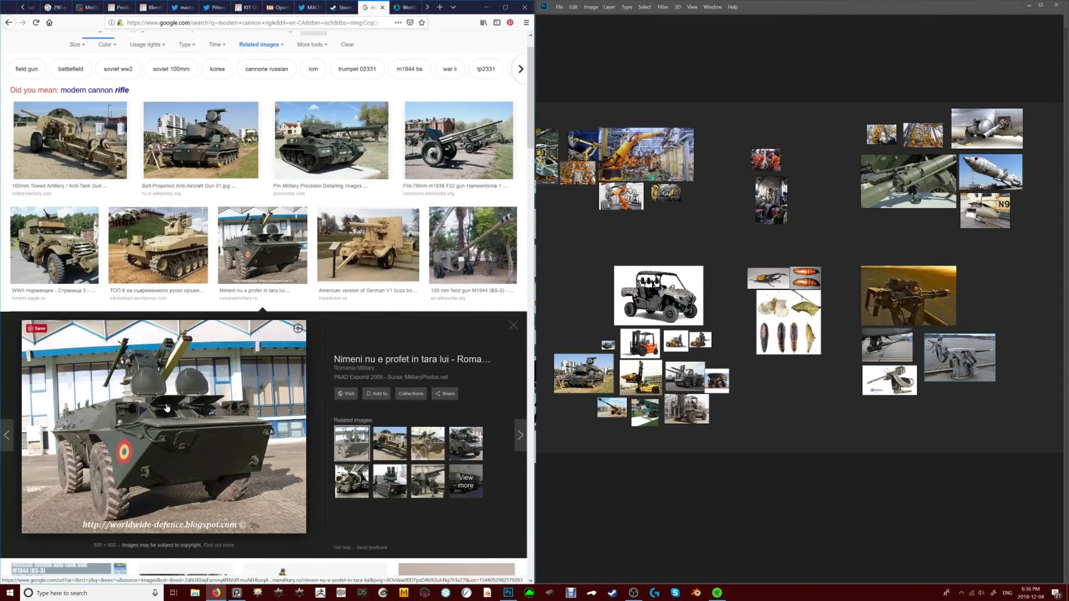
Add the green armoured vehicle photo to the vehicle references and a field gun photo to the gun references
scroll(167, 407, "up", 1)
left_click(390, 470)
left_click(461, 482)
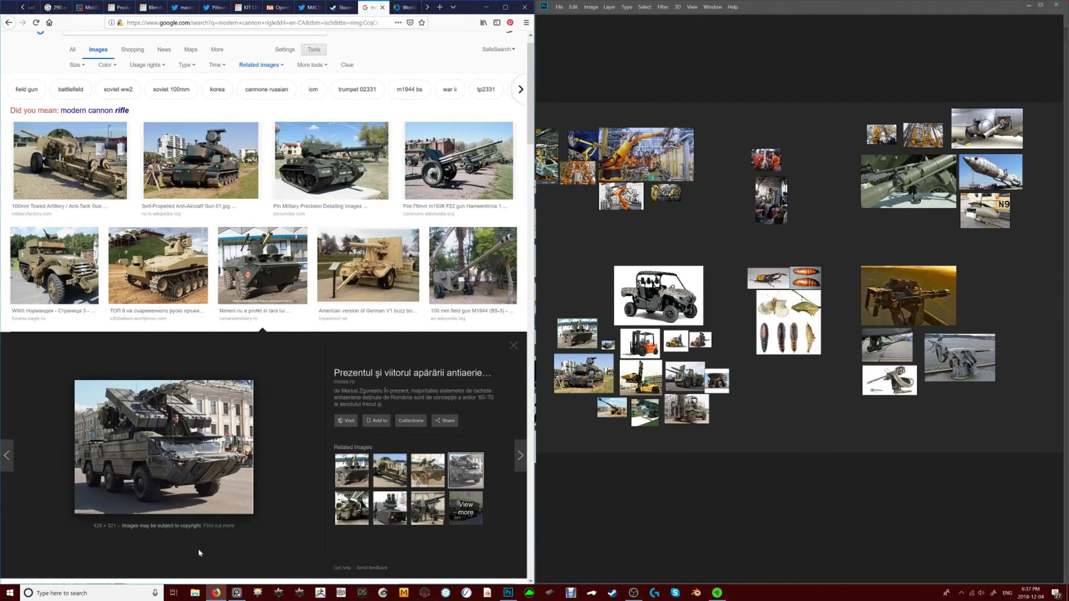
left_click(427, 498)
left_click_drag(162, 446, 993, 295)
Browse the cannon results and place a front-view tank photo above the missile and crane references on the board
scroll(62, 318, "down", 10)
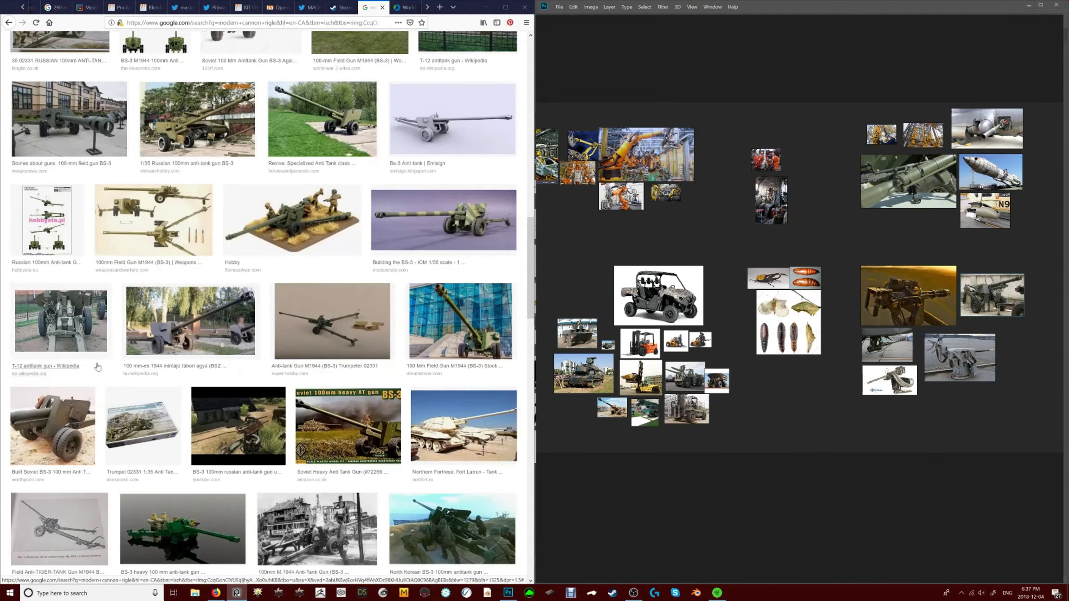
scroll(63, 318, "up", 4)
scroll(62, 318, "down", 3)
left_click(334, 310)
left_click_drag(162, 394, 910, 97)
Search images for "brute mech" and look through the results for suitable mech designs
key("Home")
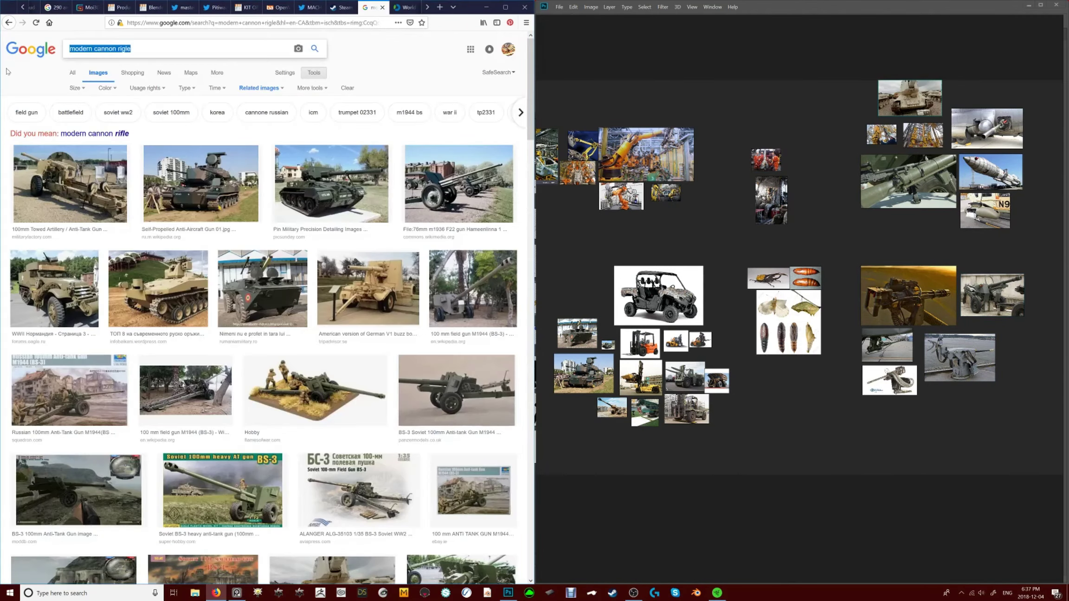
type("brute mech")
key("Return")
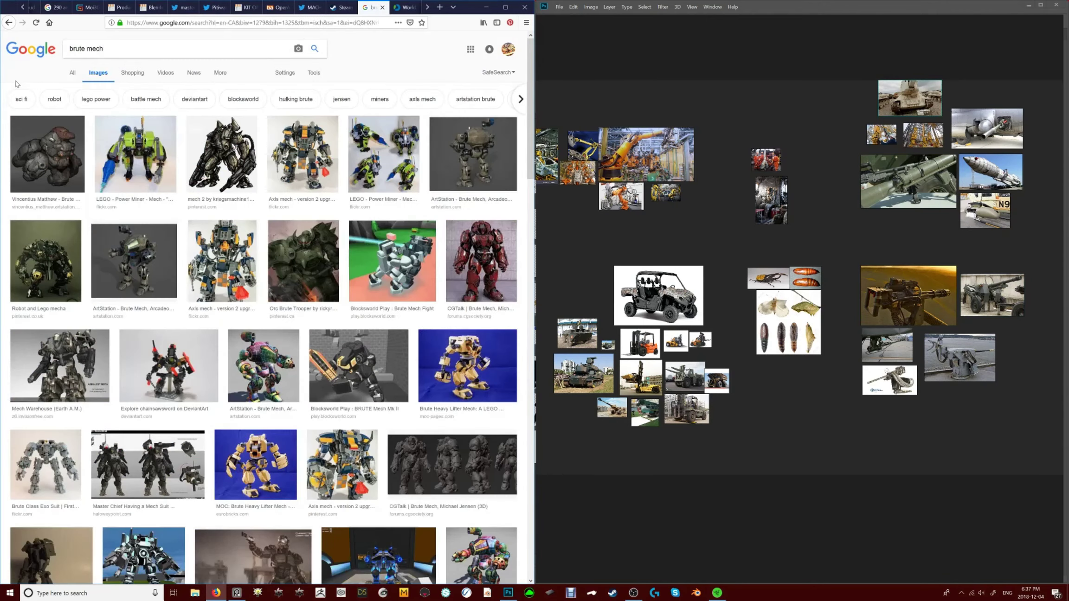
scroll(15, 83, "down", 15)
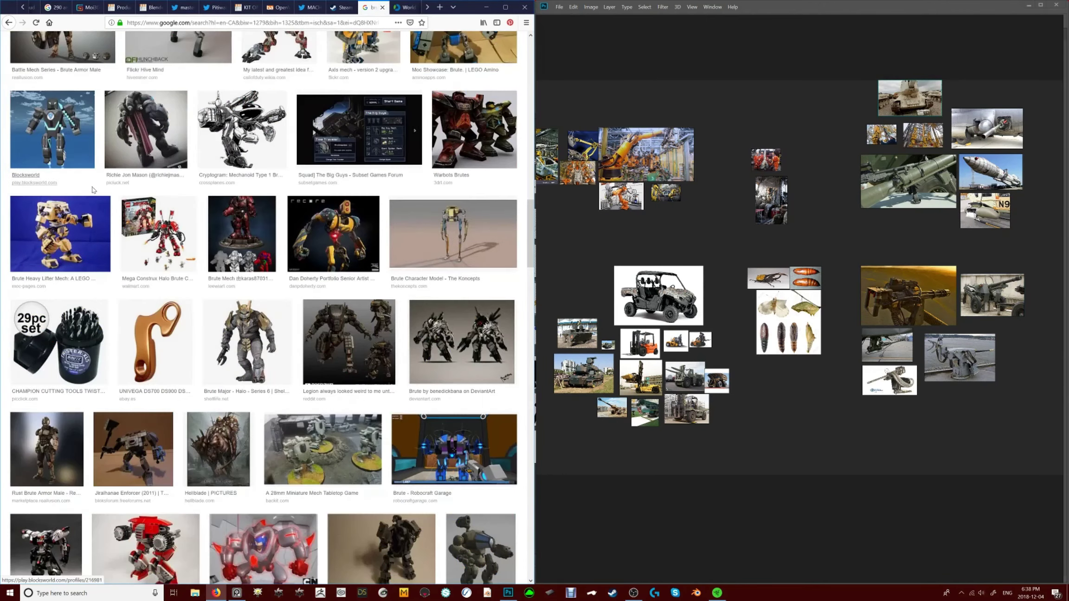
scroll(93, 189, "down", 10)
left_click(449, 408)
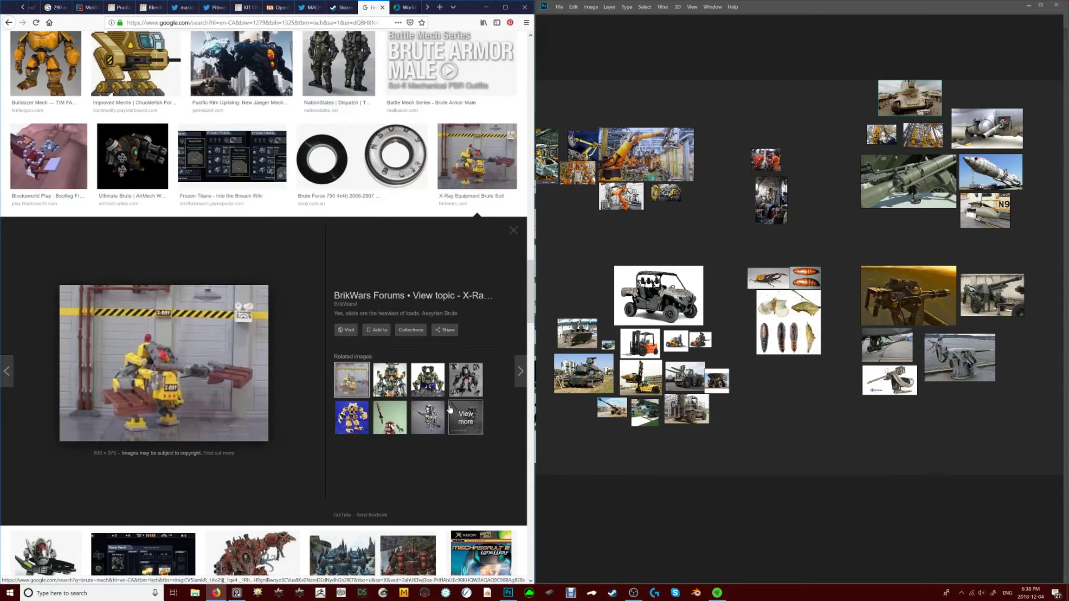
left_click(390, 380)
scroll(493, 310, "down", 15)
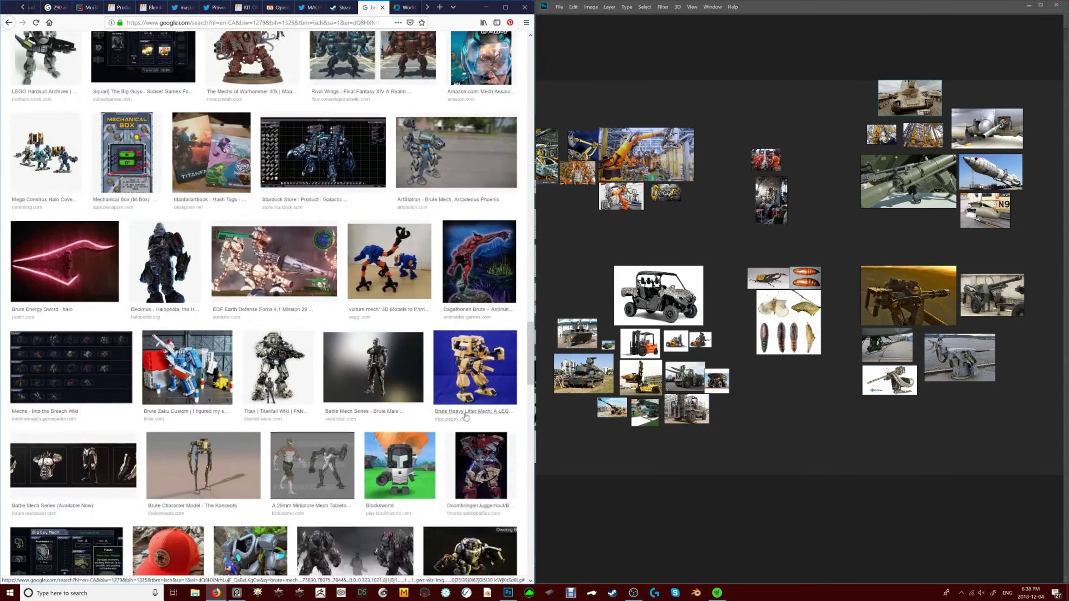
scroll(428, 341, "down", 5)
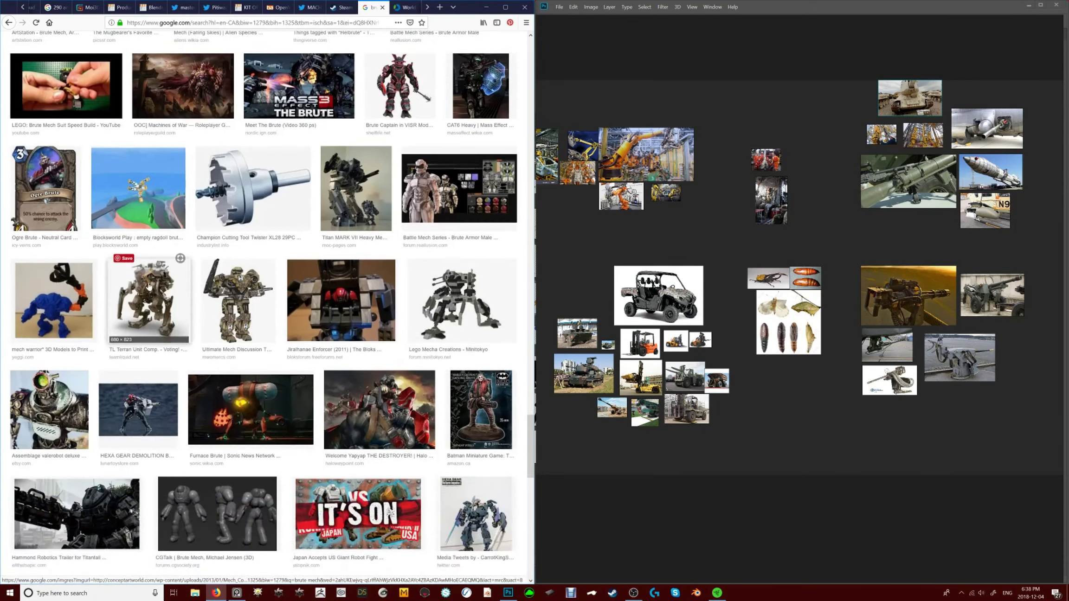
Place the TL Terran Unit mech image in the empty area at the bottom of the reference board
left_click(148, 306)
left_click_drag(139, 362, 705, 544)
scroll(364, 438, "up", 15)
scroll(365, 439, "up", 10)
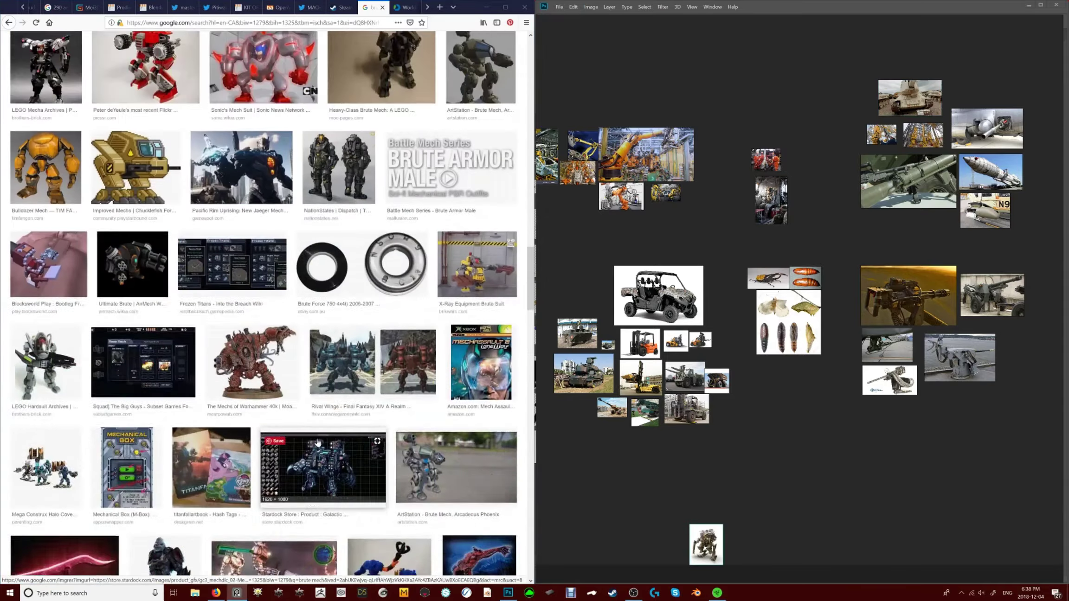
scroll(514, 160, "down", 5)
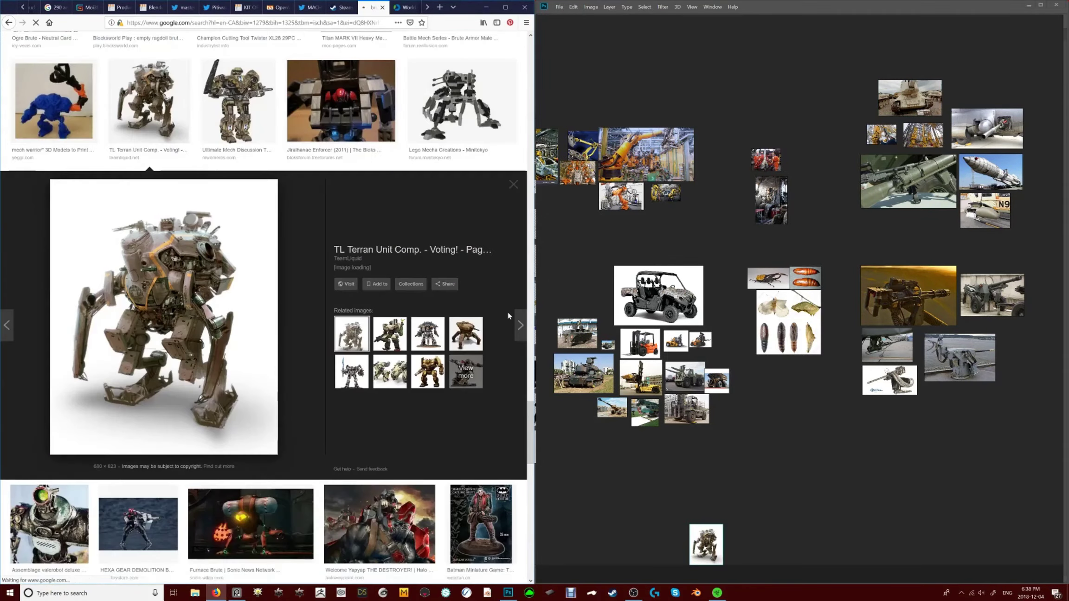
Open the related mech images and add a small green walker and the early-mid 20th-century walker drawing beside the first mech
left_click(443, 343)
left_click(484, 167)
left_click(390, 393)
left_click(390, 431)
left_click(392, 436)
left_click_drag(164, 375, 737, 535)
left_click(428, 431)
left_click_drag(196, 371, 799, 537)
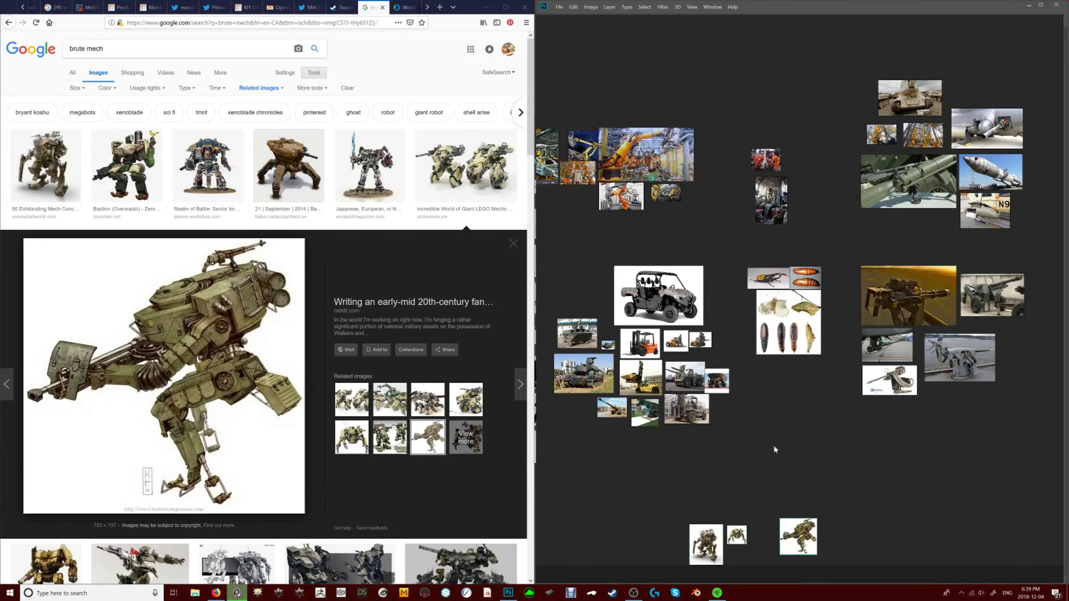
Browse the related mech concept art and add one small mech image beside the walker drawing on the board
scroll(430, 449, "down", 3)
left_click(236, 441)
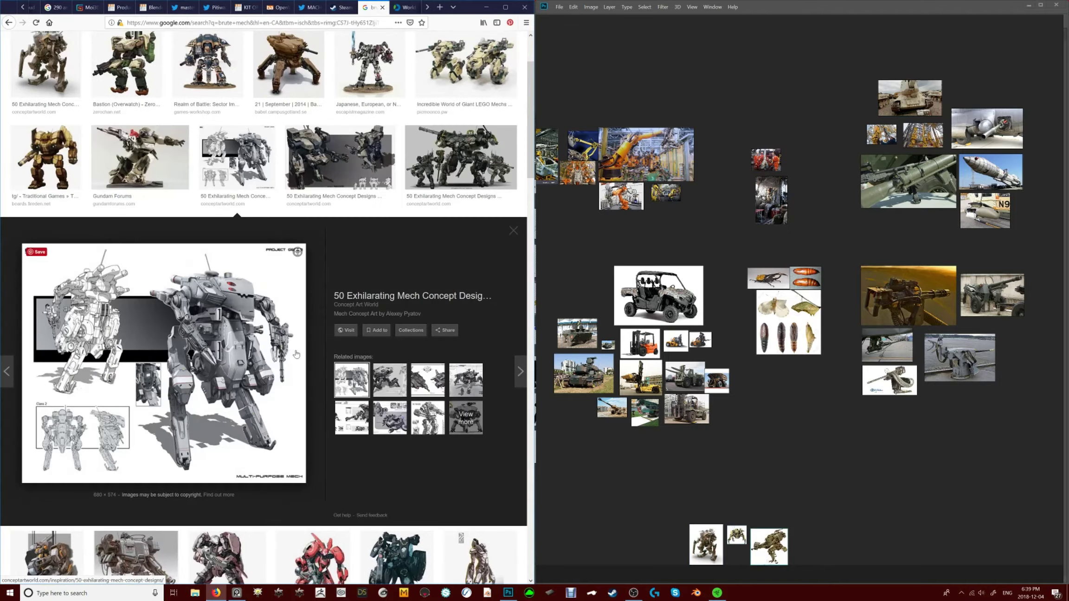
scroll(342, 135, "up", 3)
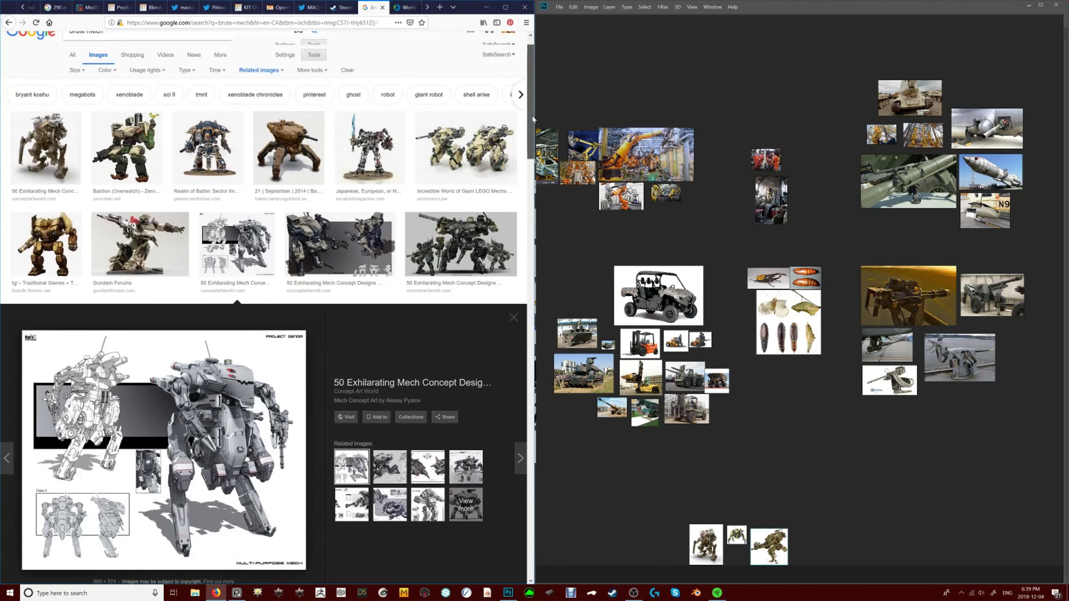
left_click_drag(534, 119, 527, 333)
left_click(188, 222)
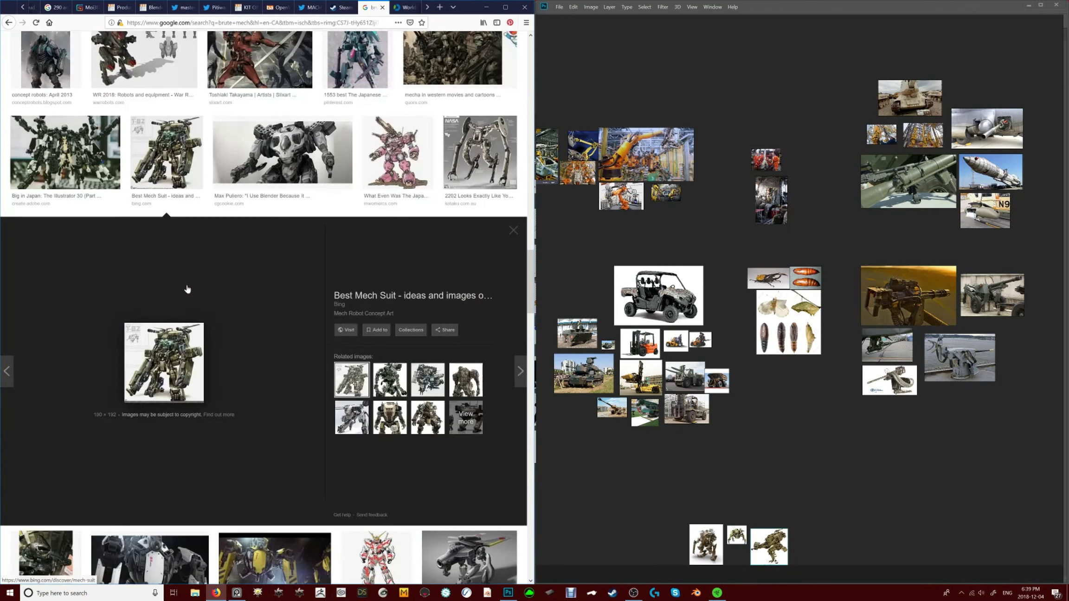
left_click(390, 423)
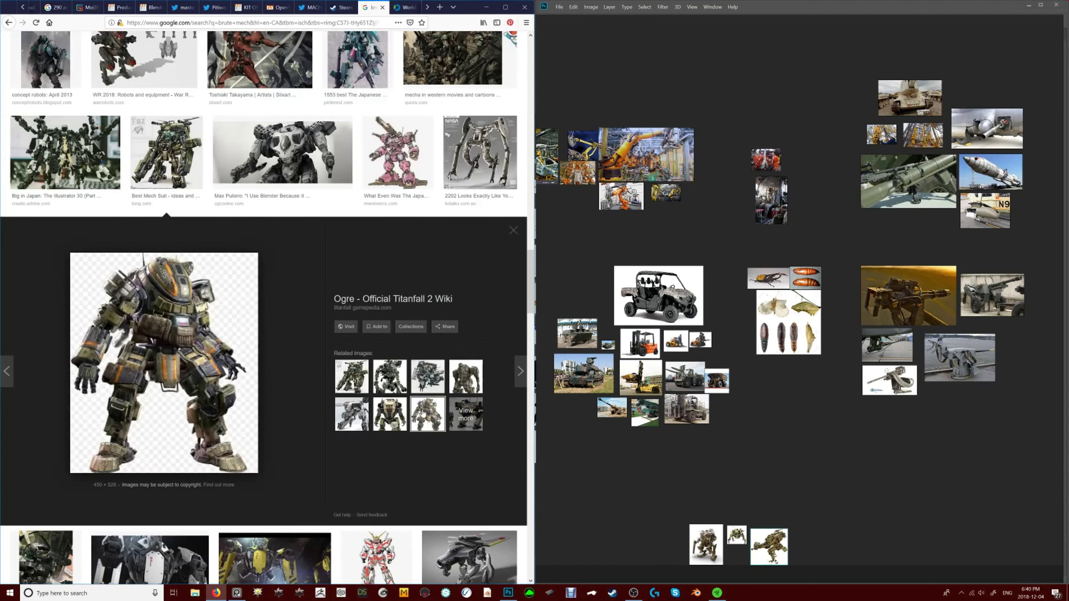
left_click(427, 382)
left_click_drag(165, 363, 796, 535)
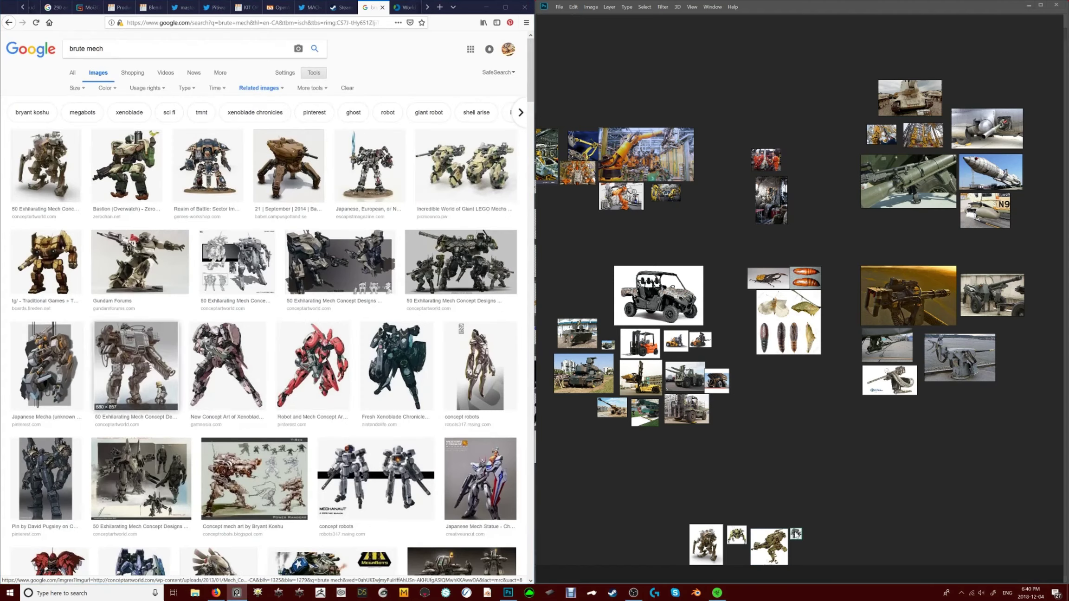
Add the "Metal Gear Roo" concept art to the end of the row of mech references
left_click(341, 263)
left_click(427, 418)
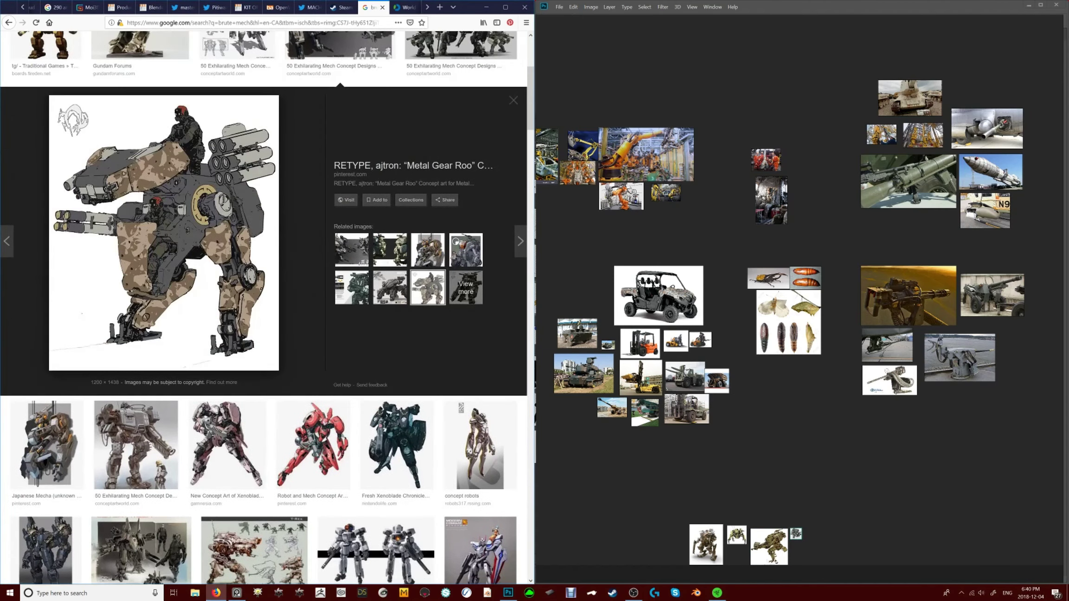
left_click_drag(163, 232, 837, 555)
Examine further mech results and related images, including the giant Korean robot photos
scroll(264, 325, "down", 10)
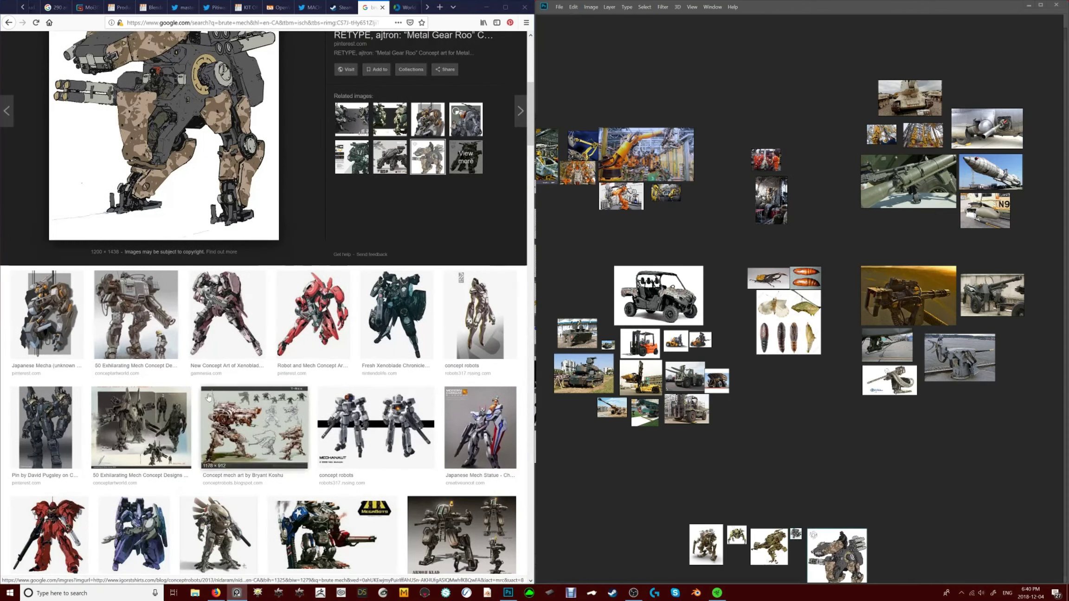
left_click(478, 148)
left_click(453, 385)
scroll(292, 355, "down", 15)
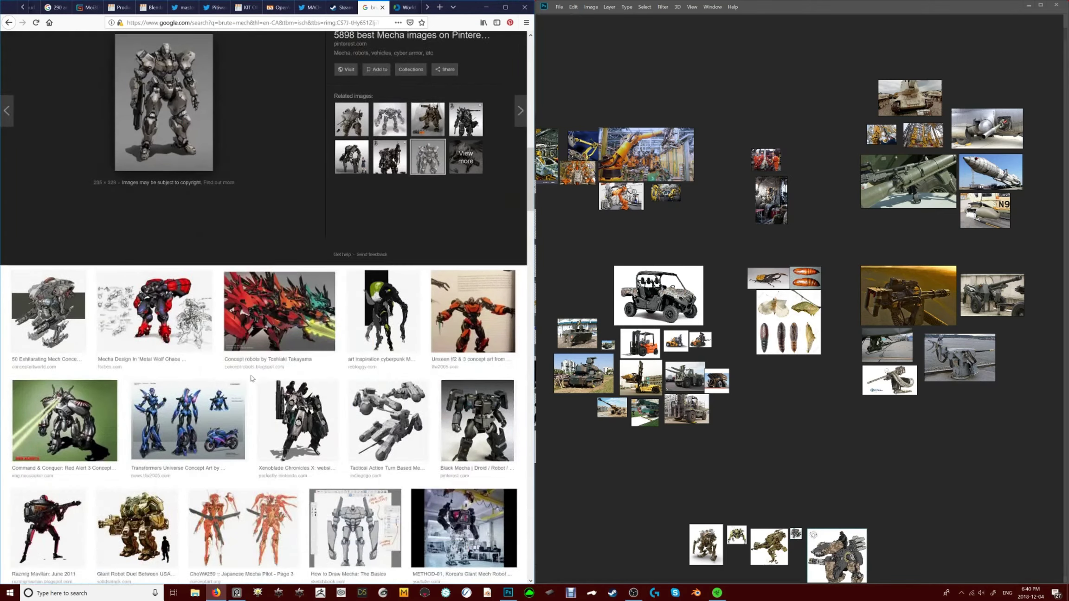
scroll(291, 355, "down", 10)
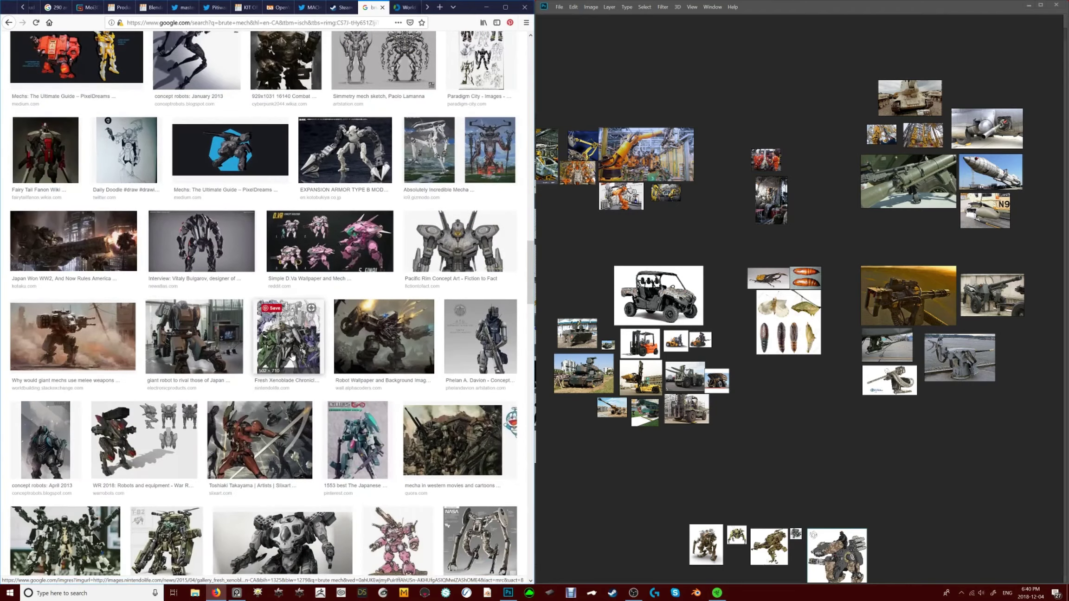
left_click(195, 337)
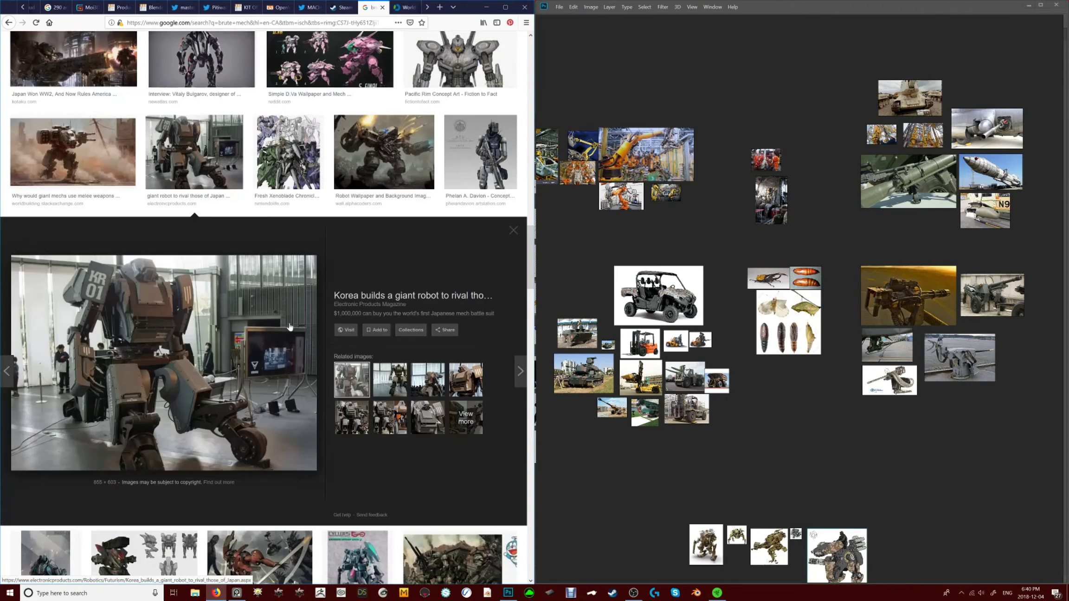
left_click(400, 387)
left_click(399, 386)
scroll(285, 420, "down", 10)
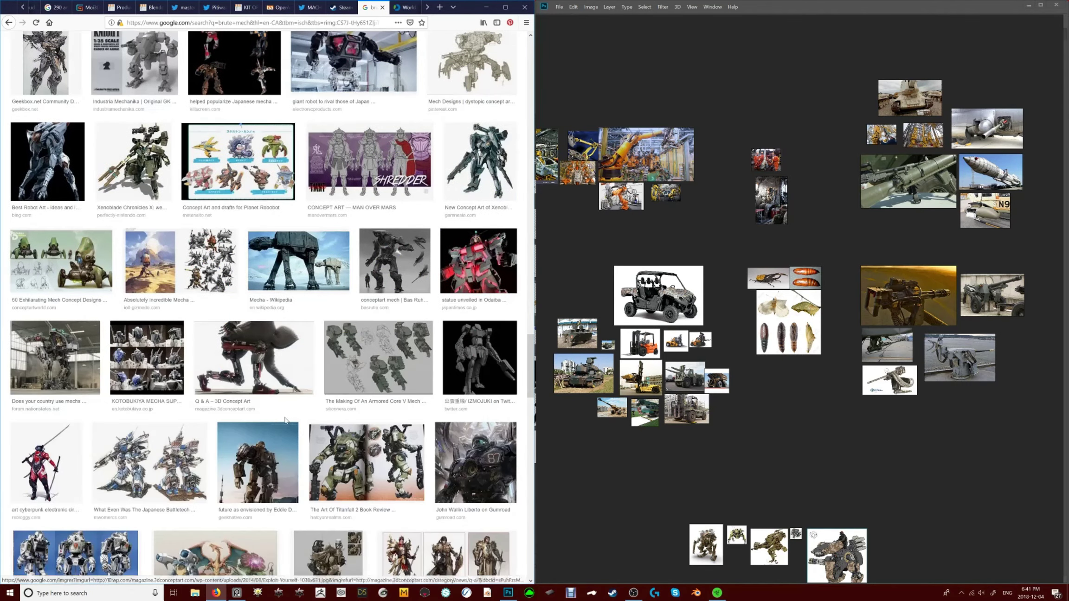
Place a green mech image from the results below the turret gun references
scroll(285, 420, "down", 5)
left_click(304, 447)
left_click_drag(167, 363, 964, 420)
Search images for "mud protector weapon" and look through the results
scroll(462, 496, "down", 3)
scroll(463, 495, "down", 15)
scroll(454, 493, "down", 15)
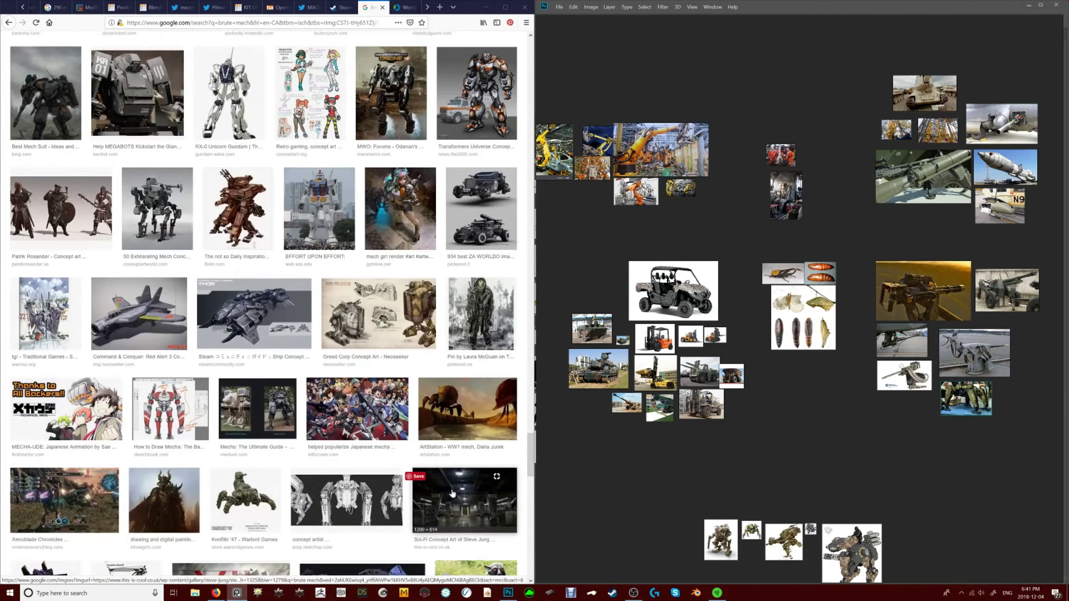
scroll(452, 493, "down", 15)
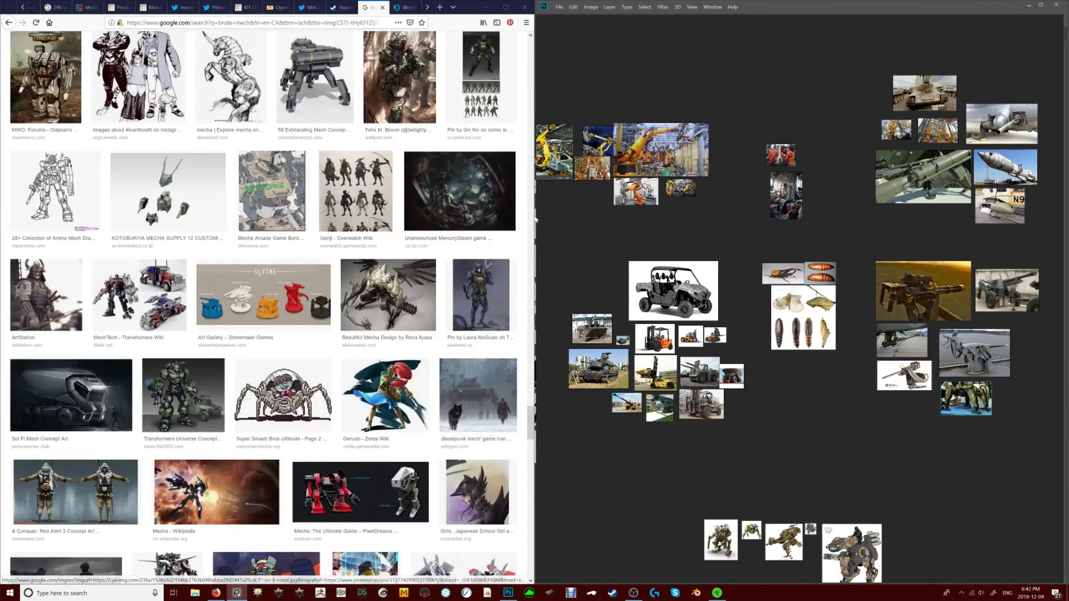
left_click_drag(532, 417, 393, 109)
type("mud protector weapon")
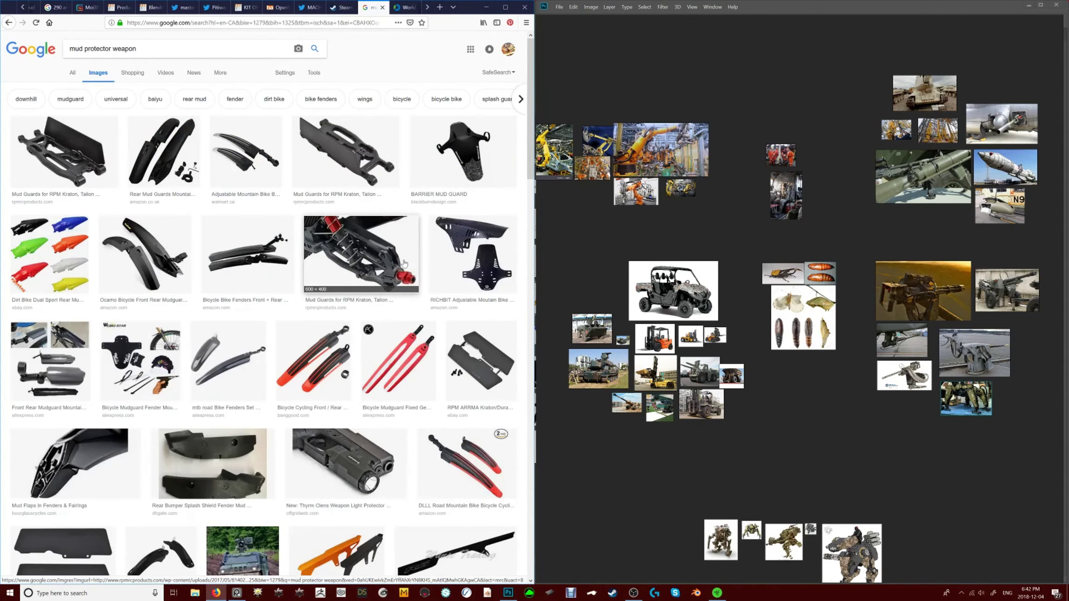
scroll(305, 190, "down", 10)
scroll(305, 190, "down", 15)
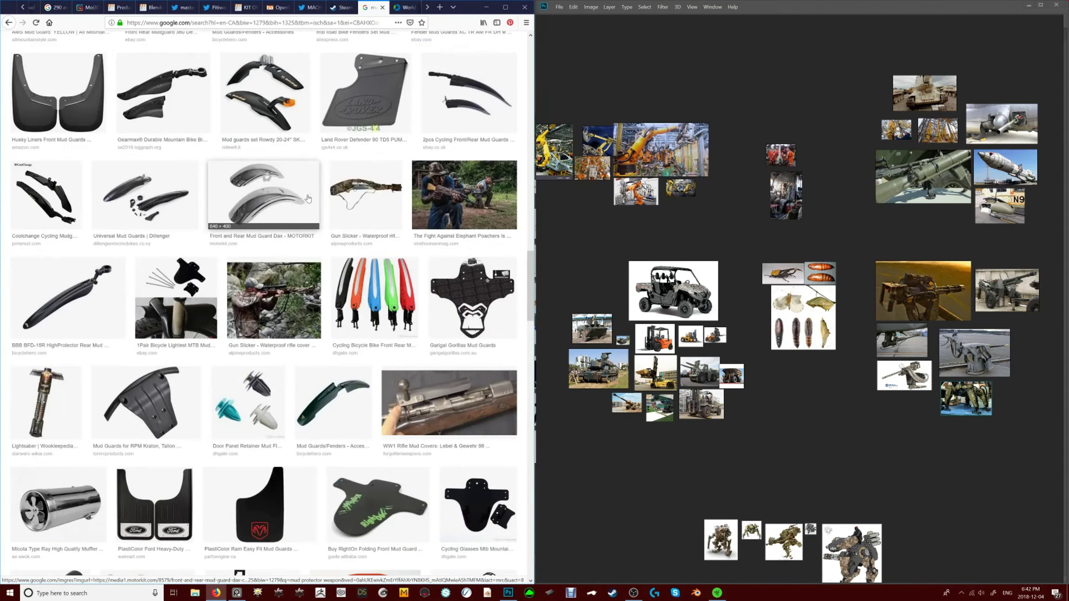
scroll(325, 199, "down", 5)
Search images for "bug shell" and add the cicada shell close-up below the insect references
key("Home")
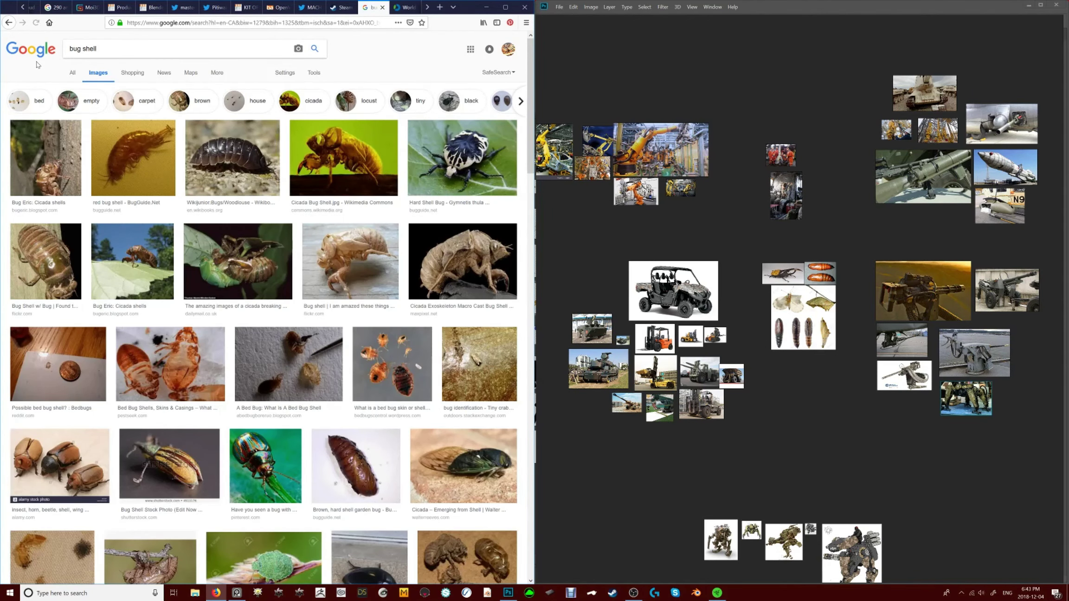
left_click(359, 263)
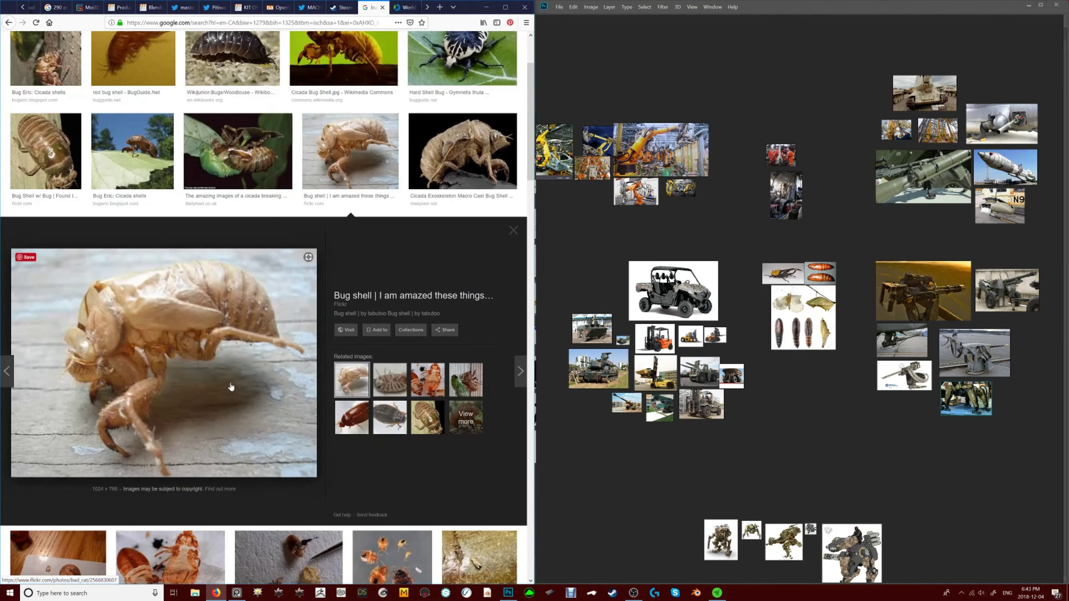
left_click_drag(177, 367, 800, 373)
Browse the related bug images and add a dark beetle photo and the dragonfly larval shell photo around the cicada shell
left_click(465, 380)
left_click(427, 418)
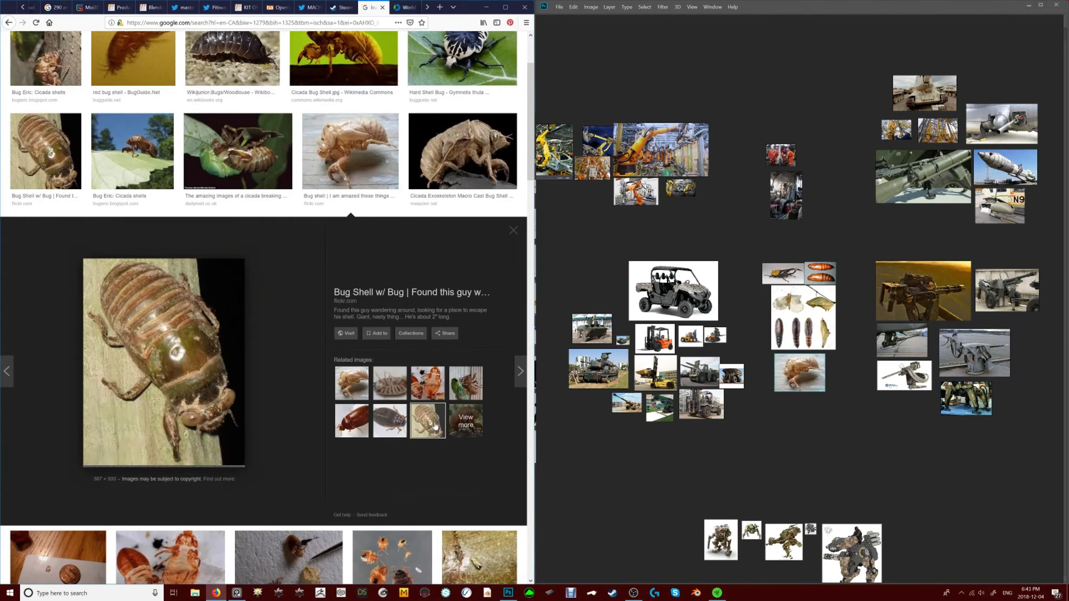
scroll(159, 161, "up", 2)
left_click(159, 161)
left_click(389, 383)
left_click(427, 382)
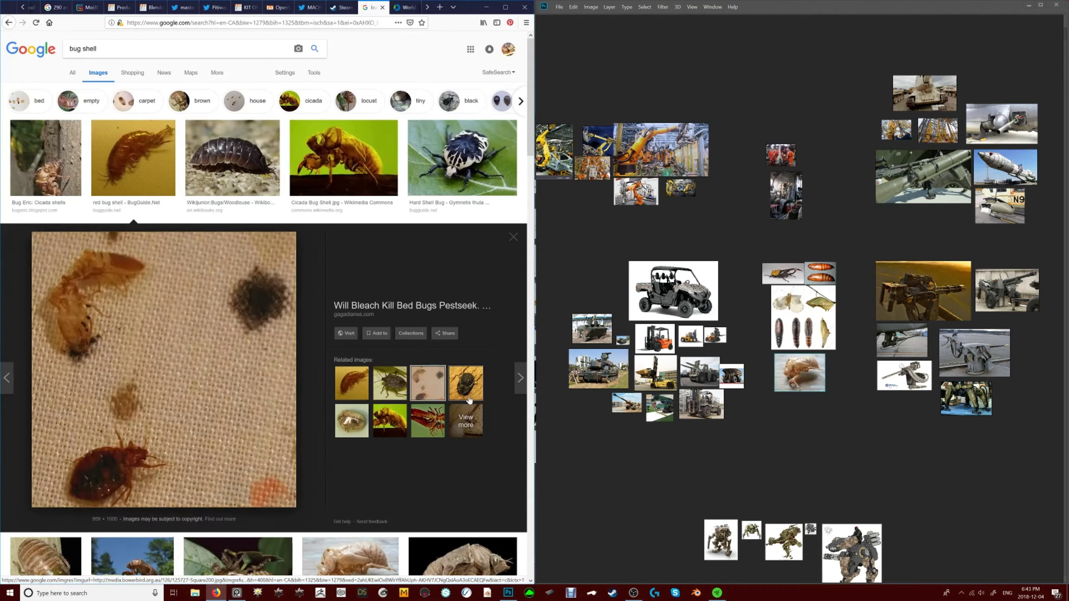
left_click(466, 383)
left_click_drag(214, 395, 806, 426)
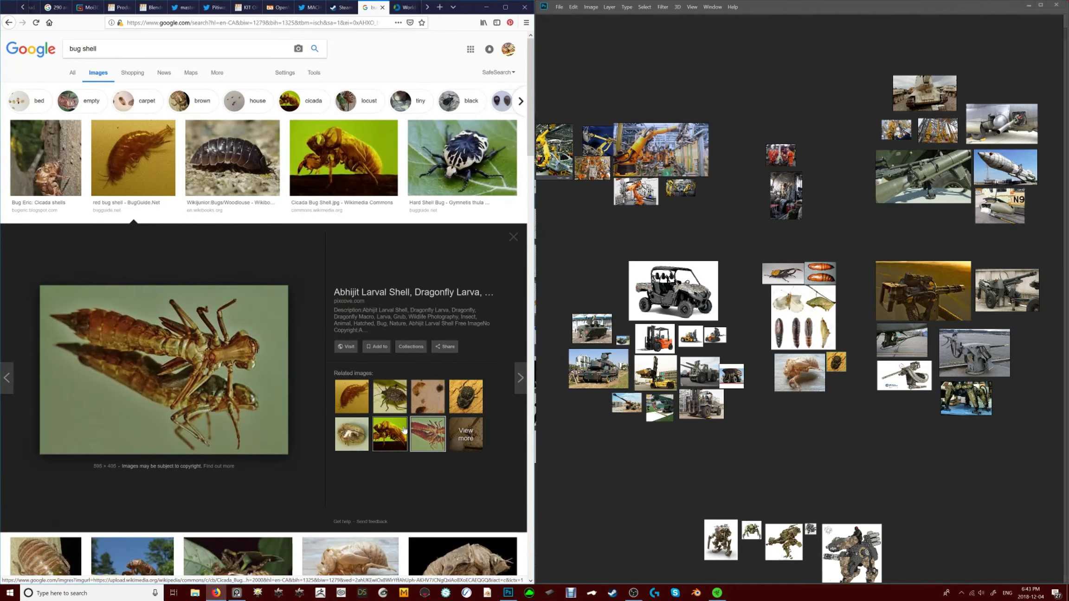
left_click_drag(162, 371, 788, 402)
Look through more bug shell results and add the black-and-white hard shell bug photo beside the dragonfly larva
scroll(299, 253, "down", 10)
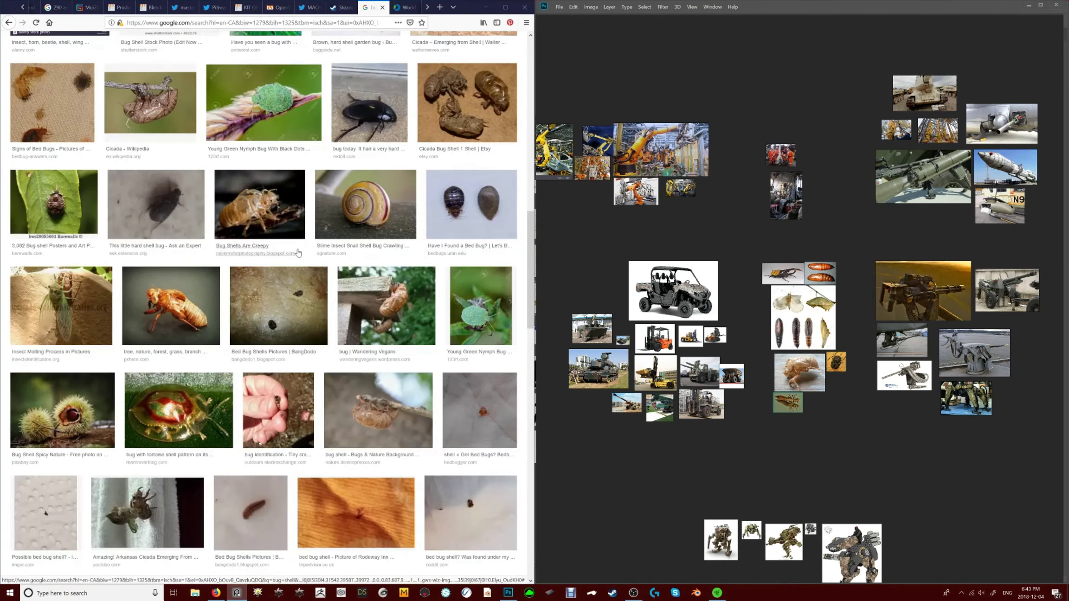
scroll(298, 252, "down", 15)
scroll(300, 255, "down", 10)
scroll(156, 210, "up", 20)
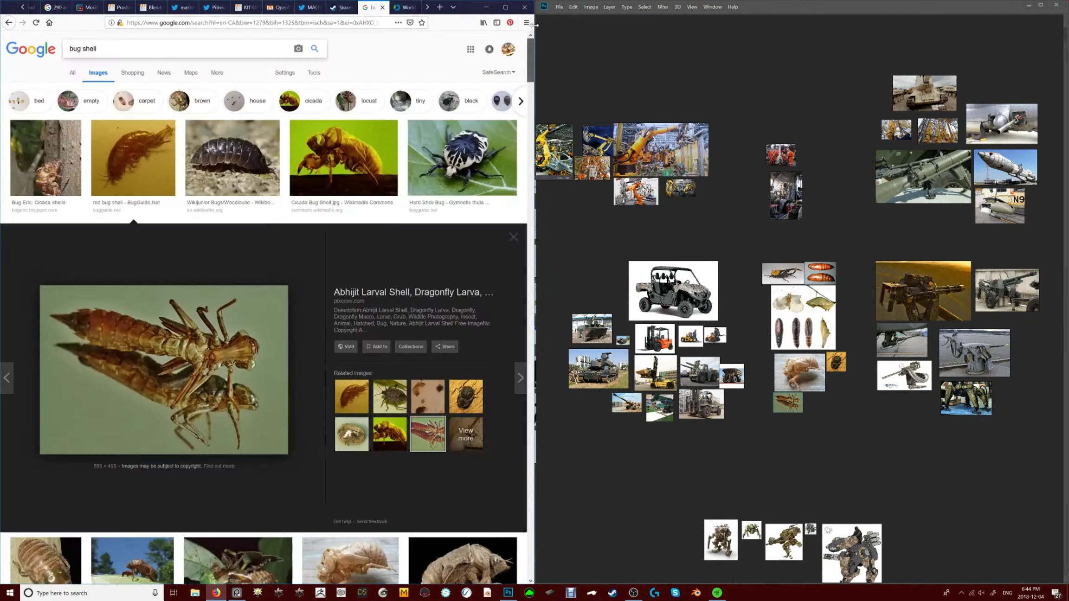
left_click_drag(462, 157, 819, 405)
Search images for "exoskull" and for "exoskeleton", and look through the results
triple_click(139, 48)
type("exoskull")
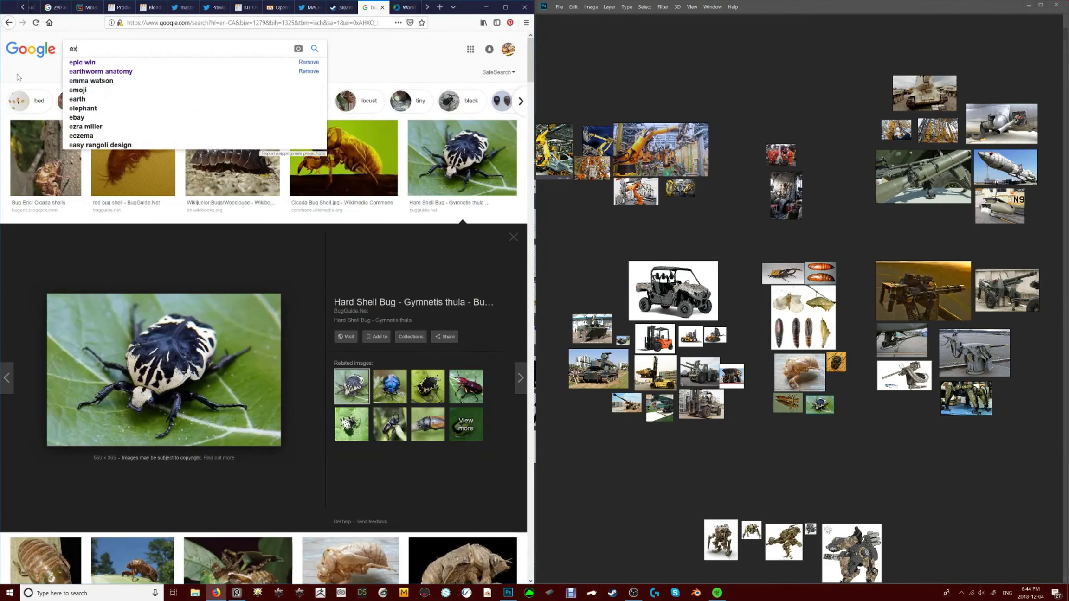
key("Return")
left_click_drag(83, 48, 145, 59)
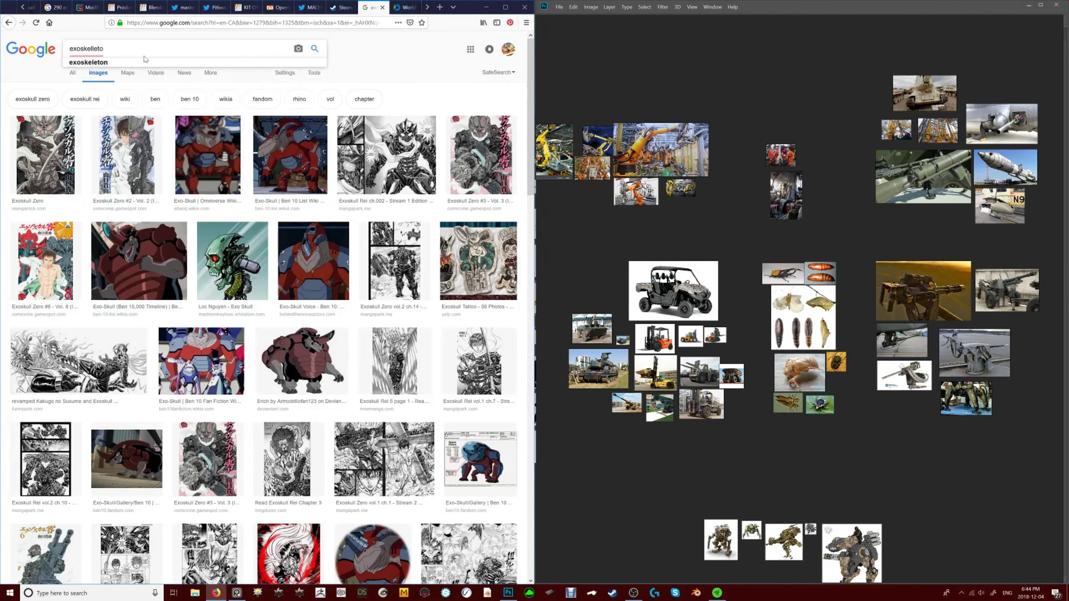
type("kelleto")
left_click(145, 59)
scroll(183, 110, "down", 10)
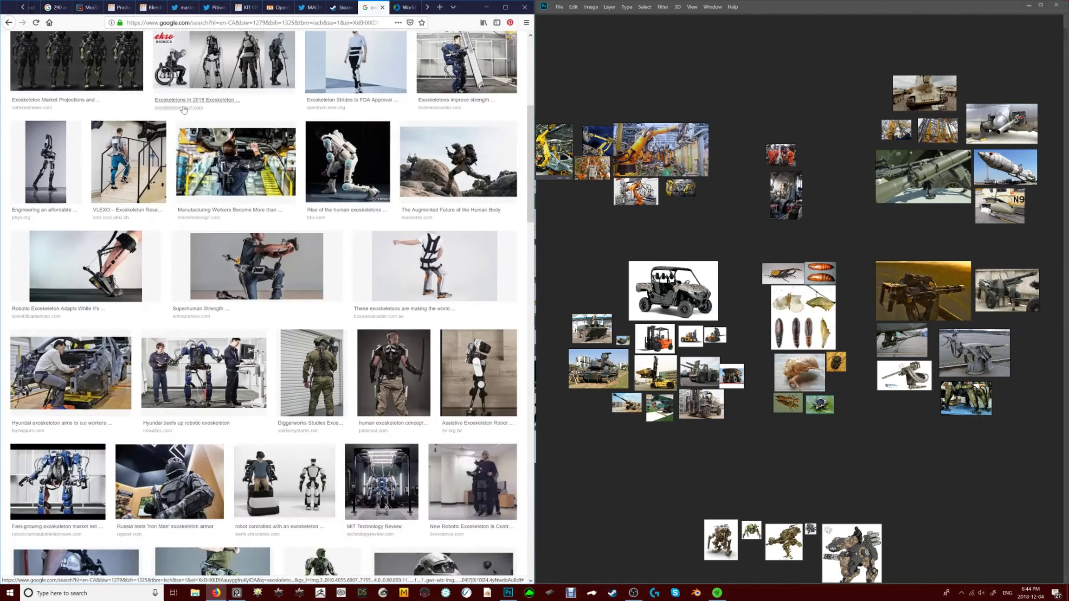
scroll(186, 116, "down", 15)
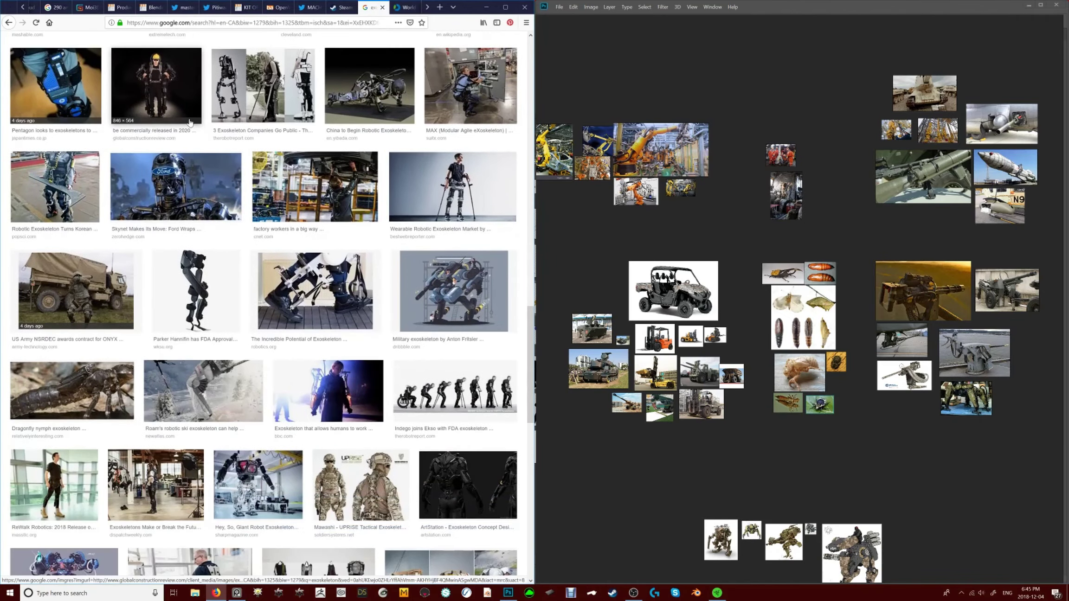
scroll(189, 122, "down", 15)
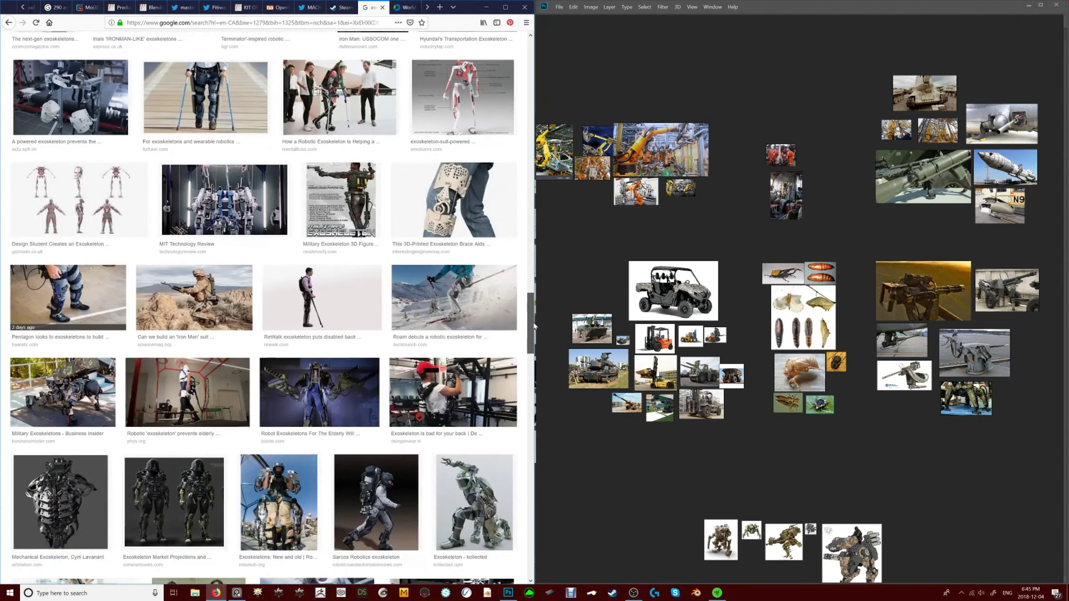
scroll(534, 327, "up", 20)
Search images for "modern tank parts" and add the Wikipedia tank diagram to the empty area below the vehicle references
triple_click(177, 48)
type("modern tank parts")
key("Return")
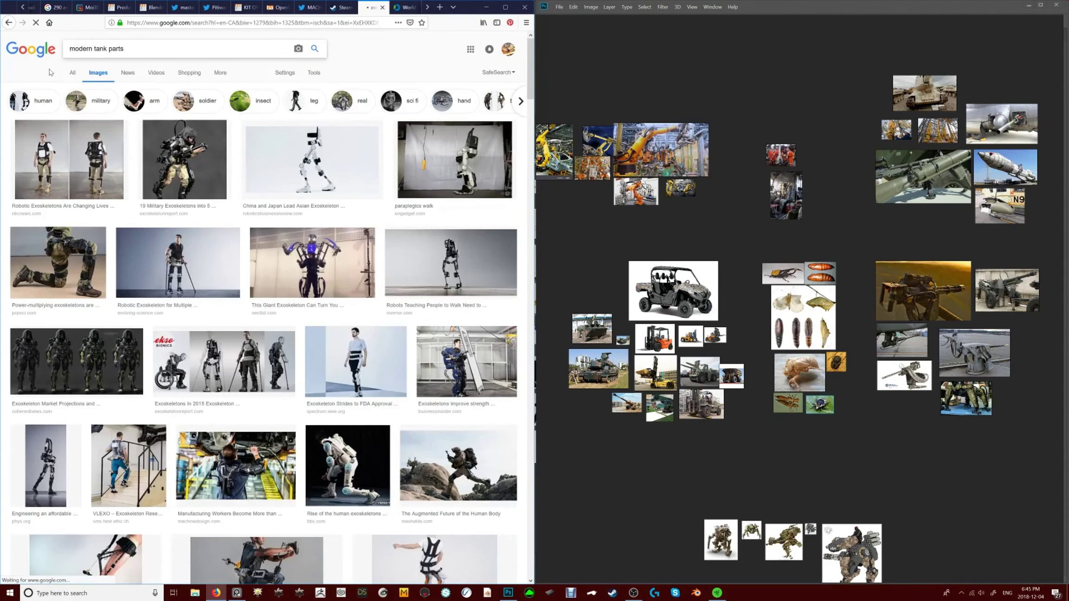
left_click(93, 155)
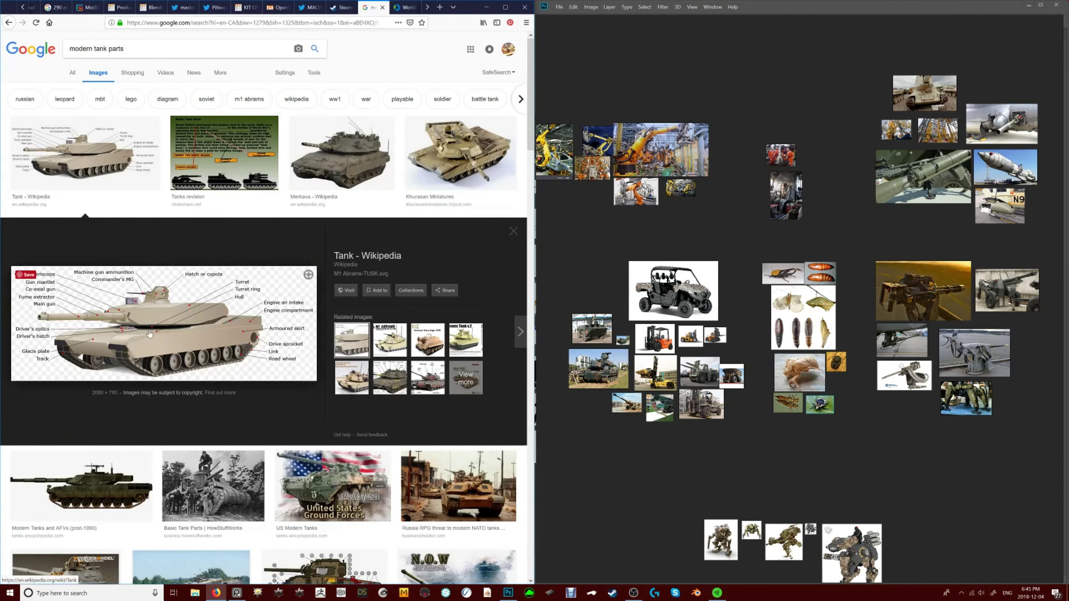
left_click_drag(160, 323, 602, 471)
Browse the related tank images and add the Merkava tank photo beside the off-road buggy in the vehicle group
left_click(390, 346)
left_click(466, 346)
left_click(390, 346)
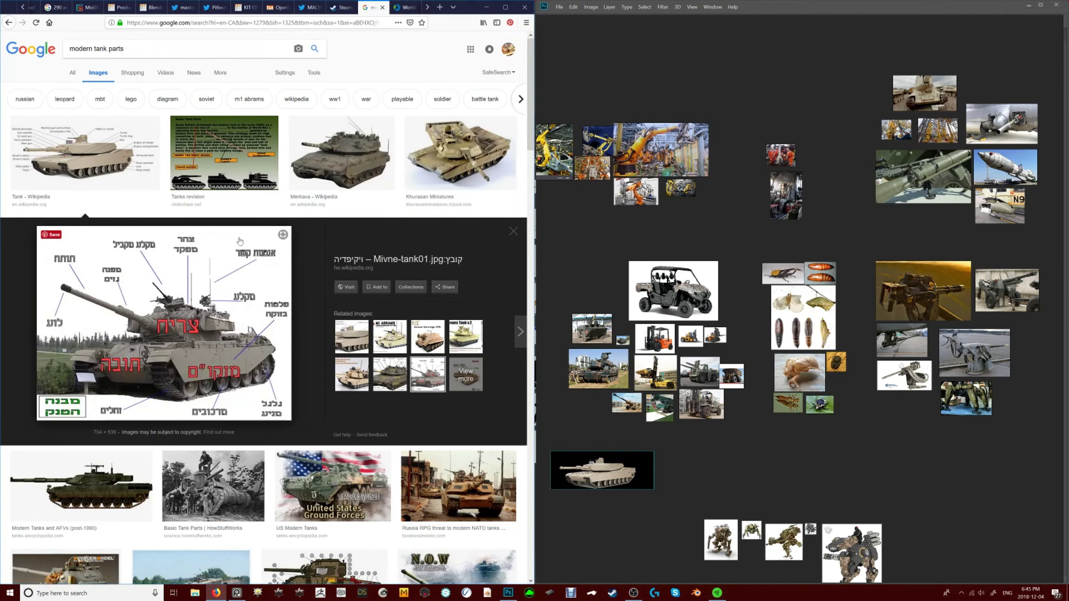
left_click(342, 153)
left_click_drag(185, 351, 590, 289)
scroll(367, 343, "down", 15)
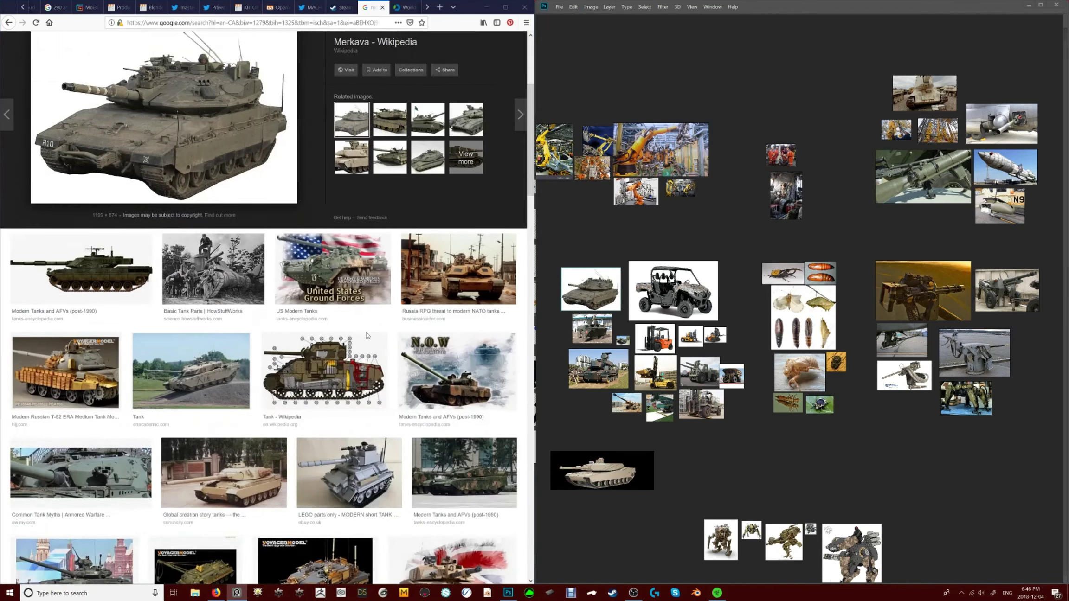
Search images for "boston dynamics robot" and add the black four-legged robot photo above the industrial robot arm references
scroll(367, 343, "up", 15)
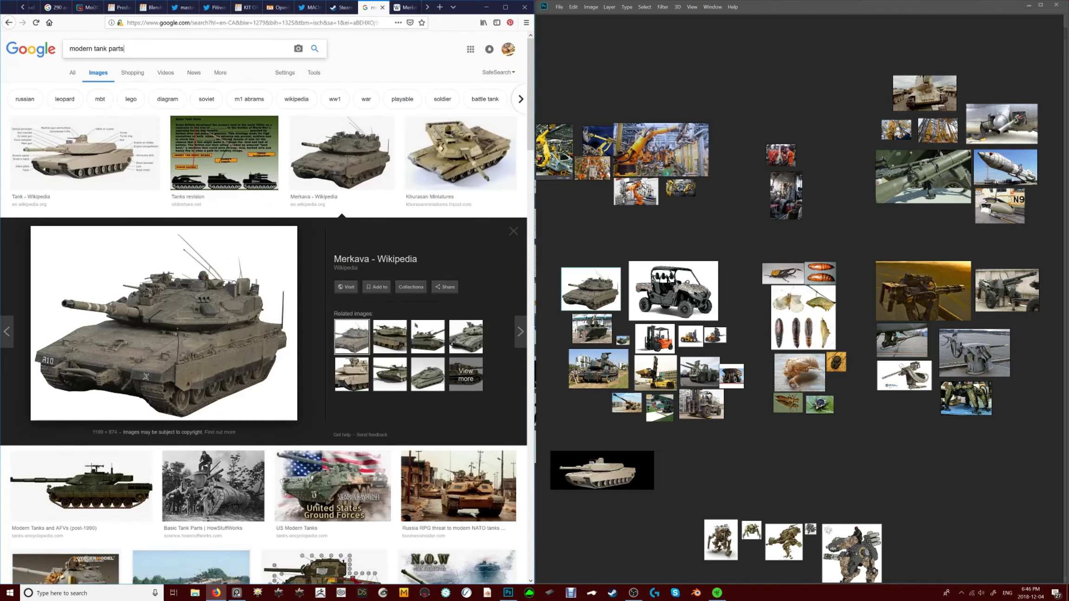
type("boston dynamics robot")
key("Return")
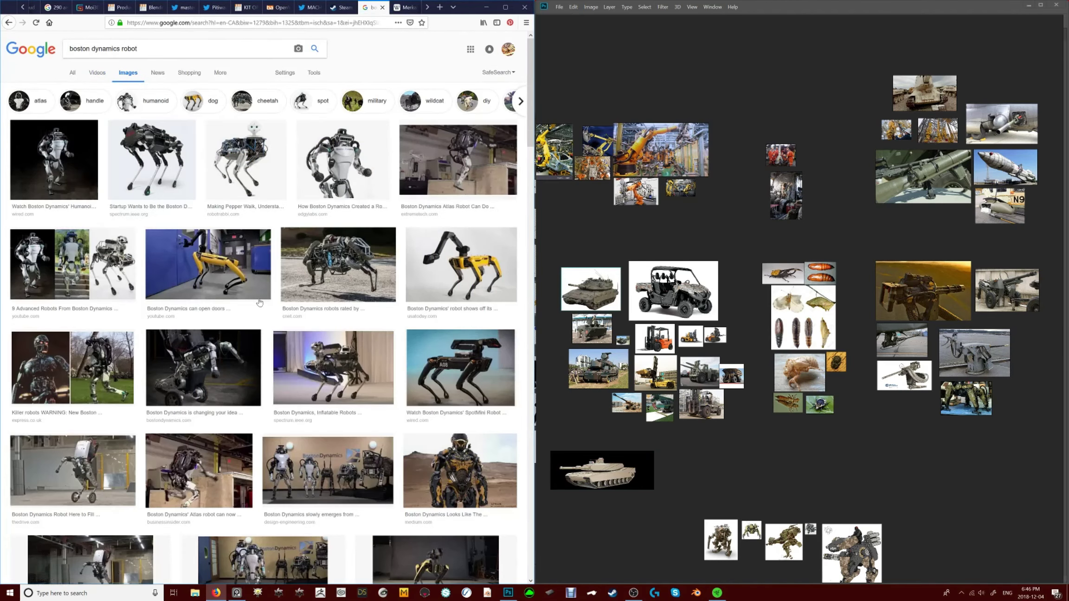
left_click(75, 174)
left_click(152, 160)
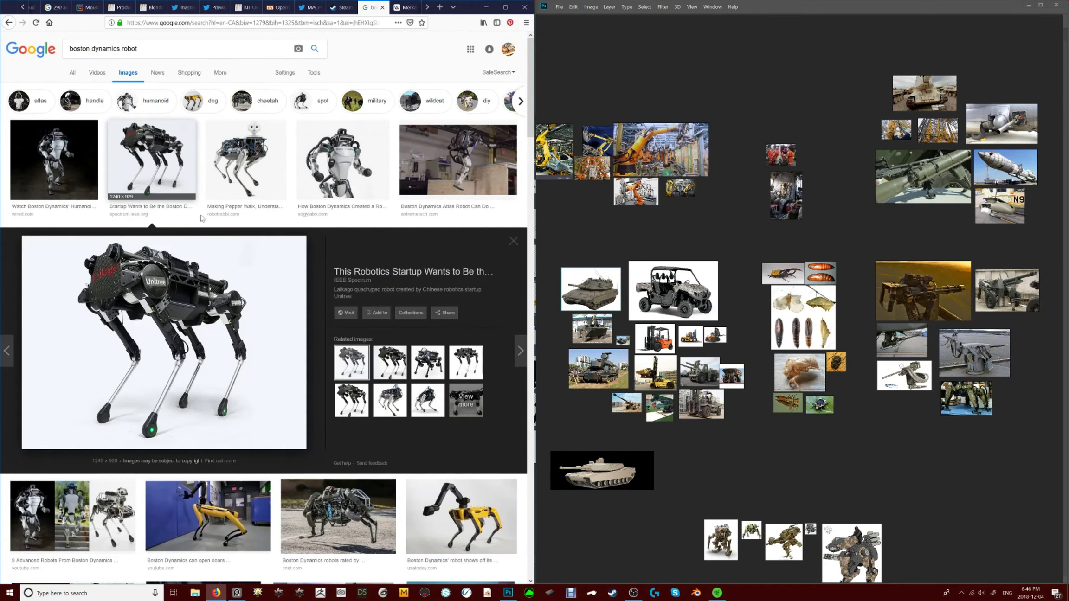
left_click_drag(163, 344, 653, 45)
Browse more Boston Dynamics robot images and add the jogging Atlas and yellow SpotMini photo beside the four-legged robot
left_click(396, 403)
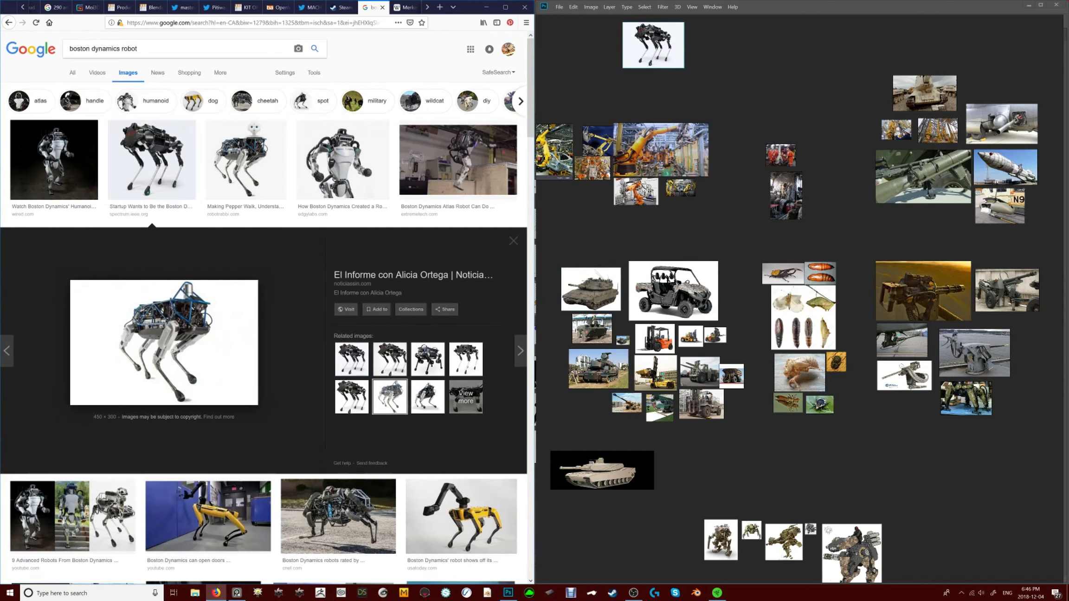
key("Escape")
scroll(337, 333, "down", 10)
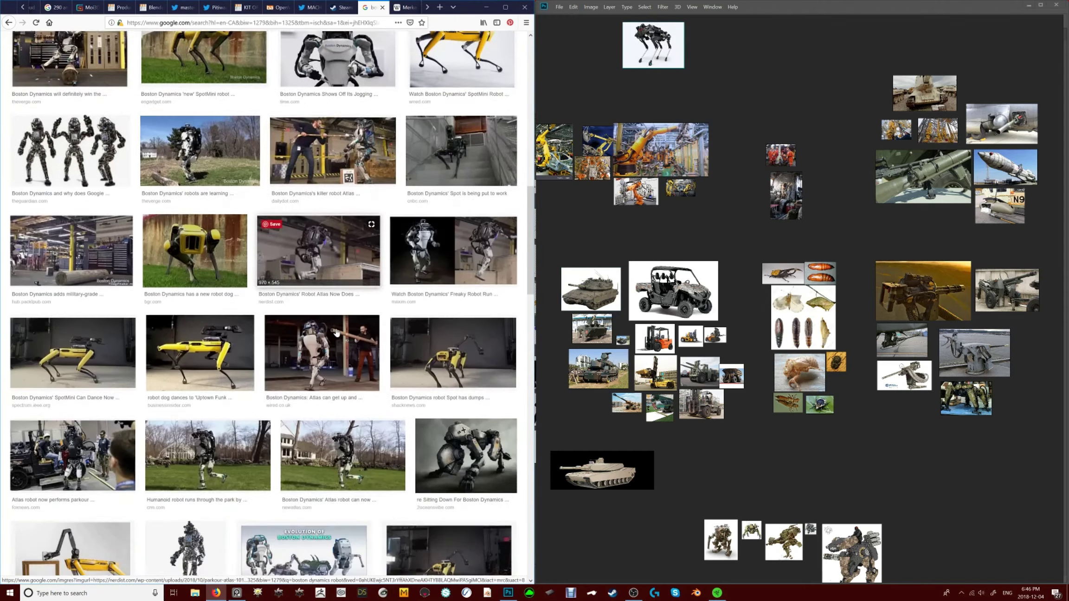
scroll(337, 333, "down", 5)
left_click(371, 369)
left_click(391, 406)
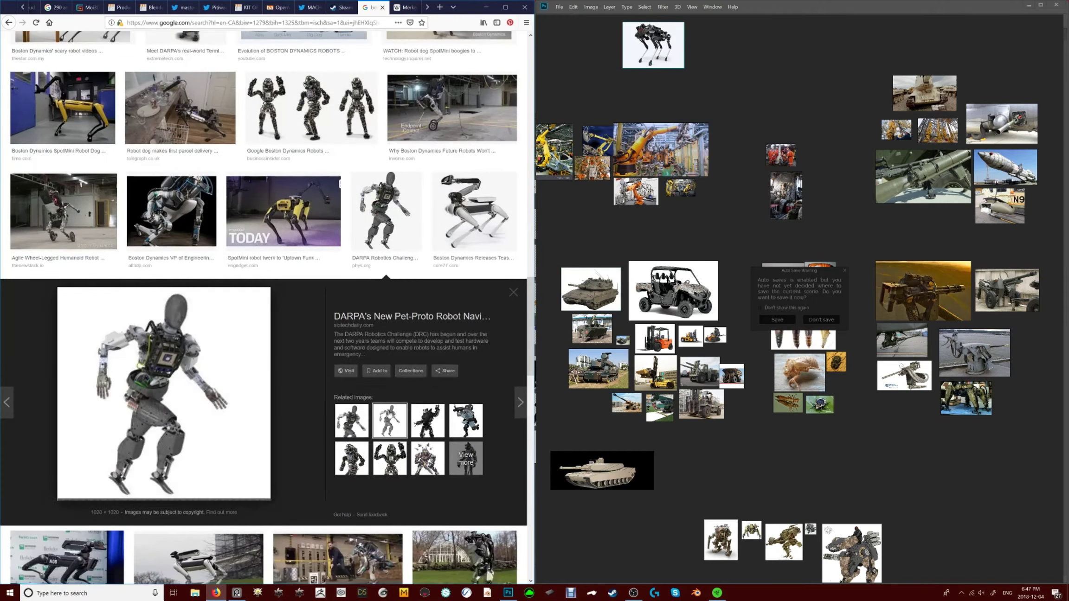
left_click(352, 450)
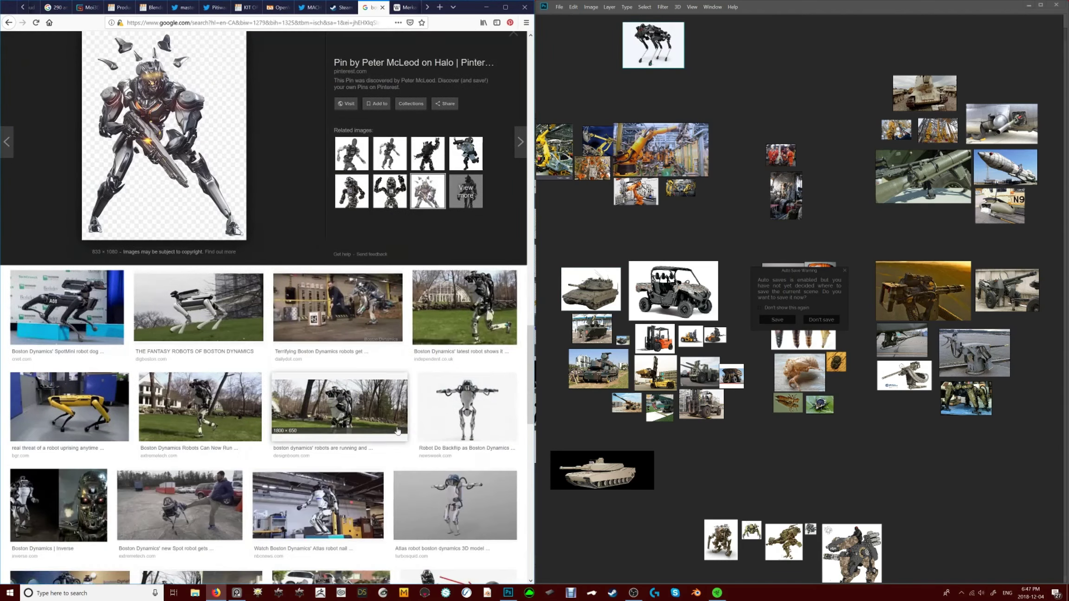
left_click(353, 455)
left_click(356, 461)
left_click(357, 467)
left_click(356, 467)
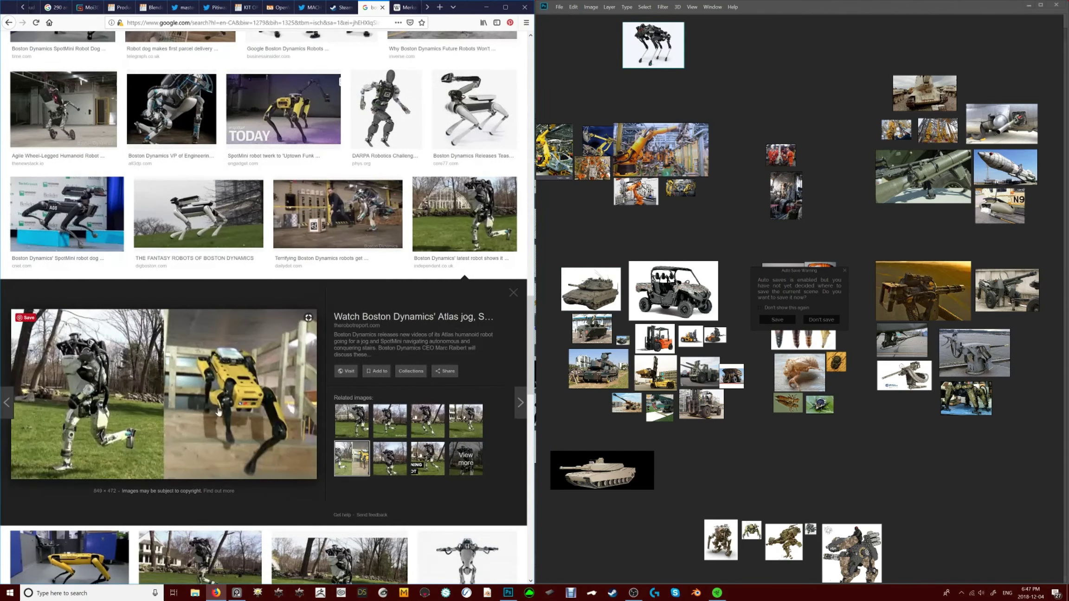
left_click_drag(710, 53, 710, 53)
Preview the Atlas parkour images and add one to the row of robot photos above the industrial references
left_click(342, 162)
left_click(458, 160)
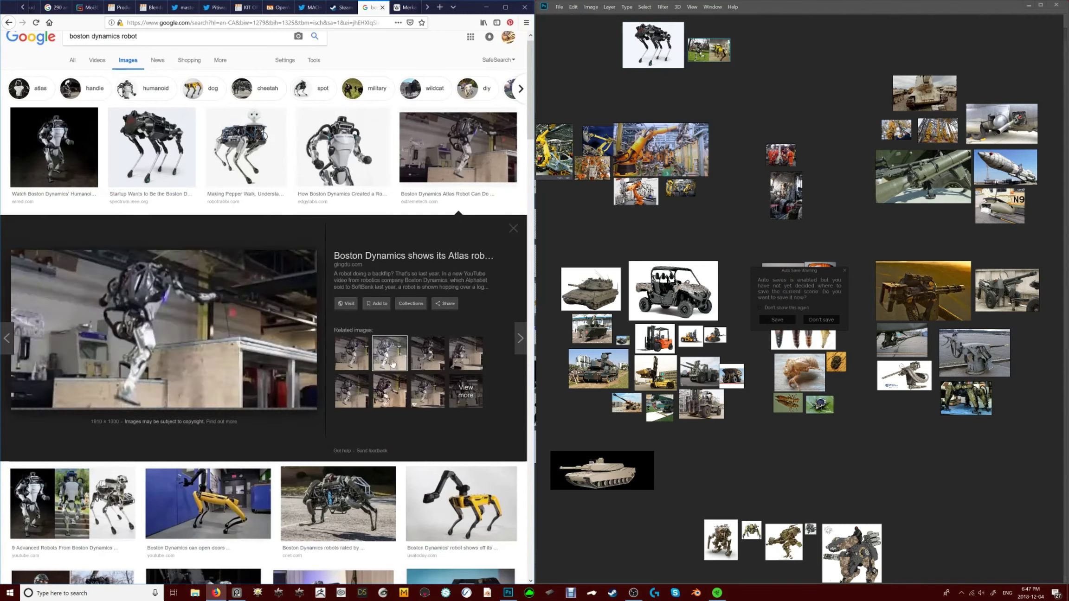
left_click_drag(186, 344, 773, 46)
Look through further Boston Dynamics robot results, including the Business Insider article on Atlas parkour
scroll(262, 385, "down", 15)
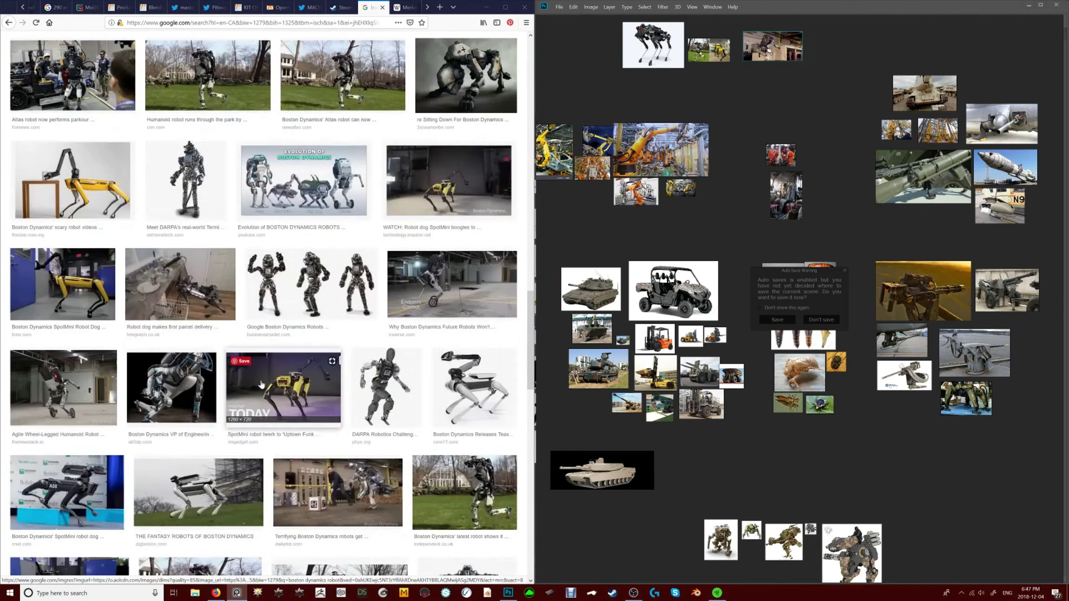
scroll(261, 385, "down", 5)
left_click(324, 181)
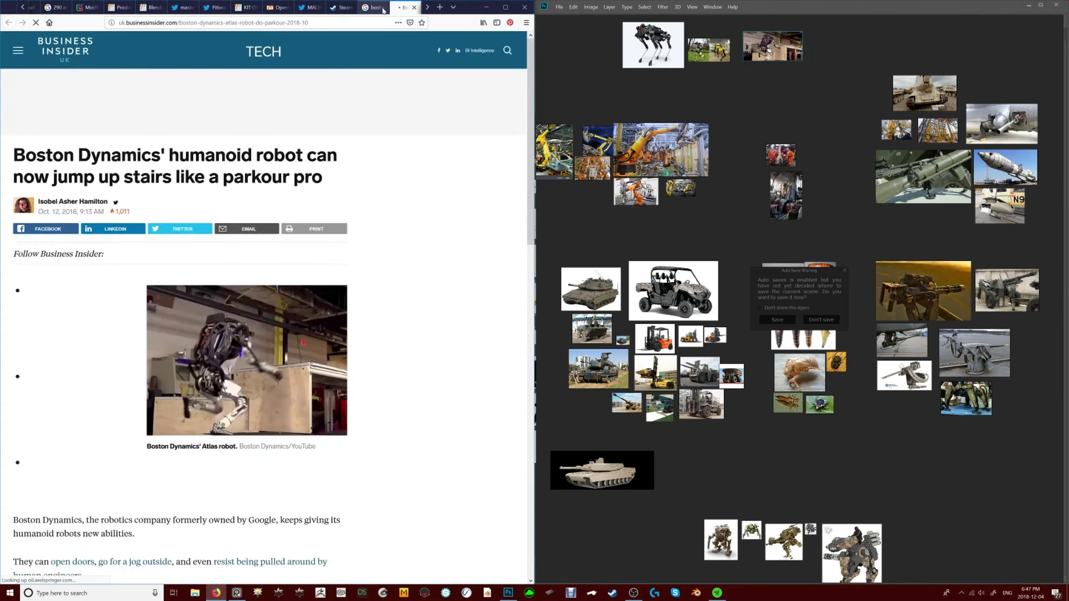
scroll(325, 182, "down", 10)
scroll(324, 182, "down", 5)
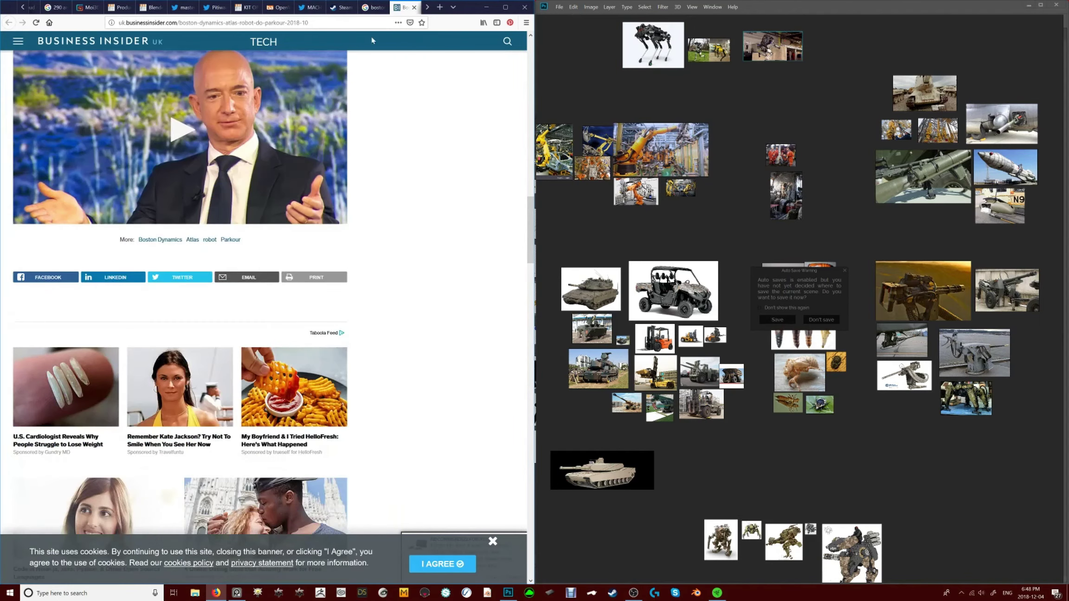
key("ctrl+w")
scroll(319, 302, "down", 5)
scroll(319, 303, "down", 5)
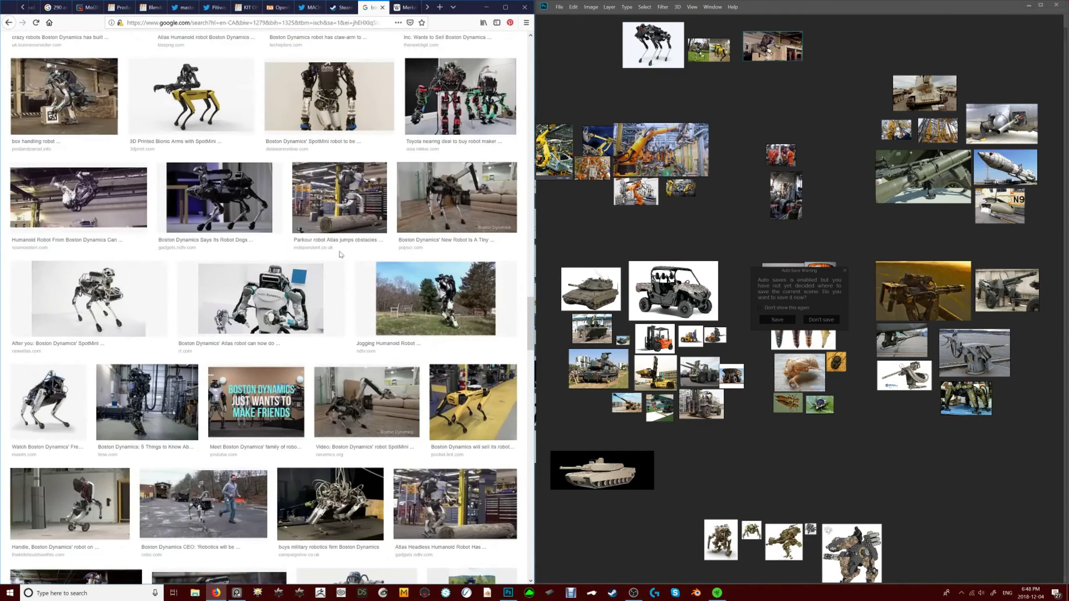
left_click_drag(531, 318, 540, 471)
Search images for "camouflage tank" and look through the results, including the Leopard 2 camouflage photo
key("slash")
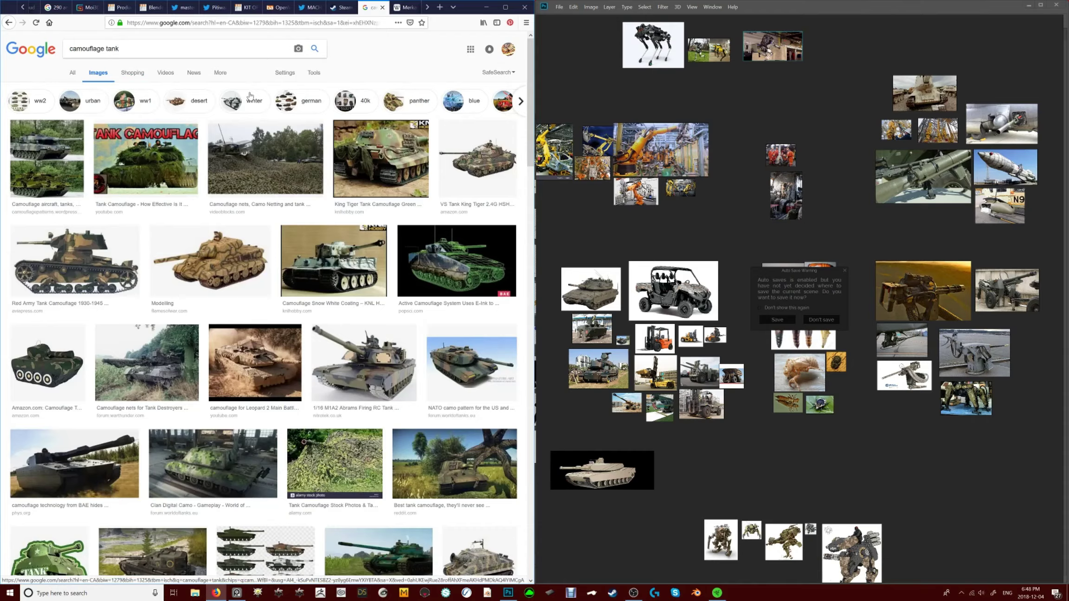
left_click(254, 362)
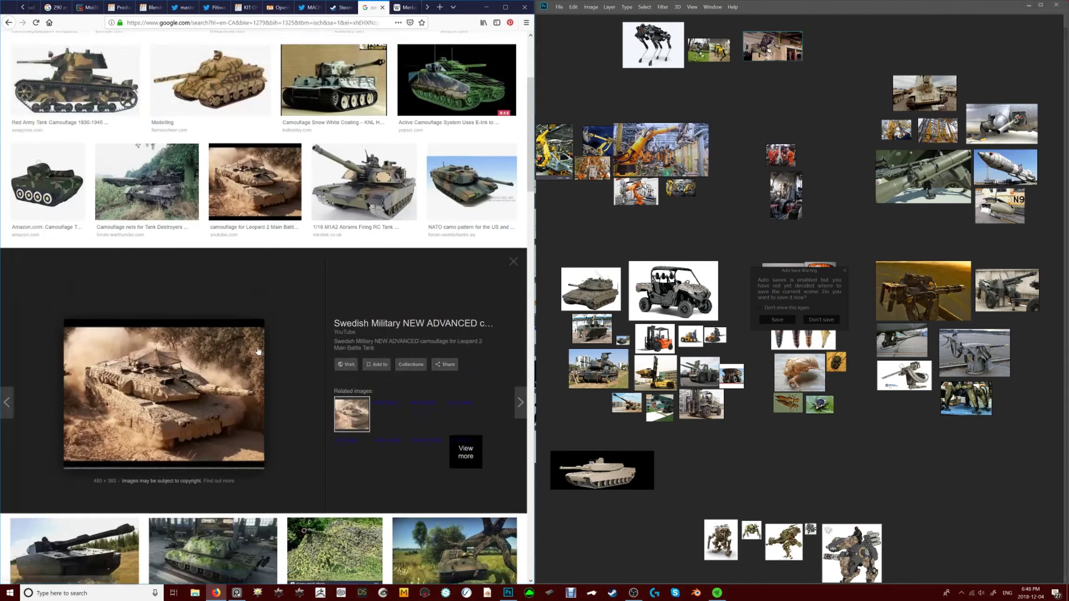
left_click(372, 412)
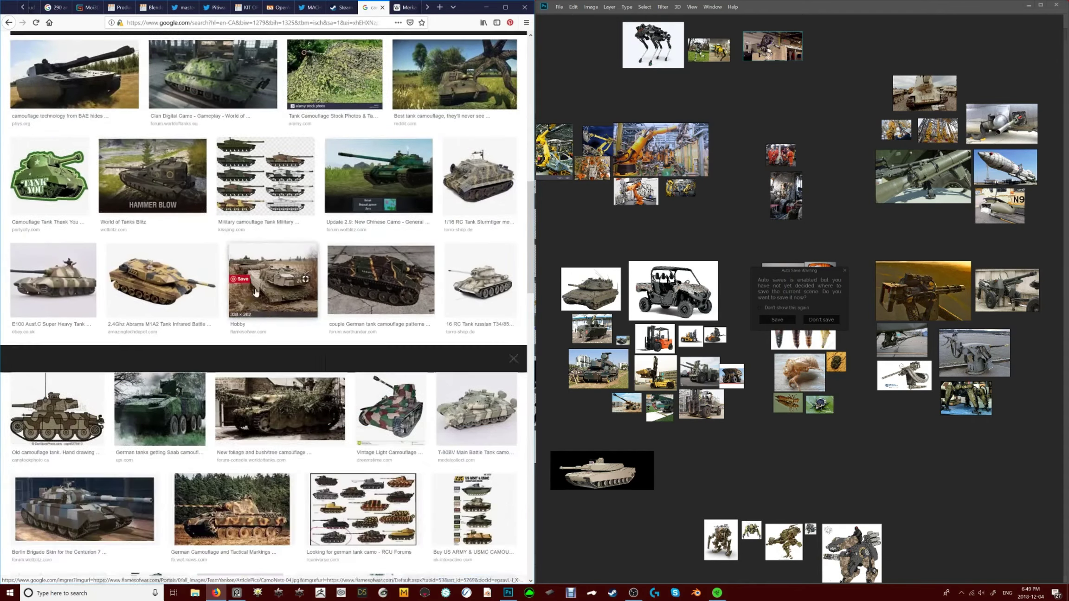
Search images for "tank cleaning kit" and look through the results
key("slash")
type("tank cleaning")
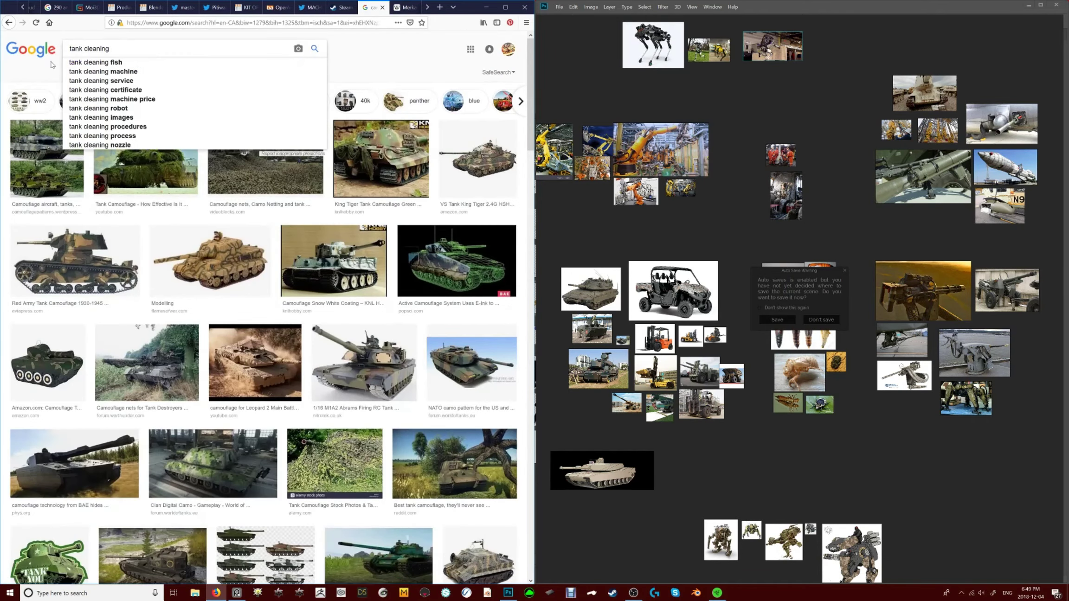
type(" kit")
key("Return")
scroll(187, 197, "down", 10)
scroll(187, 197, "up", 10)
scroll(53, 109, "down", 10)
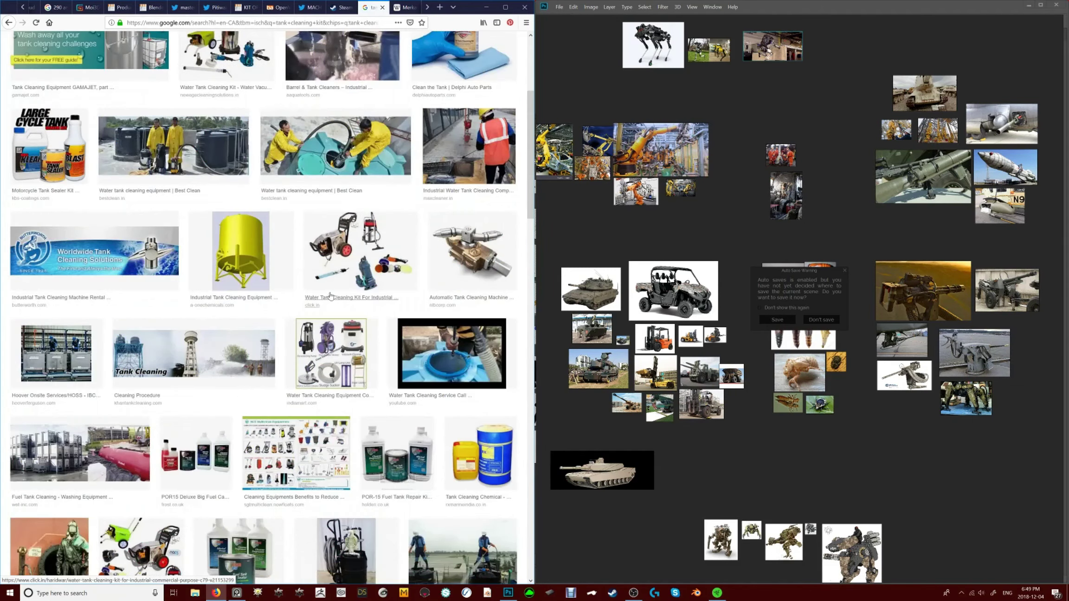
Preview the photos of tank cleaning workers in protective suits and examine the related industrial cleaning images
left_click(49, 147)
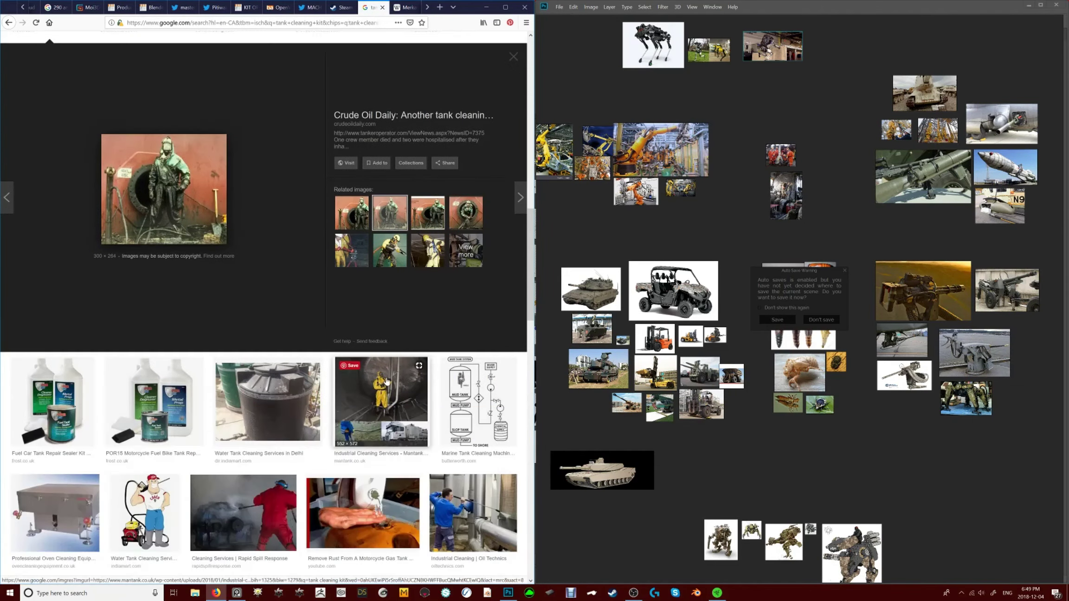
left_click(383, 385)
left_click(388, 396)
scroll(265, 376, "down", 12)
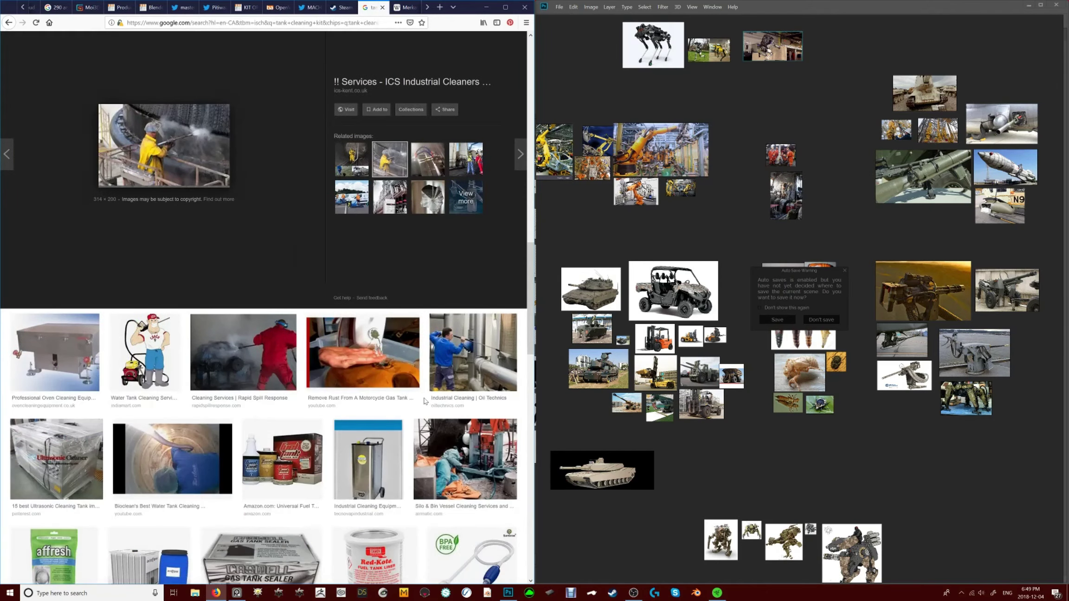
scroll(265, 376, "down", 5)
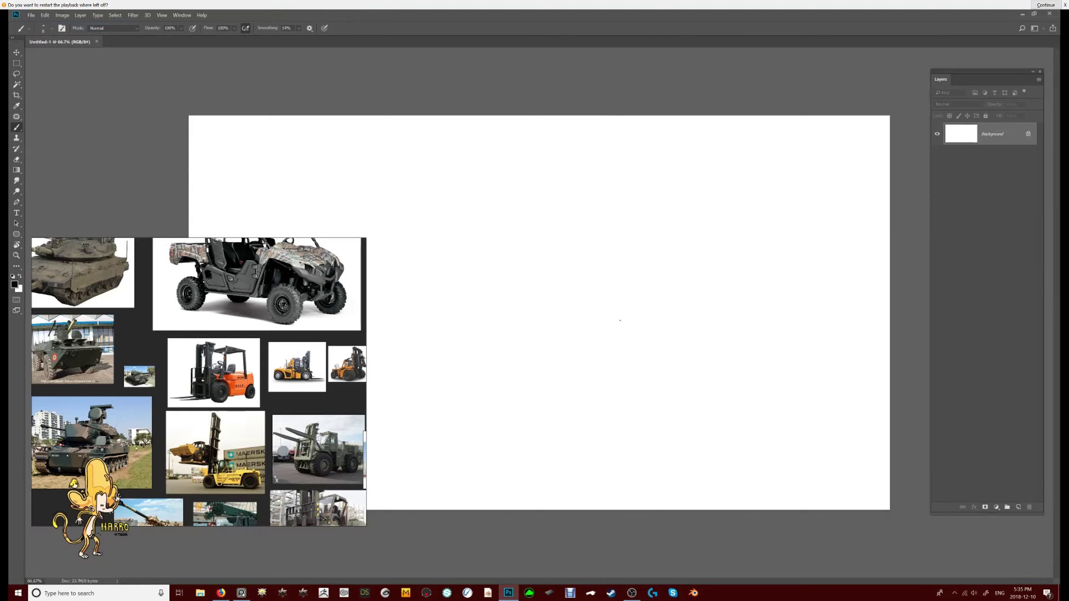
In Photoshop, add a new layer to the blank canvas and paint a black silhouette of a seated human figure
key("ctrl+shift+n")
key("Return")
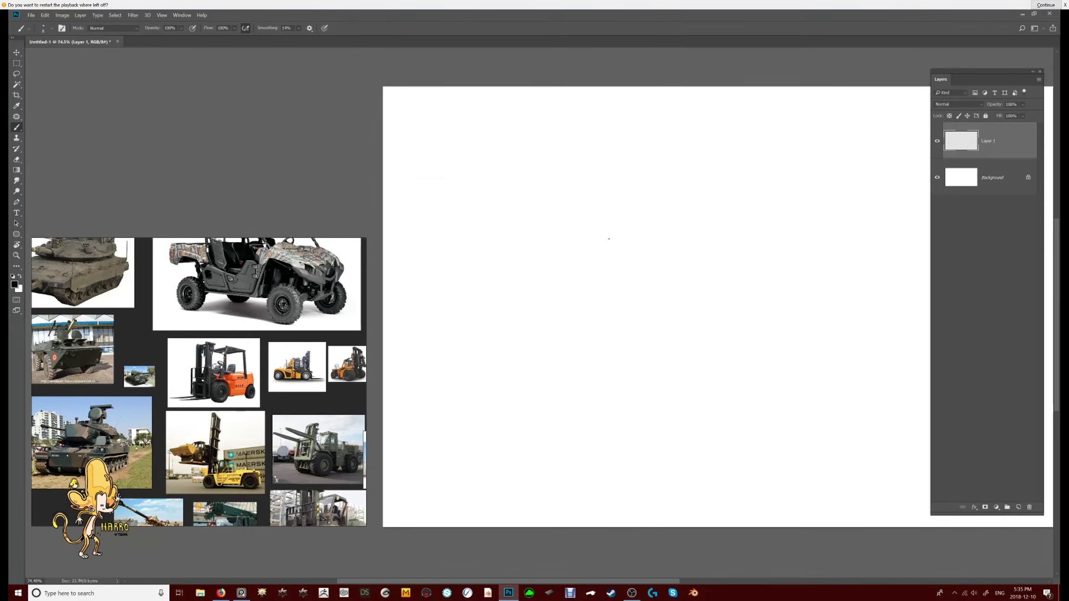
right_click(612, 249)
mouse_move(610, 227)
left_mouse_down()
mouse_move(615, 259)
mouse_move(591, 250)
mouse_move(612, 266)
left_mouse_up()
double_click(663, 387)
left_click_drag(579, 301, 607, 274)
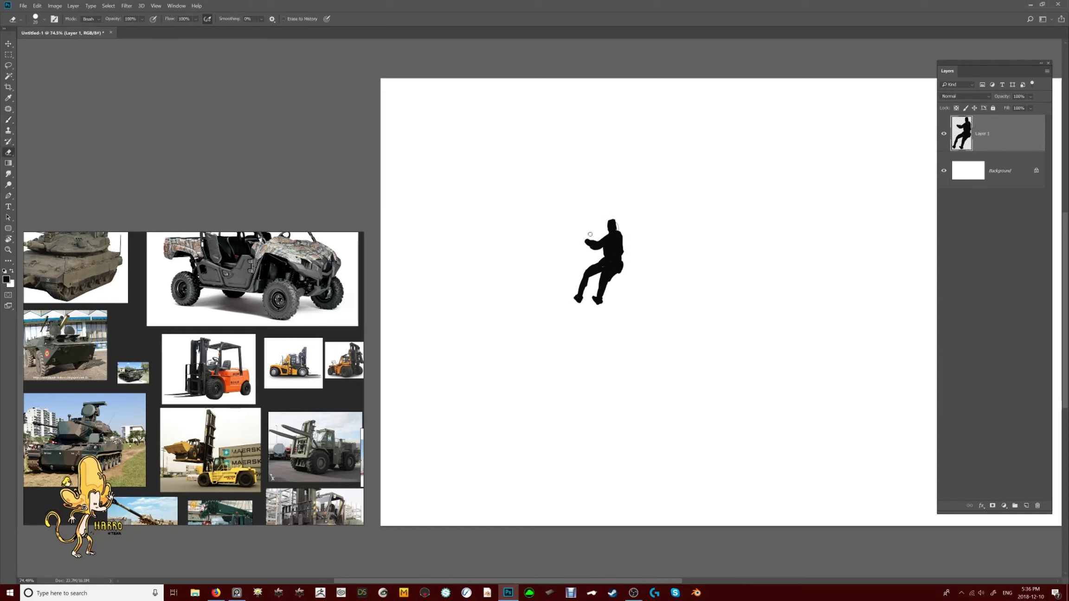
Reduce the seated figure layer's Fill to 14% and add a new layer beneath it
key("ctrl+shift+n")
key("Return")
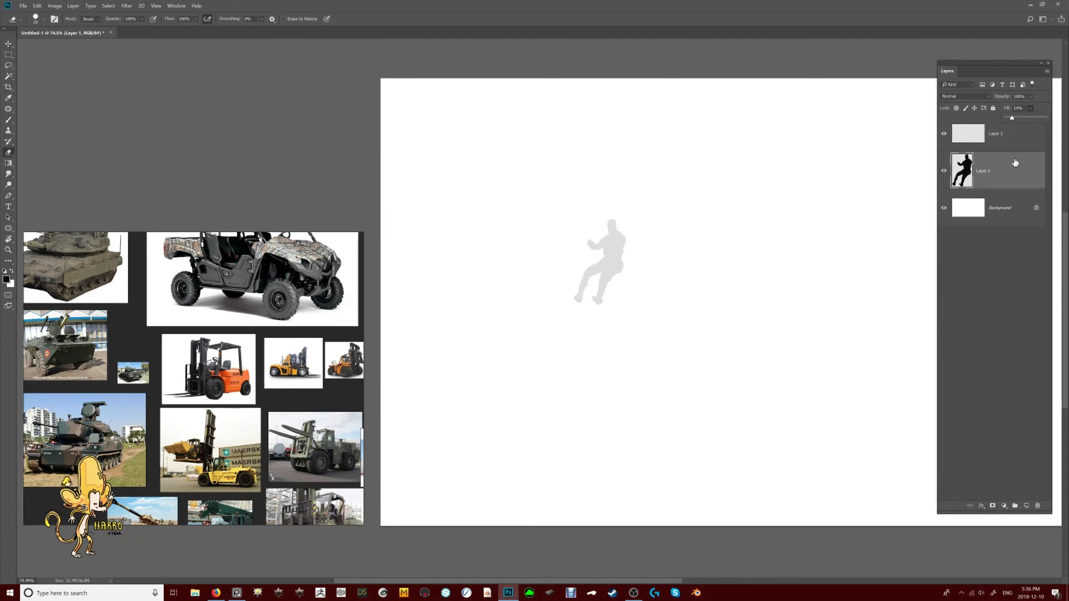
key("ctrl+[")
Choose a muted orange colour and paint a rounded solid shape behind the seated figure with the Brush
key("b")
key("F6")
left_click_drag(975, 319, 281, 76)
left_click(359, 183)
left_click(316, 108)
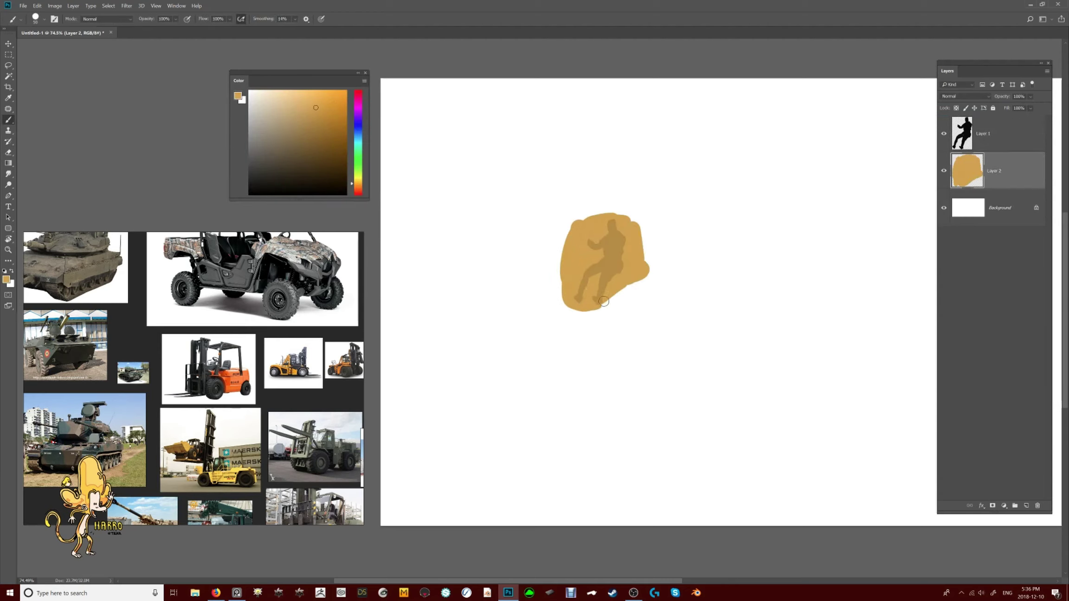
On a new layer beneath the orange torso, paint solid blue ovals marking the mech's shoulder, hip, knee and ankle joints
key("ctrl+shift+n")
key("Return")
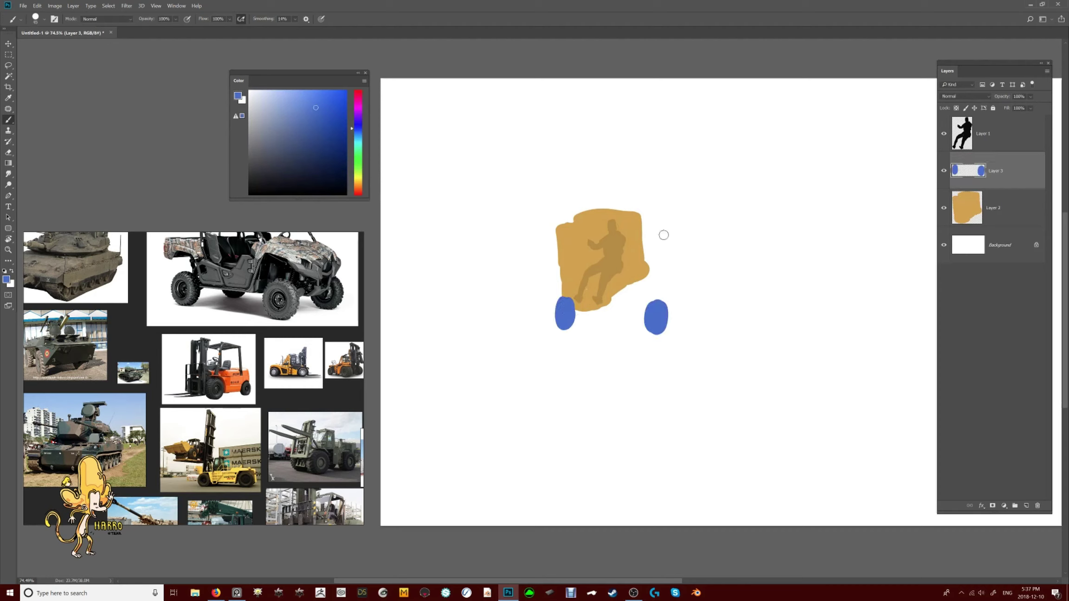
key("ctrl+[")
left_click_drag(663, 310, 656, 329)
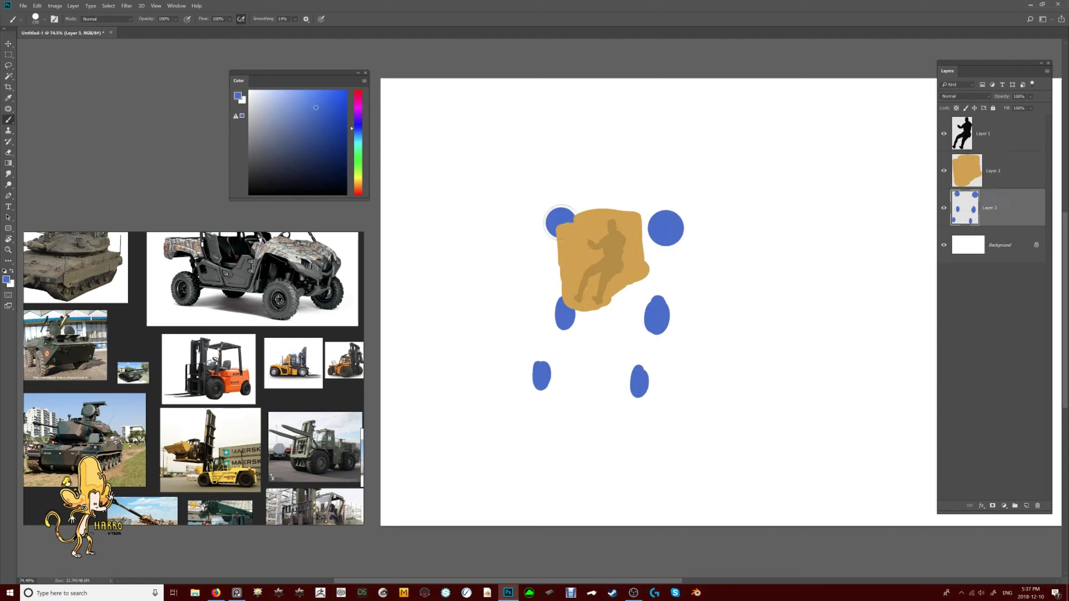
Sample the torso's orange and paint the thighs, an upper arm and a wider torso edge on a new layer above it
key("ctrl+shift+n")
key("Return")
left_click(641, 274, "alt")
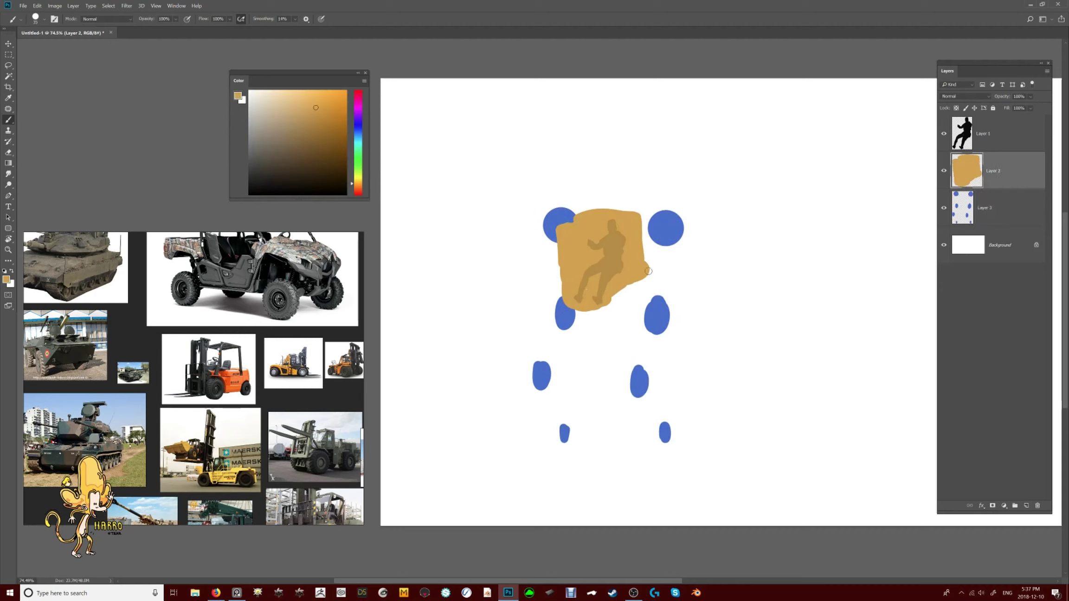
key("ctrl+]")
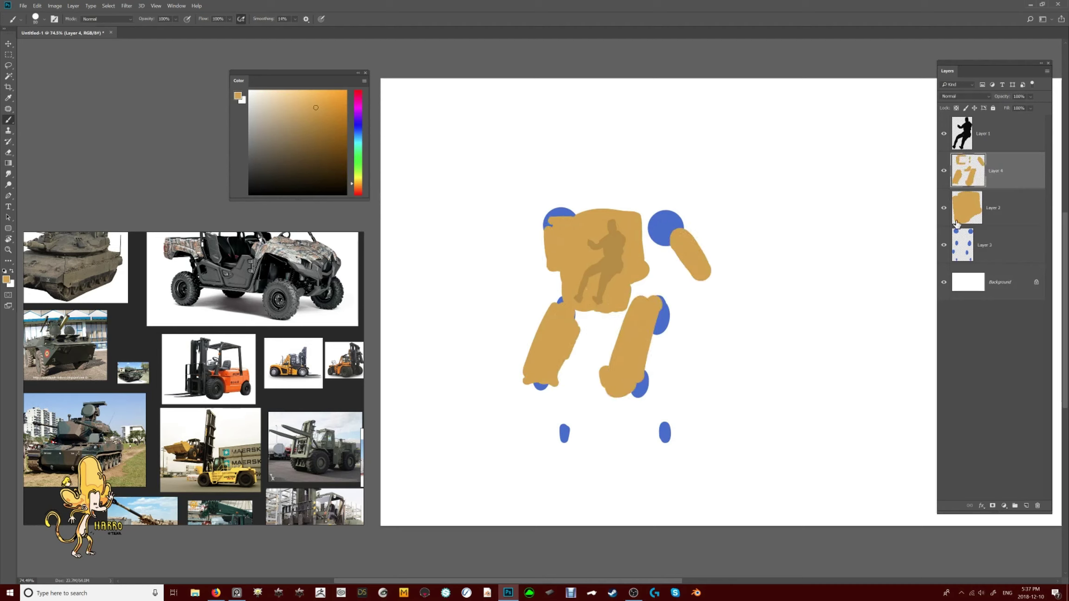
On a new layer just above the background, paint a long orange crossbar behind the shoulders with upright posts rising from it
left_click(1007, 277)
key("ctrl+shift+alt+n")
left_click_drag(513, 210, 778, 205, "shift")
scroll(543, 297, "down", 3, "alt")
left_click_drag(564, 184, 566, 230)
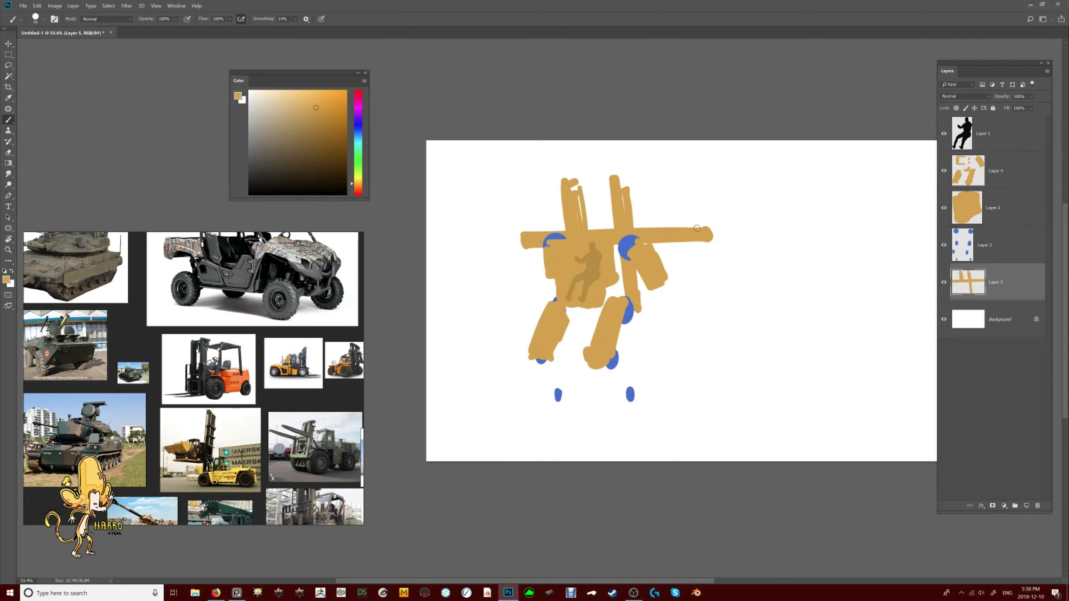
Add a new layer above the limbs and paint blue joint ovals for the elbow, knee and far wrist using the sampled blue
left_click(1011, 177)
key("ctrl+shift+alt+n")
left_click(629, 248, "alt")
left_click_drag(660, 279, 669, 290)
left_click_drag(621, 339, 625, 346)
key("bracketleft")
left_click_drag(510, 327, 510, 337)
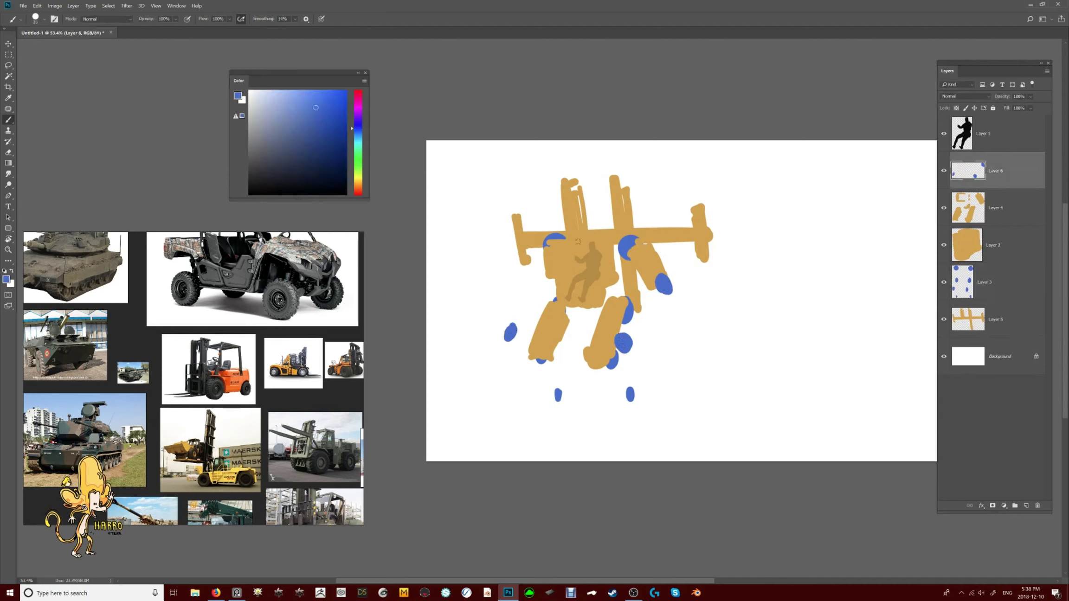
Sample the orange again and paint the forearms and lower legs on new layers, linking the blue joints
key("ctrl+shift+alt+n")
left_click(608, 325, "alt")
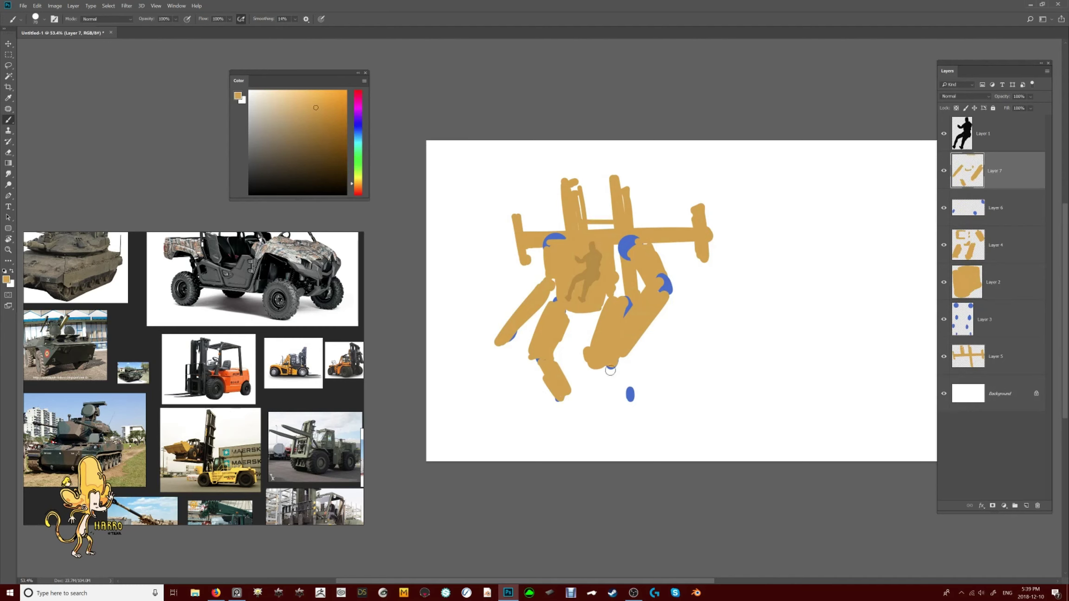
key("ctrl+shift+n")
key("Return")
key("bracketright")
left_click_drag(540, 360, 564, 409)
scroll(659, 346, "down", 1, "alt")
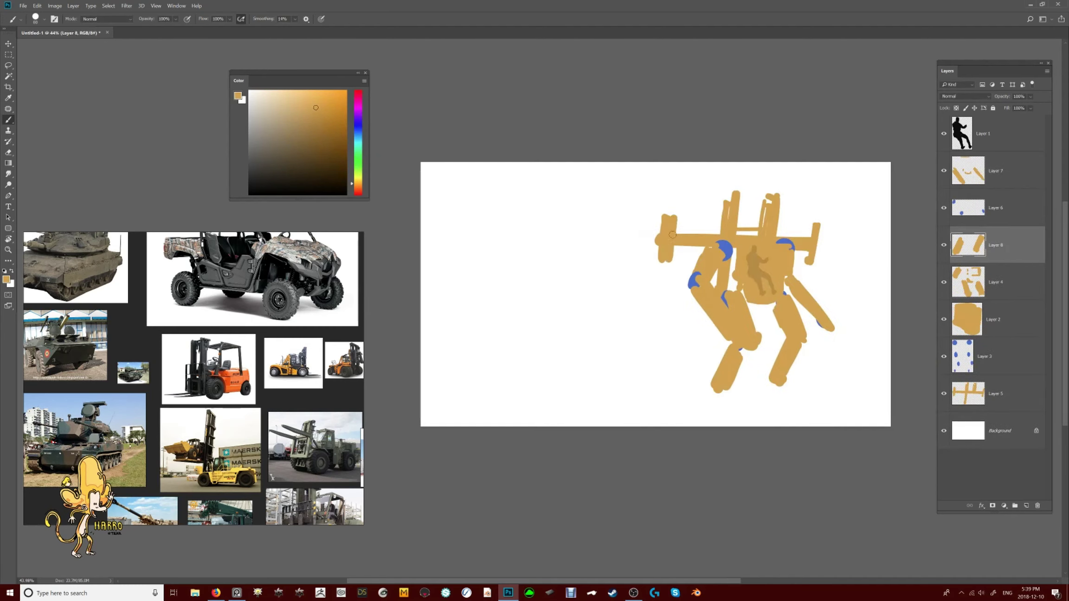
Switch to a thin black brush on Layer 7 and sketch the torso's top rim and the lower front cockpit box
key("h")
key("alt+]")
right_click(631, 242)
key("Return")
key("d")
left_click_drag(591, 239, 610, 240)
left_click_drag(550, 289, 594, 284)
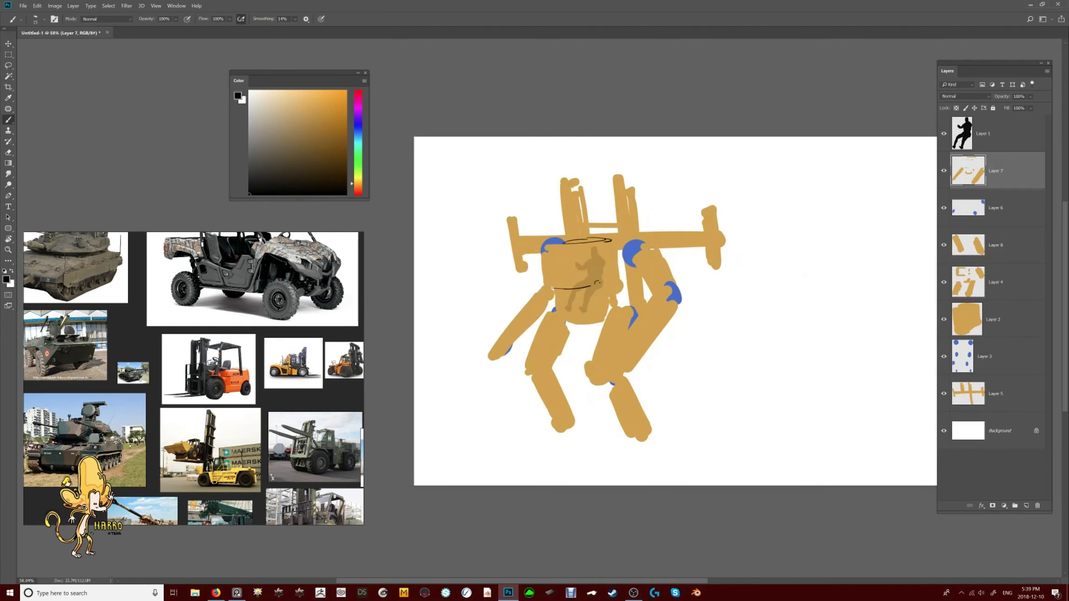
left_click_drag(563, 320, 599, 316)
Outline both shoulder joints and the near elbow joint with black circular strokes
left_click_drag(637, 237, 645, 260)
left_click_drag(542, 256, 562, 236)
left_click_drag(668, 284, 681, 303)
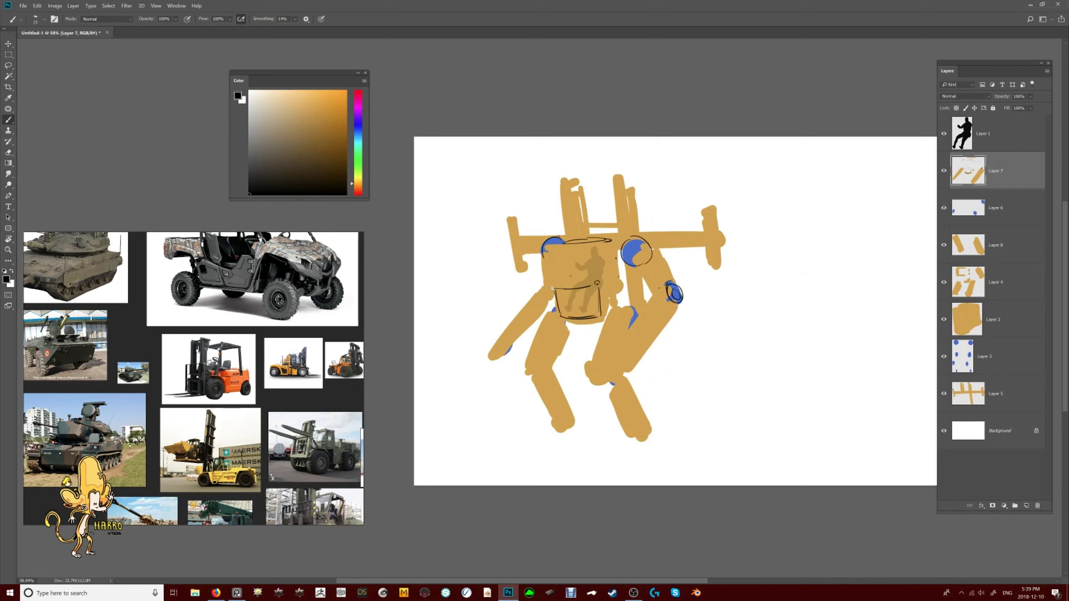
Sketch a tall rectangular front panel hanging over the cockpit, and outline the torso's side edge toward the hip
mouse_move(543, 270)
left_mouse_down()
mouse_move(551, 349)
mouse_move(594, 290)
left_mouse_up()
left_click_drag(544, 270, 597, 288)
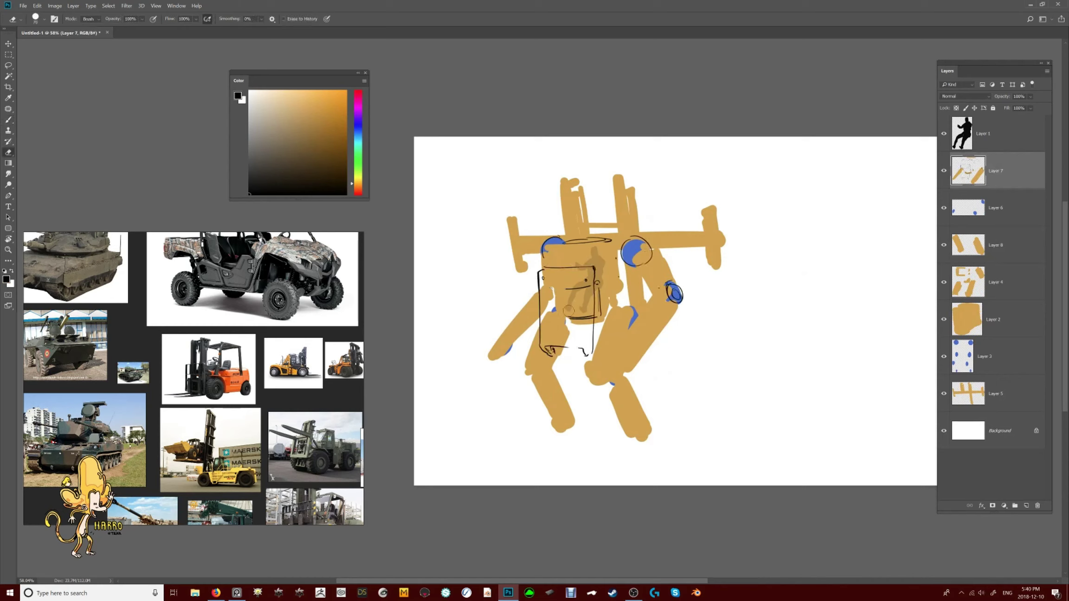
key("ctrl+z")
left_click_drag(618, 256, 601, 315)
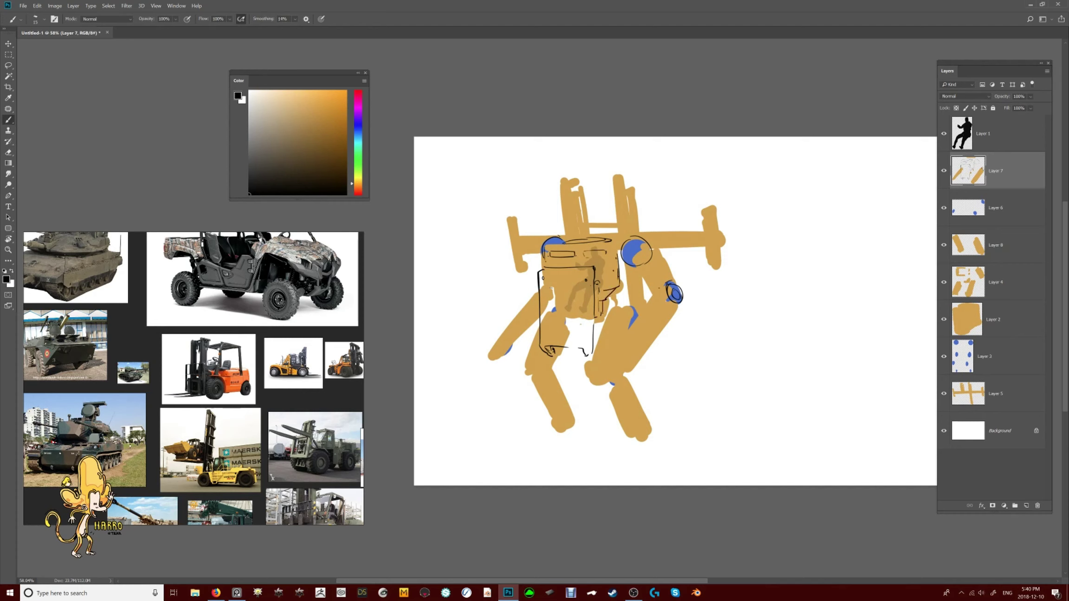
Sketch black outlines around both forearms, the rim and small fittings on the torso's top, and the knees
left_click_drag(655, 293, 605, 363)
left_click_drag(678, 317, 626, 375)
mouse_move(536, 297)
left_mouse_down()
mouse_move(487, 353)
mouse_move(538, 328)
left_mouse_up()
mouse_move(547, 244)
left_mouse_down()
mouse_move(618, 239)
mouse_move(584, 236)
left_mouse_up()
left_click_drag(617, 242, 623, 236)
left_click_drag(603, 366, 596, 387)
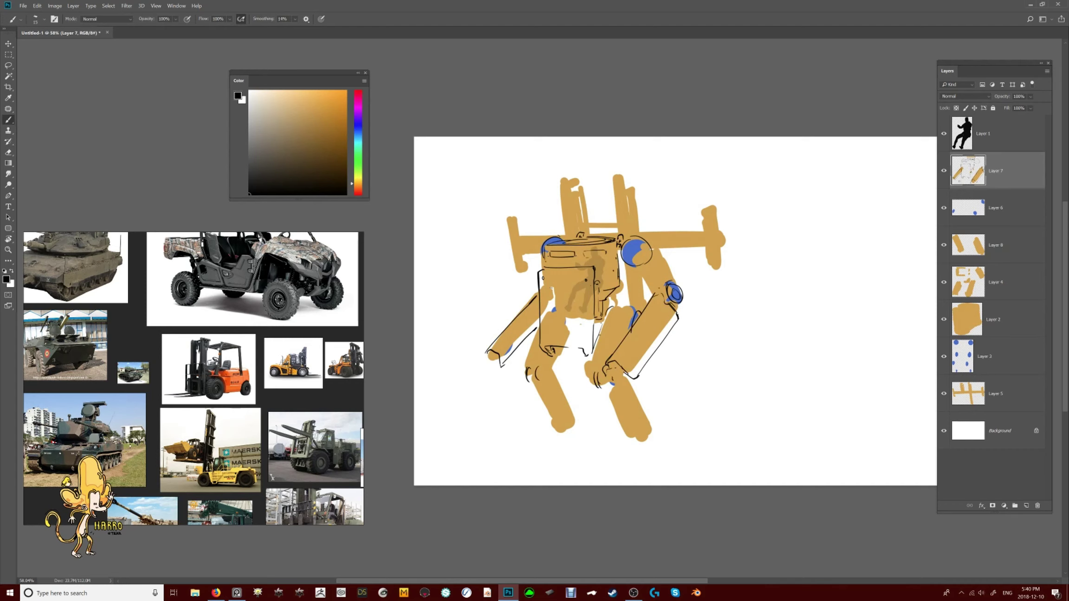
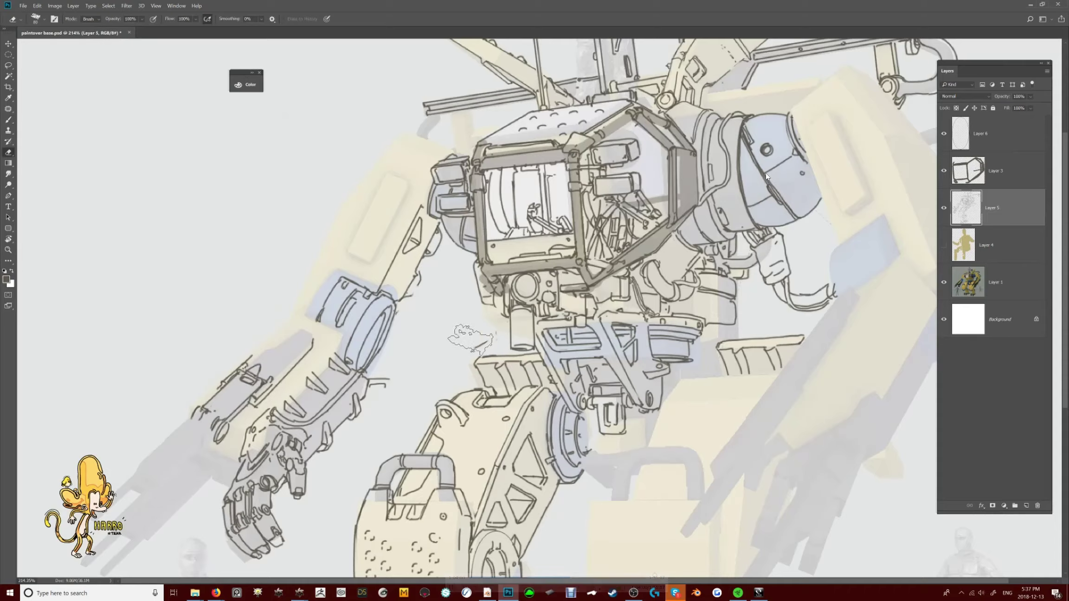
Compare the whole mech's line art with the underlying base render by toggling Layer 1's visibility
scroll(435, 306, "down", 5, "alt")
scroll(539, 307, "down", 1, "alt")
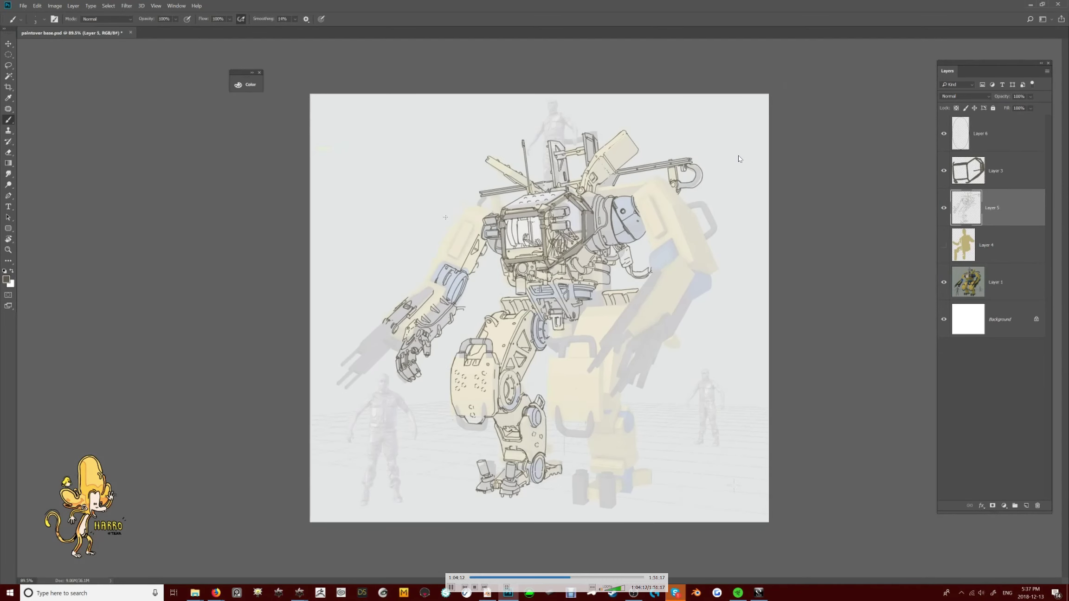
left_click(944, 282)
left_click(944, 282)
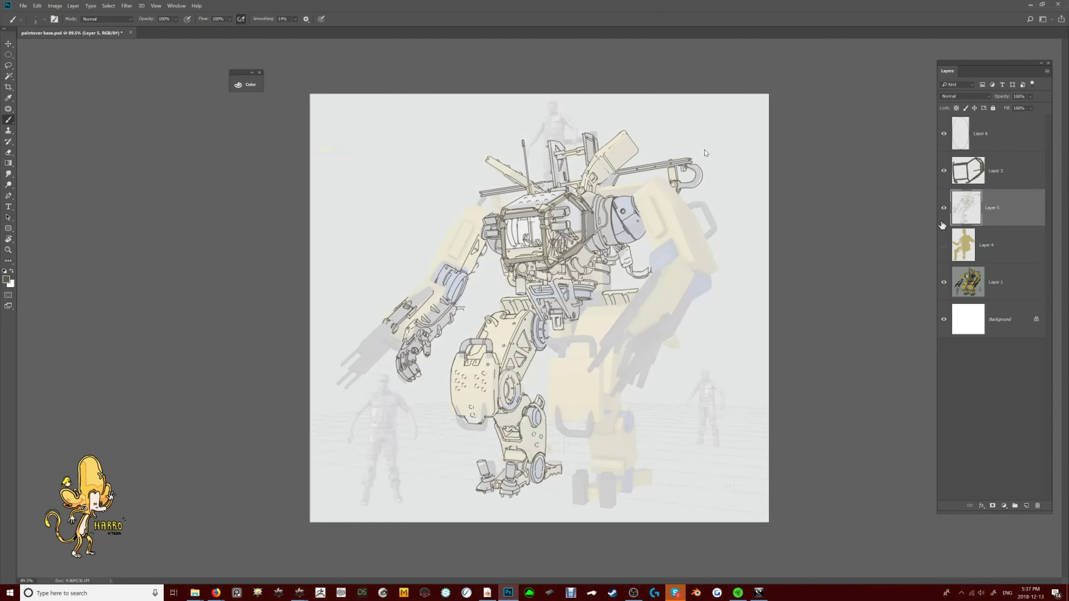
On Layer 5, ink the outline of the forearm-mounted gun, giving its underside a jagged edge
scroll(542, 326, "up", 5, "alt")
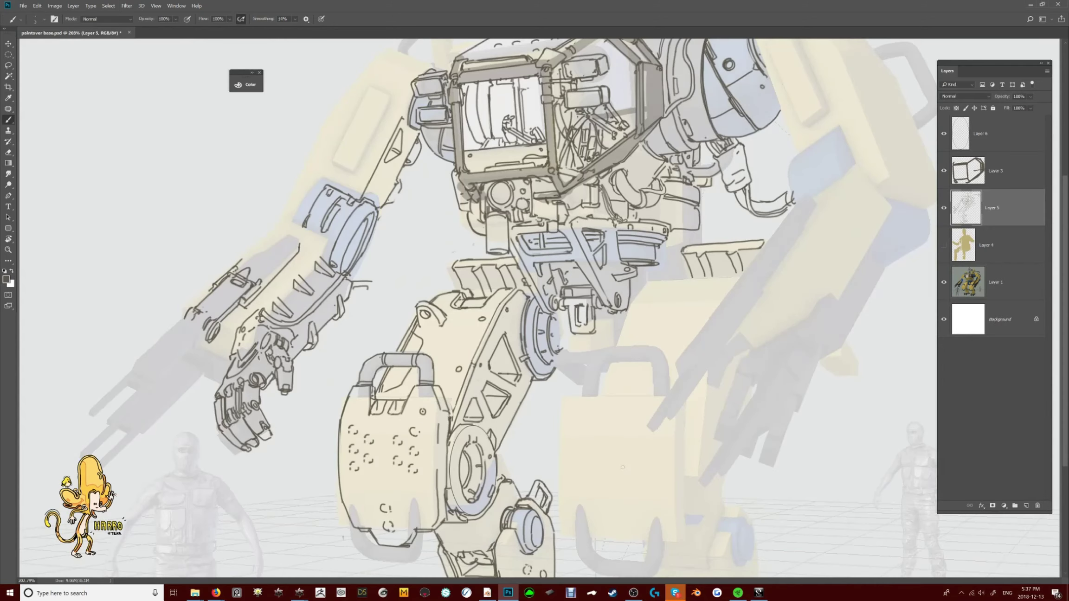
key("v")
scroll(200, 348, "up", 4, "alt")
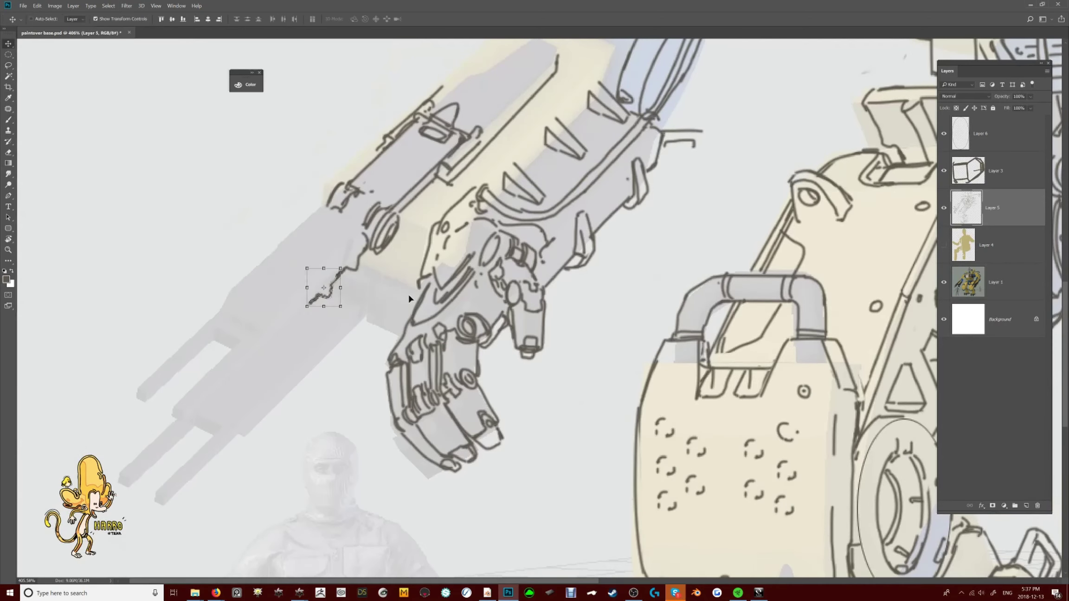
key("b")
scroll(163, 320, "down", 1, "alt")
mouse_move(306, 218)
left_mouse_down()
mouse_move(209, 318)
mouse_move(173, 377)
left_mouse_up()
scroll(173, 377, "down", 8, "alt")
scroll(206, 310, "up", 5, "alt")
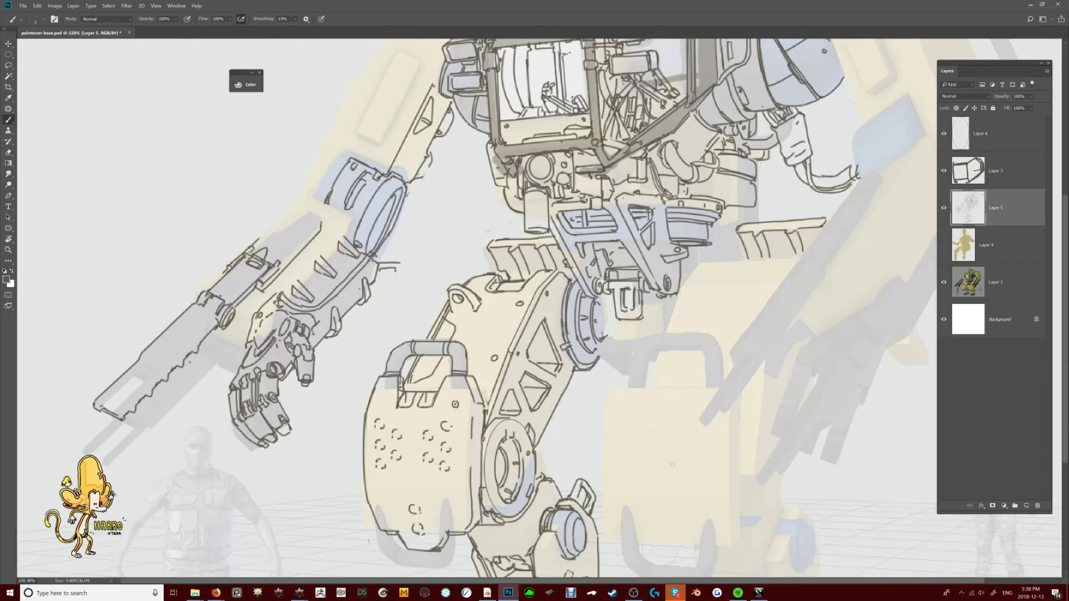
Ink the outline of the yellow forearm cover between the blue elbow joint and the mounted gun
key("e")
key("b")
scroll(673, 465, "down", 6, "alt")
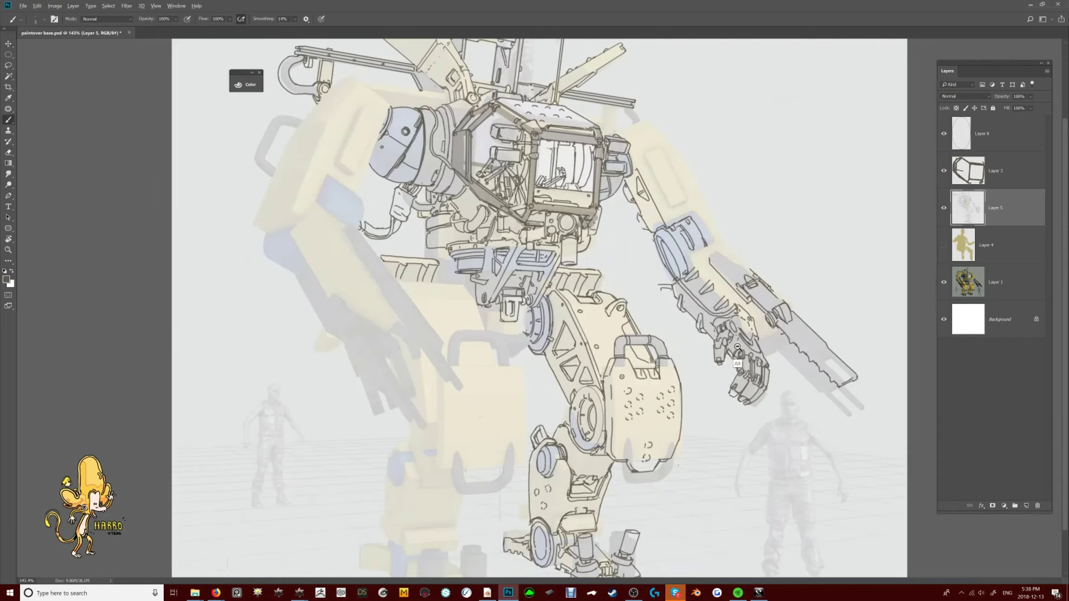
scroll(682, 438, "up", 6, "alt")
scroll(682, 437, "down", 6, "alt")
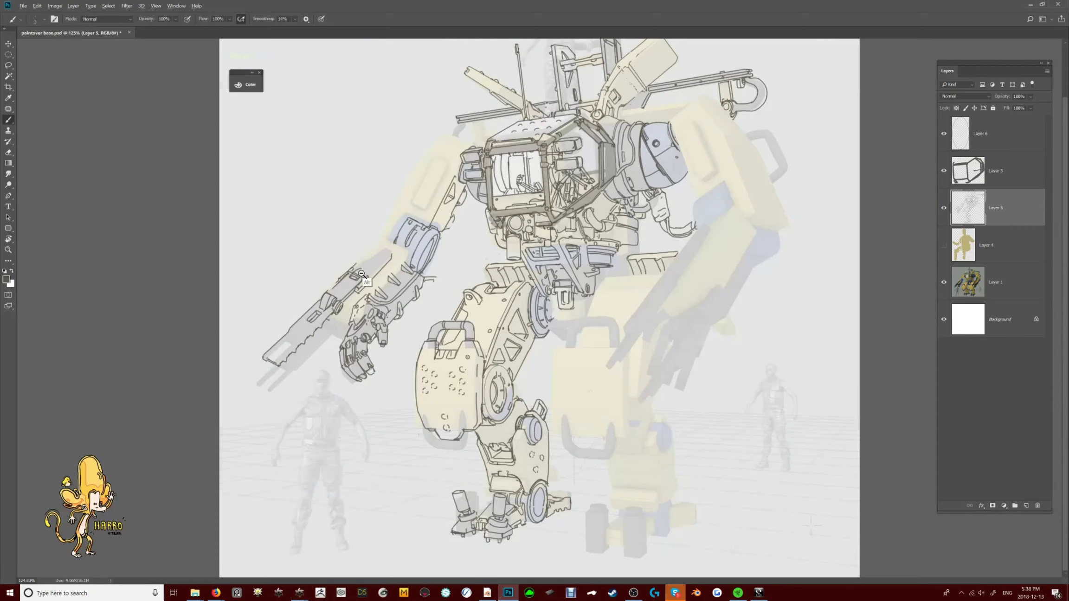
scroll(602, 418, "up", 4, "alt")
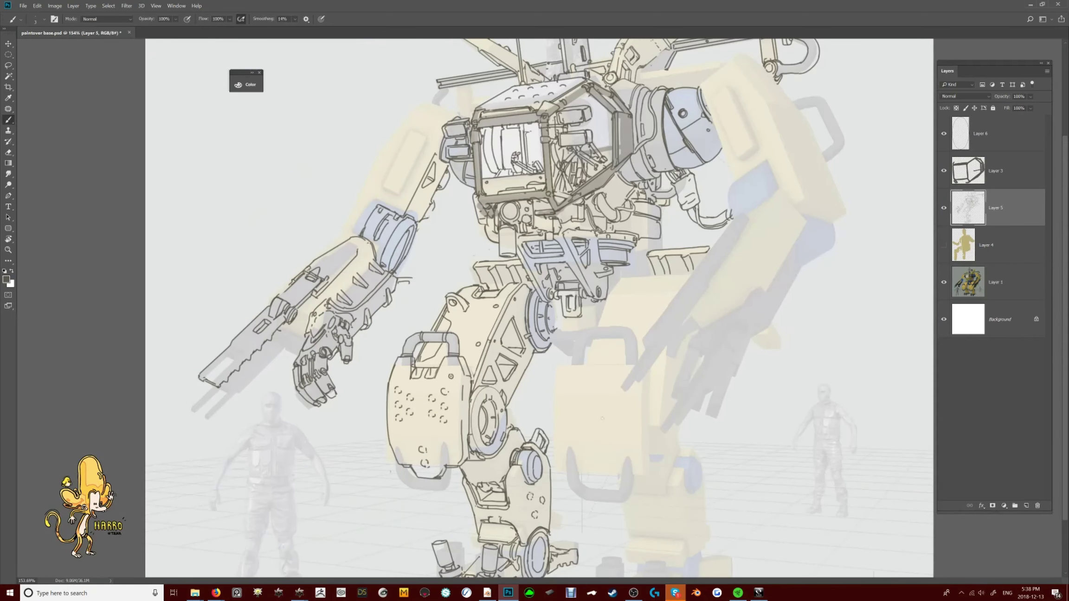
Add slot details to the arm gun and ink its two thin barrels and the notched rail beneath it
scroll(602, 418, "down", 5, "alt")
scroll(720, 552, "up", 7, "alt")
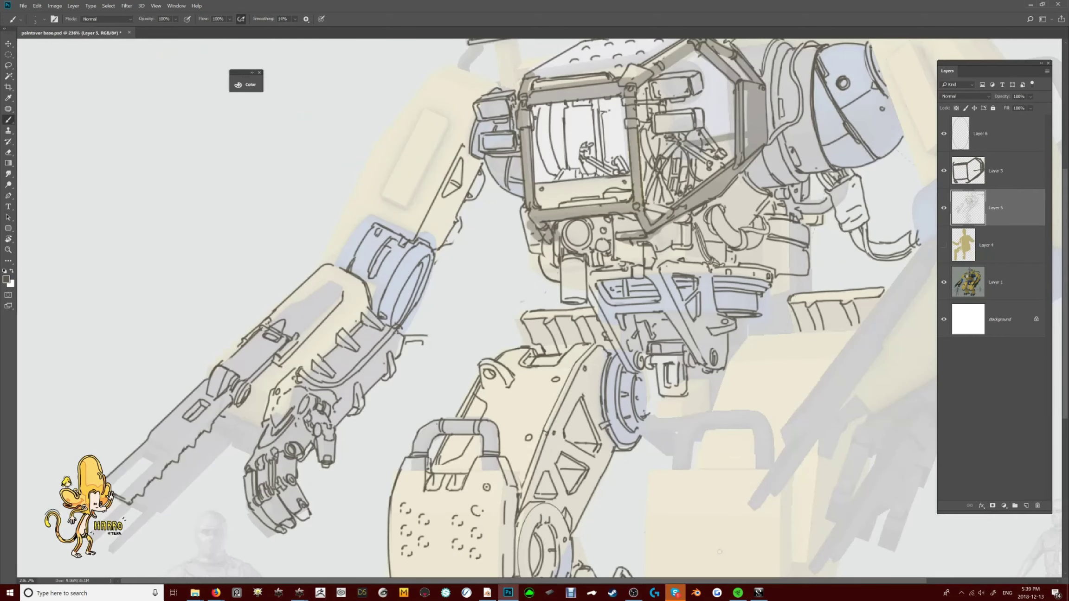
scroll(420, 359, "down", 3, "alt")
scroll(409, 278, "down", 3, "alt")
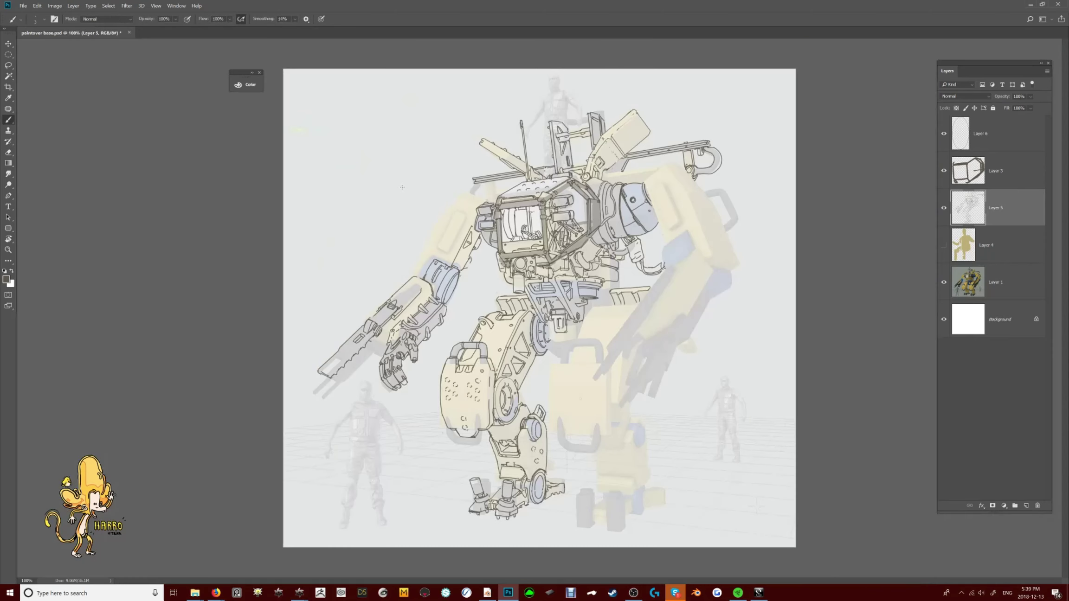
scroll(547, 350, "up", 3, "alt")
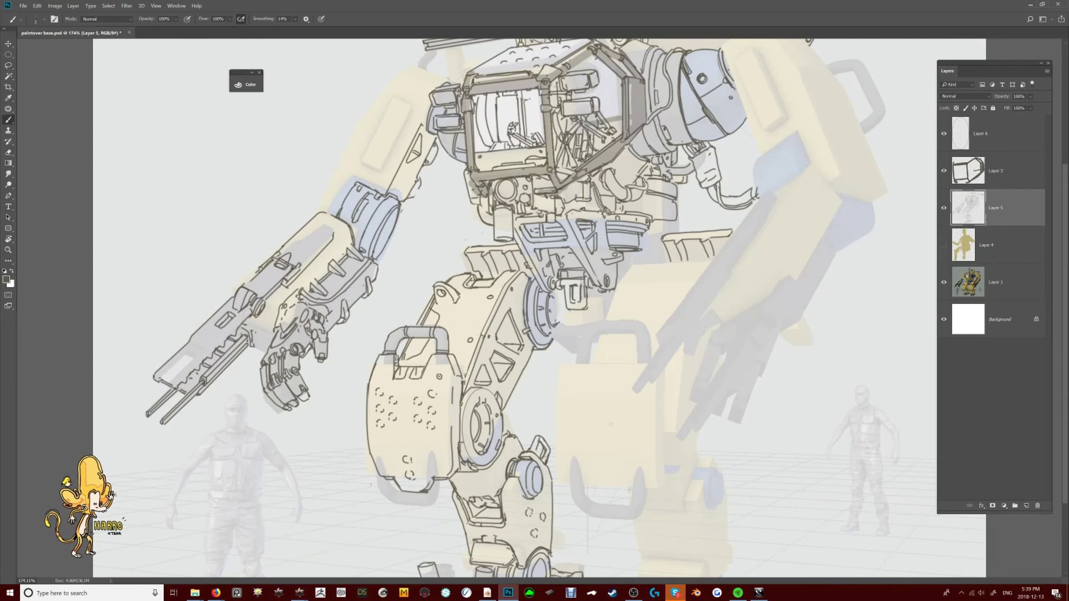
Ink the section of forearm that joins the gun's underside to the mechanical hand
scroll(611, 423, "down", 3, "alt")
scroll(618, 471, "up", 4, "alt")
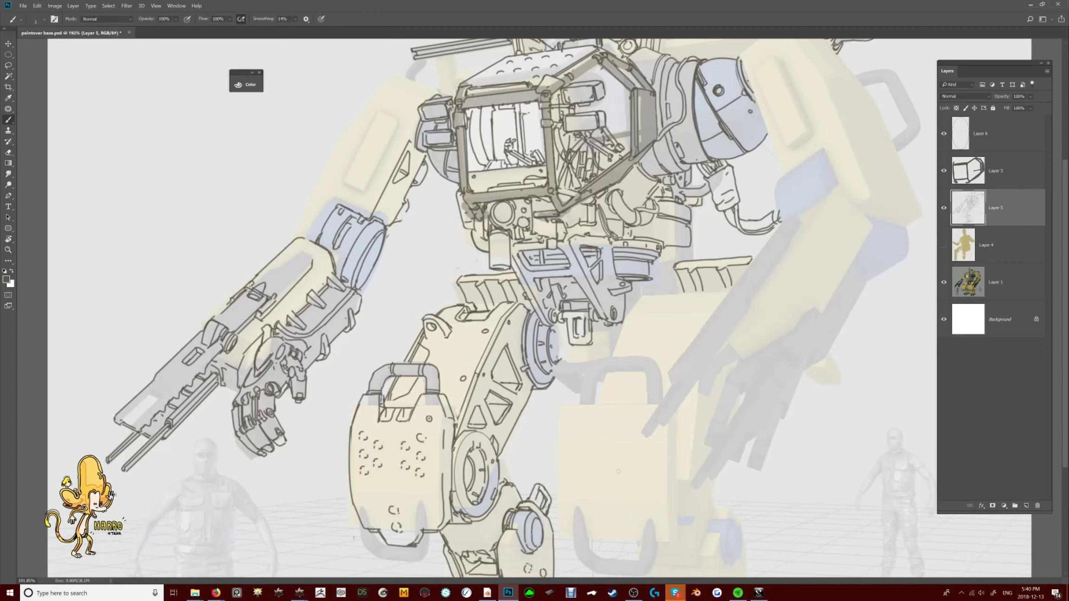
scroll(635, 332, "down", 4, "alt")
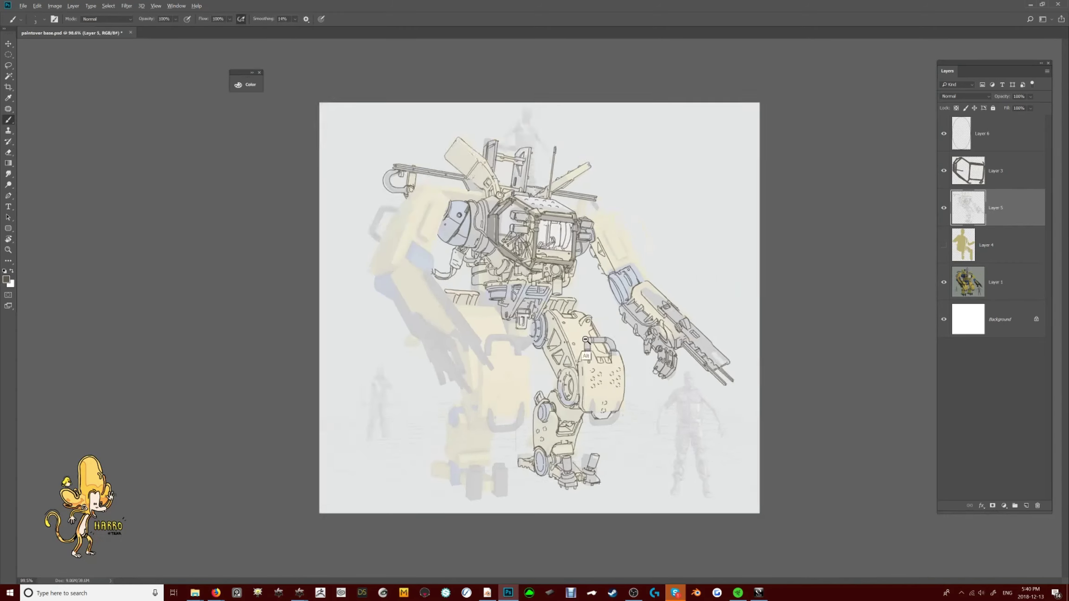
Ink the frame edges behind the cockpit, including the long upper edge above the large blue shoulder joint
scroll(641, 211, "up", 5, "alt")
scroll(541, 215, "up", 2, "alt")
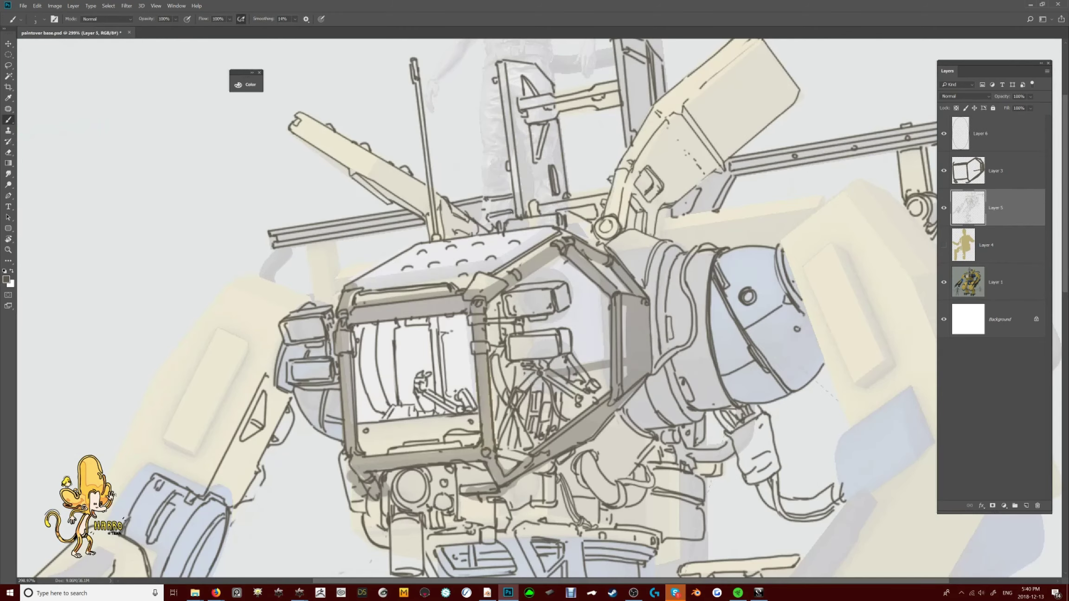
scroll(471, 135, "down", 1, "alt")
left_click_drag(652, 212, 789, 191)
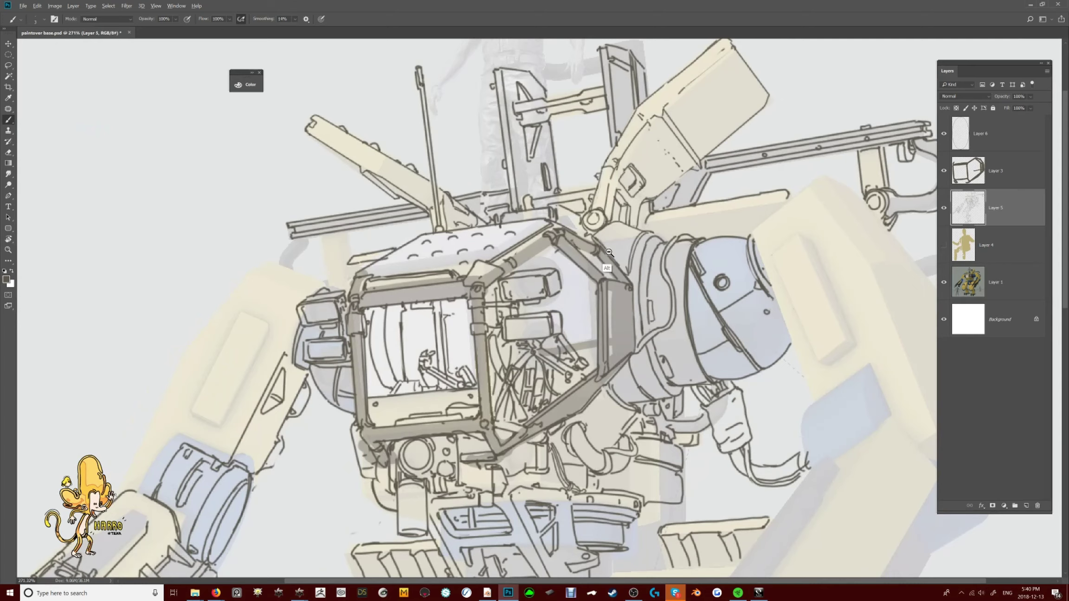
scroll(537, 158, "up", 2, "alt")
scroll(395, 287, "up", 1, "alt")
scroll(441, 214, "down", 8, "alt")
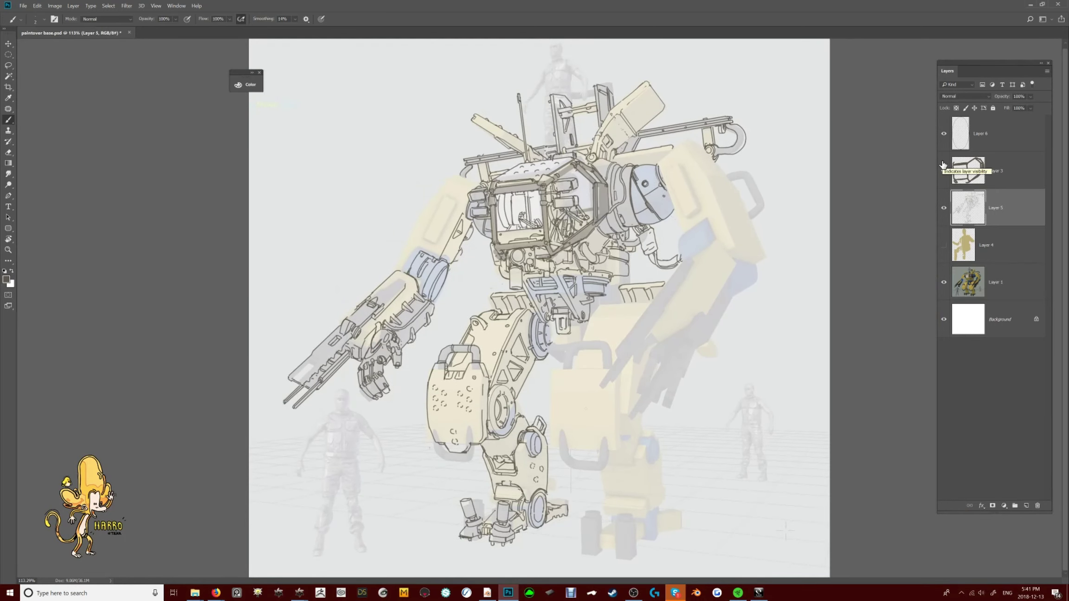
Ink a tubular guard bar across the inked foot's toes and a loop handle above its heel
scroll(492, 484, "up", 5, "alt")
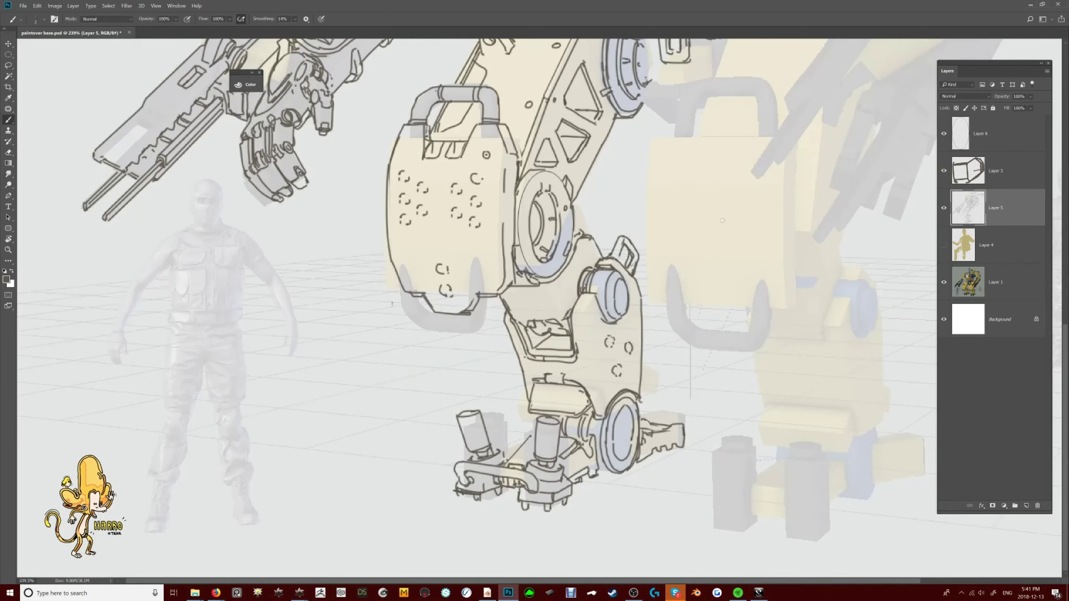
scroll(723, 220, "down", 5, "alt")
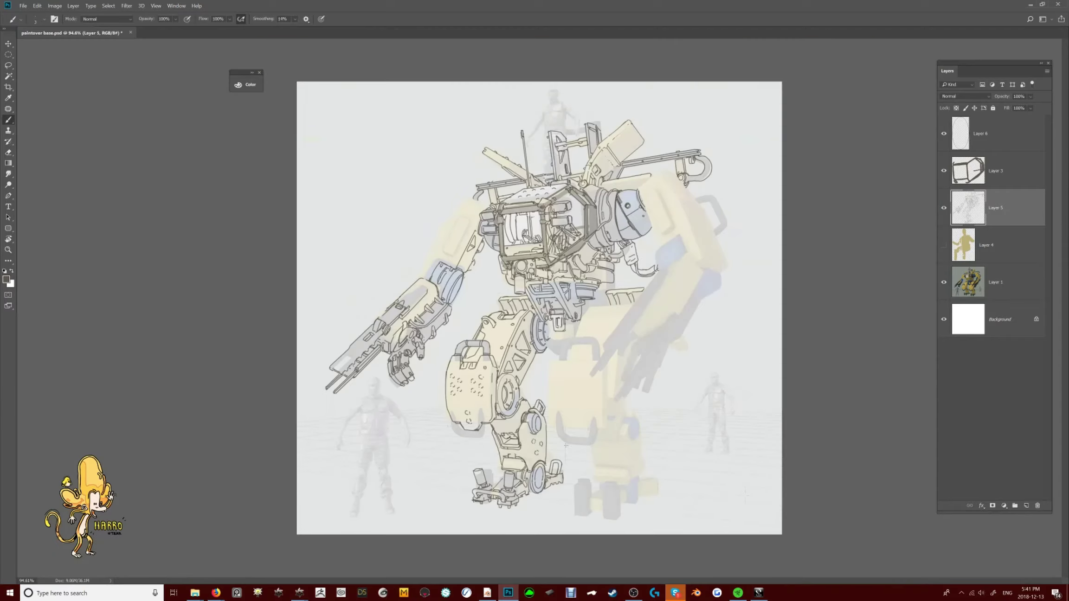
scroll(723, 220, "up", 4, "alt")
scroll(599, 361, "down", 4, "alt")
scroll(599, 361, "up", 3, "alt")
scroll(461, 436, "up", 2, "alt")
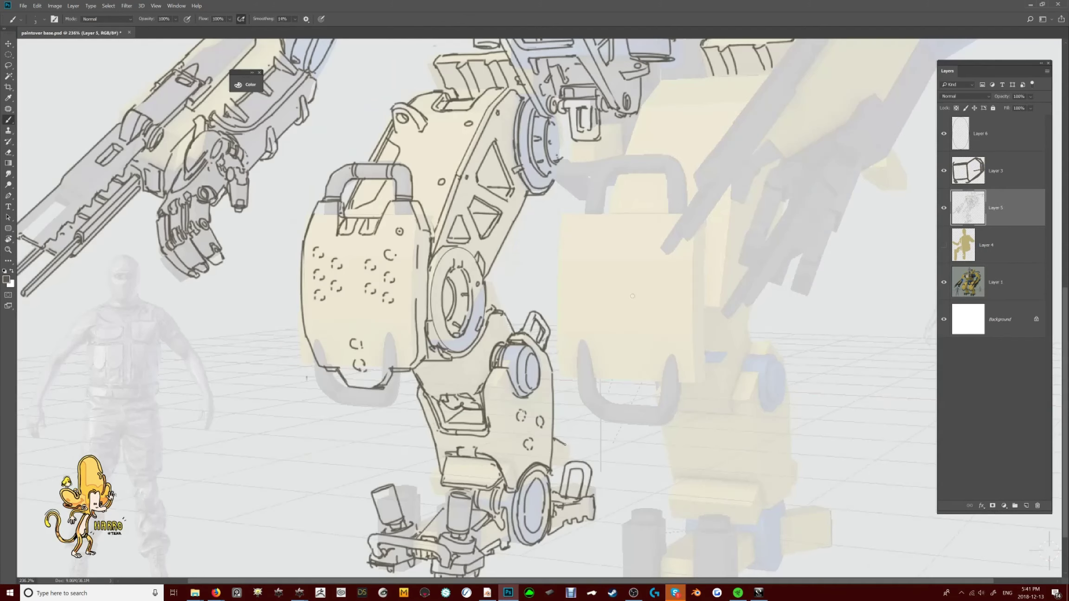
Ink the outline and panel details of the yellow upper-arm armour on the gun arm, checking it in a mirrored view
key("ctrl+shift+h")
scroll(460, 436, "down", 3, "alt")
scroll(530, 279, "up", 2, "alt")
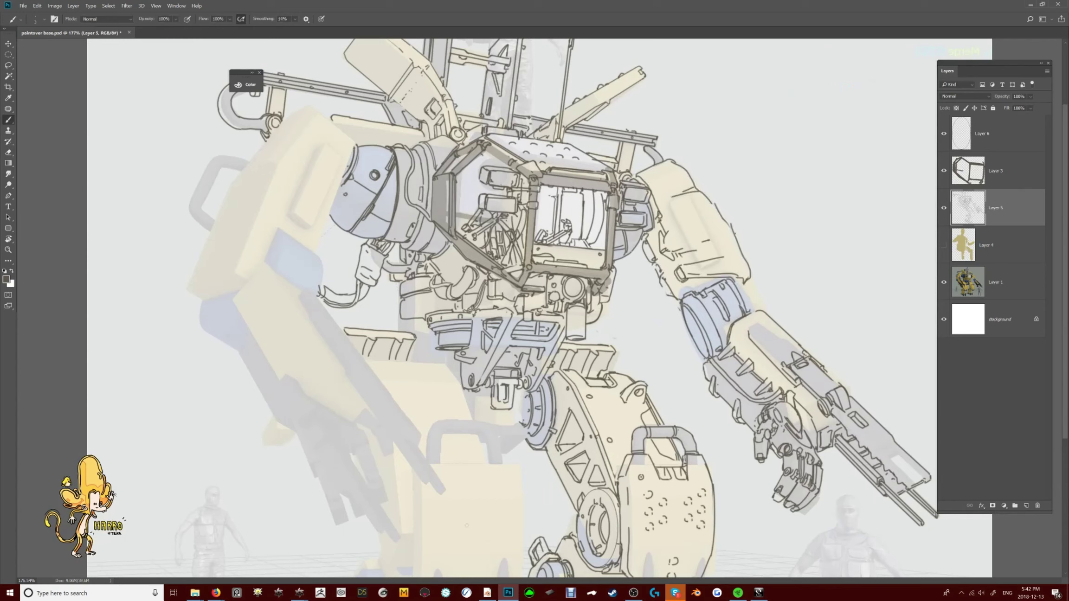
key("ctrl+0")
key("ctrl+shift+h")
scroll(539, 290, "up", 3, "alt")
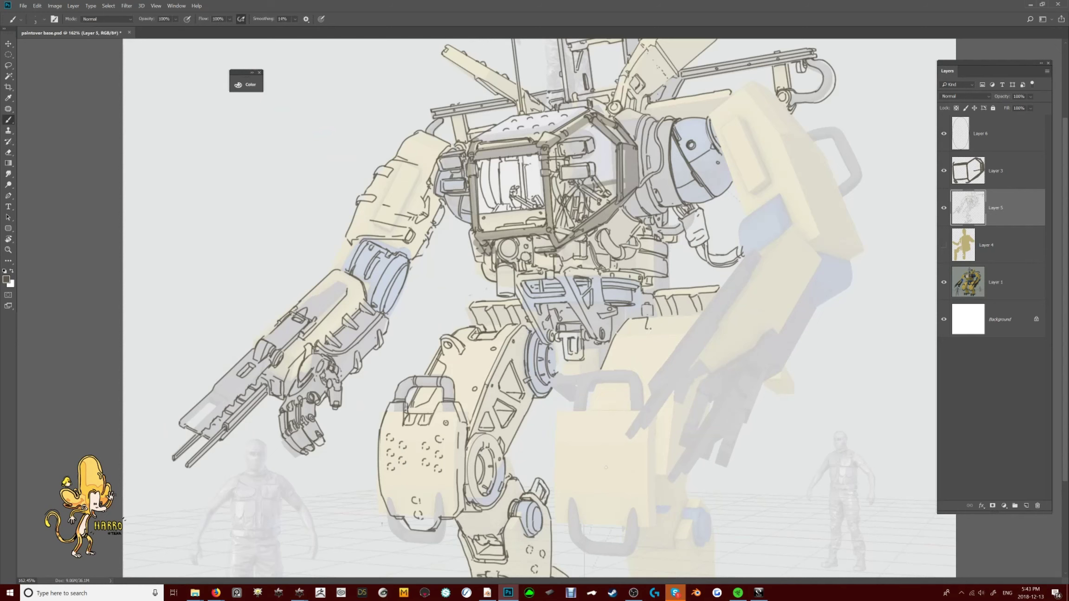
Ink the cables that run behind the gun arm's upper armour to the blue elbow joint, erasing stray overlapping lines
scroll(678, 325, "down", 5, "alt")
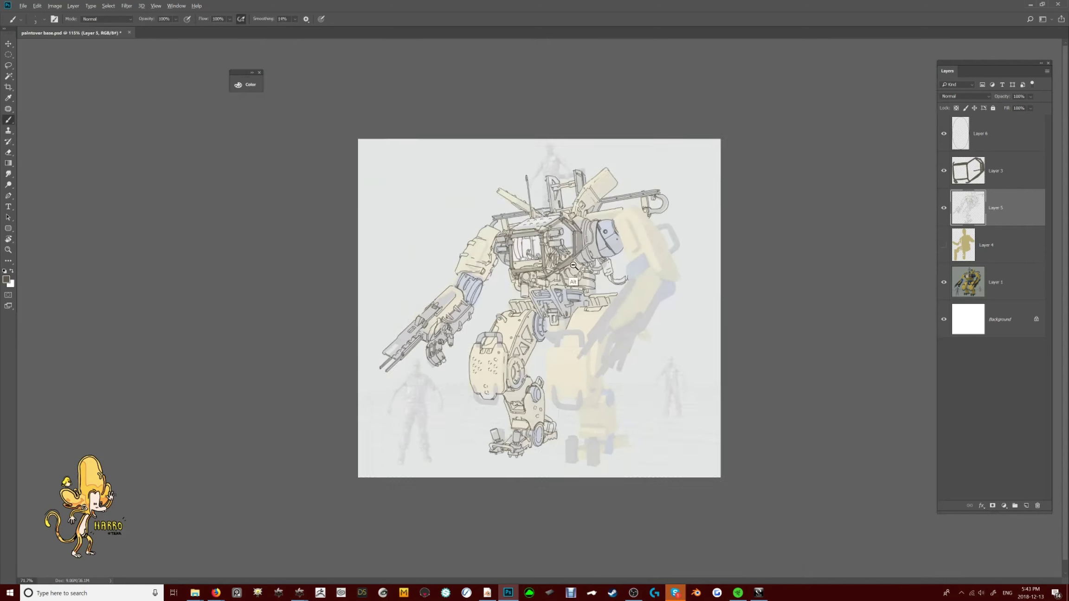
scroll(678, 325, "up", 5, "alt")
left_click_drag(439, 241, 406, 303)
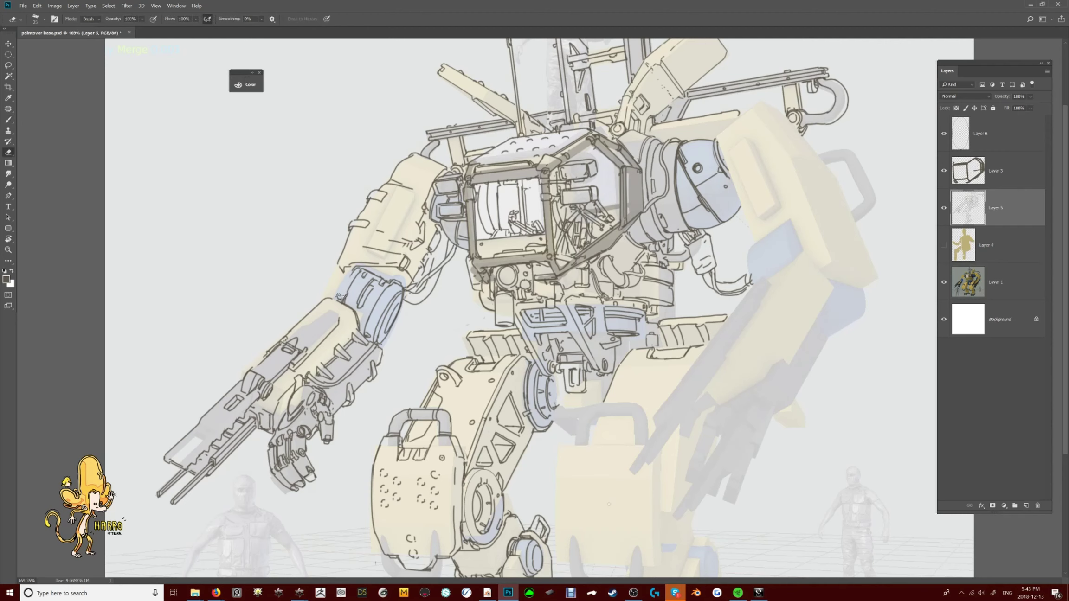
scroll(609, 505, "down", 5, "alt")
key("ctrl+shift+h")
scroll(824, 362, "up", 5, "alt")
scroll(823, 362, "down", 2, "alt")
key("e")
scroll(824, 334, "down", 3, "alt")
scroll(706, 298, "up", 2, "alt")
key("b")
scroll(492, 297, "down", 3, "alt")
key("ctrl+shift+h")
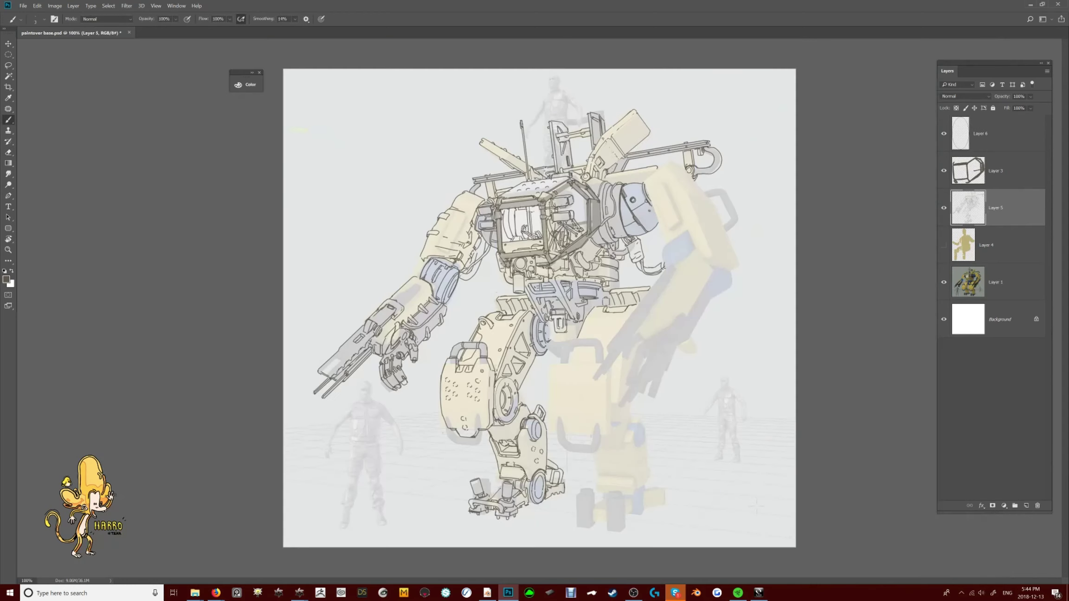
scroll(492, 297, "up", 3, "alt")
scroll(487, 303, "down", 1, "alt")
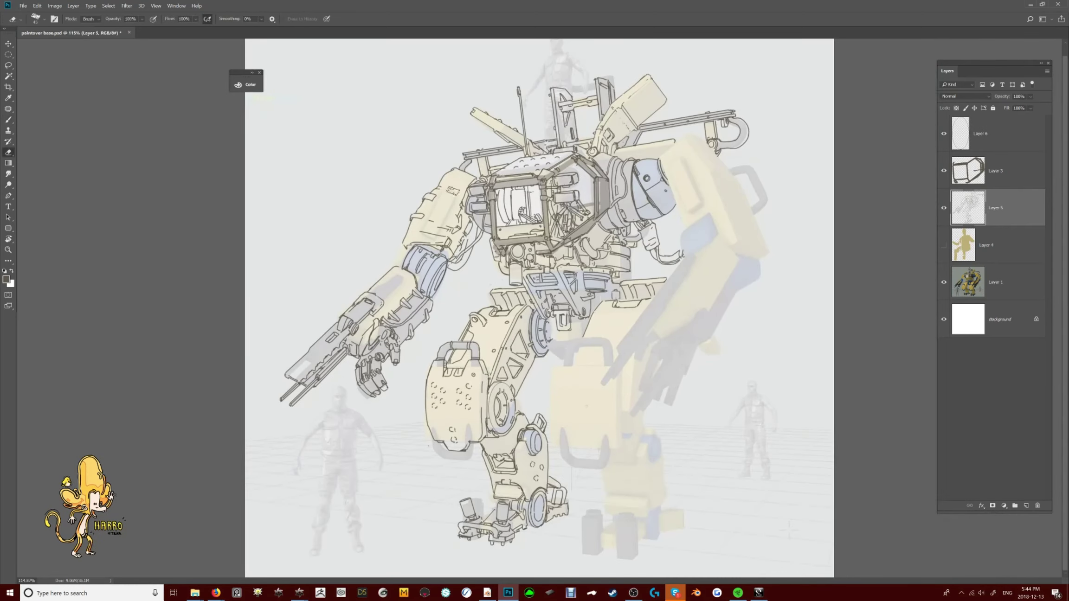
Examine the line art at full view, with the base render toggled off and on, and in a mirrored view
key("ctrl+shift+h")
key("ctrl+shift+h")
scroll(539, 107, "up", 1, "alt")
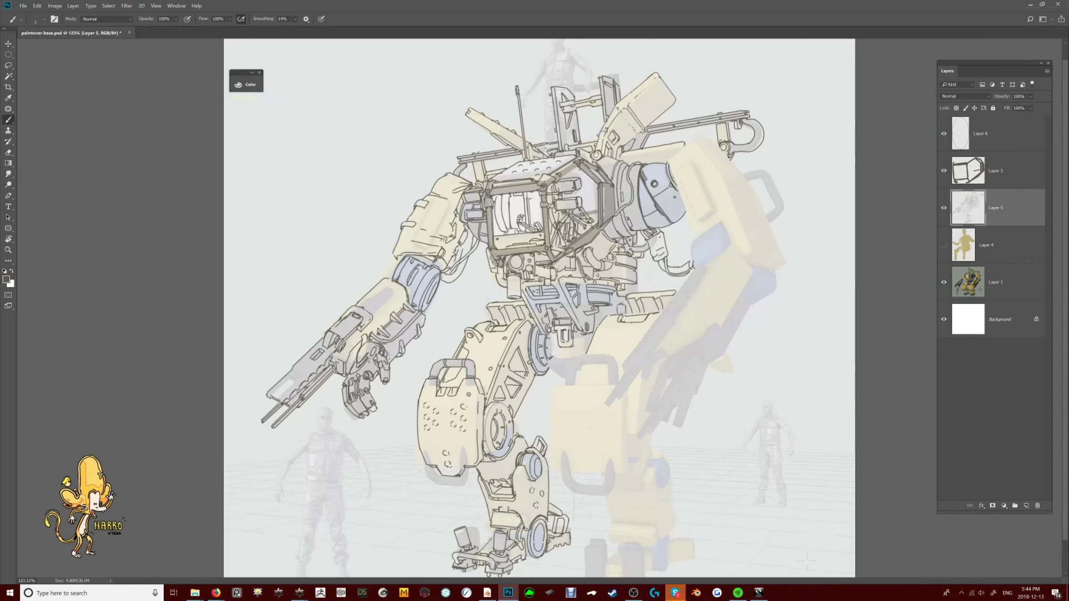
scroll(539, 174, "up", 2, "alt")
scroll(723, 174, "down", 4, "alt")
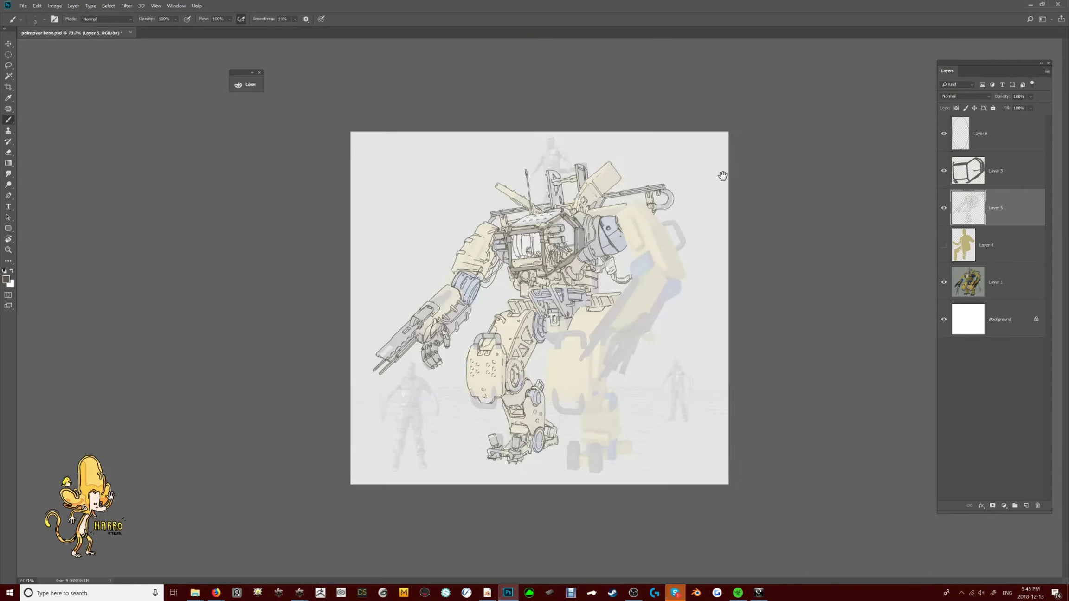
left_click(944, 283)
left_click(944, 282)
scroll(472, 355, "up", 6, "alt")
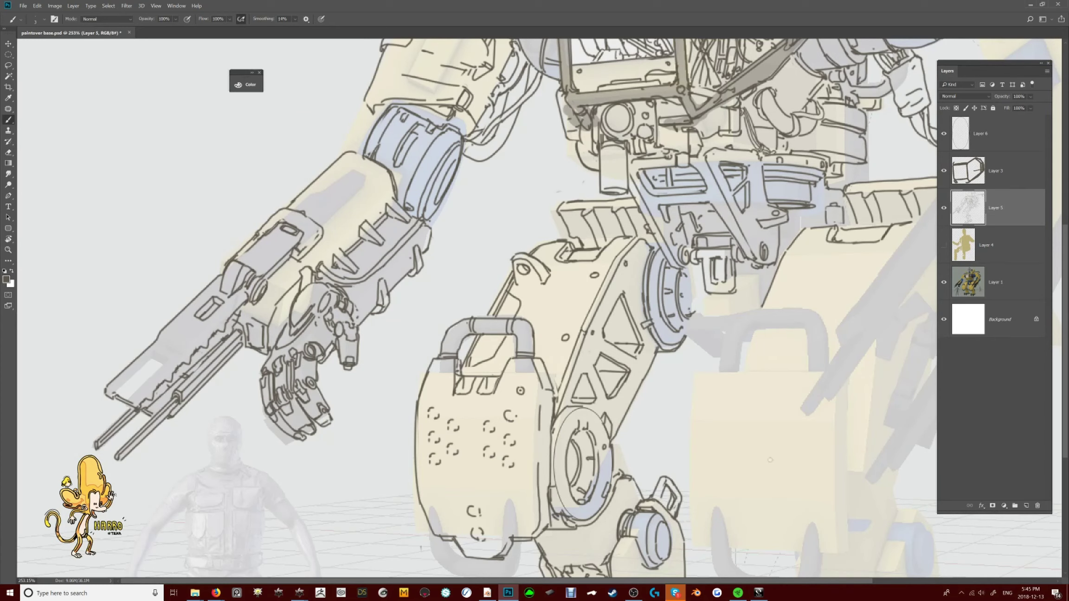
scroll(770, 460, "down", 2, "alt")
key("h")
left_click(458, 473)
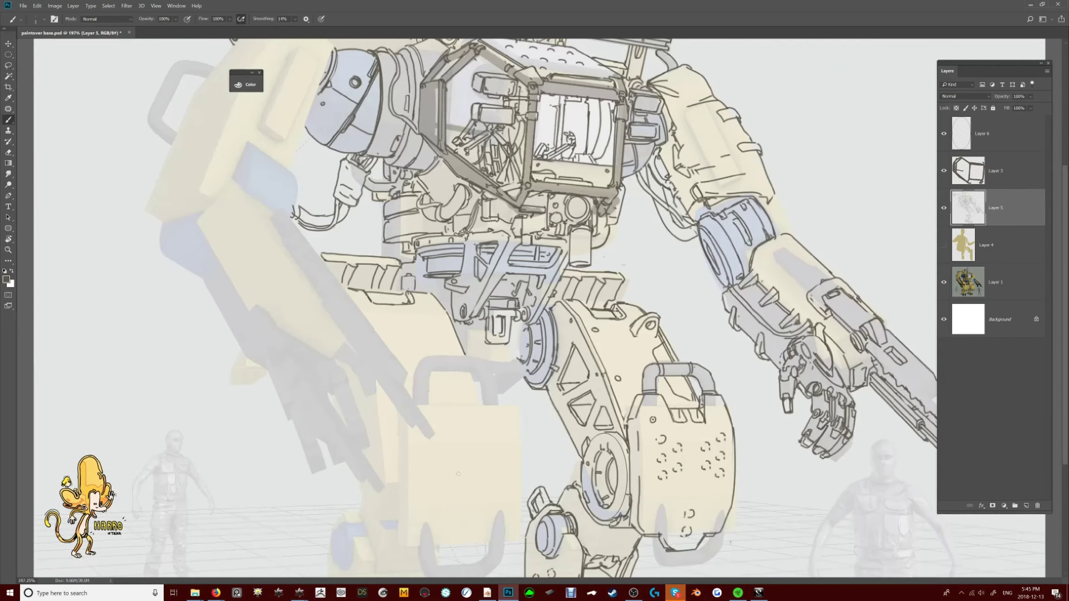
scroll(770, 214, "down", 2, "alt")
key("h")
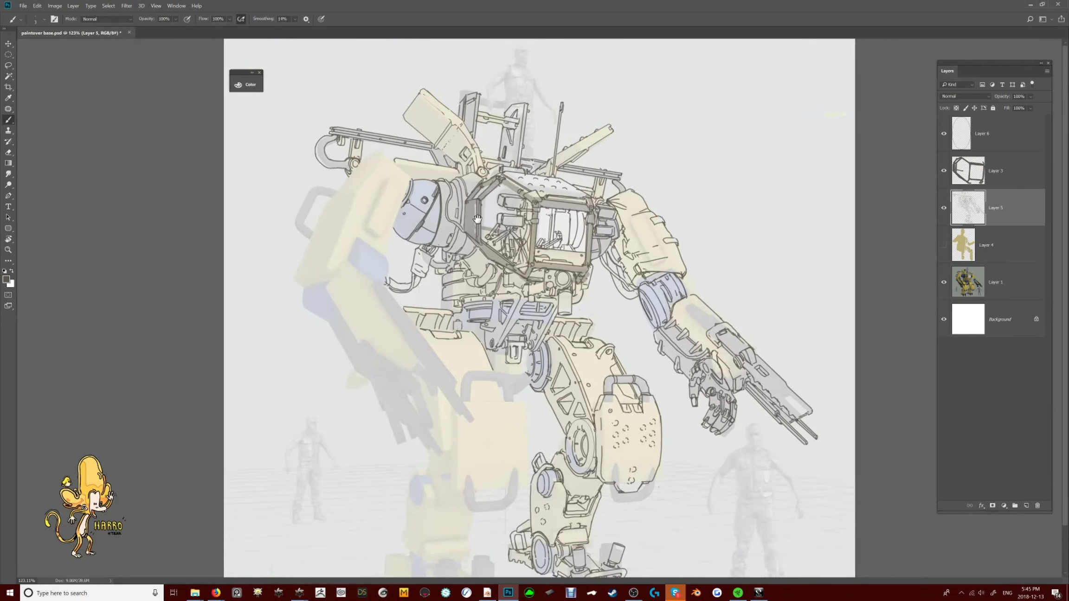
left_click(392, 326)
scroll(392, 326, "up", 1, "alt")
key("h")
left_click(375, 276)
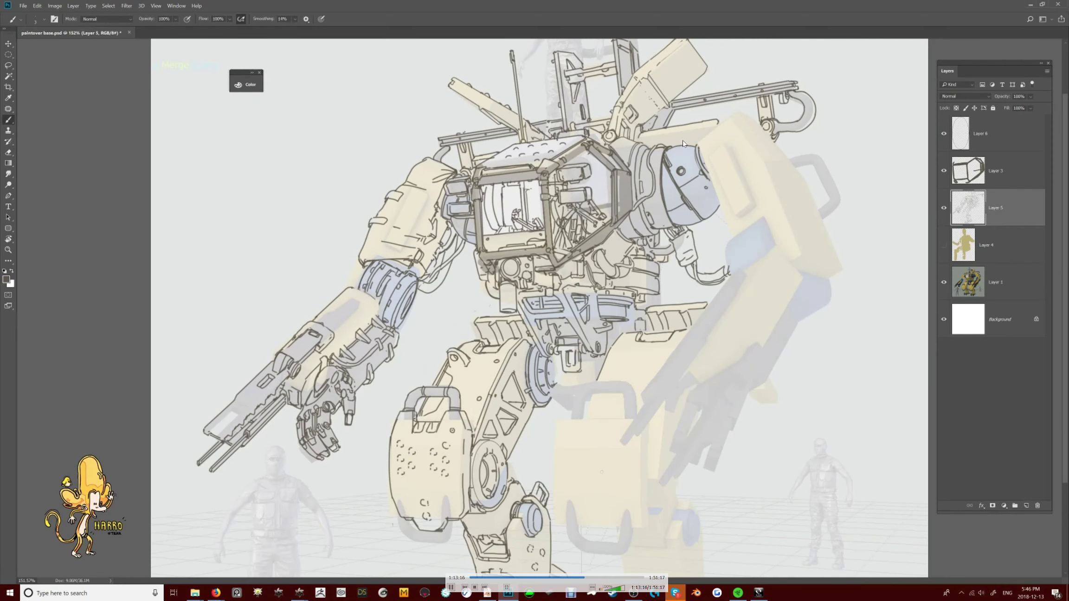
Ink the mechanical block and surrounding details at the centre of the pelvis, cleaning up lines with the Eraser
scroll(683, 141, "down", 2)
scroll(683, 140, "up", 1, "alt")
key("ctrl+0")
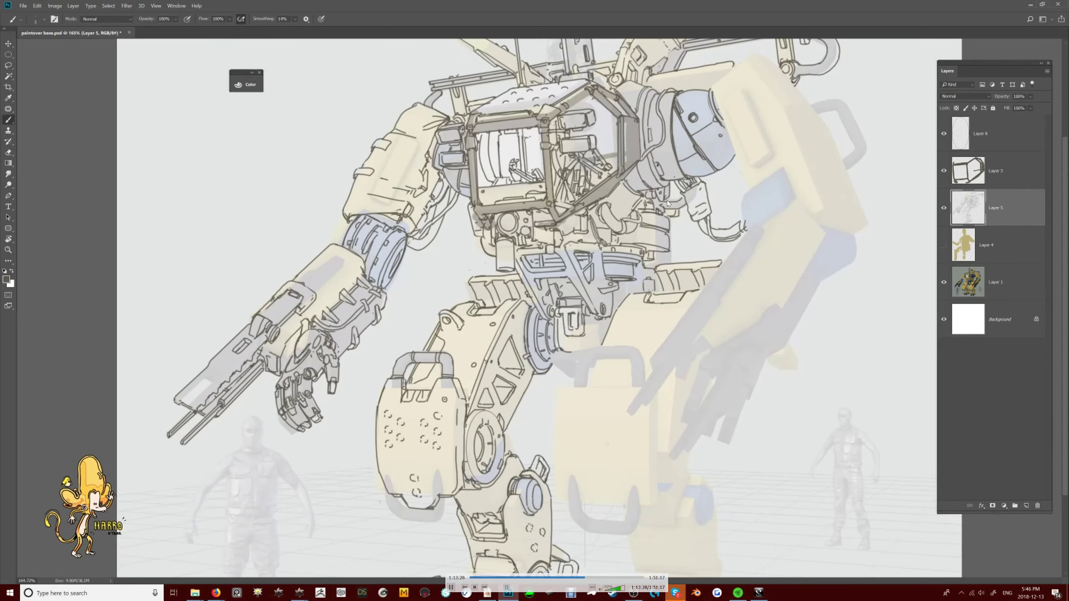
key("ctrl+shift+h")
key("ctrl+shift+h")
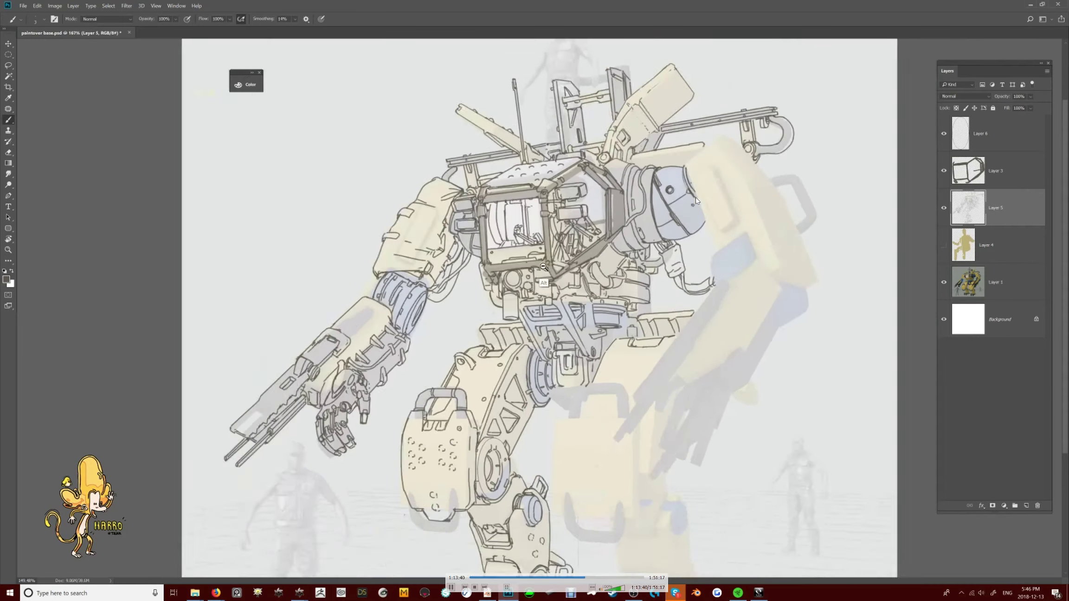
scroll(686, 171, "up", 4, "alt")
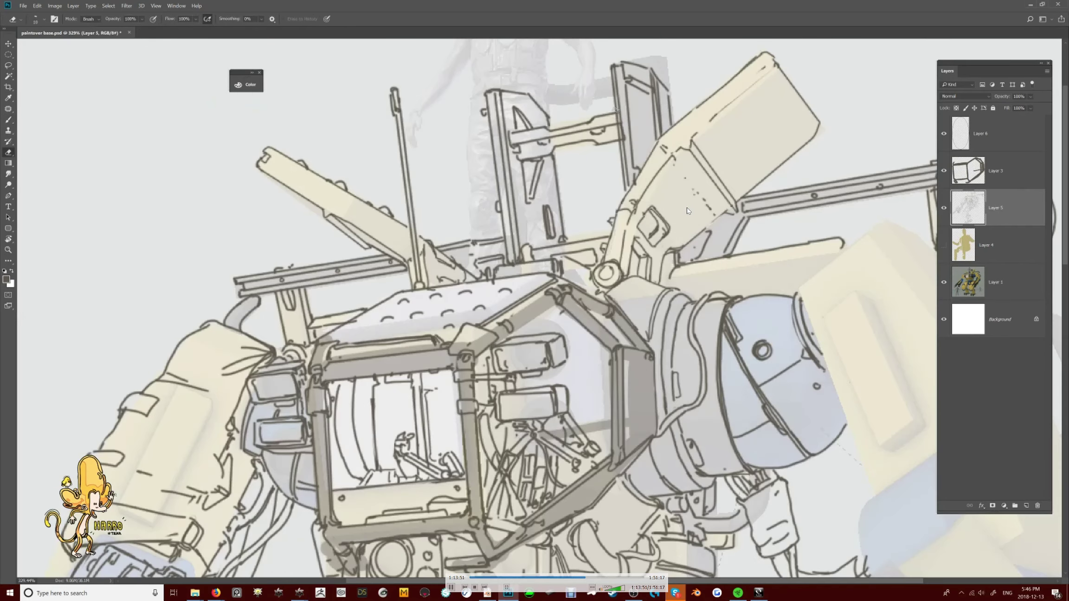
scroll(598, 150, "down", 3, "alt")
scroll(691, 205, "down", 1, "alt")
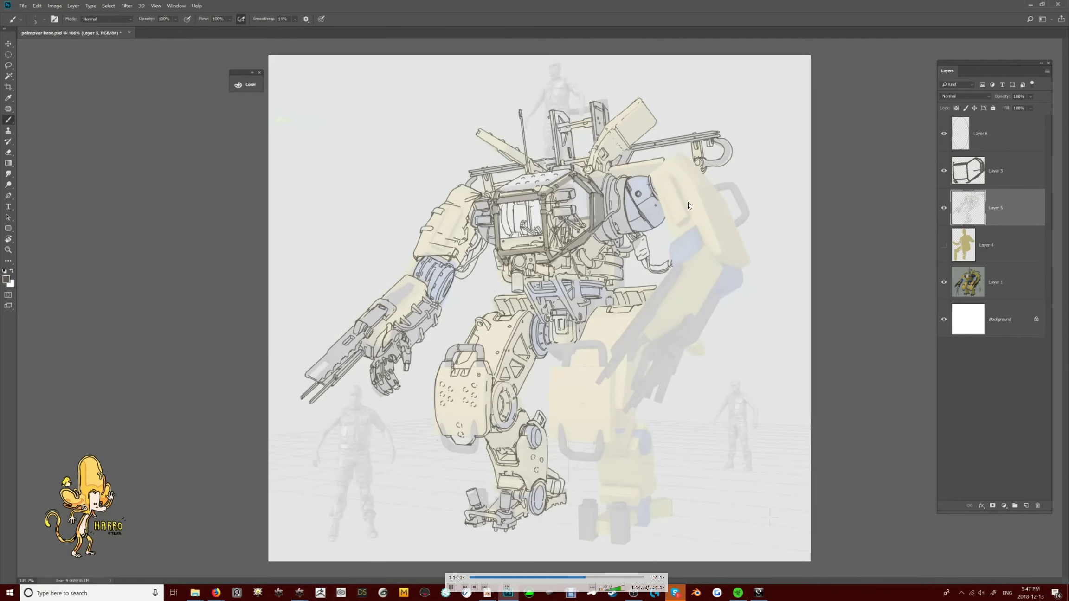
scroll(607, 207, "up", 3, "alt")
scroll(588, 209, "down", 5, "alt")
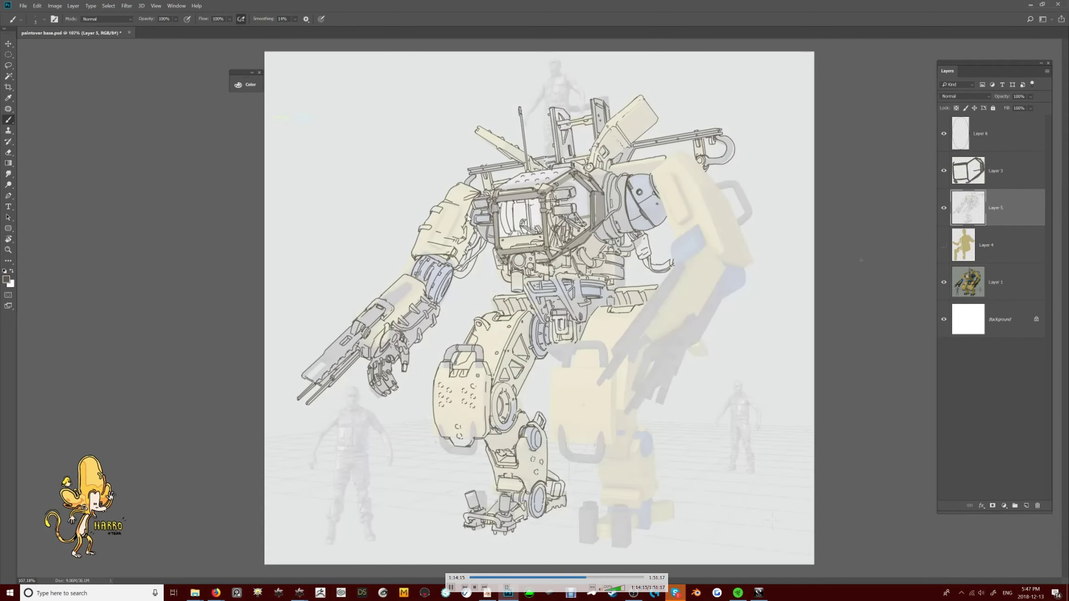
key("e")
scroll(419, 150, "up", 4, "alt")
key("b")
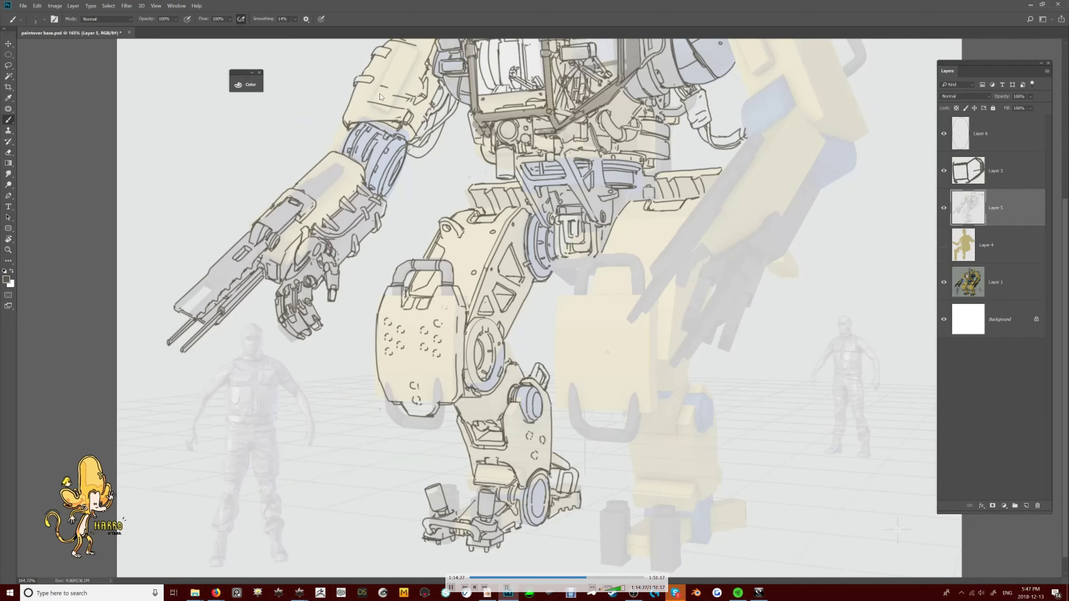
Ink the side edge, upper notch and a lower corner of the second leg's knee armour
left_click_drag(569, 293, 559, 403)
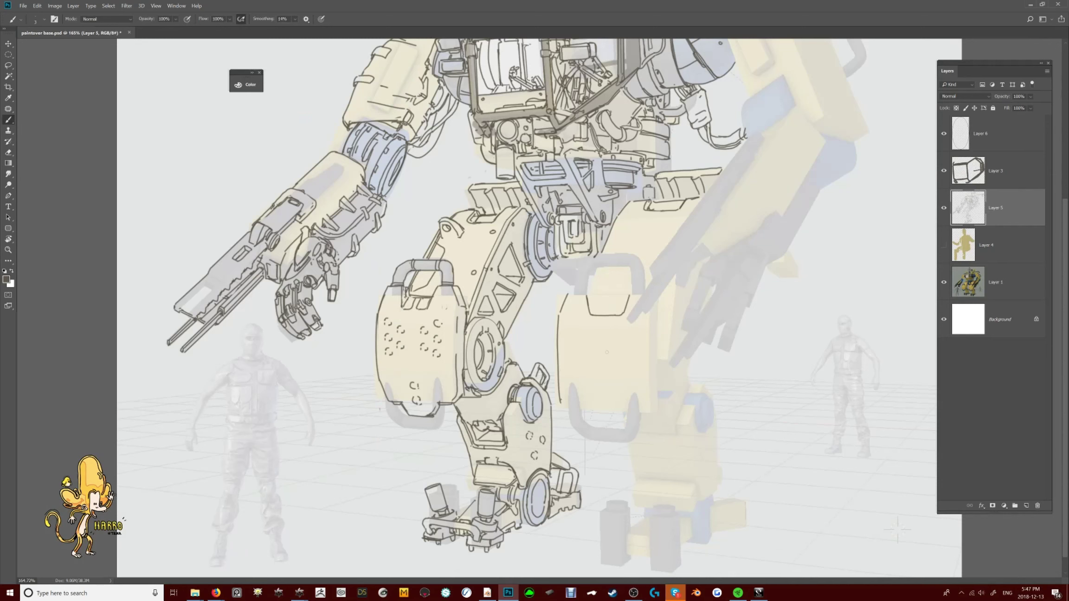
scroll(588, 301, "down", 3, "alt")
scroll(409, 200, "up", 4, "alt")
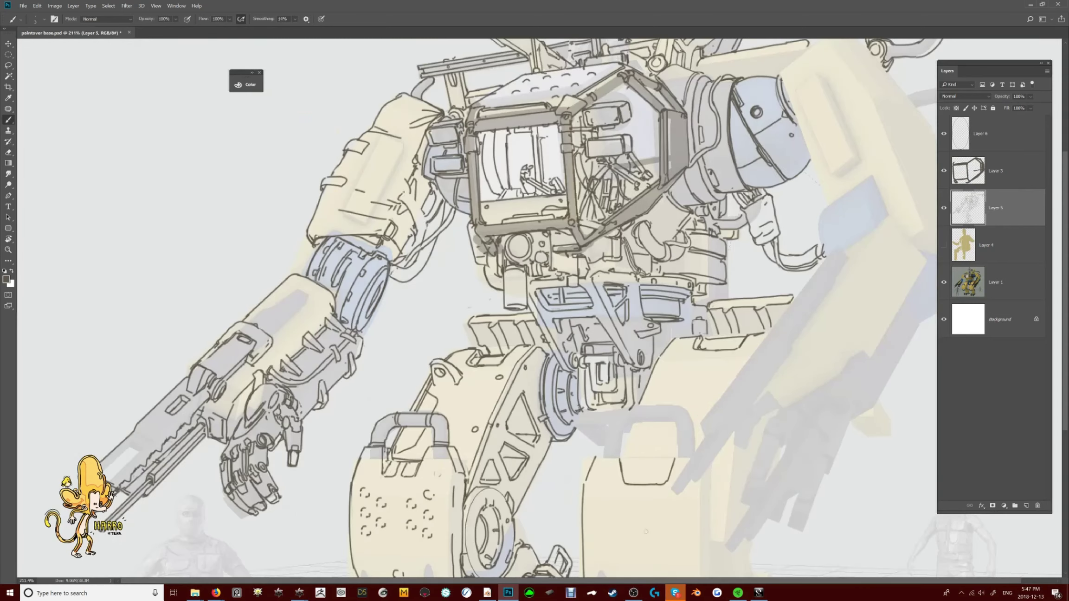
scroll(645, 532, "down", 4, "alt")
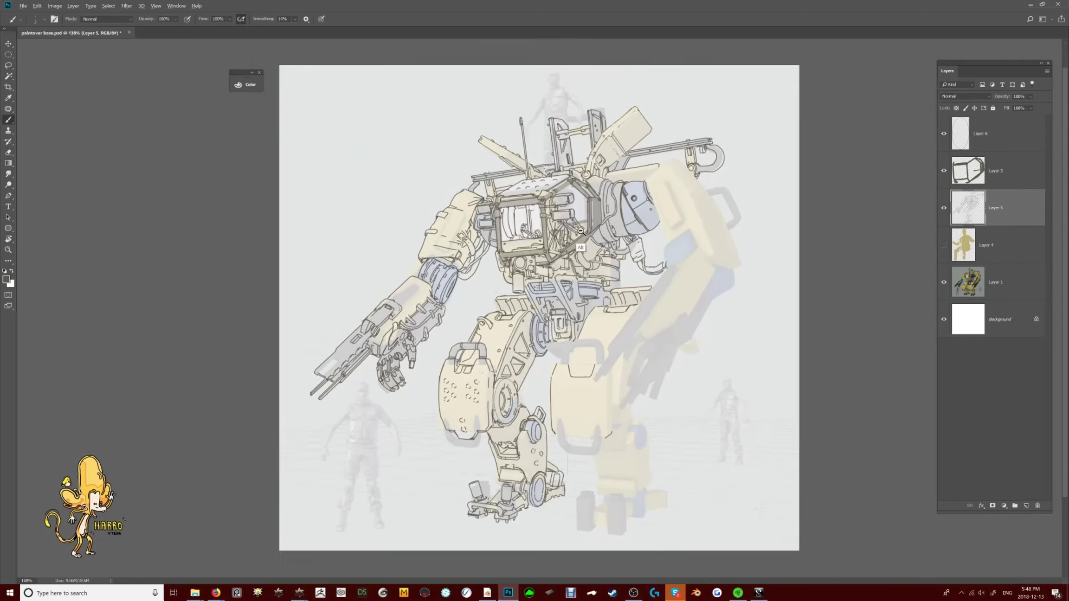
Trace the whole mech's silhouette with the Lasso and fill it white on a new layer beneath the line art
left_click(944, 282)
left_click(944, 282)
key("l")
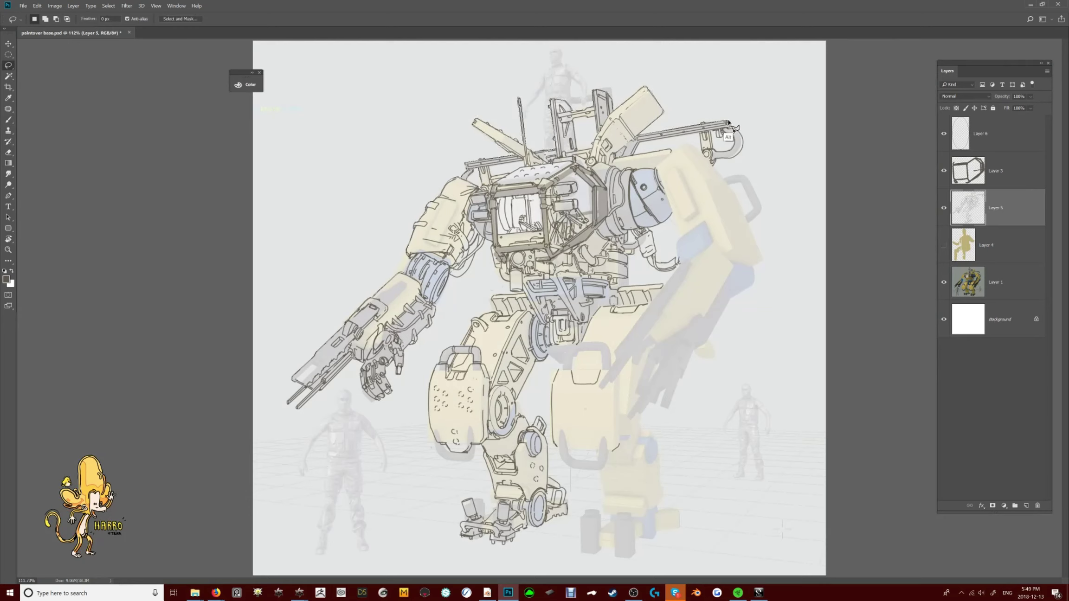
mouse_move(712, 166)
left_mouse_down("alt")
mouse_move(764, 213)
mouse_move(764, 257)
mouse_move(655, 405)
left_mouse_up("alt")
mouse_move(661, 460)
left_mouse_down("alt")
mouse_move(678, 543)
mouse_move(582, 546)
mouse_move(604, 492)
mouse_move(552, 388)
mouse_move(522, 409)
mouse_move(560, 491)
mouse_move(524, 533)
mouse_move(474, 537)
mouse_move(489, 466)
left_mouse_up("alt")
mouse_move(431, 428)
left_mouse_down("alt")
mouse_move(432, 372)
mouse_move(443, 354)
mouse_move(516, 295)
mouse_move(492, 250)
mouse_move(448, 278)
mouse_move(432, 320)
mouse_move(391, 366)
left_mouse_up("alt")
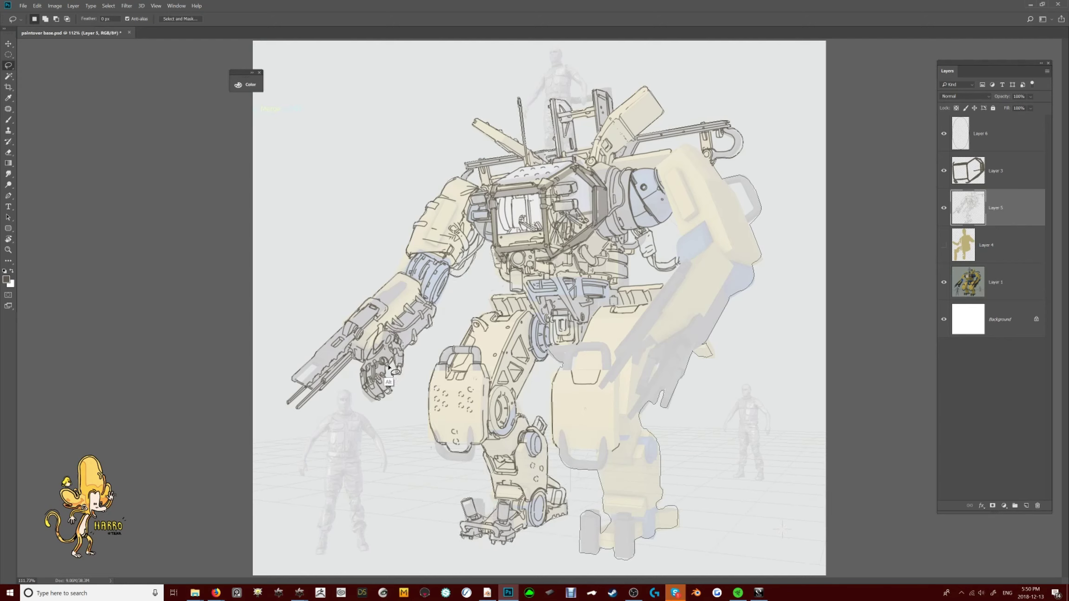
mouse_move(381, 402)
left_mouse_down("alt")
mouse_move(363, 365)
mouse_move(322, 409)
mouse_move(304, 394)
left_mouse_up("alt")
key("ctrl+shift+alt+n")
key("ctrl+BackSpace")
key("ctrl+d")
Cut the white fill out of the gaps around the cockpit's upper frame and beneath the rear rail
scroll(485, 169, "up", 5, "alt")
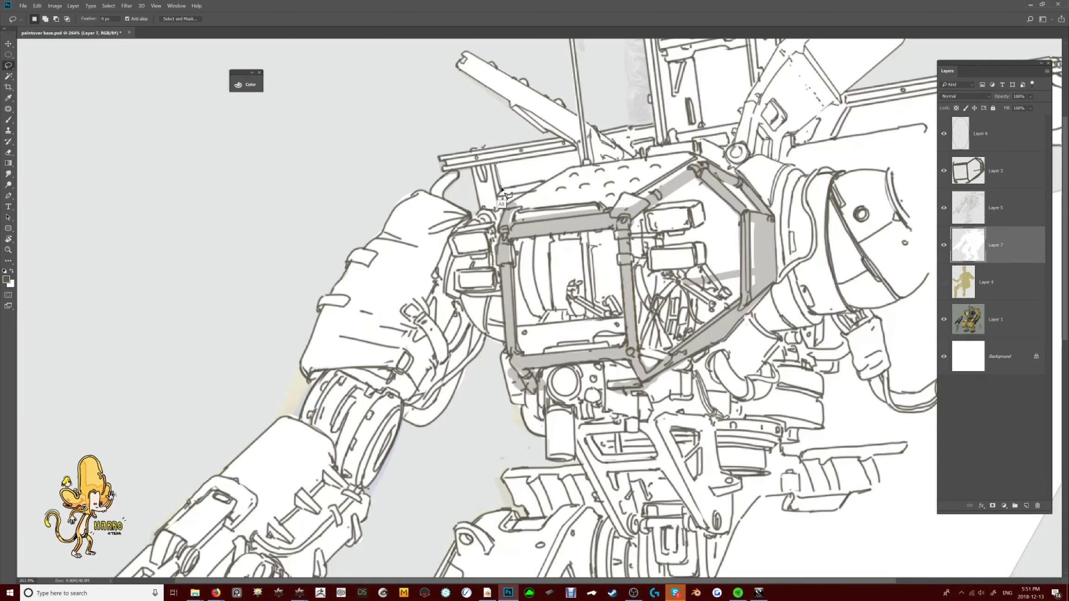
left_click_drag(656, 126, 567, 247)
mouse_move(608, 170)
left_mouse_down()
mouse_move(617, 251)
mouse_move(659, 195)
mouse_move(608, 162)
left_mouse_up()
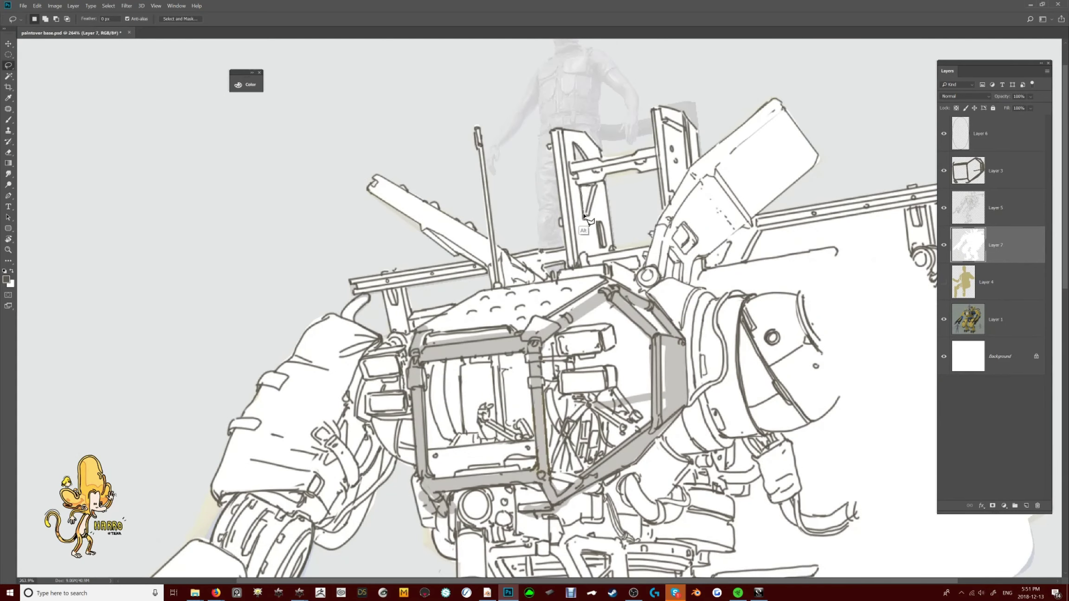
scroll(584, 214, "down", 5, "alt")
scroll(827, 160, "up", 2, "alt")
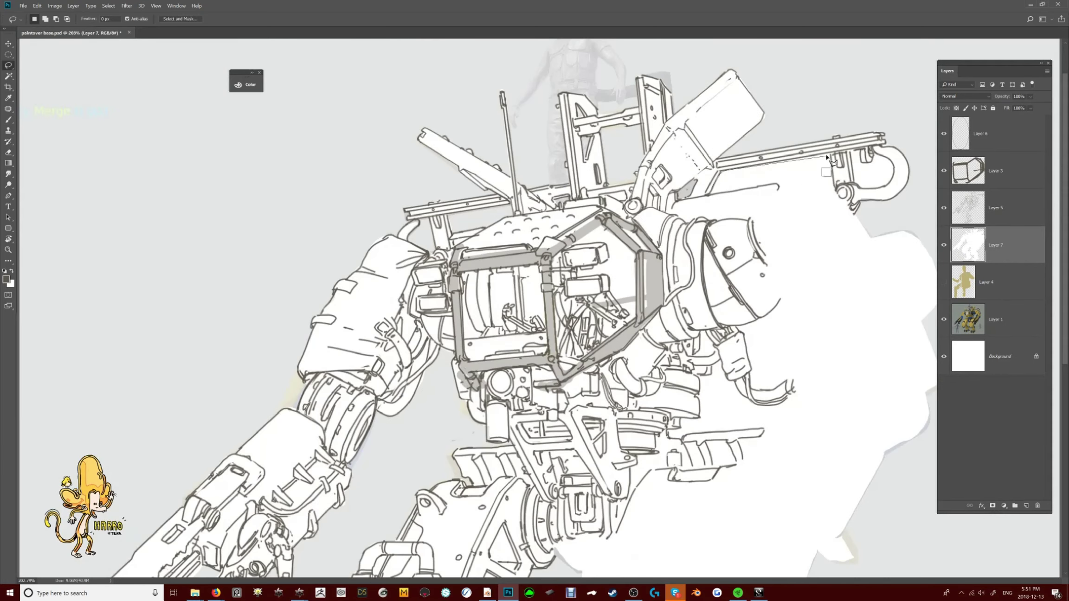
mouse_move(827, 160)
left_mouse_down()
mouse_move(834, 190)
mouse_move(719, 209)
left_mouse_up()
key("alt+BackSpace")
mouse_move(872, 155)
left_mouse_down()
mouse_move(857, 185)
mouse_move(886, 185)
mouse_move(870, 160)
left_mouse_up()
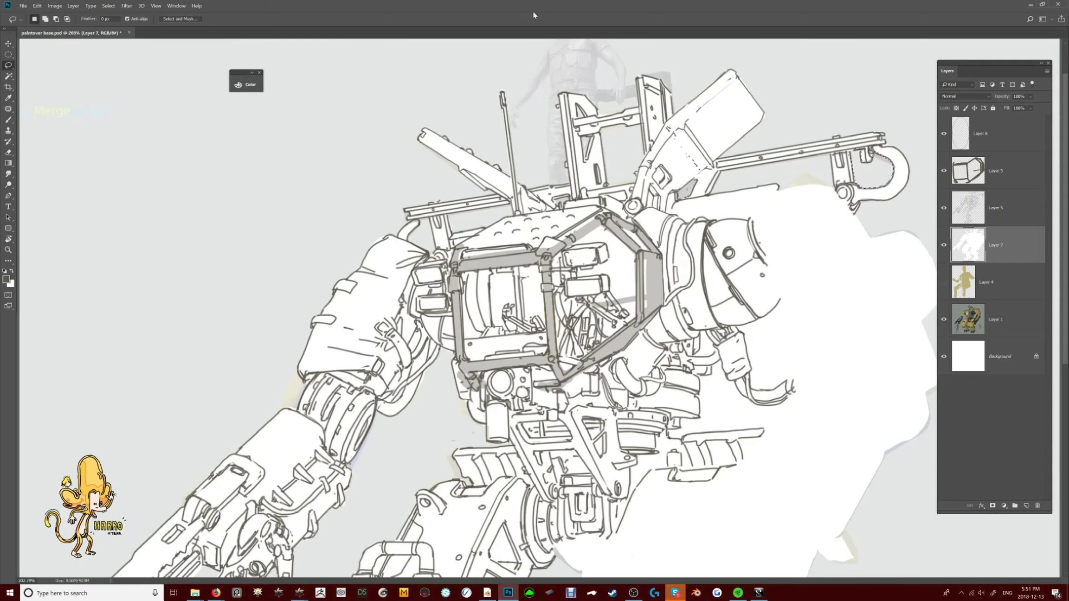
Trim the white fill from the foot's heel handle, the gaps behind the arm cables and the shoulder gap
scroll(538, 307, "down", 5)
scroll(557, 418, "up", 2, "alt")
mouse_move(548, 446)
left_mouse_down()
mouse_move(564, 480)
mouse_move(562, 440)
left_mouse_up()
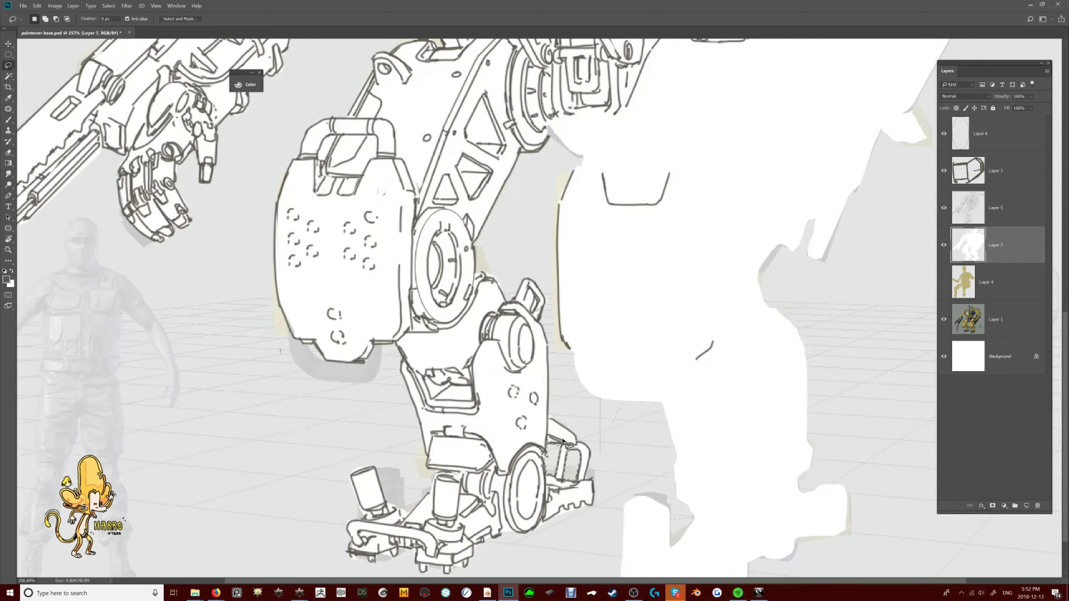
scroll(563, 440, "up", 5)
scroll(639, 264, "down", 1, "alt")
mouse_move(637, 280)
left_mouse_down()
mouse_move(785, 232)
mouse_move(676, 207)
mouse_move(636, 281)
left_mouse_up()
key("Delete")
scroll(412, 300, "down", 1, "alt")
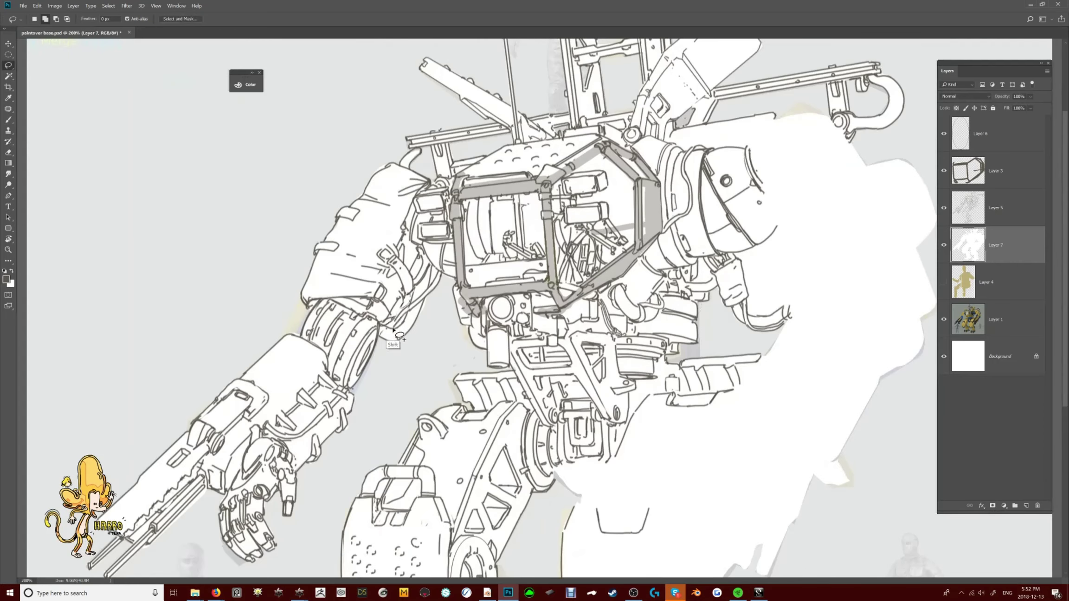
scroll(761, 316, "up", 1, "alt")
mouse_move(762, 316)
left_mouse_down()
mouse_move(742, 246)
mouse_move(761, 316)
left_mouse_up()
scroll(761, 316, "down", 5, "alt")
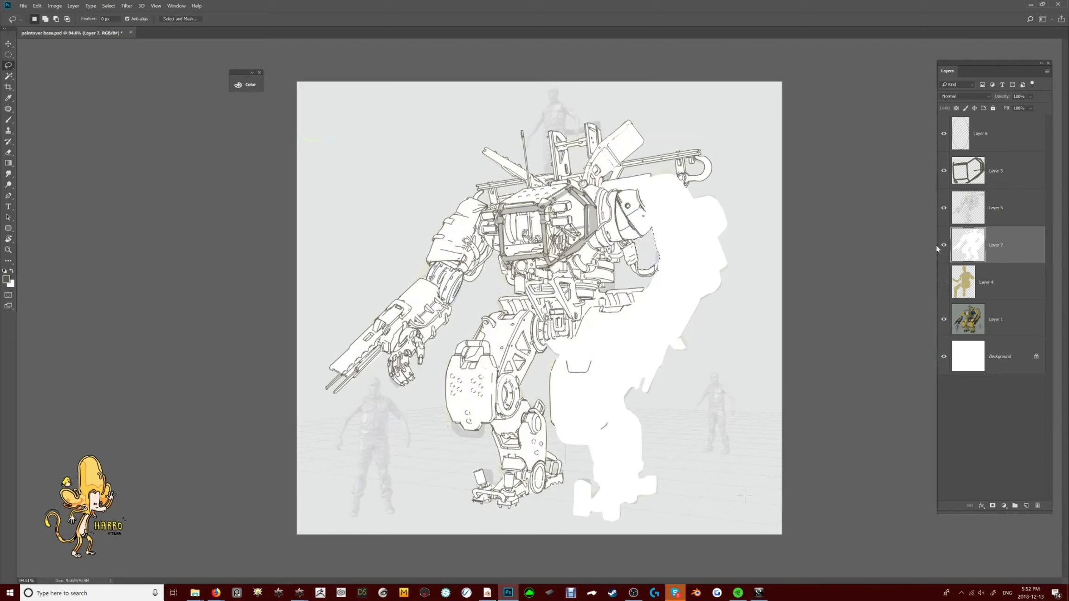
Hide the base render and darken the silhouette fill to light grey with Hue/Saturation
left_click(943, 245)
left_click(944, 245)
left_click(944, 319)
key("ctrl+u")
left_click_drag(743, 405, 726, 405)
key("Return")
key("l")
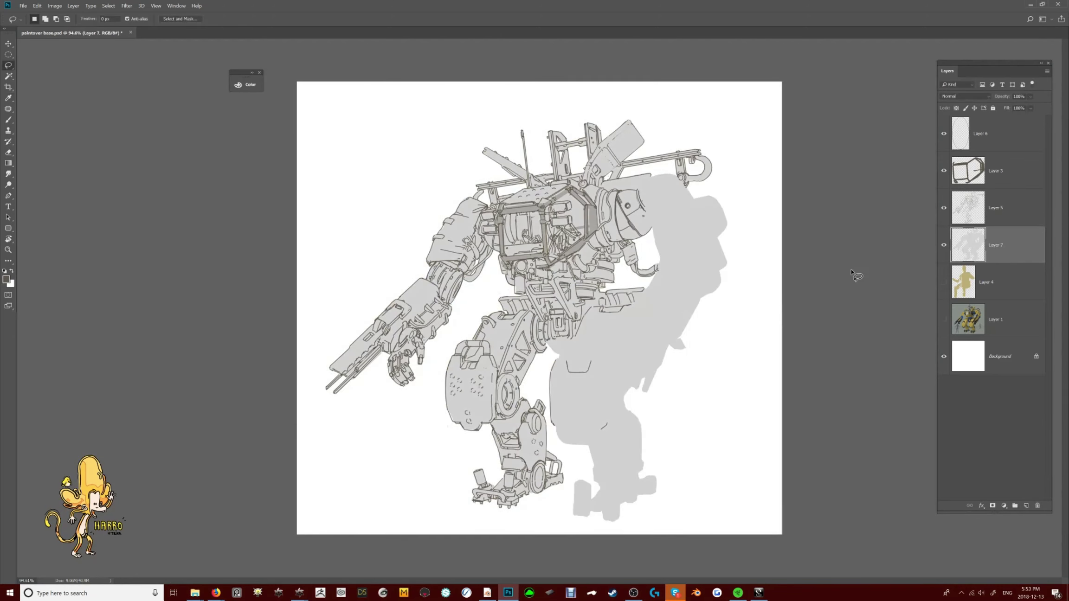
Show the yellow pilot silhouette on Layer 4 and move it above the grey fill layer
scroll(691, 302, "up", 1, "alt")
left_click(944, 208)
left_click(944, 207)
left_click(944, 282)
left_click_drag(968, 283, 968, 242)
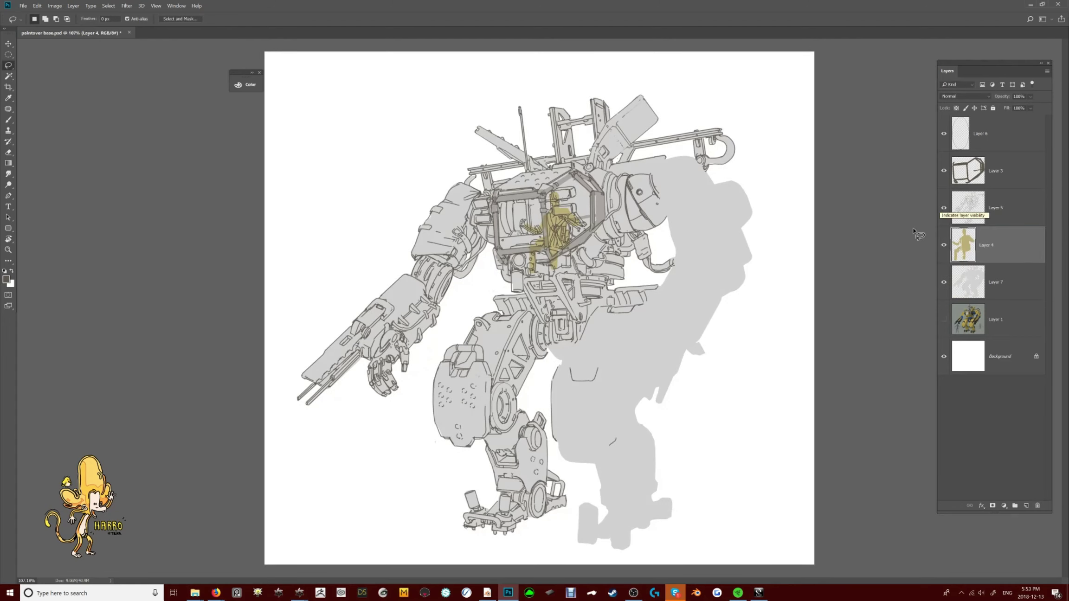
Hide the pilot and grey fill layers, show the base render again, and make line-art Layer 5 active for the Brush
left_click(944, 245)
left_click(943, 282)
left_click(944, 319)
scroll(557, 348, "up", 4, "alt")
key("b")
left_click(998, 208)
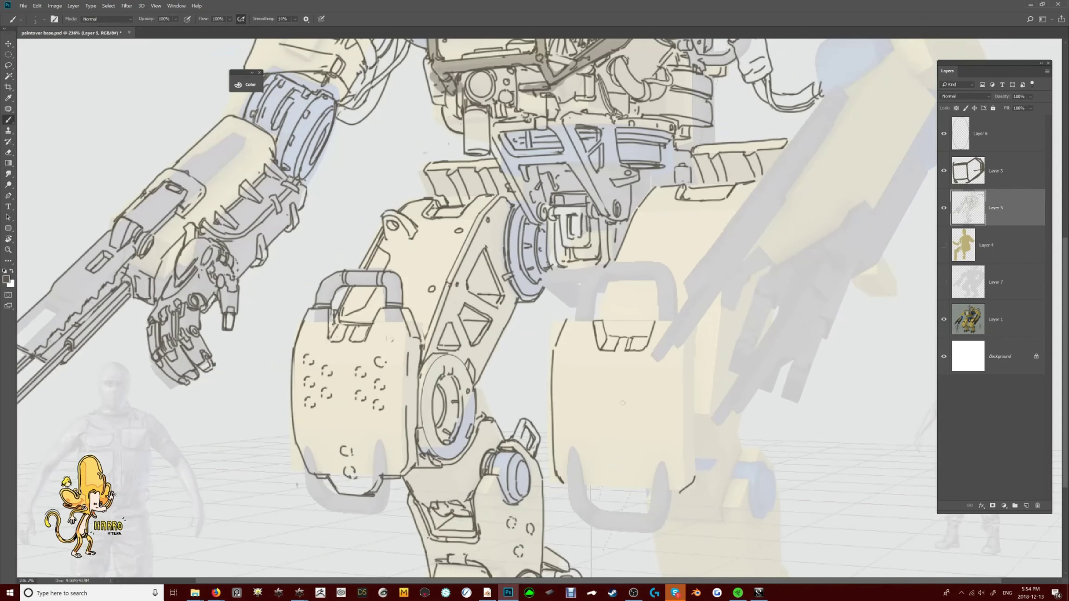
Ink the upper grab handle on the uninked knee armour plate on Layer 5
scroll(623, 402, "up", 5, "alt")
scroll(623, 403, "down", 4, "alt")
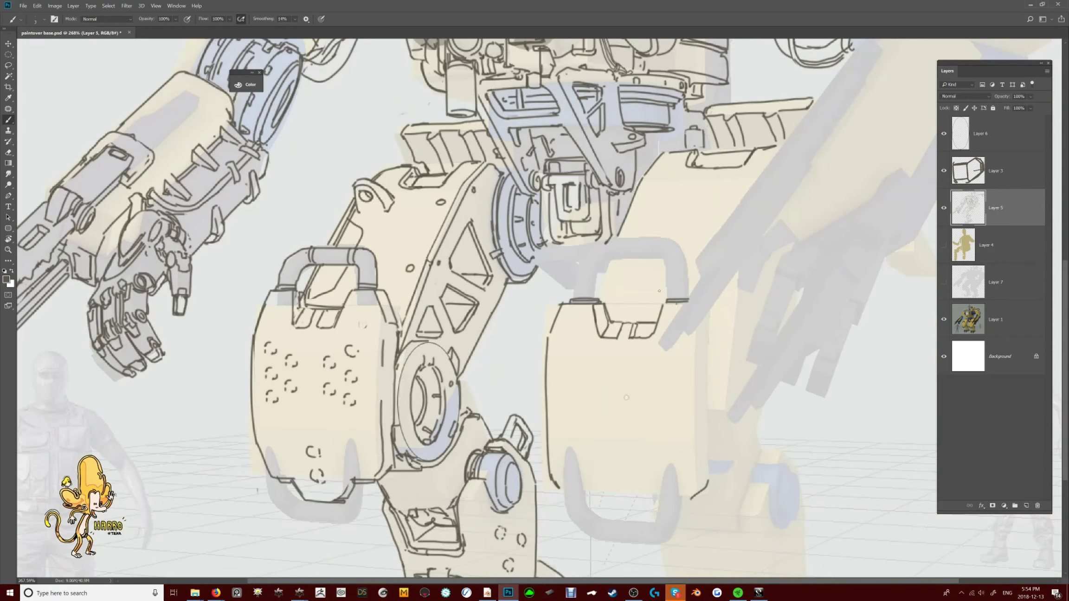
mouse_move(575, 297)
left_mouse_down()
mouse_move(663, 253)
mouse_move(678, 253)
mouse_move(688, 297)
left_mouse_up()
scroll(622, 390, "down", 4, "alt")
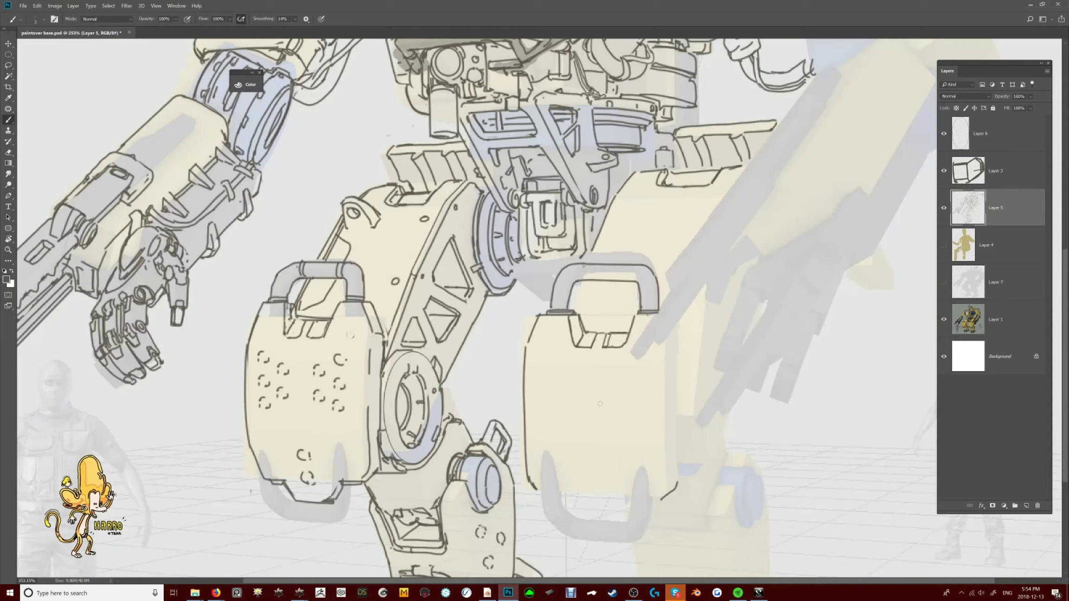
scroll(604, 352, "up", 3, "alt")
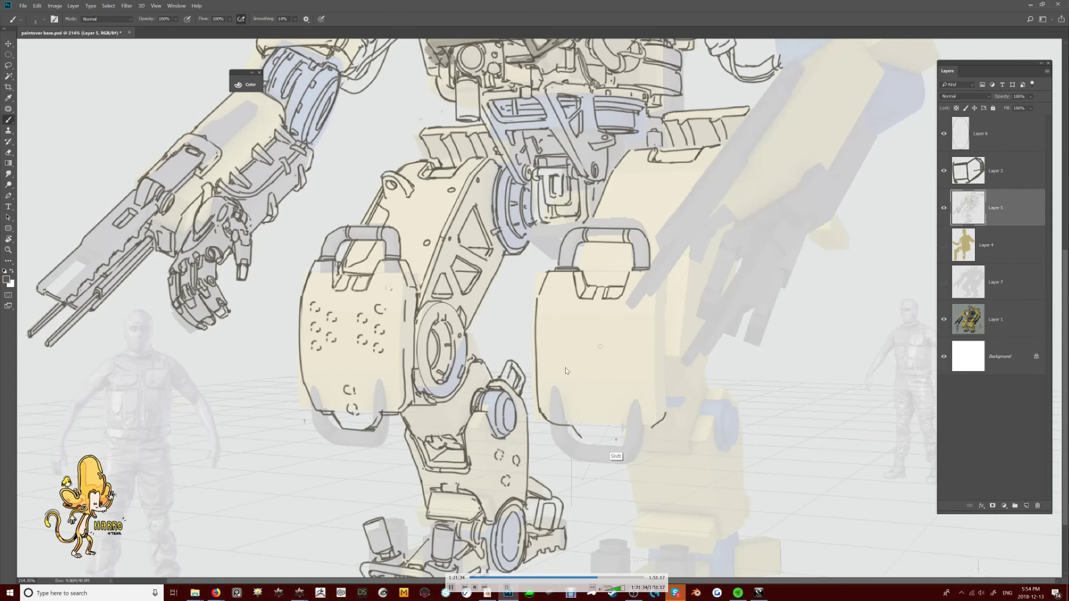
left_click(599, 578)
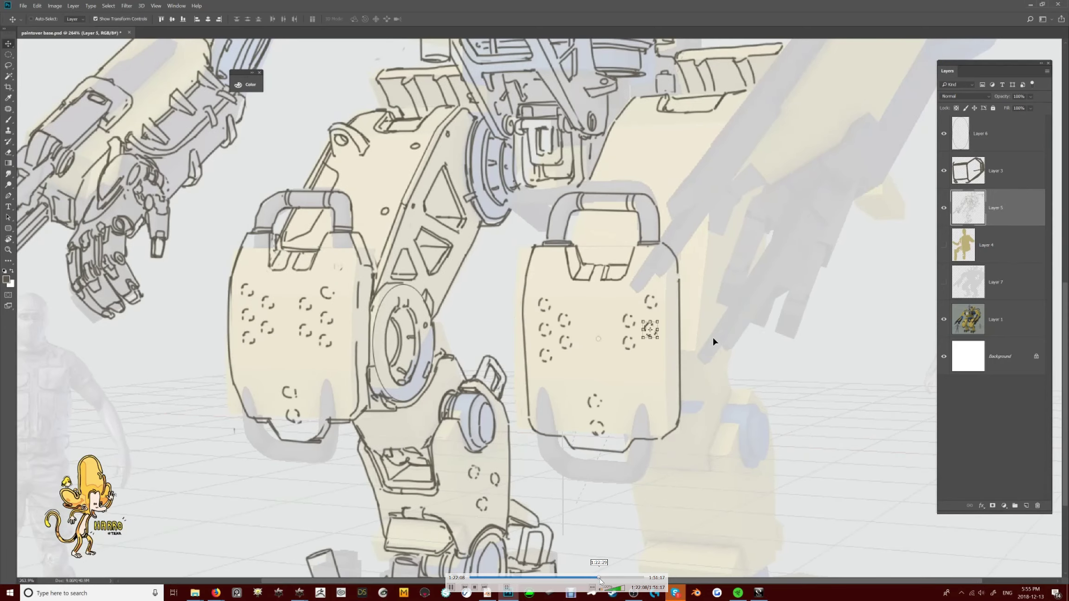
left_click_drag(600, 579, 620, 579)
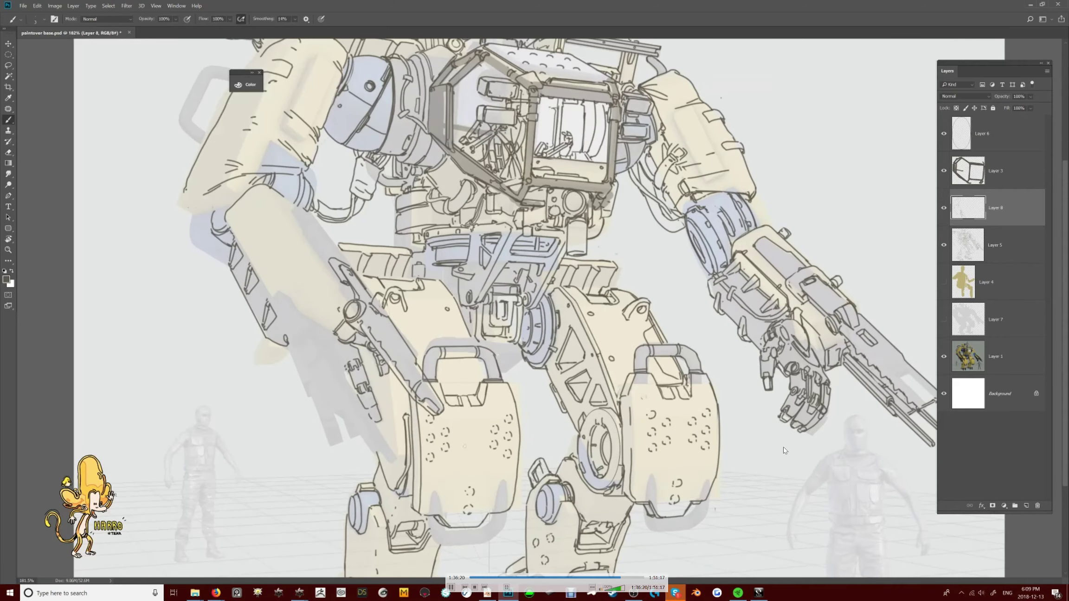
Fit the copied ellipse guide over the elbow joint and ink the round elbow cover on Layer 5
key("ctrl+plus")
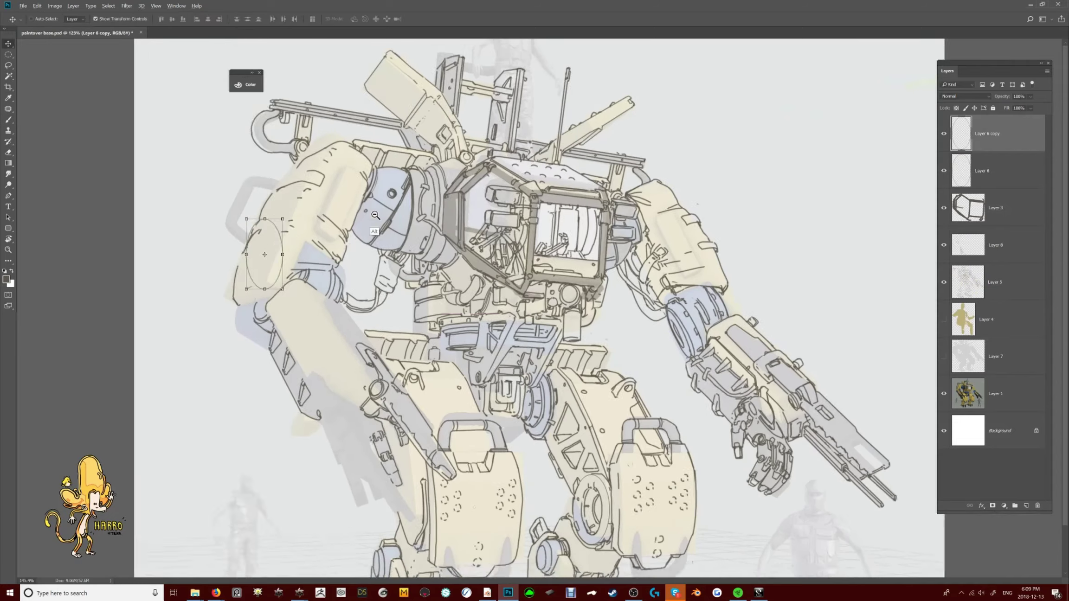
left_click_drag(267, 218, 288, 279)
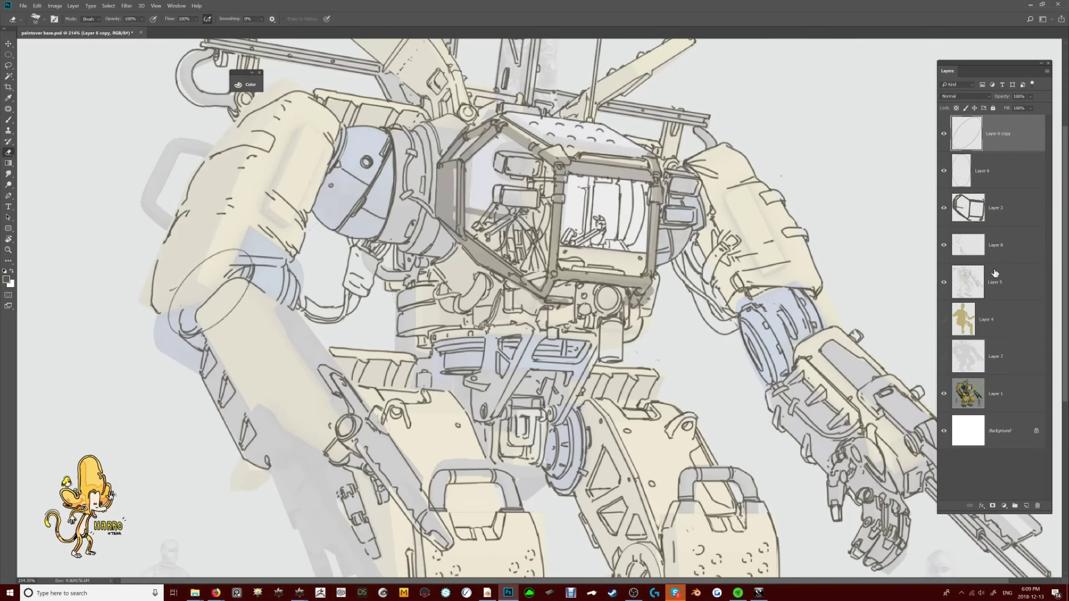
key("b")
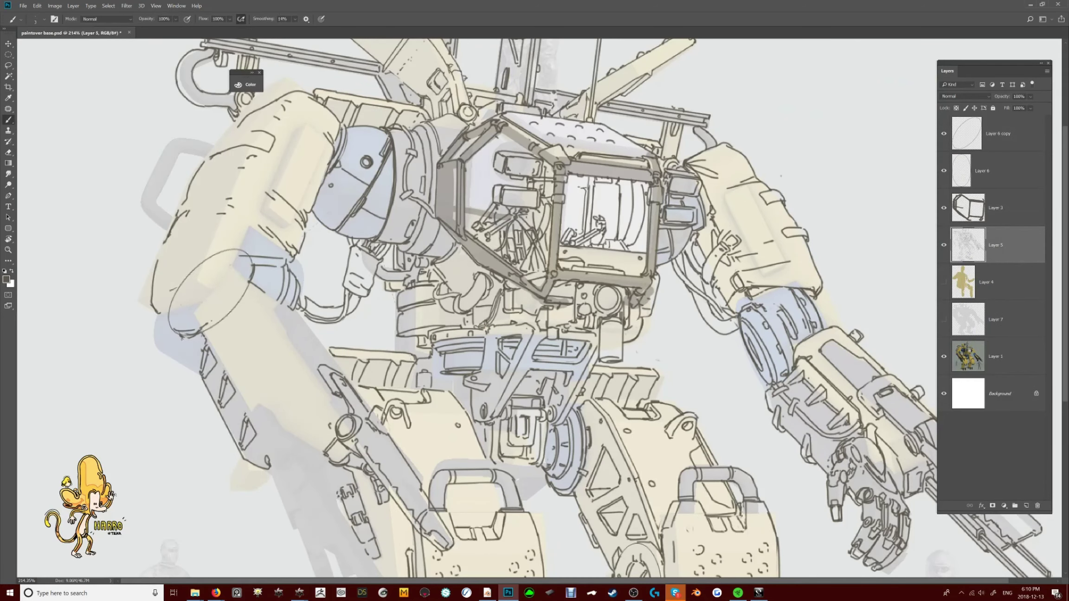
left_click_drag(228, 246, 238, 242)
scroll(209, 297, "up", 1, "alt")
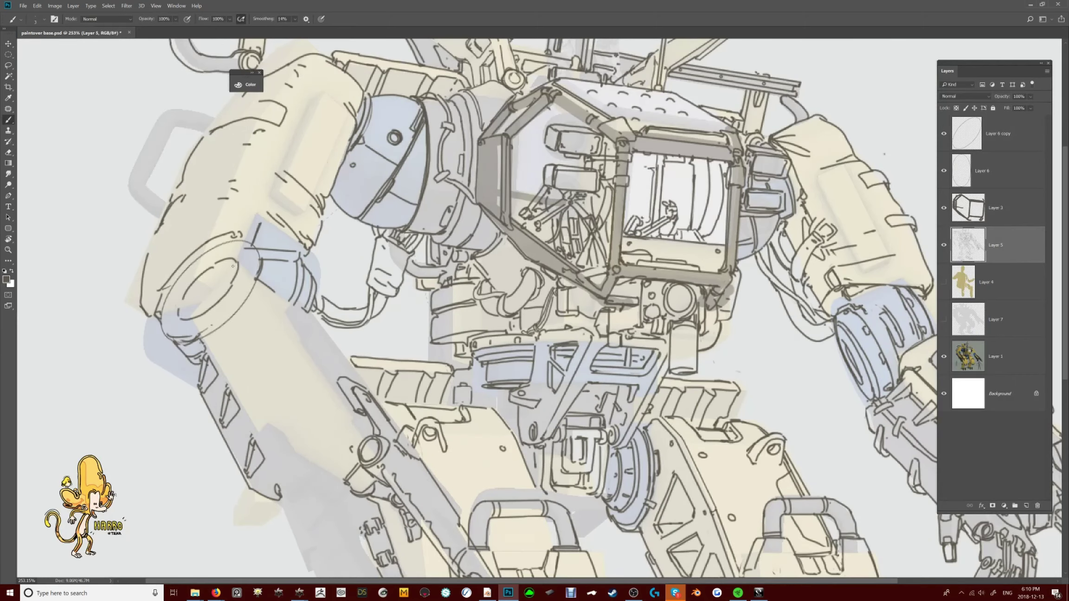
left_click_drag(242, 250, 269, 288)
left_click_drag(183, 344, 211, 331)
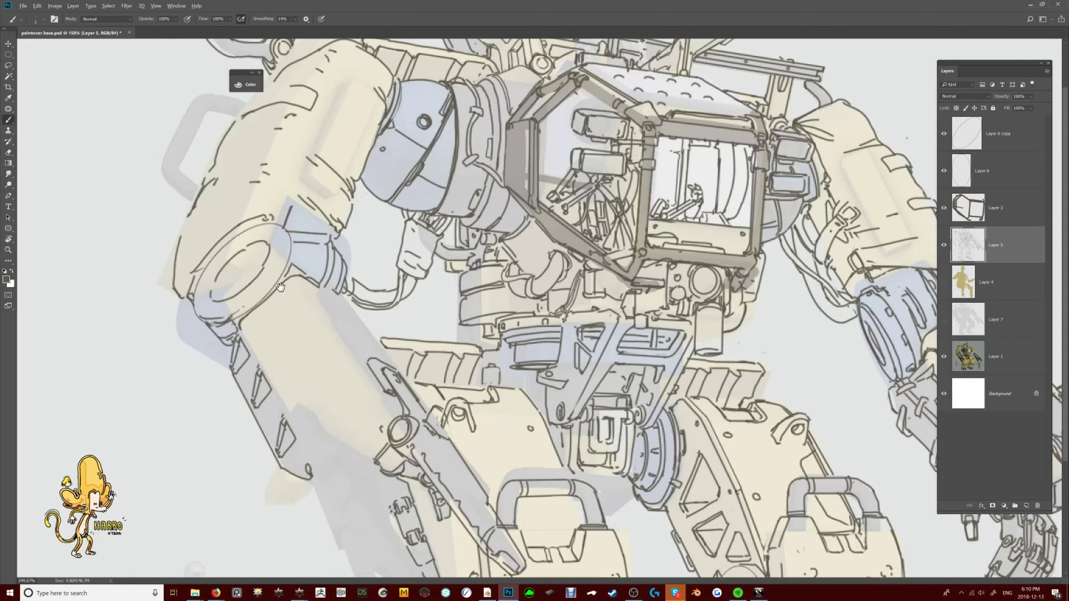
Erase stray lines around the blue elbow joint and refine its line work
key("e")
left_click_drag(324, 246, 331, 285)
scroll(712, 247, "down", 5, "alt")
scroll(711, 247, "up", 3, "alt")
key("b")
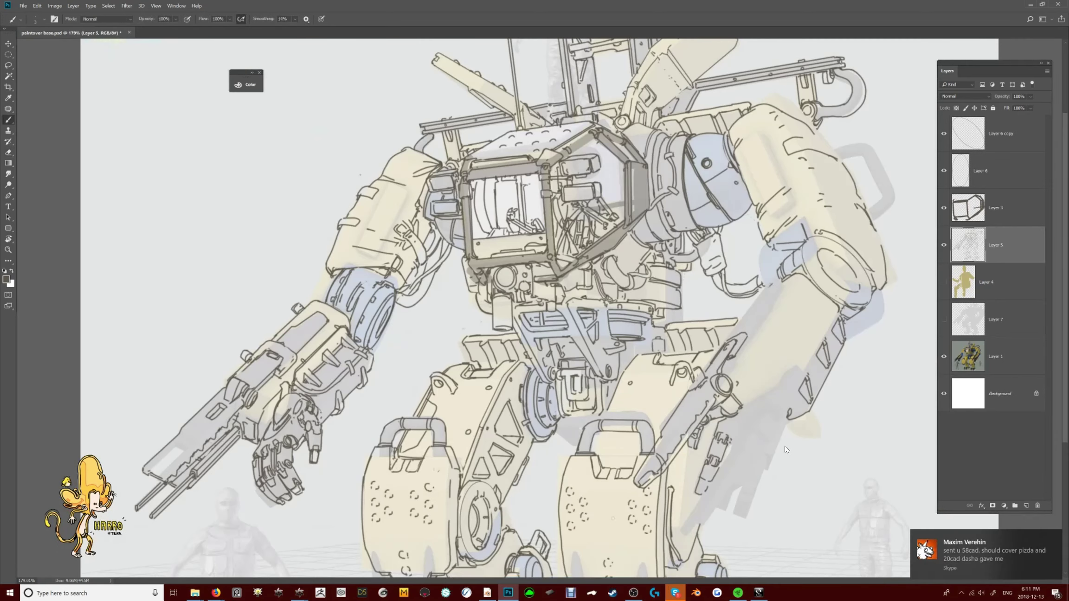
Ink the edge of the forearm armour at the wrist, just above the hand
scroll(791, 443, "down", 2, "alt")
scroll(792, 424, "down", 4, "alt")
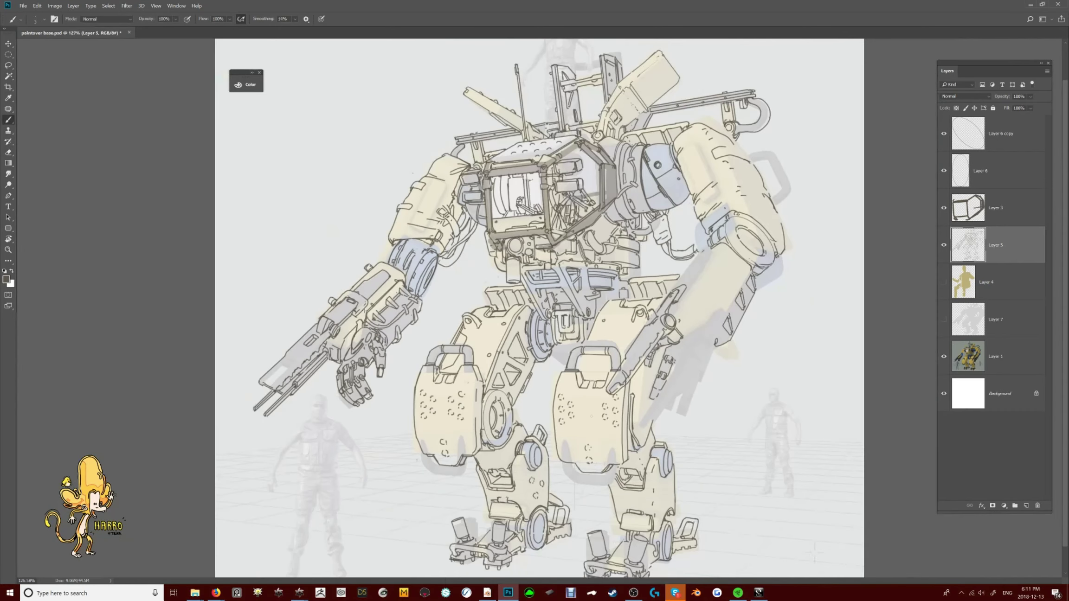
scroll(791, 424, "up", 4, "alt")
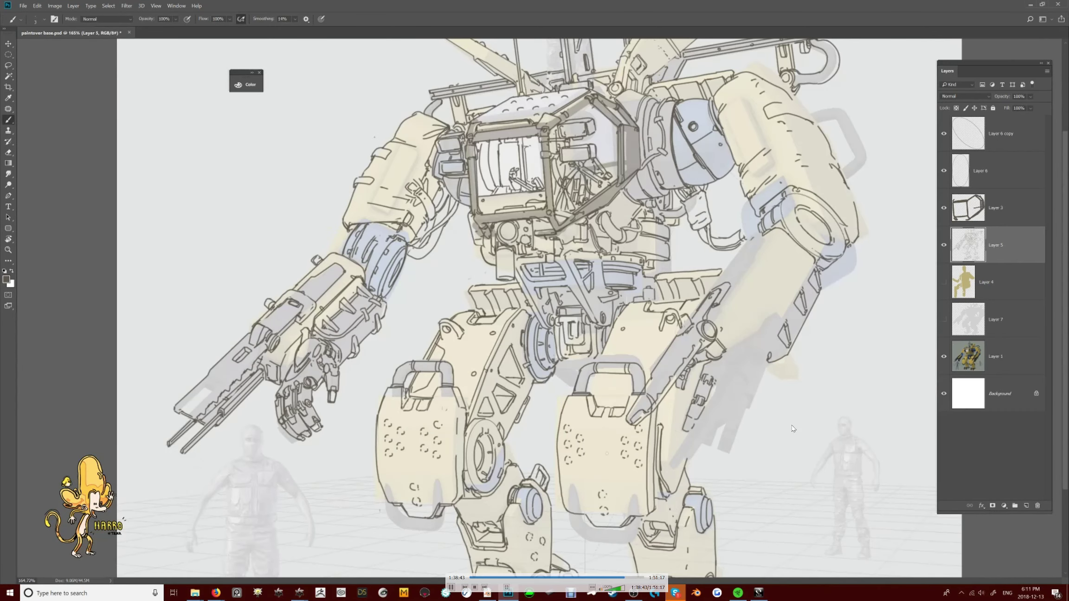
scroll(772, 442, "down", 5, "alt")
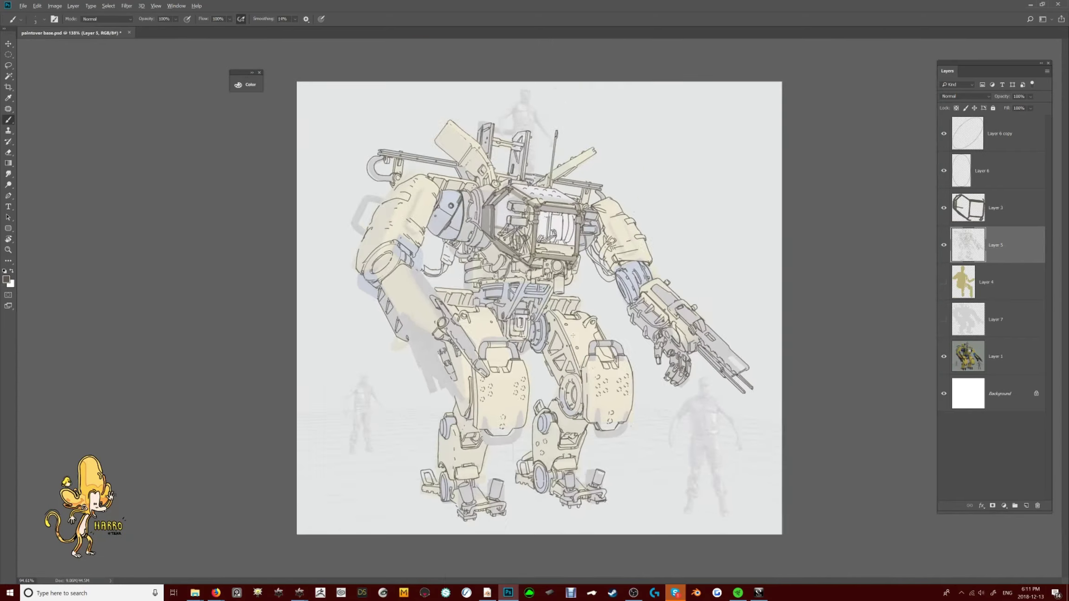
scroll(775, 442, "up", 9, "alt")
scroll(779, 442, "down", 2, "alt")
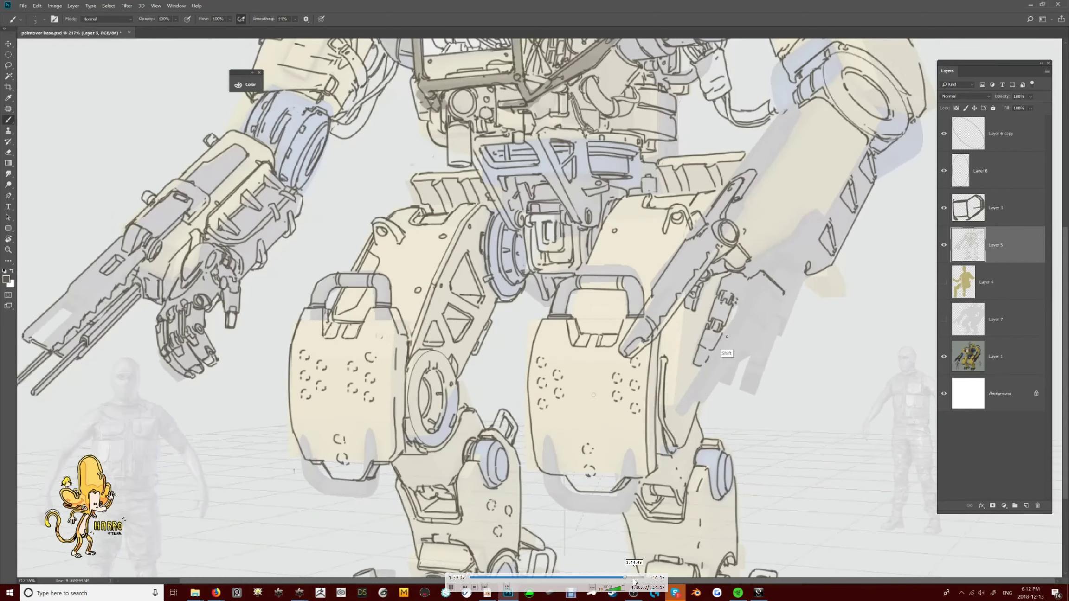
left_click_drag(629, 578, 637, 578)
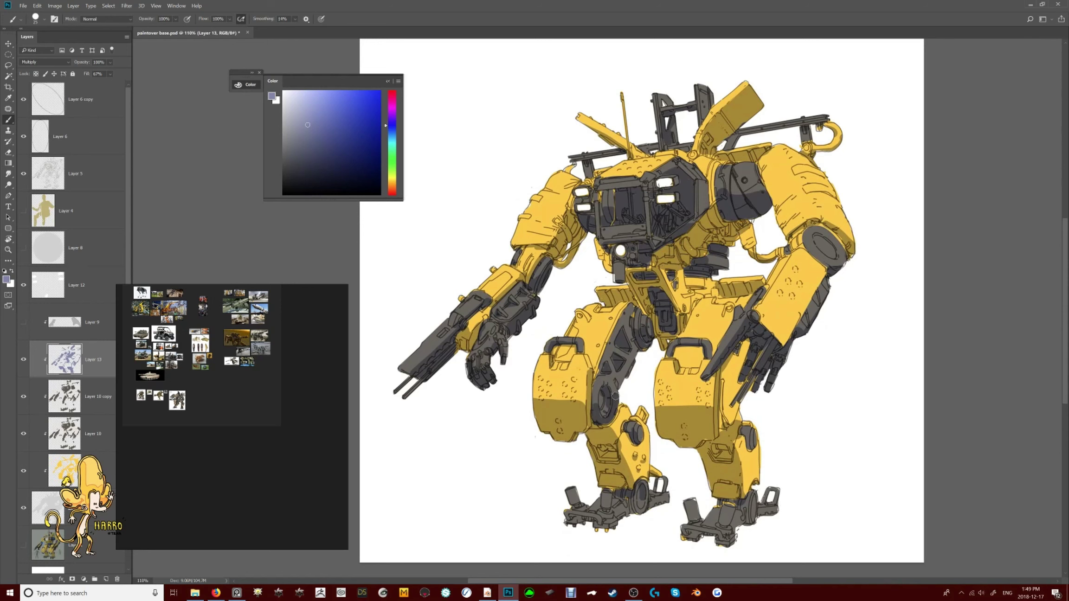
scroll(712, 437, "up", 2, "alt")
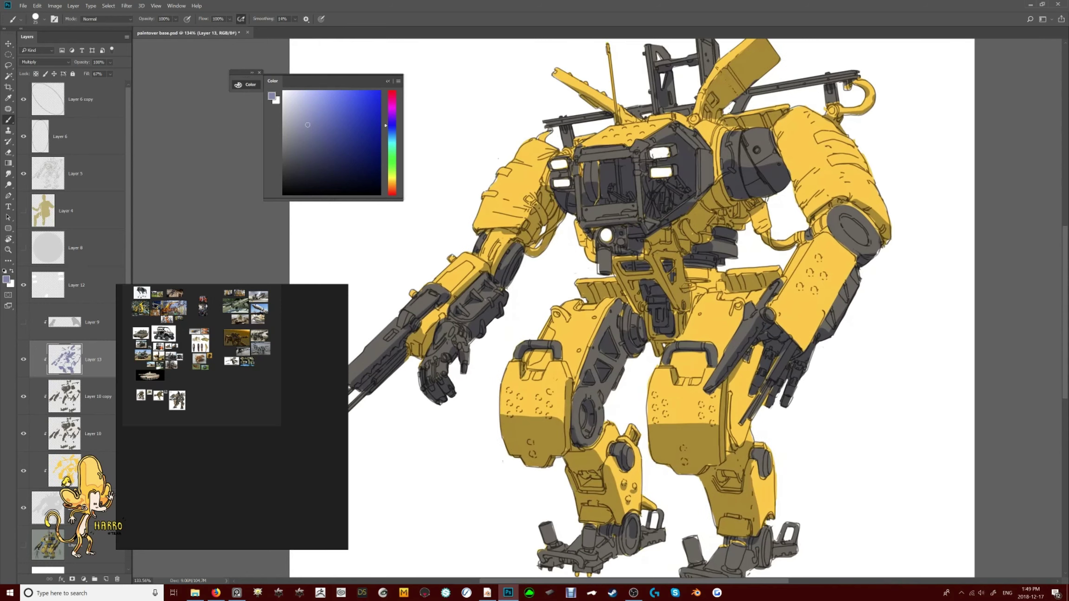
scroll(642, 284, "down", 3, "alt")
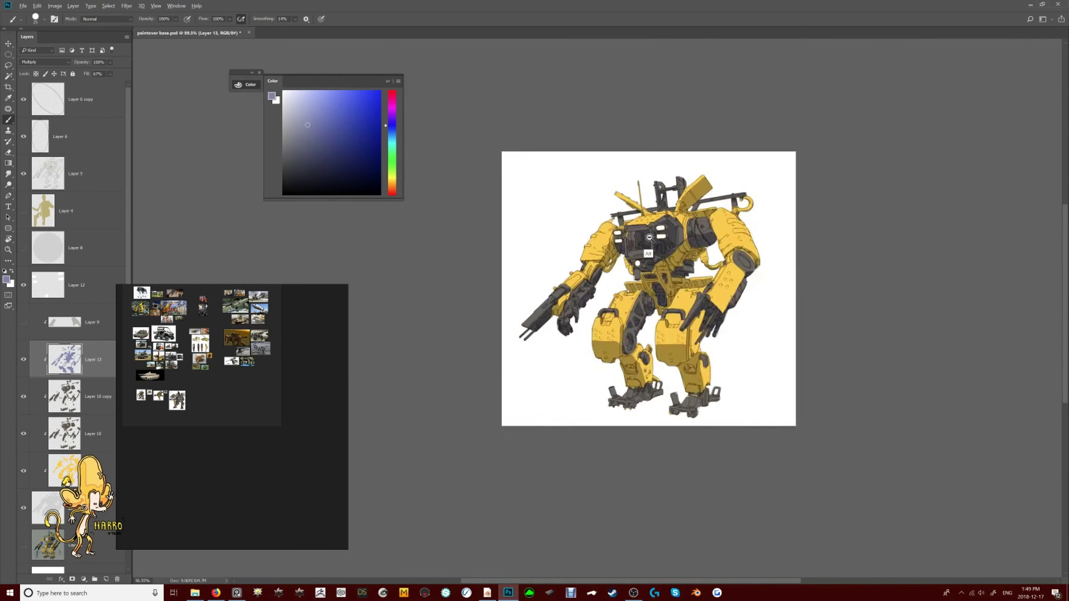
Shift the blue Multiply shading on Layer 13 to a reddish tone with Hue/Saturation
scroll(642, 284, "up", 2, "alt")
key("ctrl+u")
left_click_drag(769, 376, 766, 380)
key("Return")
scroll(680, 300, "down", 2, "alt")
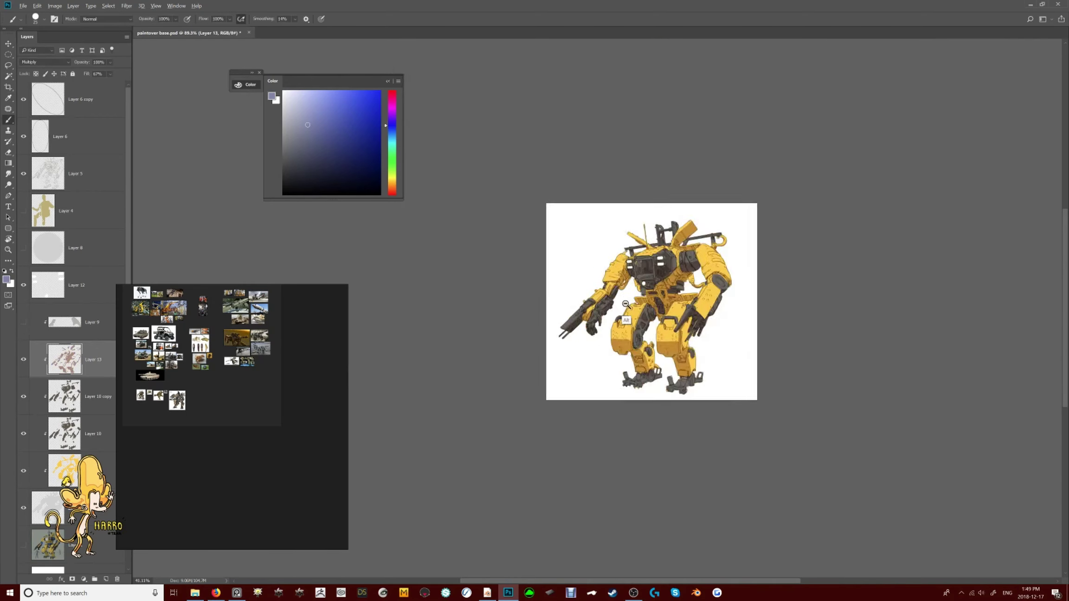
Create a new layer beneath Layer 13 and paint dark "TZK" and "09" markings on the two knee plates
scroll(680, 300, "up", 3, "alt")
key("b")
key("ctrl+shift+n")
key("Return")
scroll(547, 392, "down", 1)
left_click(547, 393, "alt")
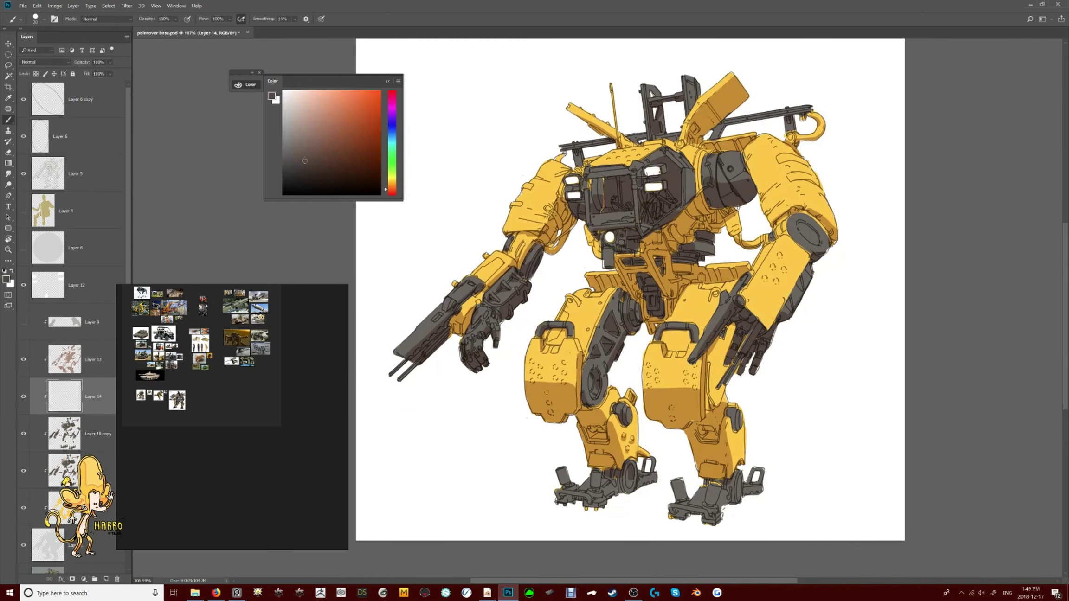
left_click_drag(535, 390, 534, 406)
left_click_drag(543, 390, 556, 390)
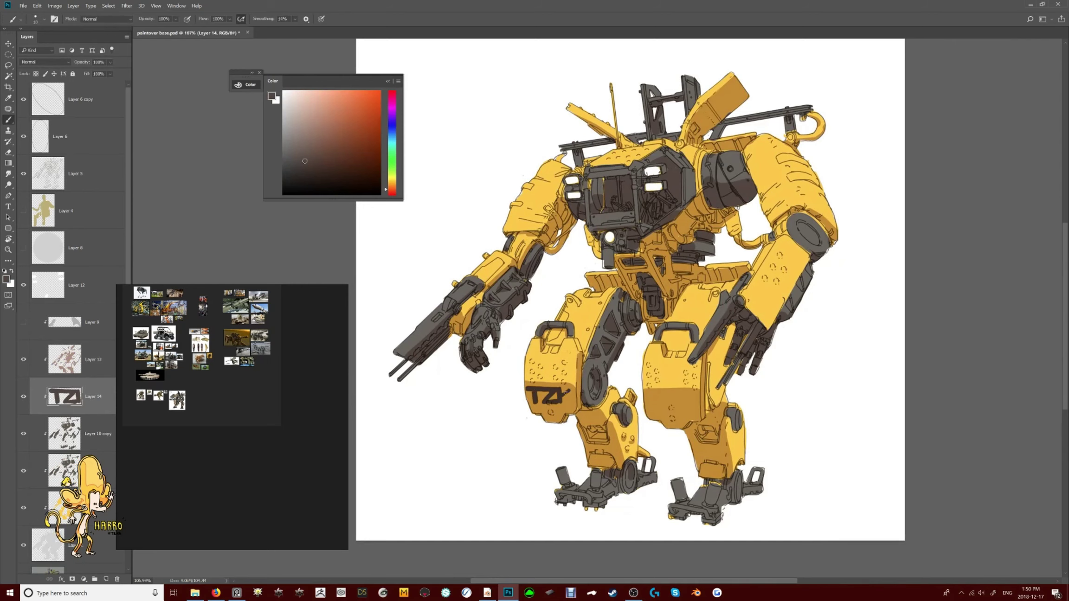
left_click_drag(689, 395, 698, 412)
scroll(696, 408, "down", 3, "alt")
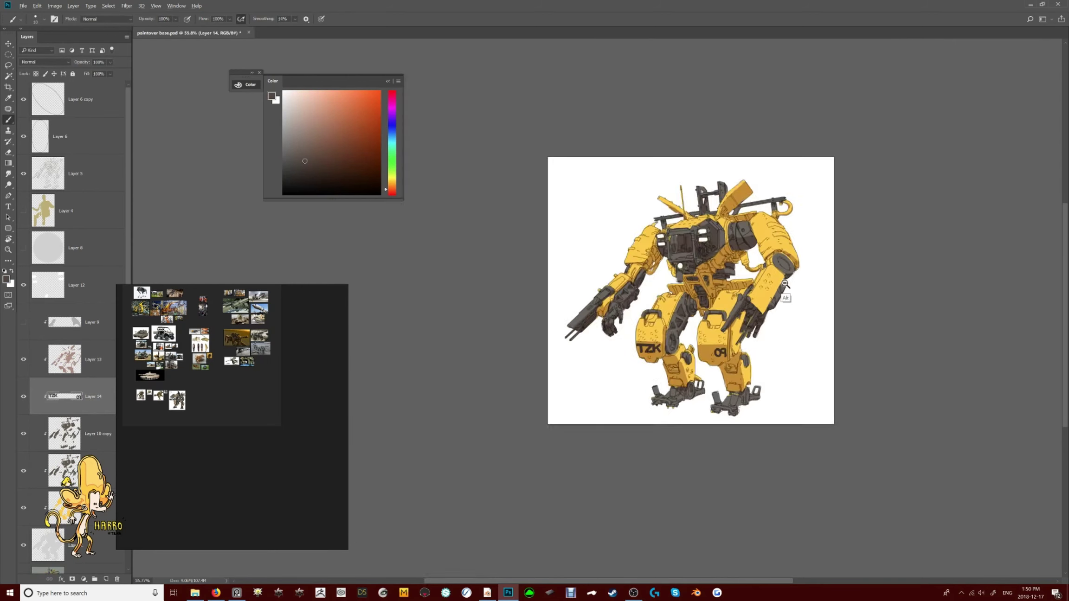
scroll(696, 408, "up", 5, "alt")
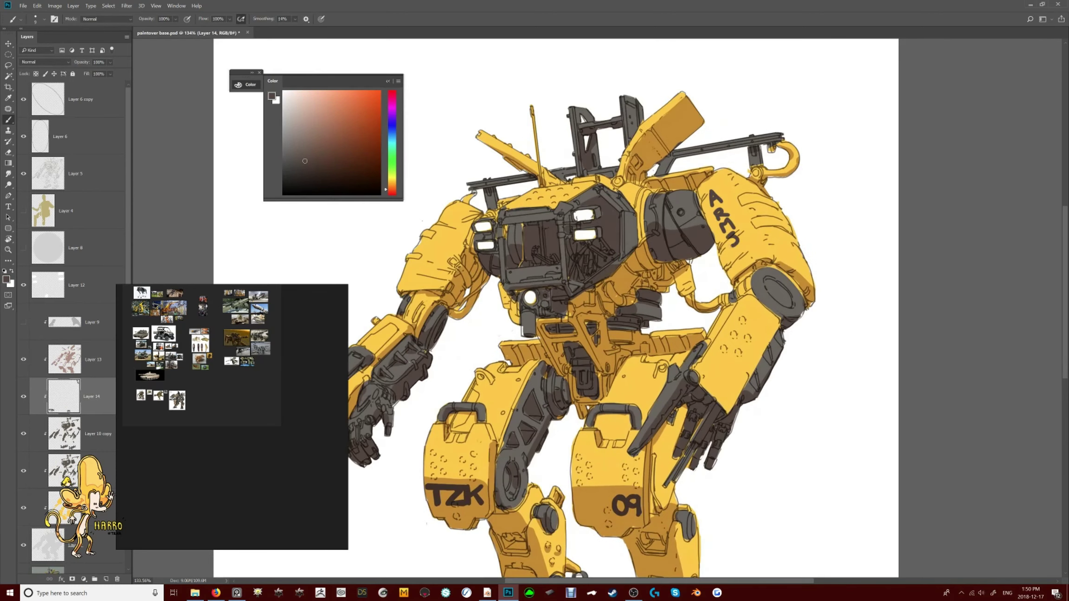
mouse_move(709, 194)
left_mouse_down()
mouse_move(719, 191)
mouse_move(726, 211)
left_mouse_up()
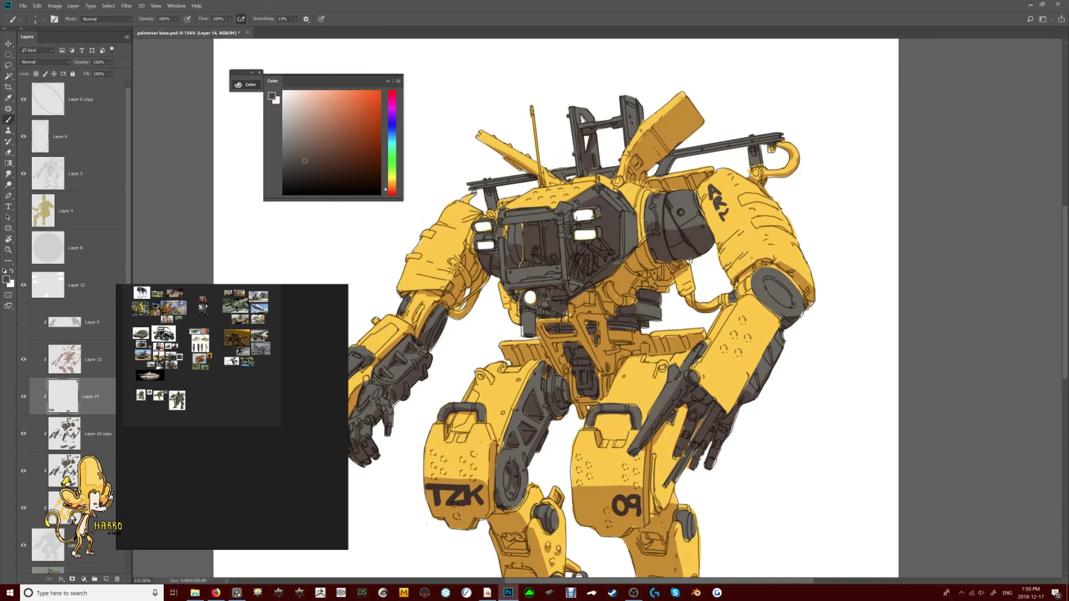
scroll(556, 311, "down", 2, "alt")
key("ctrl+z")
key("ctrl+z")
key("ctrl+z")
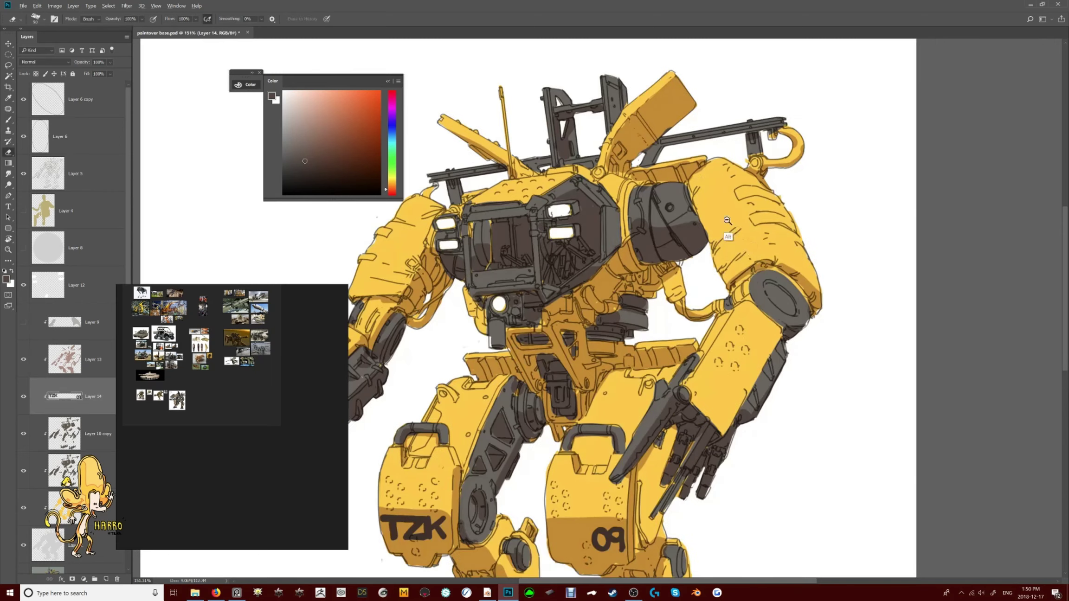
Paint dark bands near the tips of both yellow back fins and diagonal stripes across the forearm
scroll(556, 311, "up", 2, "alt")
scroll(720, 228, "down", 3, "alt")
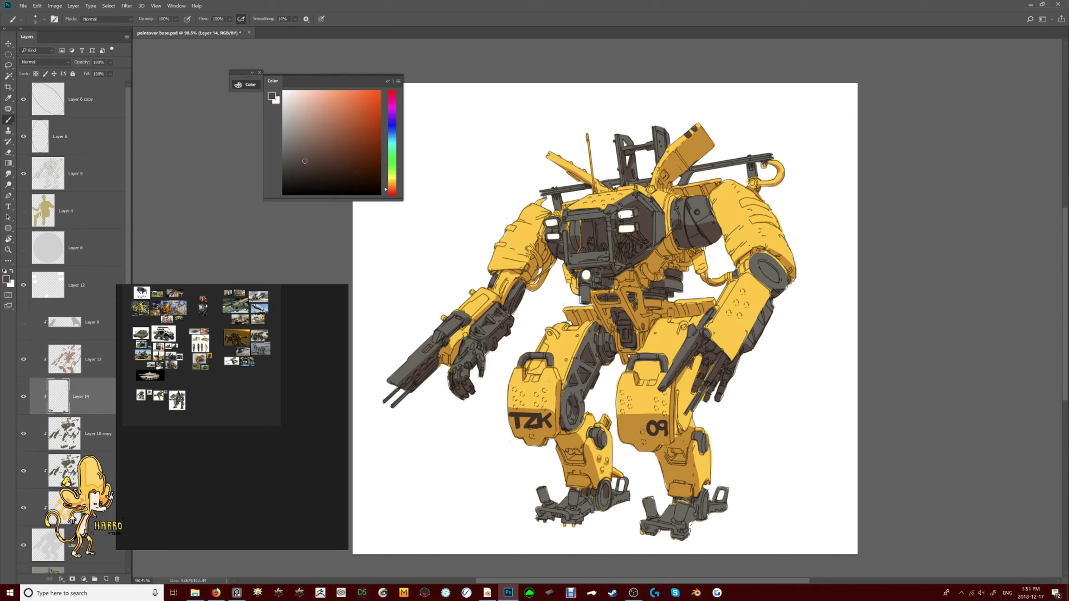
key("e")
scroll(717, 269, "up", 2, "alt")
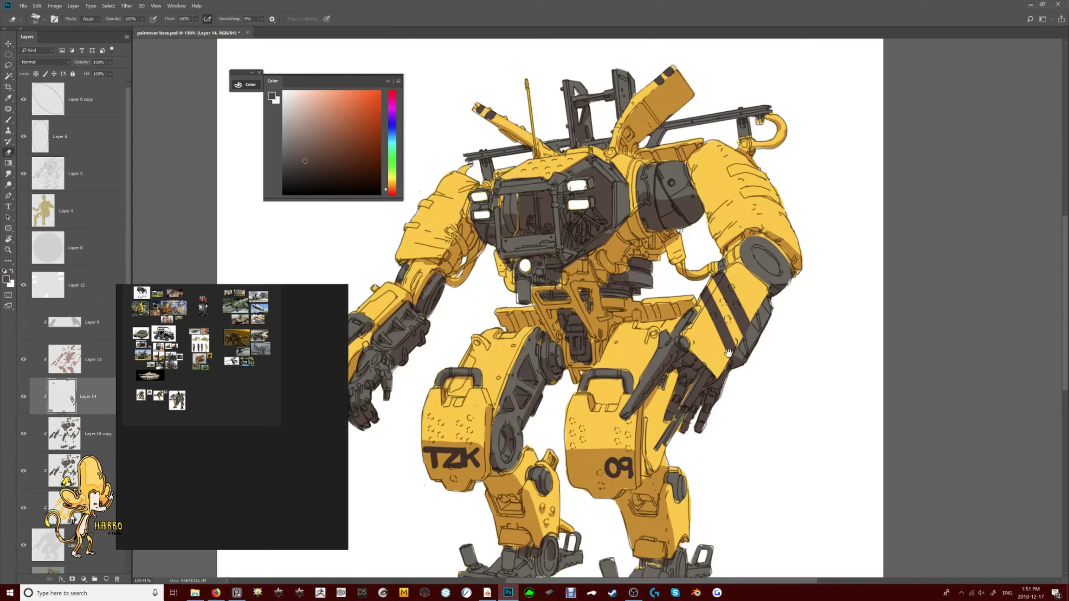
Paint dark diagonal warning stripes on the yellow armour of both thighs
scroll(729, 353, "down", 2, "alt")
key("b")
key("bracketleft")
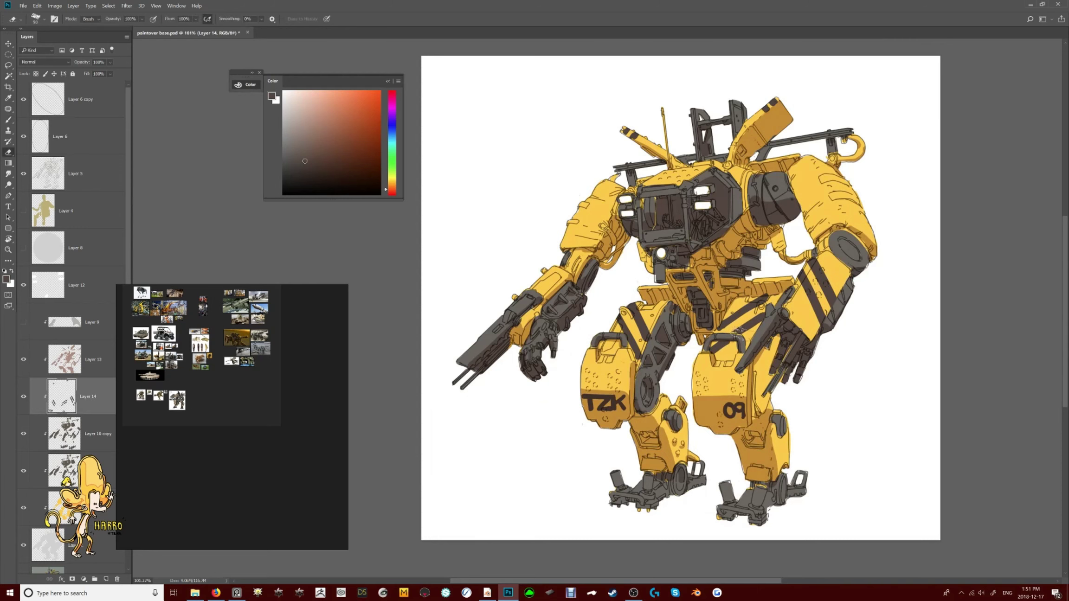
Paint the upper parts of both yellow shoulder covers dark brown
scroll(756, 304, "down", 1, "alt")
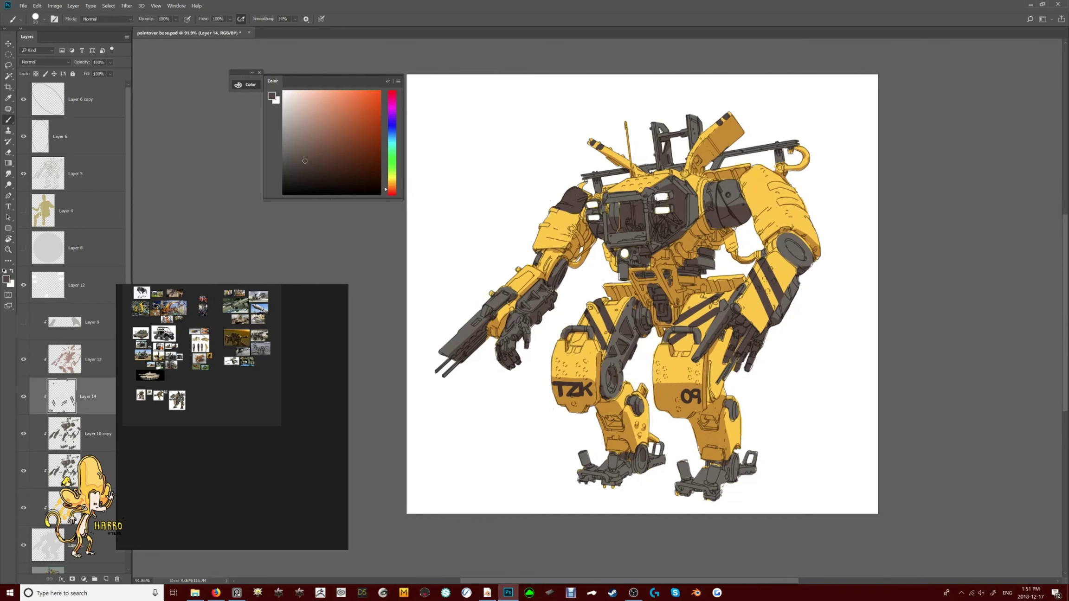
scroll(564, 196, "up", 2, "alt")
key("bracketright")
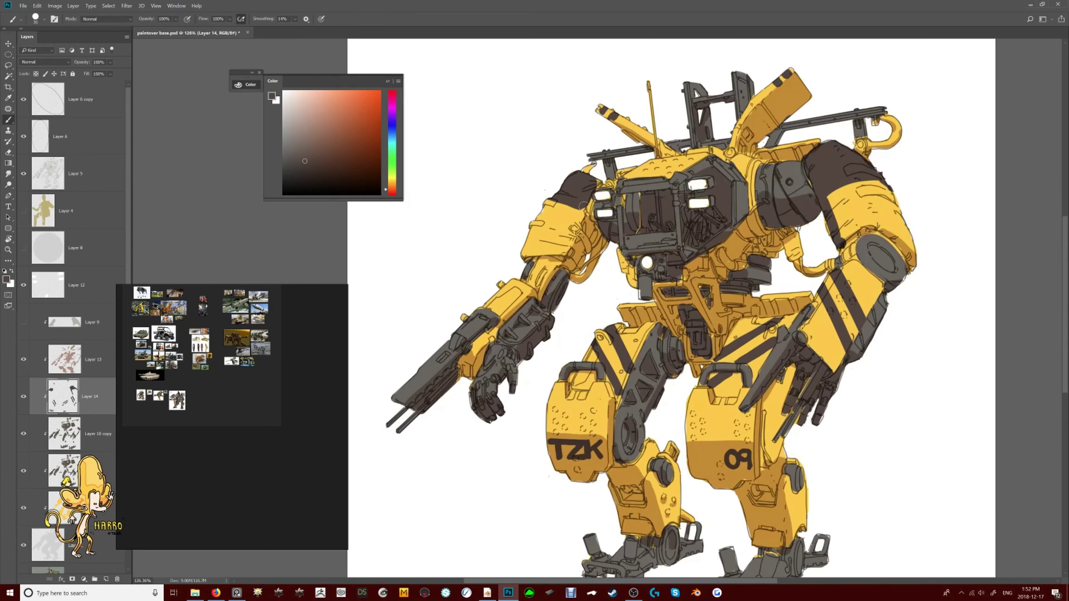
scroll(566, 251, "down", 2, "alt")
scroll(603, 346, "down", 2, "alt")
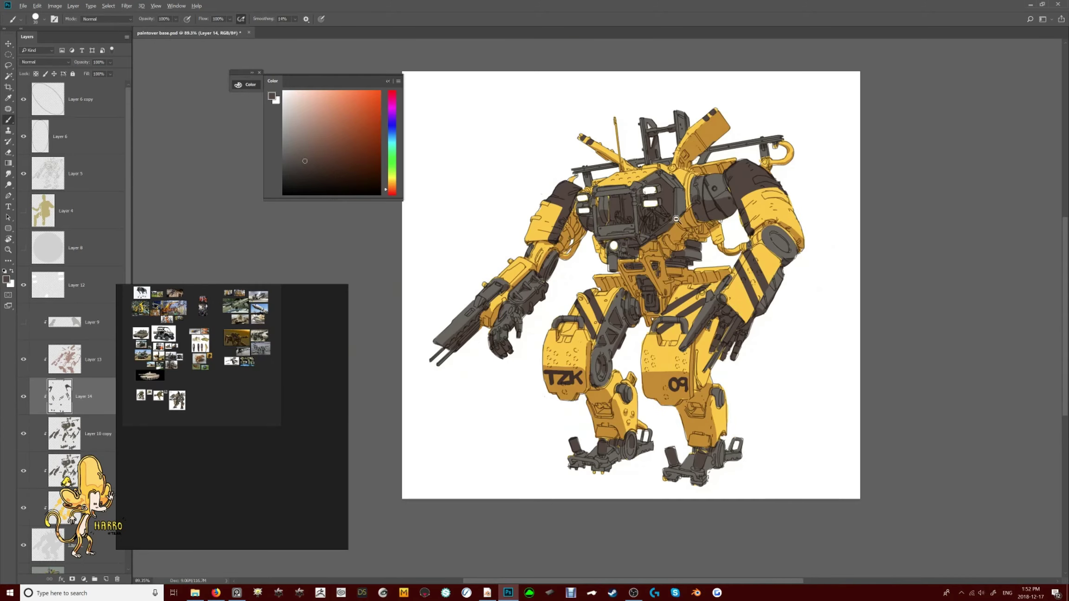
Paint the lower inner edge of the gun arm's sleeve and the upright posts on the feet dark brown
scroll(617, 279, "up", 2, "alt")
scroll(626, 232, "down", 1, "alt")
scroll(637, 174, "up", 3, "alt")
key("bracketleft")
key("bracketleft")
key("bracketleft")
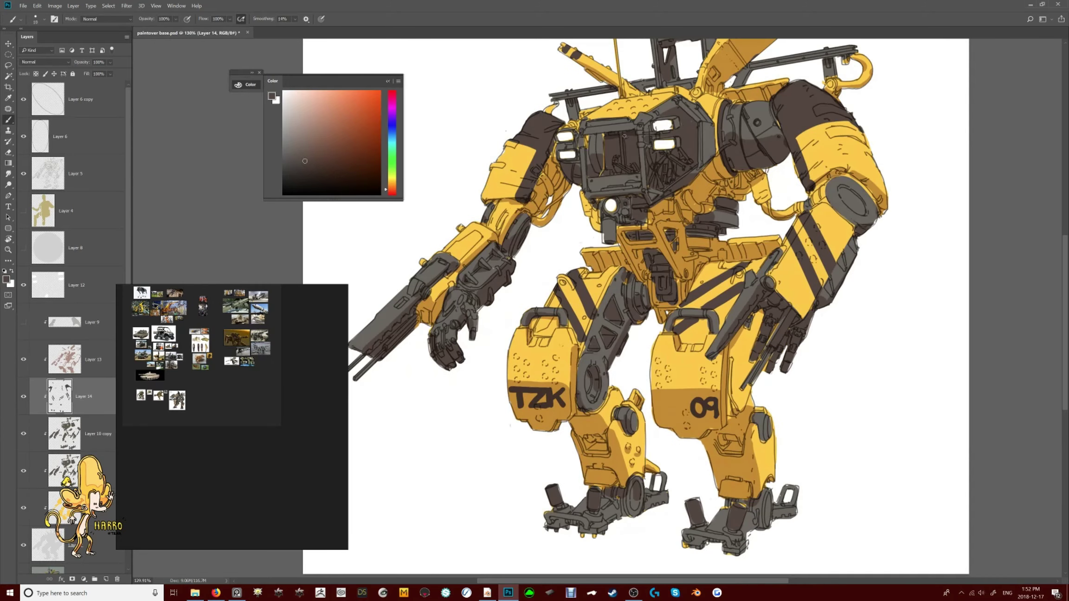
Paint dark vertical stripes down the fronts of both lower shins, just above the feet
scroll(650, 163, "down", 2, "alt")
scroll(629, 143, "down", 1, "alt")
scroll(603, 146, "up", 1, "alt")
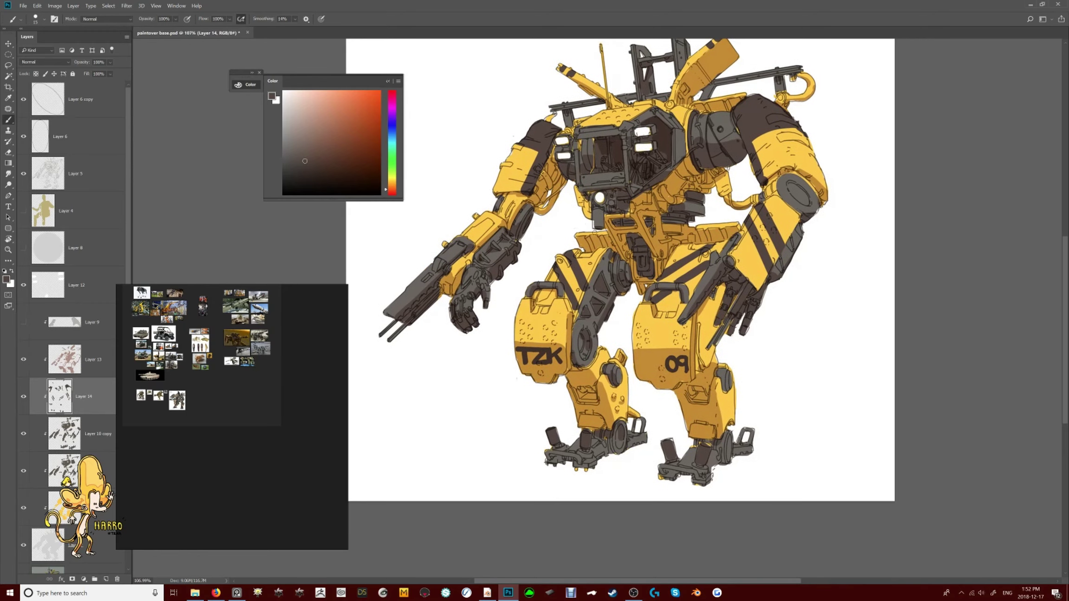
scroll(742, 216, "up", 1, "alt")
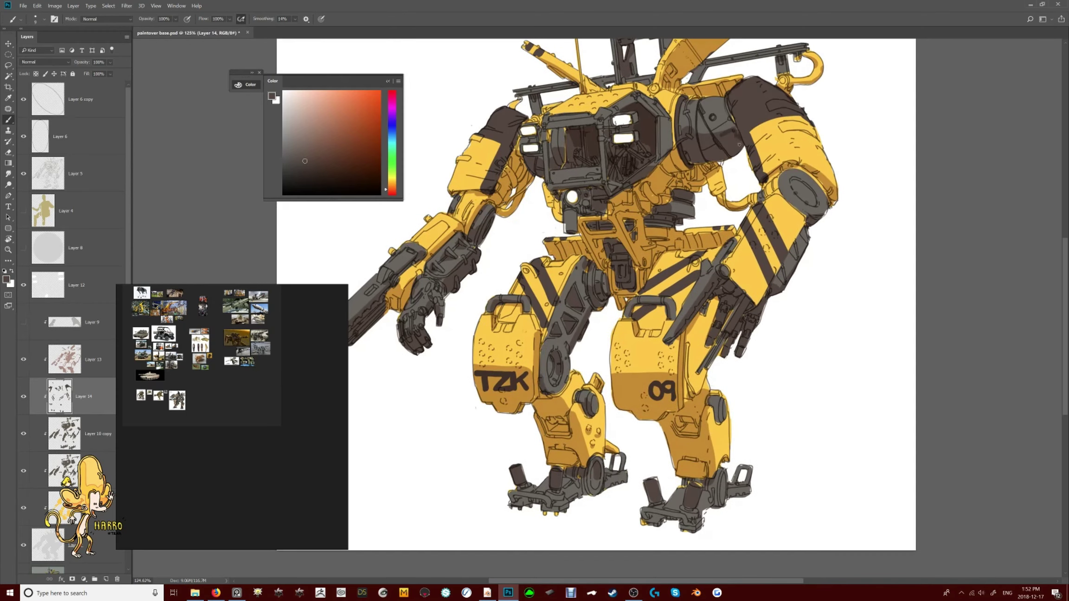
scroll(715, 232, "down", 4, "alt")
scroll(696, 265, "up", 3, "alt")
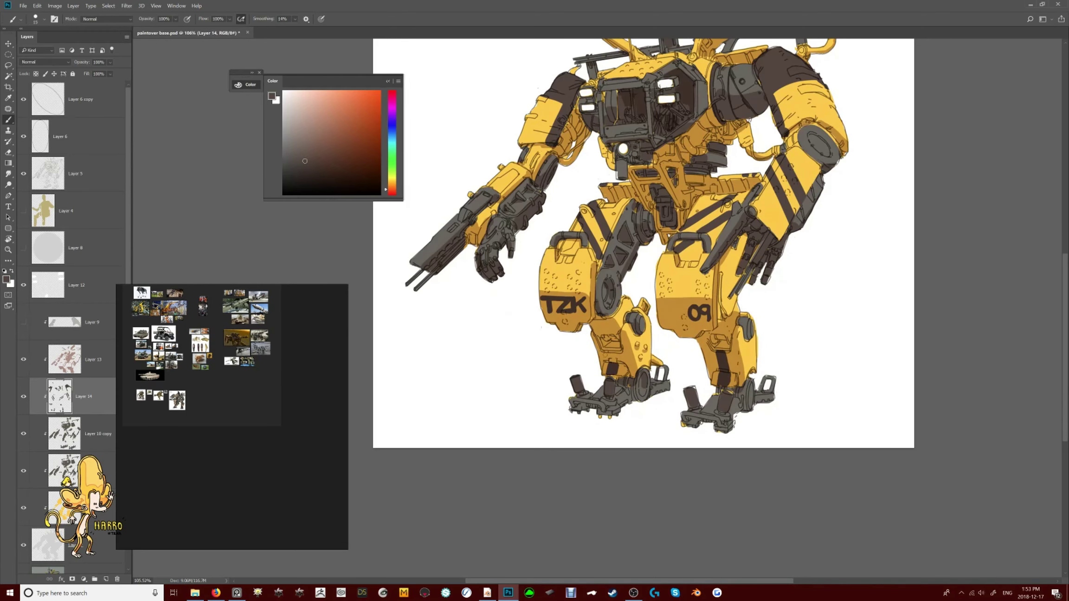
Examine the painted stripes, markings and overall colouring of the mech both close up and as a whole
scroll(662, 259, "down", 3, "alt")
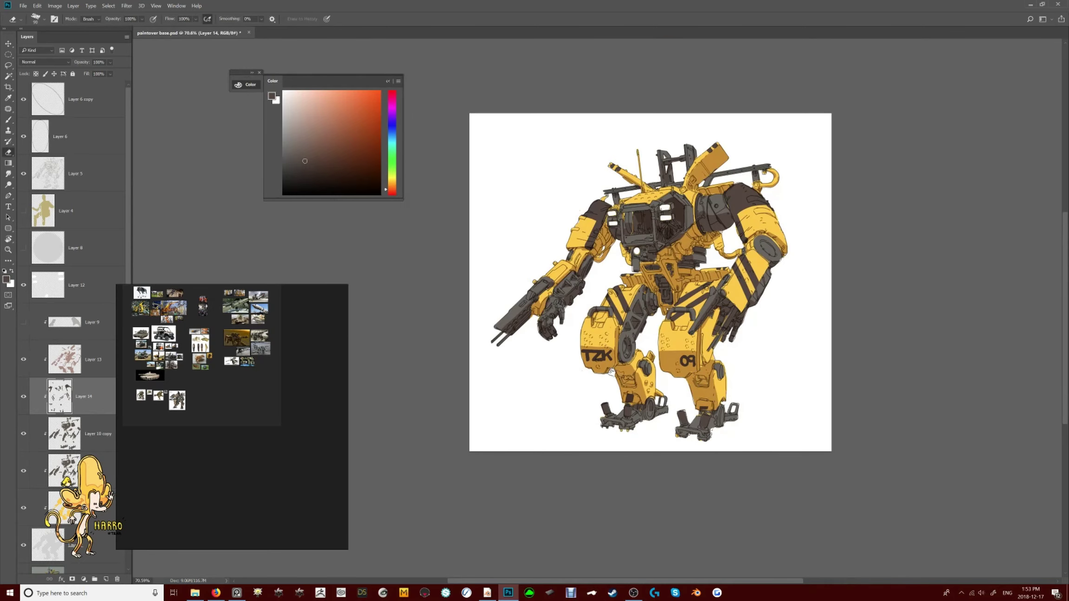
scroll(694, 285, "up", 2, "alt")
scroll(766, 195, "up", 1, "alt")
scroll(720, 190, "down", 3, "alt")
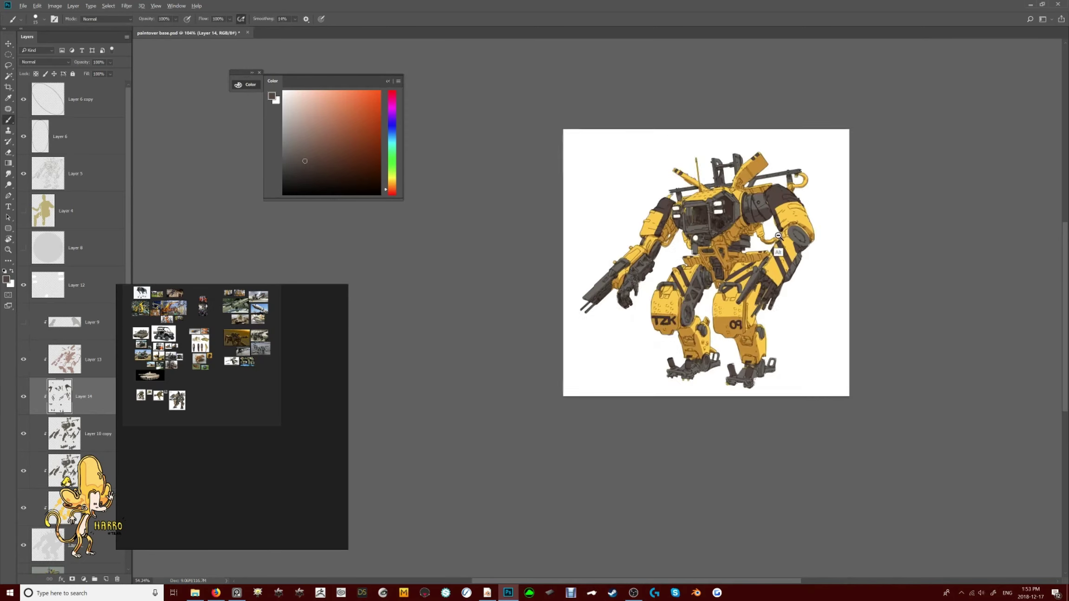
scroll(697, 186, "up", 3, "alt")
scroll(680, 184, "down", 1, "alt")
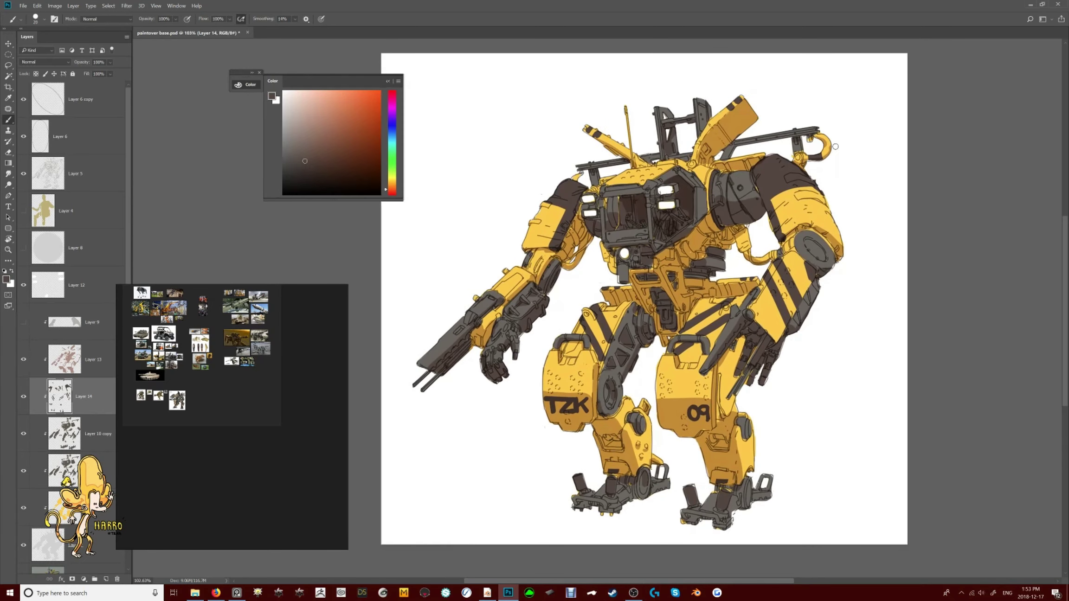
scroll(591, 220, "up", 1, "alt")
scroll(650, 260, "down", 3, "alt")
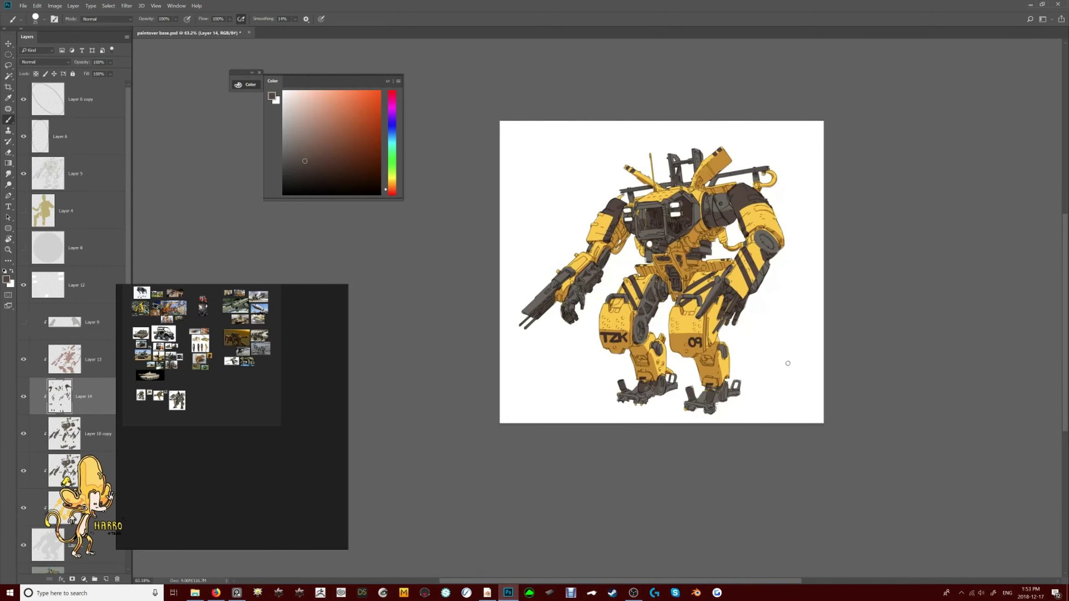
scroll(742, 315, "up", 2, "alt")
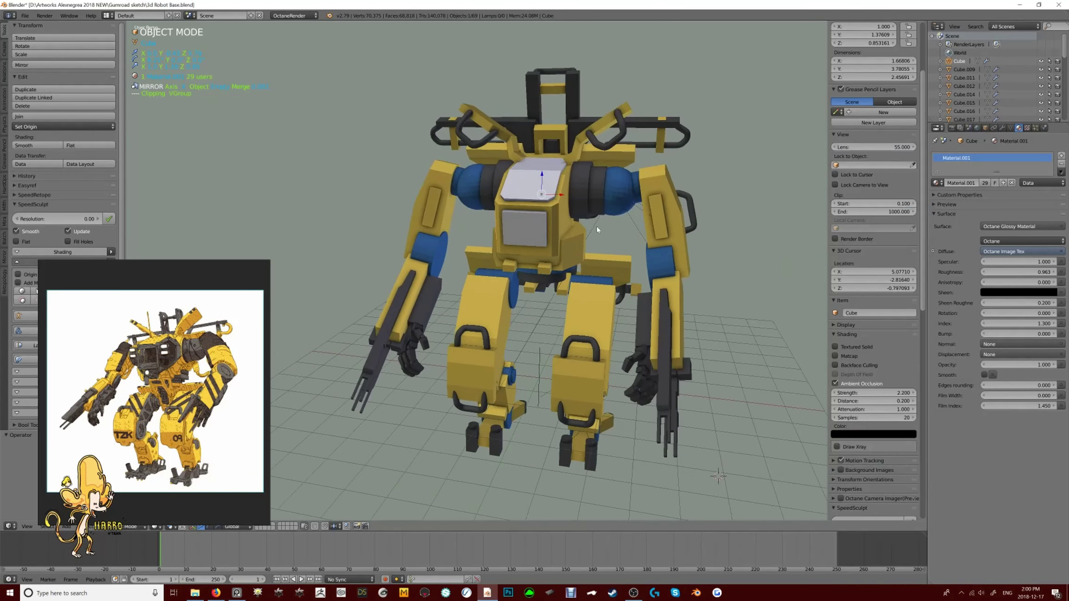
Switch to Blender and delete the old cockpit body parts from the mech's torso
middle_click_drag(566, 270, 547, 241)
key("Delete")
scroll(504, 246, "up", 3)
right_click(523, 290)
key("KP_1")
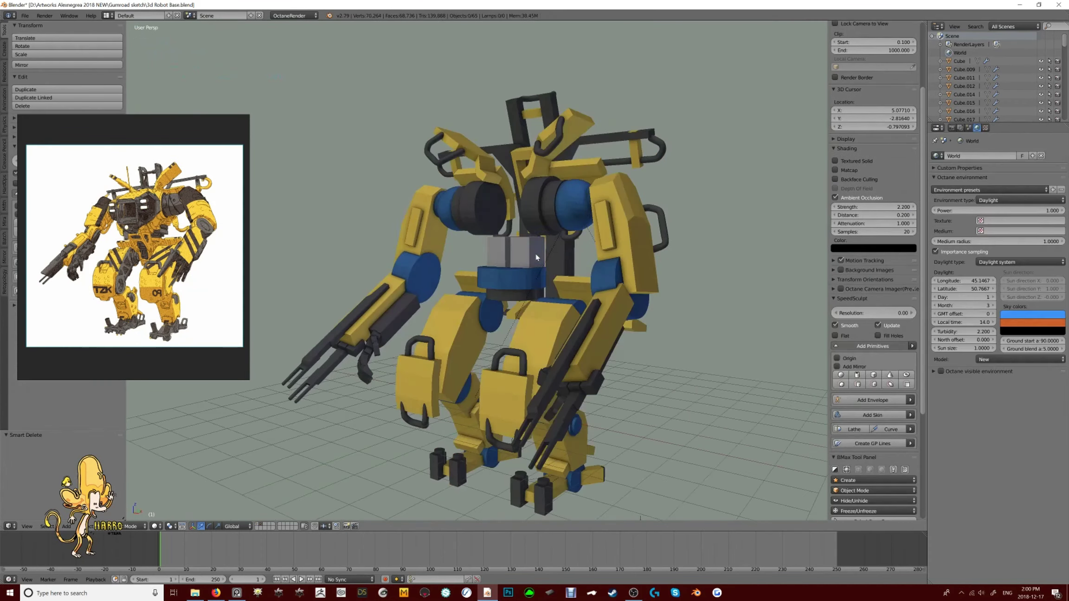
key("KP_3")
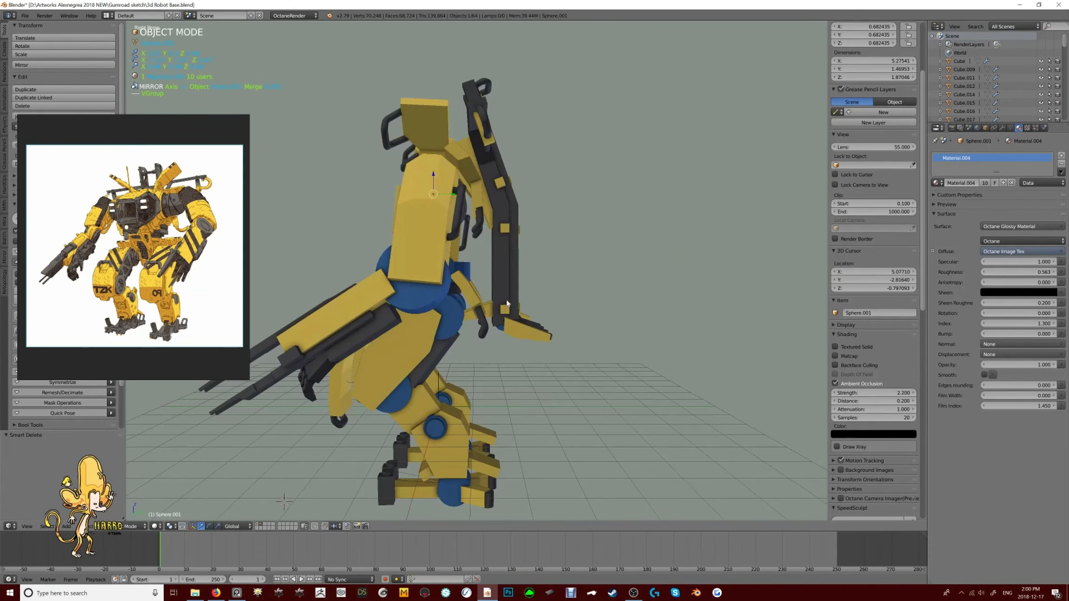
Select the frame on the mech's back and move it up along Z
scroll(508, 304, "up", 2)
right_click(566, 211)
key("Tab")
key("KP_5")
key("z")
key("a")
key("Tab")
right_click(512, 295)
key("z")
right_click(523, 316)
key("g")
key("z")
left_click(563, 257)
Adjust the shoulder cylinders along X and delete the loop handles from the angled flaps above the shoulders
middle_click_drag(563, 258, 524, 307)
scroll(534, 334, "up", 2)
right_click(545, 357)
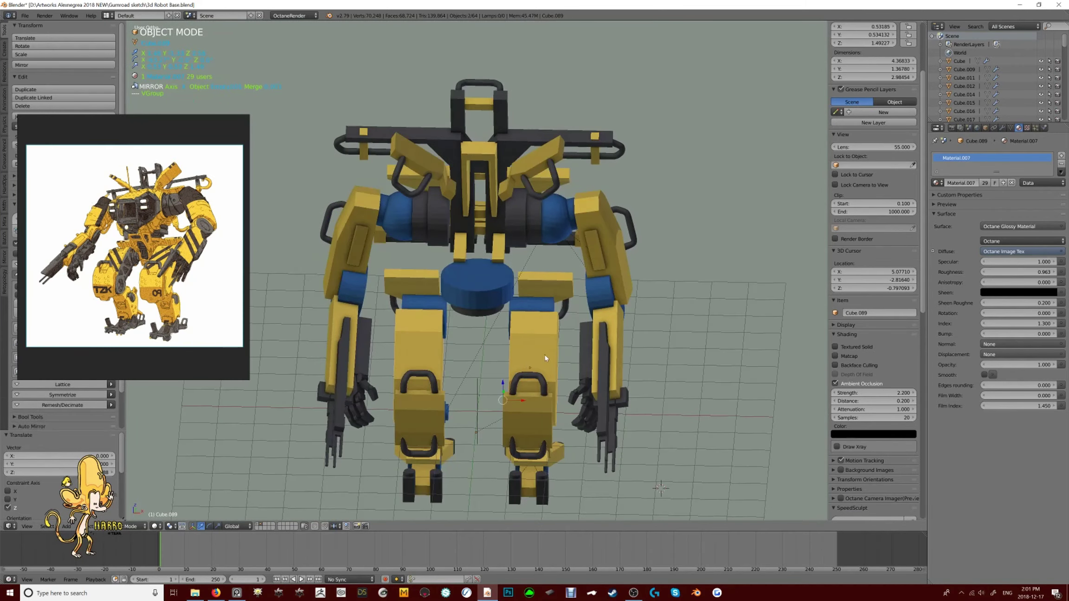
right_click(537, 224)
key("g")
key("x")
left_click(537, 224)
middle_click_drag(537, 223, 484, 374)
scroll(551, 152, "up", 2)
key("x")
Snap the 3D cursor to the centre of the scene and add a skin mesh there
key("KP_1")
scroll(510, 220, "up", 2)
key("shift+s")
left_click(524, 418)
left_click_drag(68, 193, 173, 322)
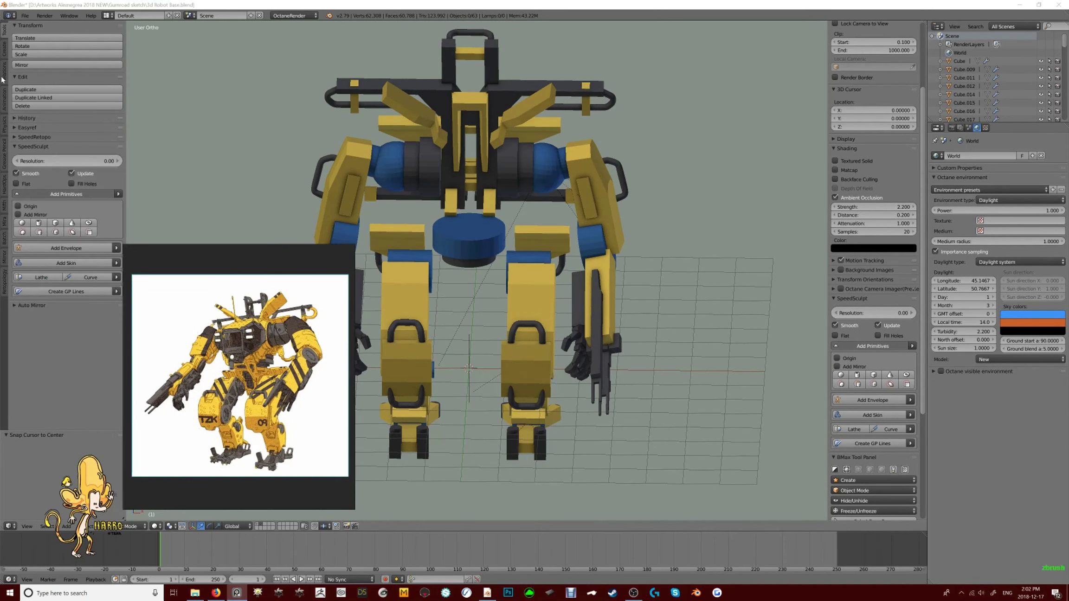
left_click(66, 263)
key("KP_1")
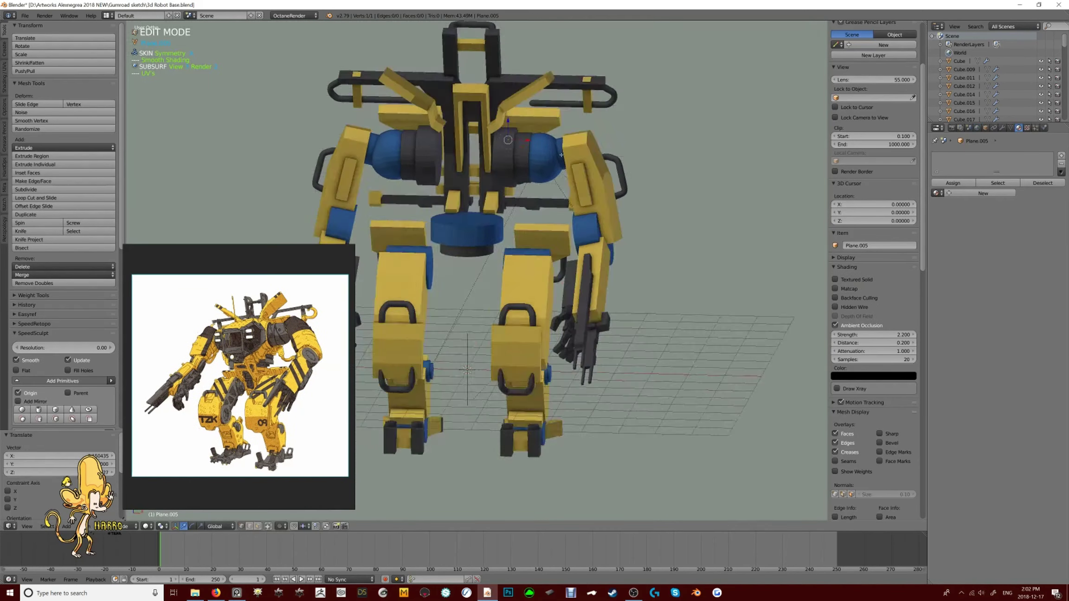
Add a Mirror modifier to the new skin mesh with Empty.001 as its mirror object
left_click(1002, 128)
left_click(998, 156)
left_click(905, 277)
left_click(998, 438)
left_click(952, 451)
Extrude the skin mesh into a thin bent bar in front of the torso, working in side view
key("KP_3")
left_click(449, 146, "ctrl")
key("ctrl+a")
left_click(430, 141, "ctrl")
left_click(423, 204, "ctrl")
left_click(443, 209, "ctrl")
key("KP_1")
key("KP_3")
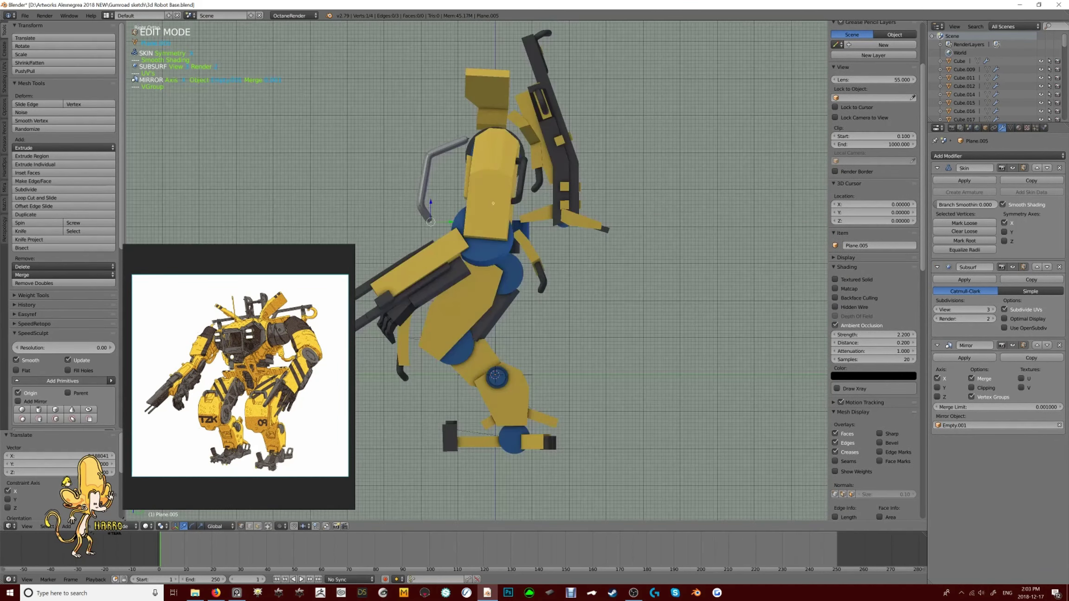
Enable Clipping on the bar's Mirror modifier, move it to the top of the stack and extend the bar to the centre line
middle_click_drag(449, 204, 630, 232)
left_click(971, 388)
left_click(1038, 345)
left_click(1037, 267)
left_click(613, 224, "ctrl")
key("a")
Add a cube inside the torso and flatten it along Z into a roof plate above the bar frame
key("KP_3")
key("shift+a")
middle_click_drag(568, 333, 571, 241)
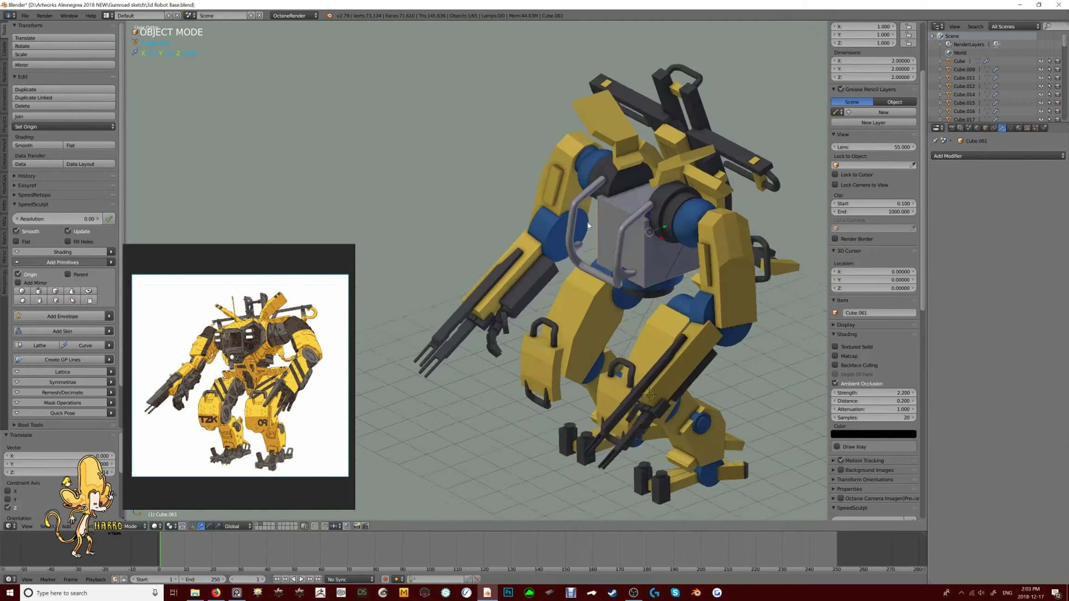
scroll(570, 209, "up", 3)
key("KP_3")
key("s")
key("z")
key("Tab")
key("KP_1")
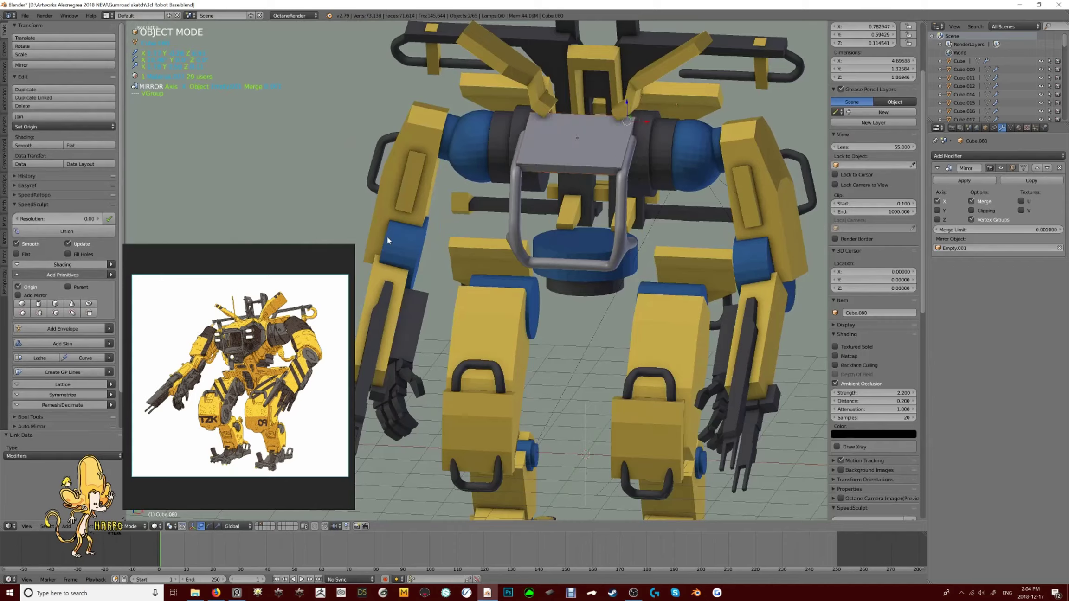
Extend the inner end of the shoulder cylinder and bevel its edge
scroll(579, 180, "up", 5)
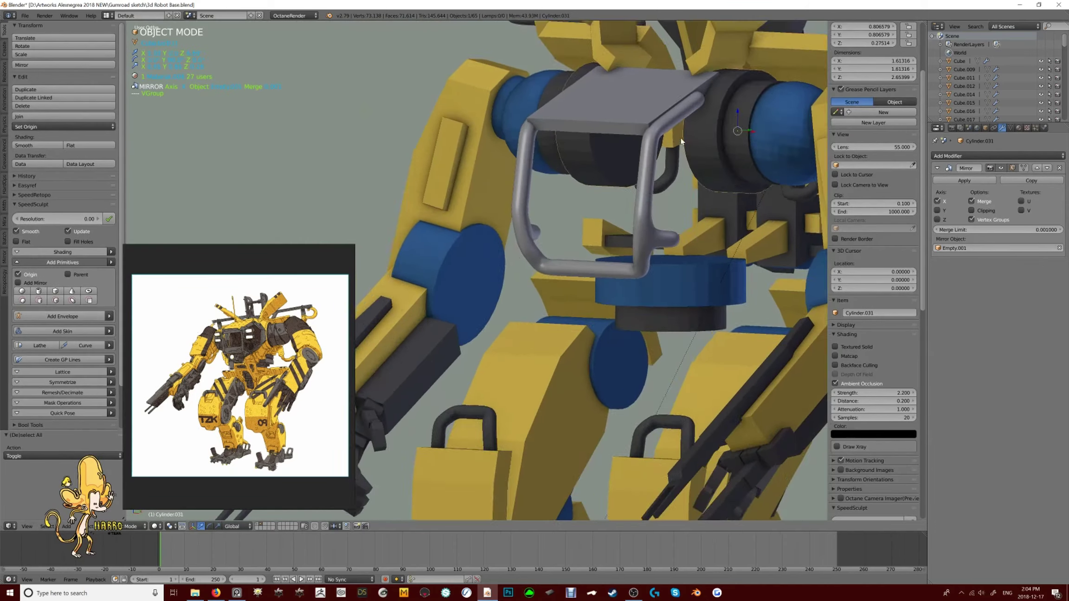
key("Tab")
key("ctrl+b")
scroll(652, 184, "down", 5)
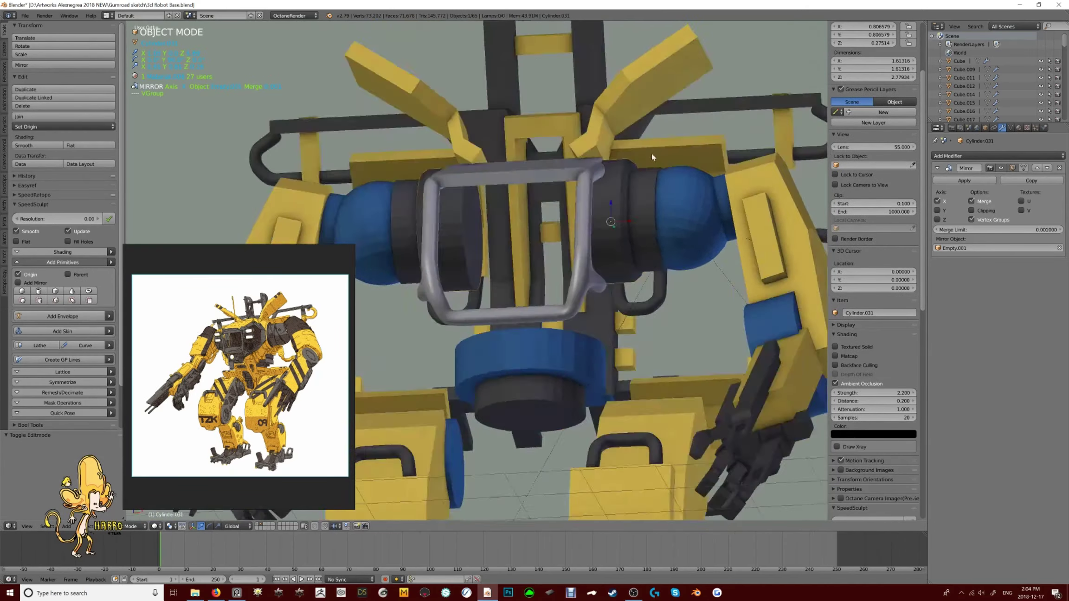
Link the yellow armour material to the cockpit roof plate and the inner shoulder collars
key("ctrl+alt+z")
left_click(603, 101)
left_click(529, 186)
key("KP_1")
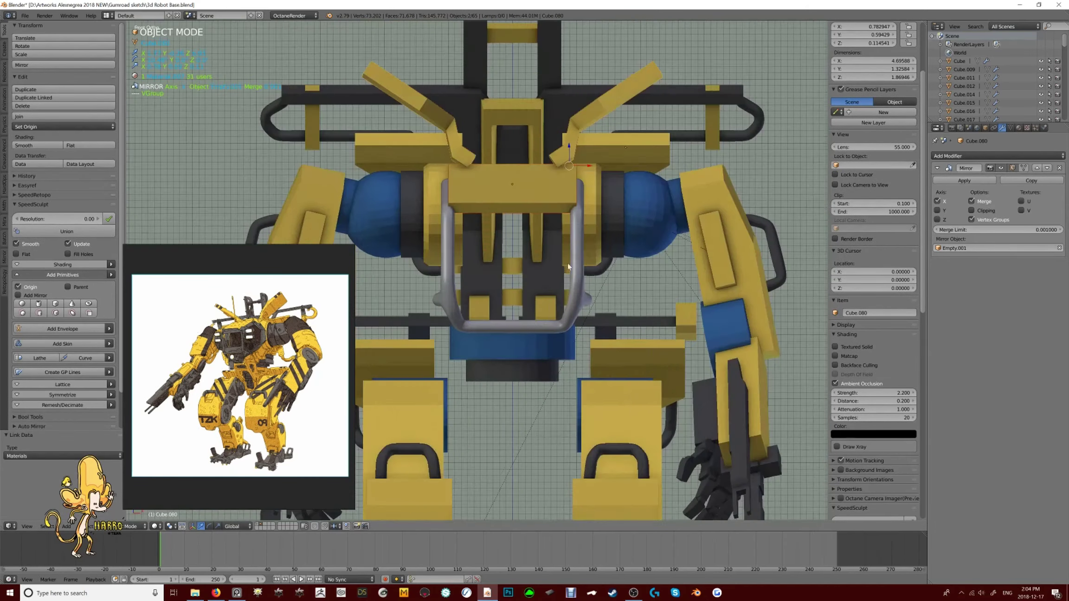
Duplicate a yellow armour block to beside the cockpit frame, rotate it and scale it along X
key("shift+d")
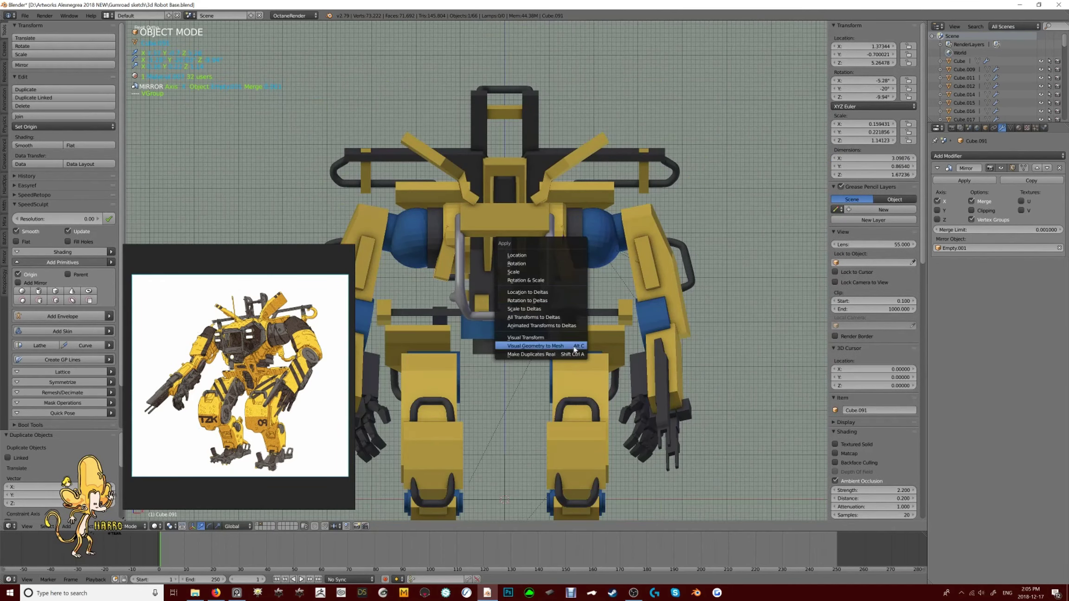
key("r")
left_click(673, 269)
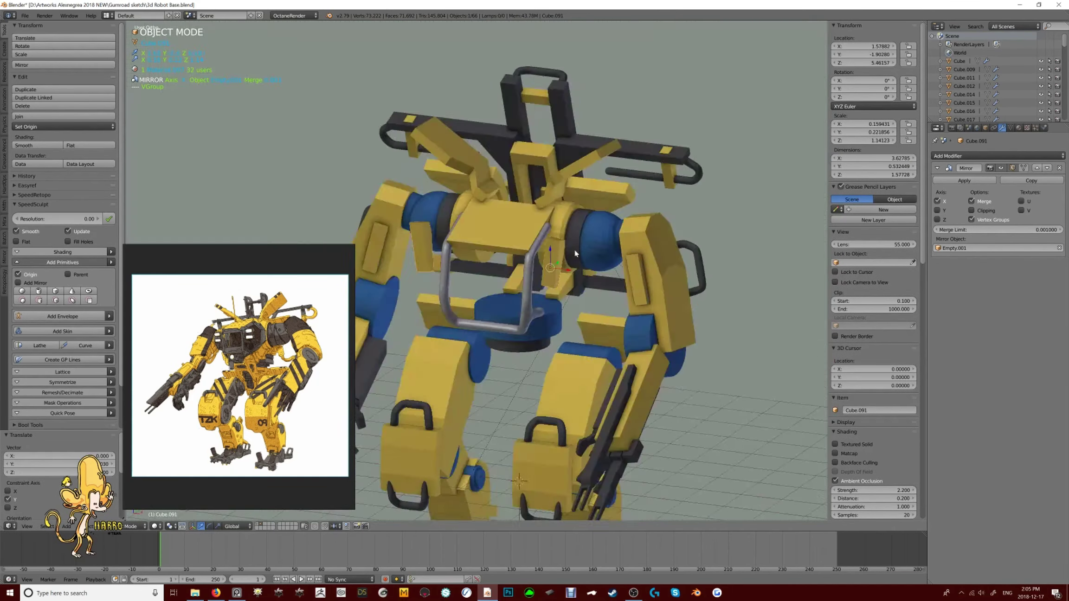
scroll(696, 260, "up", 2)
key("s")
key("x")
middle_click_drag(672, 244, 567, 249)
Duplicate the block beside the cockpit in side view, rotate the copy and move it along Y
key("KP_3")
key("shift+d")
key("r")
left_click(381, 247)
key("g")
key("y")
left_click(482, 224)
key("r")
right_click(571, 297, "alt")
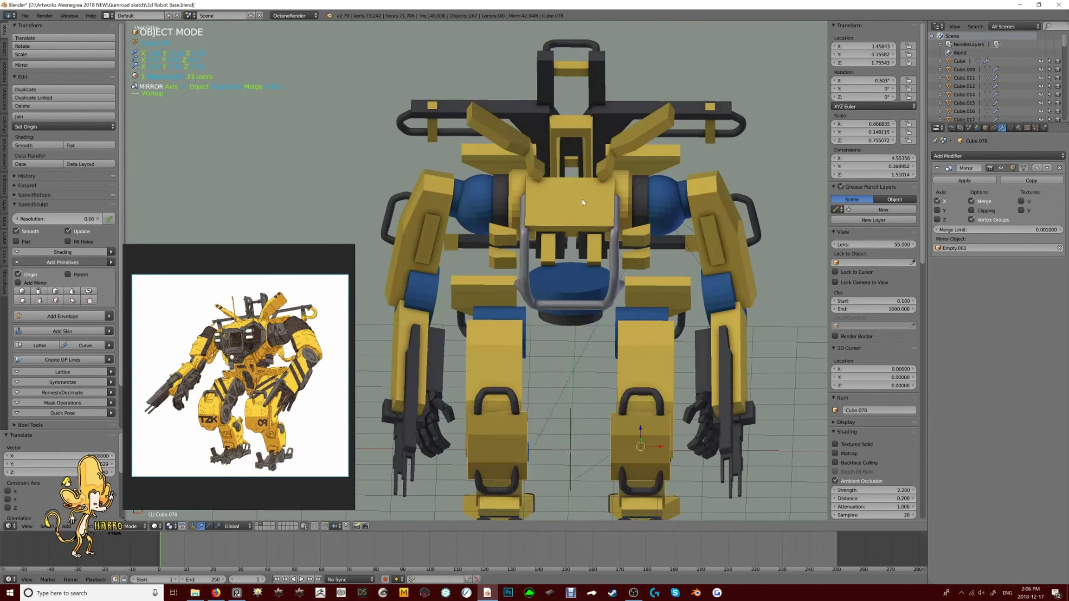
Duplicate a yellow plate into the cockpit opening and scale it along X
left_click(585, 320)
key("shift+d")
key("s")
key("x")
left_click(648, 272)
mouse_move(648, 271)
middle_mouse_down()
mouse_move(580, 274)
mouse_move(648, 271)
mouse_move(622, 267)
mouse_move(631, 260)
middle_mouse_up()
Extrude the cockpit plate into a seat with a backrest and give it the dark grey material
key("Tab")
scroll(612, 269, "up", 3)
scroll(631, 261, "up", 2)
key("e")
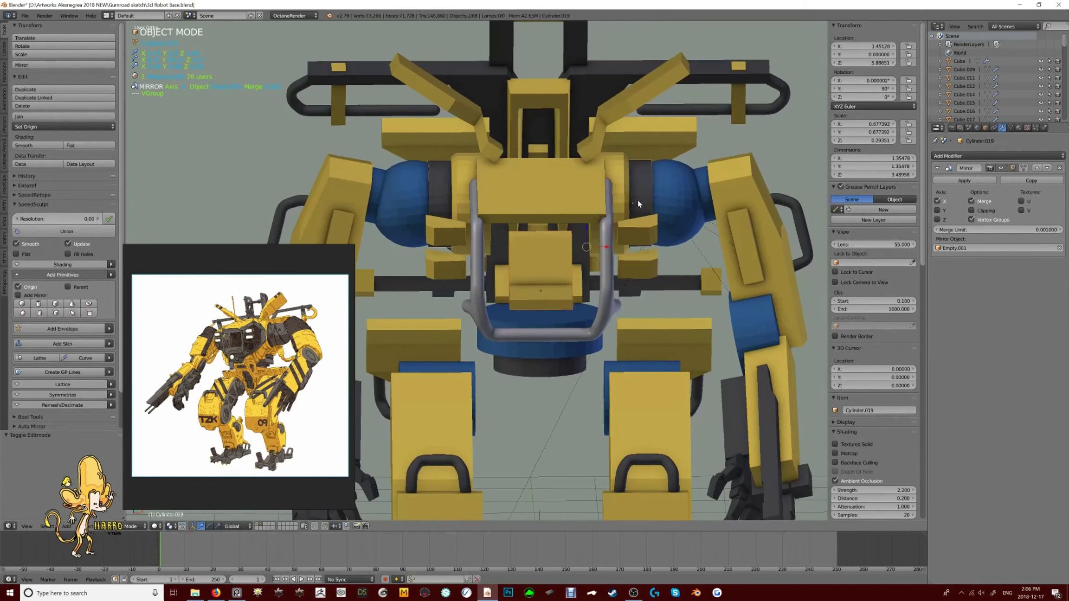
middle_click_drag(637, 200, 631, 253)
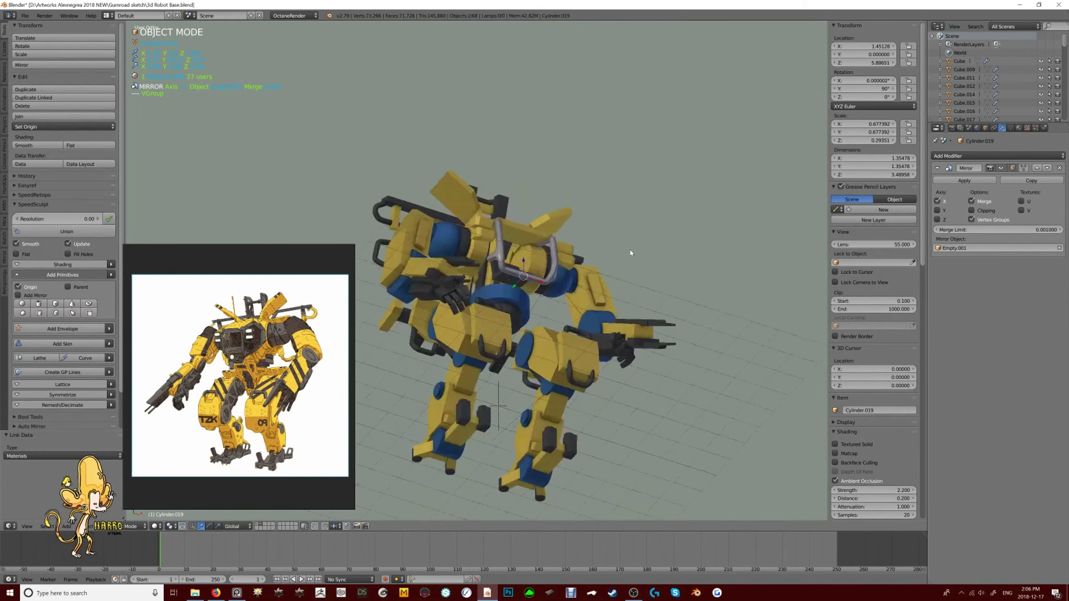
middle_click_drag(662, 285, 599, 281)
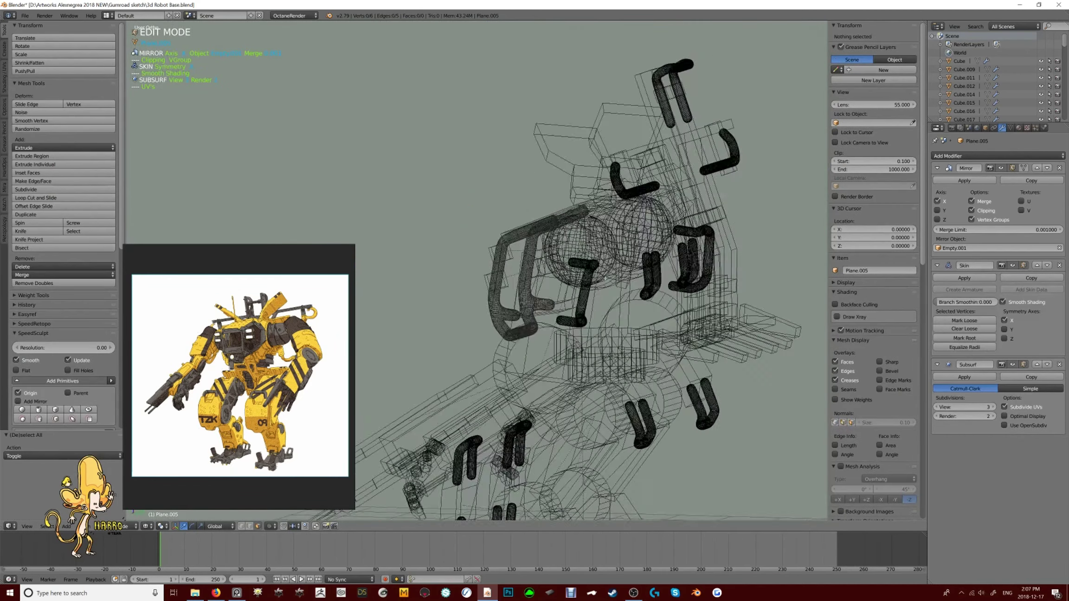
Inspect the cockpit bar frame's points in wireframe and shaded display from the side and front
key("KP_3")
key("ctrl+Tab")
key("a")
key("KP_1")
key("z")
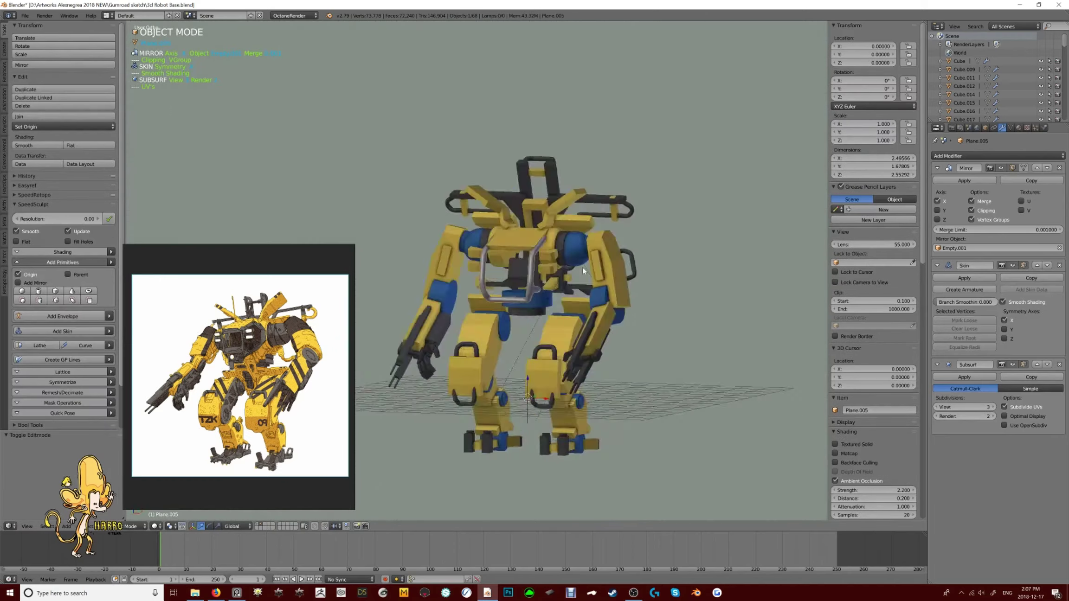
key("Tab")
right_click(520, 274)
middle_click_drag(519, 274, 650, 318)
Duplicate one point of the cockpit bar frame and separate it into its own mesh on the centre line above the seat
key("KP_1")
scroll(604, 334, "up", 3)
right_click(593, 362)
key("Tab")
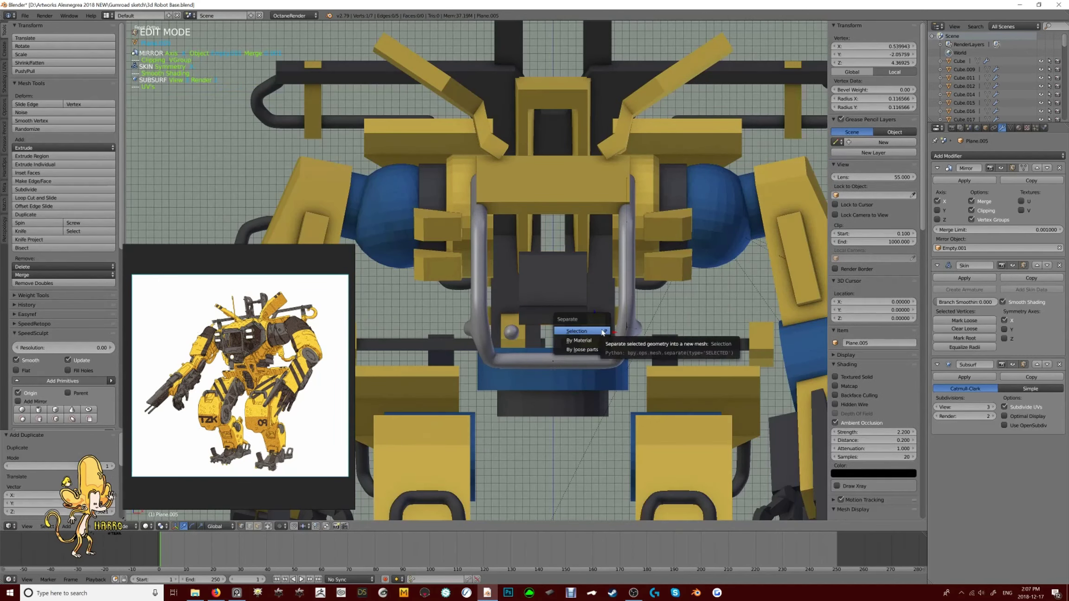
right_click_drag(595, 332, 638, 266)
scroll(639, 266, "up", 2)
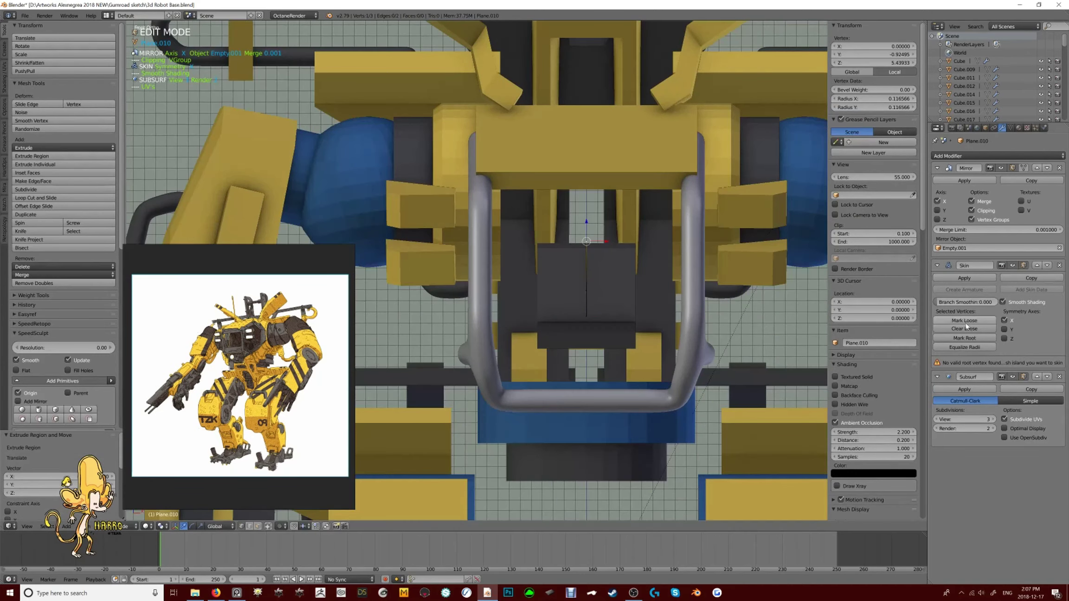
Extrude the pilot's hips and bent legs from the spine and thicken the lower torso with Skin Resize
key("e")
left_click(662, 263)
middle_click_drag(662, 263, 643, 277)
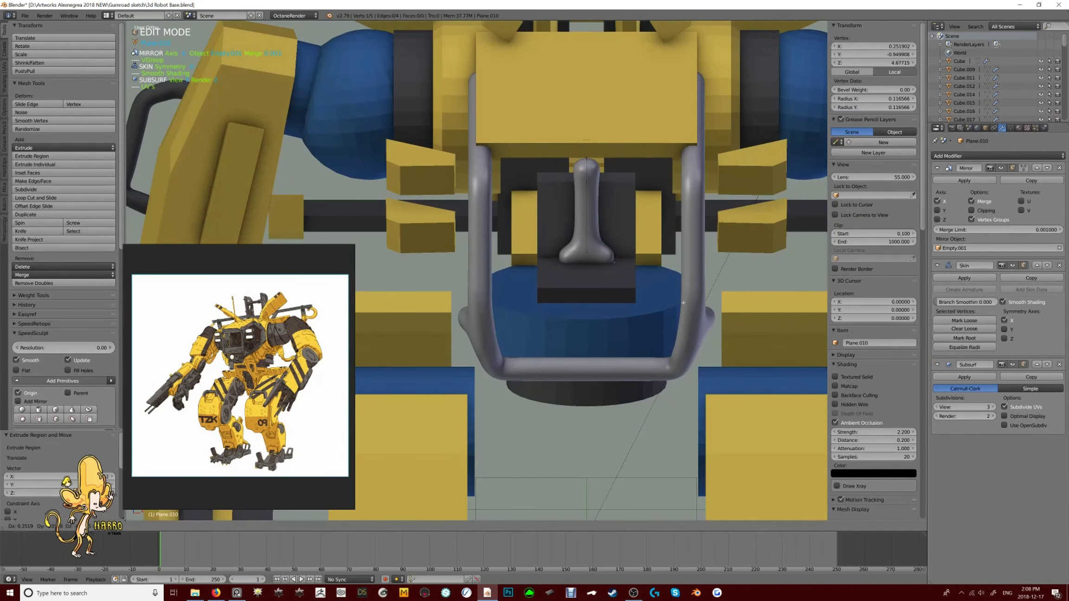
left_click(683, 305)
middle_click_drag(682, 306, 687, 278)
key("e")
left_click(696, 273)
key("ctrl+a")
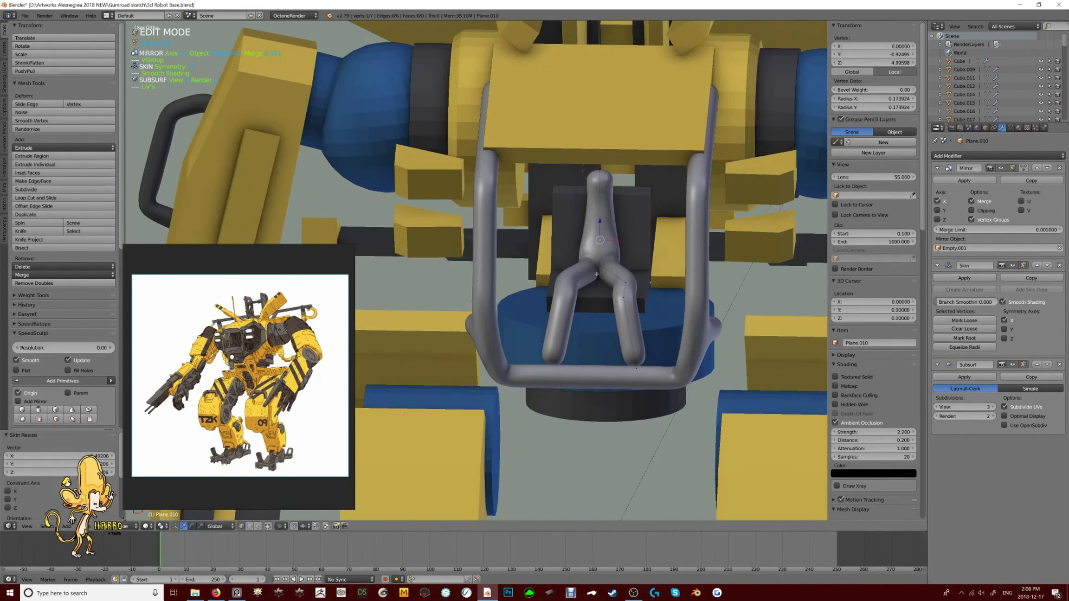
left_click(663, 238)
Extrude the pilot's shoulders and arms from the top of the torso
key("a")
right_click(600, 207)
key("KP_1")
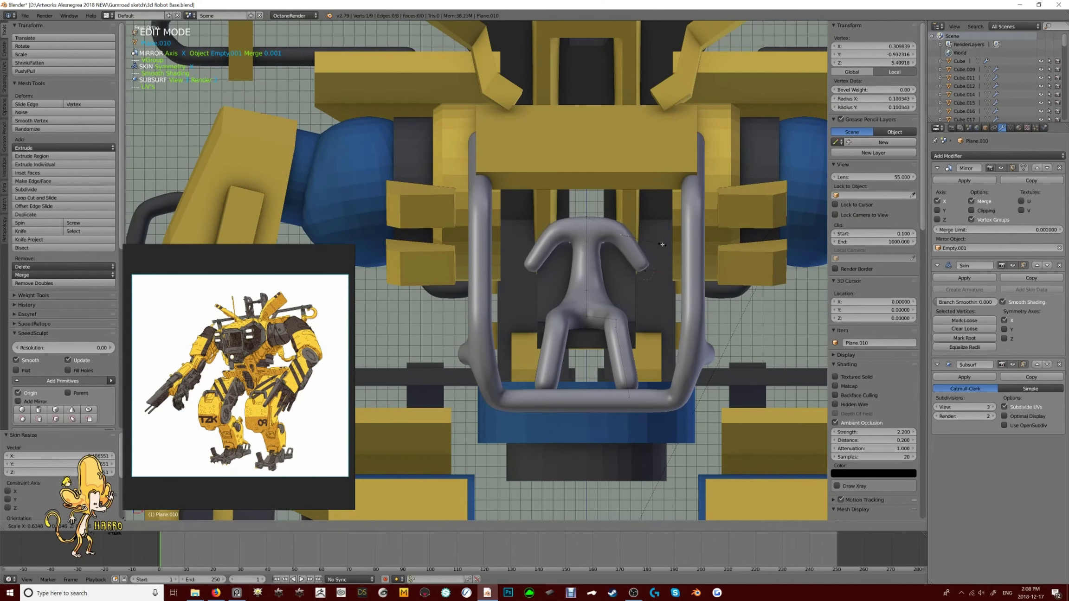
key("e")
left_click(648, 279)
key("KP_3")
key("KP_1")
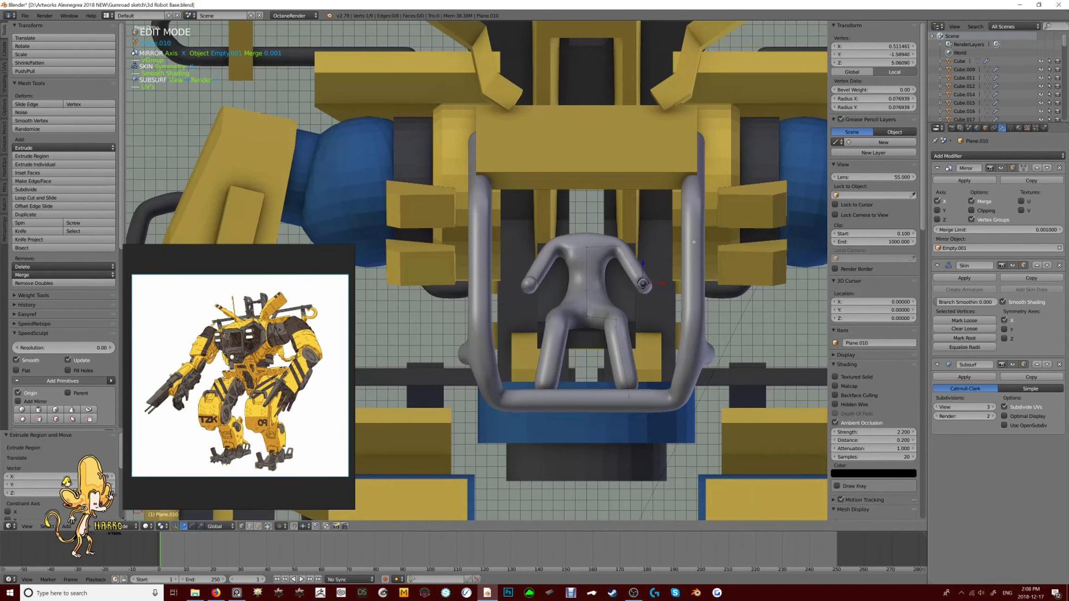
Reposition the pilot's points in side view and complete the seated figure with a head
middle_click_drag(661, 244, 687, 234)
key("KP_3")
key("g")
left_click(693, 233)
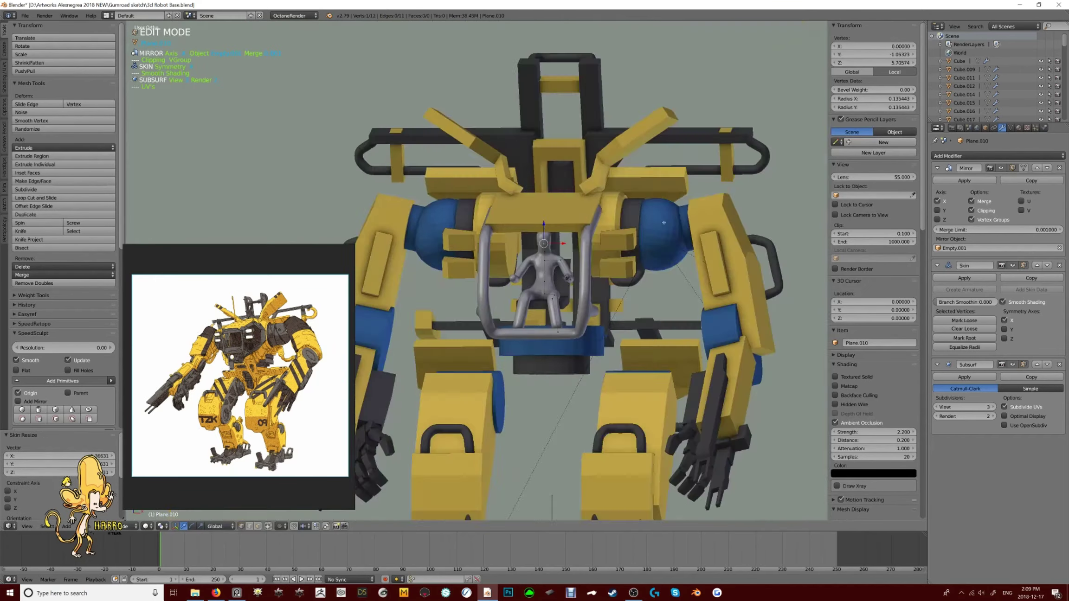
Examine the seated pilot in the cockpit close up and against the whole mech
scroll(574, 237, "down", 3)
mouse_move(575, 236)
middle_mouse_down()
mouse_move(585, 218)
mouse_move(571, 223)
mouse_move(586, 252)
mouse_move(548, 260)
mouse_move(556, 278)
mouse_move(571, 250)
middle_mouse_up()
scroll(585, 218, "up", 4)
key("Tab")
right_click(581, 214)
scroll(580, 213, "down", 1)
scroll(560, 240, "down", 2)
scroll(586, 251, "down", 2)
Extend the cockpit's bar frame with lower side bars that run back past the pilot toward the torso
right_click(537, 266)
key("Tab")
scroll(537, 265, "up", 3)
middle_click_drag(646, 291, 627, 283)
key("e")
left_click(639, 299)
key("ctrl+z")
key("KP_1")
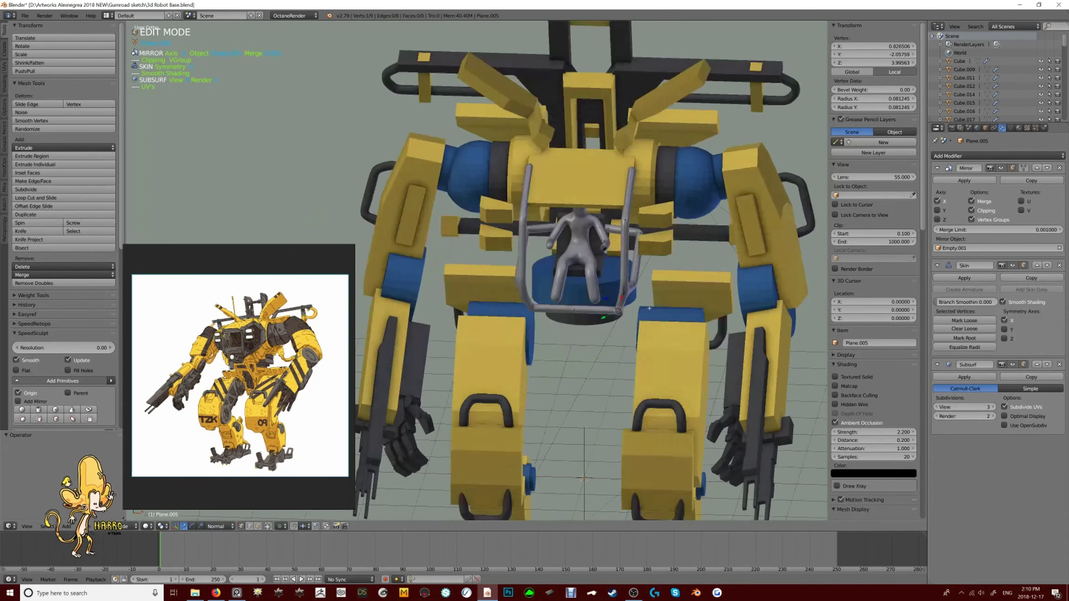
scroll(649, 278, "down", 3)
scroll(666, 255, "up", 2)
key("Tab")
scroll(666, 256, "down", 2)
middle_click_drag(666, 256, 528, 288)
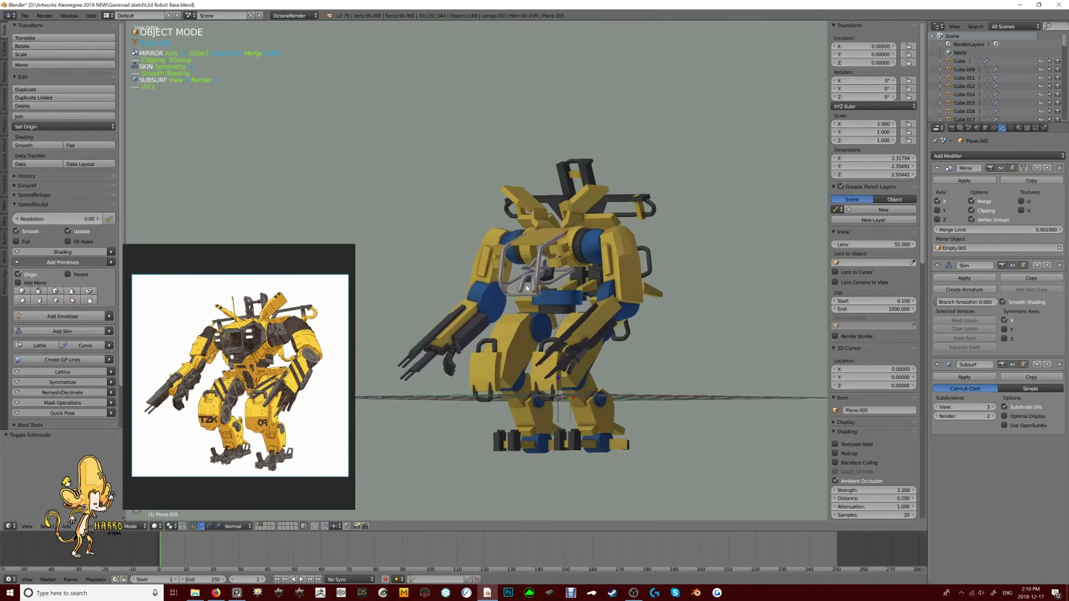
Scale the tall dark beams on the mech's back along X
right_click(612, 306)
scroll(650, 307, "up", 2)
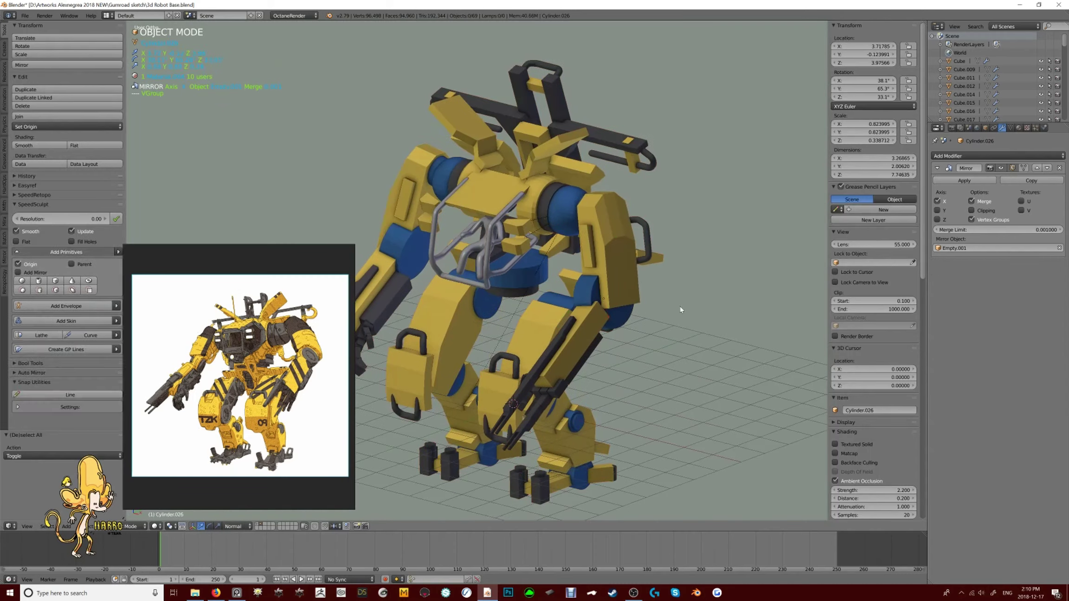
key("Tab")
key("a")
key("Tab")
middle_click_drag(671, 338, 632, 282)
right_click(504, 267)
scroll(503, 266, "up", 4)
scroll(632, 281, "down", 3)
scroll(574, 143, "down", 2)
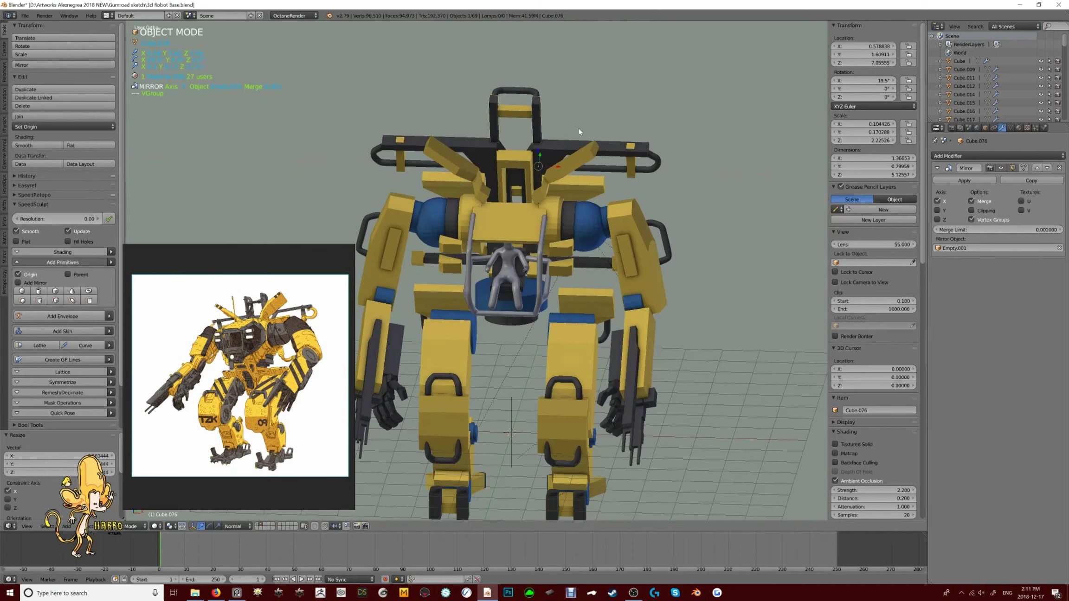
middle_click_drag(693, 202, 534, 105)
Inspect the dark tubular handles on the mech's back in side and front view
key("KP_3")
right_click(622, 90)
key("Tab")
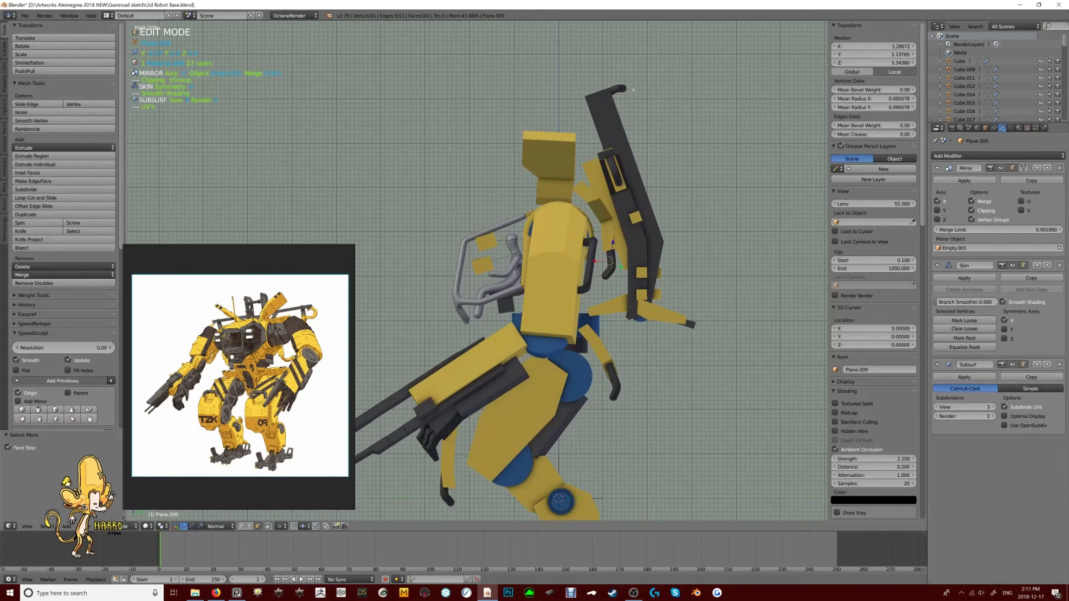
key("Tab")
middle_click_drag(673, 127, 534, 286)
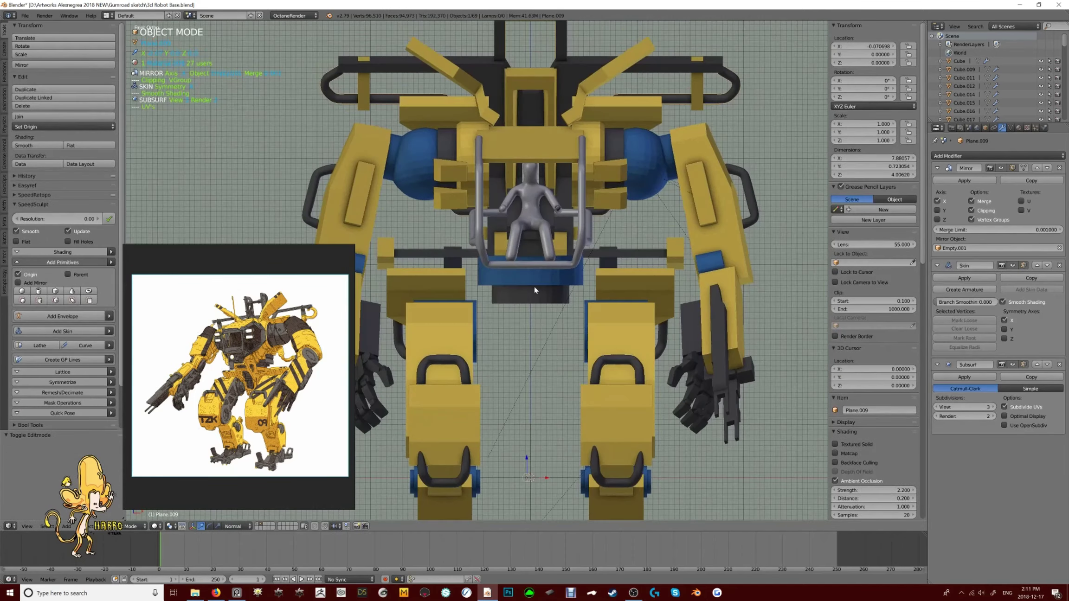
Place a small copy of the dark waist cylinder, rotated 90° on X, in front of the waist below the cockpit frame
right_click(534, 286)
scroll(662, 263, "up", 3)
key("KP_3")
key("KP_1")
scroll(520, 272, "up", 2)
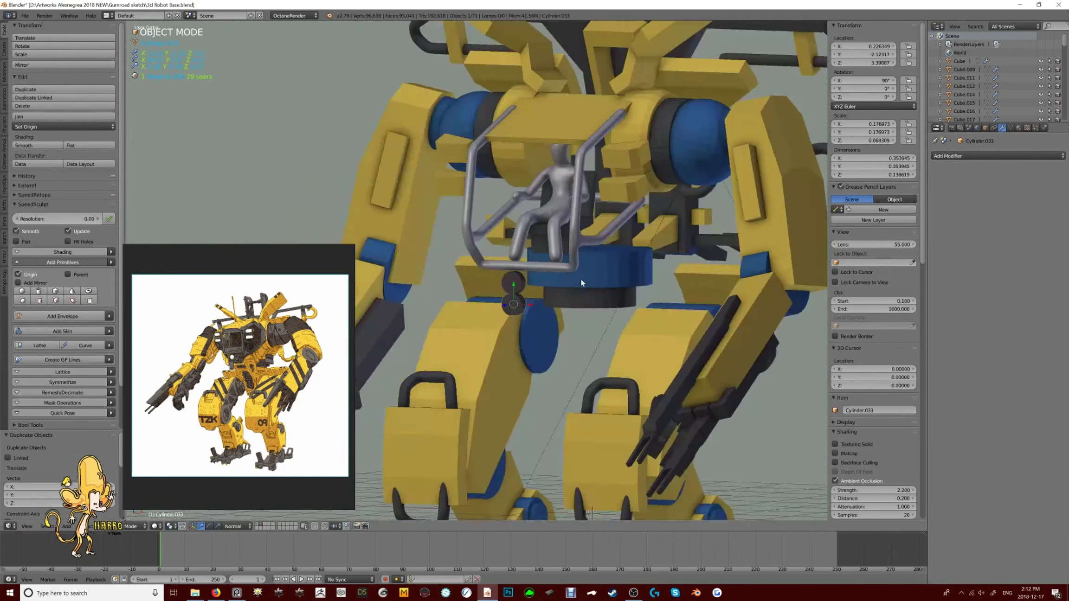
Arrange a second small dark cylinder as an upright mount beneath the forward-facing one under the cockpit
key("KP_3")
key("shift+d")
left_click(520, 272)
key("KP_1")
right_click(532, 274)
middle_click_drag(531, 275, 607, 224)
scroll(596, 196, "up", 2)
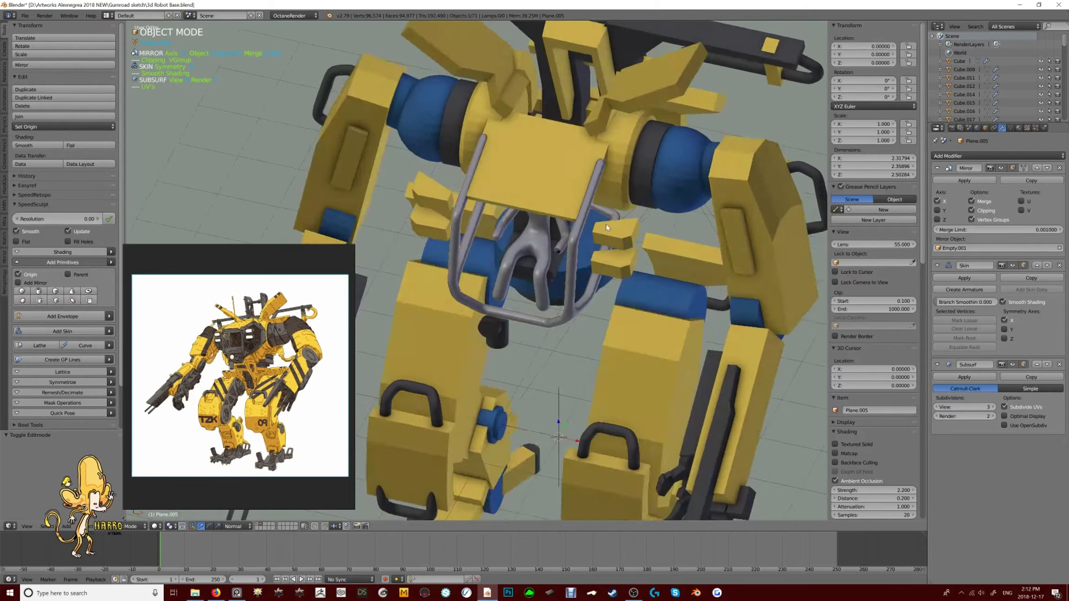
Extrude outer side loops on the cockpit's bar frame, running outward, upward and back to the upper bars
right_click(607, 224)
key("Tab")
middle_click_drag(580, 295, 613, 215)
key("e")
key("x")
left_click(589, 278)
key("e")
left_click(613, 215)
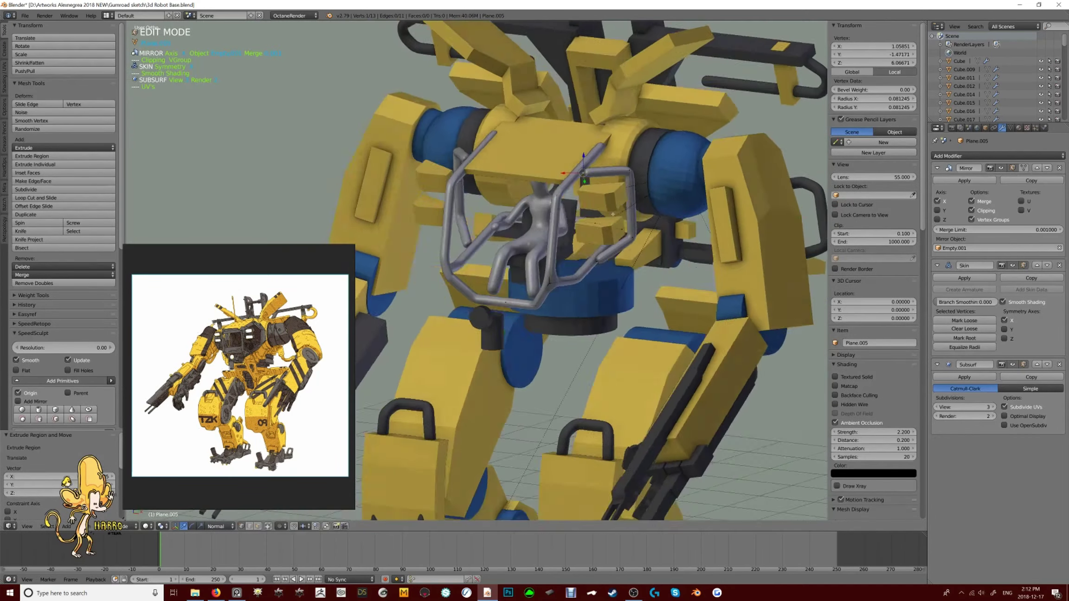
key("KP_3")
key("s")
left_click(583, 240)
key("Tab")
Add a thin yellow strip beneath the cockpit's roof plate and scale the roof plate along X
middle_click_drag(525, 227, 422, 199)
right_click(509, 181)
key("Tab")
key("e")
key("KP_1")
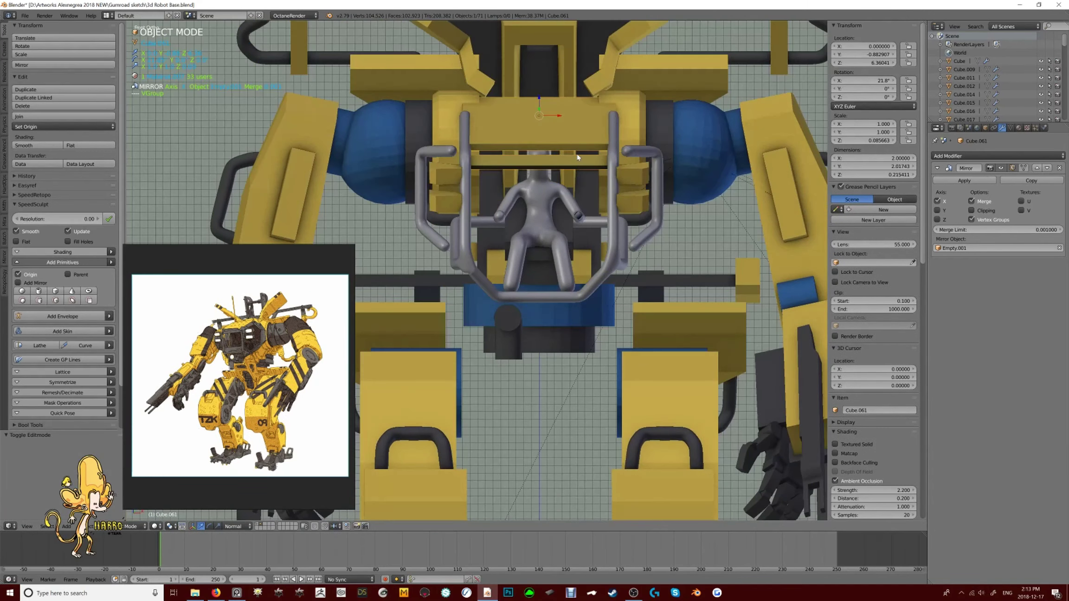
key("ctrl+KP_Add")
left_click(694, 146)
middle_click_drag(694, 147, 981, 219)
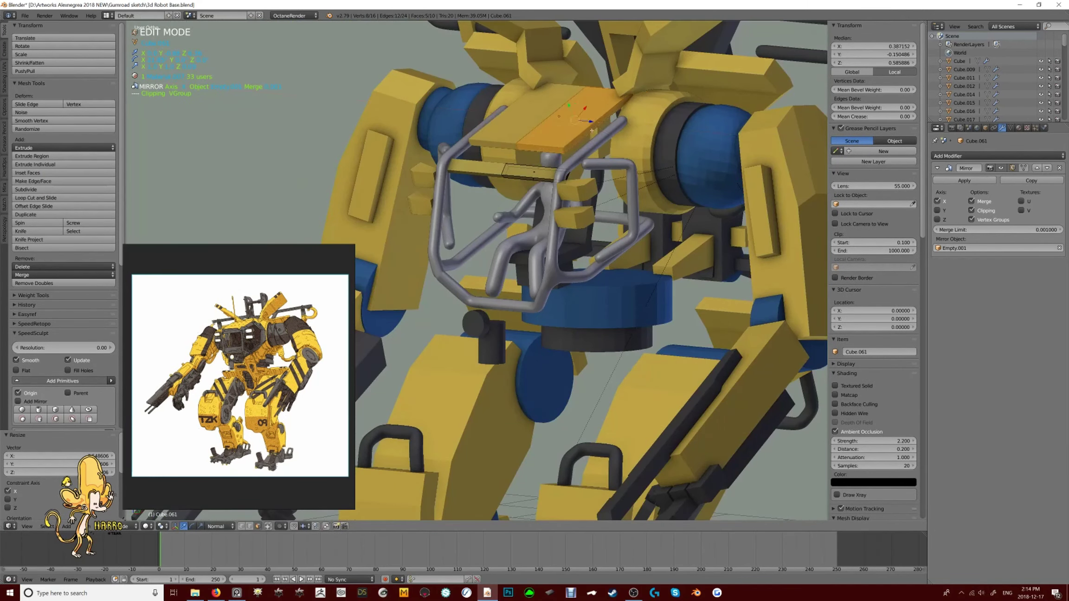
Move the thin yellow strip down to the front of the cockpit frame as a crossbar before the pilot's legs
key("a")
middle_click_drag(592, 131, 533, 260)
right_click(510, 283)
key("e")
left_click(568, 269)
key("KP_1")
scroll(533, 260, "up", 4)
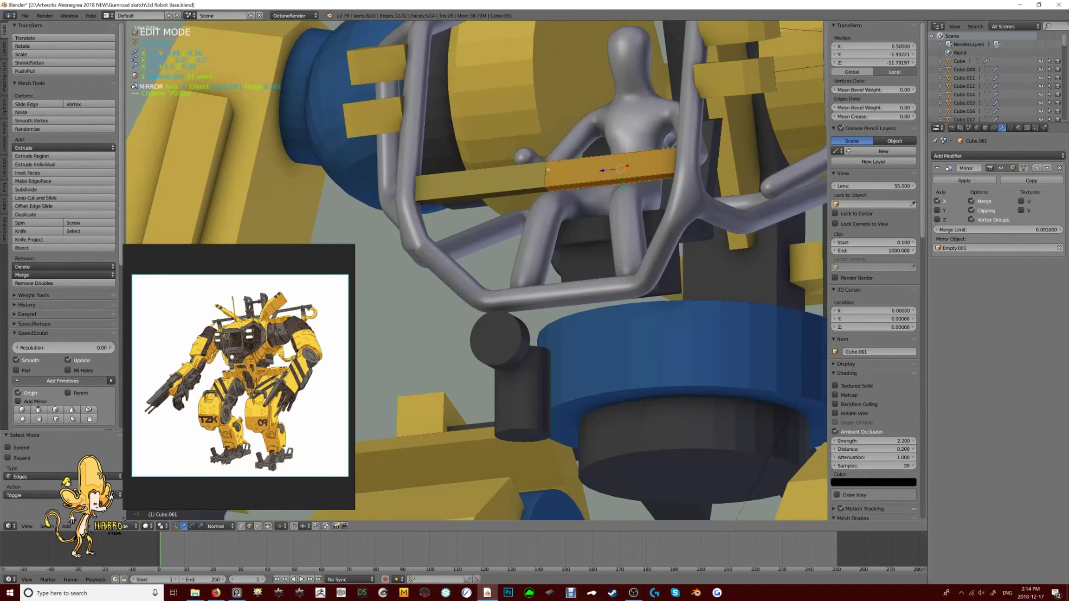
Fit the yellow crossbar against the cockpit frame's front bars in side view
key("a")
scroll(621, 168, "down", 5)
middle_click_drag(621, 168, 626, 246)
right_click(430, 217)
key("KP_3")
key("g")
right_click(429, 217)
key("Tab")
scroll(612, 265, "down", 5)
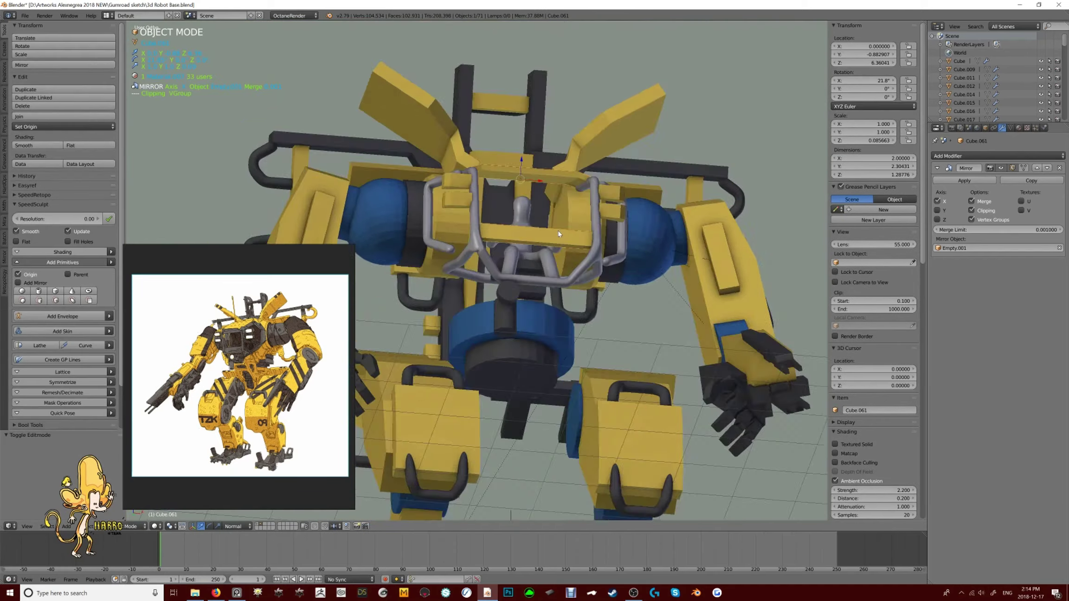
Duplicate the yellow cockpit plate and place the copy beneath the cockpit frame above the waist
scroll(558, 230, "up", 5)
right_click(409, 275)
middle_click_drag(557, 231, 511, 318)
key("KP_3")
left_click(408, 276)
scroll(528, 237, "down", 3)
scroll(528, 237, "down", 3)
scroll(528, 238, "up", 3)
right_click(510, 318)
key("Tab")
key("ctrl+KP_Add")
key("KP_1")
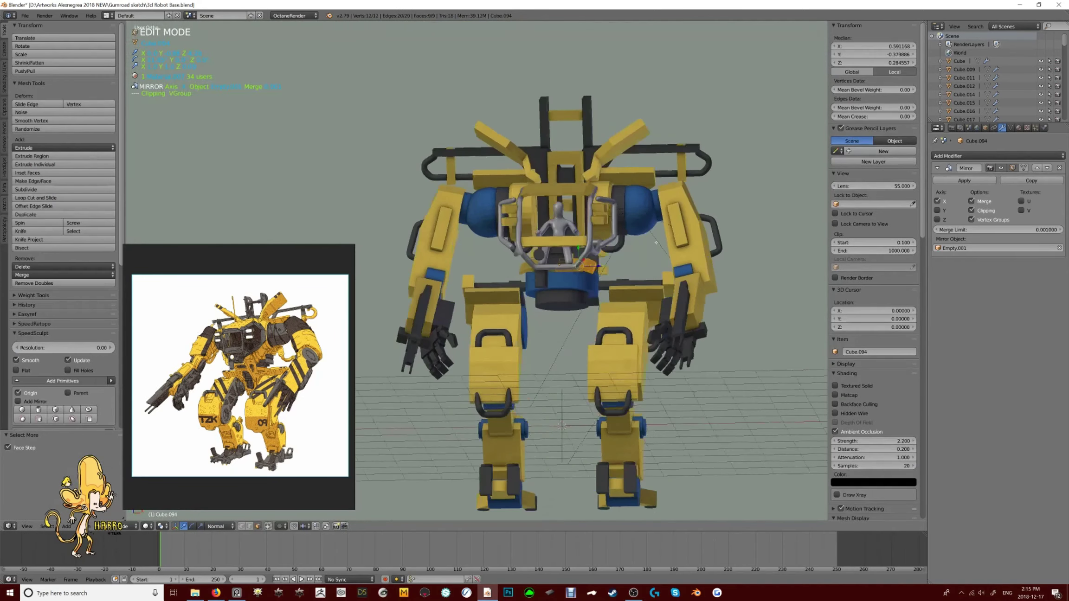
Shape the copied plate into a thin, tilted floor panel under the pilot's seat
scroll(668, 275, "up", 4)
key("a")
middle_click_drag(638, 261, 730, 287)
scroll(729, 287, "up", 2)
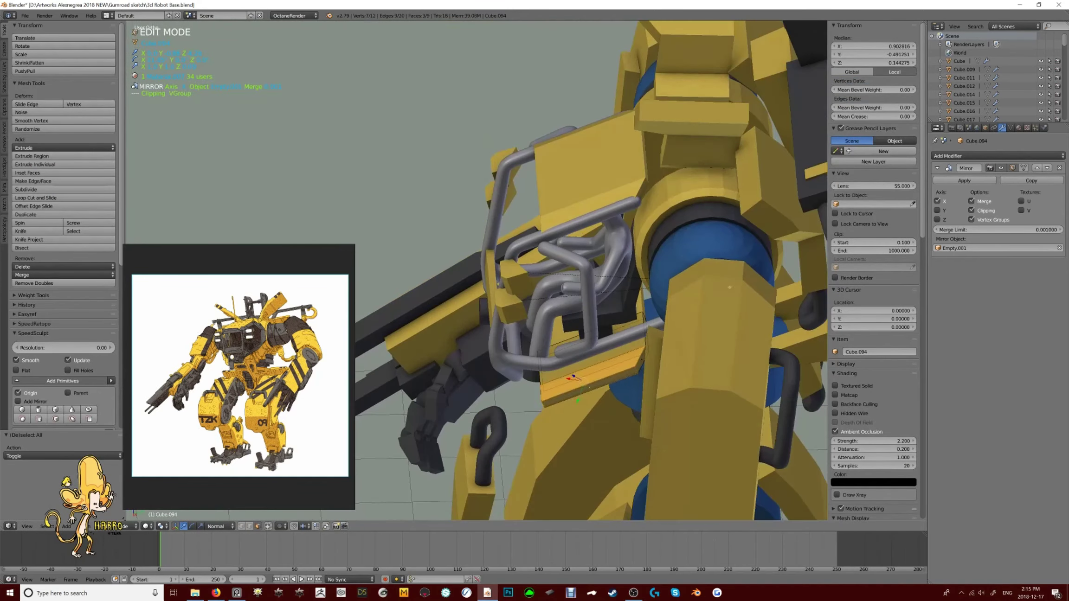
key("KP_3")
key("Tab")
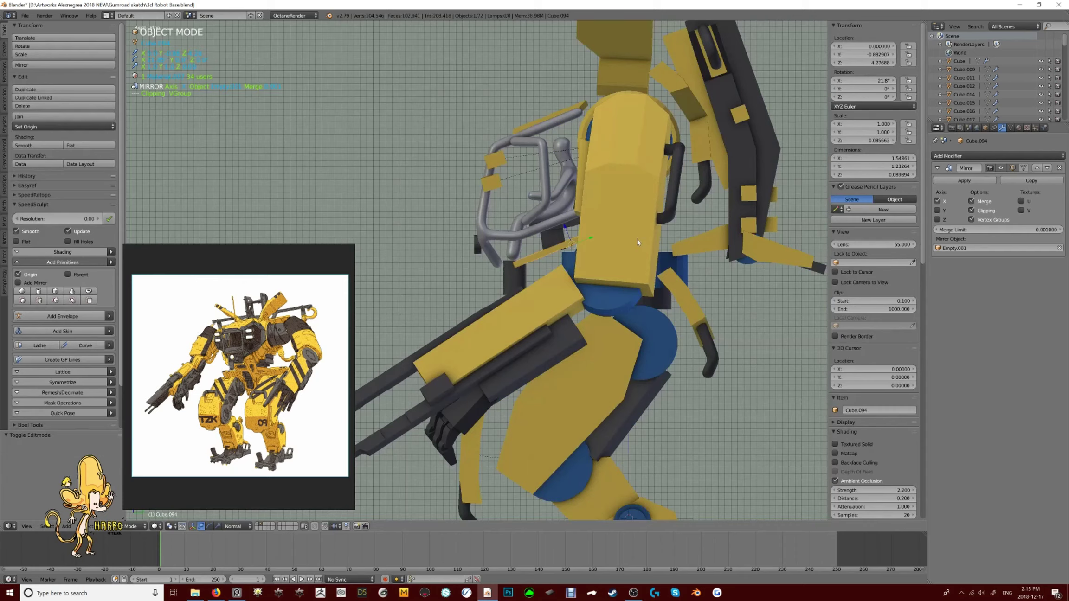
middle_click_drag(570, 247, 557, 297)
Build the floor panel down into a tapered yellow pelvis block in front of the waist
key("Tab")
key("2")
key("Tab")
key("KP_1")
scroll(549, 279, "up", 4)
key("KP_1")
scroll(597, 365, "down", 5)
middle_click_drag(597, 365, 557, 263)
key("Tab")
scroll(533, 279, "up", 3)
key("ctrl+Tab")
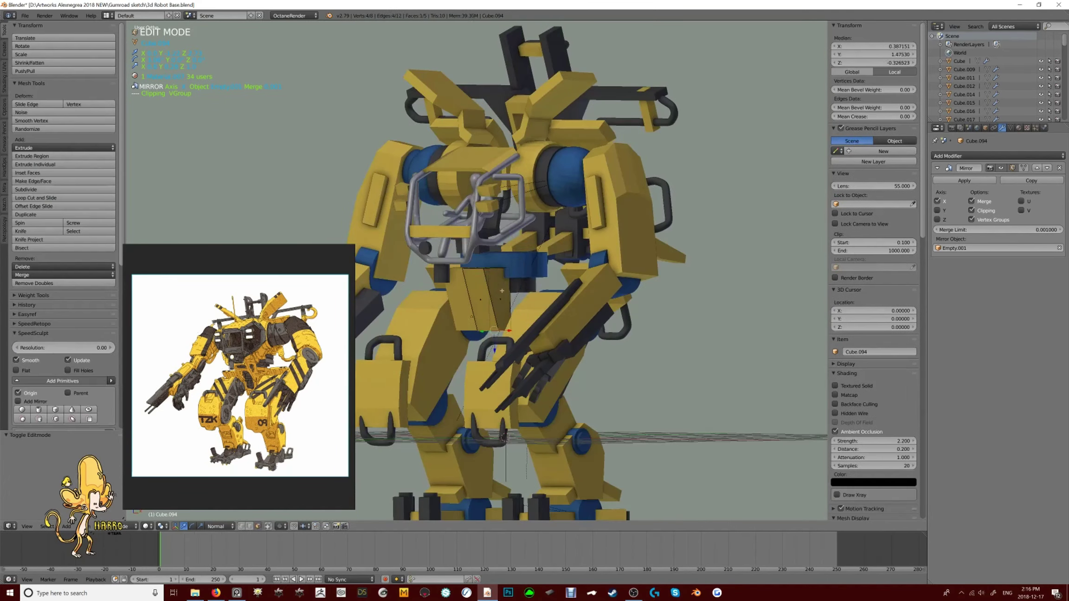
Add angled yellow side panels beside the cockpit's lower bars and position their points in side view
key("KP_3")
key("KP_1")
key("KP_3")
scroll(538, 242, "up", 4)
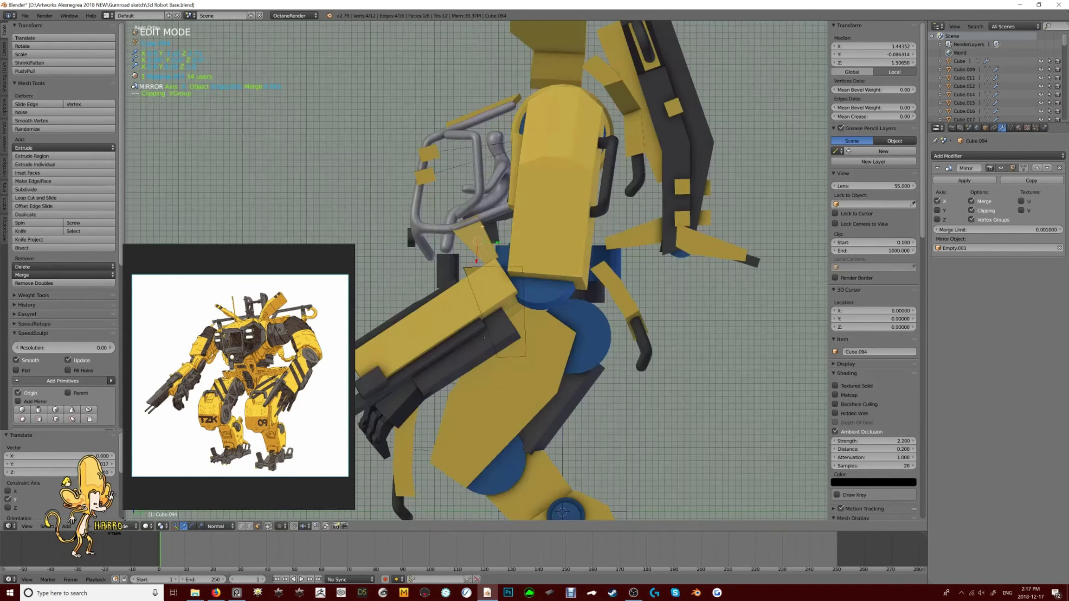
left_click(563, 511)
mouse_move(563, 512)
middle_mouse_down()
mouse_move(515, 492)
mouse_move(561, 509)
middle_mouse_up()
scroll(516, 177, "down", 5)
key("Tab")
Remove the outer side loops from the cockpit's bar frame
right_click(517, 210)
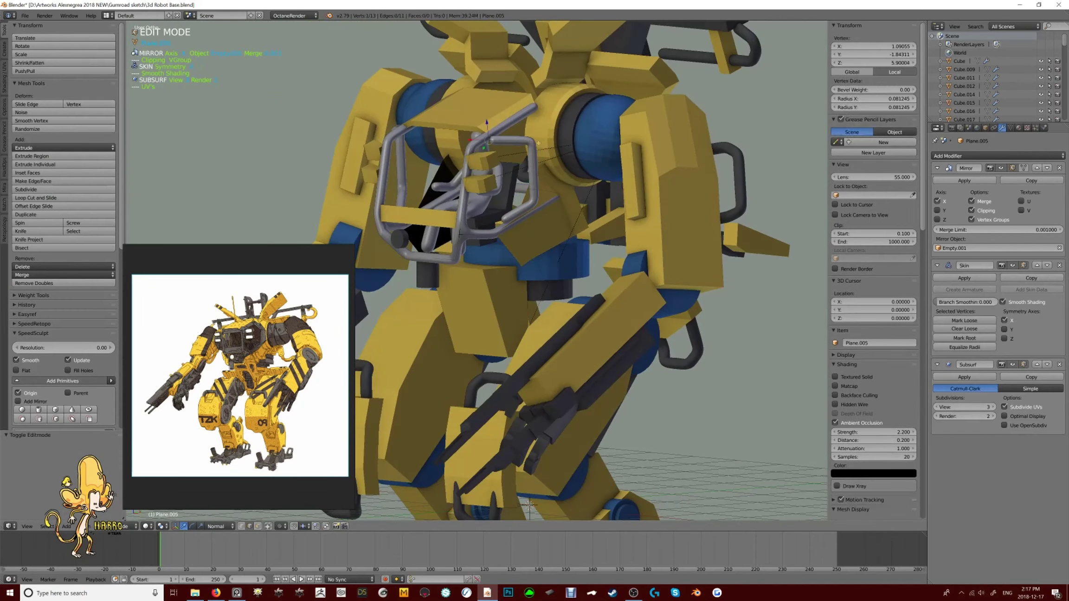
scroll(516, 210, "down", 2)
key("ctrl+z")
key("ctrl+z")
scroll(508, 195, "up", 4)
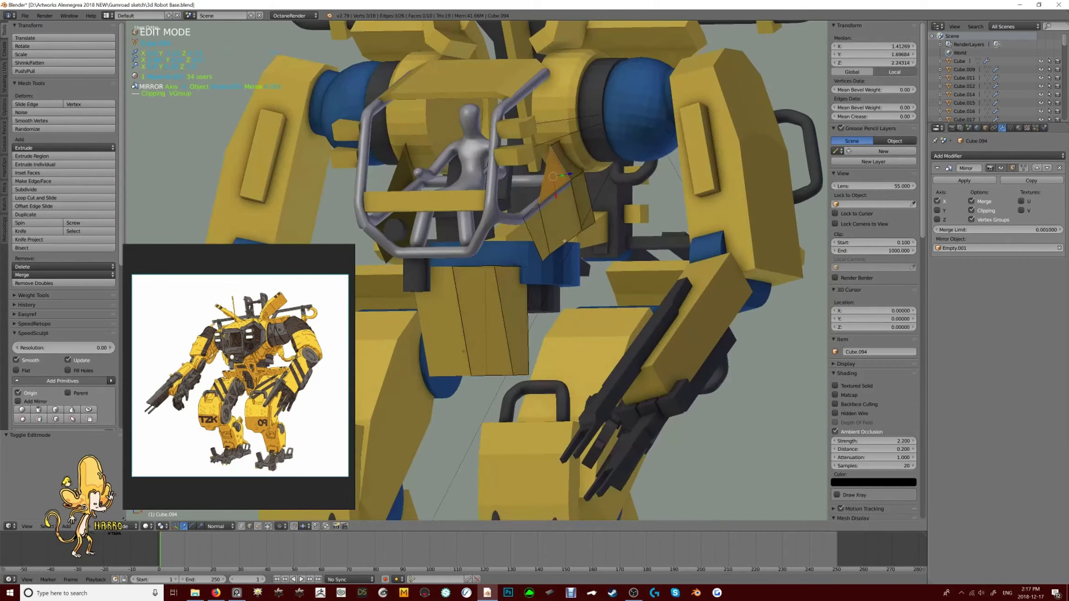
Extend the yellow side panels upward beside the pilot, checking their shape in front and side view
key("KP_1")
key("KP_3")
middle_click_drag(487, 234, 500, 191)
key("Tab")
key("KP_1")
scroll(500, 191, "up", 2)
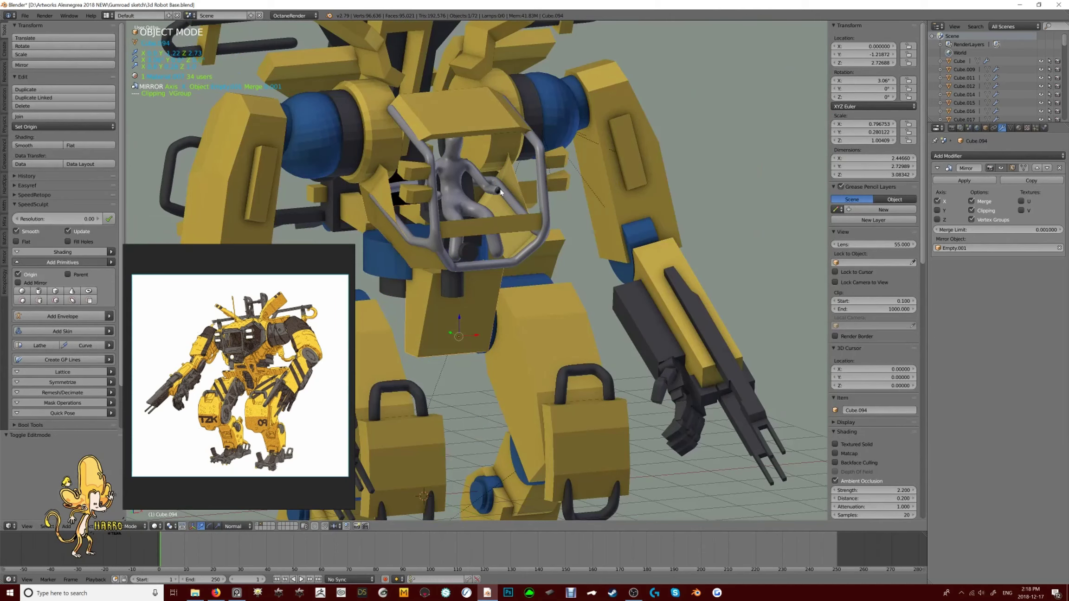
Move an upper edge of the yellow side panel closer to the shoulder beside the cockpit
scroll(501, 191, "down", 5)
middle_click_drag(501, 191, 450, 200)
scroll(468, 195, "up", 5)
key("Tab")
scroll(476, 269, "down", 5)
middle_click_drag(475, 270, 511, 260)
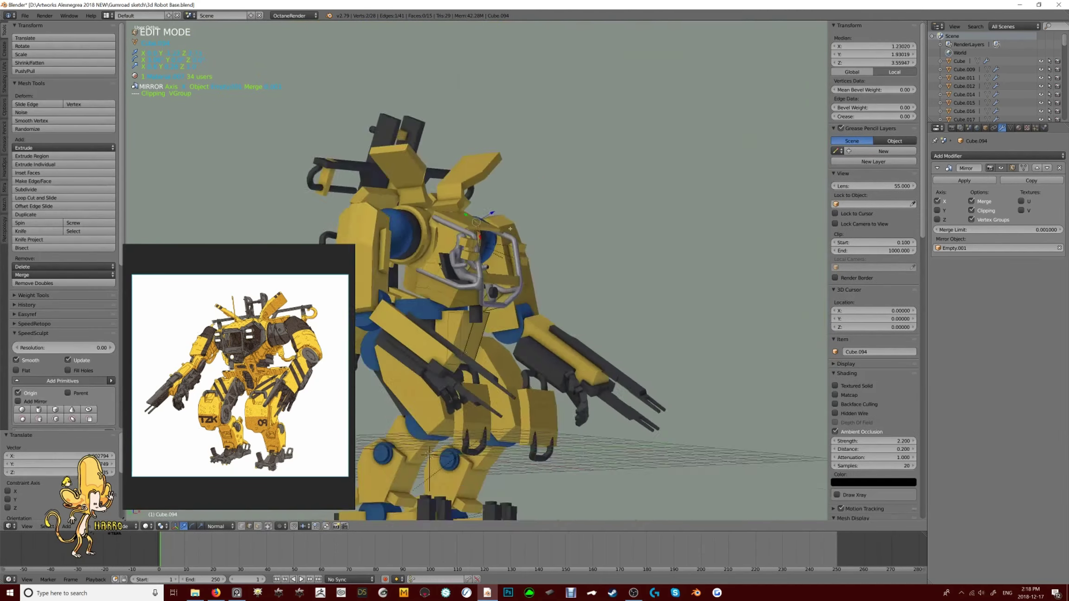
key("Tab")
Isolate the cockpit, pilot, torso cylinders and waist in local view and open the yellow hull panels for editing from behind
middle_click_drag(492, 218, 559, 253)
scroll(516, 317, "down", 5)
scroll(547, 297, "up", 6)
key("Tab")
key("Tab")
right_click(559, 253)
right_click(559, 250)
key("KP_Divide")
middle_click_drag(584, 319, 426, 290)
key("Tab")
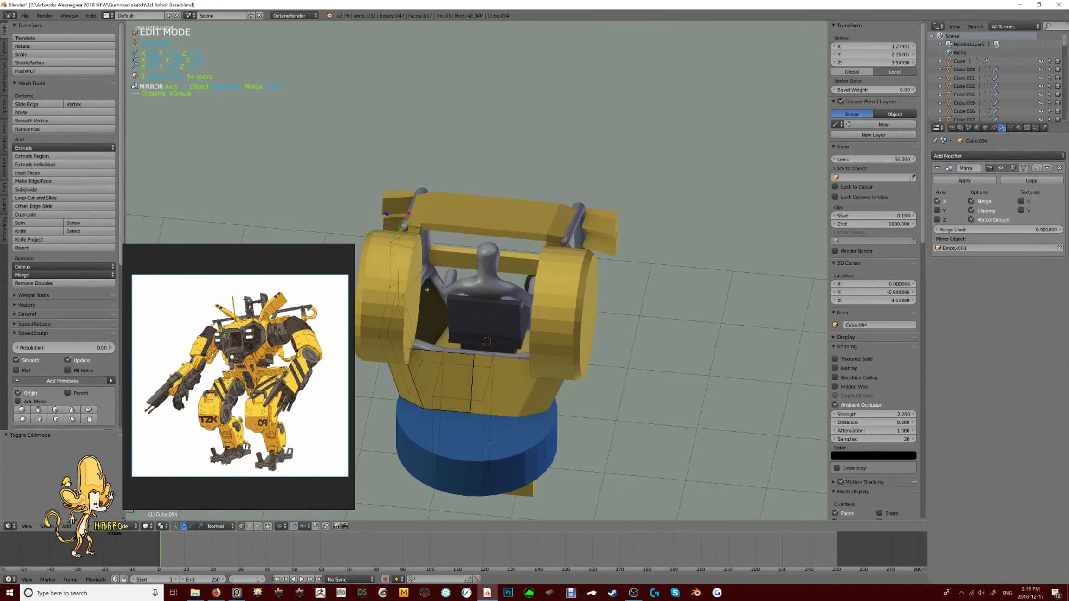
Extend the yellow hull across the back between the torso cylinders and add a loop cut to it
left_click(467, 241)
middle_click_drag(466, 242, 524, 325)
key("ctrl+z")
scroll(543, 216, "down", 3)
middle_click_drag(543, 216, 301, 241)
scroll(585, 315, "up", 4)
key("ctrl+r")
left_click(585, 315)
middle_click_drag(599, 337, 622, 376)
key("Tab")
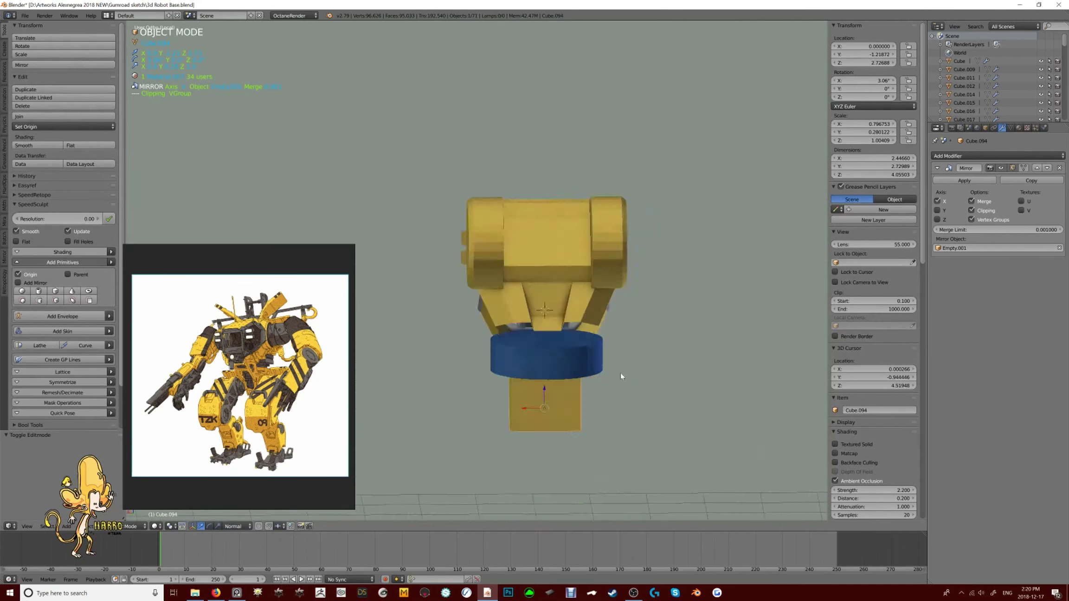
Reshape the yellow hull panels around the torso cylinder in side view, scaling the selected geometry along X
middle_click_drag(546, 216, 601, 187)
right_click(608, 288)
right_click(420, 234)
key("Tab")
middle_click_drag(419, 234, 470, 232)
key("ctrl+KP_3")
scroll(511, 279, "up", 3)
key("s")
key("x")
left_click(545, 262)
key("ctrl+KP_Add")
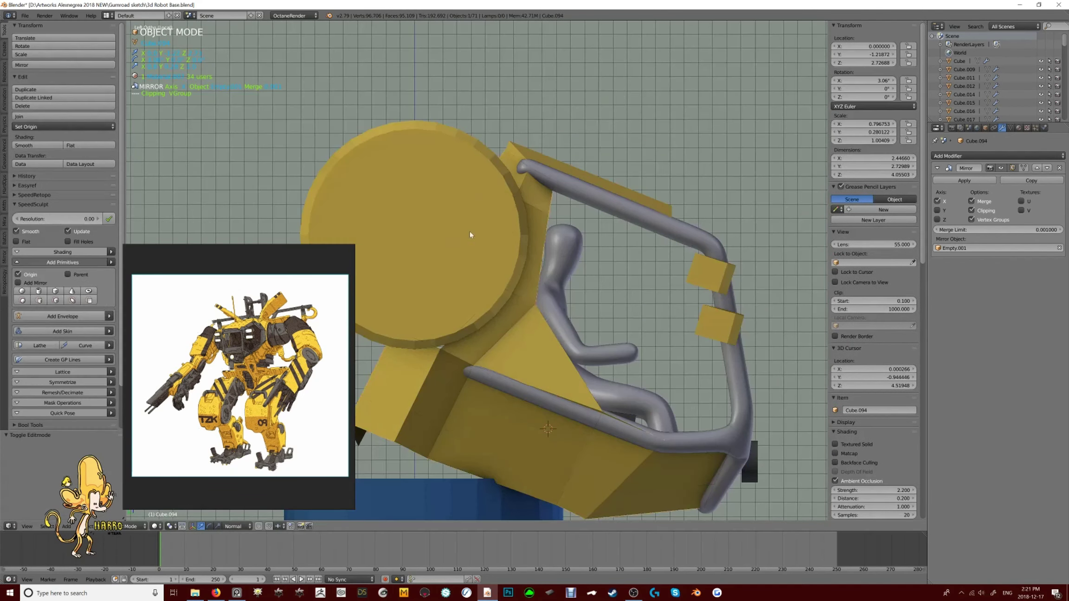
key("ctrl+KP_3")
key("Tab")
scroll(437, 270, "down", 5)
middle_click_drag(437, 271, 580, 242)
Select the front strip of the cockpit roof and give the roof and crossbar mesh the dark Material.006
right_click(564, 205)
key("Tab")
key("3")
scroll(591, 276, "up", 3)
middle_click_drag(574, 281, 546, 222)
key("Tab")
key("Tab")
key("KP_1")
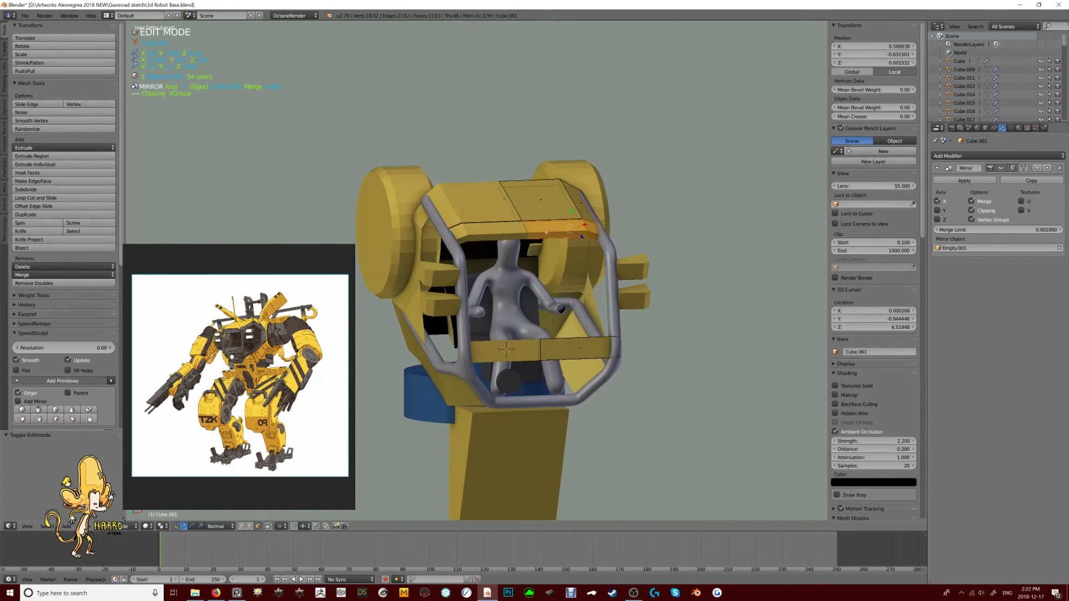
key("ctrl+KP_Add")
key("KP_Add")
left_click(941, 194)
left_click(960, 252)
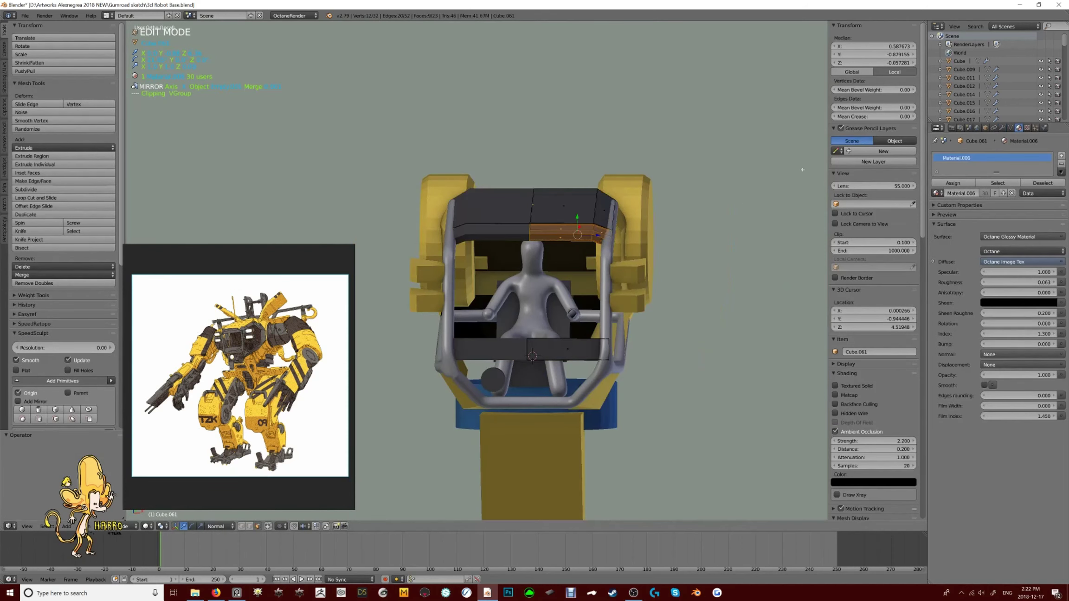
Split the roof's front strip off as its own dark part and return the roof and crossbar to yellow
key("Tab")
key("Tab")
key("Tab")
middle_click_drag(673, 279, 627, 302)
right_click(580, 213)
middle_click_drag(580, 213, 608, 312)
key("a")
scroll(655, 230, "down", 2)
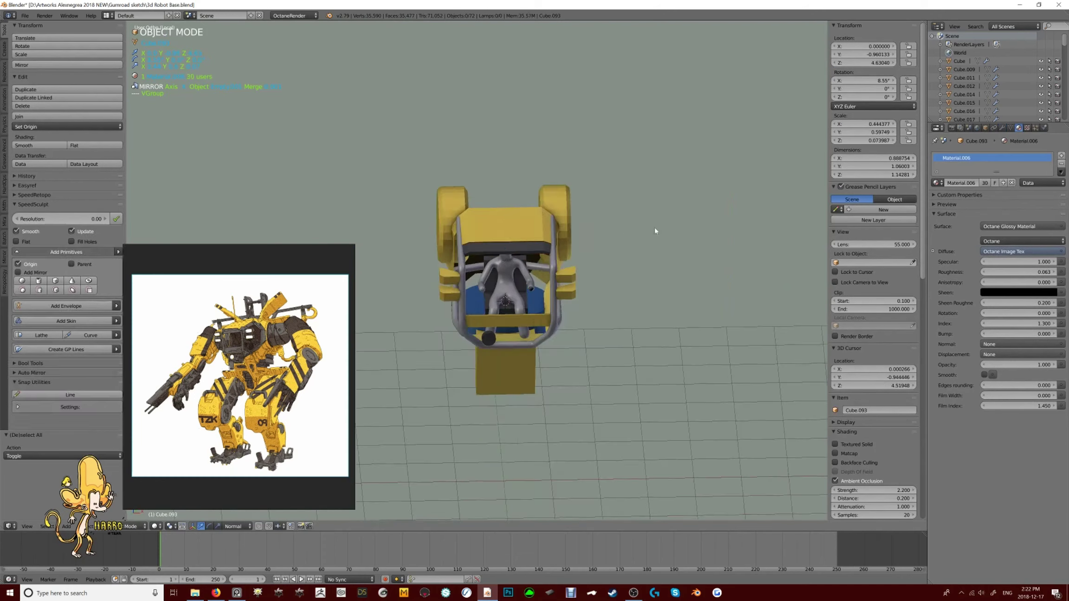
Apply the dark Material.006 to the cockpit's side blocks, the separated crossbar and the bar frame
middle_click_drag(655, 231, 577, 239)
right_click(577, 238)
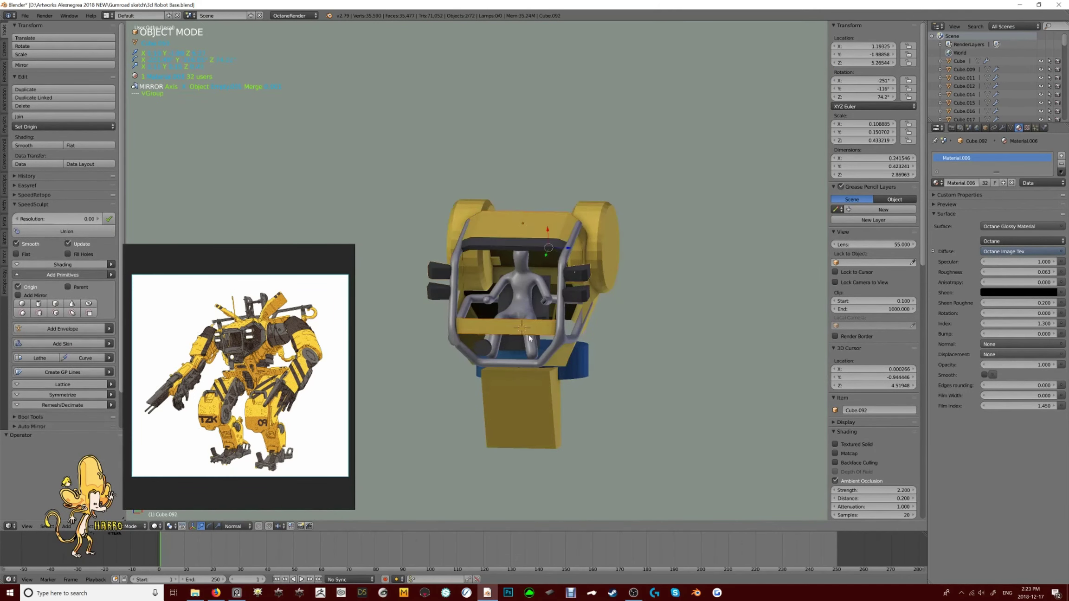
key("Tab")
key("Tab")
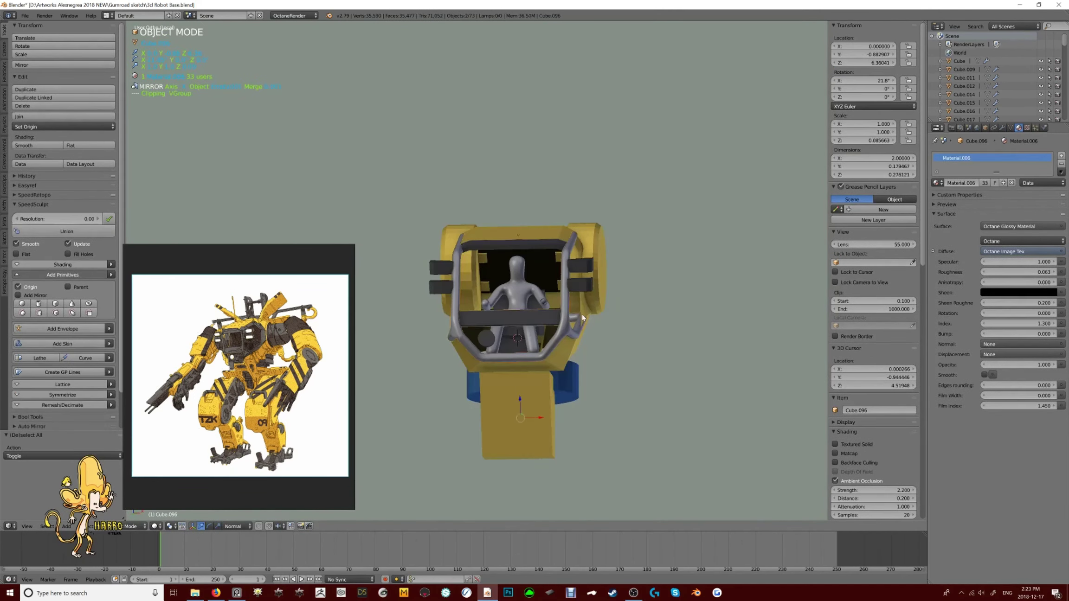
key("a")
middle_click_drag(583, 318, 611, 302)
Inset the outer cap face of the yellow torso cylinder
right_click(608, 234)
scroll(607, 234, "up", 4)
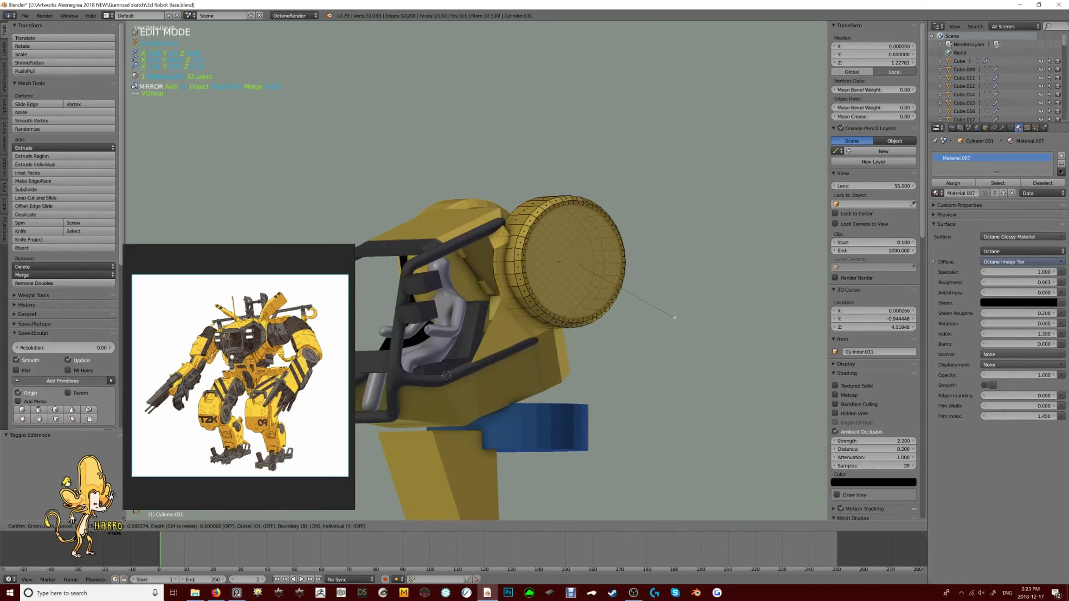
middle_click_drag(608, 234, 610, 277)
key("Tab")
key("Tab")
Open the bar frame's mesh and leave local view to check the cockpit against the whole mech
right_click(548, 352)
key("Tab")
scroll(547, 353, "down", 3)
middle_click_drag(548, 353, 658, 263)
key("KP_3")
key("KP_Divide")
key("shift+c")
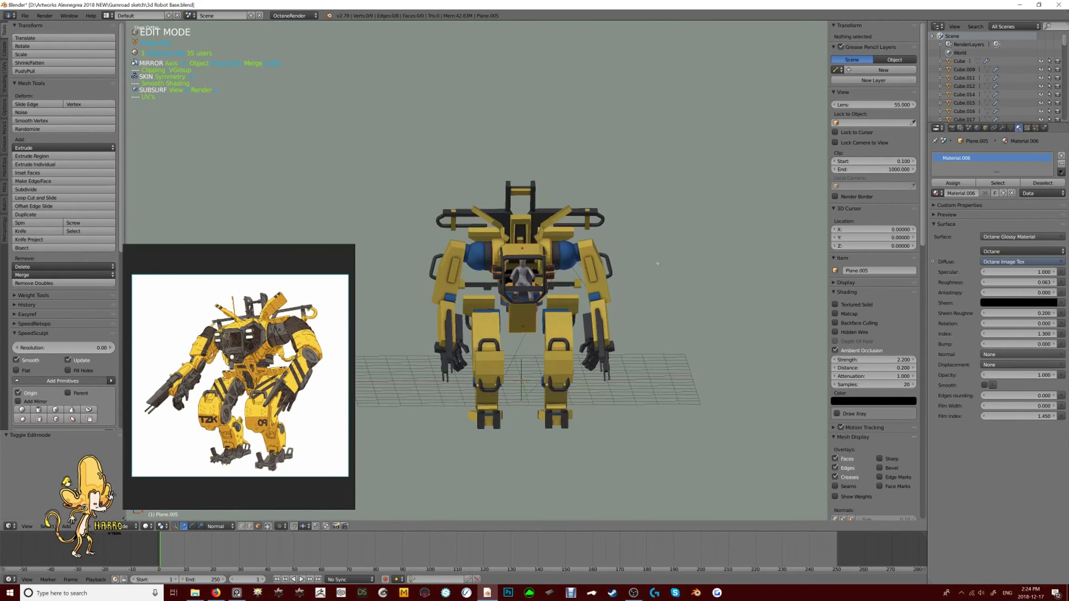
key("Tab")
Separate the waist block below the cockpit from the yellow hull and apply its rotation and scale
scroll(583, 277, "up", 3)
right_click(570, 358)
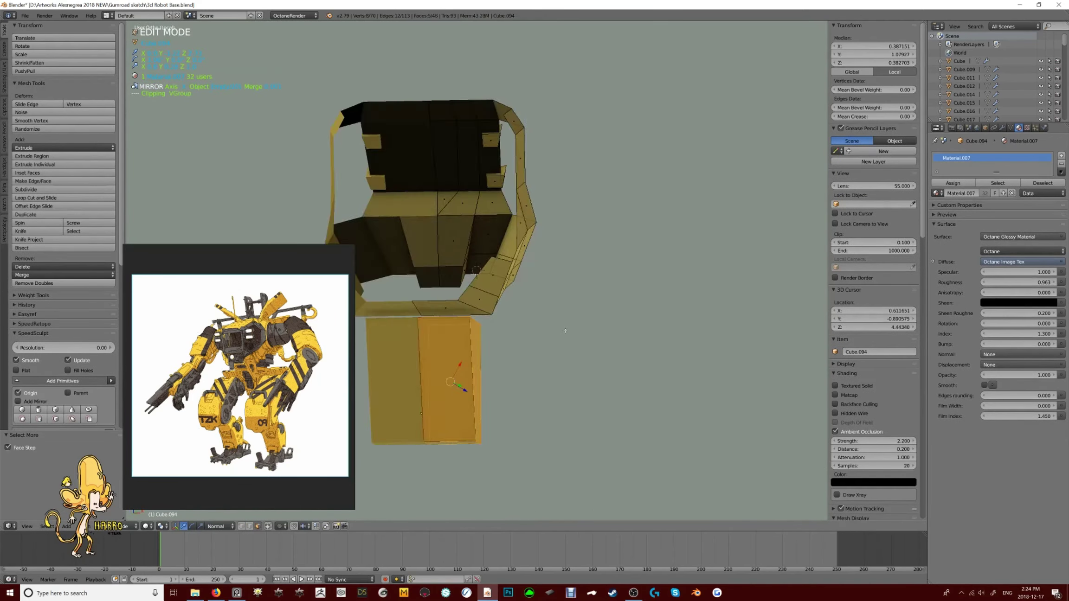
middle_click_drag(557, 353, 571, 358)
scroll(571, 358, "up", 2)
key("KP_Divide")
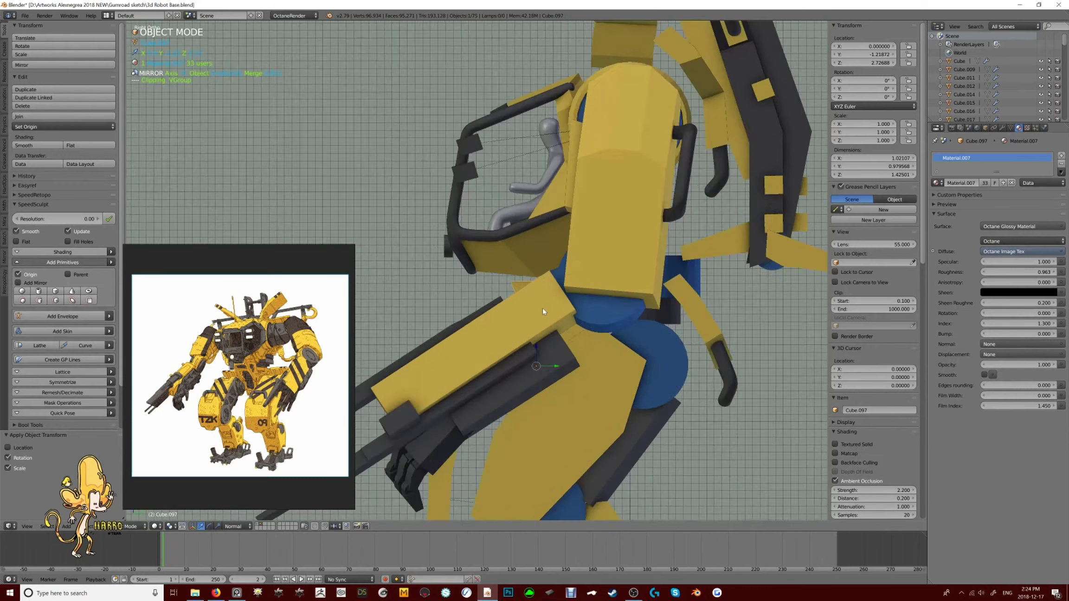
Try to cut an angular opening through the side of the isolated waist block with a Box Cutter ngon
key("KP_3")
key("Right")
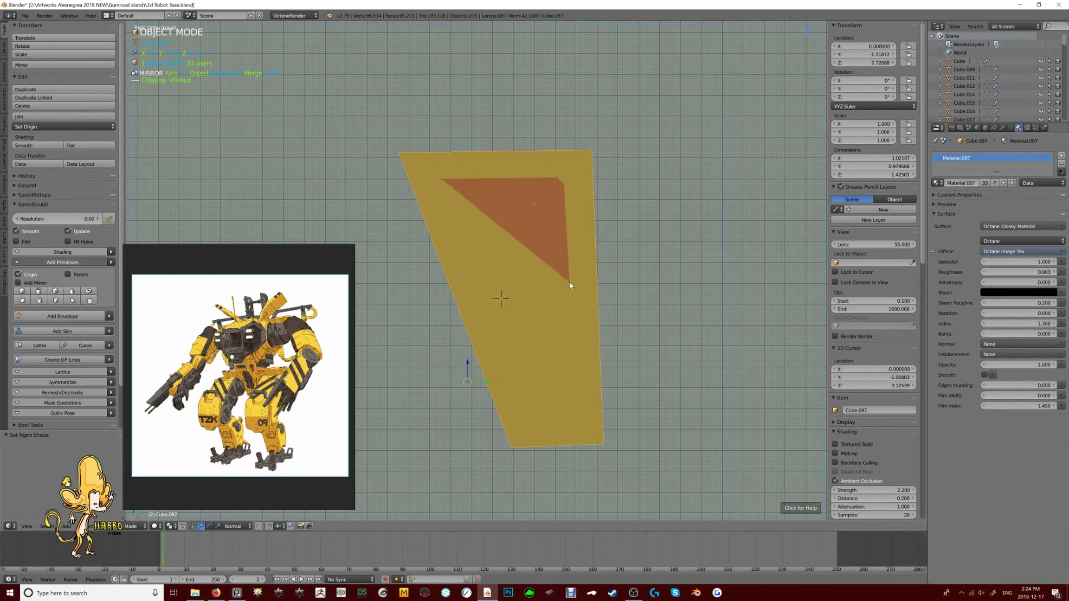
middle_click_drag(692, 211, 527, 228)
key("ctrl+z")
key("ctrl+z")
key("ctrl+z")
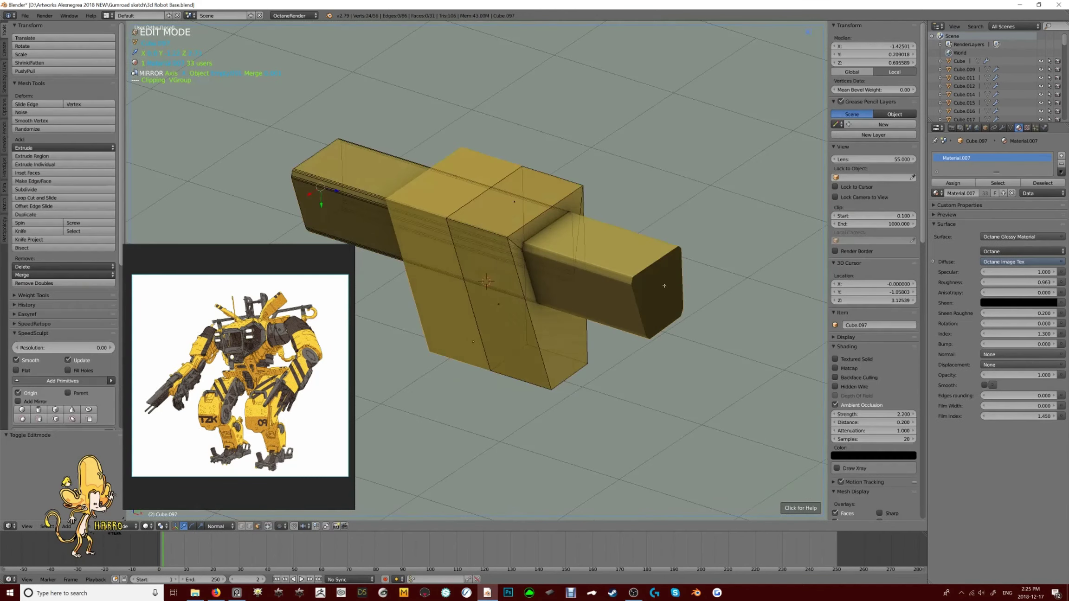
Draw a four-sided cutter with rounded corners through the upper waist block in side view, about 1.64 wide
key("KP_3")
key("a")
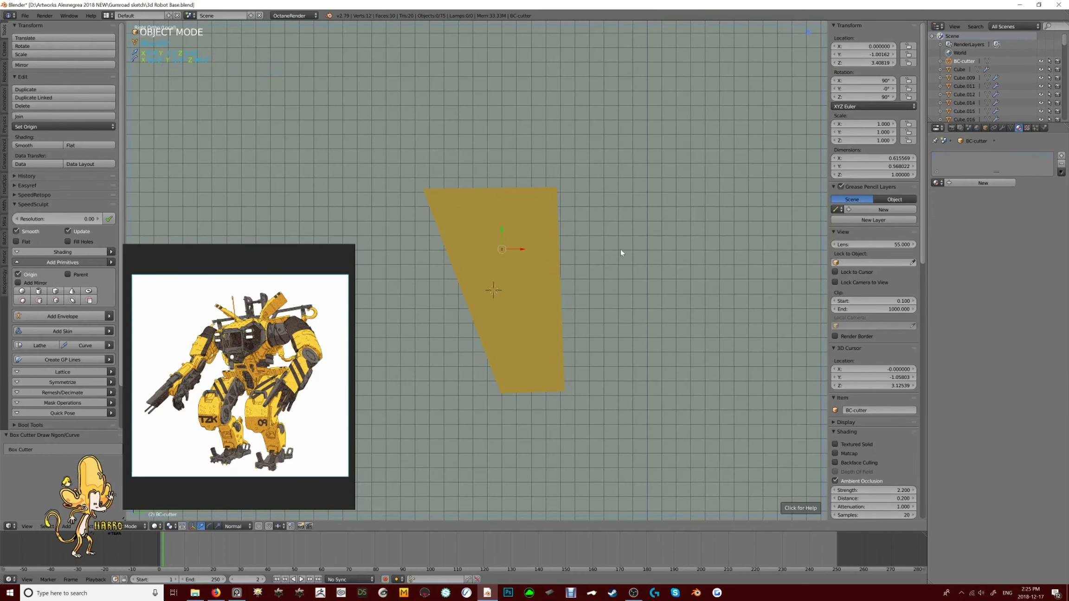
middle_click_drag(585, 251, 442, 299)
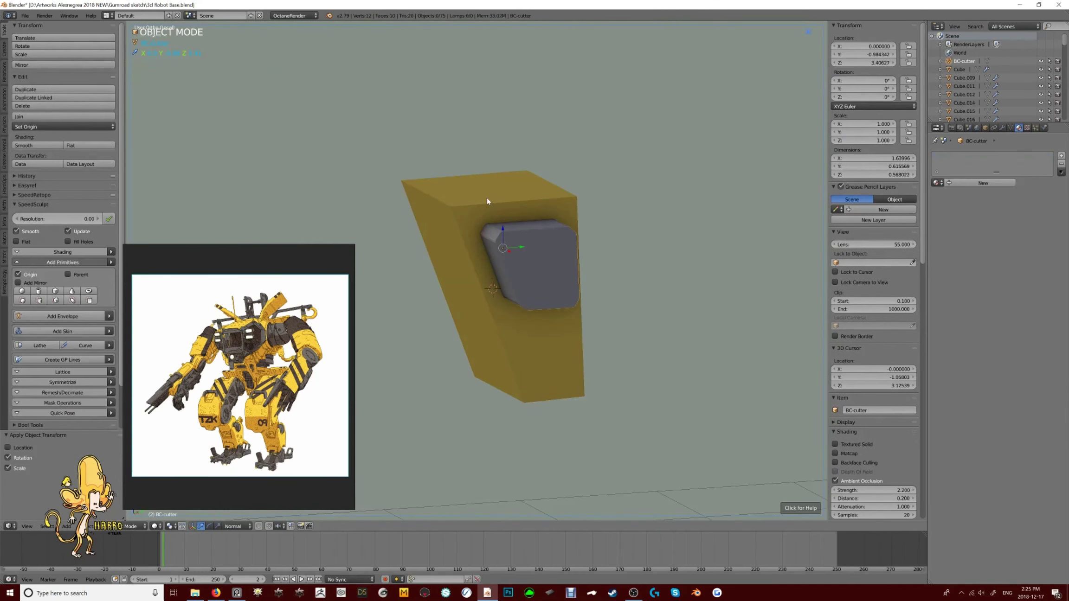
left_click(487, 203)
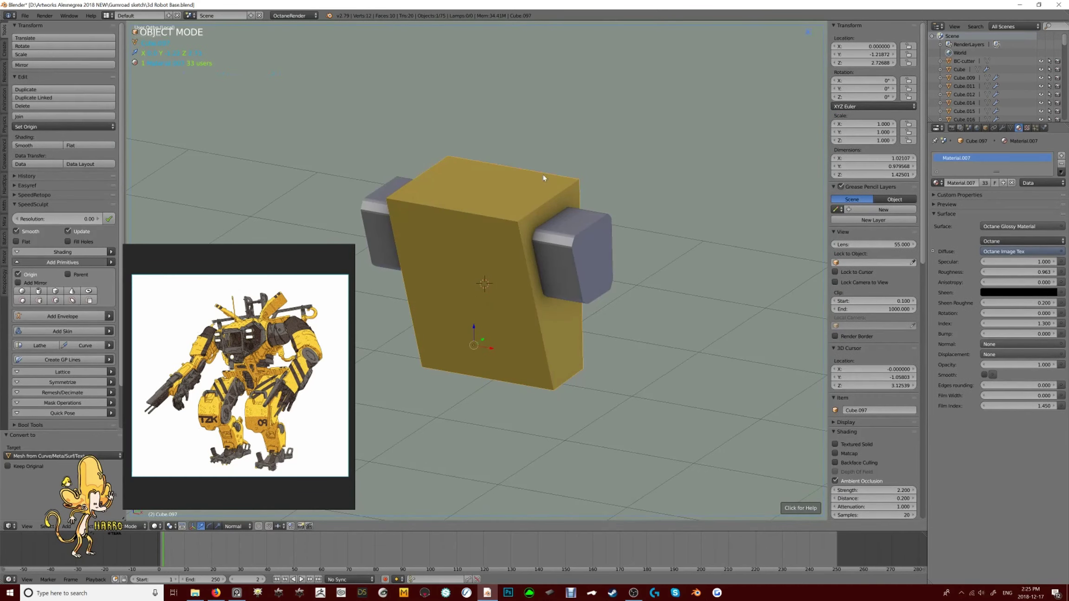
Bevel the waist block's upper front edge and cut away its lower front with a Box Cutter ngon
key("KP_3")
key("Tab")
key("ctrl+b")
key("Tab")
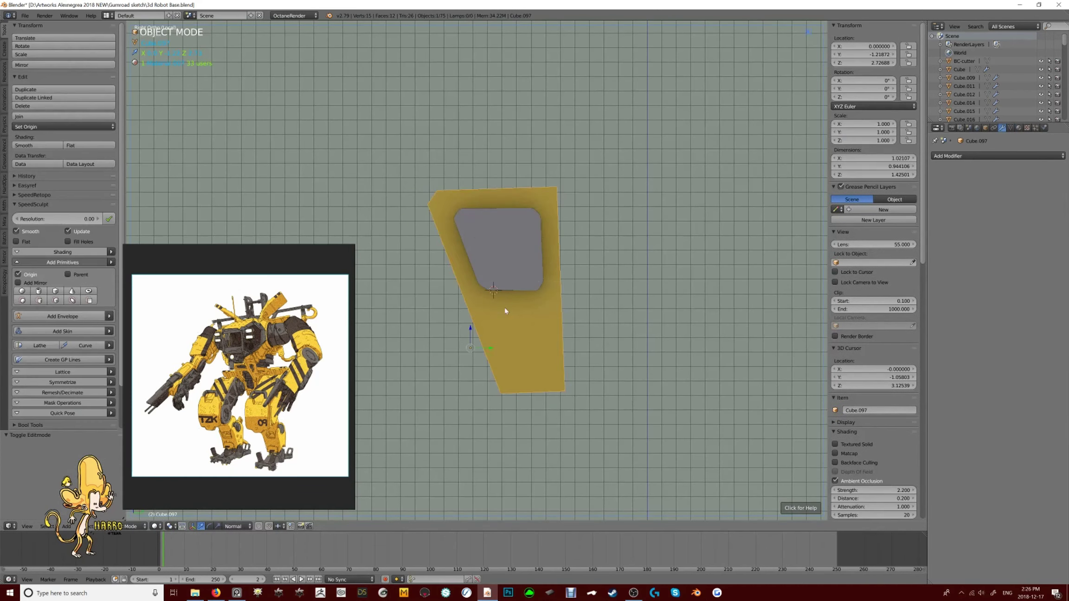
left_click(488, 453)
key("KP_1")
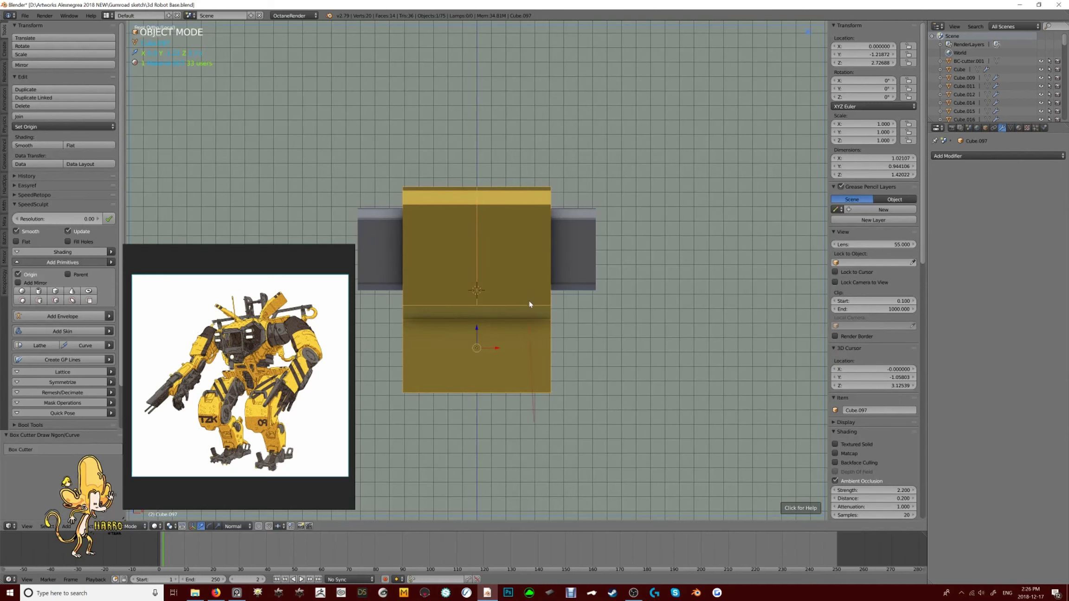
Subtract the cutters from the waist block to open its side windows and the gap between two tapered legs
key("ctrl+KP_Subtract")
middle_click_drag(648, 388, 438, 233)
key("KP_1")
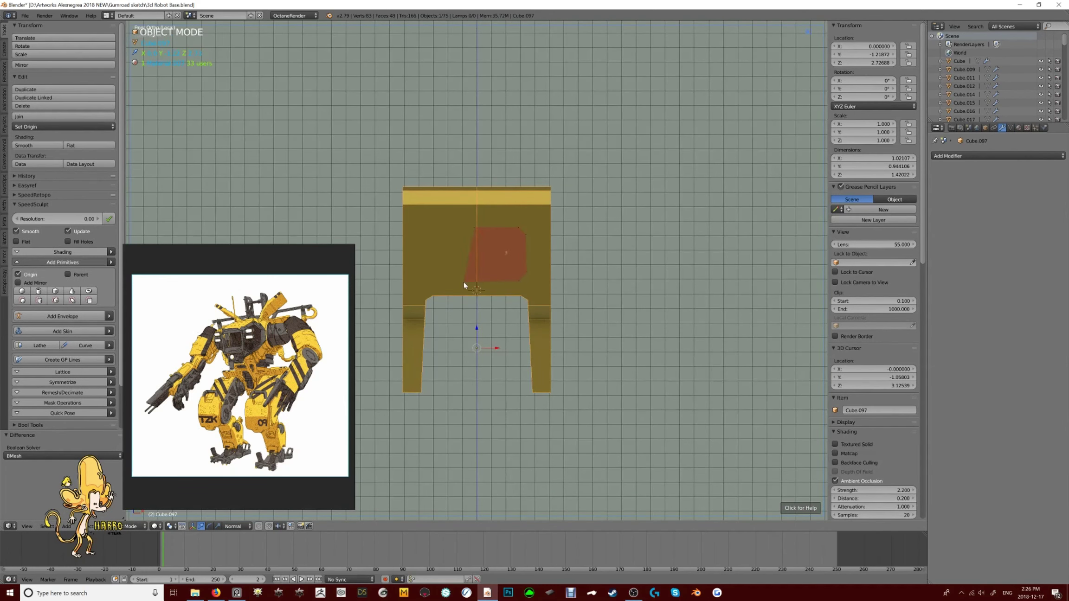
Try to cut a front window into the waist piece with an ngon cutter and a solidified panel
left_click(471, 281)
mouse_move(471, 281)
middle_mouse_down()
mouse_move(582, 255)
mouse_move(534, 269)
mouse_move(529, 253)
middle_mouse_up()
key("KP_1")
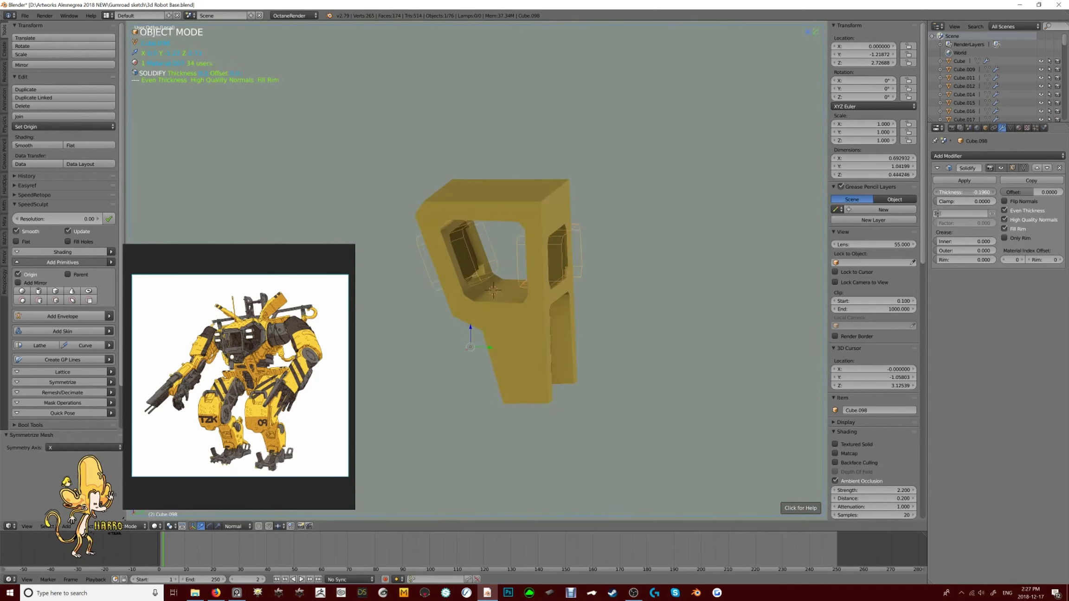
key("x")
Cut a symmetrical rounded window through the front of the waist piece above the leg gap
key("KP_1")
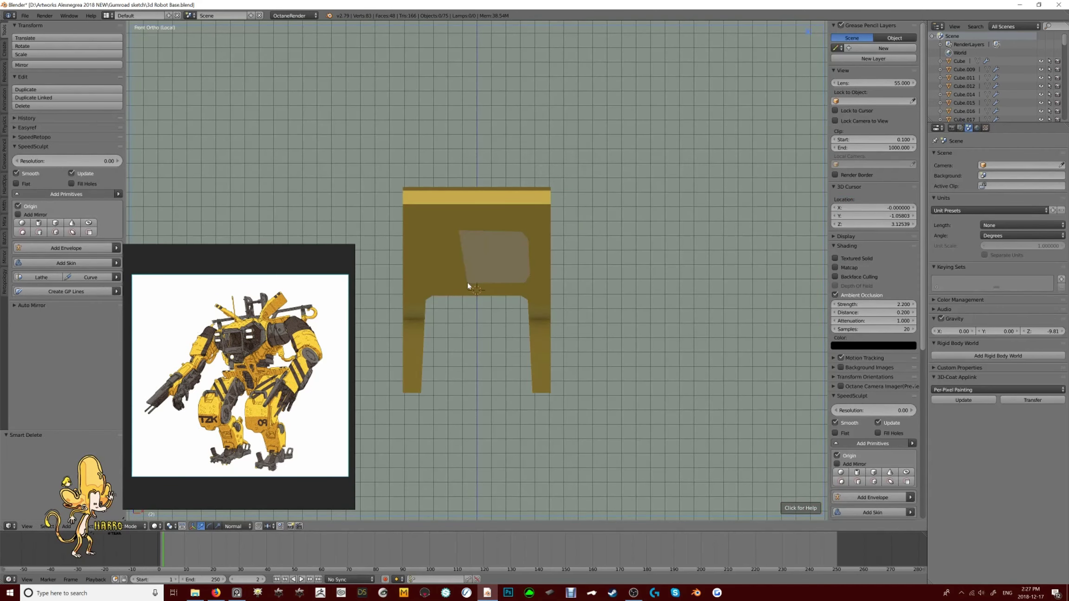
right_click(523, 228)
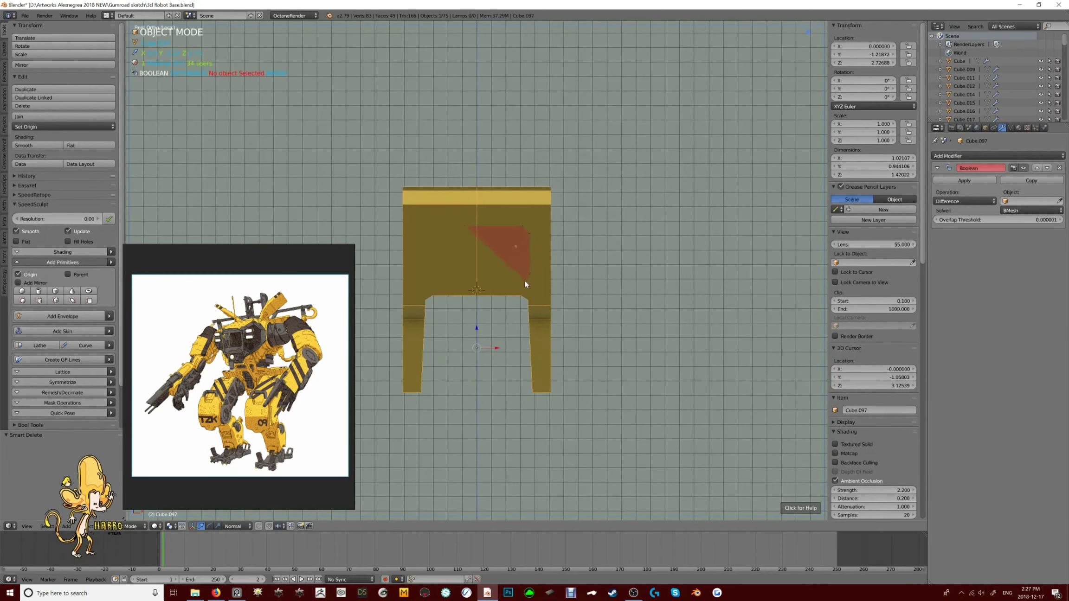
key("w")
left_click(529, 213)
middle_click_drag(529, 212, 528, 216)
key("KP_3")
key("ctrl+shift+x")
key("Return")
key("KP_1")
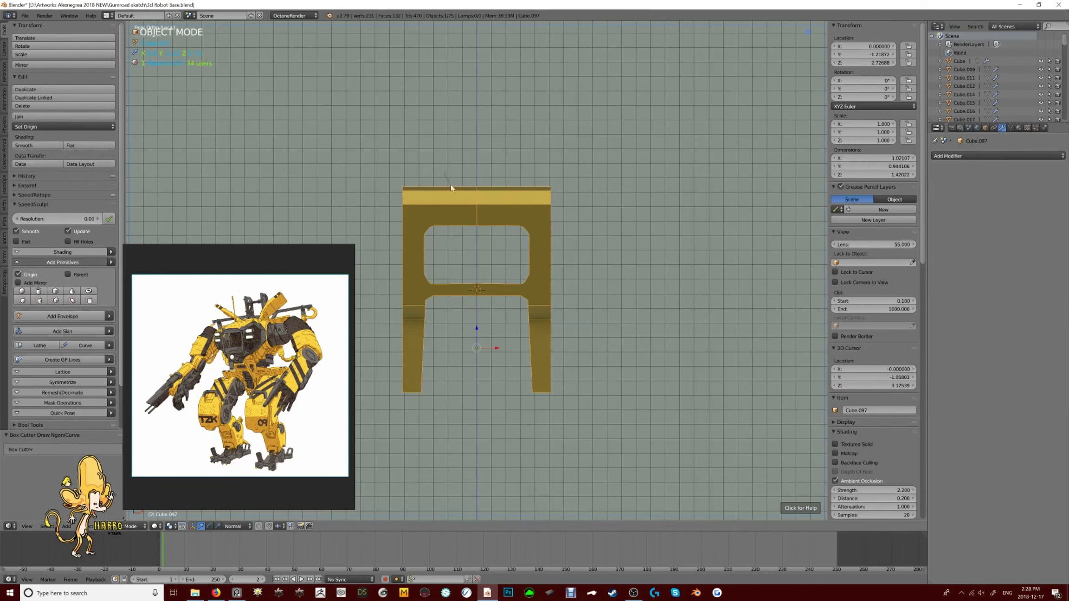
Return from local view to the whole mech and resize the yellow flap behind the waist
key("shift+c")
key("KP_Divide")
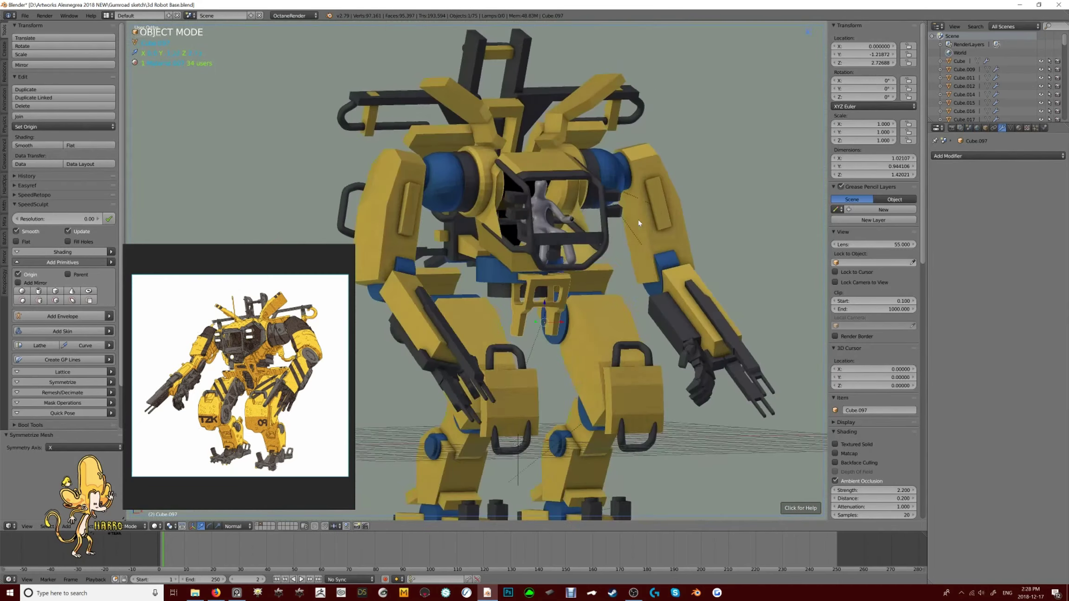
key("KP_1")
scroll(645, 279, "up", 2)
right_click(646, 279)
middle_click_drag(645, 278, 603, 175)
scroll(603, 175, "up", 5)
right_click(501, 137)
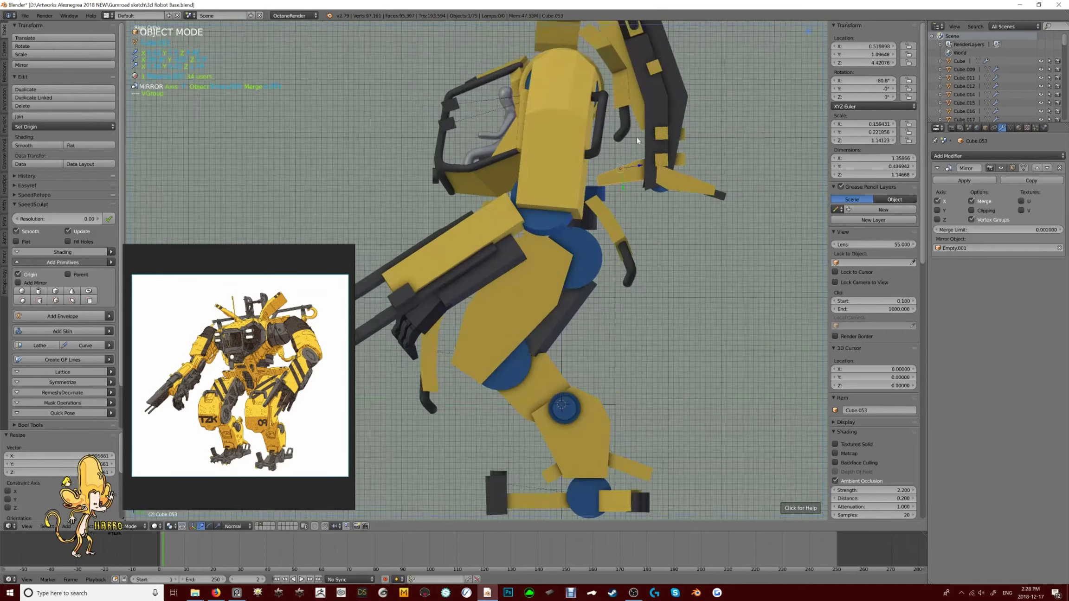
Shorten the mesh of the yellow flap behind the waist and view the mech in perspective
key("Tab")
key("Tab")
scroll(501, 137, "down", 5)
key("KP_5")
middle_click_drag(501, 137, 625, 161)
left_click(633, 593)
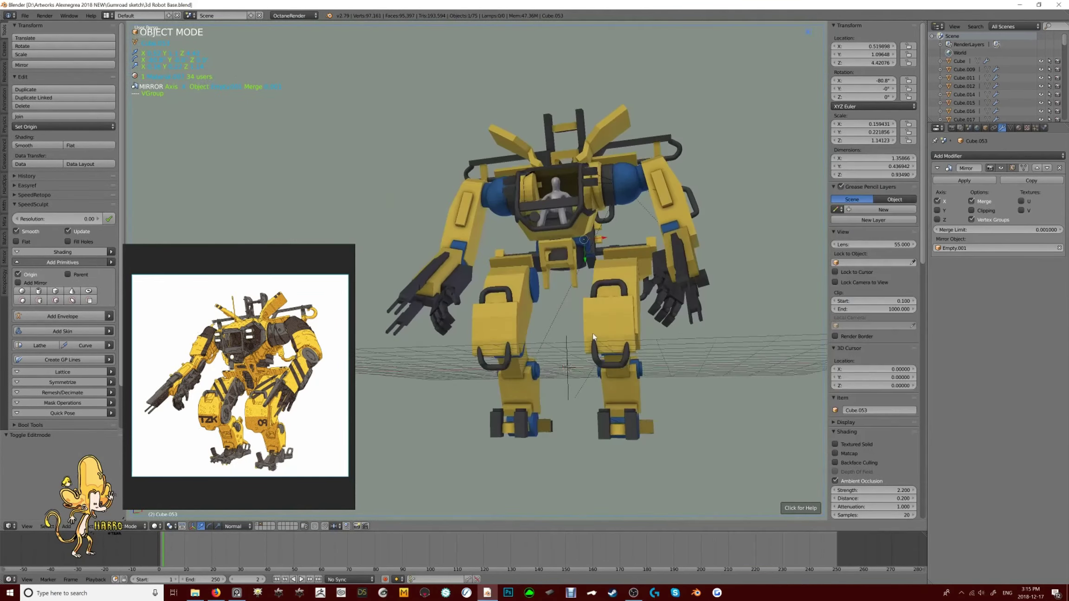
Lengthen the waist piece's two legs downward to an overall height of about 1.82
scroll(595, 291, "up", 3)
key("Tab")
key("KP_1")
key("z")
middle_click_drag(595, 291, 607, 271)
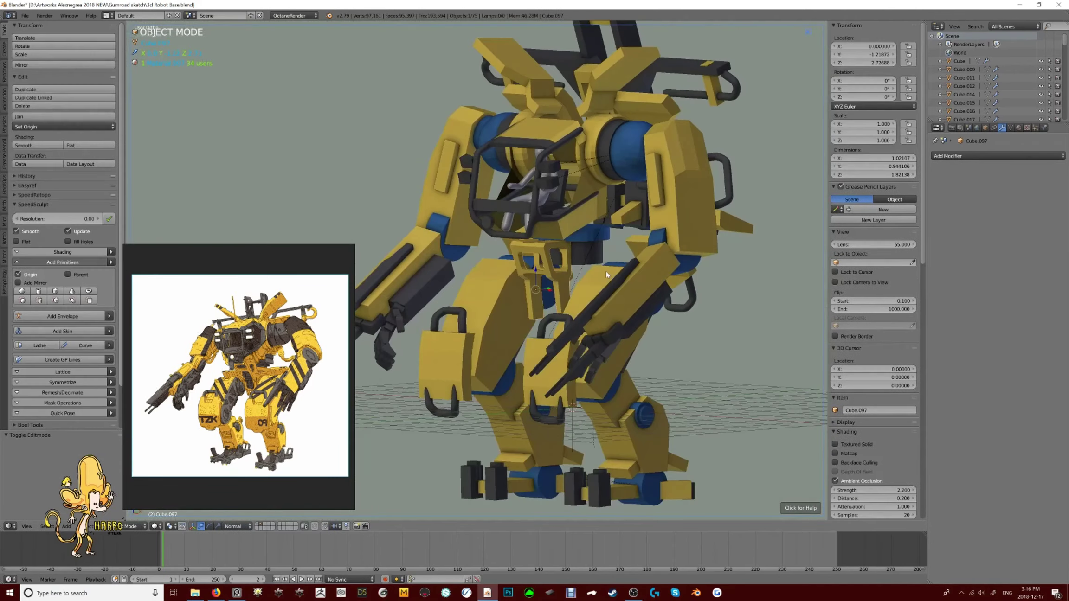
Remove one half of the waist piece and link the Mirror modifier from another mech part to it
key("KP_1")
scroll(607, 272, "up", 4)
scroll(677, 329, "down", 2)
key("z")
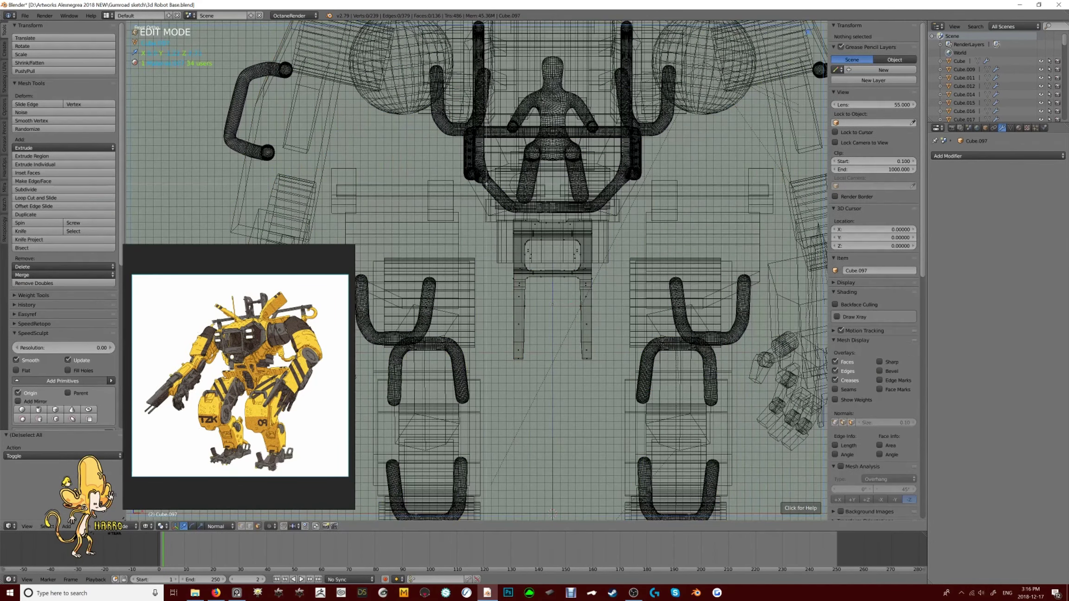
key("z")
middle_click_drag(677, 329, 560, 244)
key("Tab")
right_click(560, 243)
right_click(560, 316)
key("Tab")
key("KP_1")
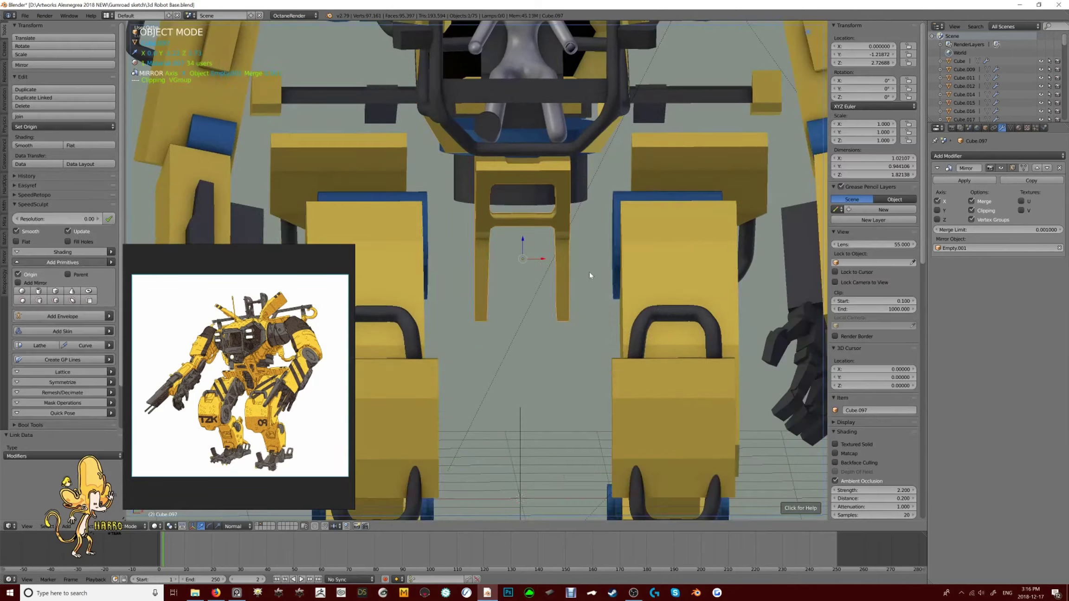
Angle the waist piece's mirrored legs inward toward their lower ends in front view
scroll(590, 272, "up", 4)
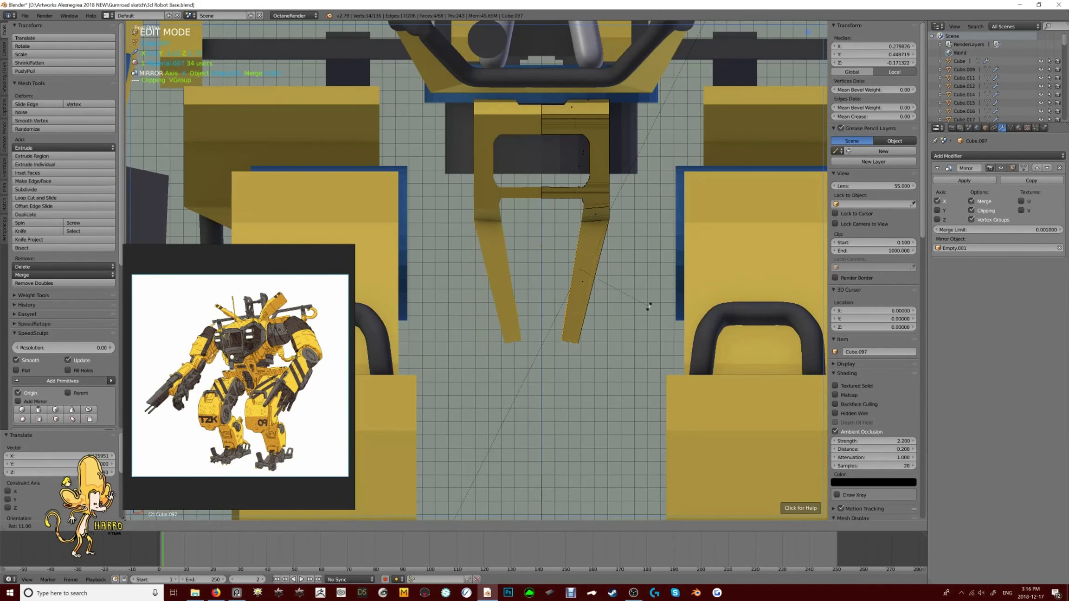
key("ctrl+z")
middle_click_drag(648, 307, 576, 292)
key("ctrl+Tab")
left_click(552, 284)
key("KP_1")
scroll(511, 346, "up", 3)
key("a")
scroll(511, 346, "down", 5)
key("ctrl+z")
Leave the waist piece and move the picked points of the cockpit's tube frame in front view
scroll(603, 279, "down", 3)
key("Tab")
middle_click_drag(584, 195, 580, 153)
scroll(603, 134, "up", 4)
key("ctrl+z")
key("KP_1")
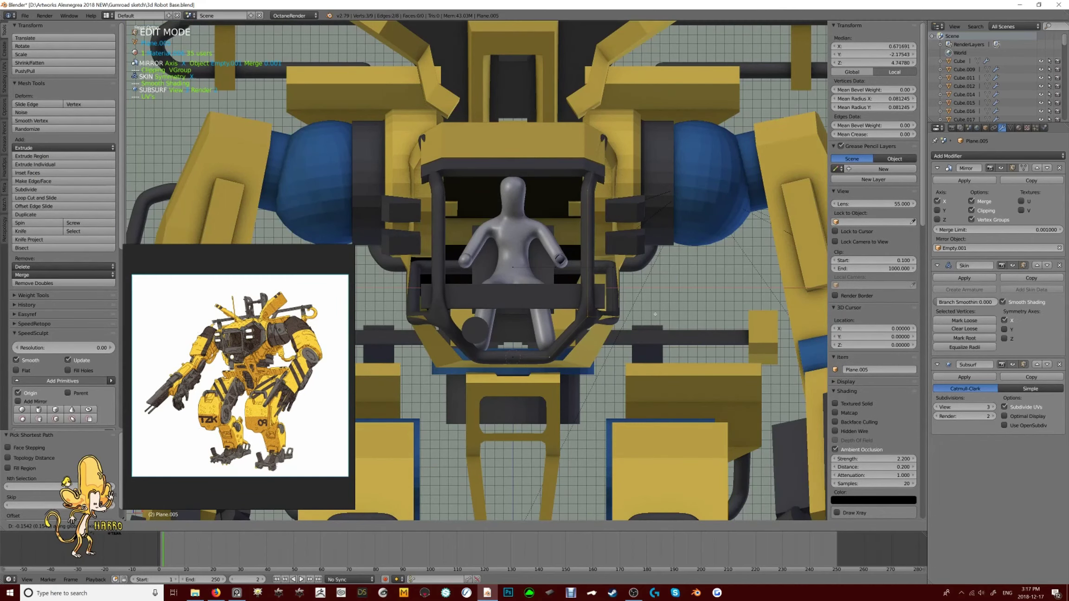
Select points on the cockpit's tube frame and shrink or fatten its mesh locally
middle_click_drag(655, 314, 617, 251)
scroll(650, 260, "up", 2)
key("Tab")
right_click(659, 184)
key("Tab")
key("Tab")
right_click(539, 349)
key("Tab")
key("alt+s")
left_click(538, 349)
key("Tab")
scroll(542, 346, "down", 3)
Adjust the tube thickness of the cockpit's side pipes through the Skin modifier
left_click(998, 156)
left_click(882, 281)
key("ctrl+a")
left_click(585, 267)
scroll(588, 259, "up", 3)
left_click_drag(964, 289, 947, 290)
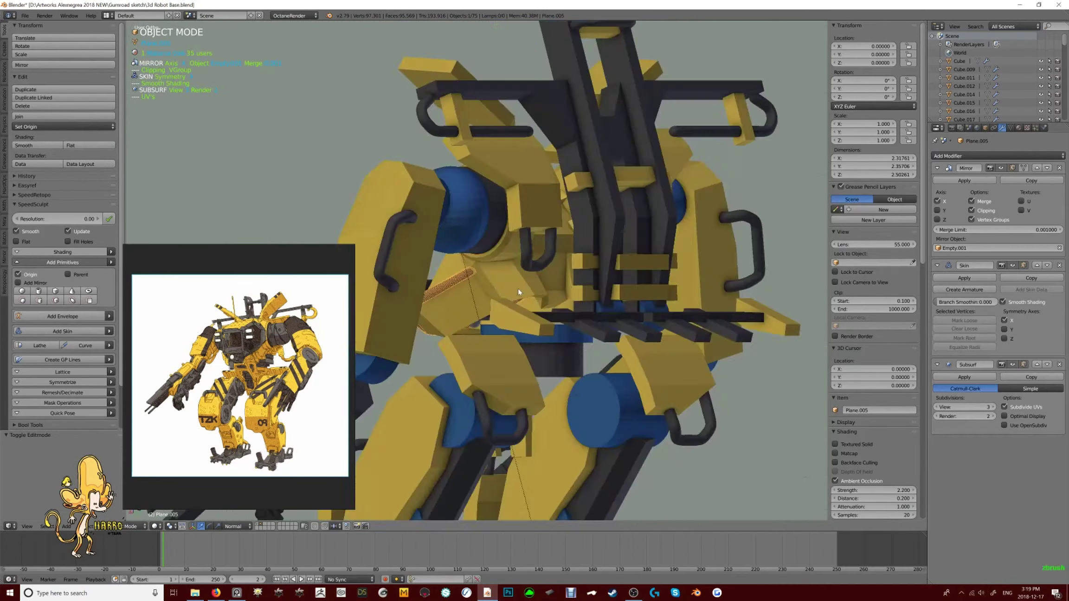
Reshape the cockpit's side pipes to an overall width of about 2.42 and view the whole mech in perspective
key("Tab")
key("KP_3")
middle_click_drag(605, 281, 533, 251)
key("Tab")
scroll(534, 251, "up", 3)
left_click(985, 127)
scroll(604, 278, "down", 5)
middle_click_drag(603, 278, 596, 296)
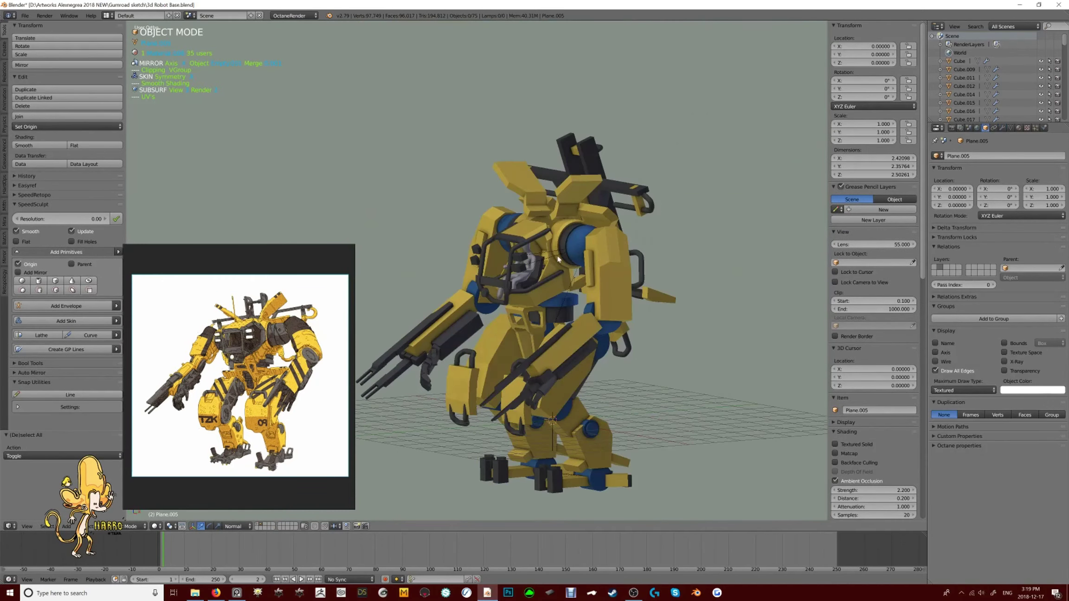
Move the selected vertices of the yellow cockpit hull along the X axis
right_click(596, 296)
key("Tab")
scroll(595, 296, "up", 5)
left_click(1006, 129)
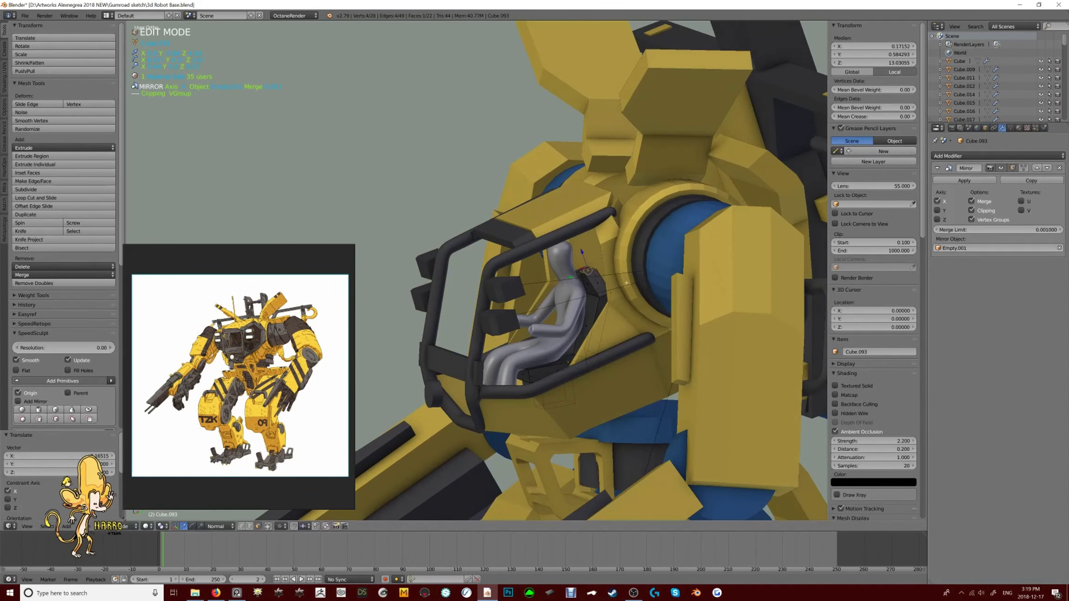
key("Tab")
Duplicate the whole mech and place the copy about 10.87 units away along the X axis
scroll(603, 273, "down", 6)
middle_click_drag(622, 274, 705, 288)
key("ctrl+a")
left_click(588, 265)
scroll(706, 288, "down", 4)
key("a")
key("shift+d")
key("x")
left_click(655, 232)
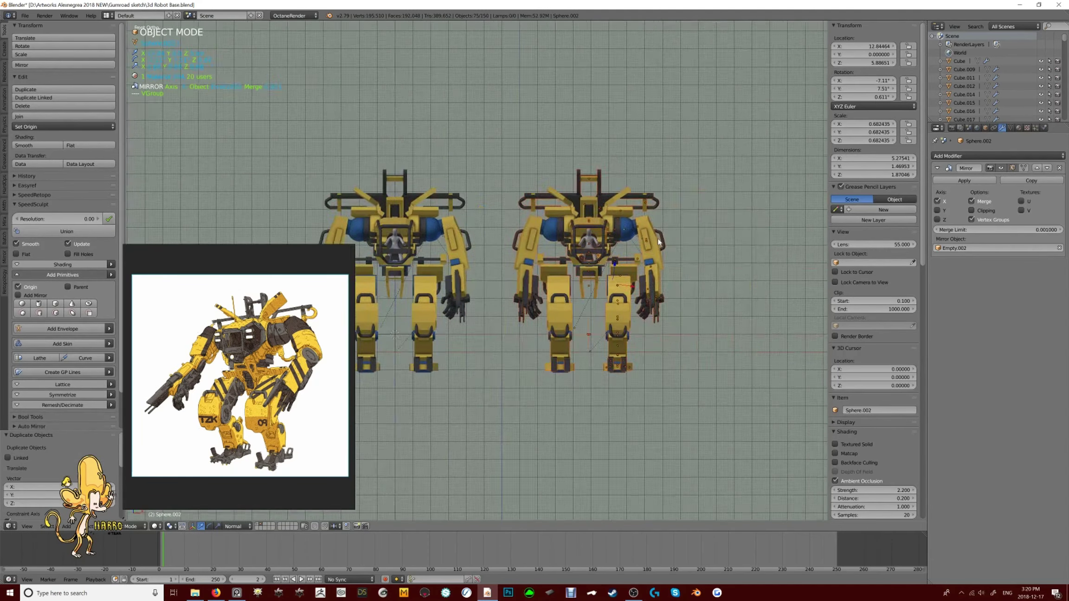
Delete the legs of the duplicated mech, keeping its torso, arms and waist
scroll(655, 228, "up", 4)
key("a")
left_click(648, 251)
key("x")
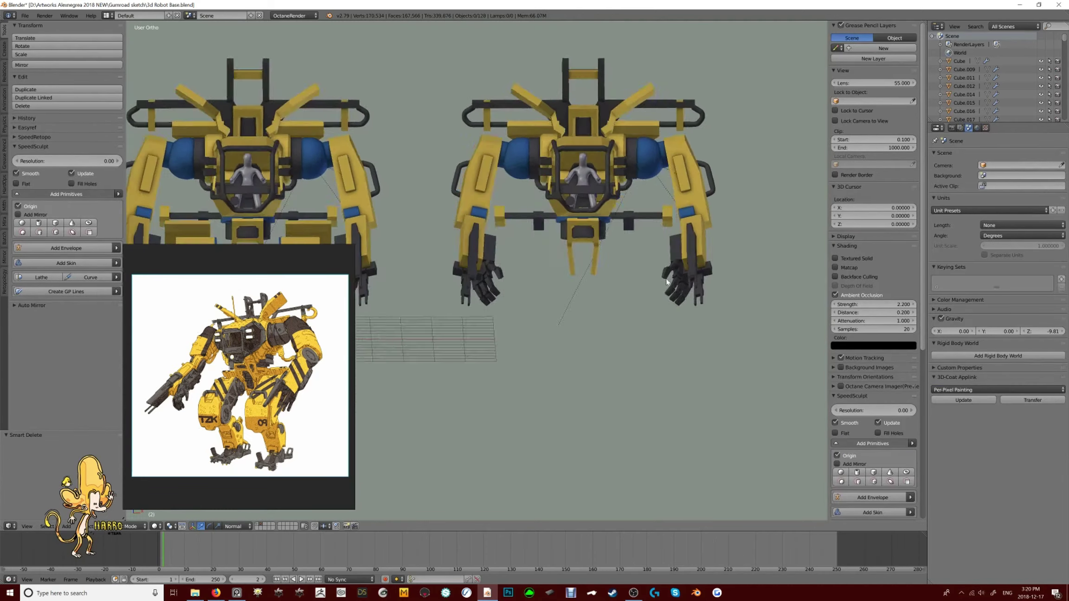
middle_click_drag(588, 205, 642, 177)
scroll(643, 177, "down", 2)
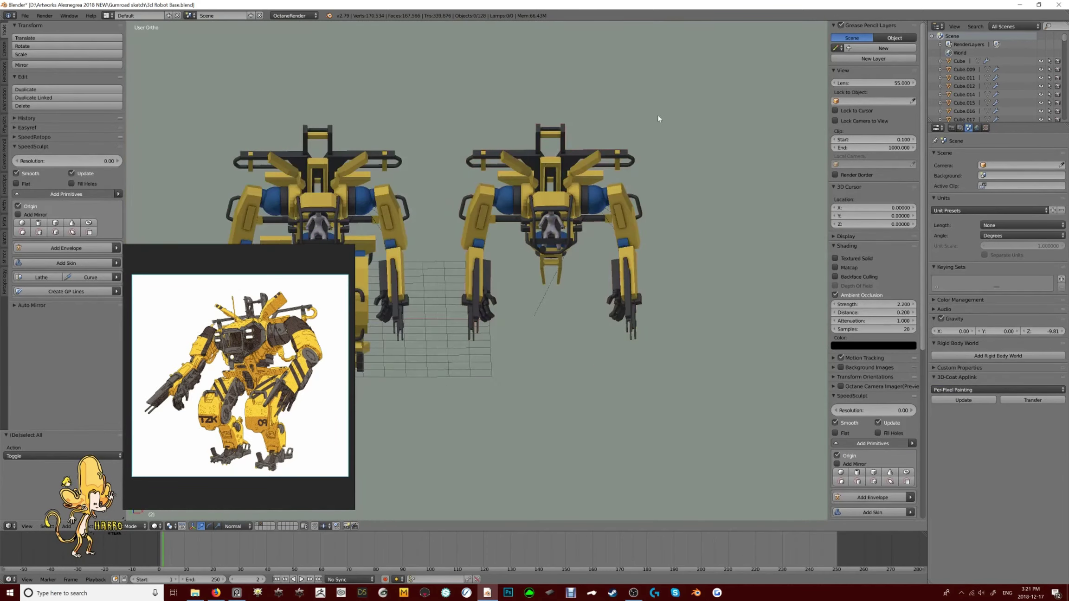
scroll(642, 177, "up", 4)
Clear the copied upper body's parents while keeping transformations, and parent its parts to the waist cylinder as Object
key("a")
middle_click_drag(588, 269, 533, 198)
scroll(534, 253, "down", 2)
scroll(517, 247, "up", 2)
right_click(518, 248, "shift")
key("ctrl+a")
left_click(577, 235)
scroll(580, 223, "up", 2)
key("ctrl+p")
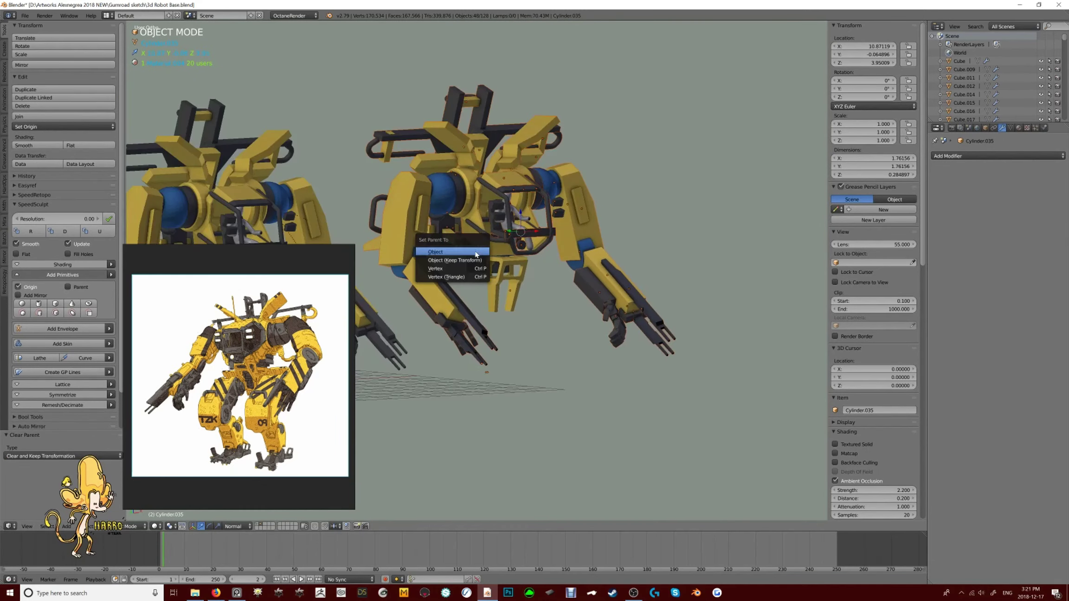
left_click(460, 248)
Try to rotate the copied upper body about the Z axis with its waist cylinder
scroll(543, 251, "up", 3)
left_click(544, 251)
key("r")
key("z")
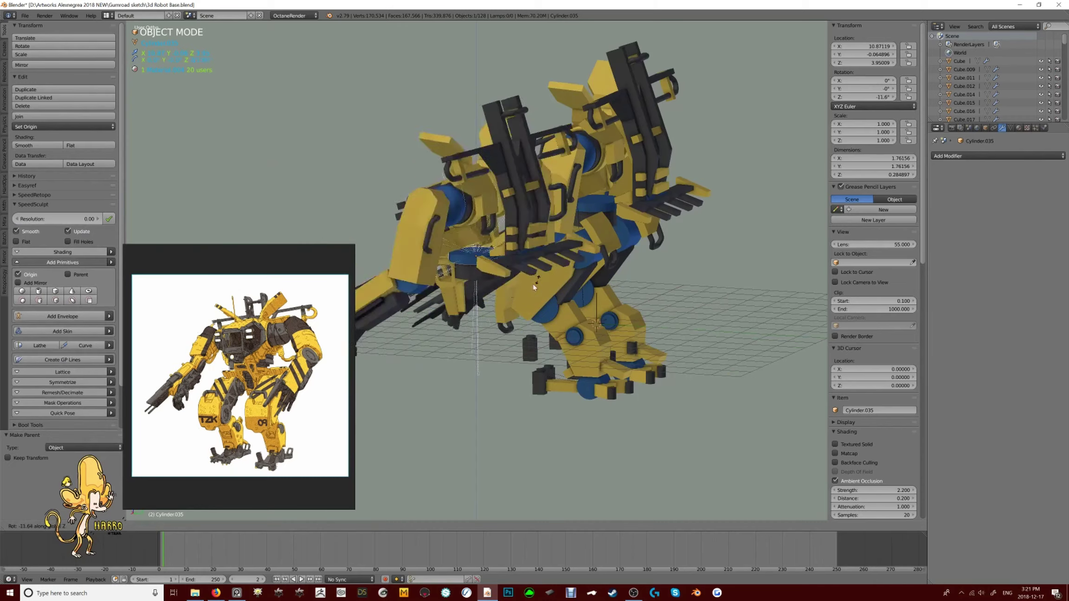
key("Escape")
Delete the legless duplicate of the mech
middle_click_drag(533, 287, 551, 320)
key("KP_1")
key("a")
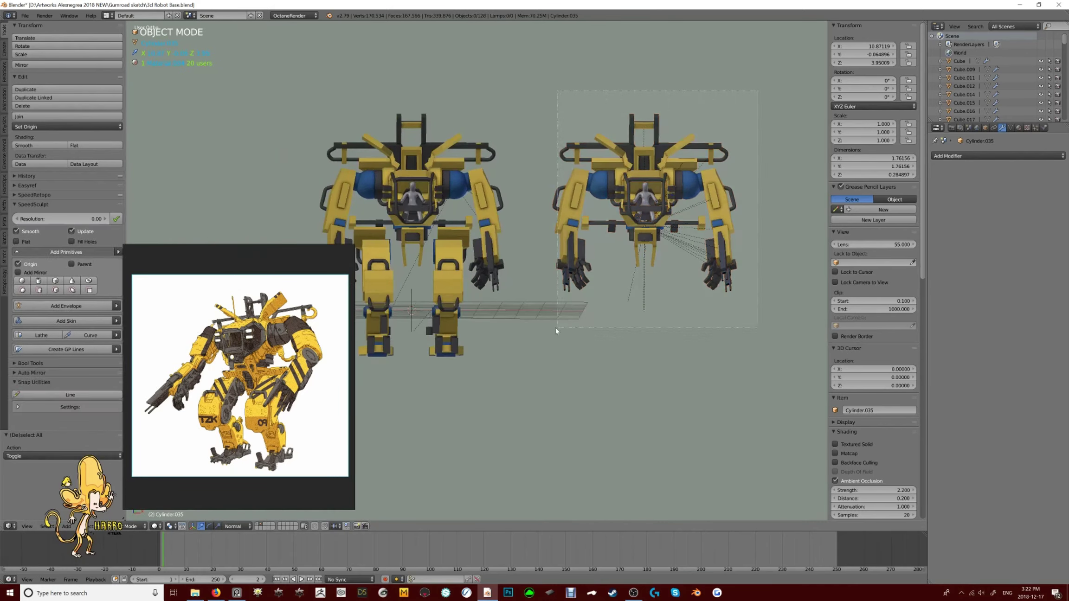
left_click_drag(556, 331, 557, 331)
key("Delete")
middle_click_drag(556, 330, 605, 413)
Duplicate part of the waist piece's mesh in side view and offset it, giving the piece a depth of about 1.93
right_click(571, 352)
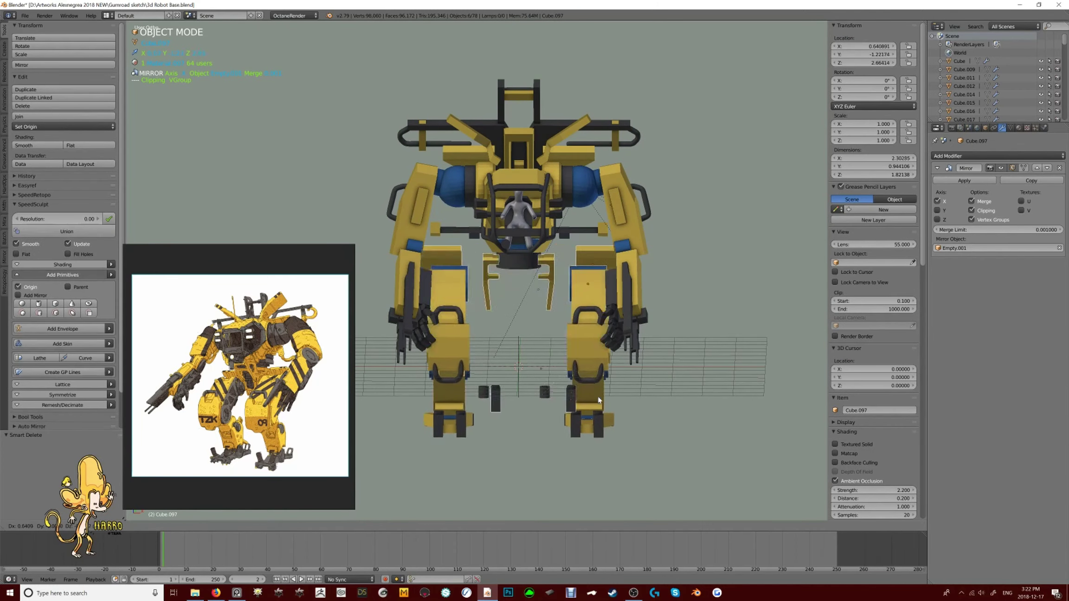
key("Tab")
middle_click_drag(584, 299, 534, 251)
key("ctrl+Tab")
left_click(534, 247)
key("KP_3")
key("shift+d")
middle_click_drag(600, 214, 560, 222)
left_click(630, 150)
scroll(630, 150, "down", 4)
key("Tab")
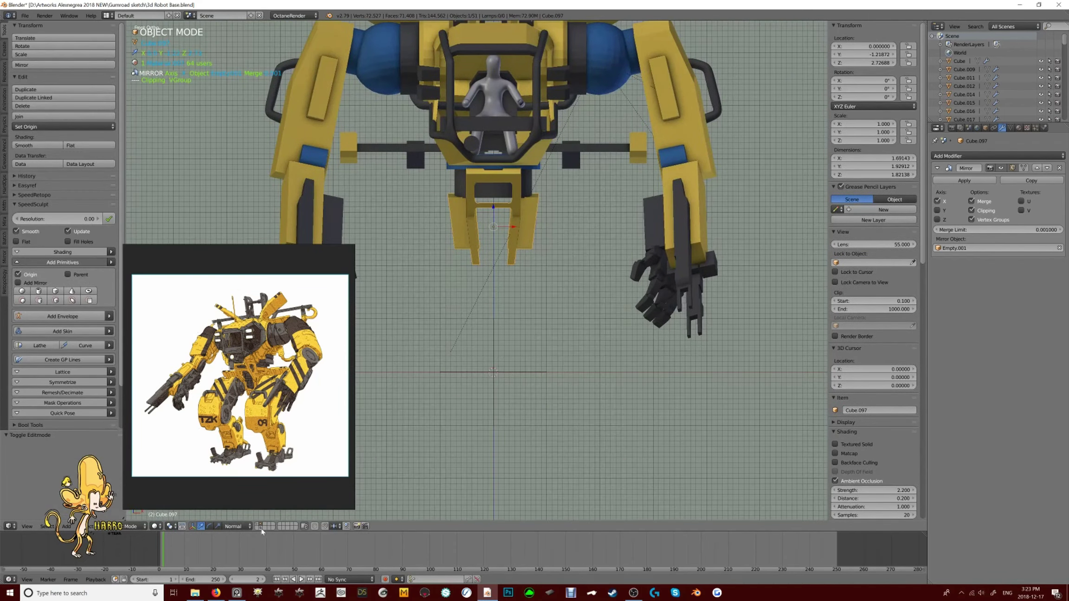
Convert a duplicate of the whole mech beside the original to plain meshes and join them into one object
scroll(603, 223, "down", 2)
middle_click_drag(604, 223, 666, 223)
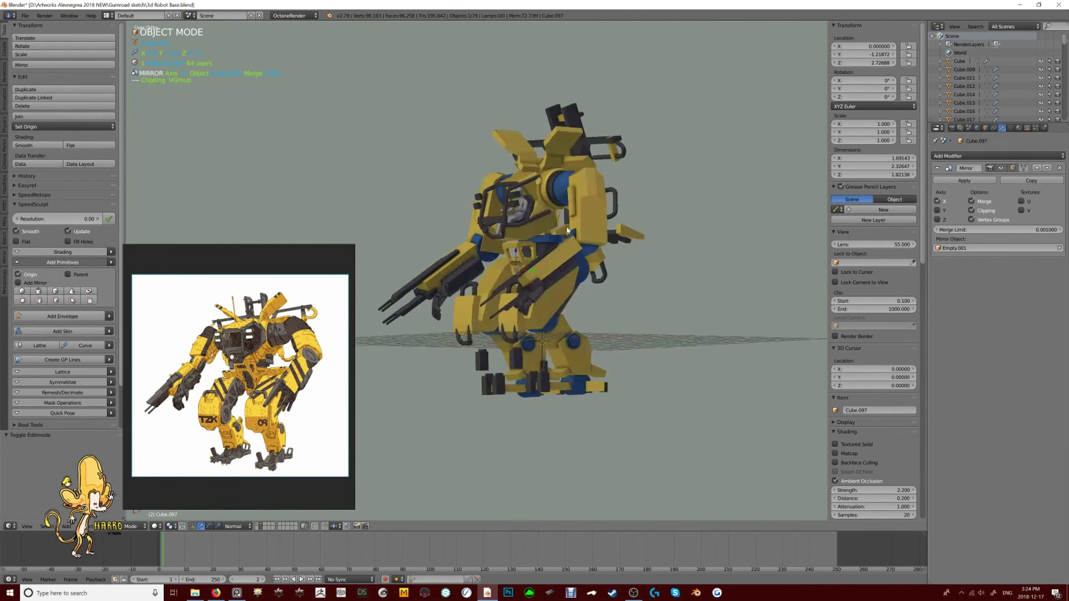
key("KP_1")
middle_click_drag(582, 222, 543, 265)
key("KP_1")
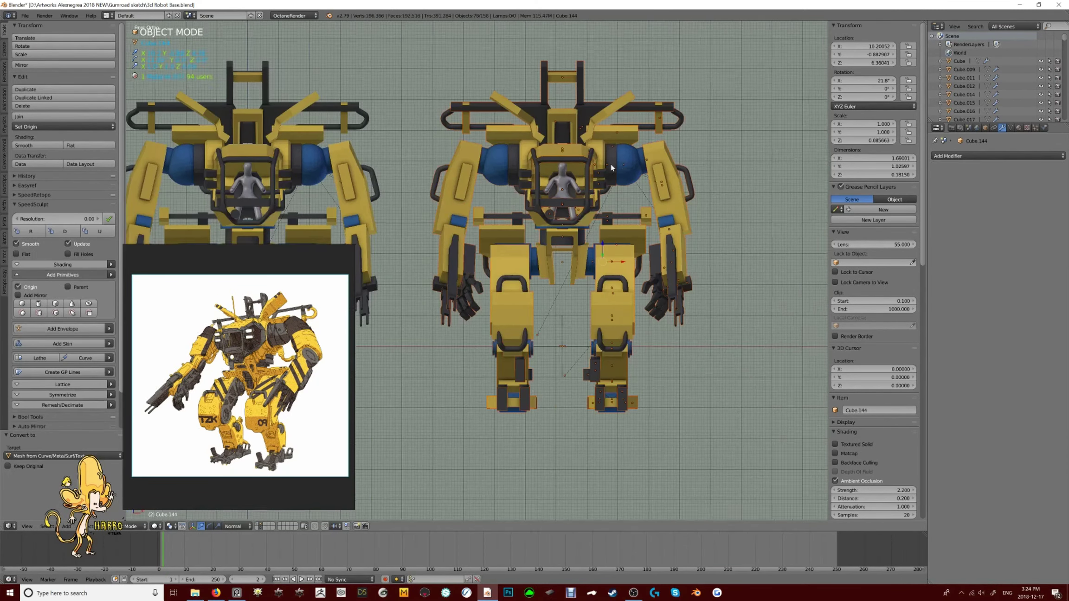
middle_click_drag(612, 220, 538, 283)
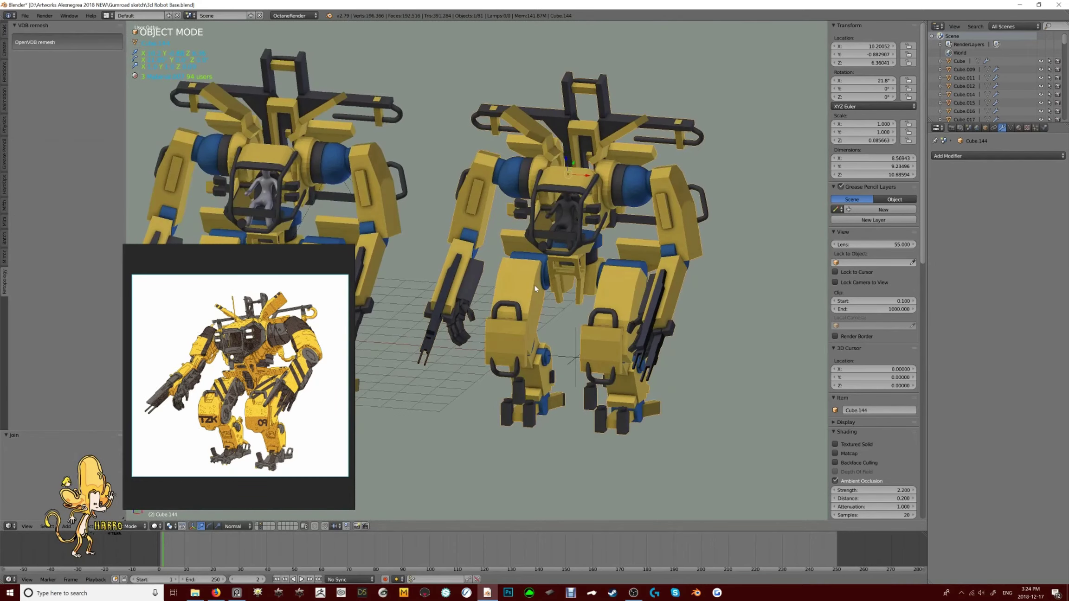
Apply the joined mech copy's transforms and remesh it with OpenVDB in Relative mode
middle_click_drag(512, 290, 512, 224)
key("x")
key("KP_1")
right_click(551, 291)
key("ctrl+a")
left_click(529, 298)
right_click(546, 239)
key("alt+p")
left_click(546, 239)
left_click(34, 42)
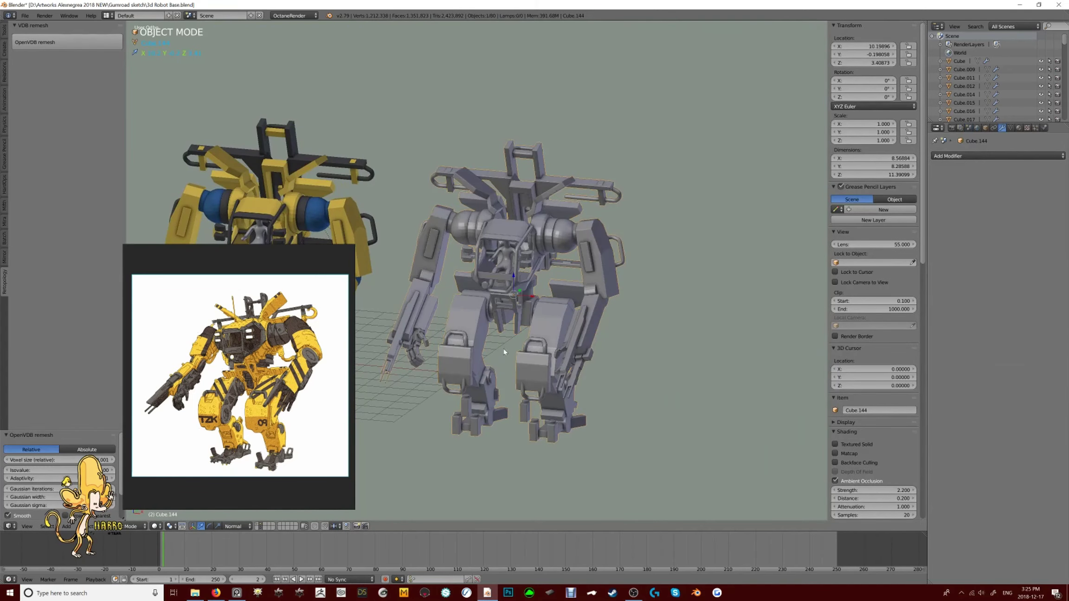
mouse_move(504, 349)
middle_mouse_down()
mouse_move(594, 353)
mouse_move(580, 260)
mouse_move(510, 343)
middle_mouse_up()
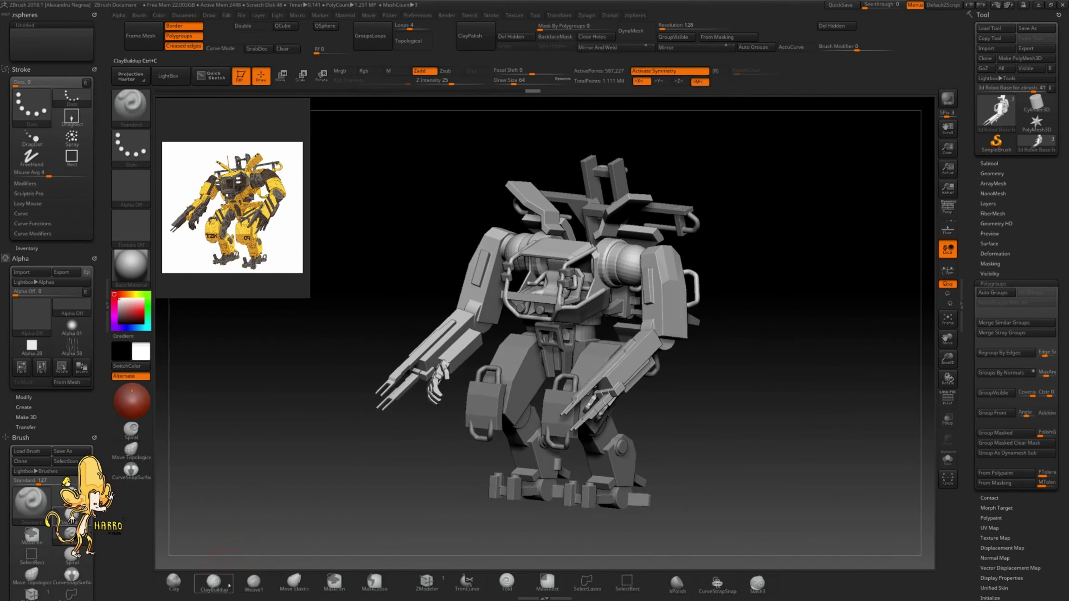
Switch to ZBrush, show the imported mech's subtools and polish the upper arm armor with the hPolish brush
left_click(989, 164)
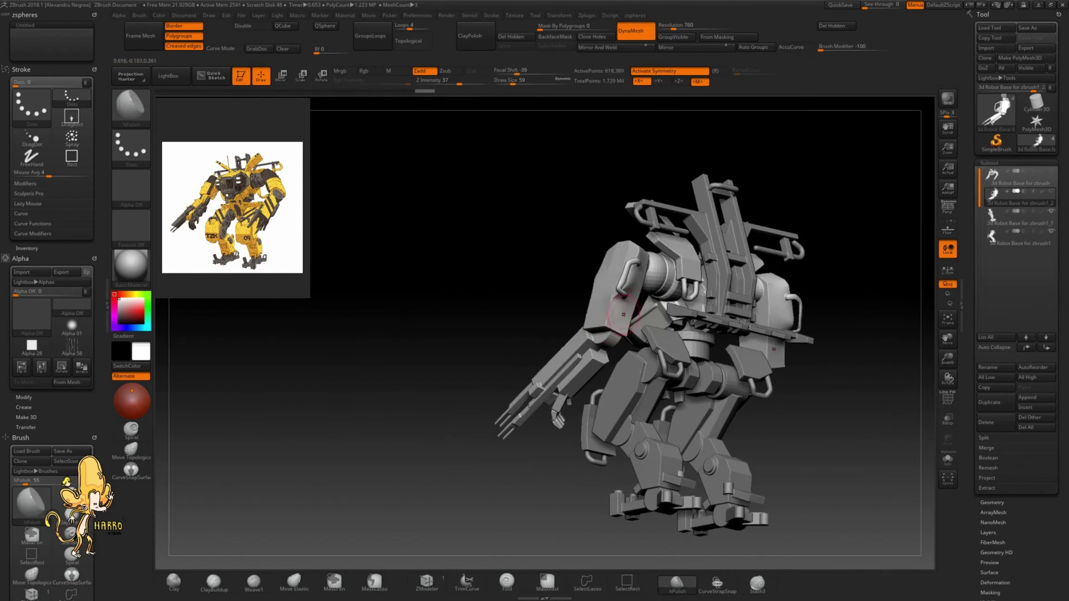
left_click_drag(611, 313, 559, 251)
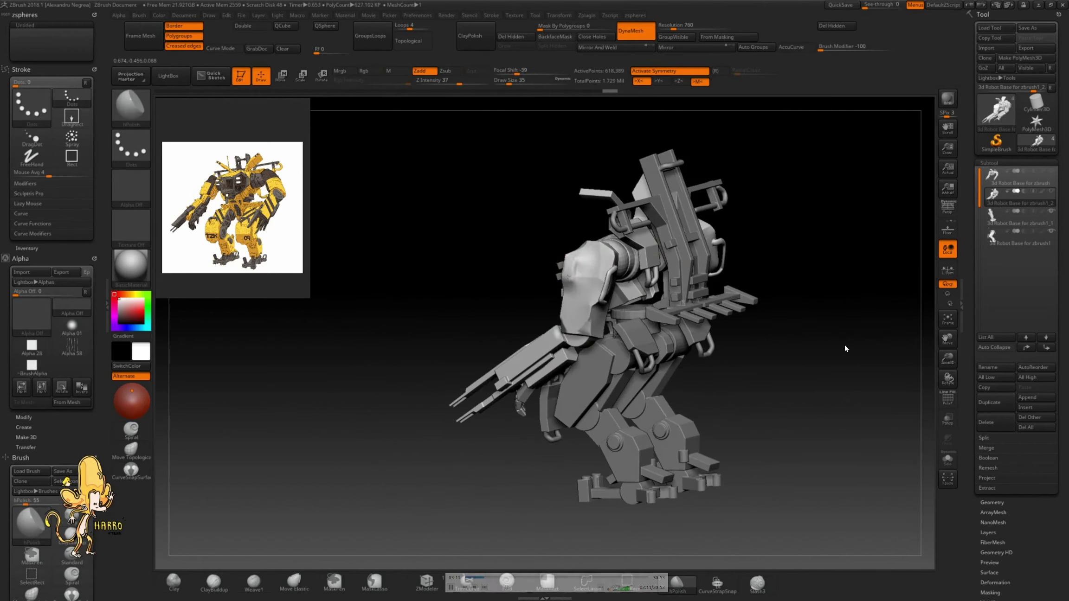
mouse_move(845, 348)
left_mouse_down()
mouse_move(696, 344)
mouse_move(591, 284)
left_mouse_up()
Choose the ClayTubes brush for the upper arm armor and close the floating reference image
key("b")
key("c")
key("t")
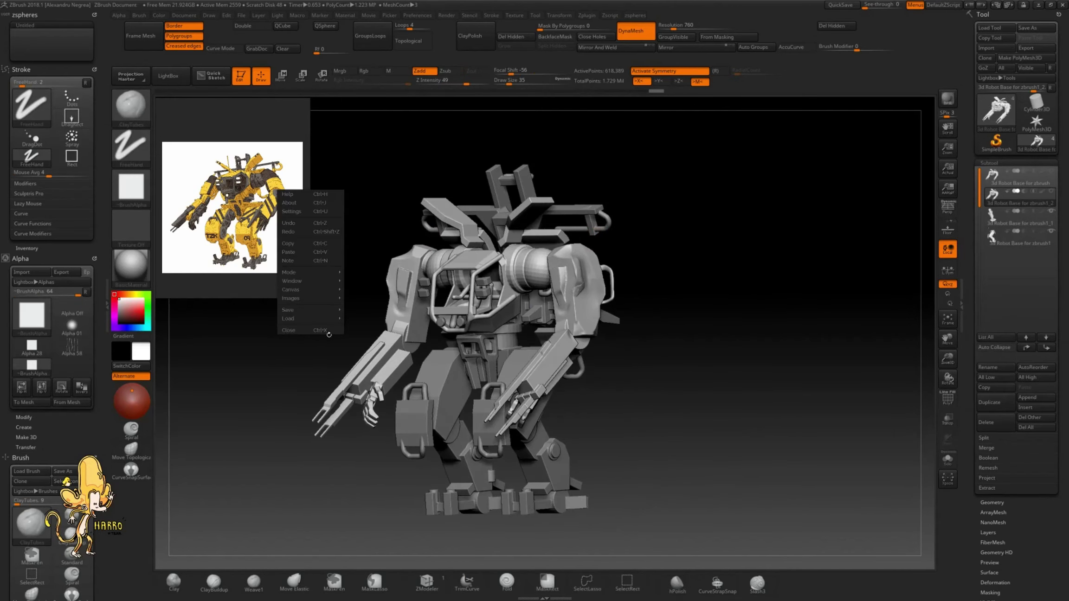
left_click(340, 351)
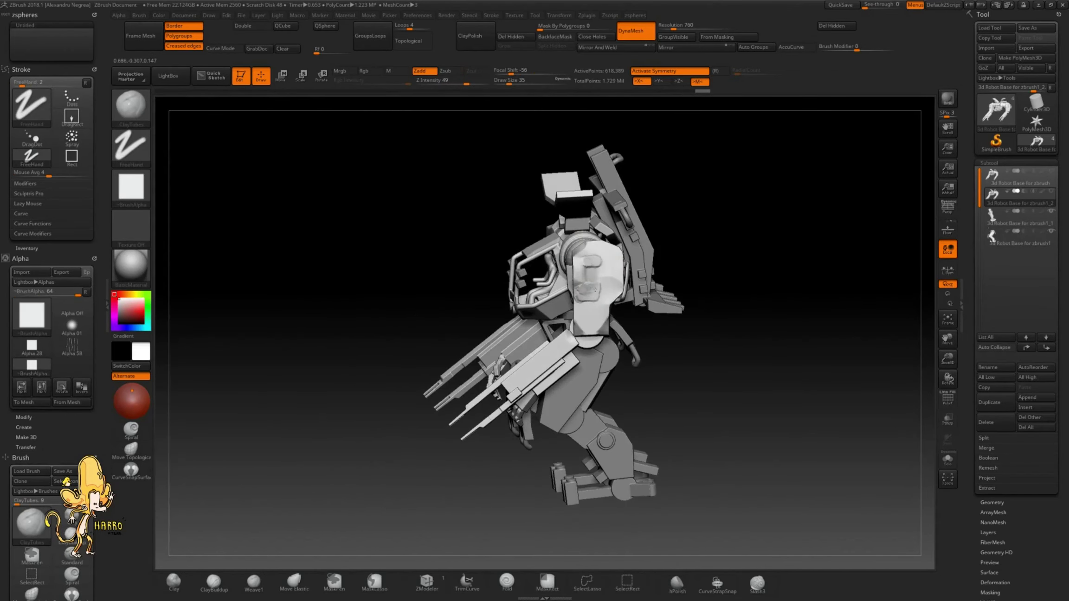
Sculpt the upper arm armor into a bulkier, faceted form with the Move and TrimDynamic brushes
right_click_drag(592, 296, 612, 284)
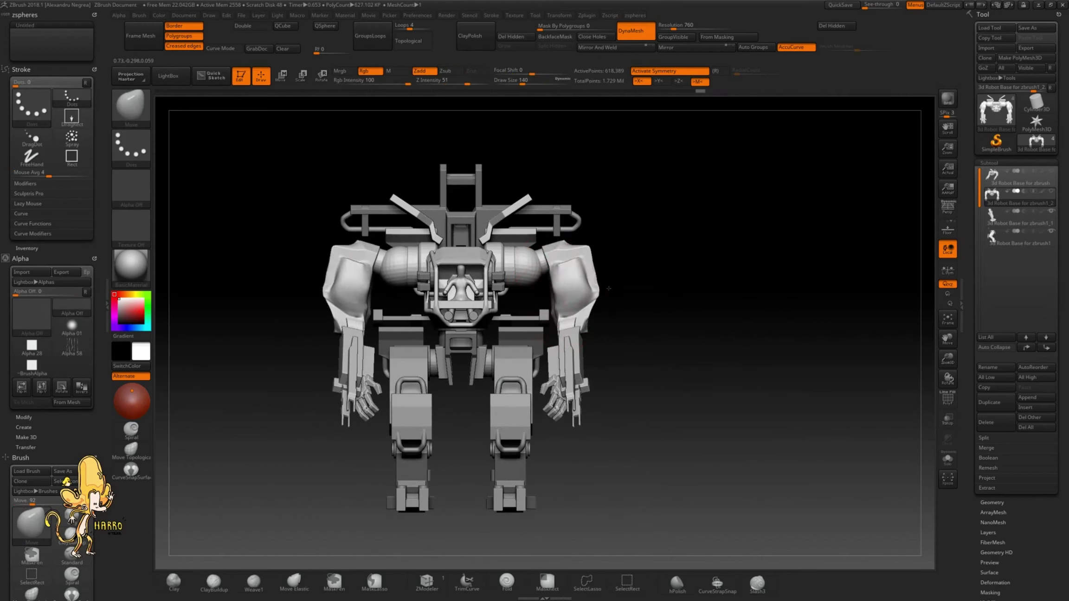
left_click_drag(609, 289, 755, 266)
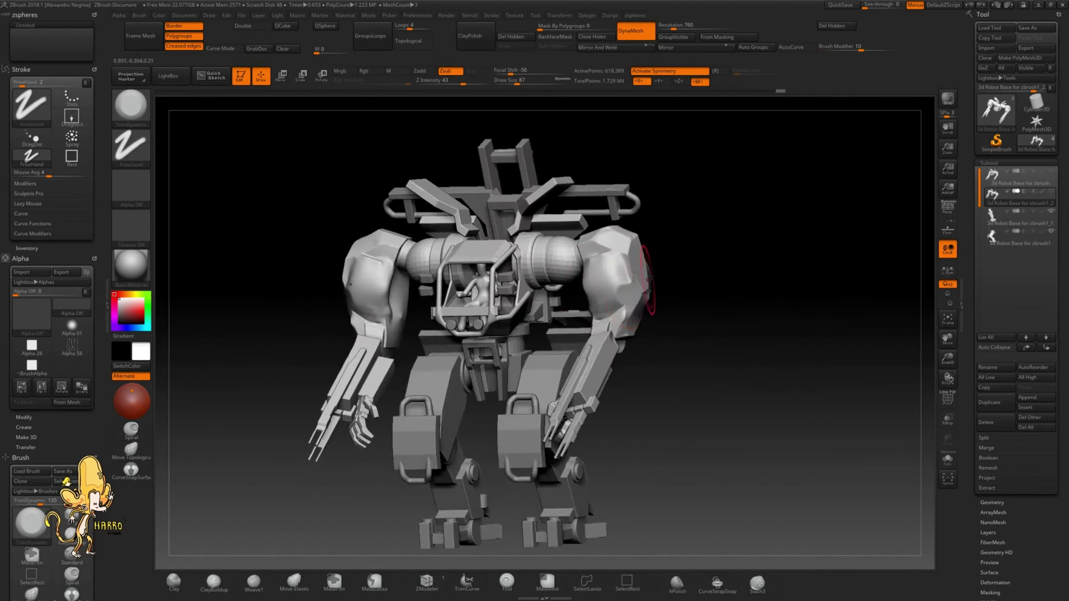
left_click_drag(650, 279, 720, 282)
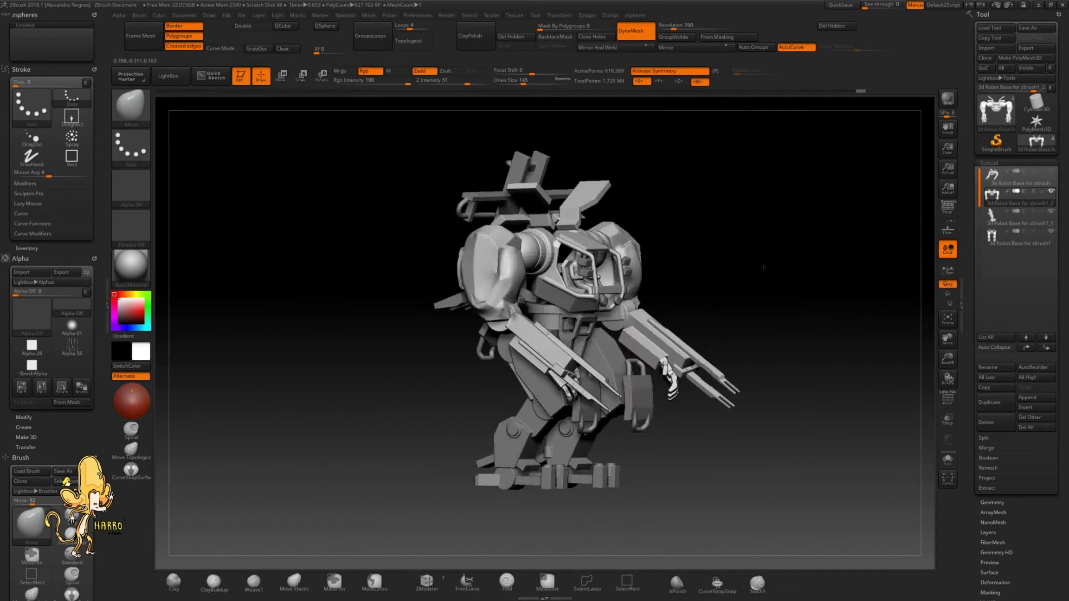
Skip forward through the recorded ZBrush sculpting session
key("space")
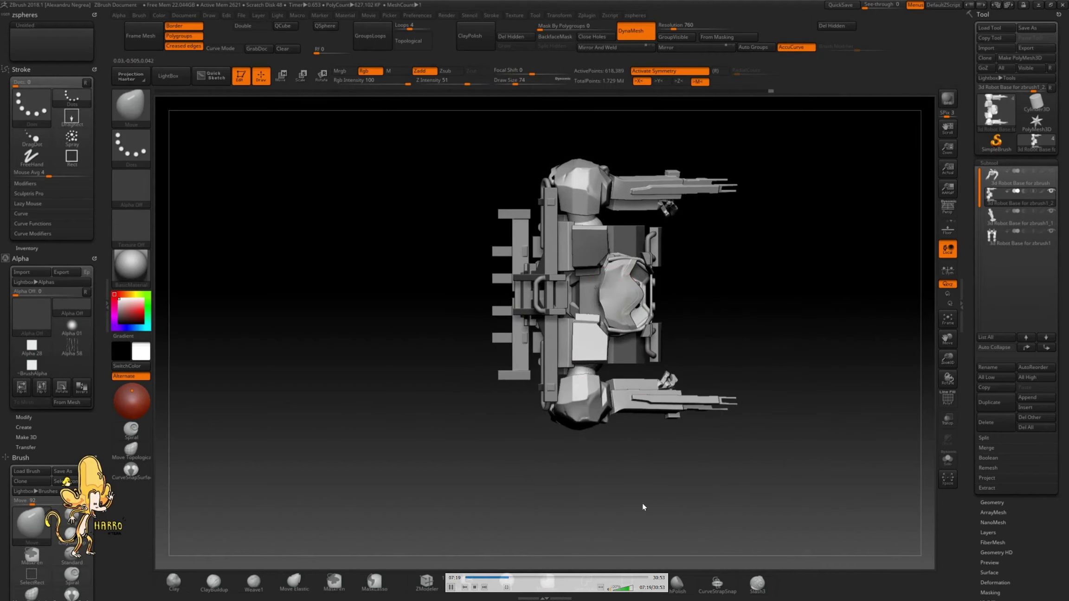
left_click_drag(510, 579, 557, 590)
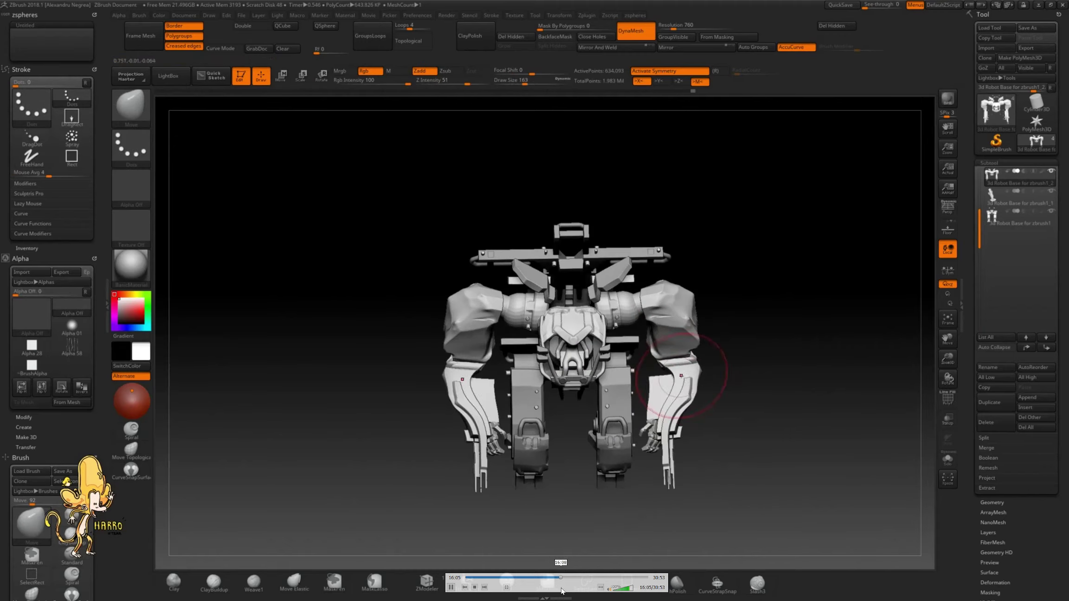
left_click_drag(565, 591, 638, 551)
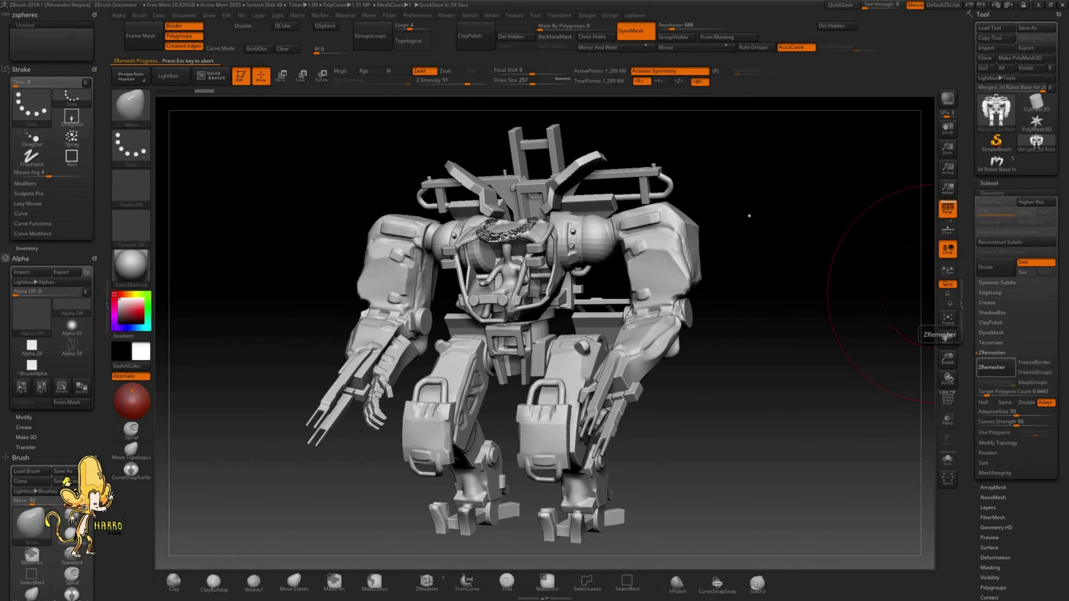
left_click(497, 579)
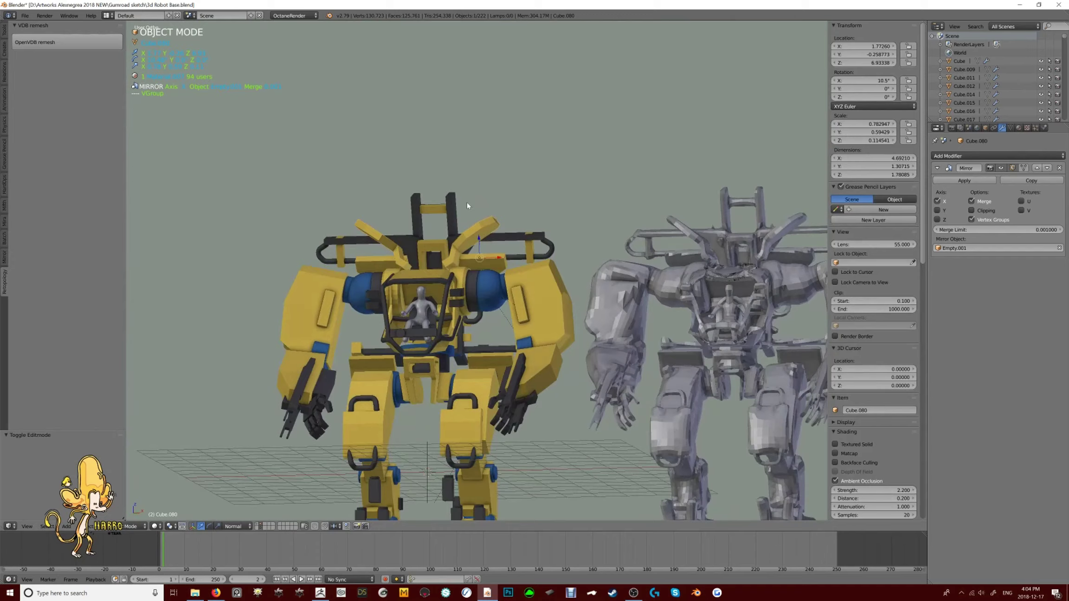
Skip through the recorded Blender session and advance to a recording from 2018-12-19
key("KP_1")
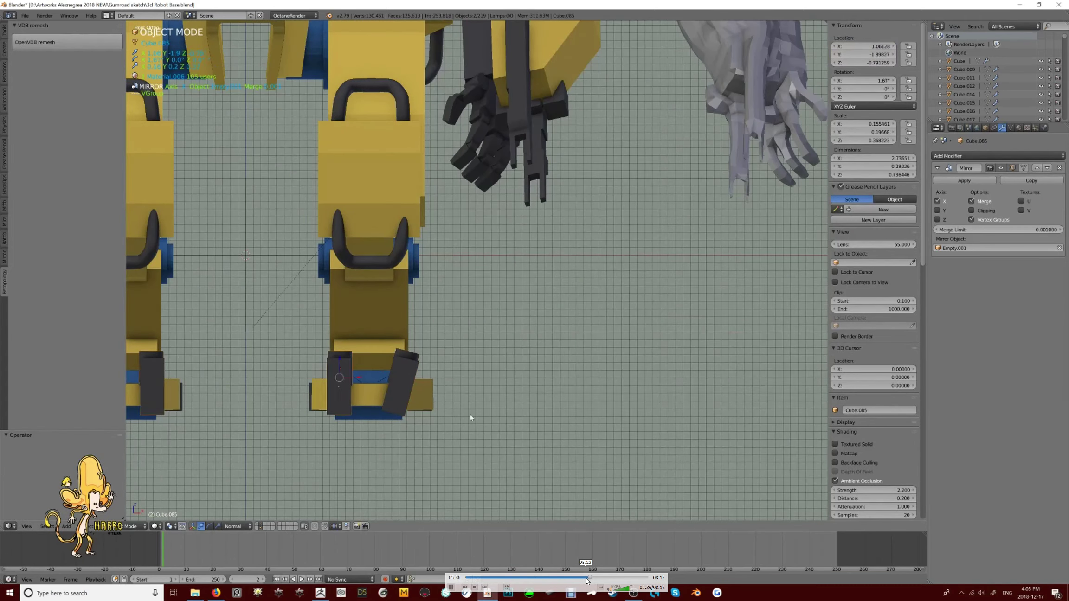
left_click_drag(587, 580, 616, 578)
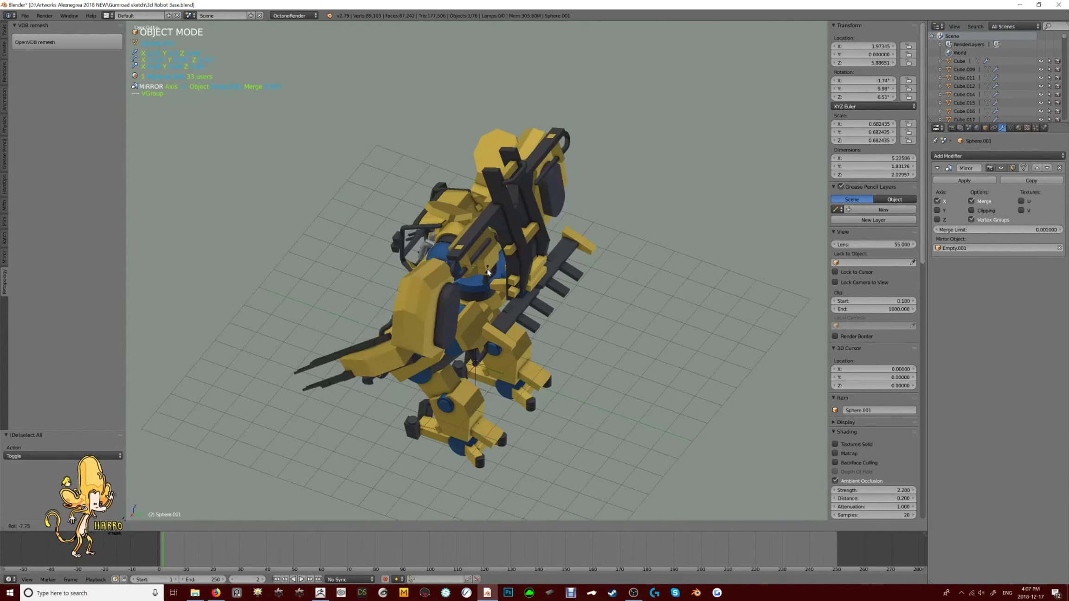
mouse_move(622, 504)
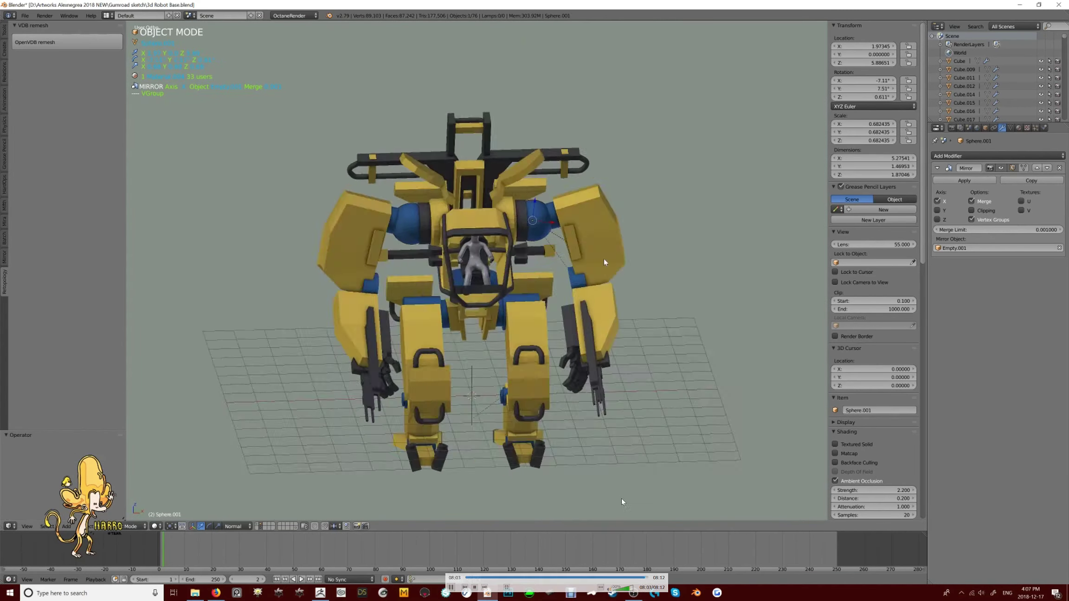
key("Page_Down")
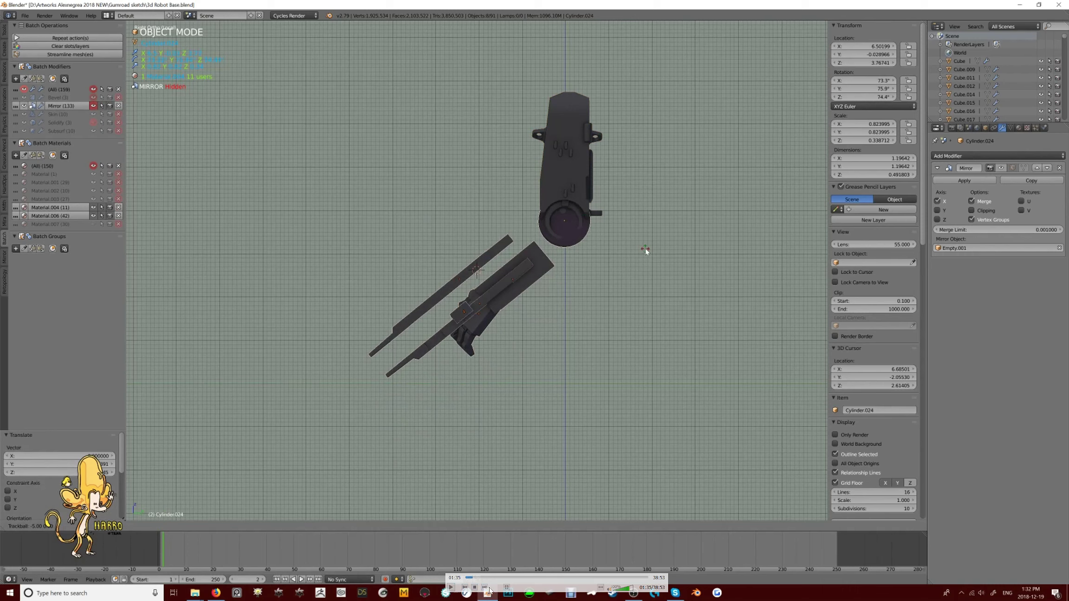
double_click(525, 426)
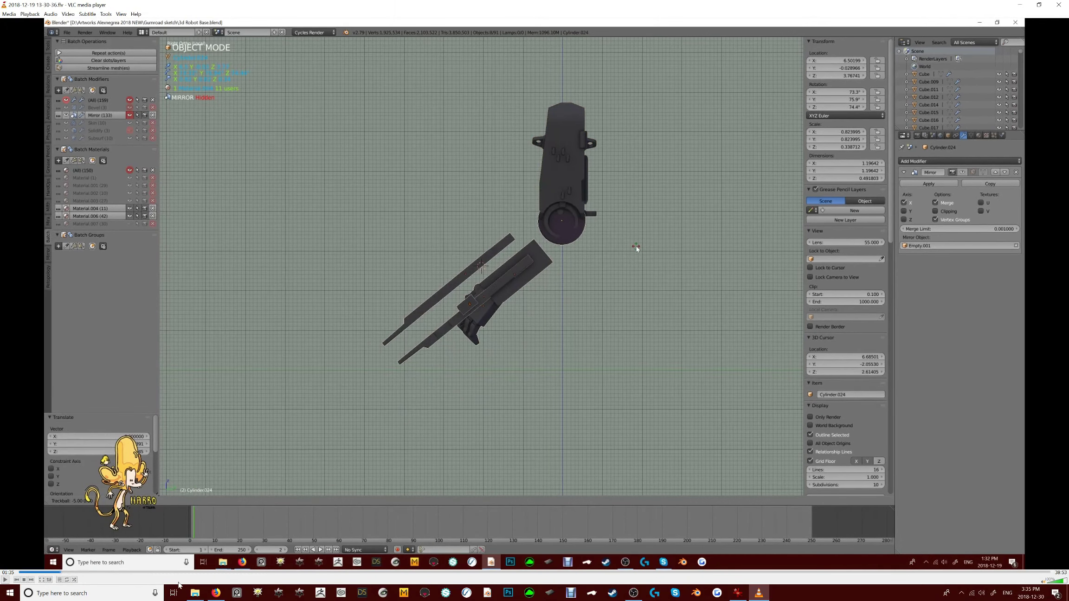
left_click(59, 580)
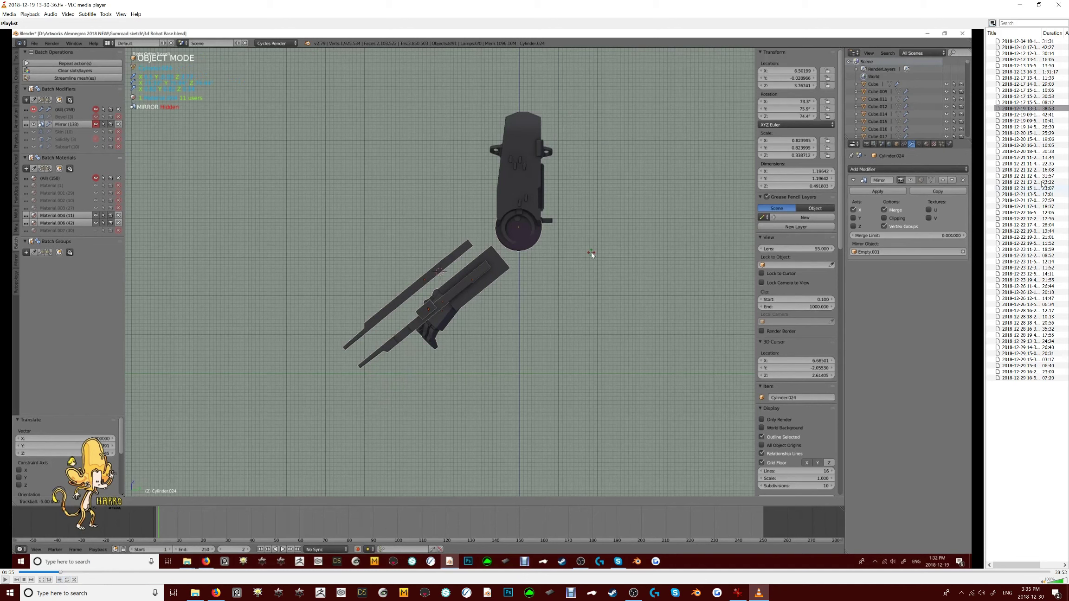
double_click(1031, 115)
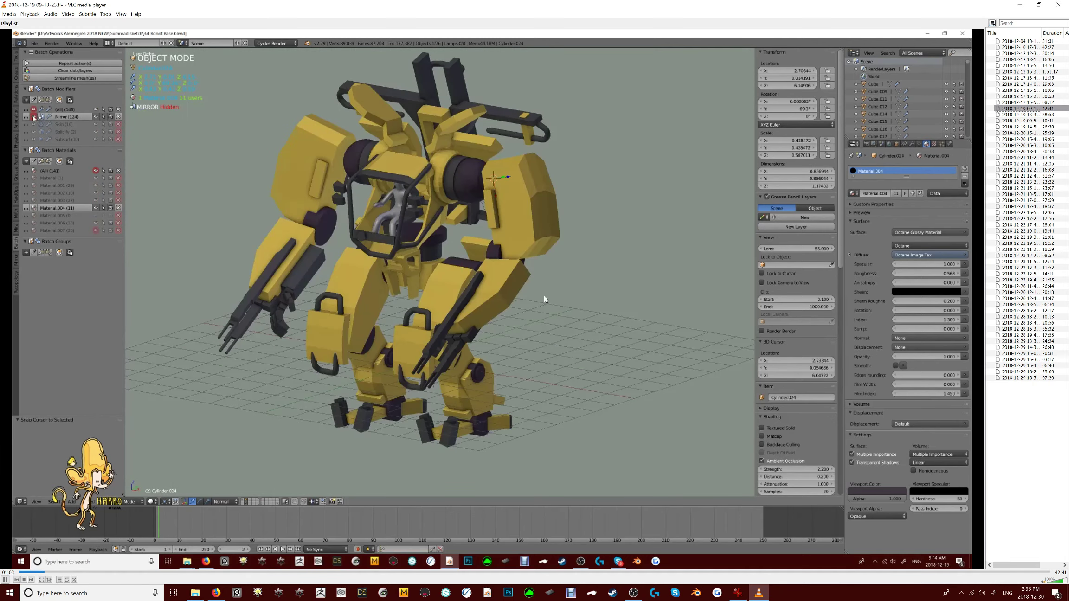
Return the recording to full screen and duplicate the round joint ring onto the upper end of the detached upper arm block
double_click(544, 296)
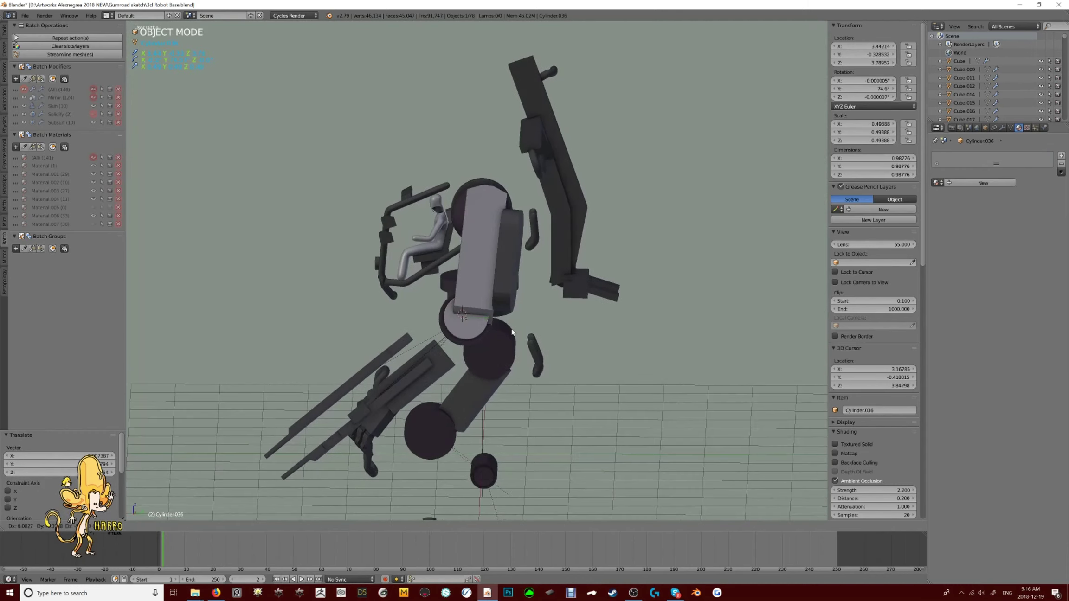
middle_click_drag(512, 332, 506, 239)
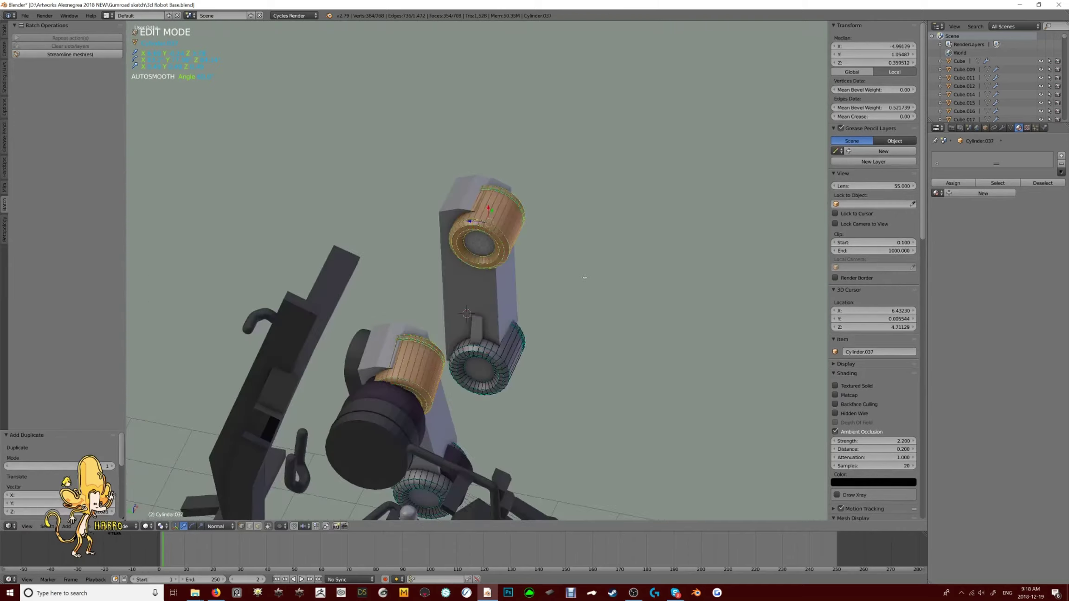
key("a")
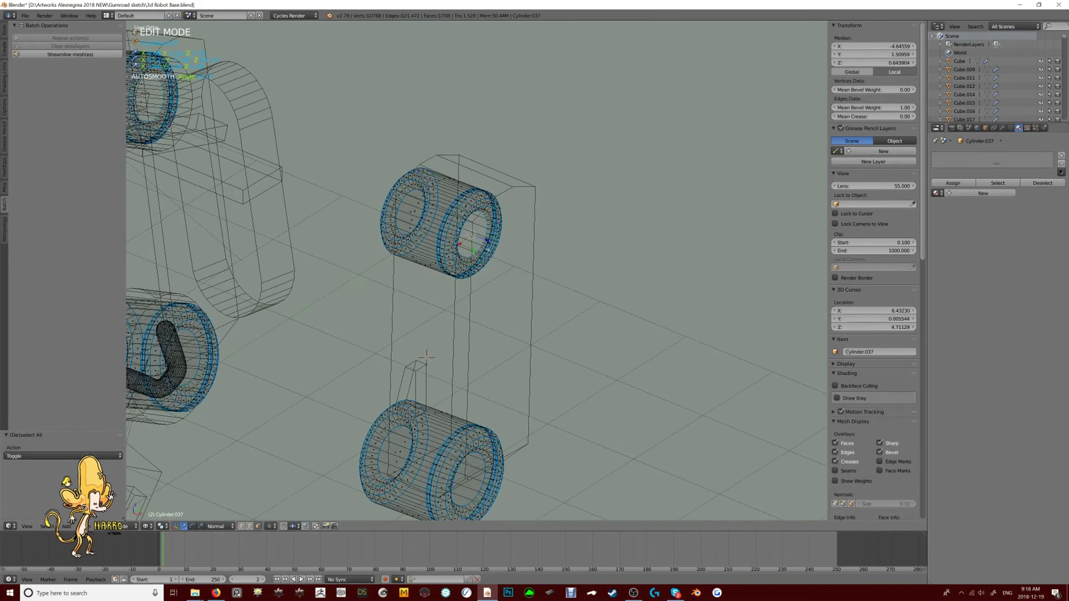
key("Tab")
key("z")
scroll(386, 264, "down", 5)
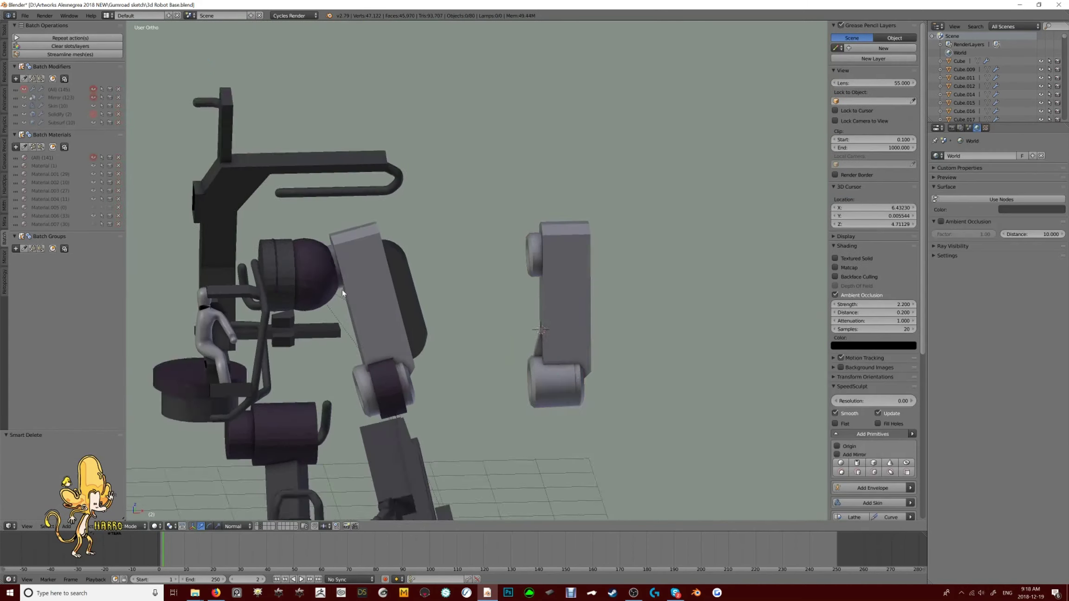
Cut an edge loop across the lower part of the upper arm block and flatten it with a Z scale of 0
key("KP_1")
scroll(521, 263, "up", 4)
key("Tab")
scroll(521, 294, "up", 3)
middle_click_drag(522, 295, 466, 331)
key("ctrl+r")
left_click(518, 351)
key("j")
key("s")
key("z")
key("0")
key("Return")
Rotate the arm block's new edge loop slightly and try shifting it in side view
key("KP_3")
key("KP_1")
key("3")
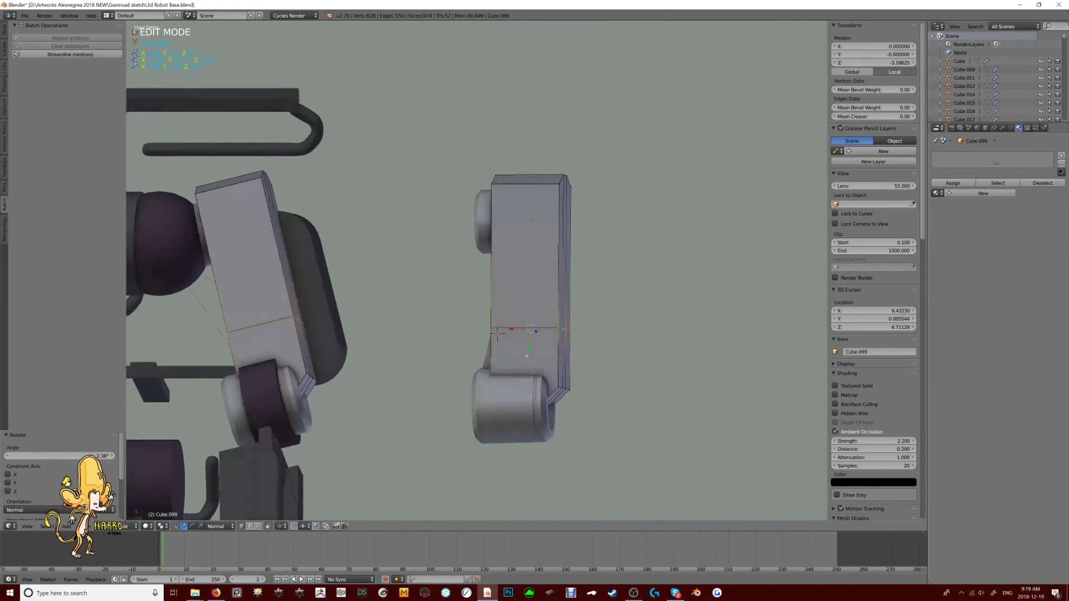
key("KP_3")
key("g")
key("Escape")
key("Tab")
Isolate the detached arm parts, duplicate the small strut and rotate the copy below the upper ring in side view
middle_click_drag(488, 366, 506, 278)
right_click(506, 278)
key("KP_Divide")
key("KP_3")
key("r")
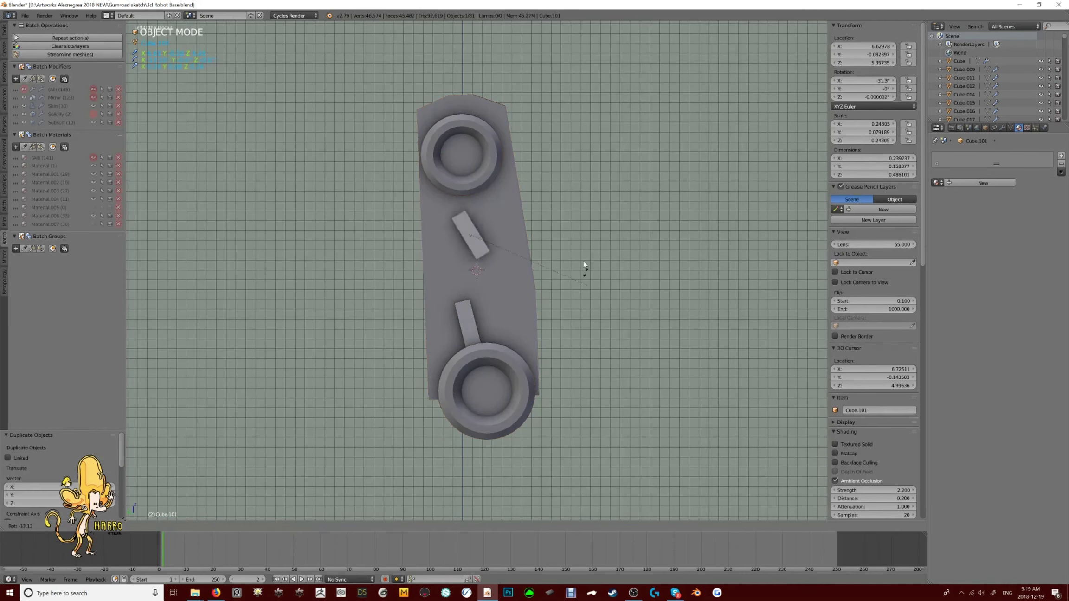
key("Return")
Select the part inside the arm block and move its mesh along the X axis
middle_click_drag(495, 136, 459, 245)
right_click(489, 269)
key("Tab")
key("Tab")
key("Tab")
key("g")
key("x")
key("Return")
key("Tab")
key("Tab")
key("Tab")
Adjust the mesh of the lower joint cylinder at the base of the arm block
key("KP_1")
right_click(529, 389)
key("Tab")
middle_click_drag(530, 389, 468, 310)
key("KP_1")
key("a")
key("Tab")
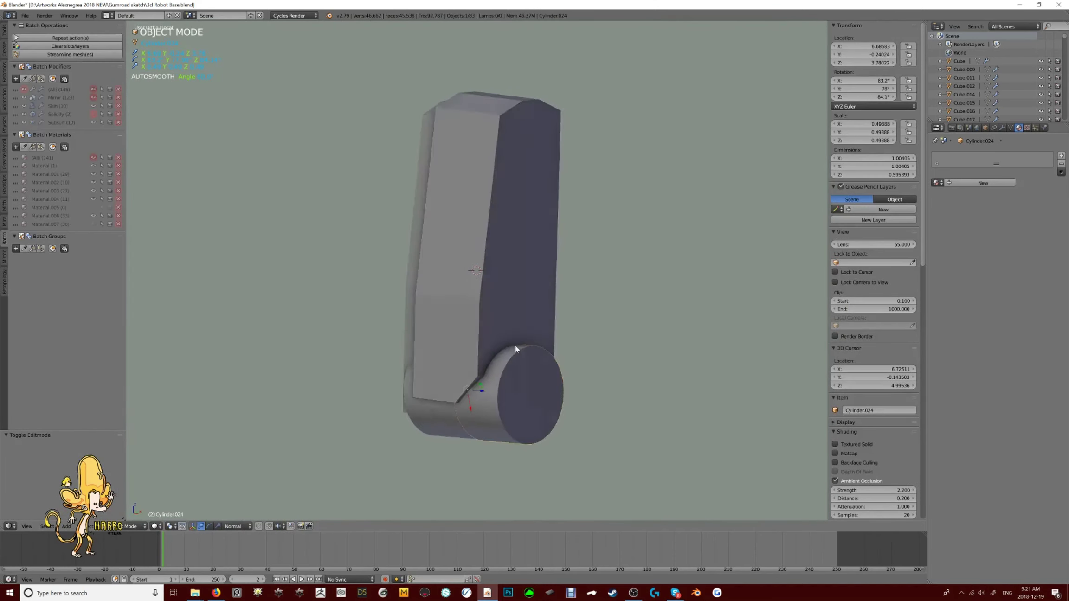
Bring back the whole mech and cut a rimmed recess into the arm block's inner side
key("KP_Divide")
left_click(528, 335)
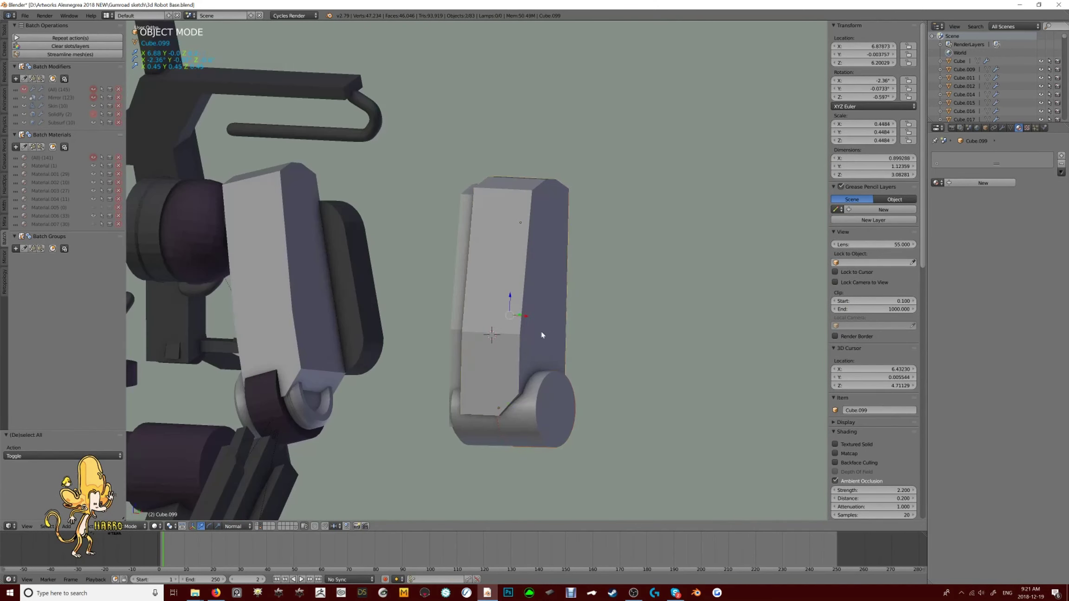
middle_click_drag(528, 335, 547, 327)
key("shift+ctrl+b")
left_click(530, 290)
middle_click_drag(529, 278, 562, 239)
Isolate the arm parts, duplicate small tabs along the edges of the inner recess and rotate them to fit
right_click(493, 217)
key("KP_Divide")
key("ctrl+KP_3")
key("a")
key("a")
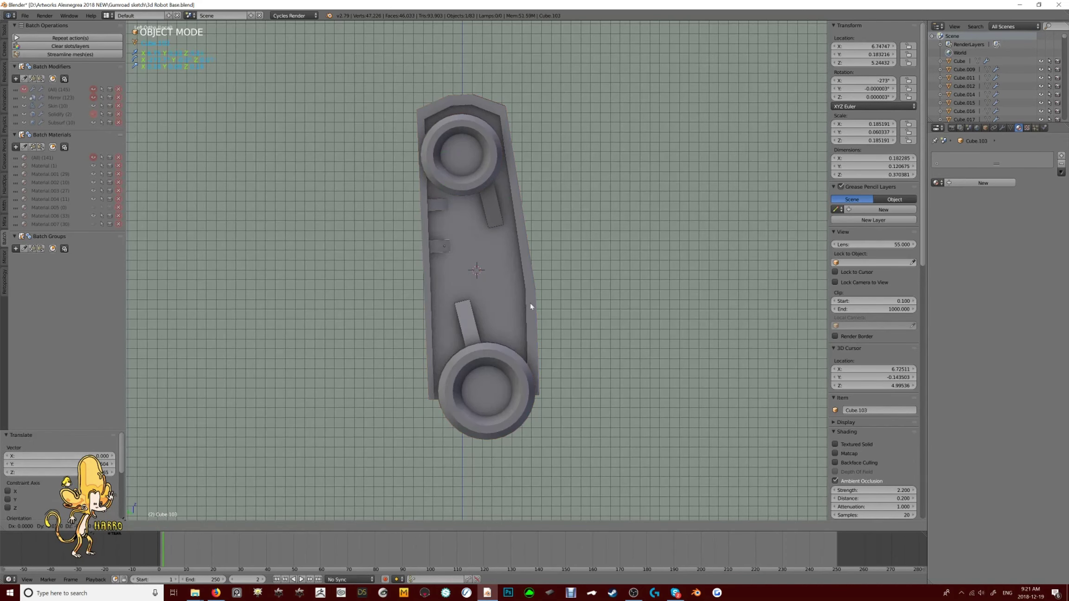
key("r")
left_click(465, 320)
middle_click_drag(464, 320, 630, 346)
key("KP_1")
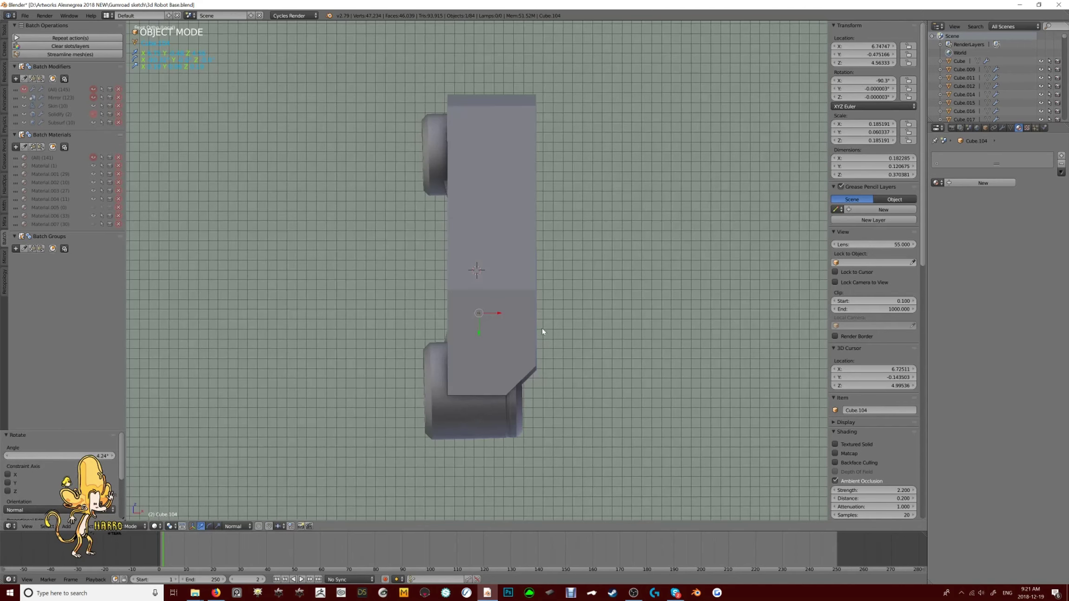
Cut a shallow angular notch into the arm block's body-facing edge with an Ngon cutter in front view
mouse_move(503, 361)
middle_mouse_down()
mouse_move(506, 343)
mouse_move(534, 354)
middle_mouse_up()
key("KP_1")
key("KP_Divide")
key("ctrl+z")
key("KP_1")
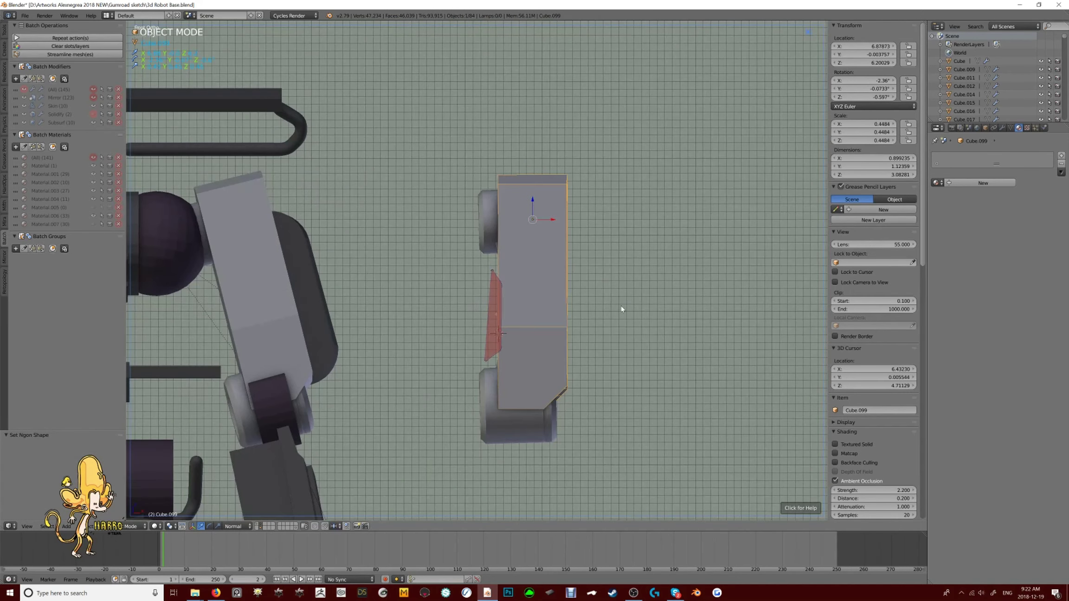
middle_click_drag(621, 308, 648, 325)
key("KP_1")
Slice off the arm block's upper outer corner with a diagonal cut in front view
middle_click_drag(534, 163, 615, 222)
key("KP_1")
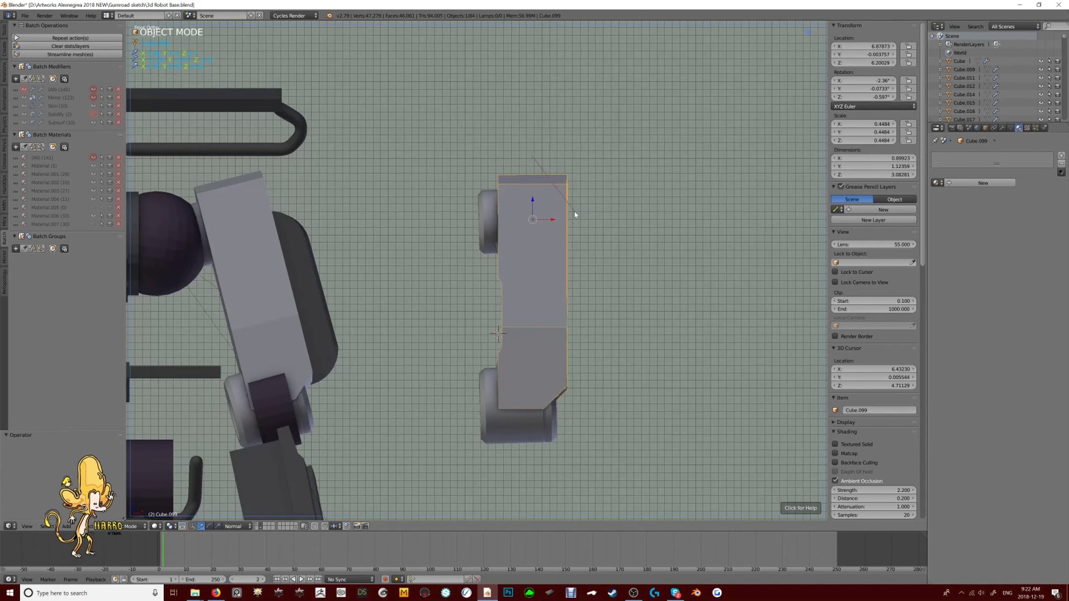
key("space")
middle_click_drag(692, 239, 671, 245)
mouse_move(659, 226)
middle_mouse_down()
mouse_move(534, 306)
mouse_move(533, 288)
mouse_move(556, 298)
mouse_move(464, 299)
mouse_move(563, 304)
mouse_move(723, 224)
mouse_move(563, 303)
mouse_move(562, 291)
mouse_move(493, 357)
mouse_move(511, 339)
middle_mouse_up()
Isolate the arm parts and reshape the strut above the lower ring so it stands more upright
left_click(534, 306)
scroll(522, 302, "up", 2)
key("z")
key("z")
key("KP_Divide")
key("a")
key("Tab")
key("a")
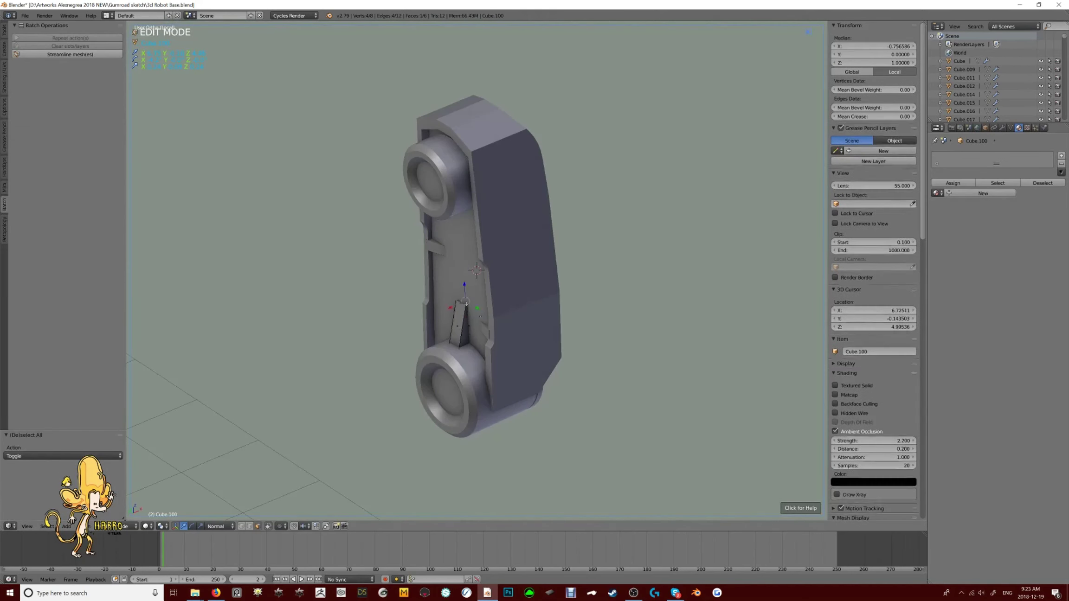
key("ctrl+KP_3")
key("e")
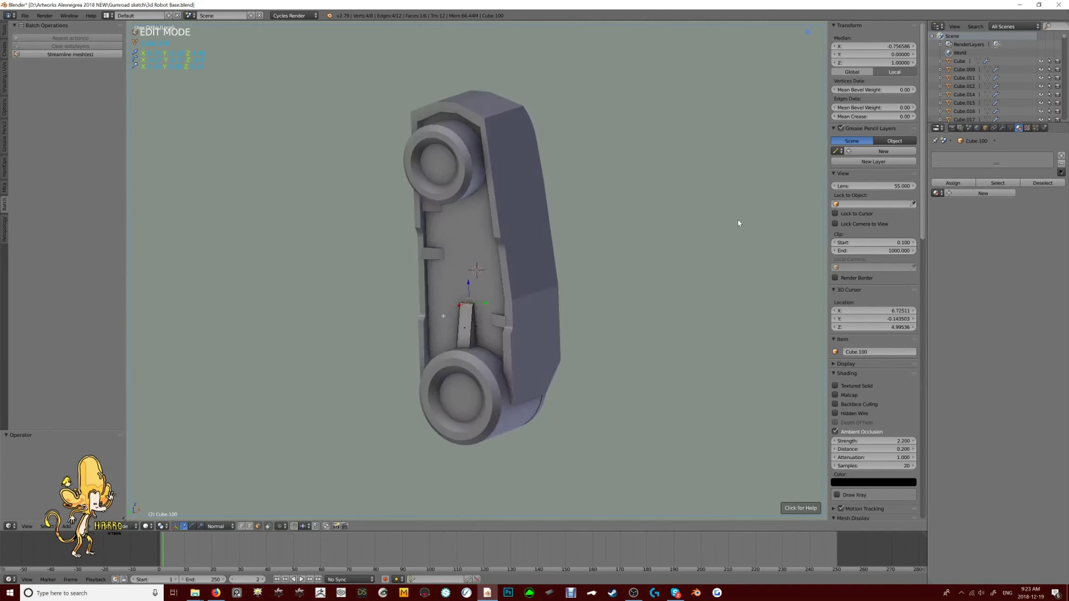
Add a small bevelled cube in the middle of the arm recess and scale it down
key("shift+a")
left_click(504, 269)
key("s")
left_click(725, 223)
key("ctrl+KP_3")
key("Tab")
key("a")
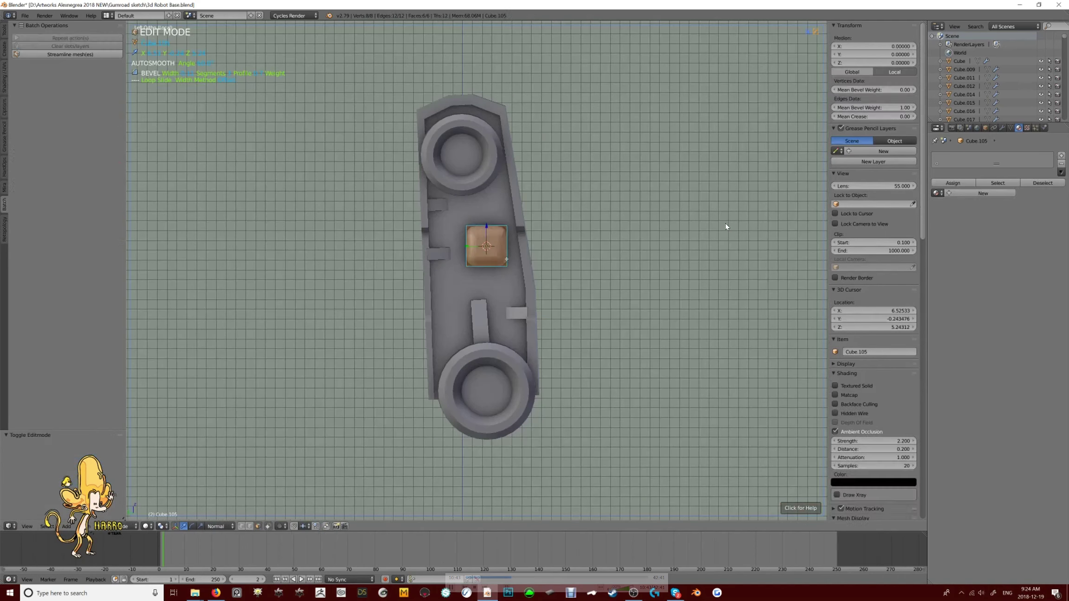
key("z")
key("Tab")
key("z")
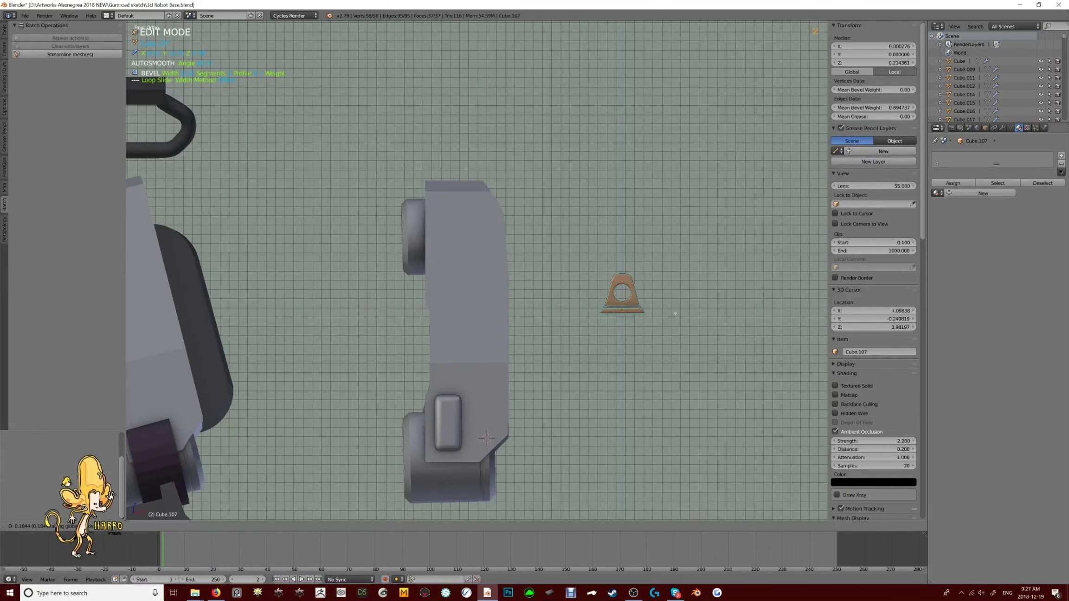
Scale the lug bracket down, then place and rotate a duplicate of it on the back of the arm block
key("Tab")
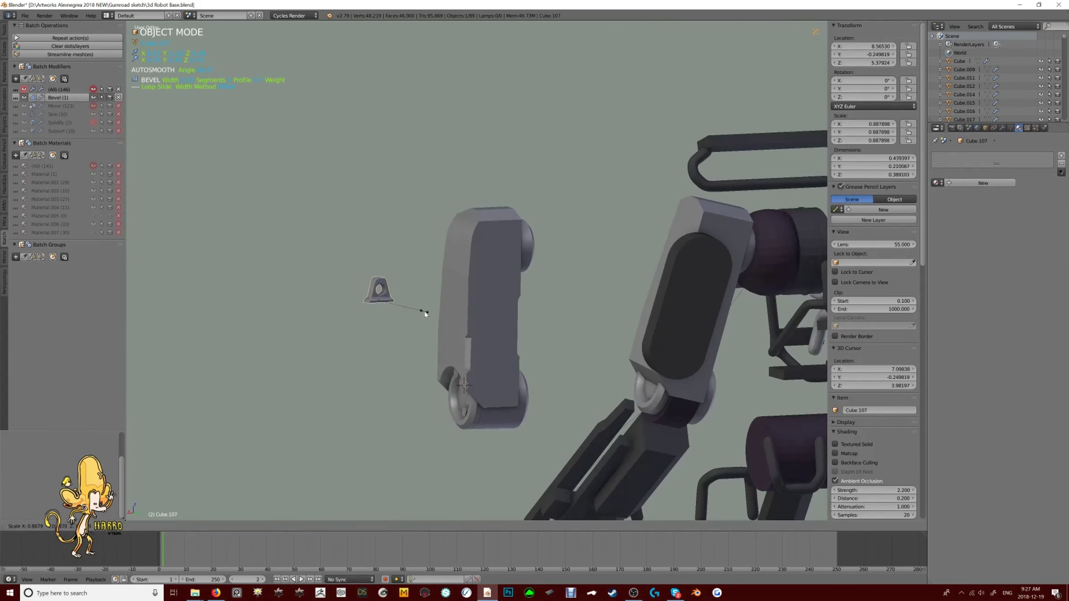
key("ctrl+KP_1")
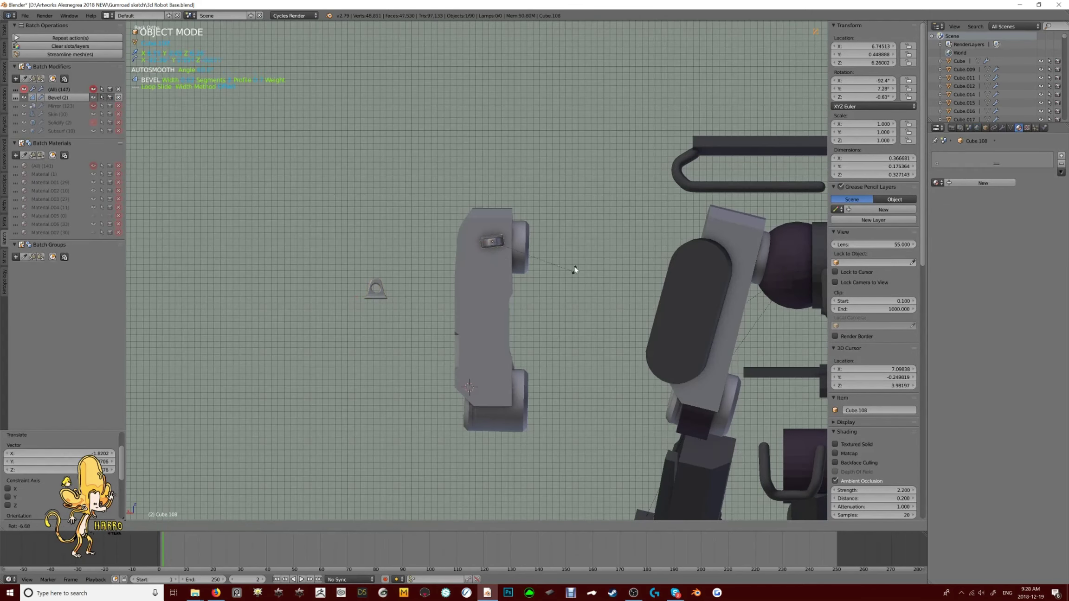
left_click(575, 270)
middle_click_drag(575, 270, 575, 294)
key("ctrl+KP_1")
key("g")
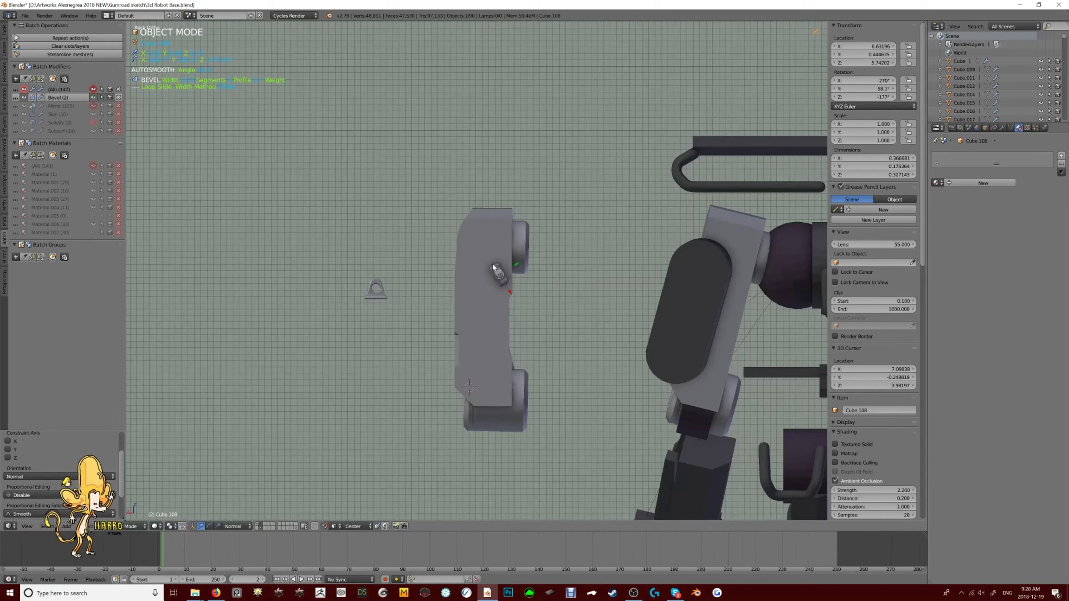
Duplicate the lug bracket onto the front of the arm block and rotate the copy in front view
middle_click_drag(559, 327, 474, 384)
key("shift+d")
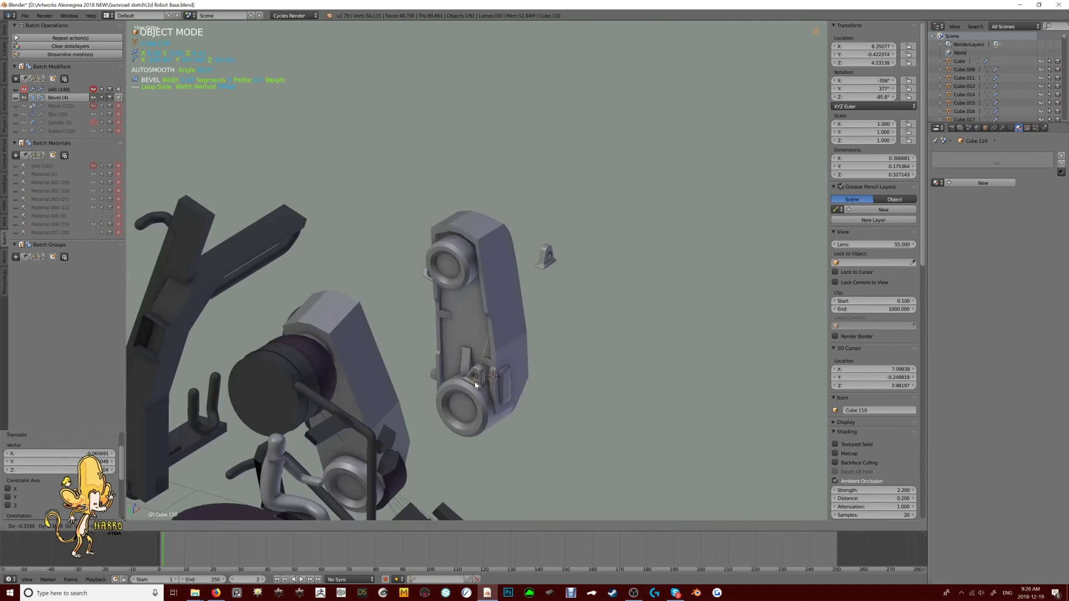
left_click(475, 308)
middle_click_drag(475, 307, 510, 316)
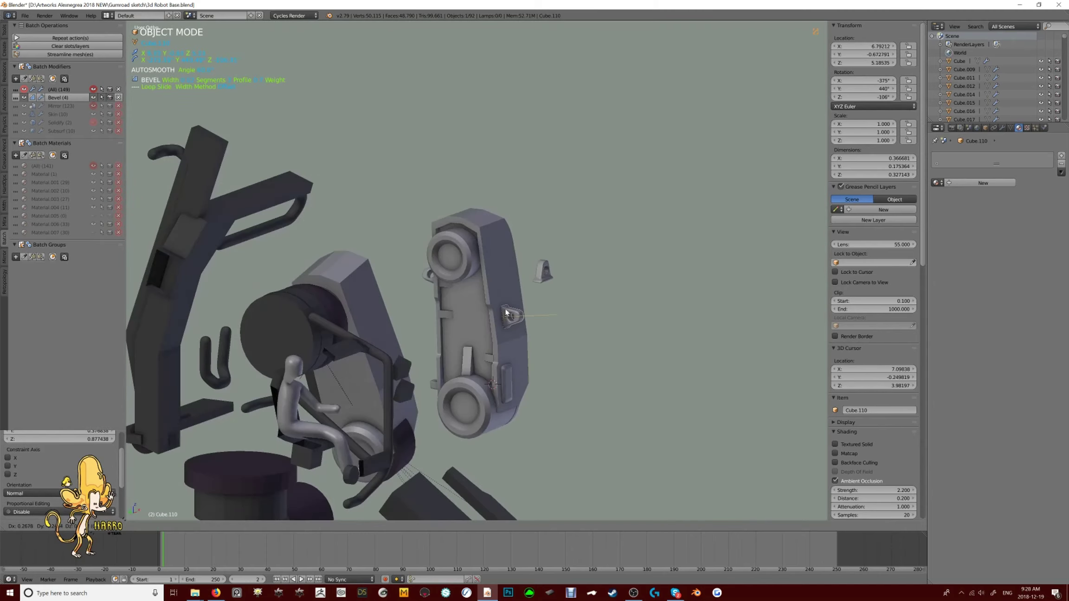
key("KP_1")
key("r")
left_click(529, 259)
middle_click_drag(529, 259, 448, 305)
Add a cylinder at the 3D cursor beside the arm's lower joint
key("shift+a")
mouse_move(448, 305)
left_click(498, 359)
key("KP_1")
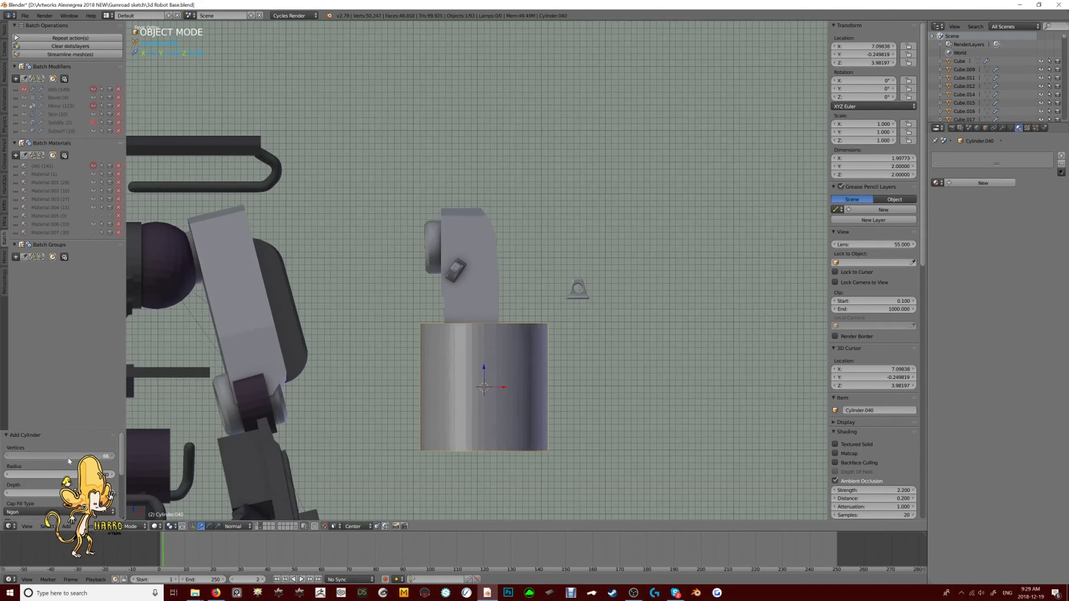
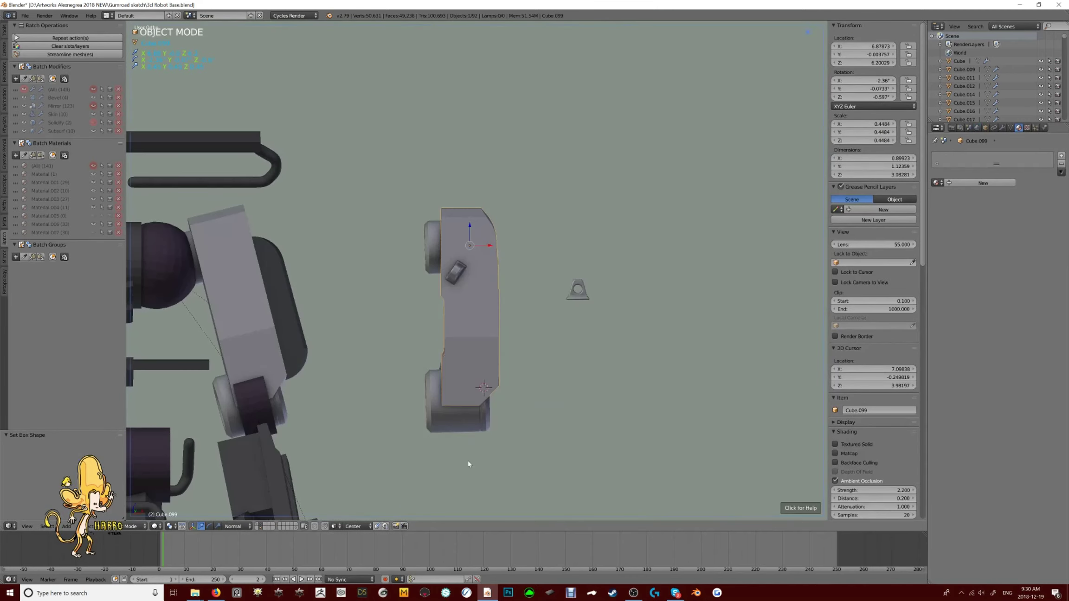
Extrude groups of outer faces on the upper joint ring outward into raised pads
middle_click_drag(522, 440, 558, 333)
key("a")
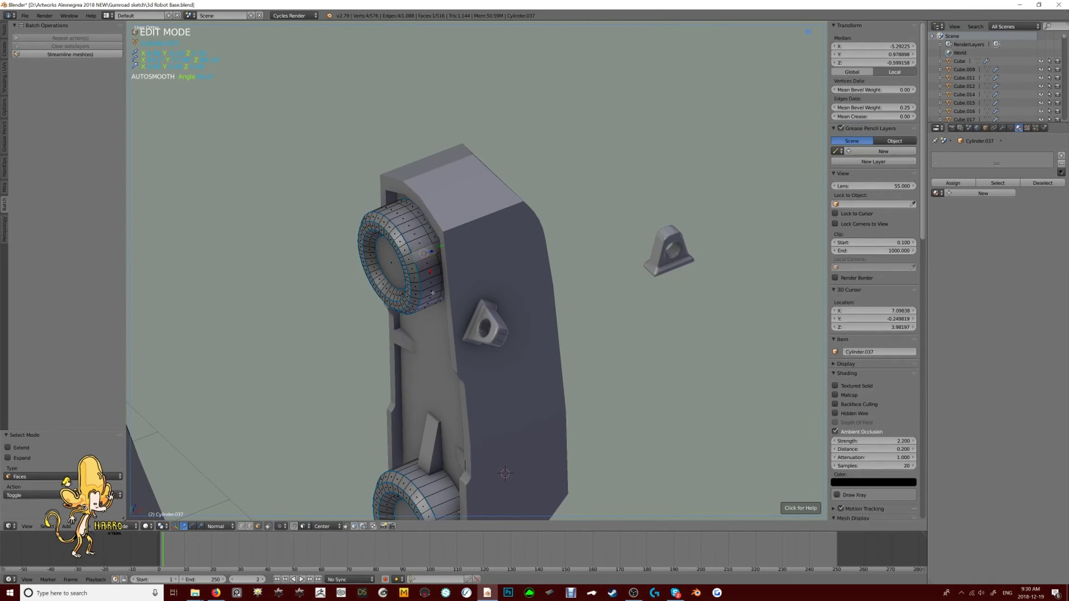
middle_click_drag(432, 293, 563, 275)
left_click(535, 223, "ctrl")
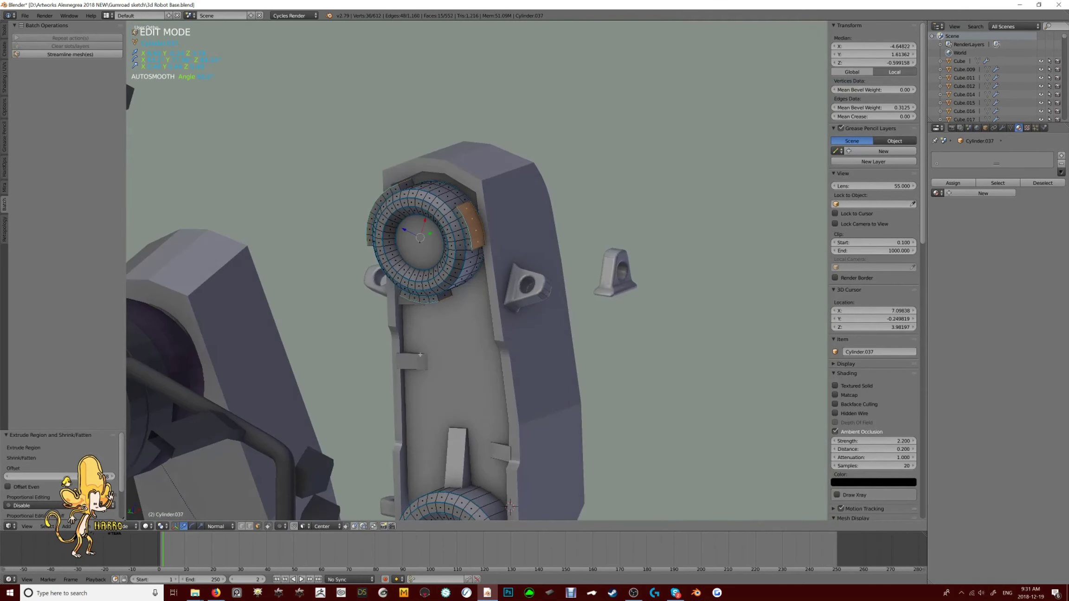
left_click(564, 385)
middle_click_drag(564, 385, 433, 275)
left_click(433, 274, "shift")
left_click(483, 257, "ctrl")
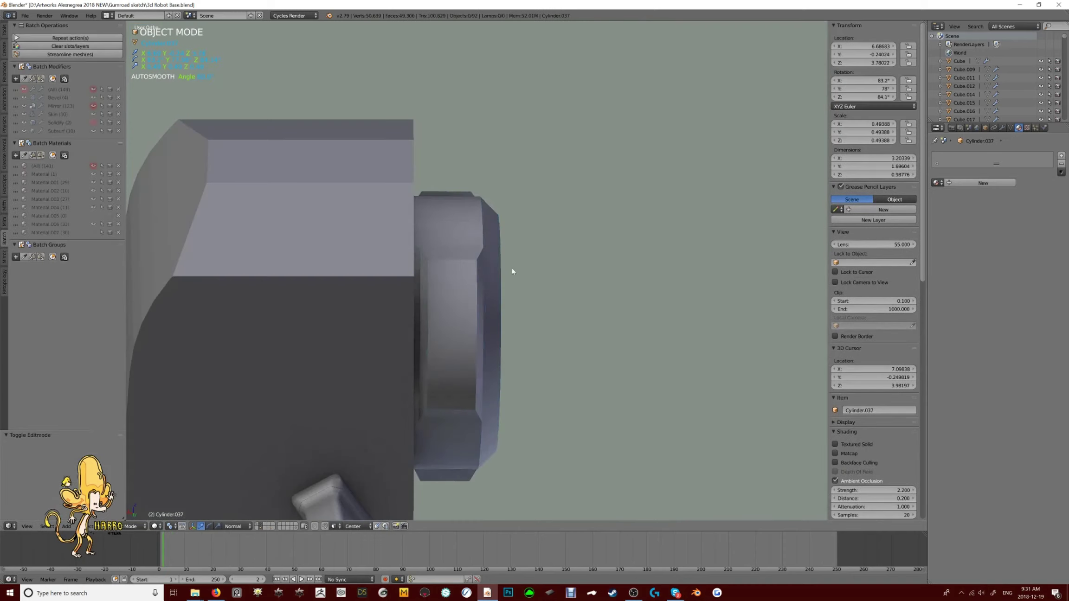
Insert an edge loop around the upper joint ring and slide it into position near the rim
middle_click_drag(512, 268, 415, 268)
key("Tab")
key("Tab")
key("ctrl+Tab")
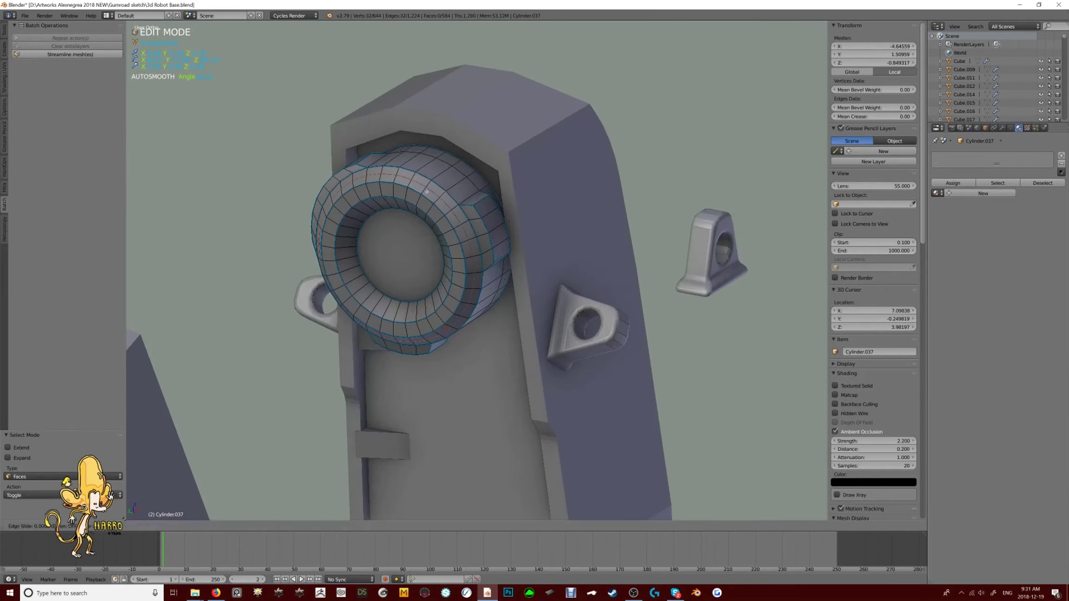
left_click(427, 192)
key("Tab")
key("Tab")
middle_click_drag(427, 191, 461, 369)
left_click(508, 207)
key("Tab")
Place a small cube about 0.36 units wide outside the arm, below the spare lug bracket
scroll(464, 209, "down", 3)
scroll(461, 369, "up", 3)
left_click(562, 341)
key("KP_3")
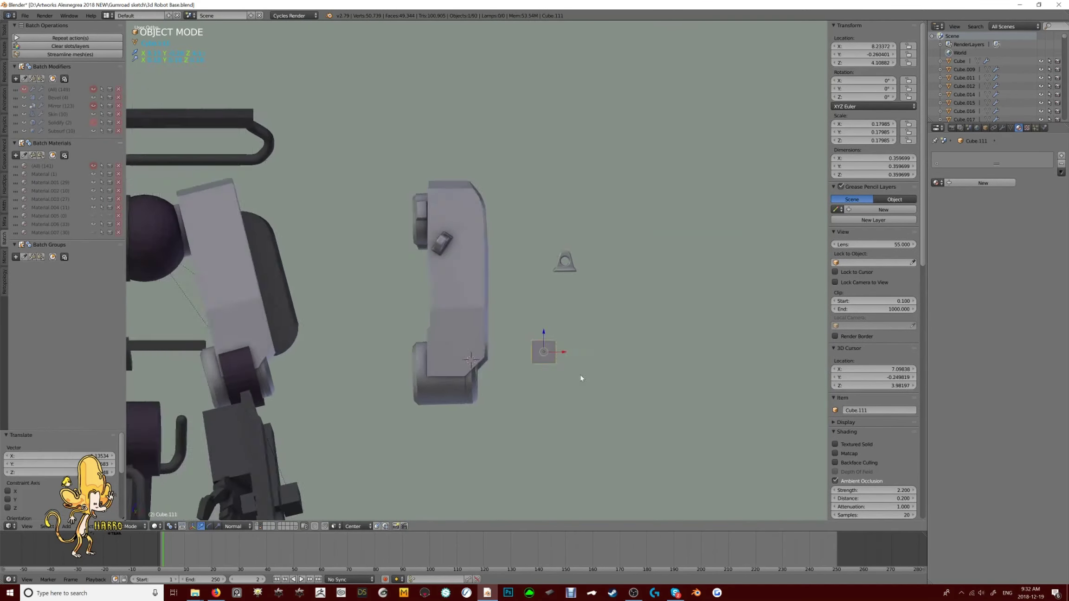
scroll(562, 357, "up", 3)
Resize the cube into a flat rectangular block about 0.18 by 0.10 by 0.07 under the spare lug bracket
key("Tab")
middle_click_drag(603, 325, 634, 345)
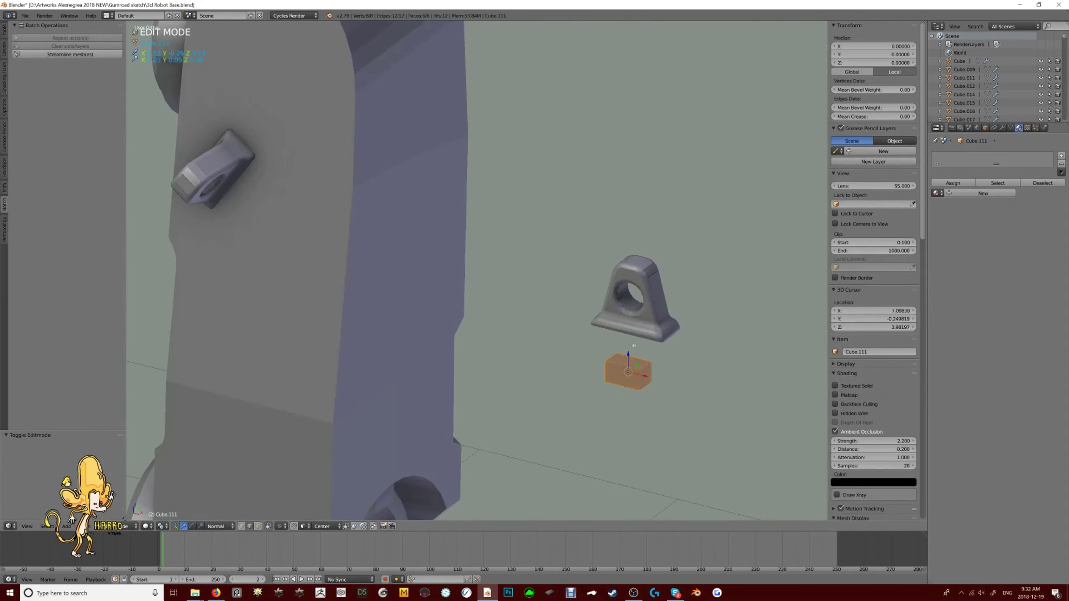
left_click(683, 398)
key("KP_3")
key("Tab")
key("KP_1")
scroll(546, 333, "up", 2)
key("ctrl+Tab")
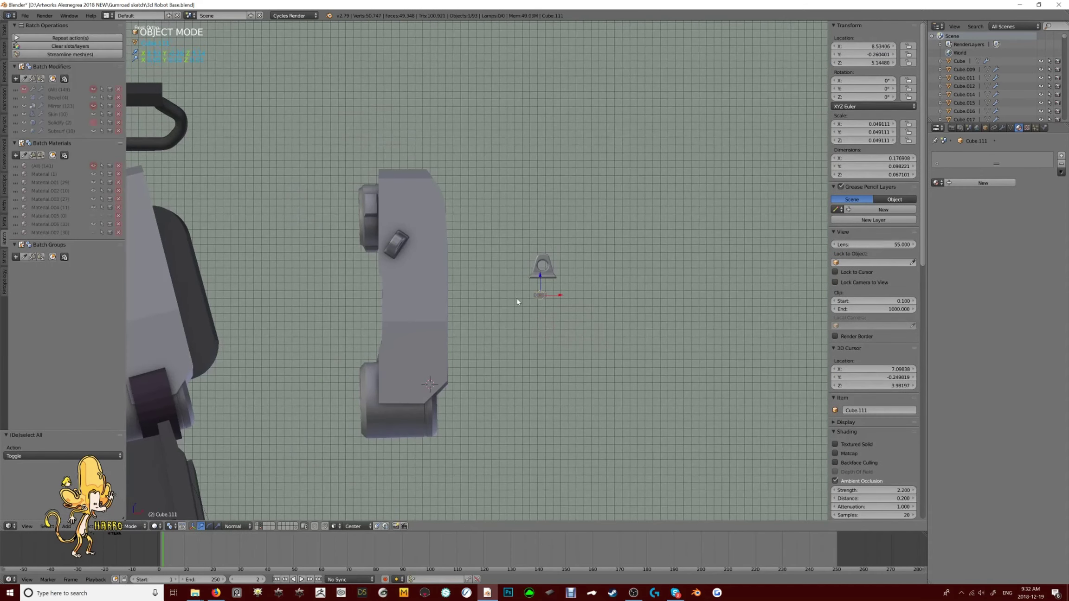
Apply the small block's rotation and scale
scroll(517, 301, "up", 2)
key("ctrl+a")
left_click(497, 362)
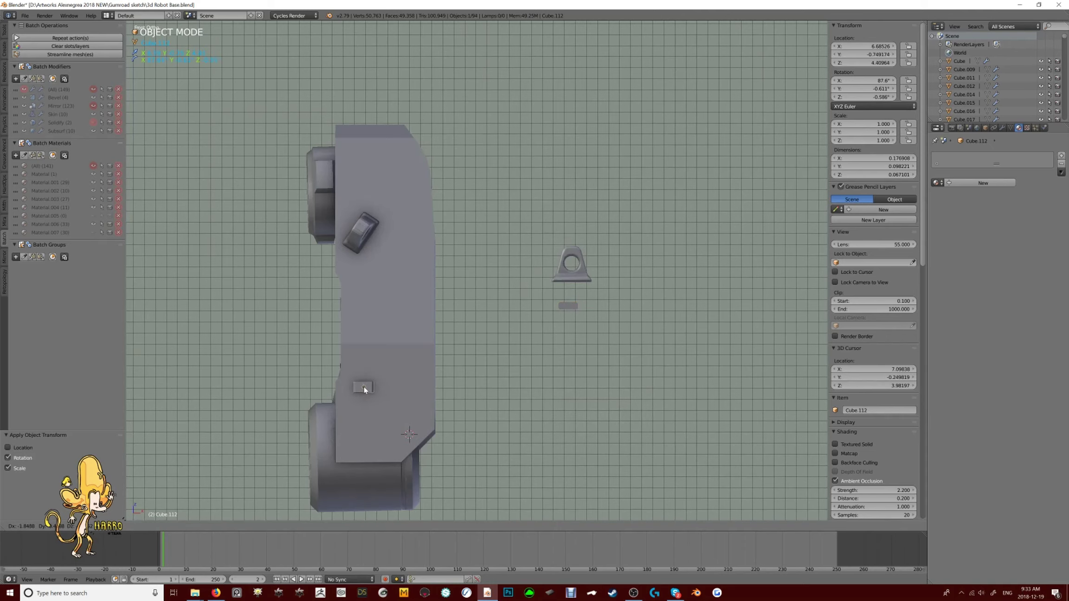
Rotate the small block's mesh by about 90 degrees in side view to turn it on its side
key("Tab")
middle_click_drag(573, 309, 501, 362)
key("a")
key("r")
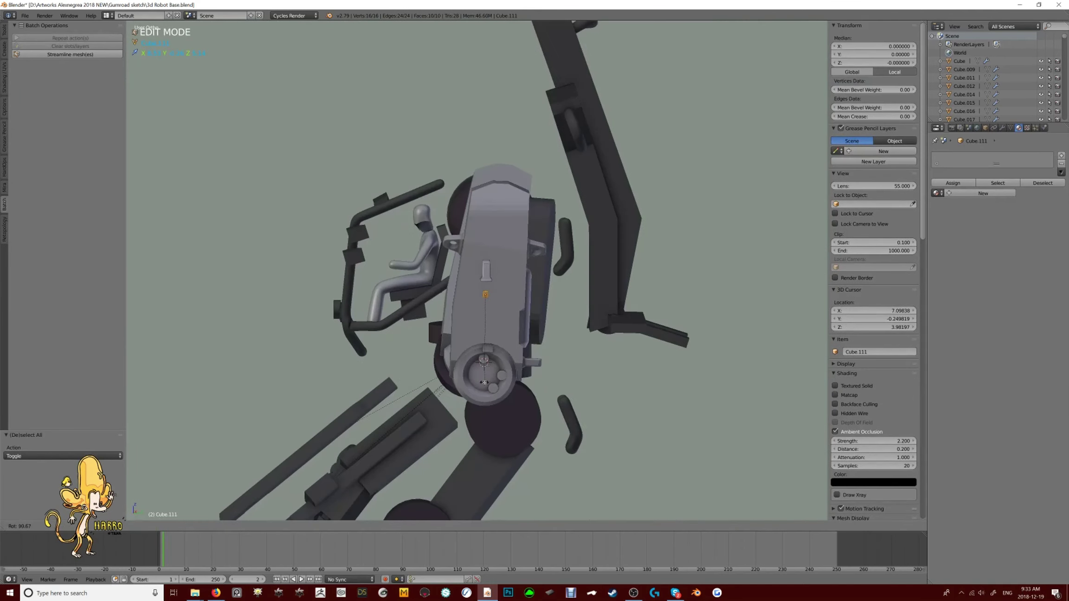
left_click(475, 400)
key("KP_Decimal")
key("KP_3")
key("Tab")
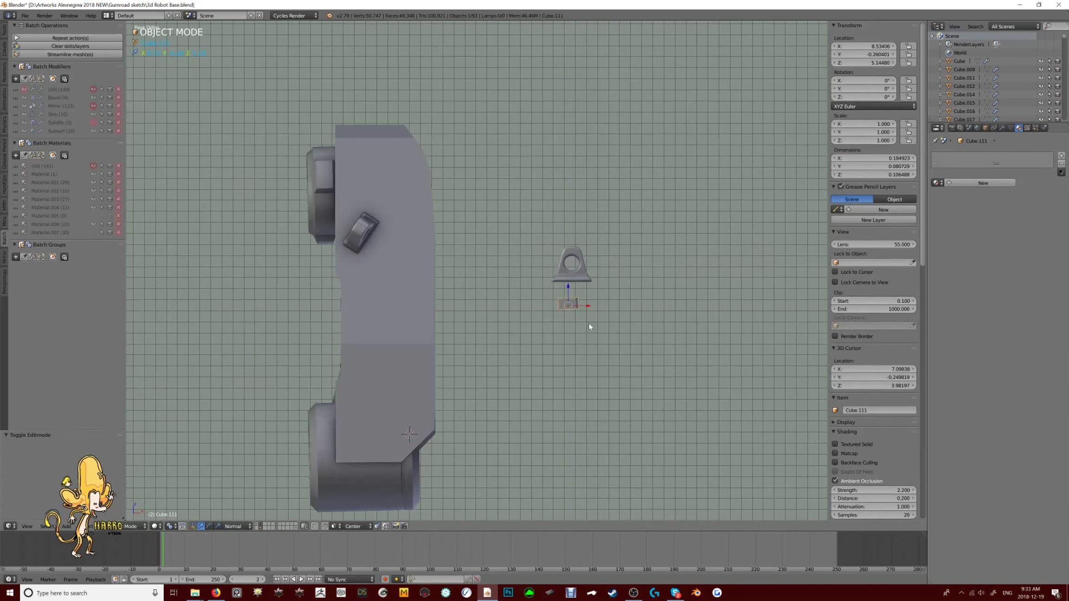
Rotate the small block's mesh slightly in front view to level it, and return to solid shading in Object Mode
key("KP_1")
key("Tab")
key("r")
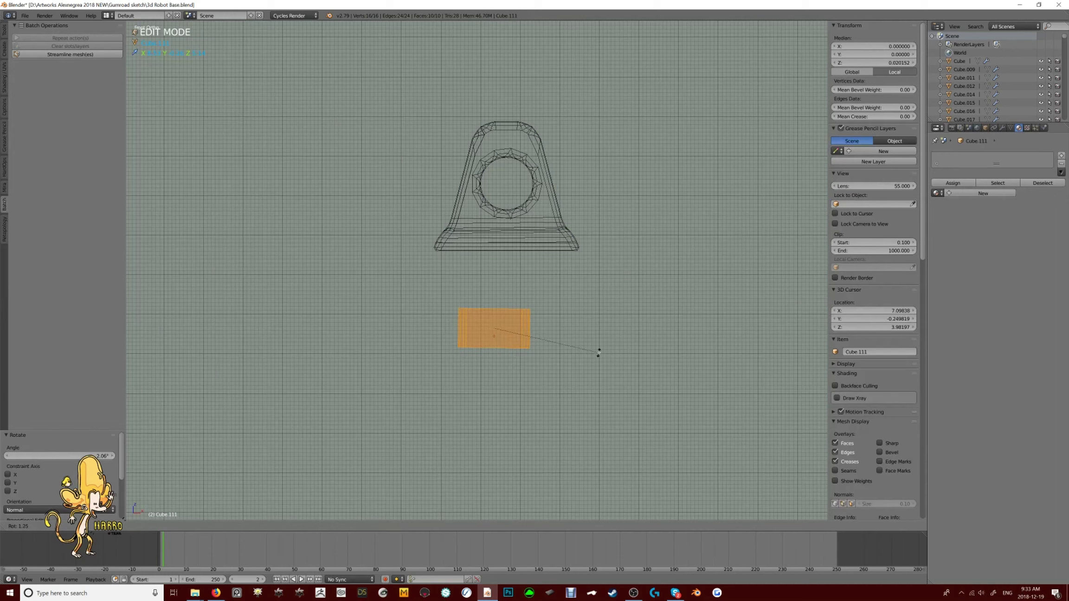
right_click(600, 352)
key("Tab")
key("z")
scroll(537, 281, "down", 7)
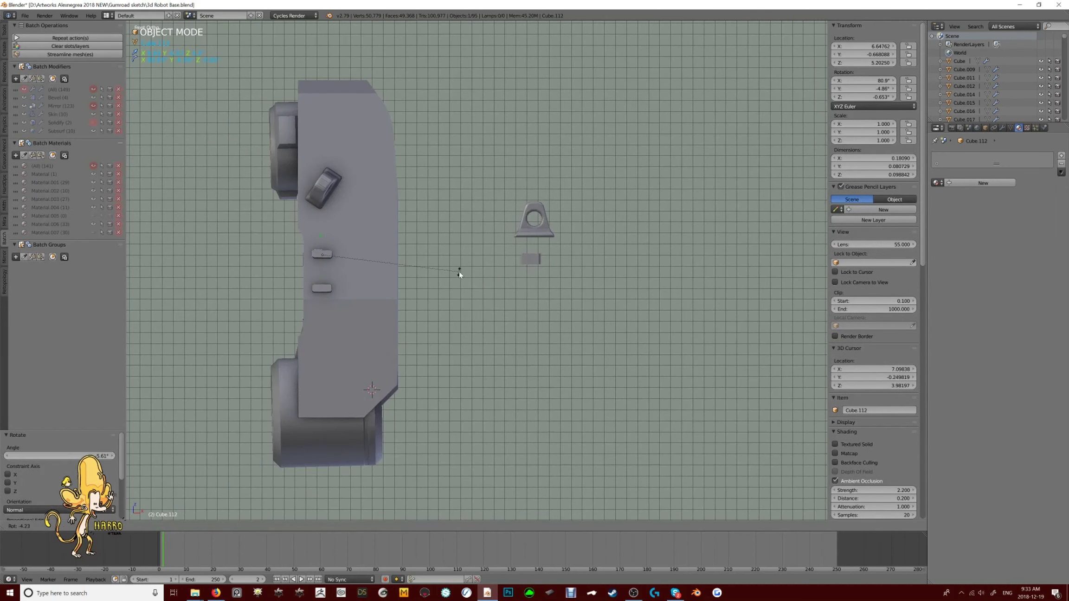
Duplicate the small block onto the upper arm's surface, placing and rotating copies down towards the round lower joint
key("shift+d")
left_click(365, 270)
middle_click_drag(366, 269, 332, 275)
key("KP_3")
key("shift+d")
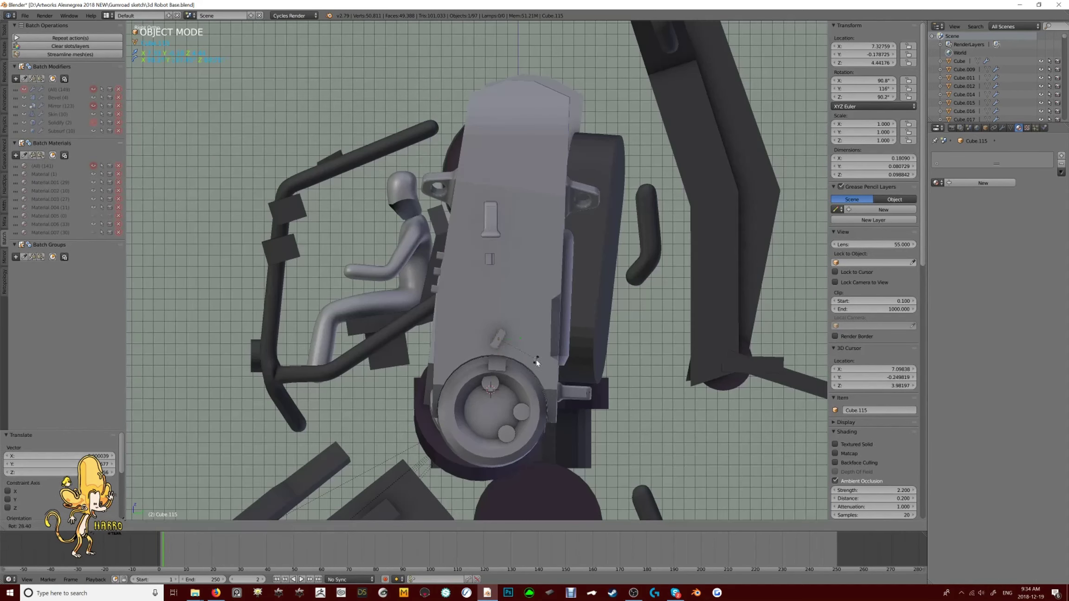
Place duplicates of the small rectangular block as a staggered group of three on the arm segment's narrow side face
left_click(537, 362)
middle_click_drag(536, 363, 641, 283)
key("shift+d")
left_click(603, 255)
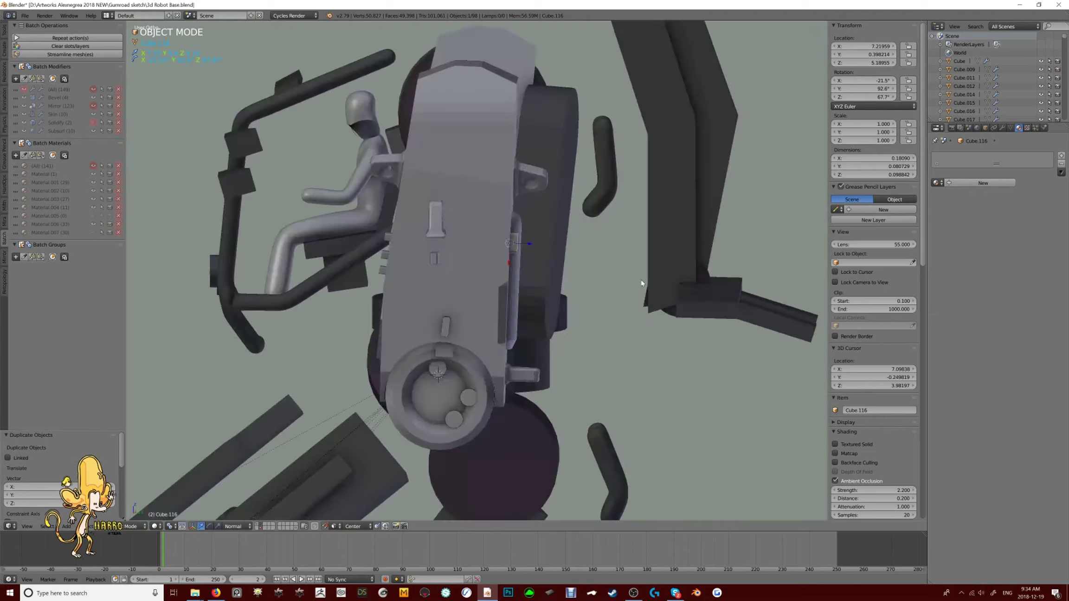
key("ctrl+KP_1")
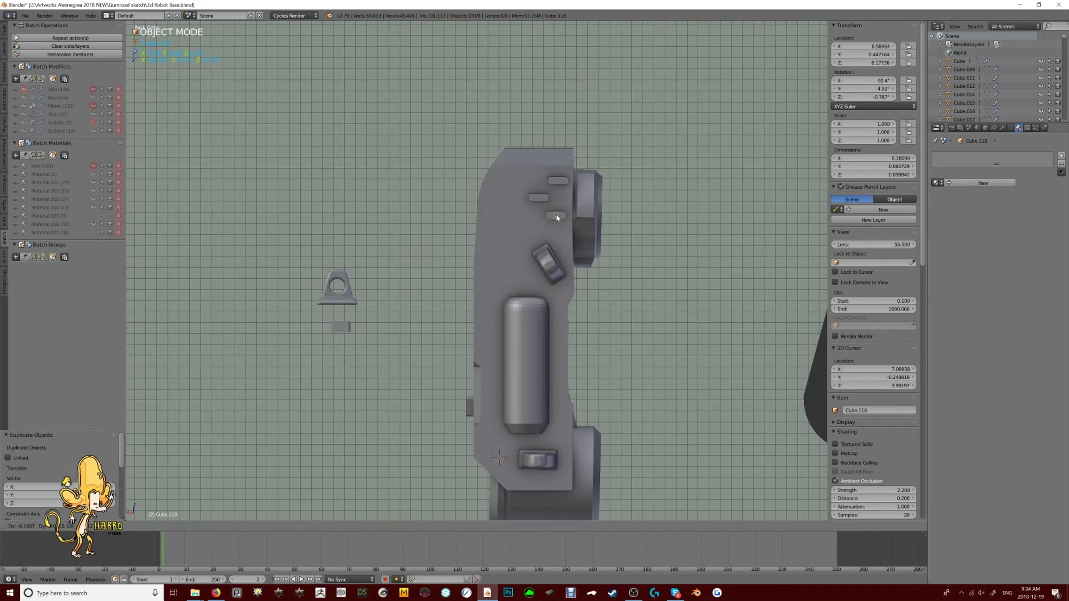
Join the small blocks and subtract them from the arm shell with a Boolean difference to cut recessed slots
key("ctrl+j")
middle_click_drag(557, 218, 421, 316)
right_click(470, 291, "shift")
key("shift+ctrl+b")
left_click(470, 291)
right_click(421, 316)
Duplicate the lower wheel's inner geometry and shape it into a small round hub at the wheel's center
scroll(428, 330, "up", 3)
key("KP_1")
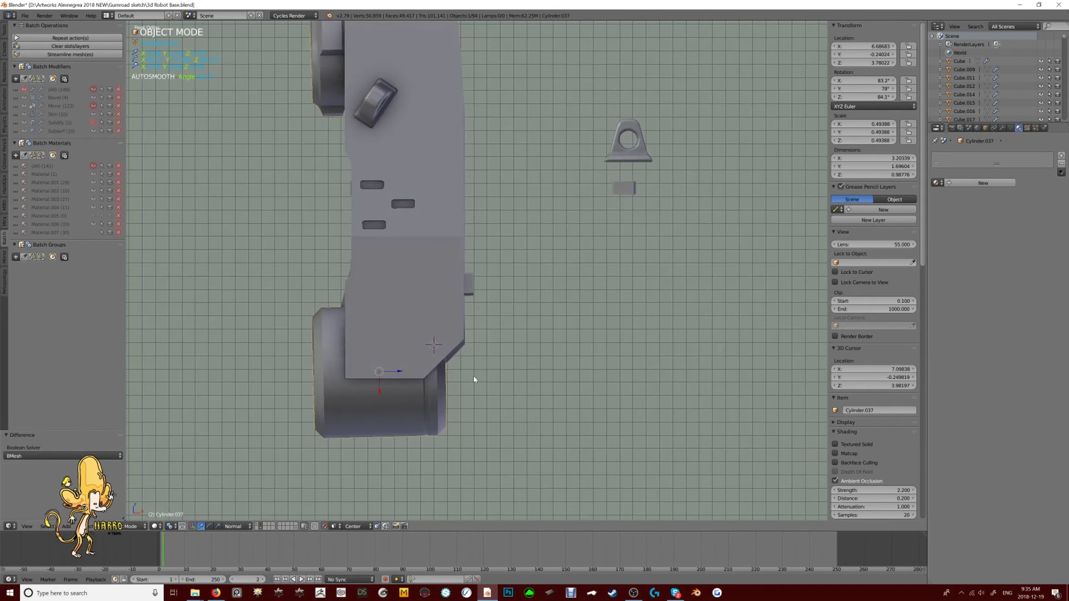
scroll(473, 378, "down", 3)
middle_click_drag(473, 377, 355, 355)
key("Tab")
key("shift+ctrl+Tab")
key("shift+d")
right_click(425, 366)
key("w")
left_click(325, 367)
key("ctrl+KP_Add")
key("Tab")
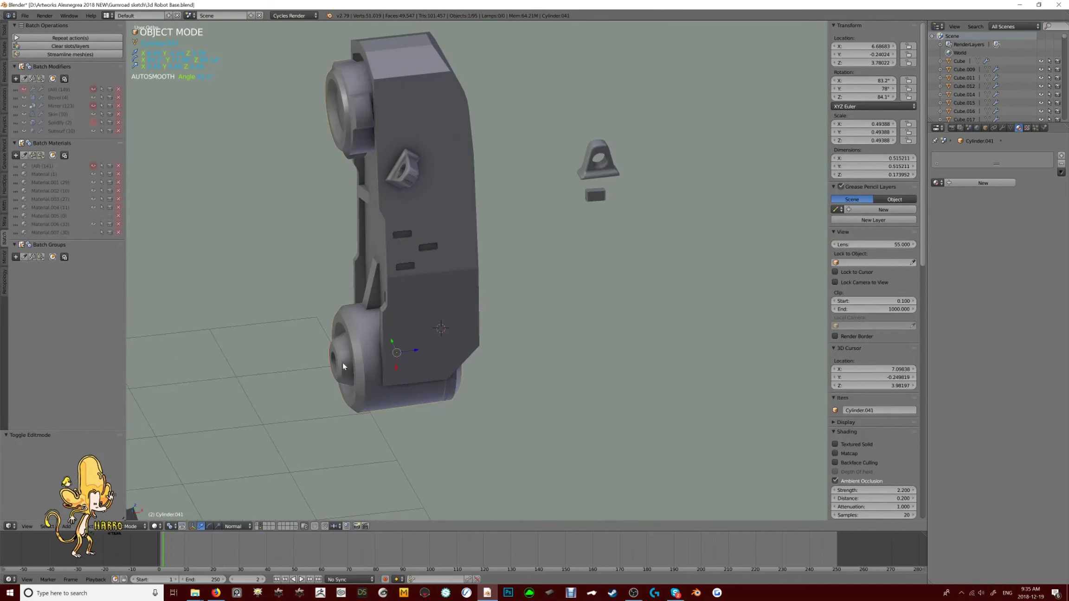
Isolate the arm segment and position a rectangular block inside the shell just below the upper wheel
key("KP_3")
middle_click_drag(482, 353, 461, 202)
scroll(441, 351, "down", 3)
scroll(461, 201, "up", 2)
key("KP_Divide")
key("ctrl+KP_3")
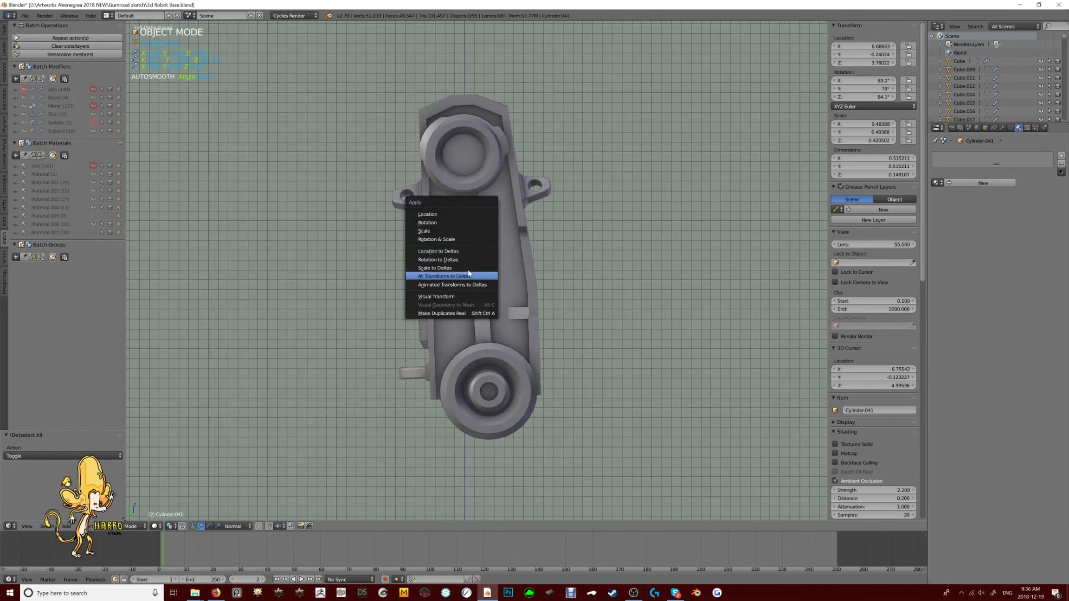
left_click(507, 259)
key("g")
left_click(566, 210)
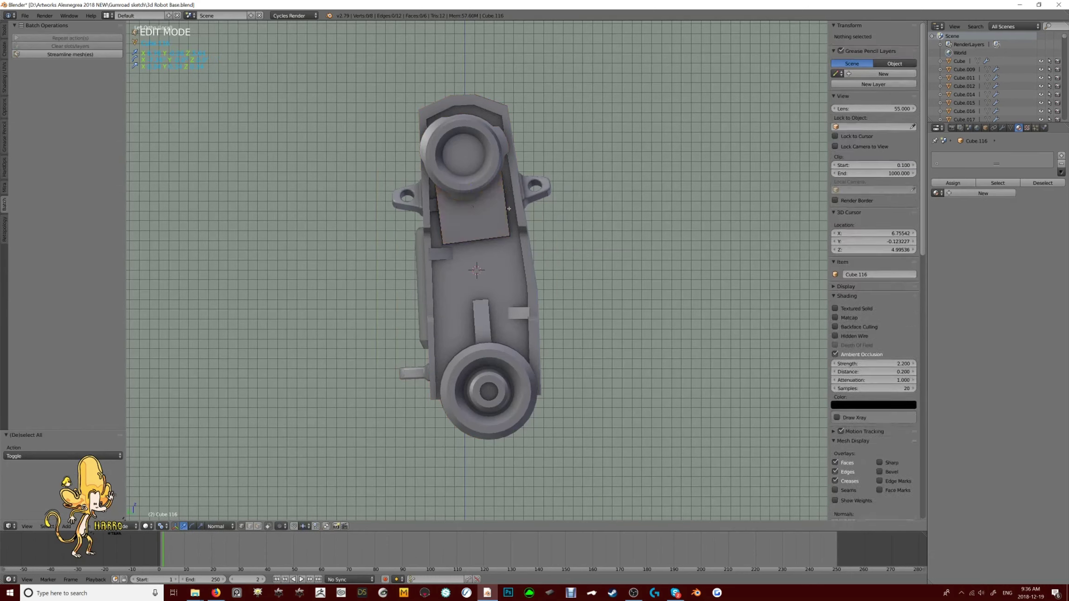
key("z")
key("z")
middle_click_drag(580, 196, 464, 209)
Bevel the corner edge of the block below the upper wheel to give it an angled outline
scroll(438, 225, "up", 3)
key("Tab")
right_click(439, 224)
scroll(438, 224, "down", 3)
scroll(470, 190, "up", 3)
key("ctrl+b")
left_click(709, 182)
Inset the floor faces of the shell's recessed slots and offset the inset faces along their depth
scroll(473, 204, "down", 5)
scroll(464, 209, "up", 6)
key("Tab")
right_click(402, 237)
key("Tab")
key("3")
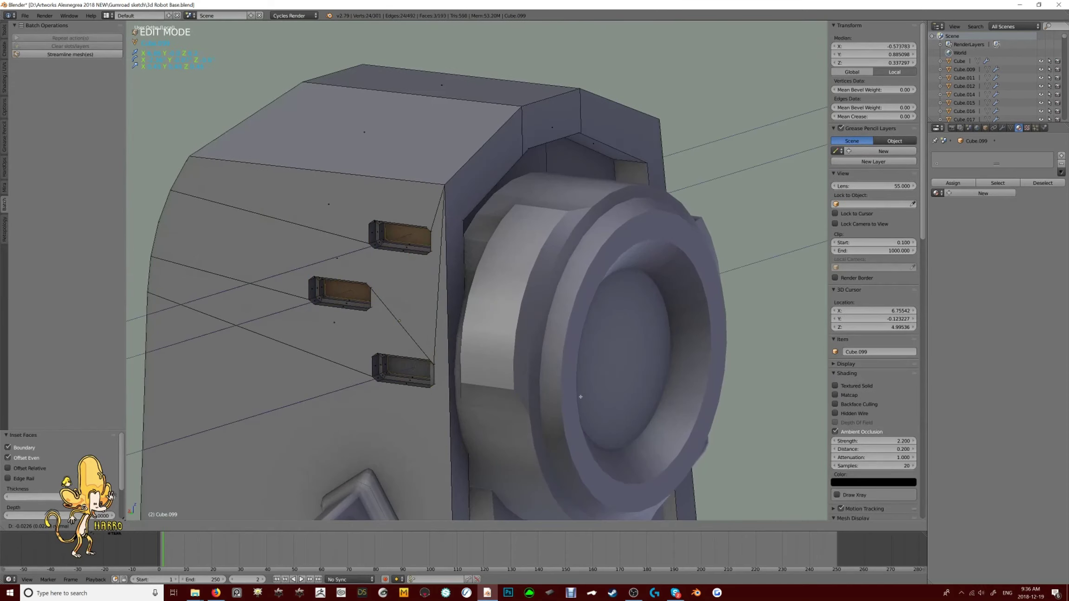
left_click(581, 396)
Apply CSharpen to the block below the upper wheel and adjust its bevel width
key("Tab")
scroll(549, 386, "down", 3)
middle_click_drag(549, 386, 457, 319)
right_click(437, 376)
key("q")
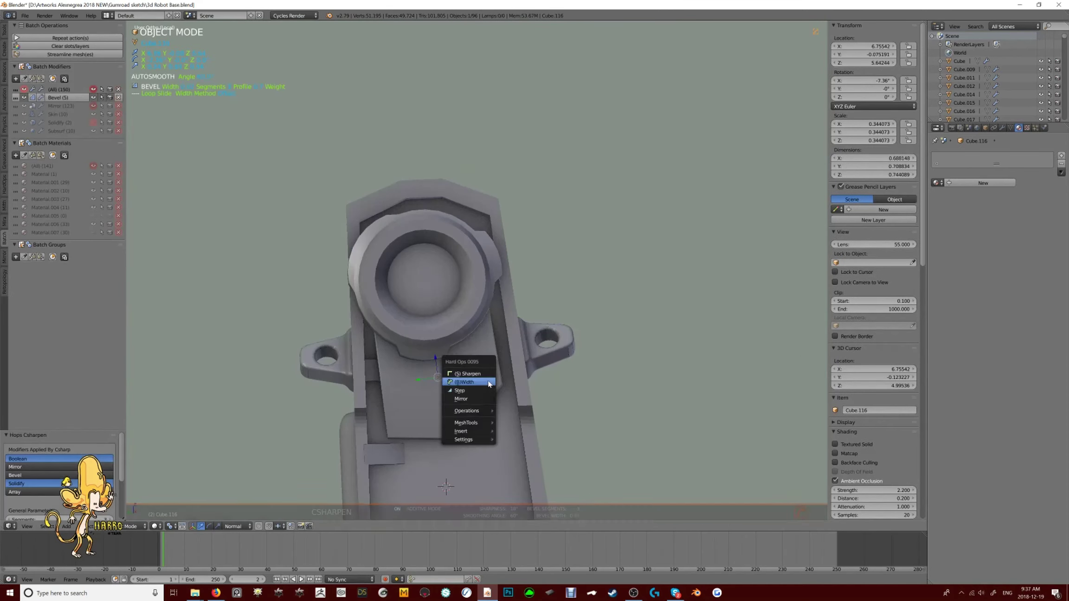
key("ctrl+b")
middle_click_drag(438, 377, 418, 401)
left_click(432, 372)
scroll(432, 373, "down", 5)
scroll(465, 345, "up", 5)
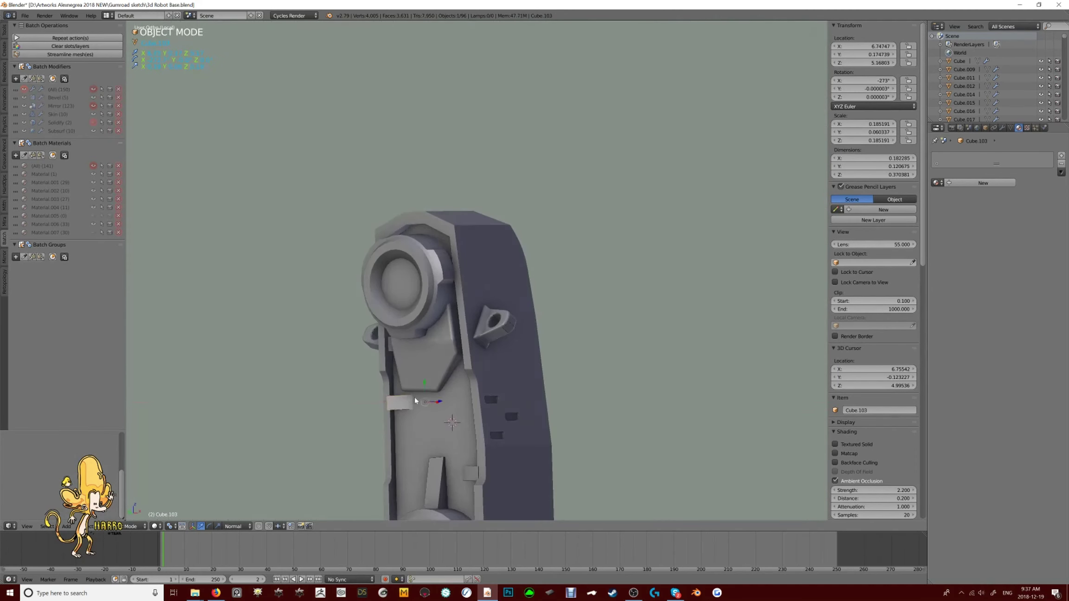
Duplicate the small bracket tab inside the shell and place the copies along the shell's inner rim
right_click(434, 344)
key("ctrl+KP_3")
right_click(459, 358)
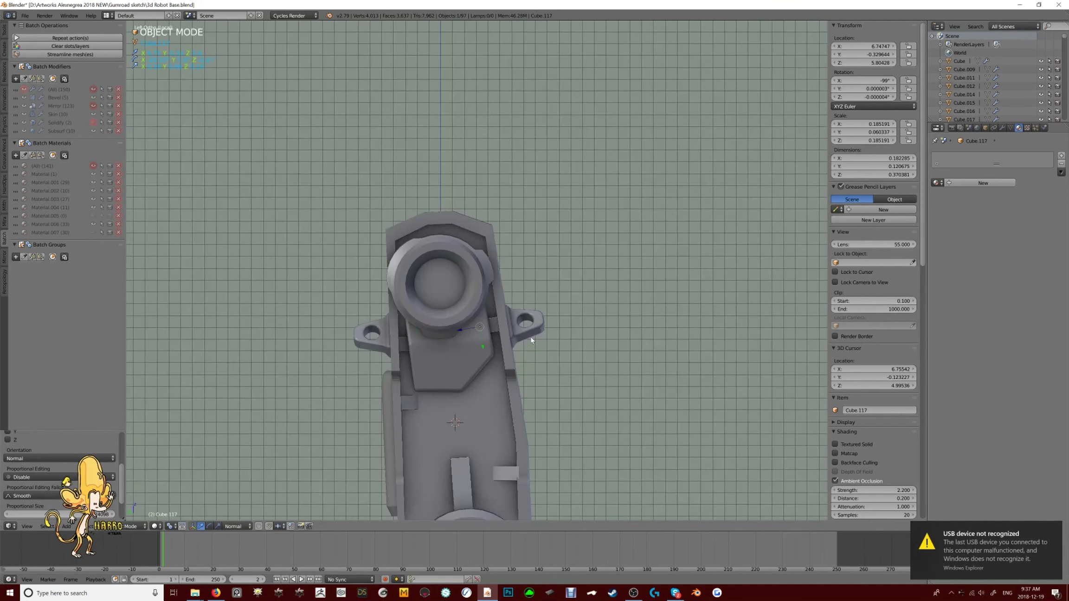
scroll(532, 341, "down", 1)
key("shift+d")
right_click(355, 366)
middle_click_drag(356, 366, 457, 344)
scroll(457, 345, "down", 3)
Cut a stepped polygonal recess into the inner panel between the two wheels with a BoxCutter shape
key("ctrl+KP_3")
scroll(471, 316, "up", 3)
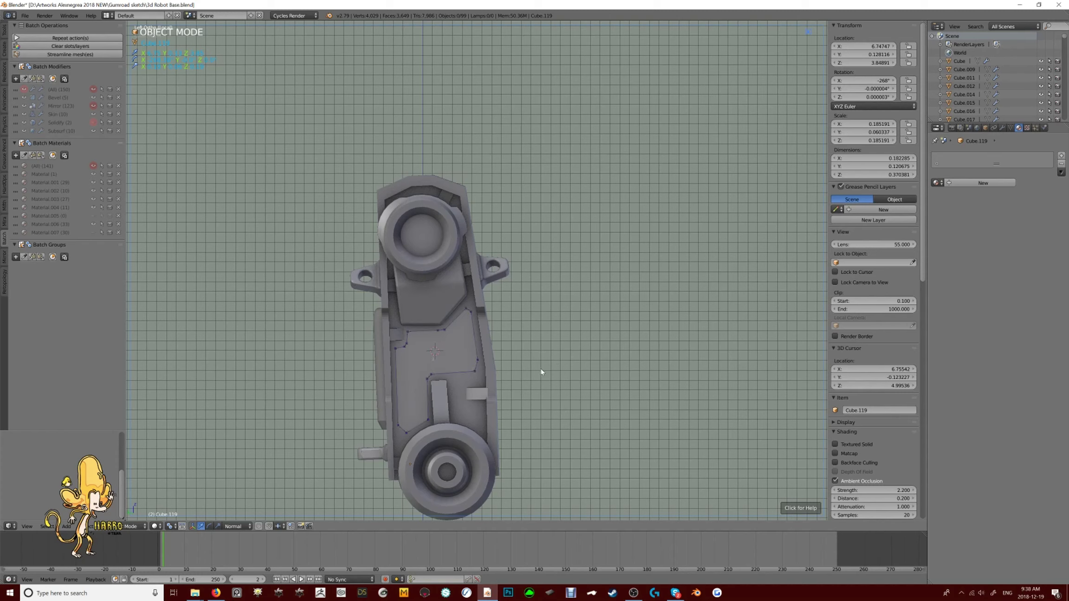
middle_click_drag(541, 372, 581, 336)
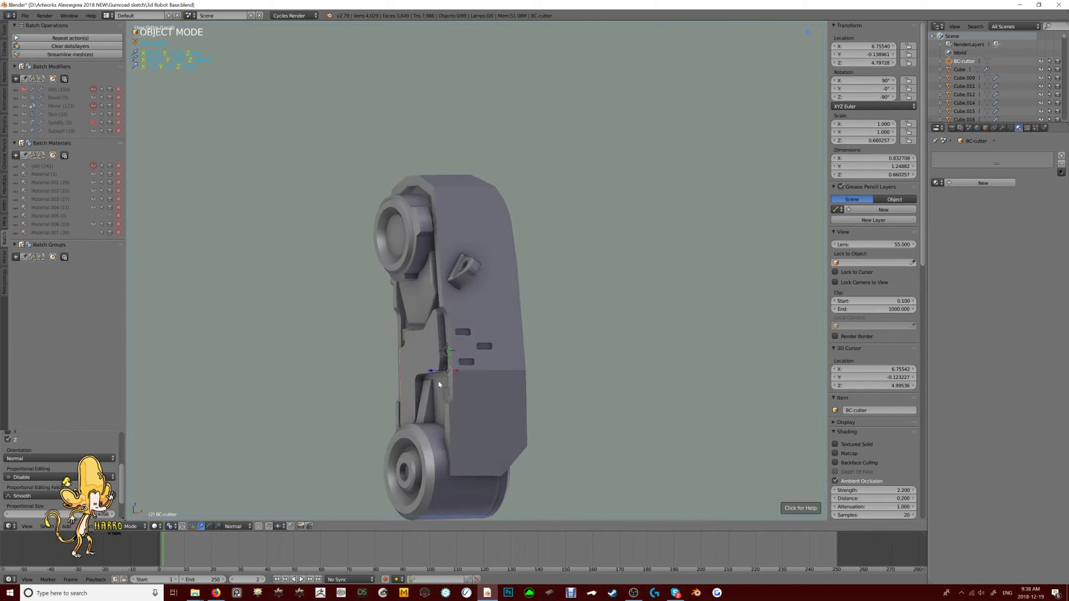
middle_click_drag(439, 385, 488, 402)
Duplicate the side cylinder in place and enlarge it slightly as a cutter for a clearance pocket in the shell
right_click(435, 356)
key("shift+d")
right_click(488, 402)
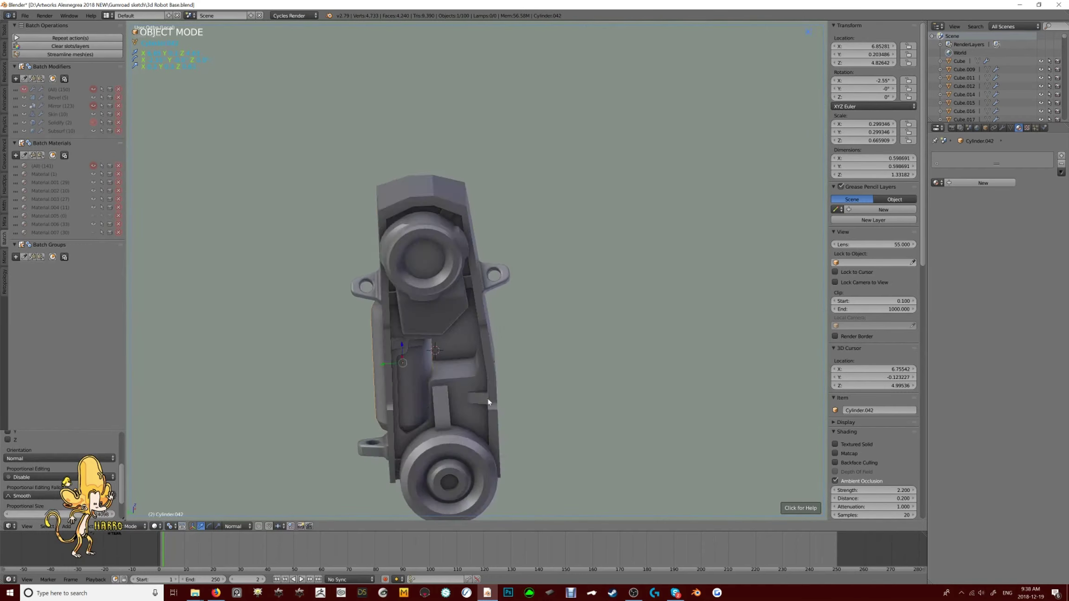
Reshape the inner bracket tab's end face and position a rotated duplicate of the tab near the shell's rim
middle_click_drag(459, 358, 487, 346)
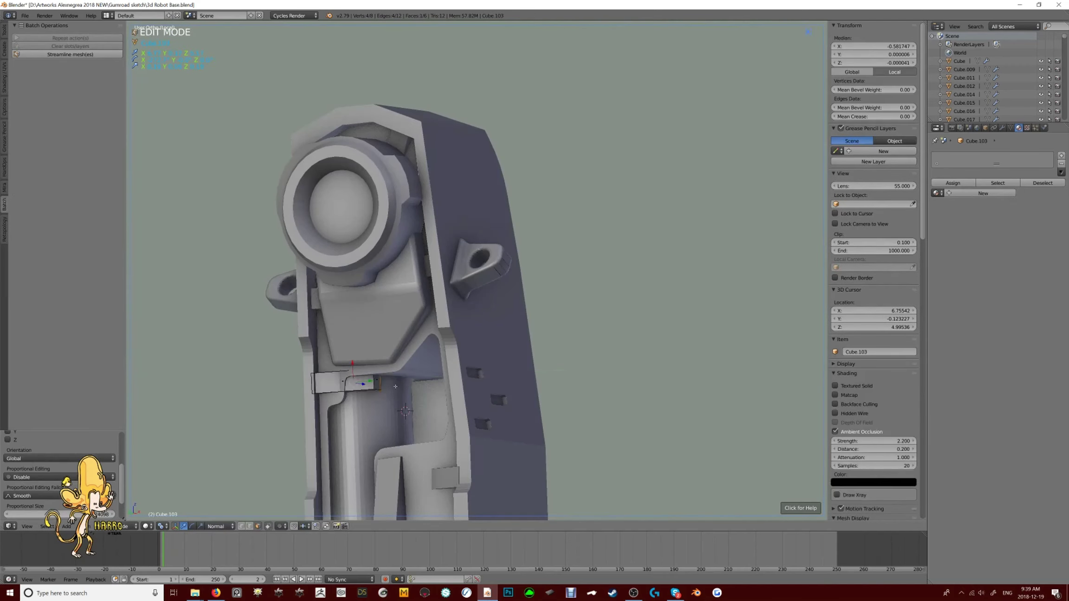
middle_click_drag(431, 367, 440, 383)
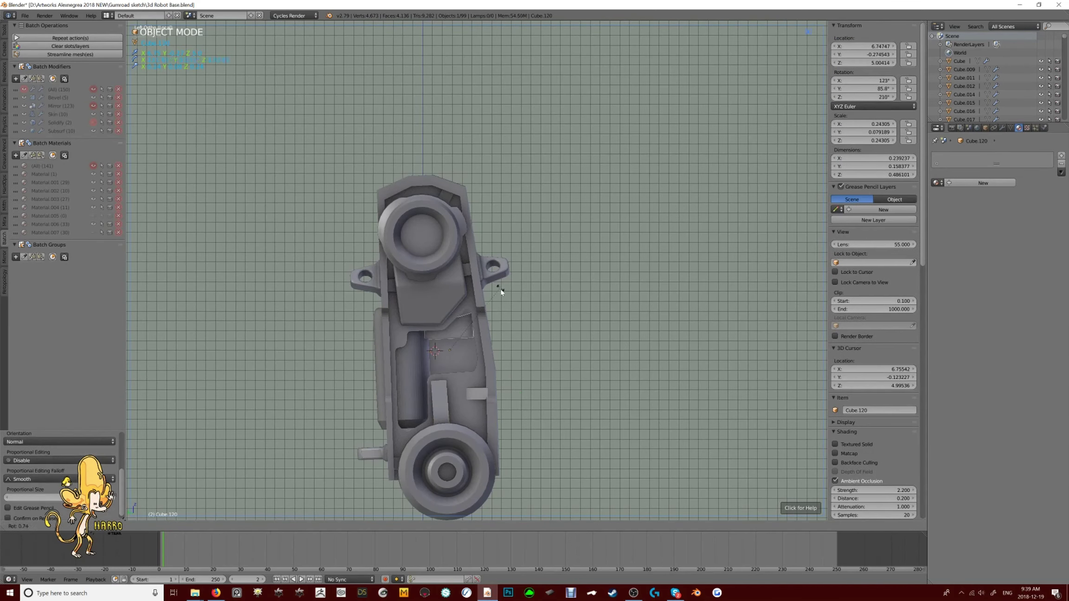
middle_click_drag(455, 288, 482, 326)
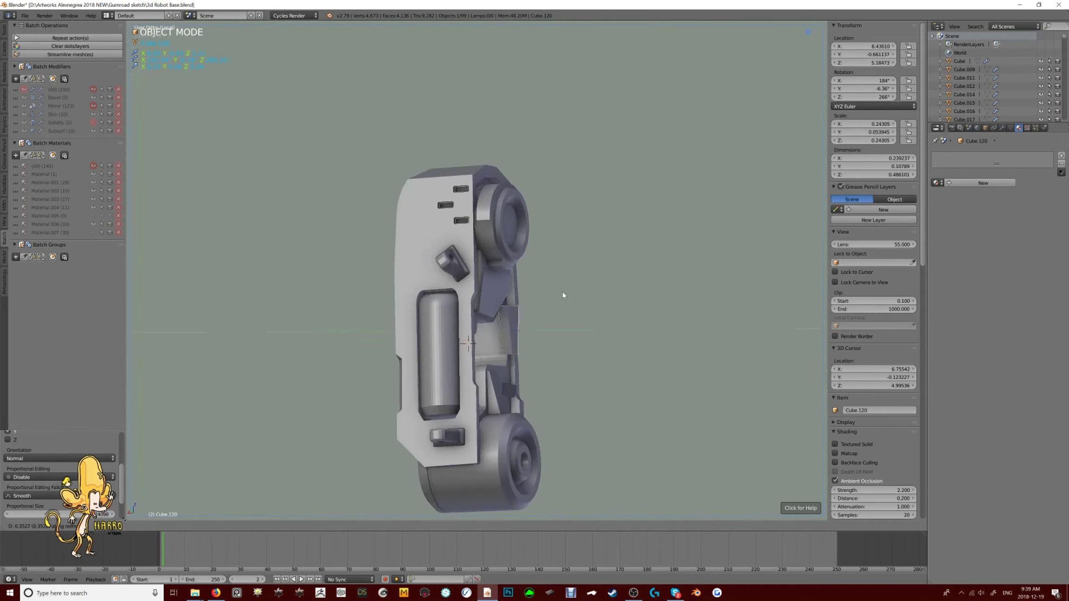
key("z")
left_click(615, 358)
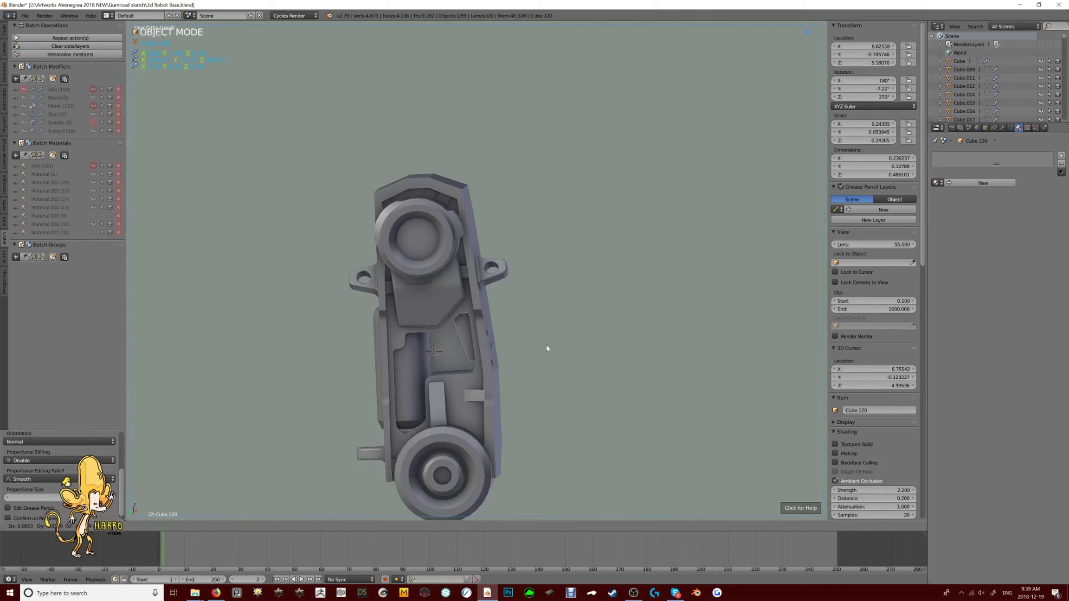
Duplicate the side cylinder, scale the copy down and place it on the shell's upper outer corner
middle_click_drag(453, 369, 508, 341)
key("shift+d")
key("s")
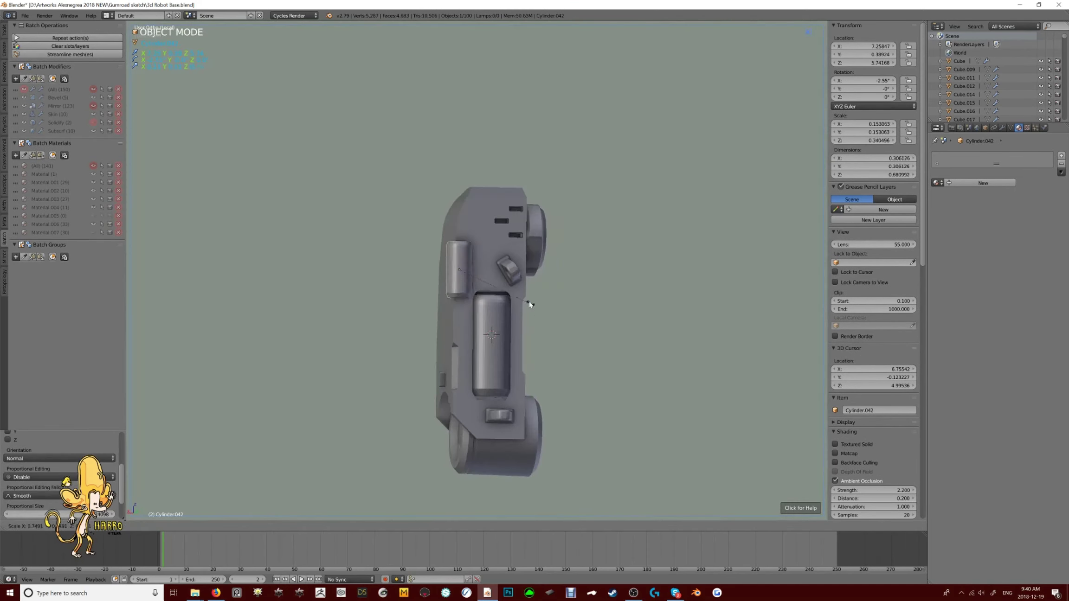
left_click(531, 304)
Duplicate the small cylinder and rotate the copy to lie horizontally across the shell's lower side face
key("a")
middle_click_drag(530, 304, 505, 276)
right_click(505, 277)
key("shift+d")
key("Escape")
key("KP_7")
key("KP_3")
middle_click_drag(417, 508, 520, 432)
key("r")
left_click(556, 427)
Place spare copies of the side cylinder, both wheels and the small hub in the empty space beside the arm segment
key("KP_Divide")
scroll(520, 432, "up", 3)
key("KP_1")
key("shift+d")
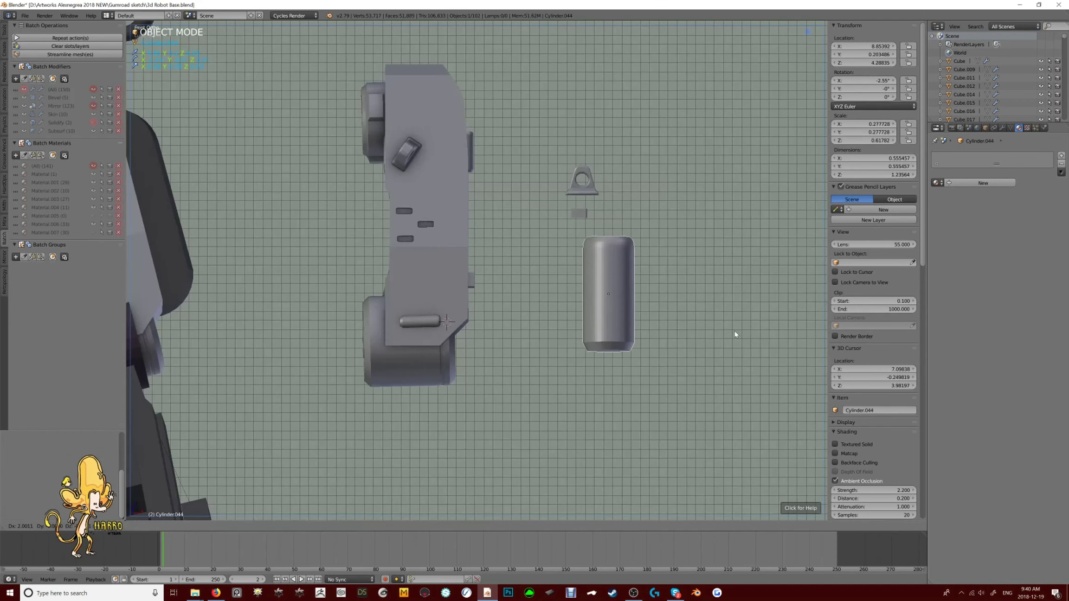
left_click(735, 334)
middle_click_drag(498, 315, 447, 365)
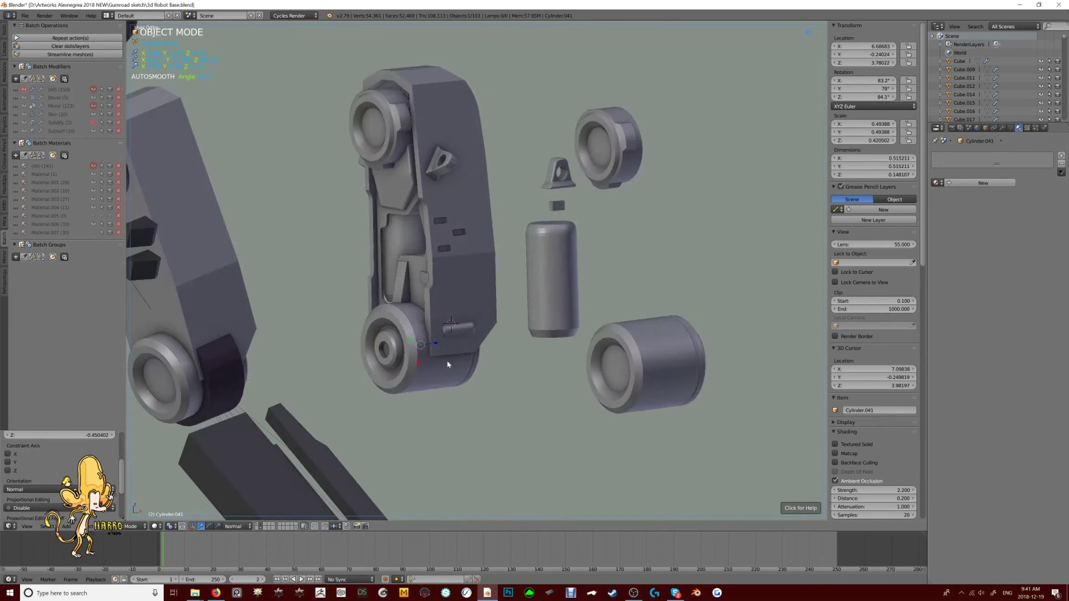
key("KP_1")
key("shift+d")
left_click(650, 302)
Duplicate the spare small block onto the arm segment's broad outer face and isolate the segment
middle_click_drag(650, 301, 509, 185)
key("shift+d")
key("y")
left_click(507, 135)
key("KP_Divide")
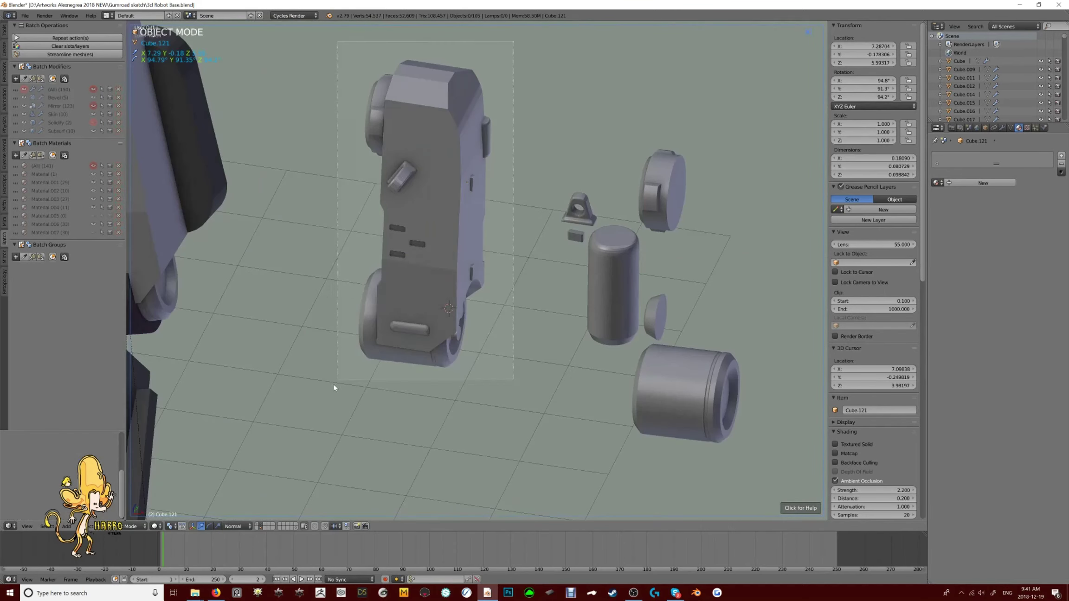
Arrange block copies on the broad outer face, with a staggered group of four above and two near the lower wheel
key("KP_3")
key("g")
left_click(454, 221)
key("shift+d")
left_click(463, 230)
key("shift+d")
left_click(477, 215)
key("shift+d")
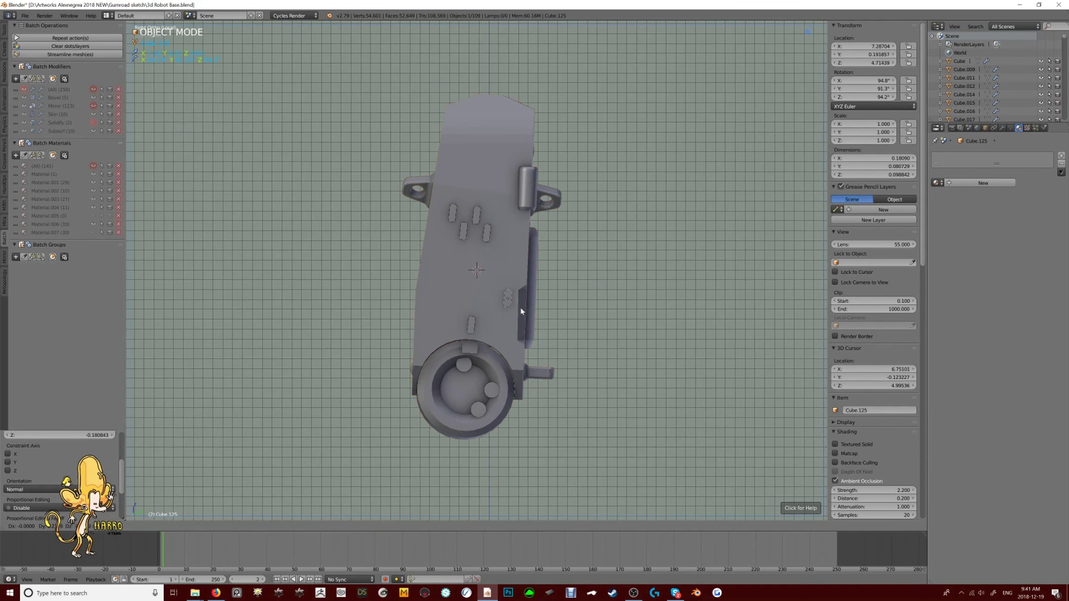
key("KP_1")
key("KP_Divide")
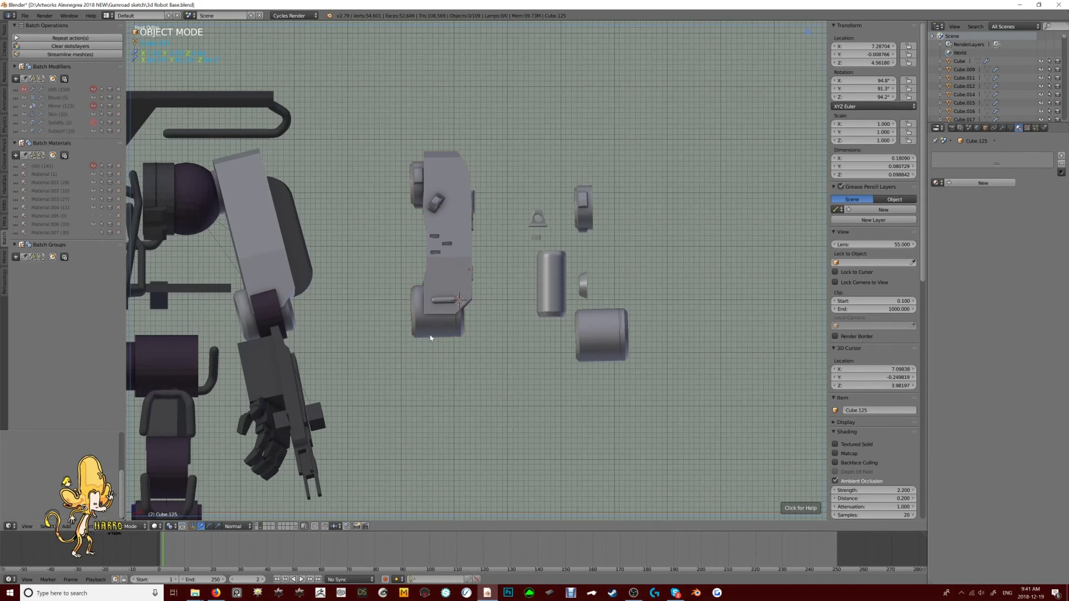
Join the arm segment's wheels and cylindrical details into a single mesh
middle_click_drag(489, 275, 492, 195)
right_click(482, 159)
scroll(483, 159, "up", 2)
middle_click_drag(483, 159, 521, 158)
scroll(520, 158, "up", 3)
right_click(507, 337, "shift")
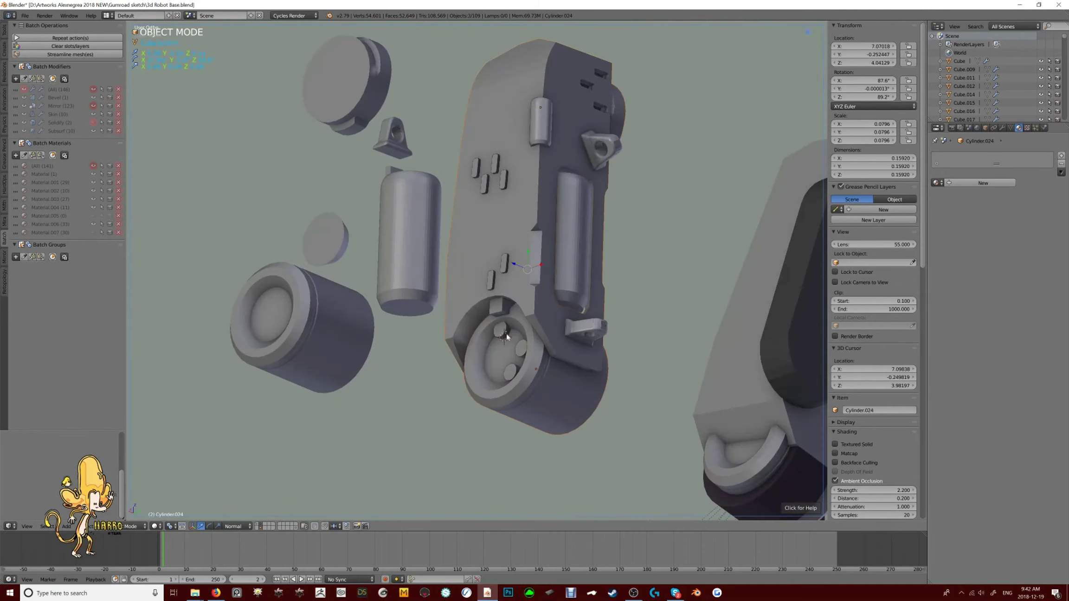
middle_click_drag(590, 256, 415, 389)
key("ctrl+j")
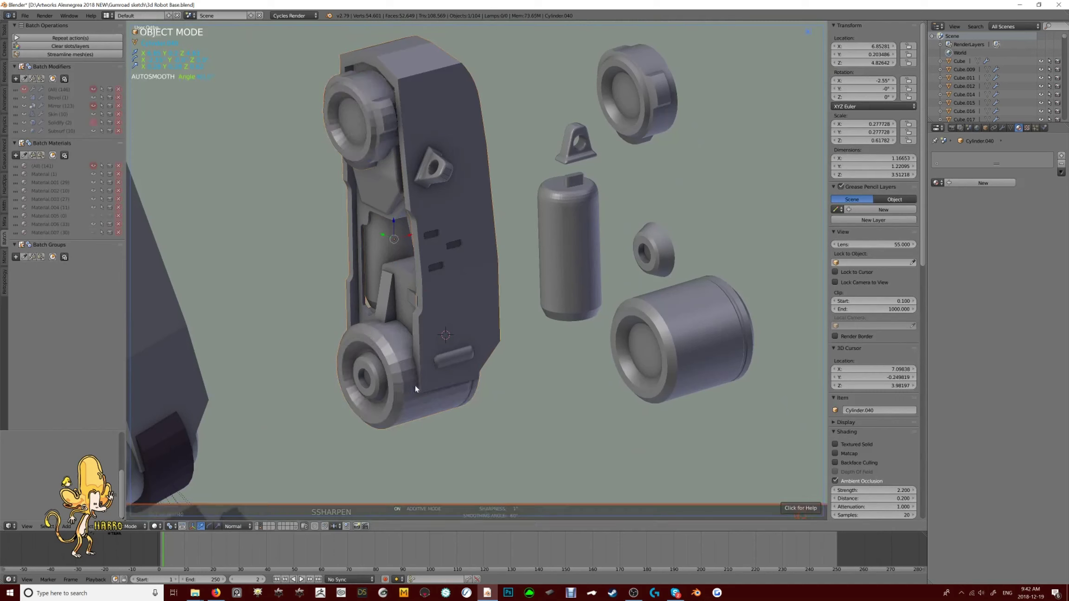
Try sharpening the joined mesh with SSharpen and a CSharpen bevel, and undo the attempt
left_click(415, 389)
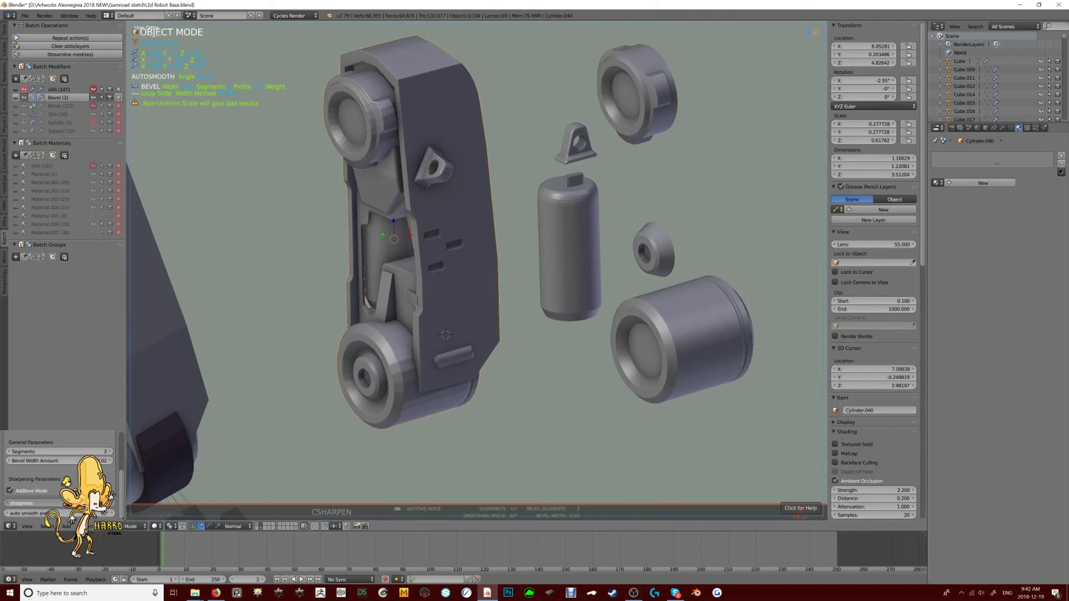
middle_click_drag(352, 324, 432, 362)
key("ctrl+z")
scroll(439, 306, "up", 3)
key("ctrl+alt+z")
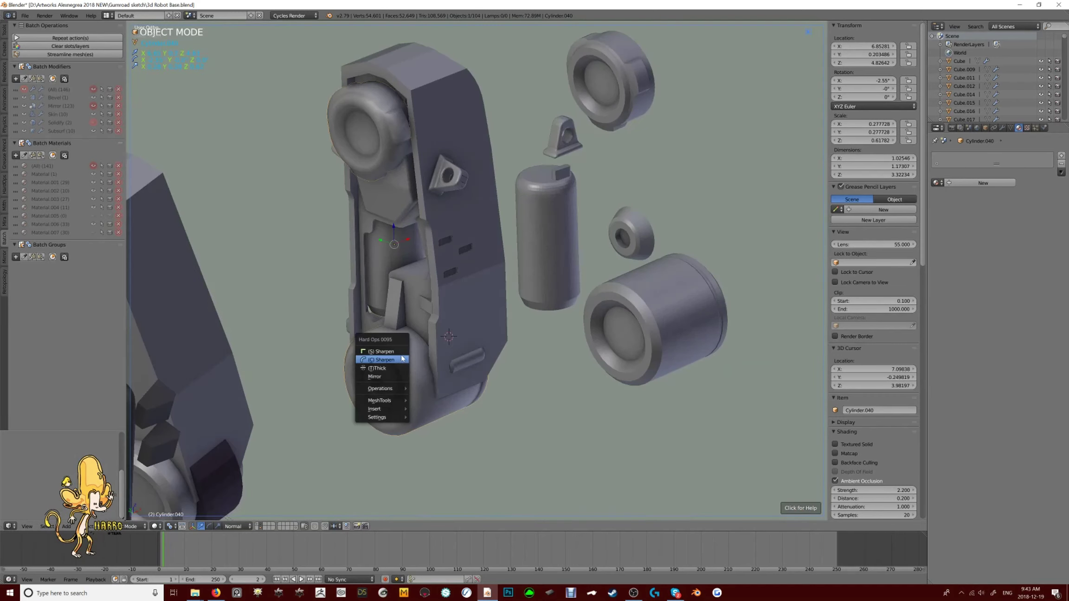
Sharpen the joined wheels and cylinders and add a Subdivision Surface modifier with a view level of 1
left_click(432, 373)
key("Tab")
scroll(432, 373, "up", 3)
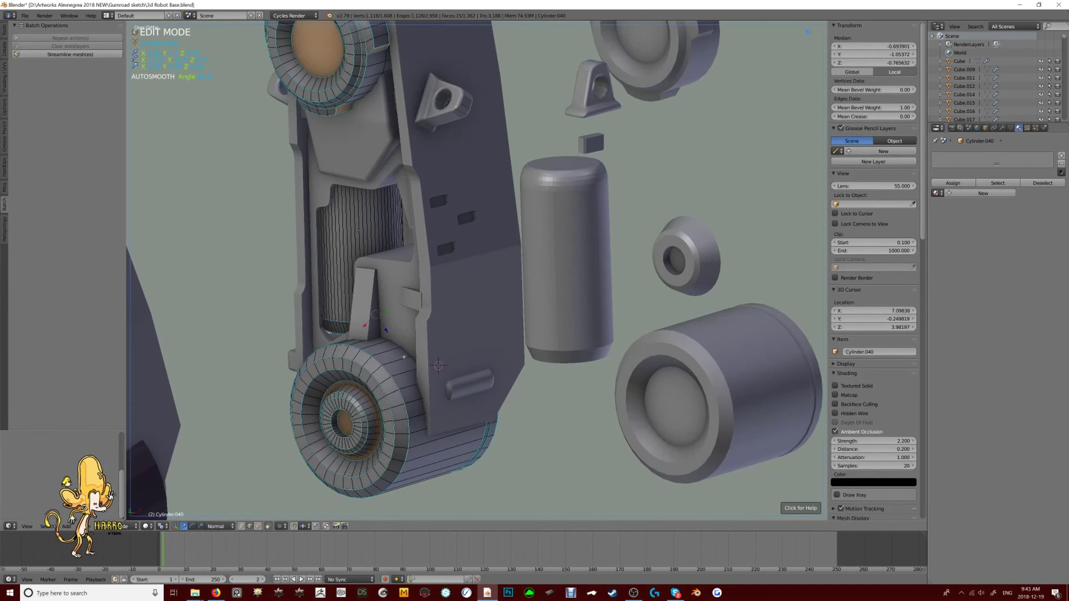
key("Tab")
left_click(1002, 127)
left_click(998, 156)
left_click(903, 289)
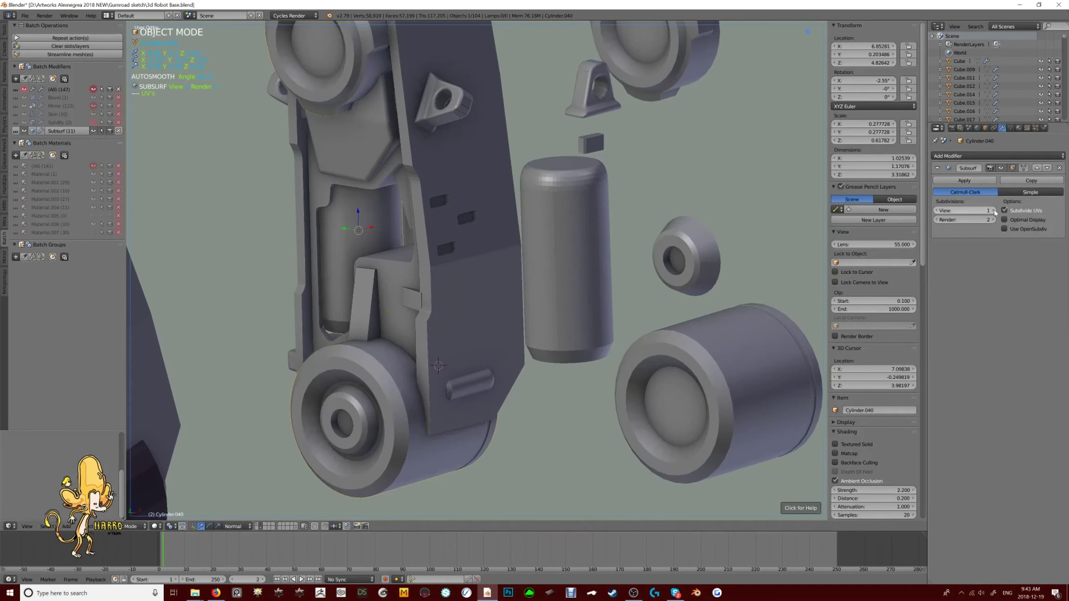
key("ctrl+z")
scroll(479, 255, "up", 5)
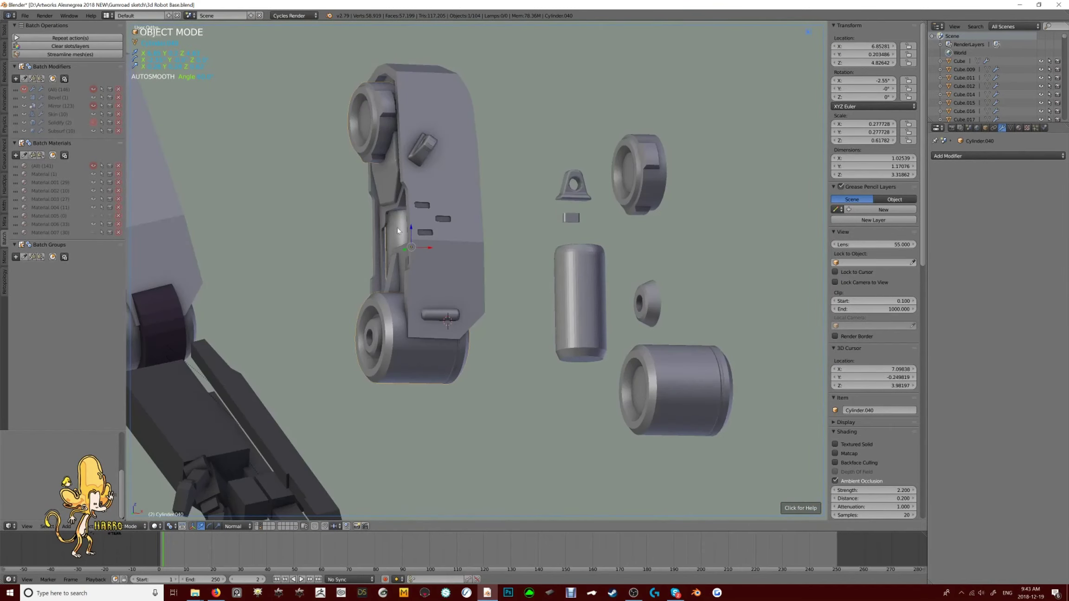
Try an OpenVDB remesh of the fully joined arm segment with a relative voxel size of 0.001, and undo it
middle_click_drag(398, 231, 348, 229)
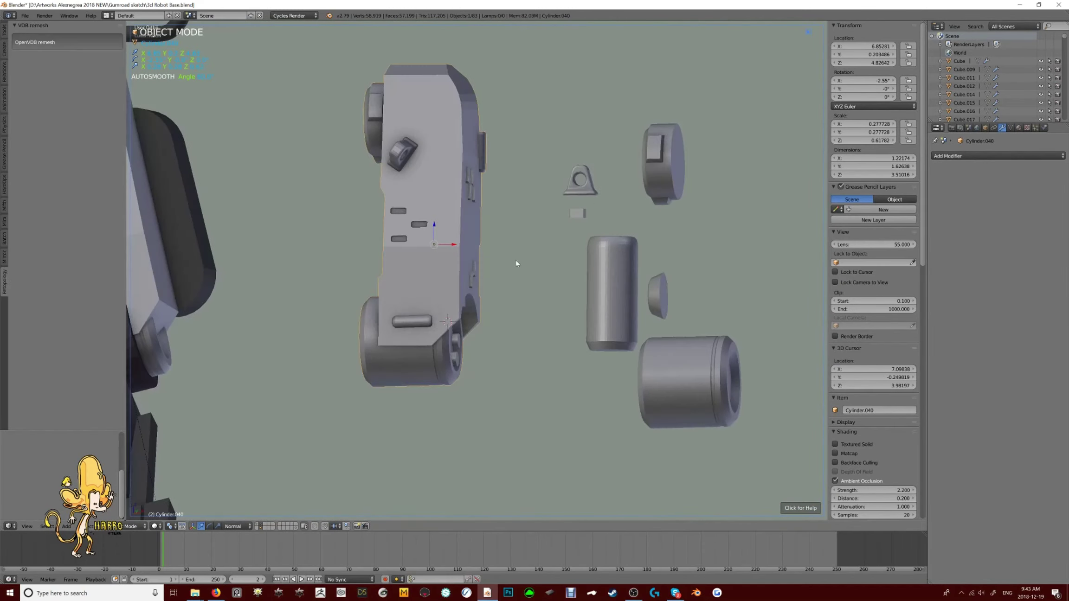
key("shift+r")
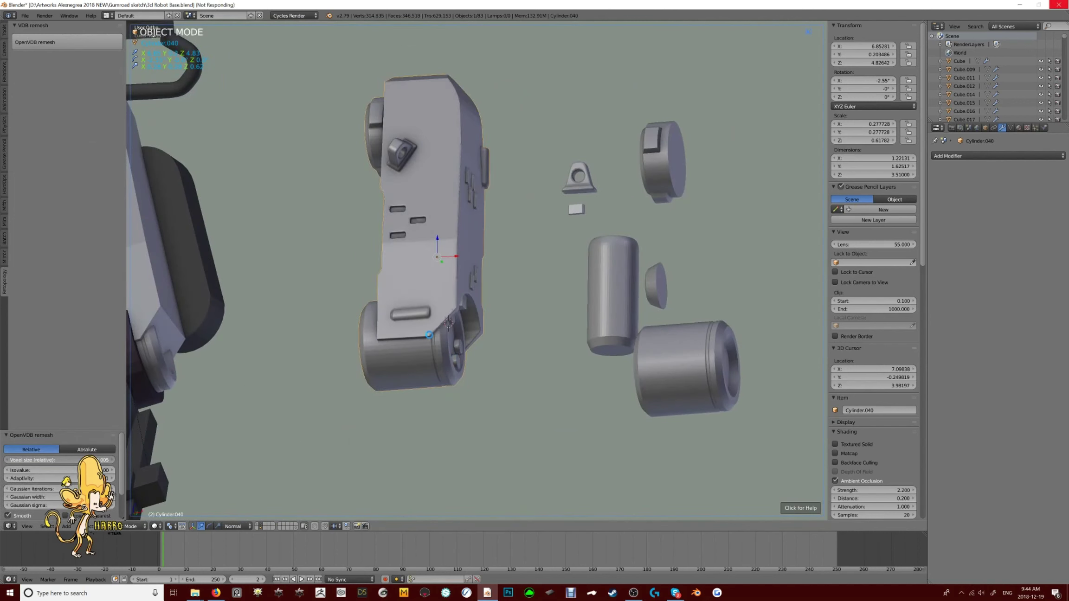
middle_click_drag(429, 334, 534, 308)
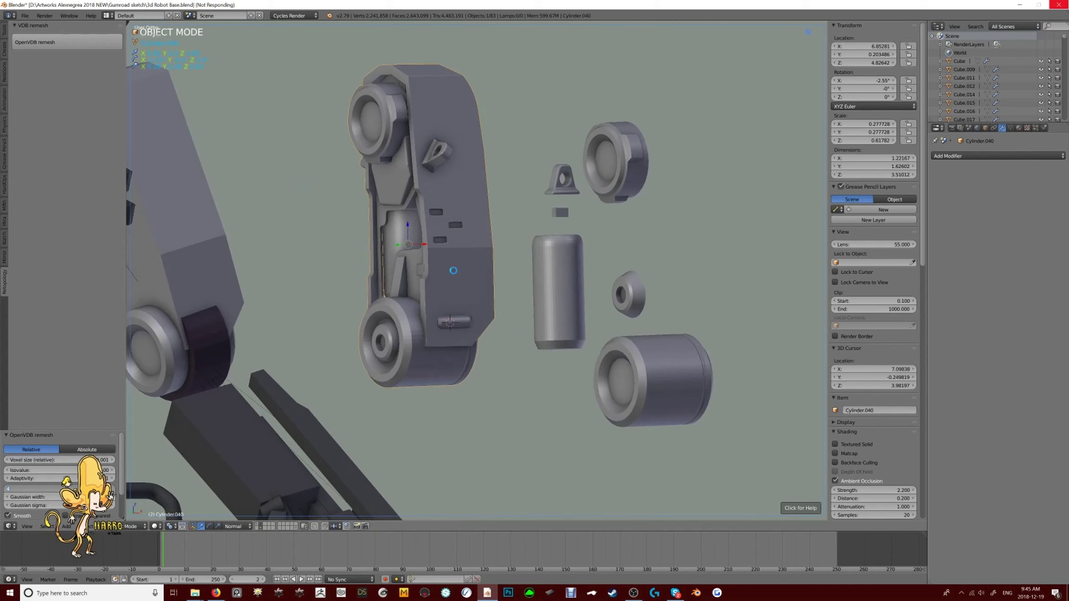
middle_click_drag(475, 291, 500, 232)
key("ctrl+z")
Add a Subdivision Surface modifier with a view level of 1 to the joined wheels and cylindrical details
key("Tab")
middle_click_drag(394, 383, 407, 365)
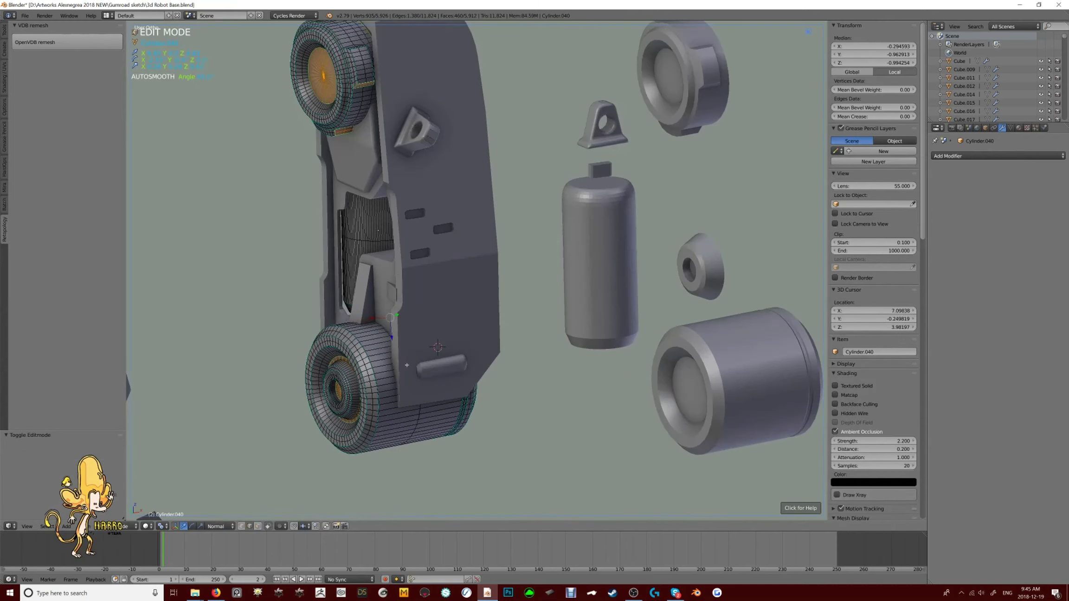
left_click(392, 236)
left_click(998, 156)
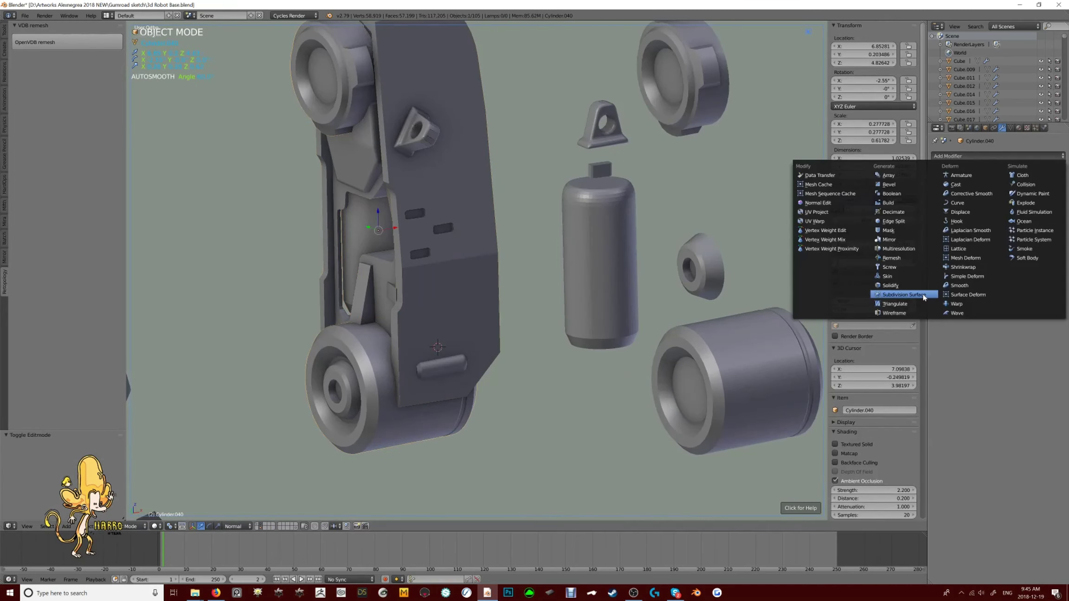
left_click(903, 291)
key("Tab")
key("a")
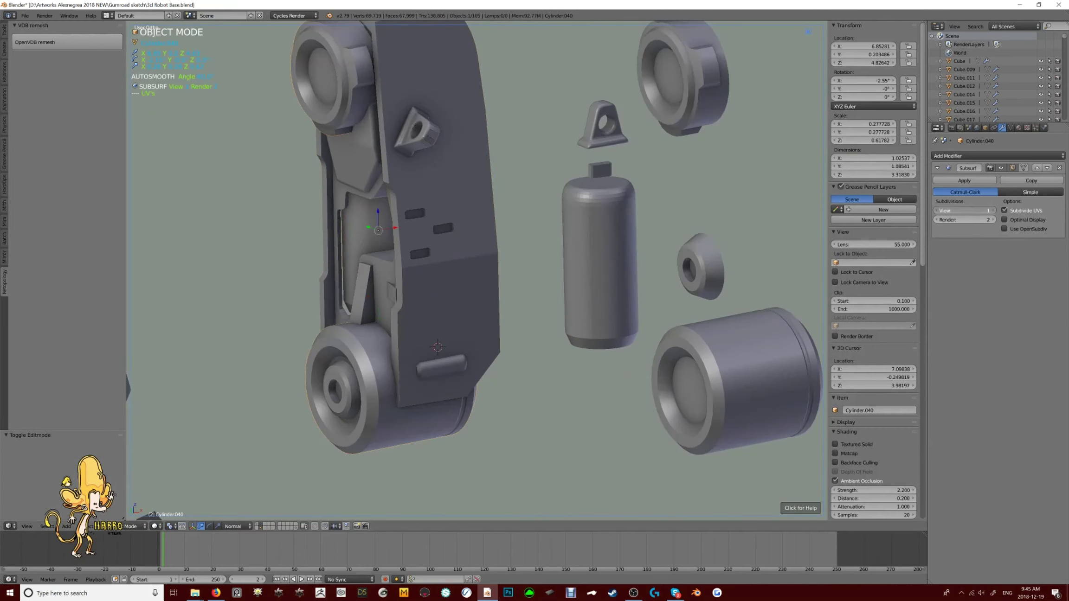
scroll(457, 211, "down", 2)
middle_click_drag(437, 241, 424, 274)
scroll(458, 211, "down", 2)
scroll(471, 401, "up", 5)
key("ctrl+z")
Select similar edges on the arm segment's main body and set their edge crease to 1.000
middle_click_drag(471, 401, 458, 130)
scroll(481, 342, "down", 3)
scroll(449, 197, "up", 3)
right_click(431, 225)
key("q")
left_click(430, 225)
scroll(424, 223, "up", 3)
key("Tab")
key("shift+g")
left_click(424, 227)
scroll(423, 225, "down", 3)
scroll(464, 266, "up", 3)
left_click(728, 144)
Try a Subdivision Surface modifier with a view level of 2 on the arm segment's main body
left_click(998, 156)
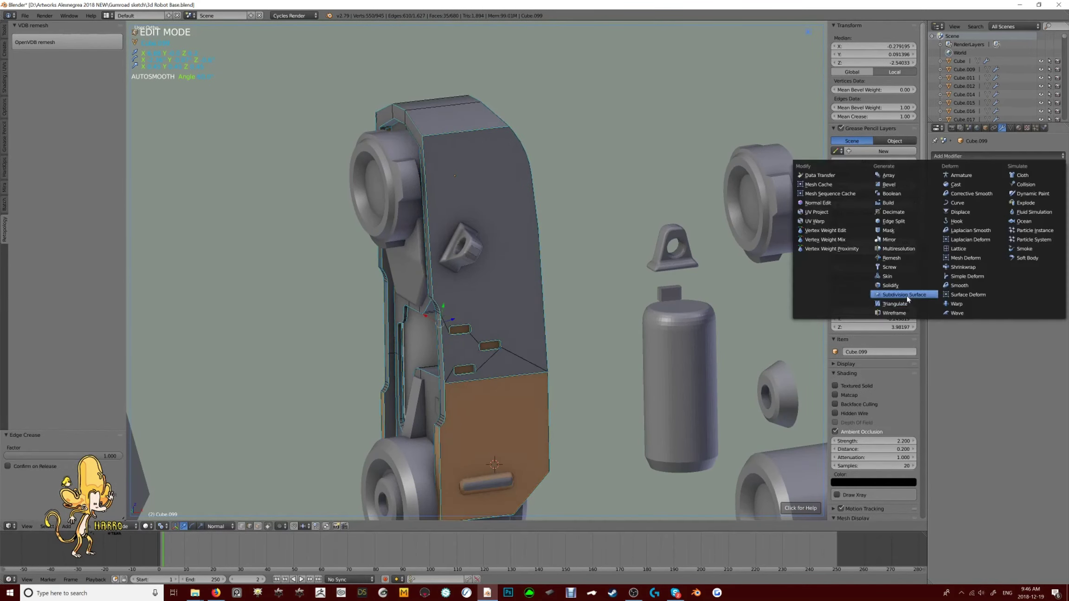
left_click(910, 294)
scroll(696, 279, "down", 3)
middle_click_drag(696, 278, 793, 232)
scroll(572, 245, "up", 4)
scroll(572, 245, "up", 2)
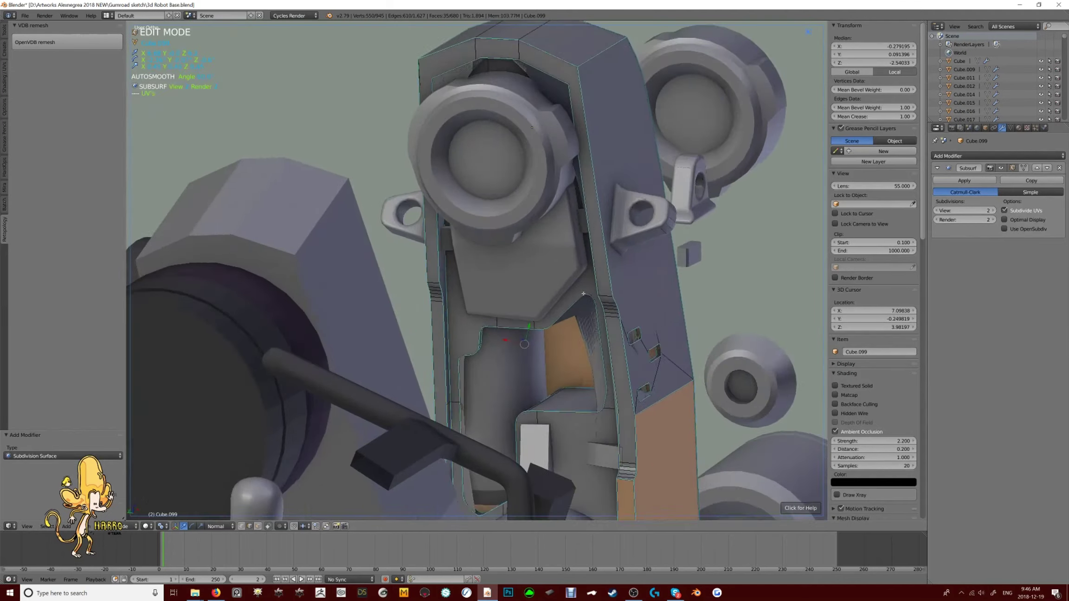
Isolate the arm body and connect the inner recess cutout's corner vertices to the adjacent side wall
key("KP_Divide")
scroll(534, 301, "up", 4)
key("1")
scroll(510, 351, "down", 4)
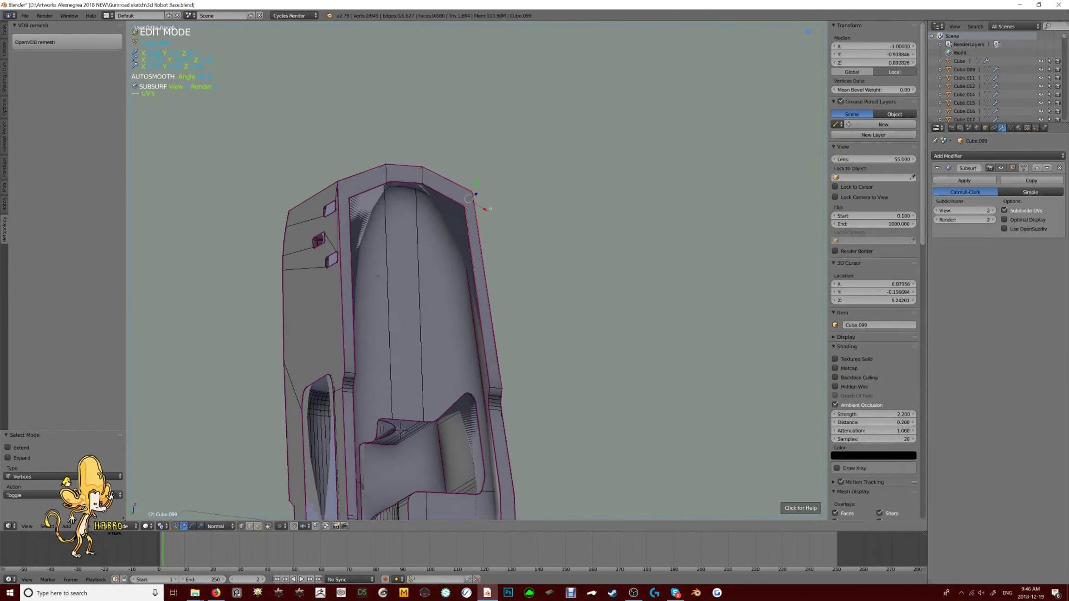
key("j")
scroll(323, 259, "up", 5)
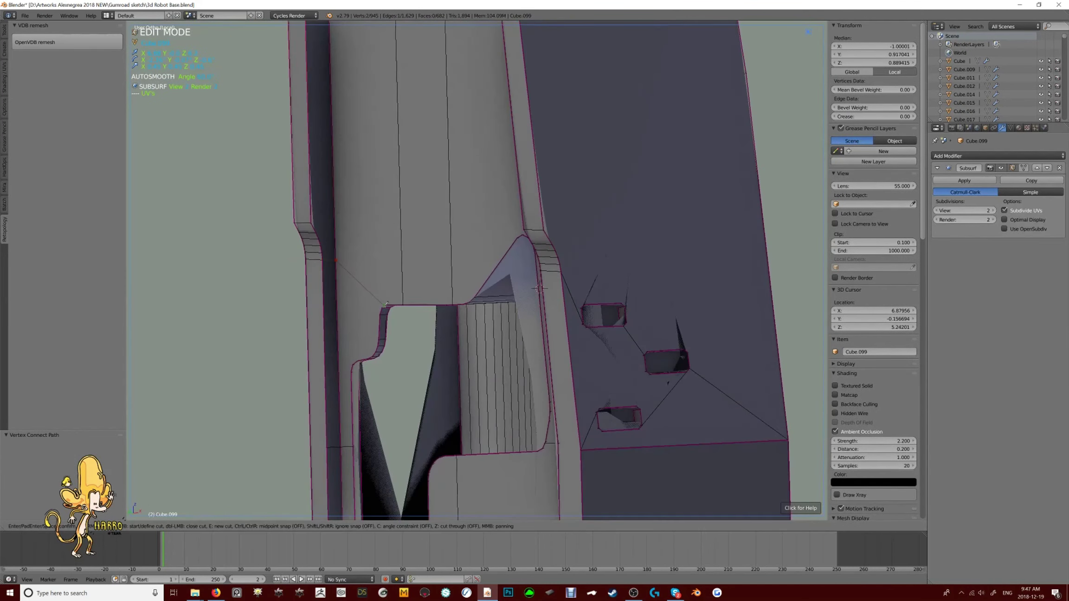
left_click(386, 306)
key("Return")
Cut a new edge with the Knife from the cutout's pointed upper corner to the nearby side wall
middle_click_drag(385, 306, 516, 284)
key("k")
left_click(516, 284)
key("Return")
scroll(544, 278, "down", 4)
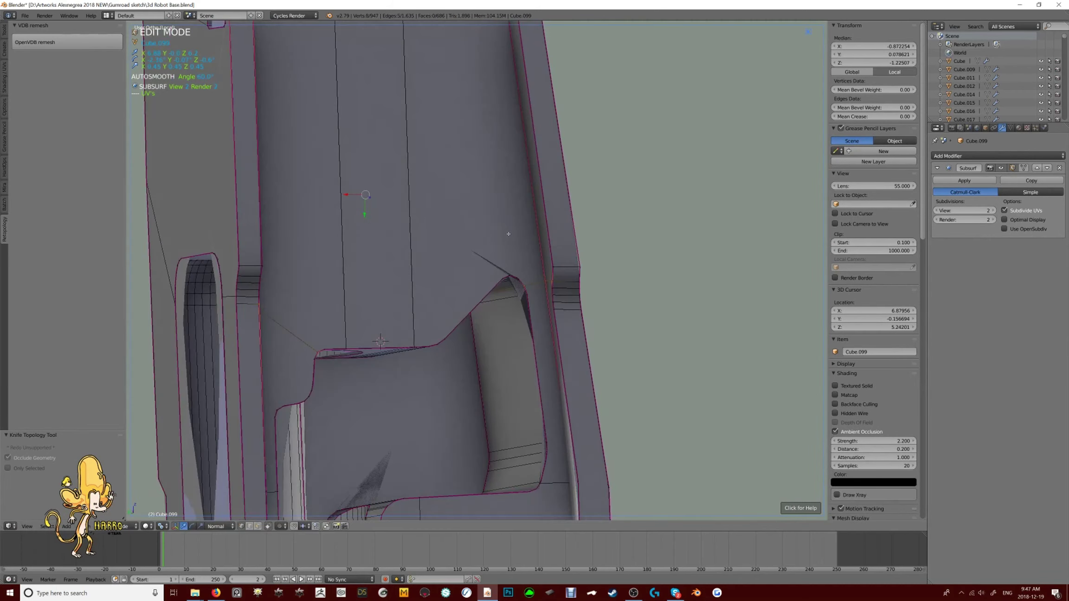
middle_click_drag(371, 260, 437, 322)
Connect the cutout's lower tip to the inner corner at the bottom end of the arm body
key("Tab")
scroll(347, 243, "up", 4)
key("Tab")
scroll(347, 243, "up", 3)
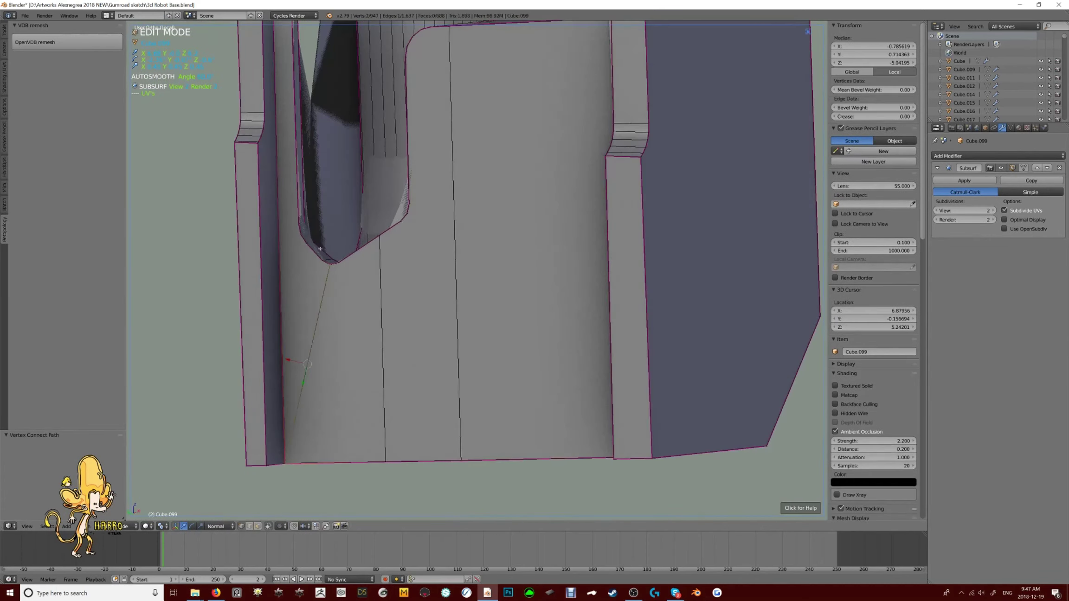
key("k")
scroll(370, 354, "down", 4)
middle_click_drag(369, 355, 496, 209)
Bevel the cross edges on the arm body's rounded upper end and bring the rest of the robot back into view
key("Tab")
key("Tab")
scroll(501, 213, "up", 4)
key("ctrl+Tab")
left_click(431, 233)
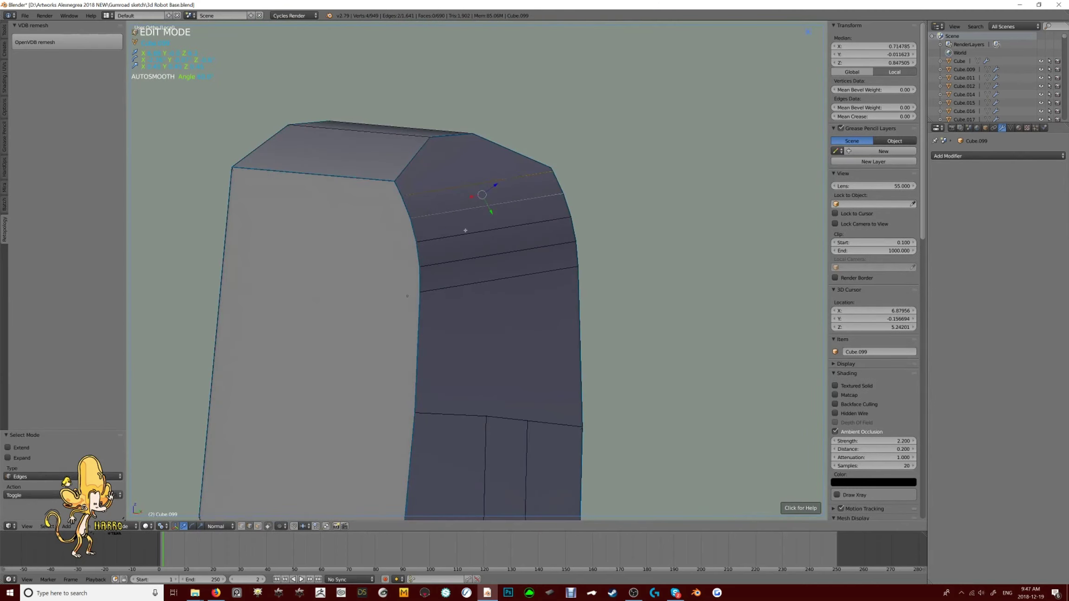
key("ctrl+b")
left_click(548, 354)
key("Tab")
scroll(553, 358, "down", 3)
middle_click_drag(554, 357, 487, 317)
key("KP_Divide")
Join the arm body, wheels and cylindrical details into one mesh and remesh it with OpenVDB
key("ctrl+j")
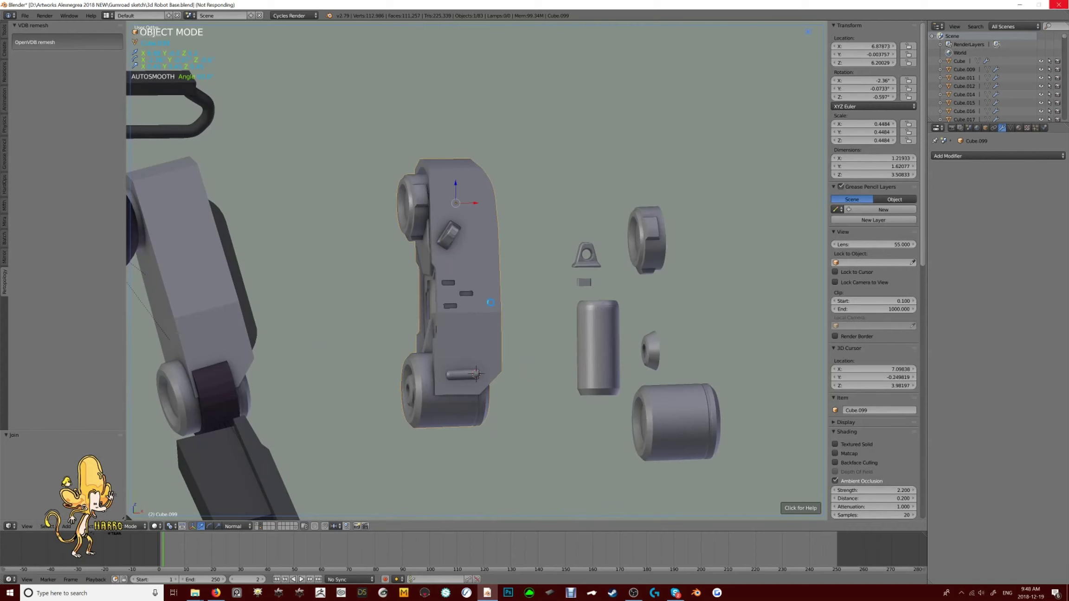
key("a")
middle_click_drag(490, 302, 546, 278)
scroll(546, 277, "down", 3)
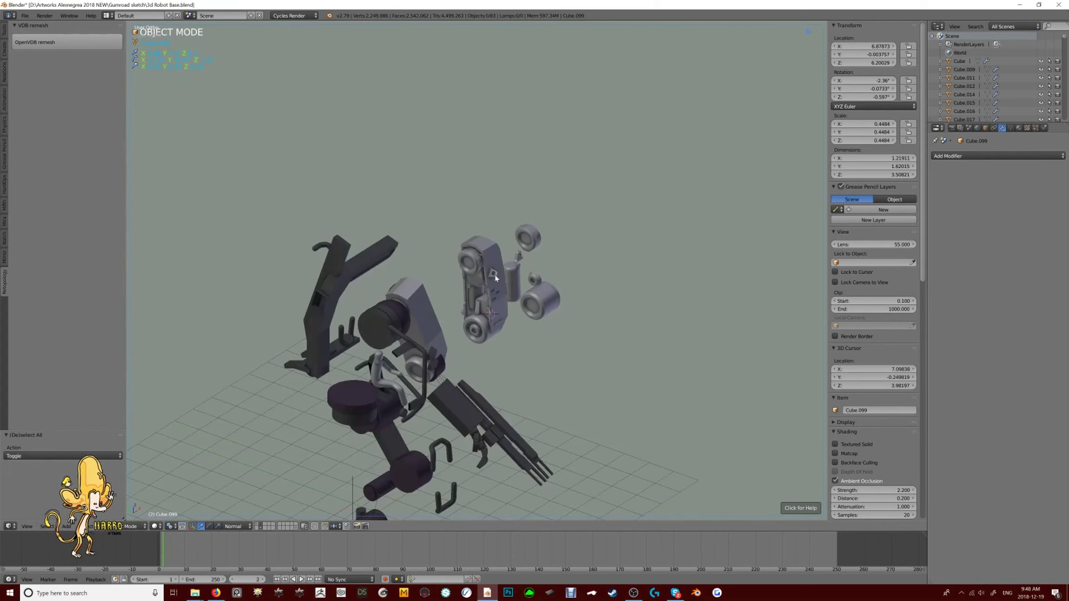
Rotate and move the detailed arm segment in front view onto the robot's original upper arm
key("KP_1")
right_click(302, 278)
key("r")
left_click(417, 334)
key("g")
left_click(349, 322)
key("KP_3")
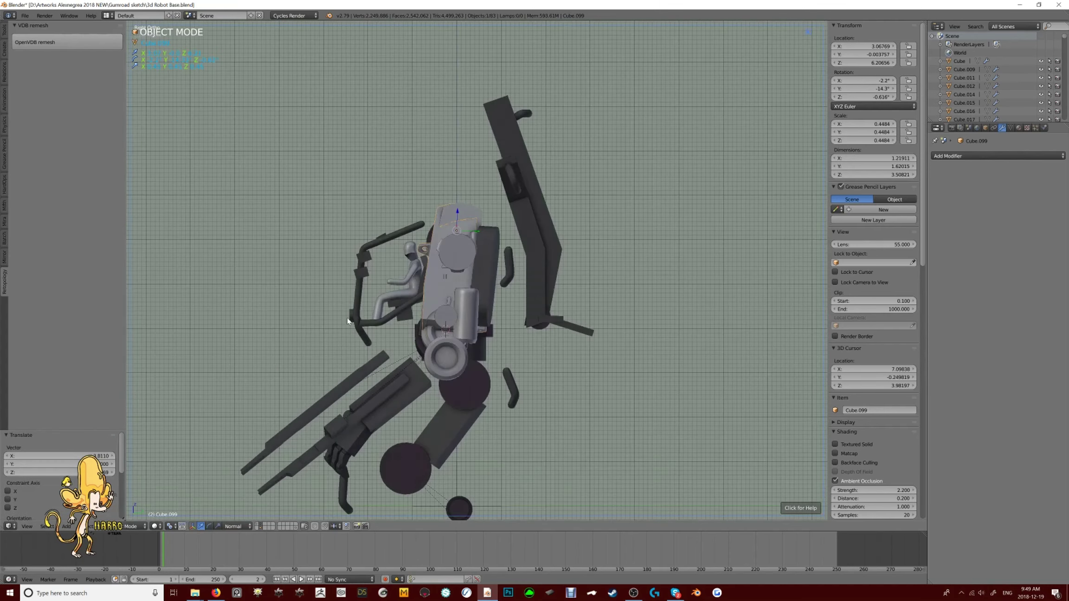
Isolate the upper arm parts and fine-tune the detailed segment's position and rotation to match the original block
middle_click_drag(540, 318, 468, 255)
key("KP_Divide")
key("a")
key("a")
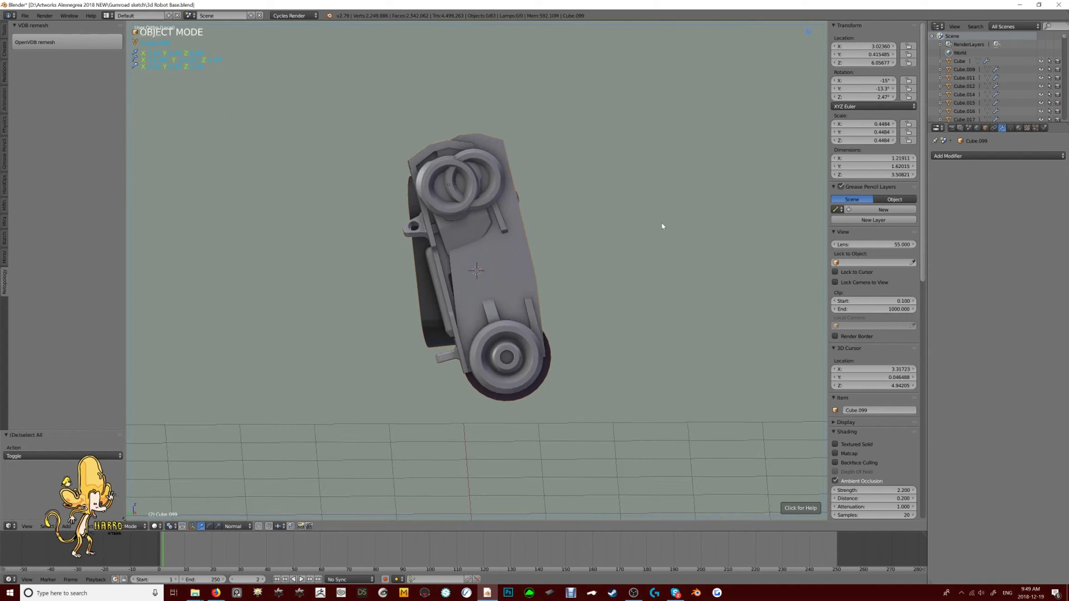
key("g")
key("r")
left_click(681, 257)
middle_click_drag(681, 257, 506, 312)
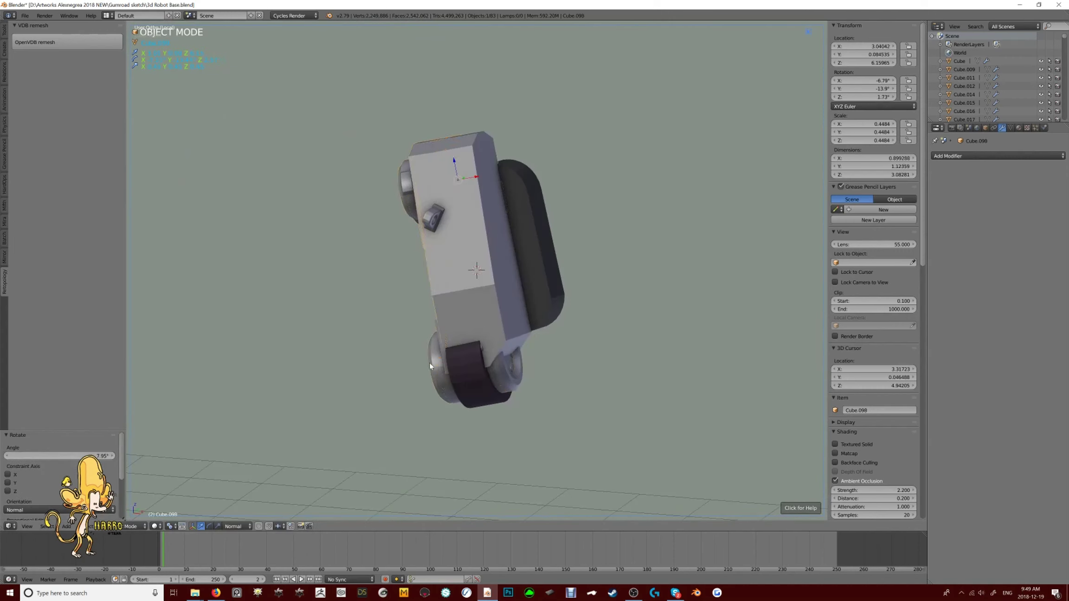
Delete the old joint cylinders that overlap the detailed arm segment's wheels
scroll(853, 357, "down", 1)
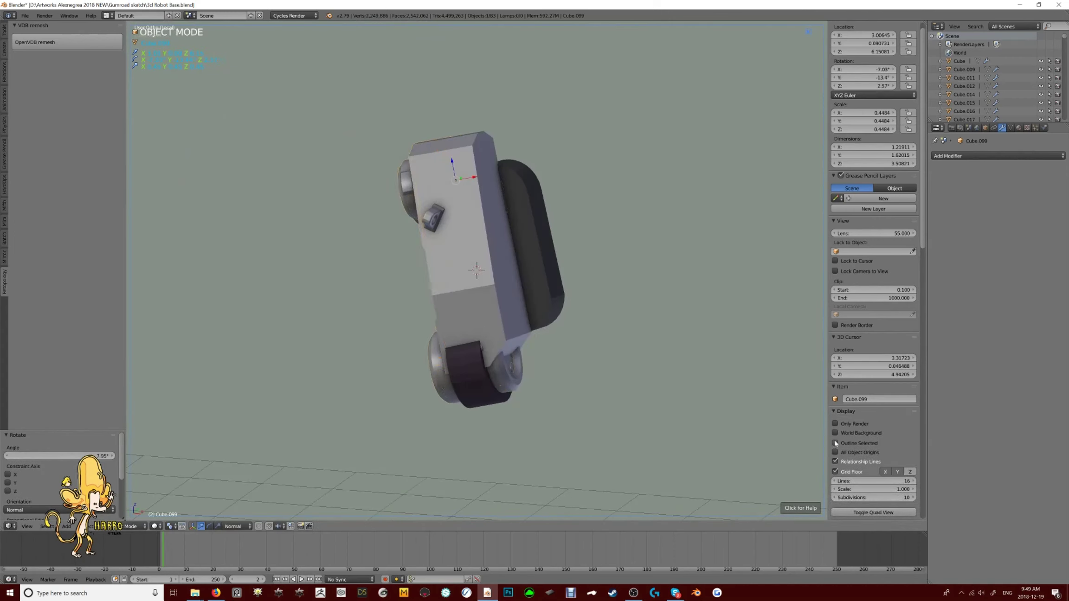
middle_click_drag(520, 279, 491, 288)
right_click(415, 327)
key("g")
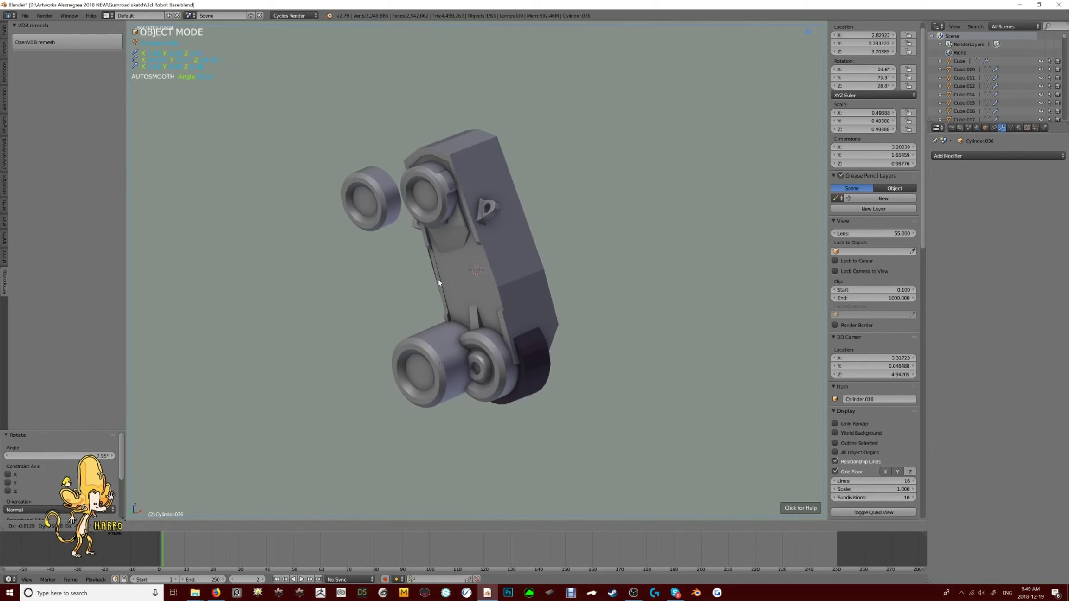
right_click(444, 275)
key("x")
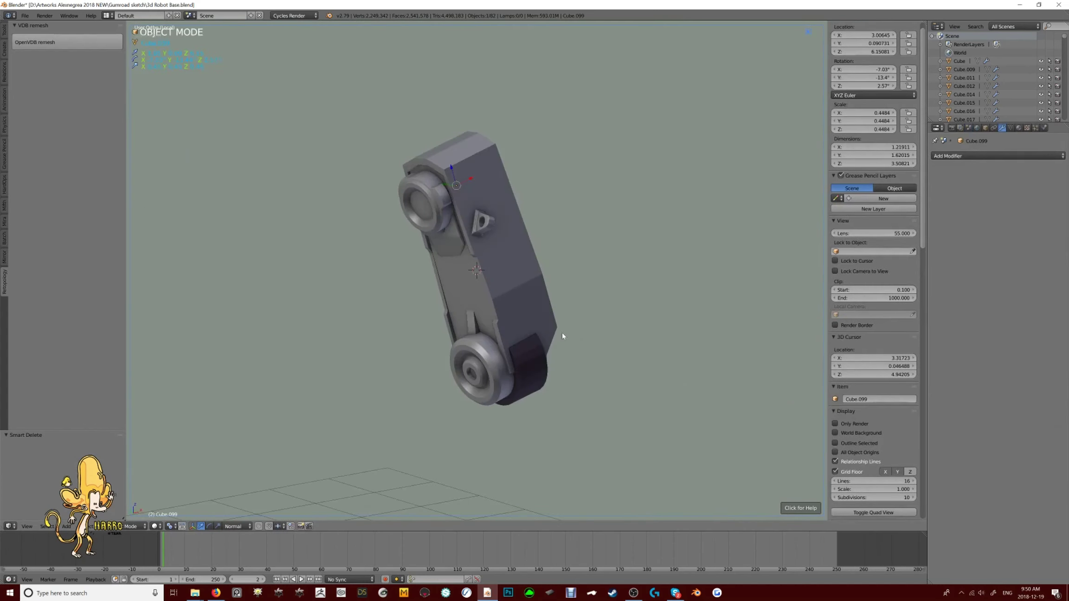
Turn on Outline Selected, join the detailed segment into the original arm block's object and leave the isolated view
left_click(836, 444)
middle_click_drag(547, 278, 578, 286)
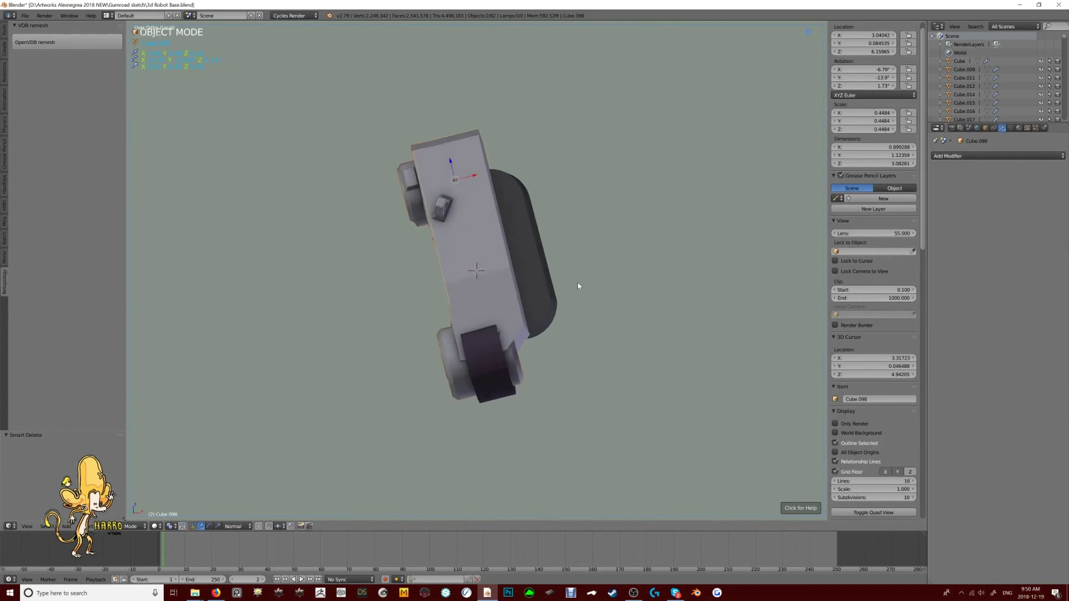
key("ctrl+j")
key("KP_Divide")
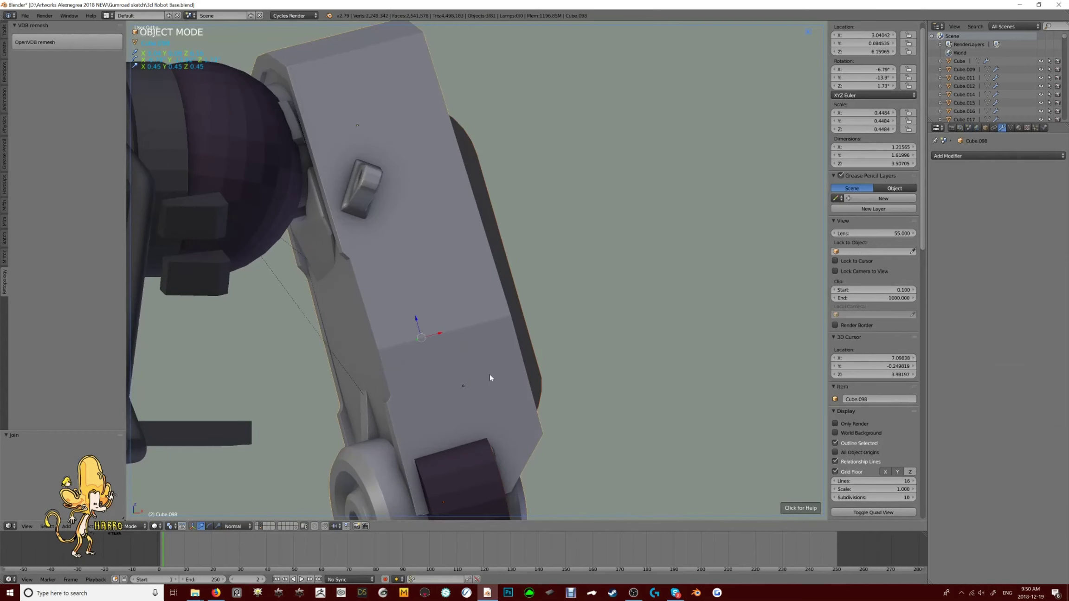
Select the original low-poly block as linked geometry inside the joined arm segment and delete it
key("Tab")
right_click(377, 372)
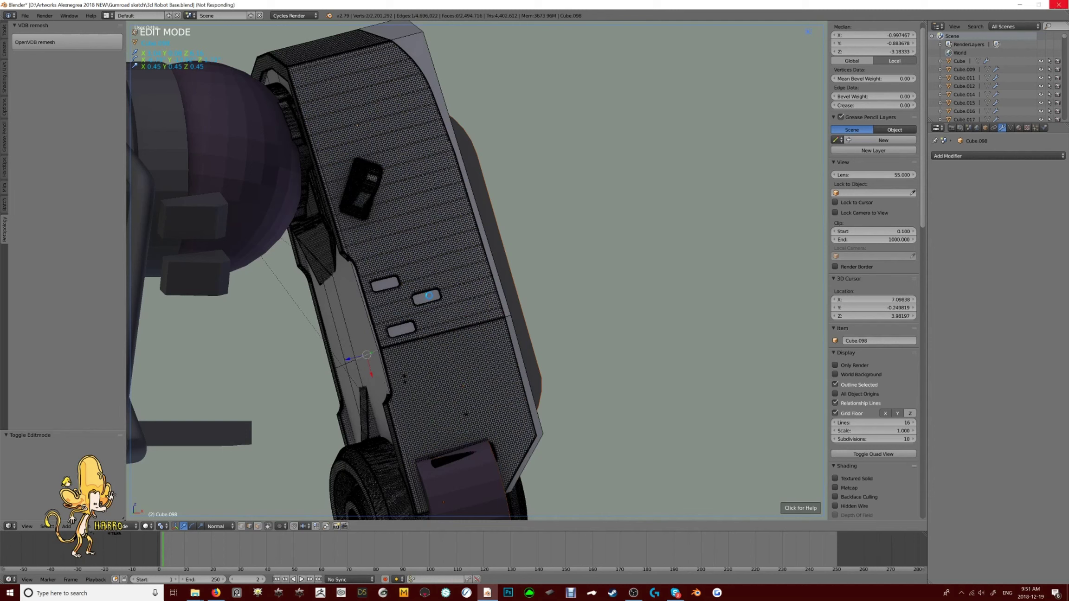
key("ctrl+l")
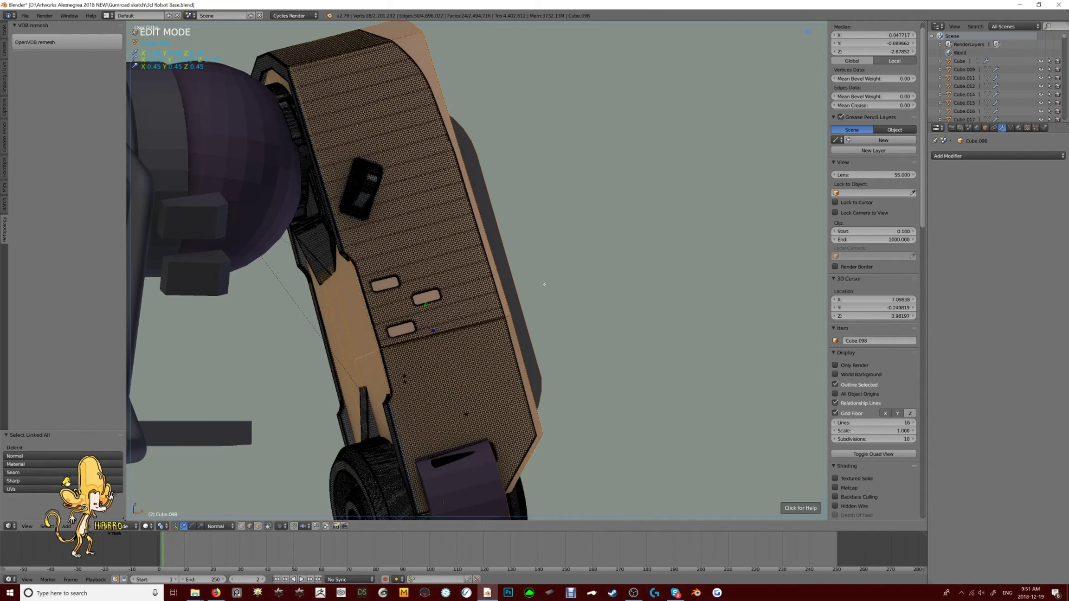
key("a")
key("t")
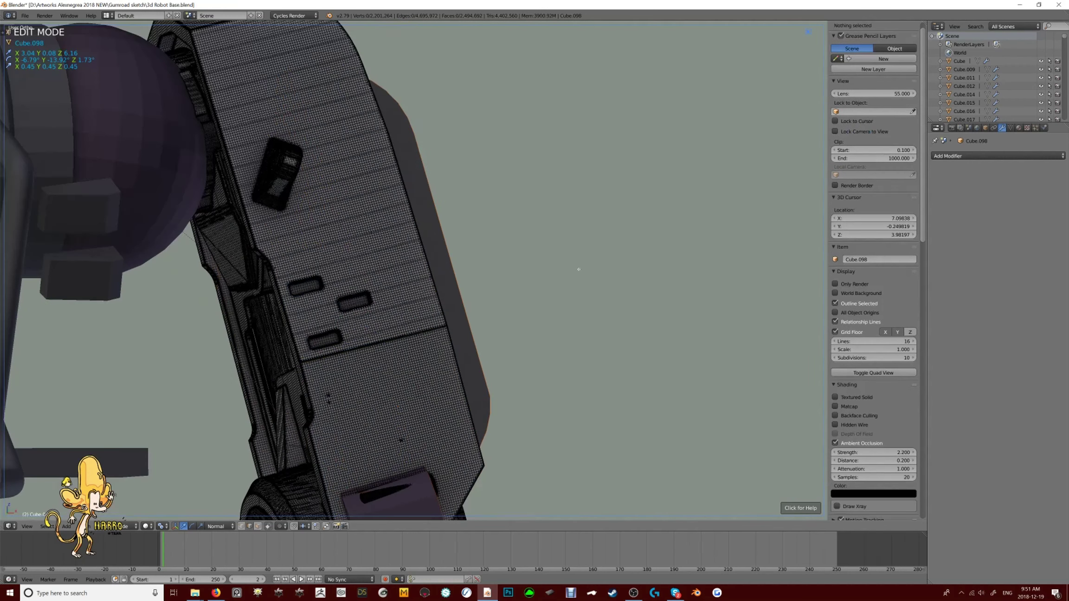
scroll(534, 274, "down", 2)
key("Tab")
Reveal the robot's yellow armour plates around the new upper arm segment and select the upper arm's plate
scroll(418, 278, "down", 3)
middle_click_drag(418, 279, 64, 137)
key("t")
left_click(6, 245)
left_click(23, 106)
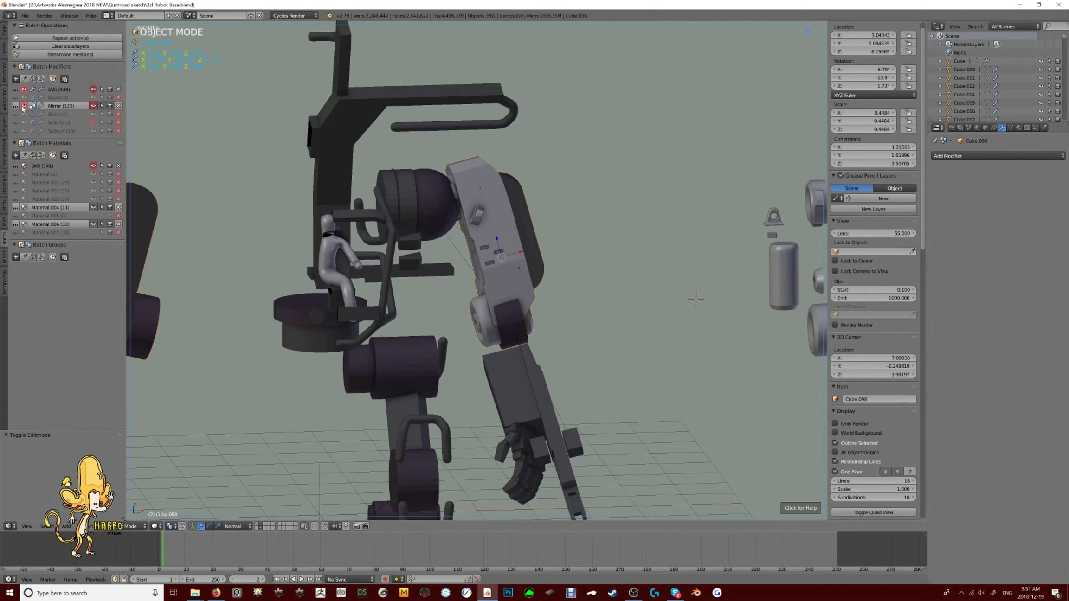
middle_click_drag(418, 232, 455, 181)
right_click(451, 183)
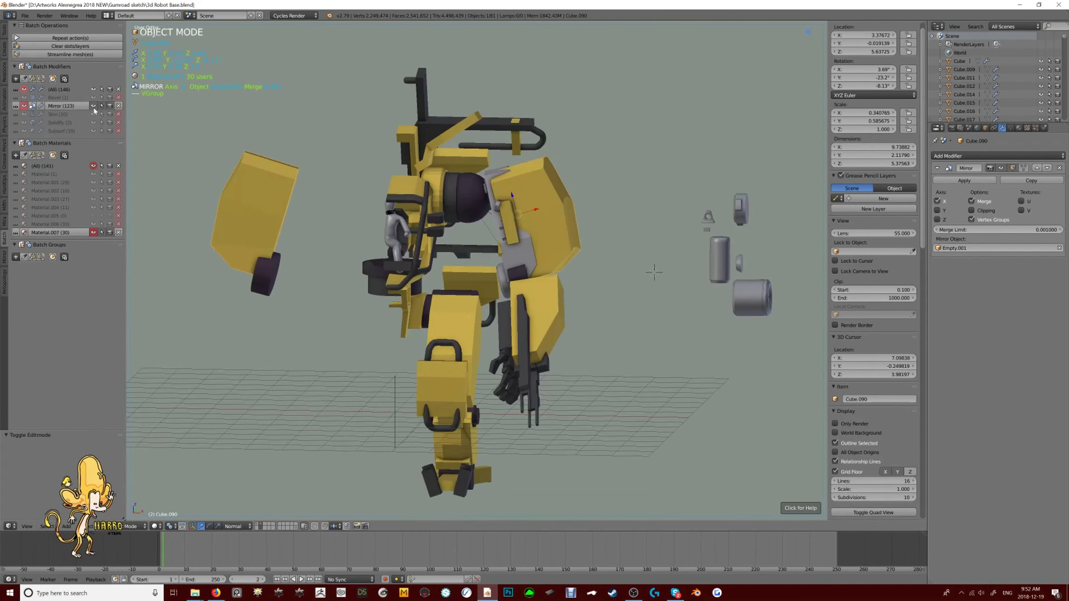
Undo the shift of the forearm's armour plate and remesh the upper arm segment with a relative voxel size of 0.002
right_click_drag(552, 320, 560, 319)
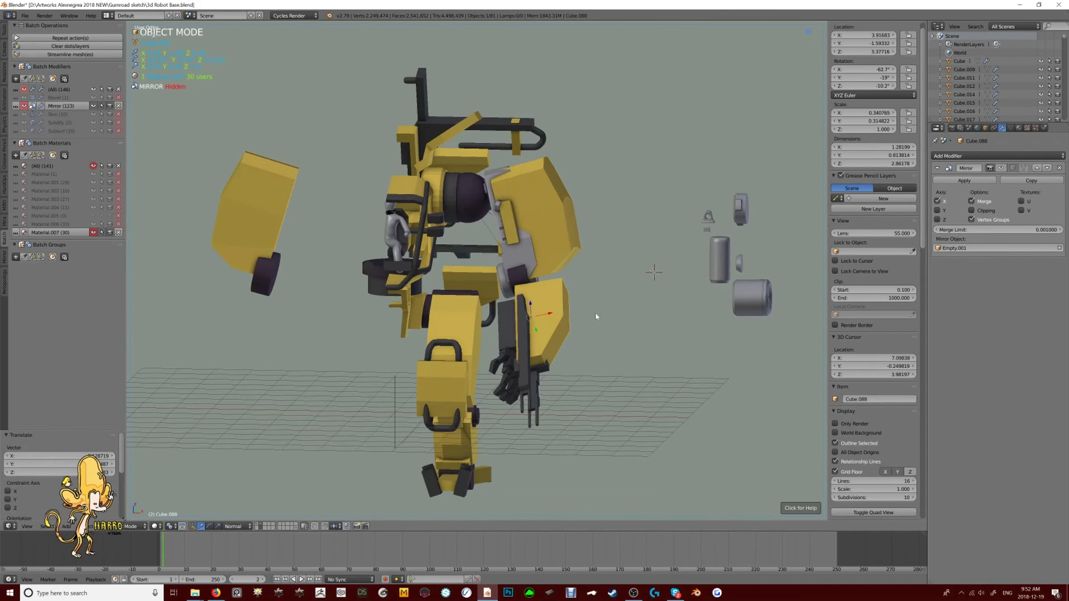
middle_click_drag(590, 300, 523, 271)
scroll(523, 271, "up", 4)
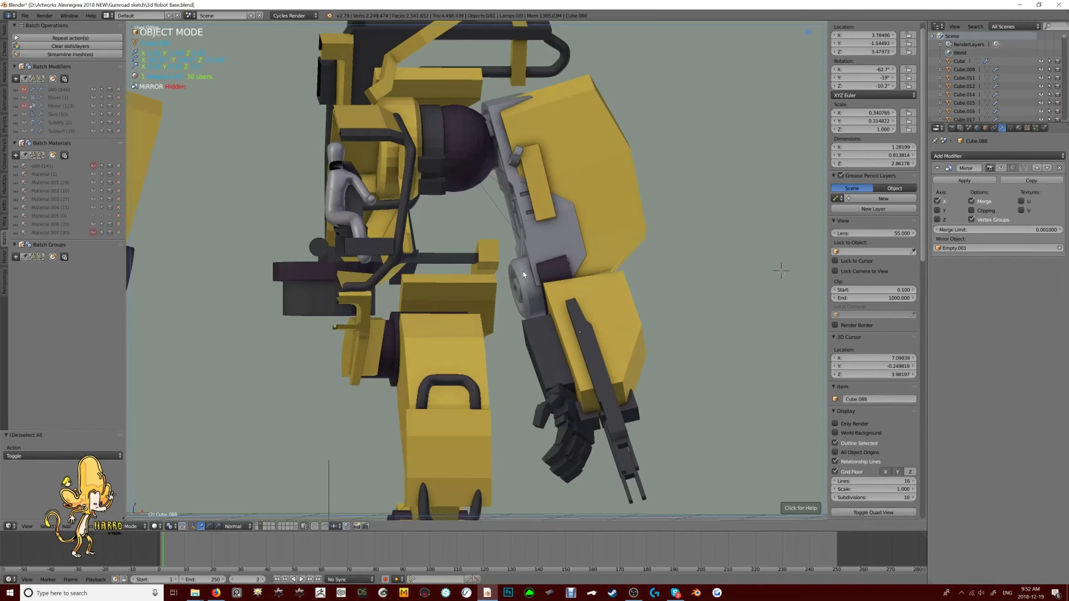
key("ctrl+z")
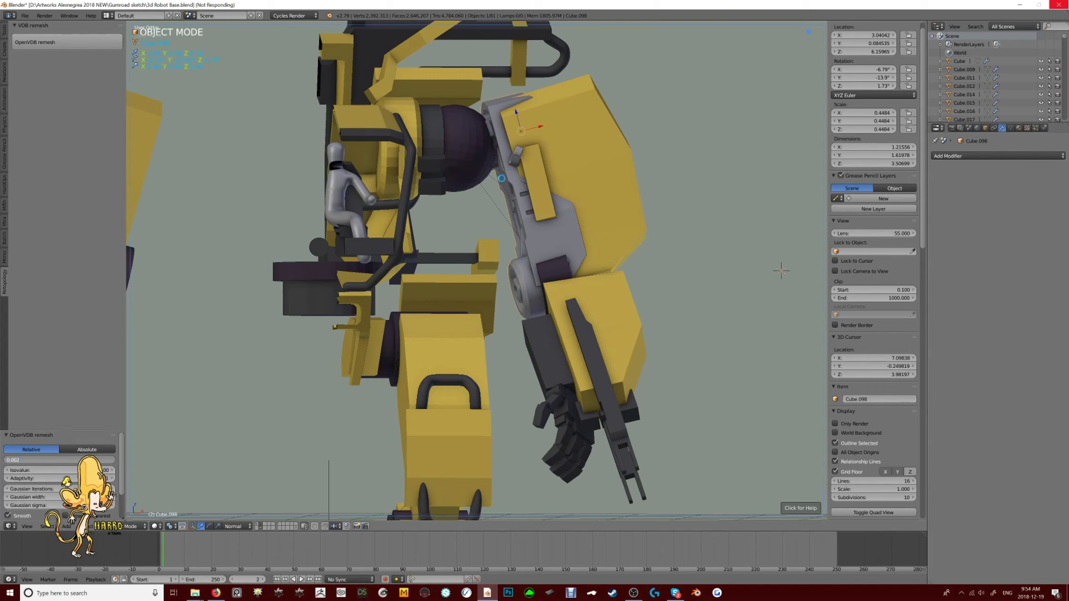
Turn on the display of the Mirror modifiers across the robot's parts and view the robot from the front
middle_click_drag(525, 232, 24, 119)
right_click(546, 236)
key("Tab")
key("ctrl+Tab")
key("Tab")
key("KP_4")
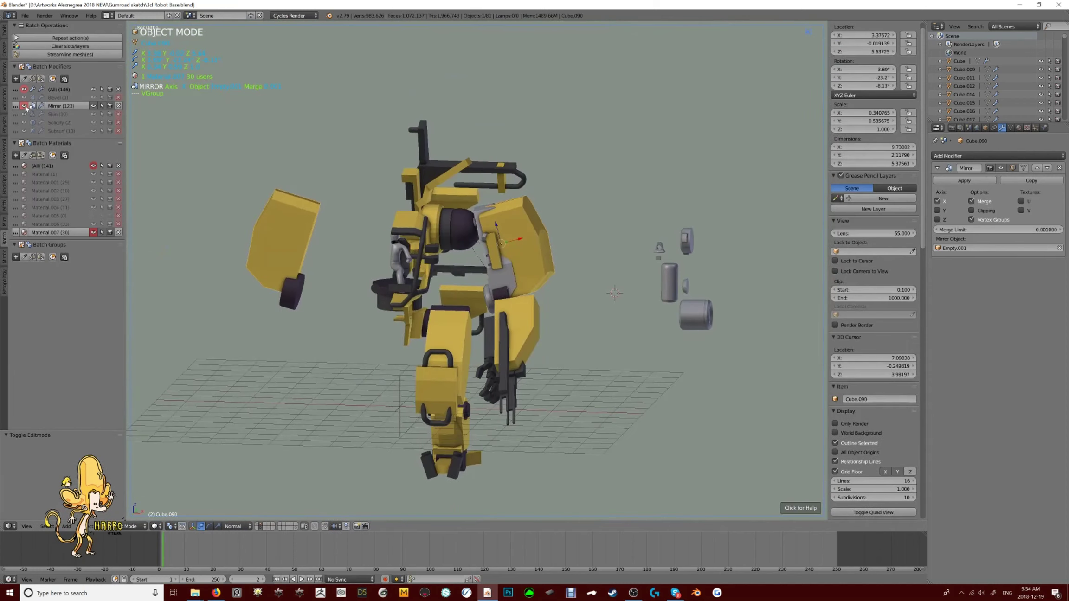
left_click(66, 106)
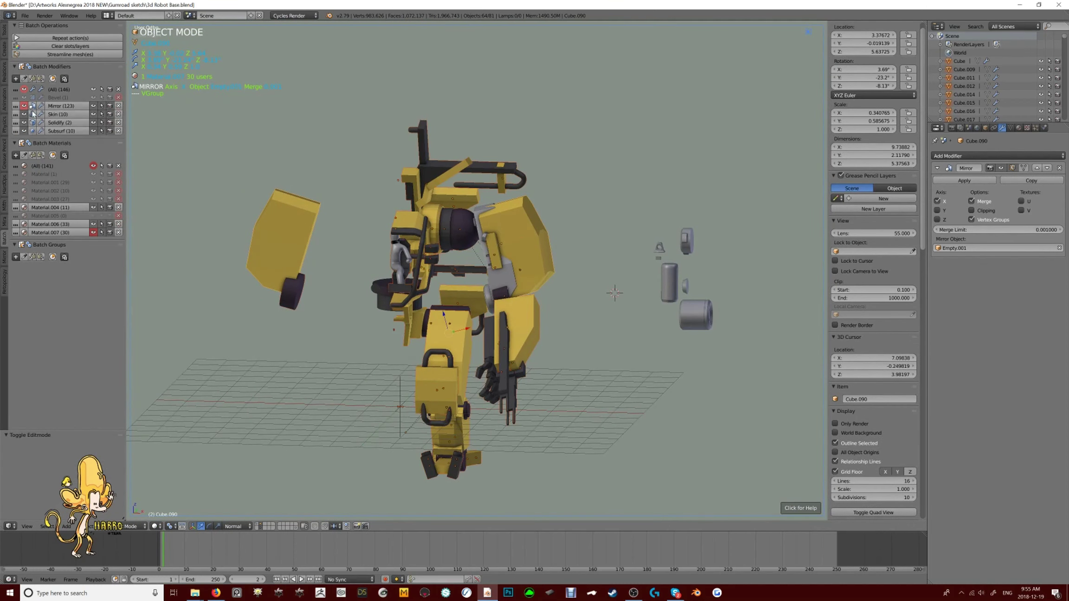
key("KP_1")
key("a")
Link the yellow arm plate's modifiers to the new upper arm segment, and link the dark forearm part's material to it
right_click(534, 259)
key("ctrl+l")
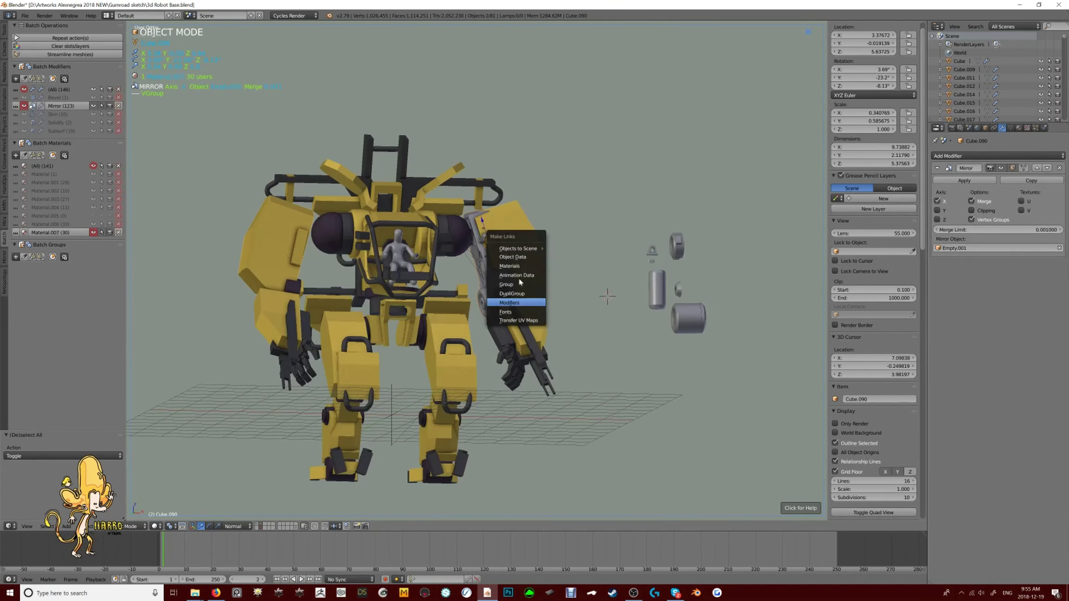
left_click(519, 293)
scroll(495, 328, "up", 4)
key("ctrl+l")
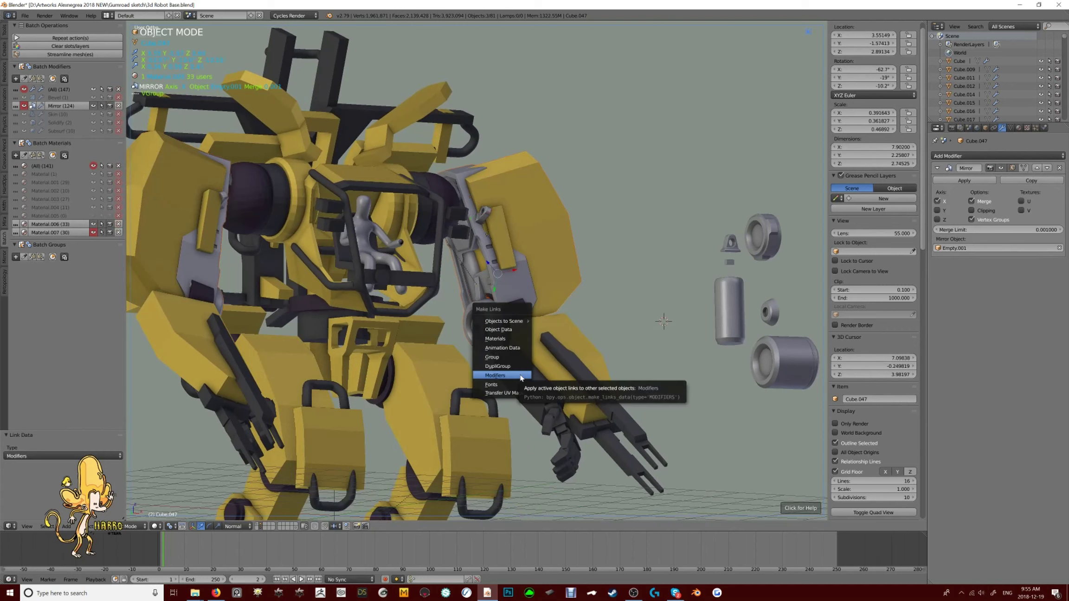
left_click(503, 341)
Try rotating the selected upper arm part freely
scroll(503, 341, "down", 5)
right_click(506, 264)
scroll(506, 264, "down", 3)
middle_click_drag(506, 264, 579, 248)
key("r")
key("r")
left_click(589, 281)
left_click(589, 281)
Save the robot file
left_click(24, 15)
left_click(37, 79)
left_click(633, 593)
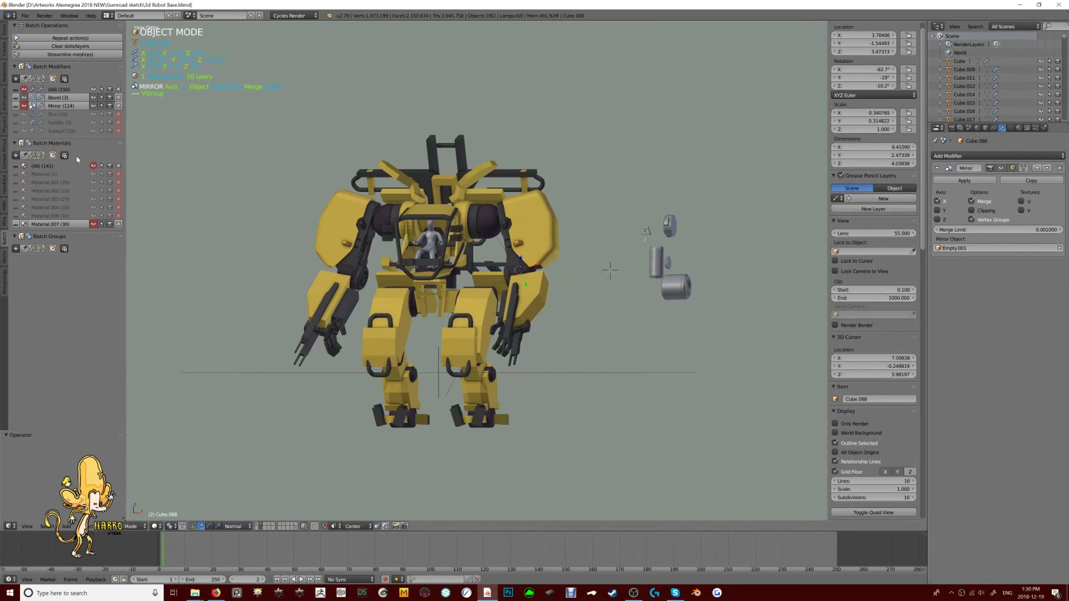
Hide the yellow armour plates and the mirrored copies, and show the upper arm segment in front view
left_click(94, 224)
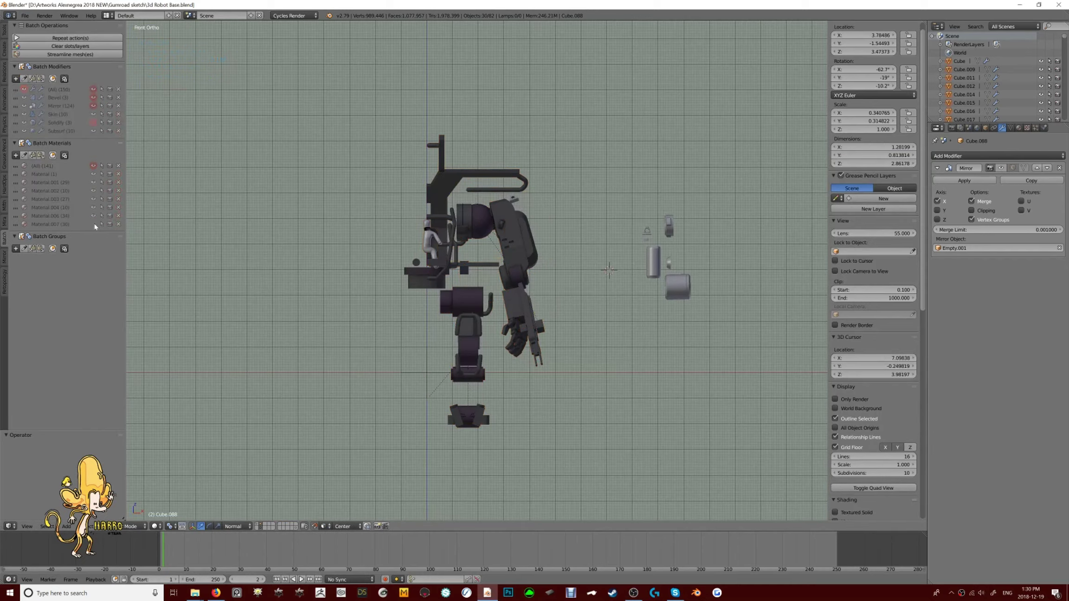
mouse_move(511, 213)
middle_mouse_down()
mouse_move(492, 209)
mouse_move(507, 202)
middle_mouse_up()
scroll(507, 203, "up", 5)
key("KP_1")
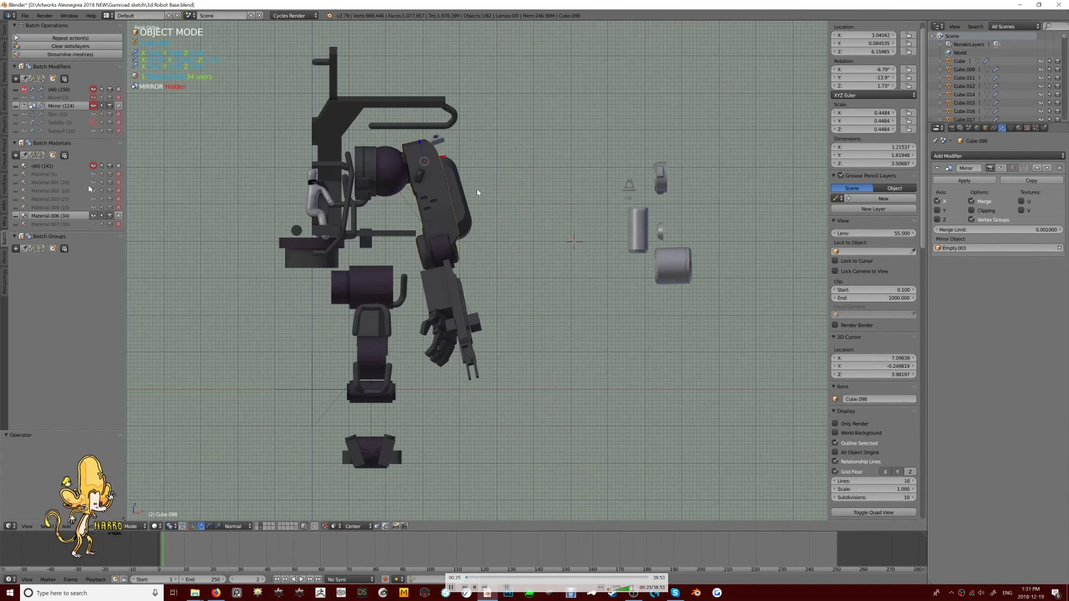
Duplicate the upper arm segment along X beside the robot and clear the copy's rotation
key("shift+d")
key("x")
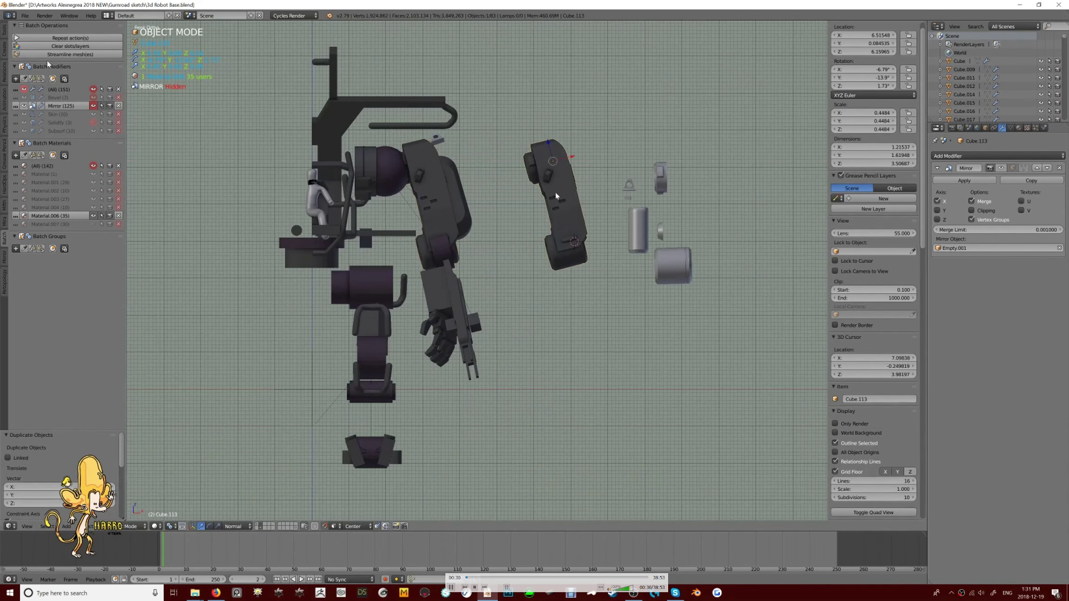
key("w")
left_click(557, 196)
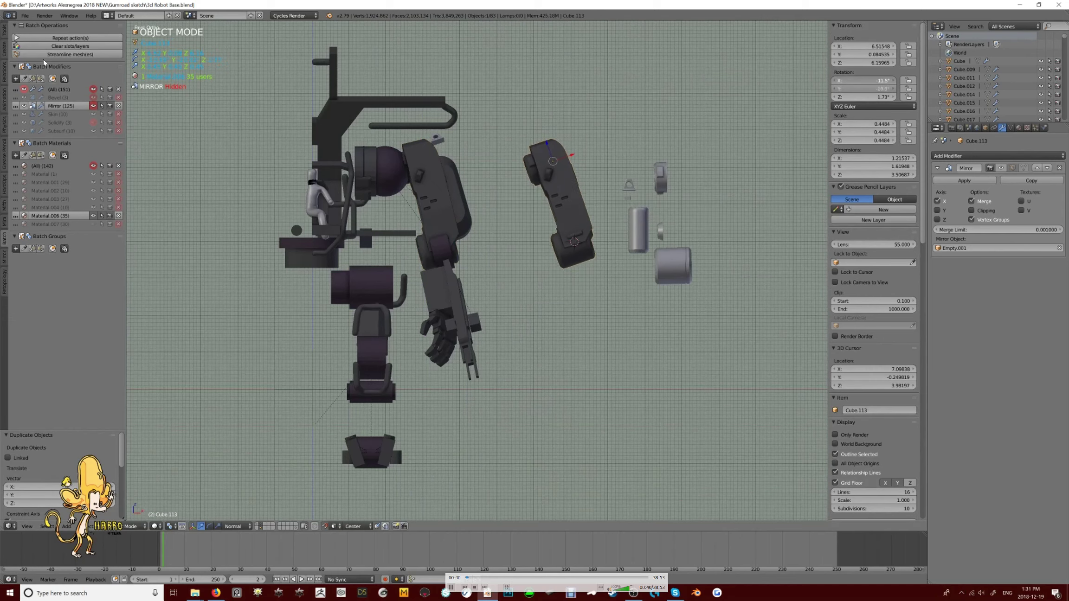
key("alt+r")
middle_click_drag(533, 195, 552, 183)
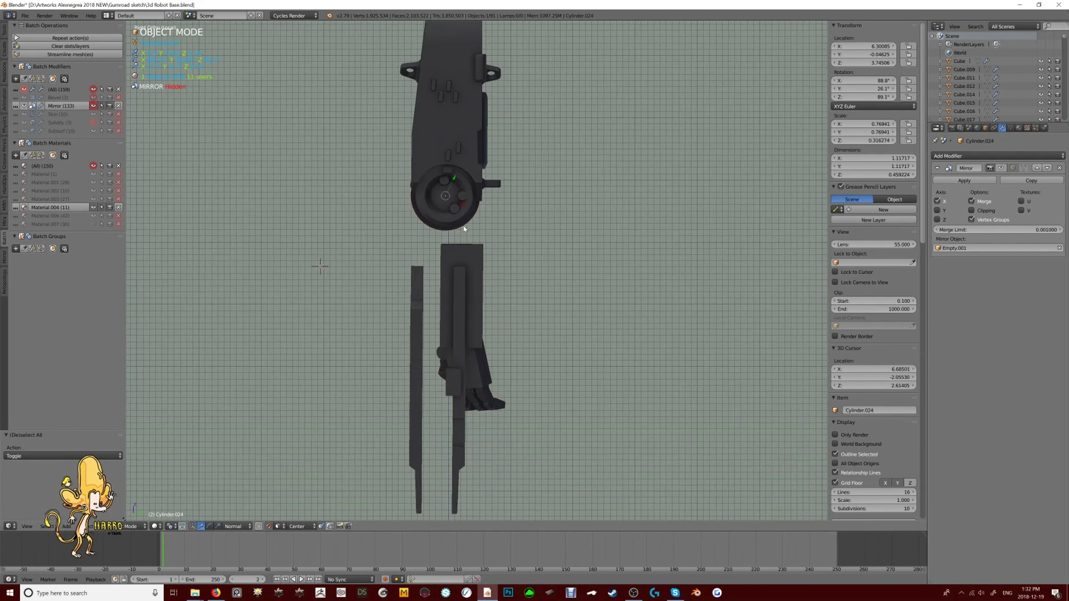
key("shift+a")
left_click(585, 339)
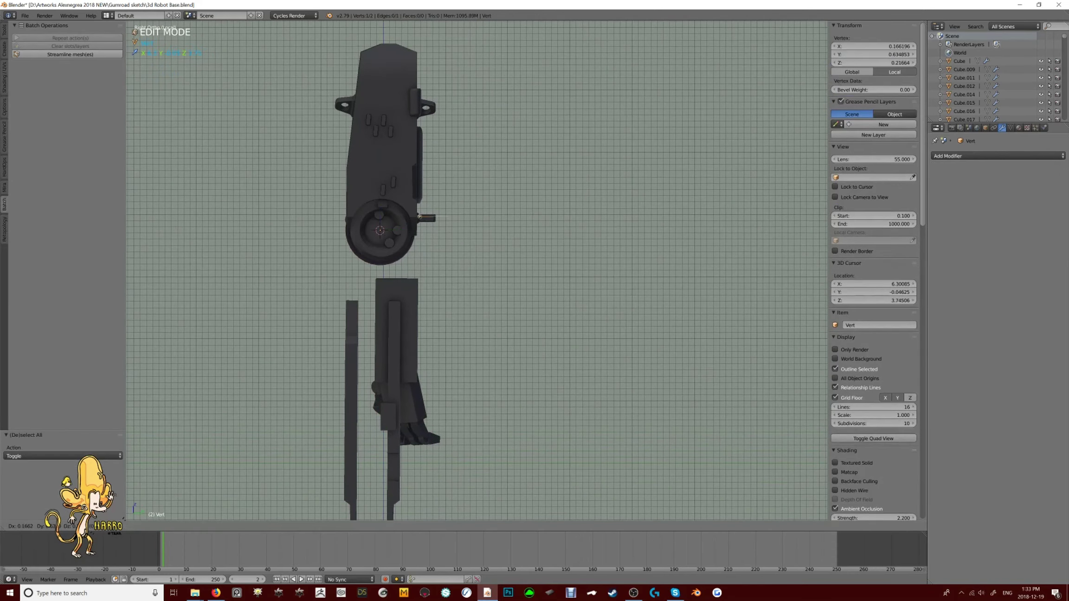
key("Tab")
key("x")
Add a single vertex, extrude it into a closed forearm outline below the elbow wheel, and isolate the outline
key("shift+a")
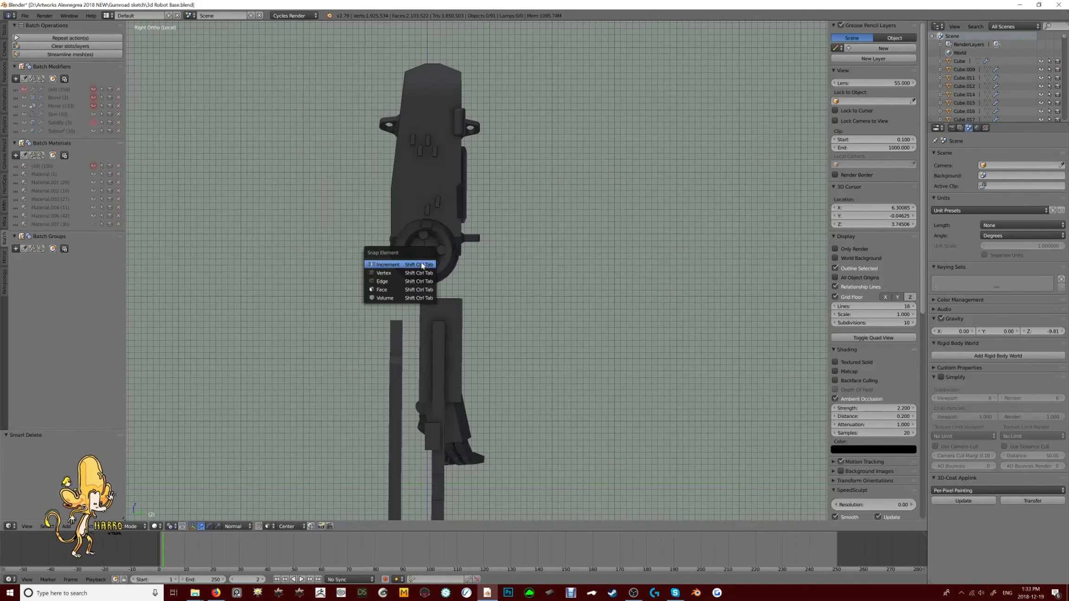
left_click(488, 260)
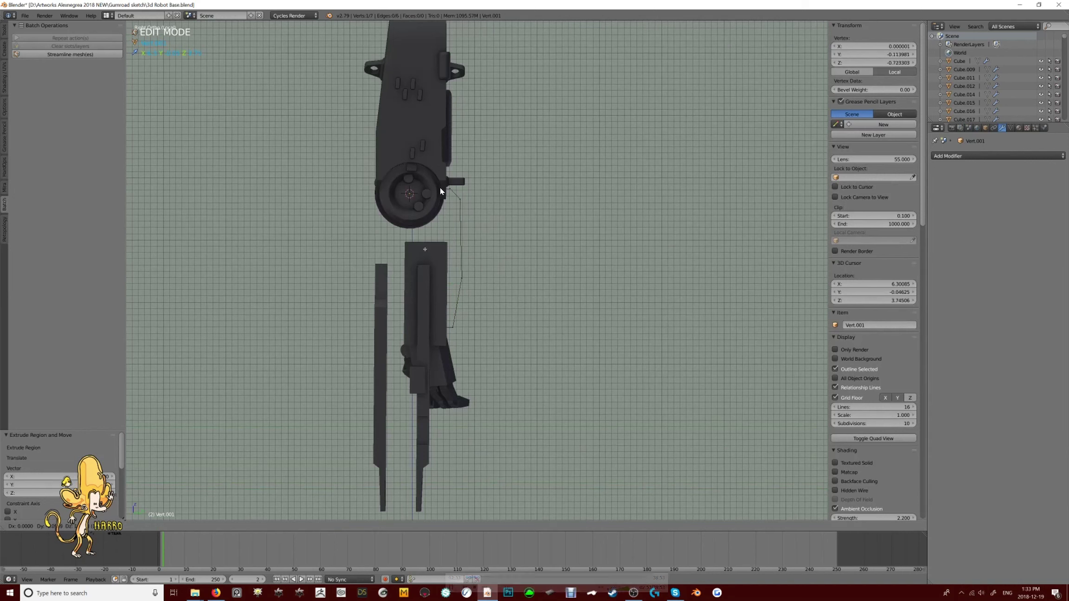
key("e")
left_click(427, 199)
key("Tab")
key("KP_Divide")
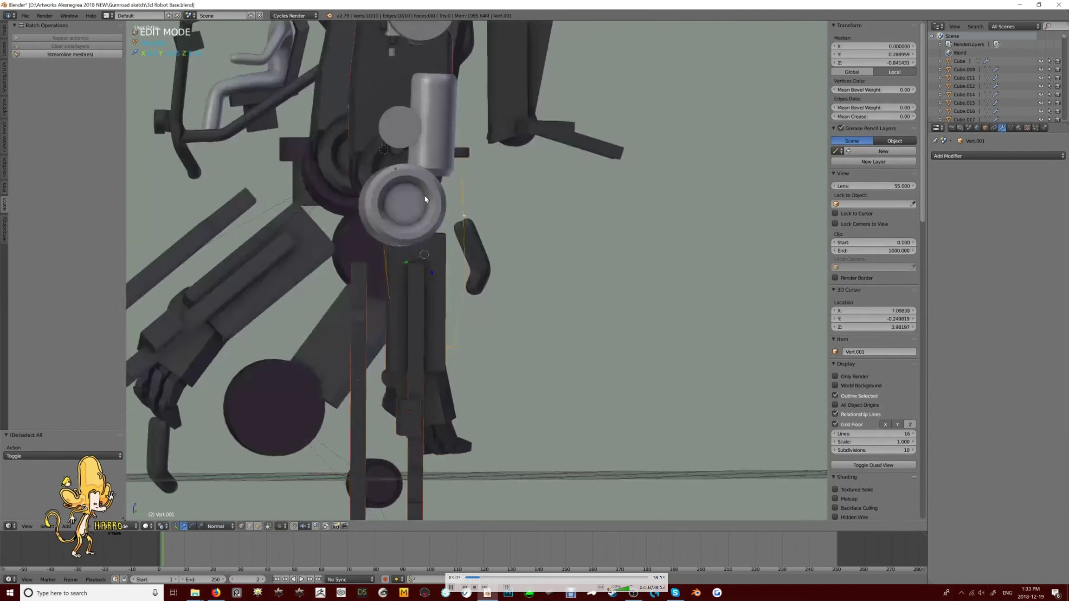
key("a")
key("KP_Divide")
key("Tab")
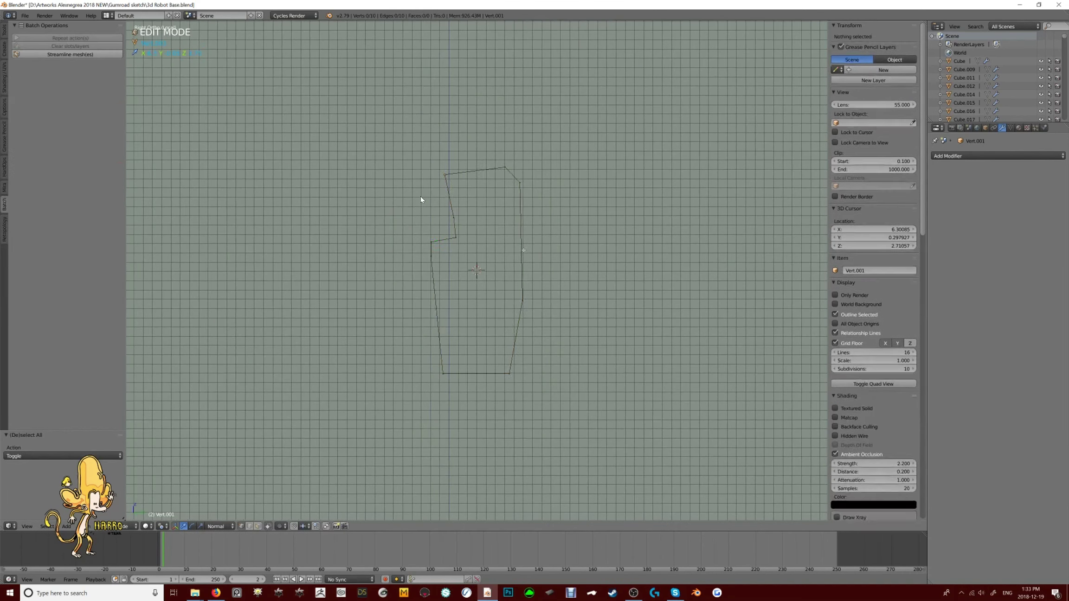
Fill the forearm outline with a face, inset it, and round the corners
key("f")
key("i")
left_click(409, 202)
key("x")
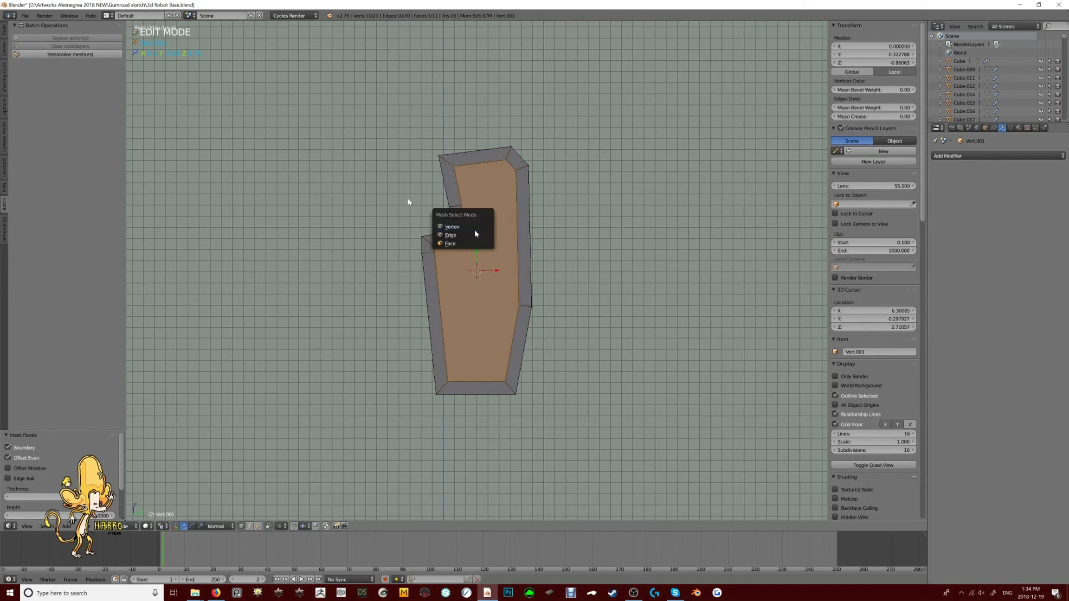
key("Return")
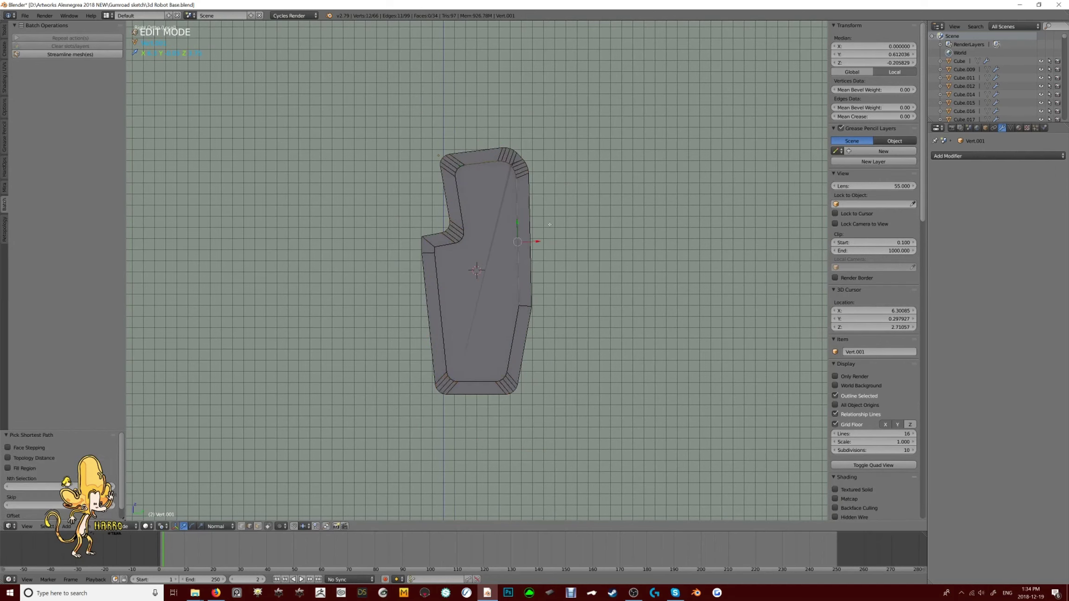
key("alt+b")
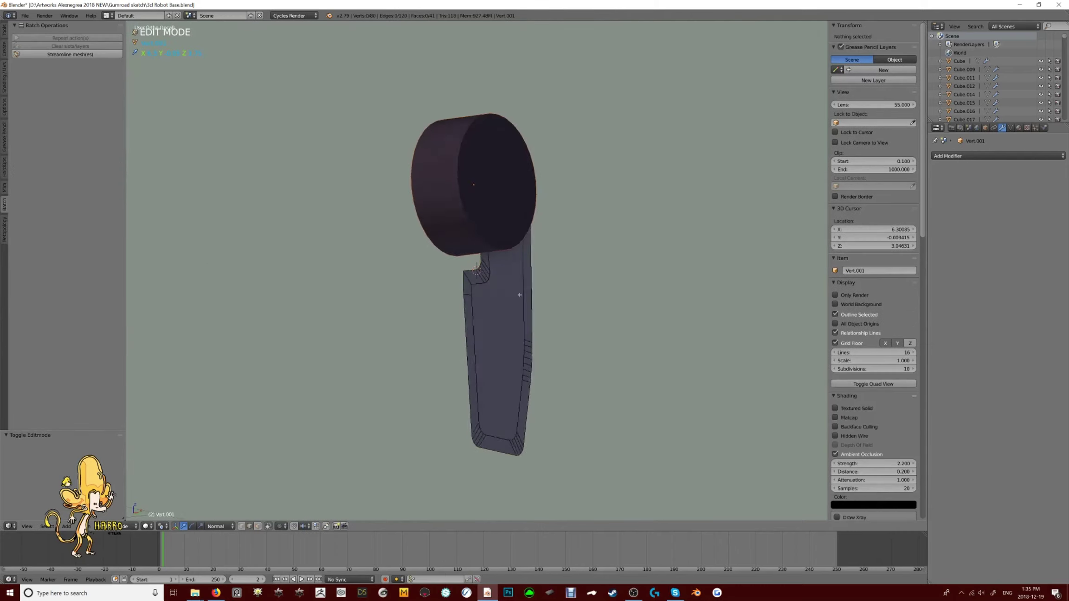
Duplicate the forearm plate to get a solid block about 0.36 thick along X and a flat plate offset beside it
middle_click_drag(520, 295, 604, 287)
key("shift+d")
key("a")
key("KP_1")
key("s")
key("x")
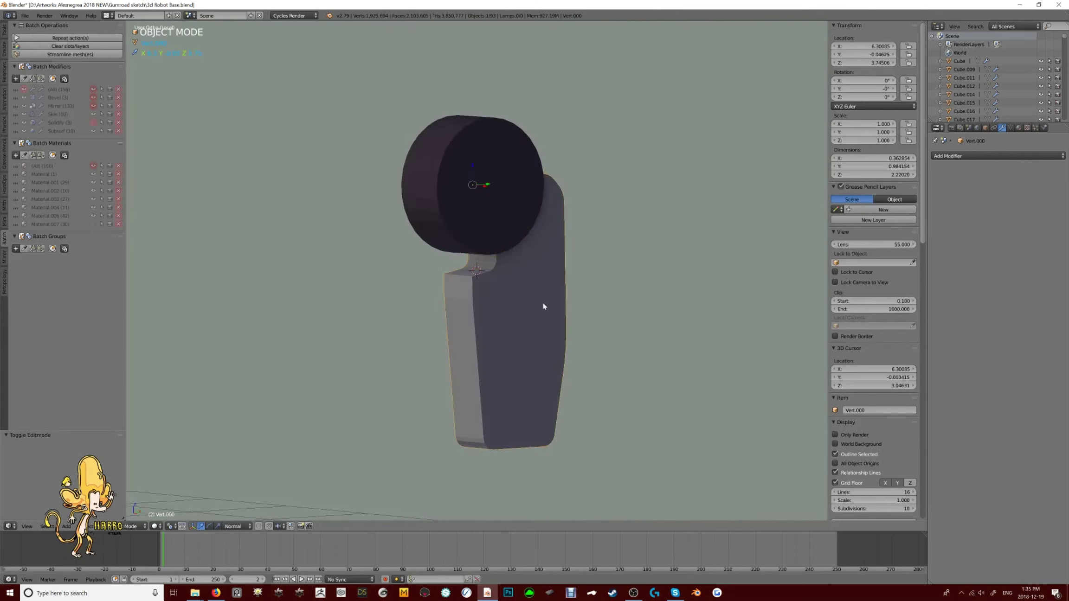
key("z")
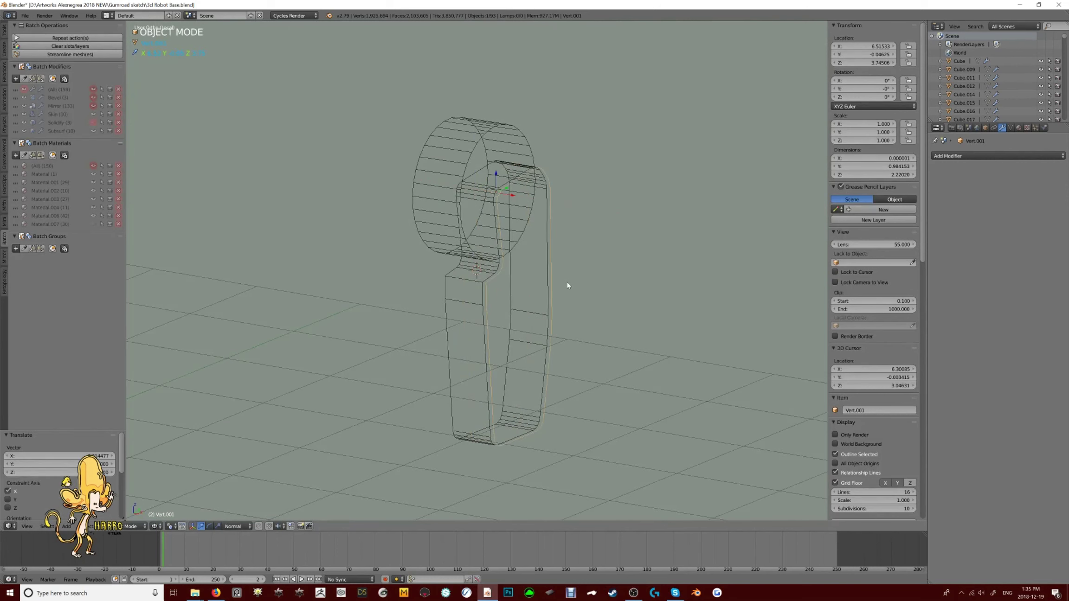
Thicken the flat offset plate along X into a frame surrounding the forearm block
key("Tab")
key("a")
key("g")
key("z")
key("z")
key("a")
key("Tab")
key("KP_1")
key("z")
left_click(537, 307)
middle_click_drag(536, 307, 469, 300)
Reduce the inner forearm block to a single flat side face inside the frame
key("a")
key("a")
key("a")
right_click(525, 299)
key("Tab")
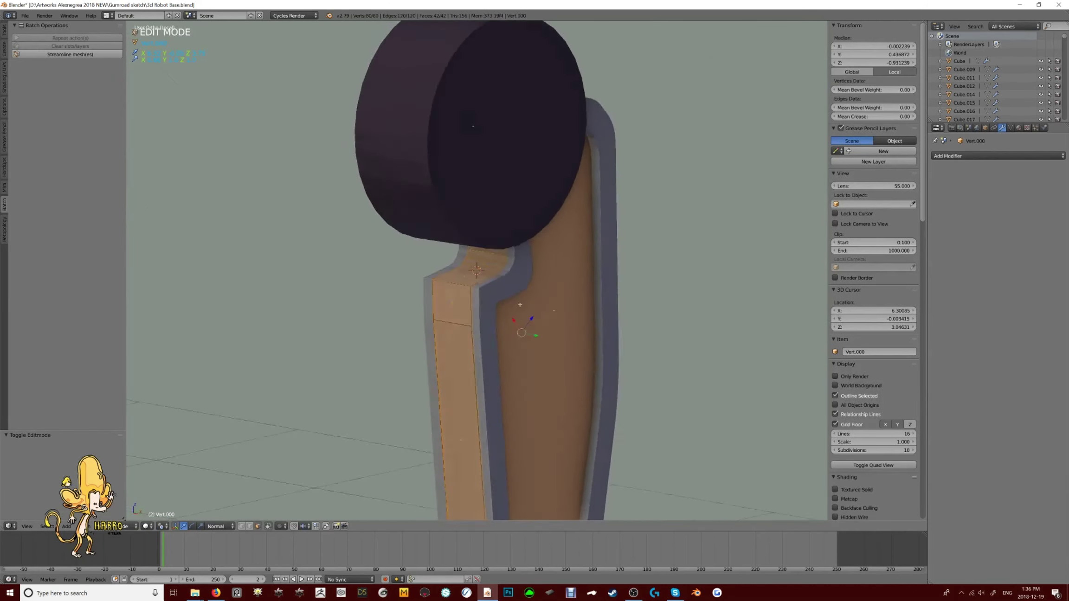
scroll(449, 300, "up", 4)
key("2")
key("Escape")
key("ctrl+z")
scroll(552, 335, "down", 6)
middle_click_drag(538, 318, 549, 329)
left_click(535, 333)
Cut three diagonal lines in a zigzag across the inner face and bevel them into brace strips
key("KP_3")
key("a")
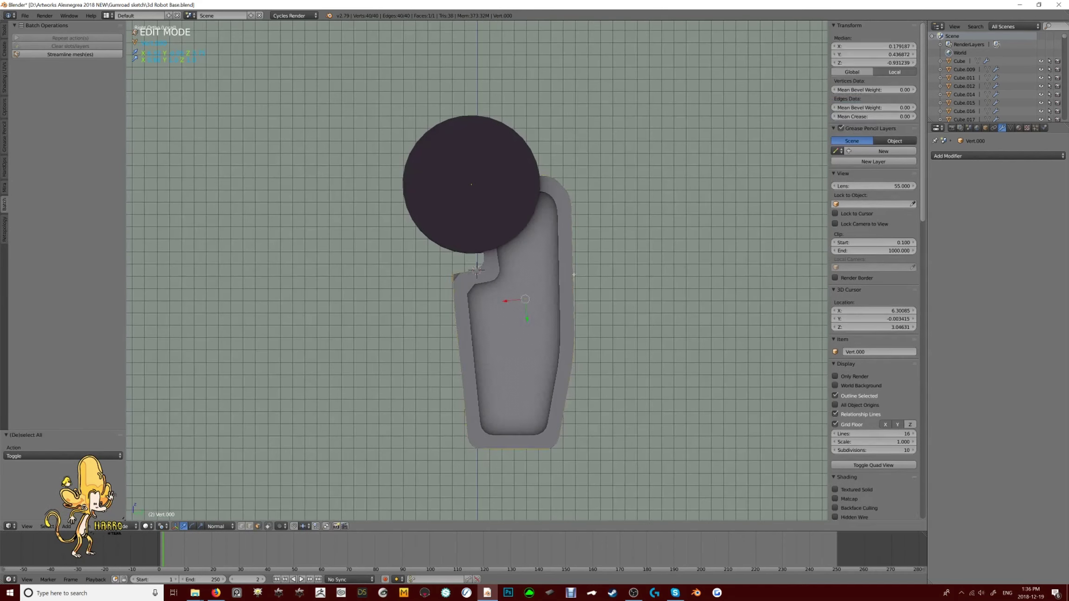
left_click_drag(502, 258, 572, 369)
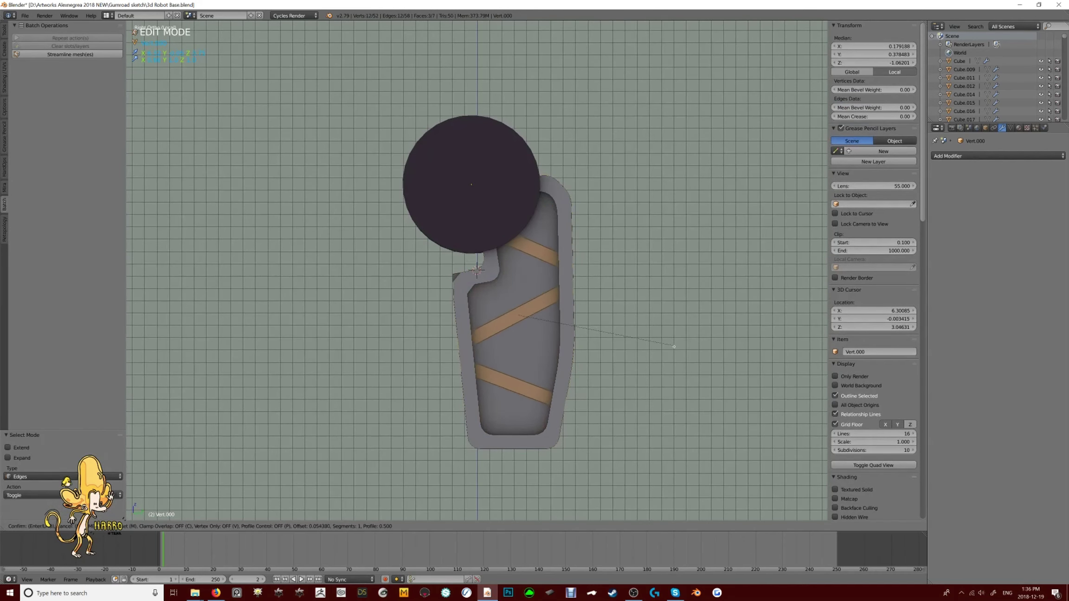
key("Escape")
Delete the faces around the diagonal strips, and thicken and scale the braces inside the frame
middle_click_drag(674, 347, 511, 241)
key("Delete")
key("Tab")
key("KP_3")
key("s")
left_click(670, 384)
Add a centred loop cut around the elbow cylinder and bevel it into a wide raised band
right_click(492, 218)
key("Tab")
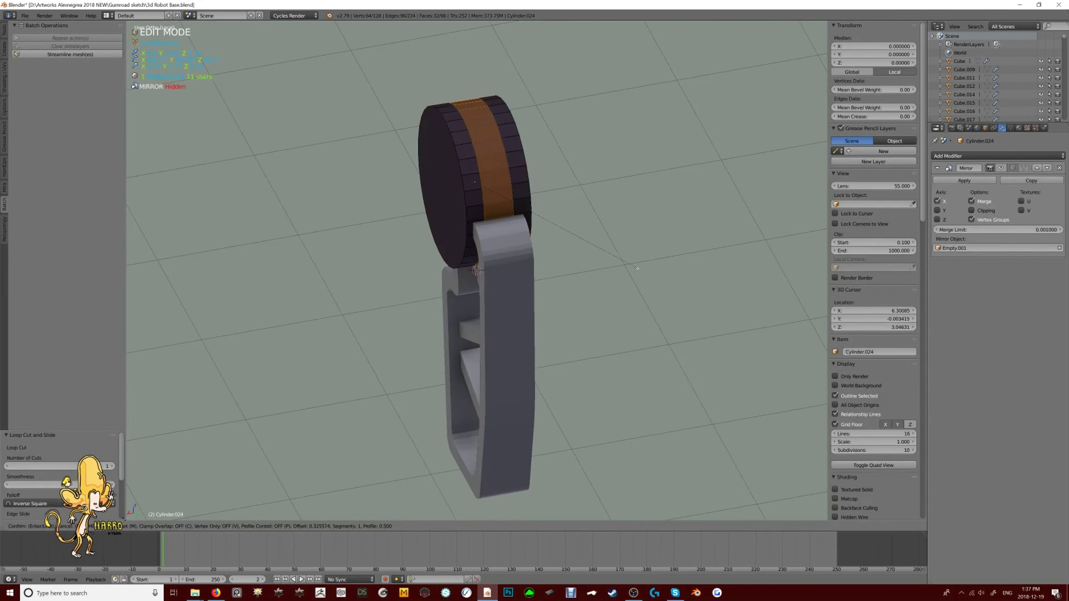
left_click(576, 270)
key("Tab")
Rotate the elbow cylinder slightly to align it with the forearm frame in front view
middle_click_drag(576, 271, 499, 288)
right_click(499, 288)
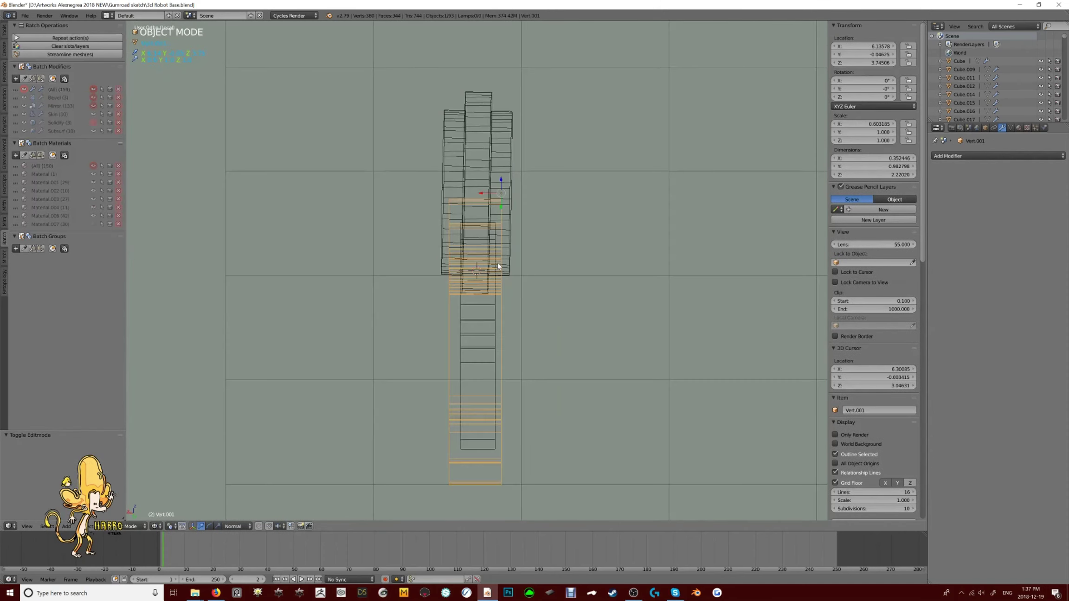
right_click(499, 266)
key("r")
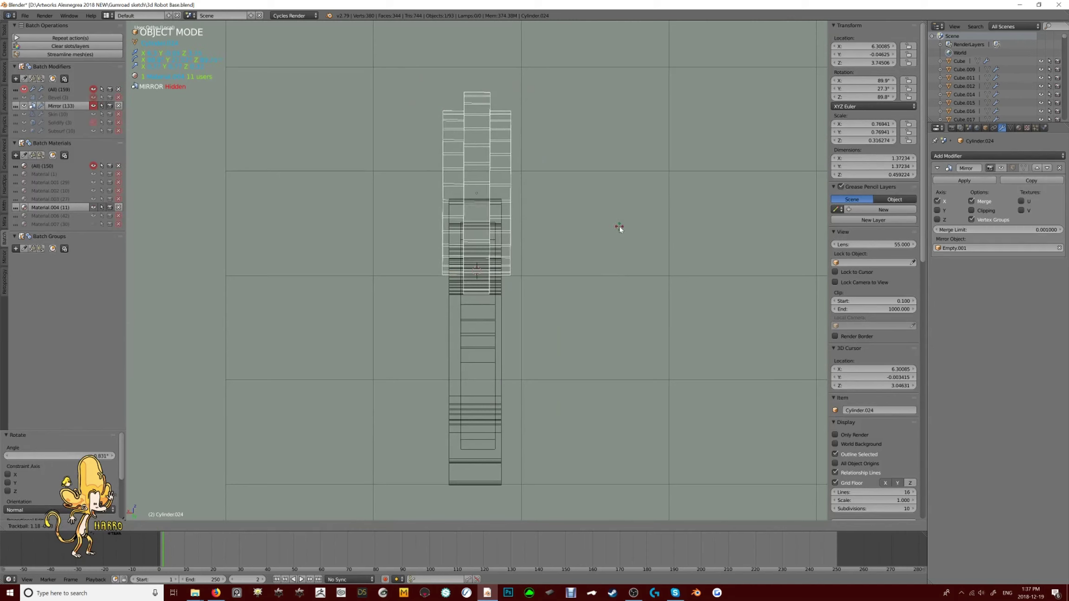
middle_click_drag(521, 222, 505, 198)
Widen the elbow cylinder's mesh along its axis, and show the whole robot again
key("Tab")
key("ctrl+Tab")
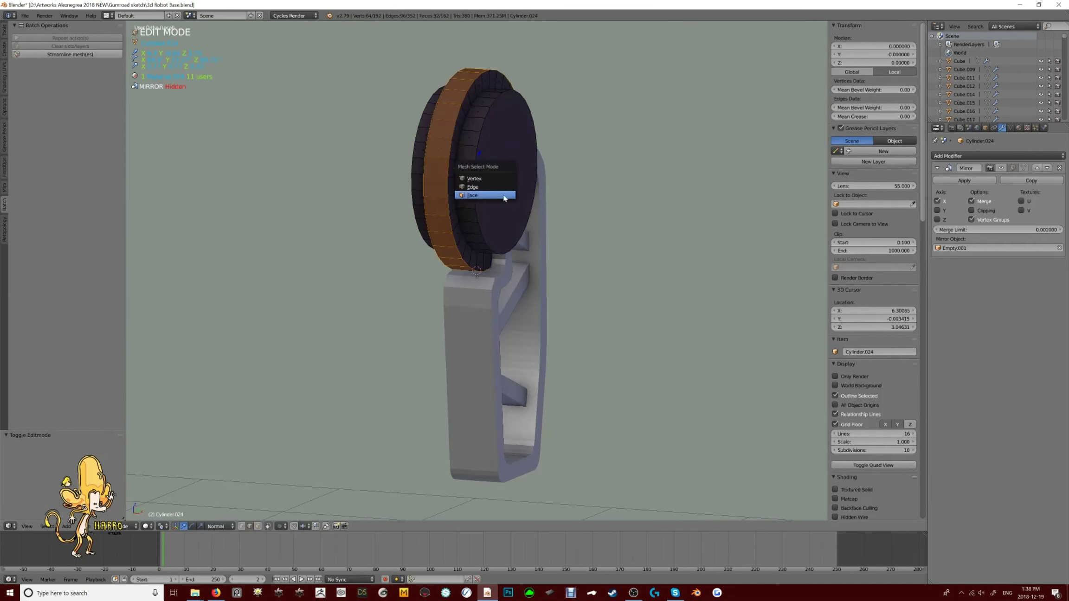
left_click(574, 204)
key("Tab")
middle_click_drag(574, 204, 539, 189)
key("KP_Divide")
middle_click_drag(580, 220, 500, 216)
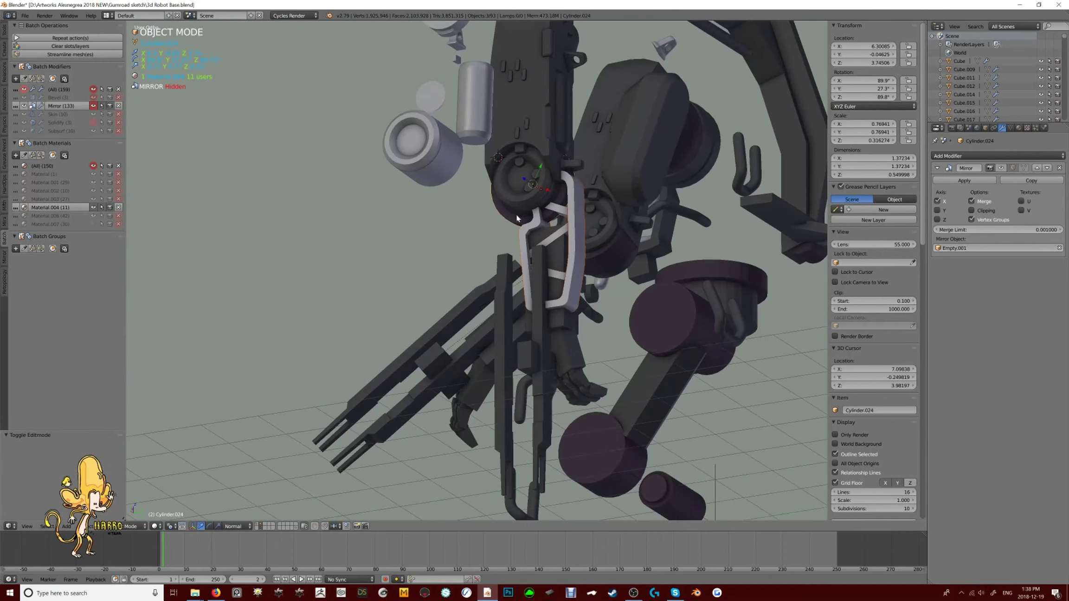
Link the dark forearm part's material to the new forearm frame and its braces
right_click(594, 219)
scroll(507, 310, "up", 4)
key("a")
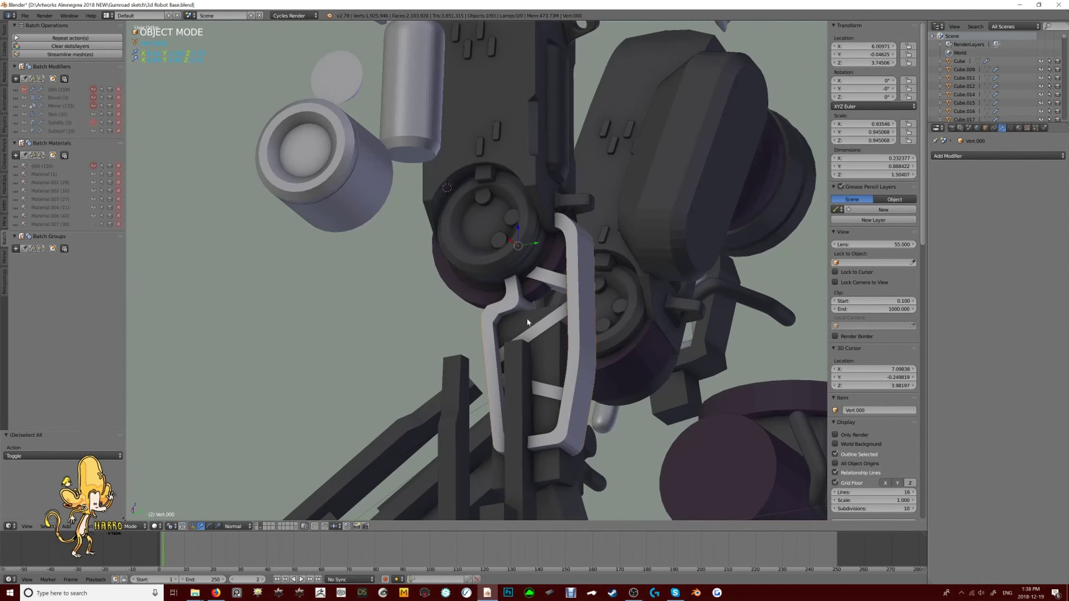
left_click(499, 340)
middle_click_drag(500, 340, 577, 255)
key("KP_1")
scroll(523, 232, "up", 6)
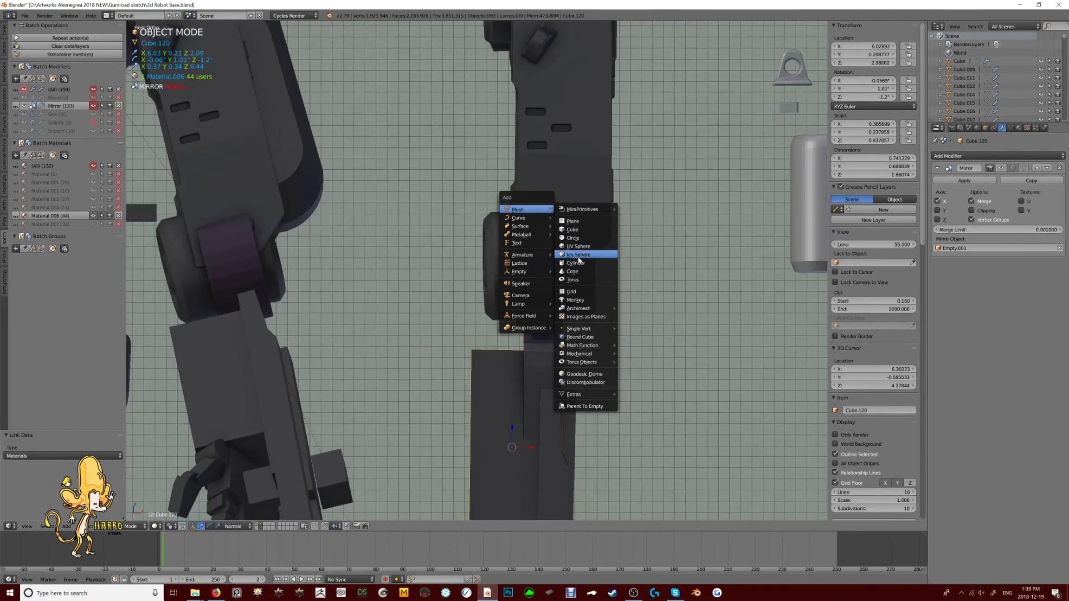
Add a small cube in front of the upper arm above the elbow band and extrude its lower face downwards
left_click(572, 229)
key("Tab")
middle_click_drag(567, 220, 646, 192)
scroll(560, 211, "up", 3)
key("z")
key("z")
key("KP_1")
key("e")
left_click(604, 195)
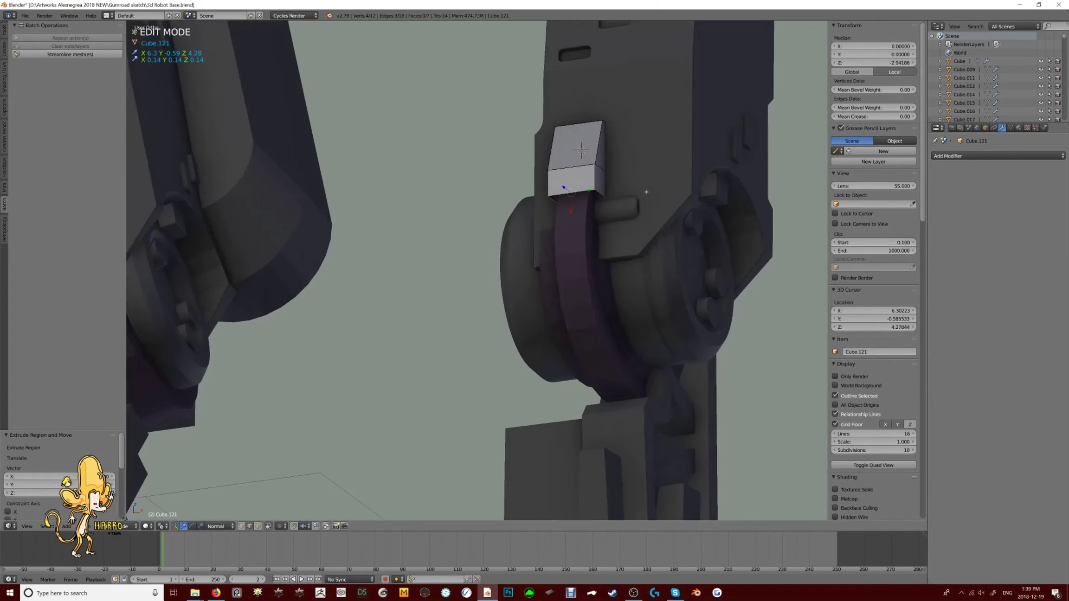
left_click(746, 239)
key("Tab")
Use Shrink/Fatten on the elbow cylinder's central band faces to adjust the band's height under the small block
scroll(658, 231, "down", 6)
middle_click_drag(658, 232, 656, 232)
scroll(533, 294, "up", 3)
right_click(533, 295)
key("Tab")
scroll(531, 288, "up", 2)
key("ctrl+Tab")
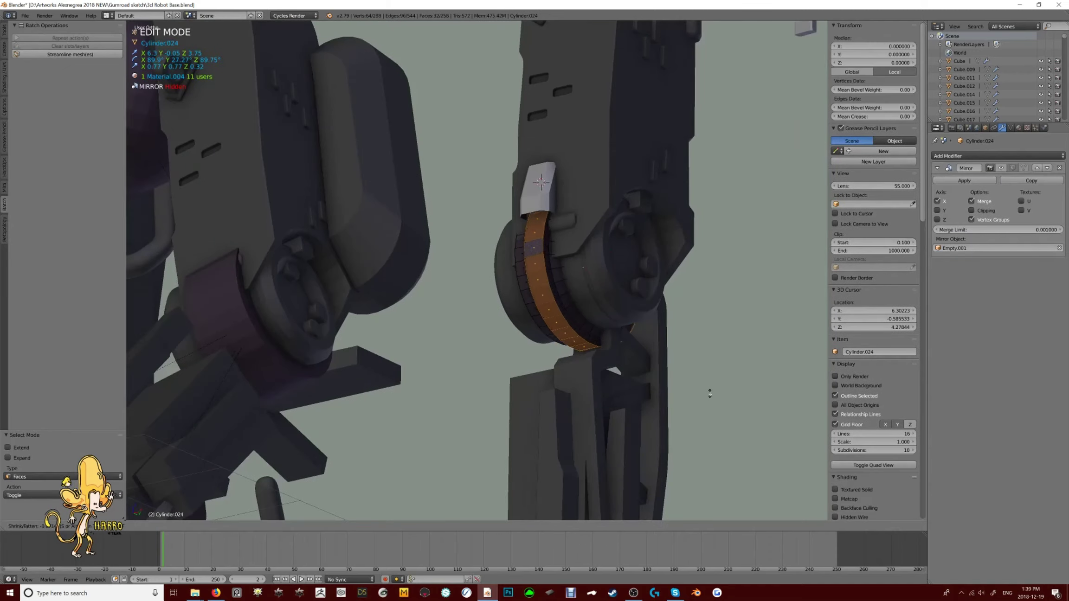
left_click(701, 384)
scroll(701, 385, "down", 5)
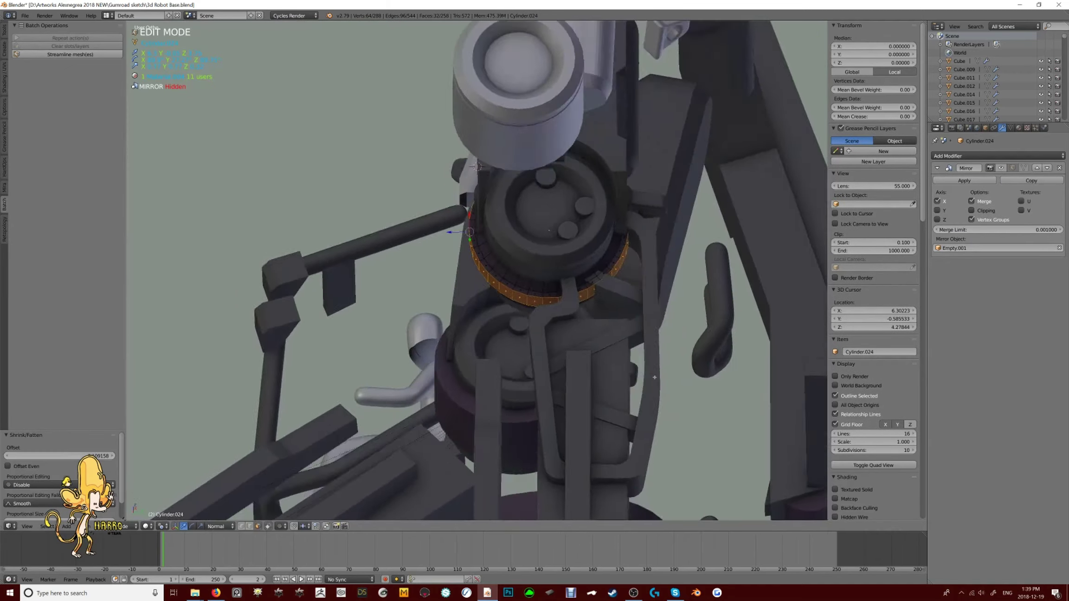
key("Tab")
Scale the small block along X and lower it along Z over the elbow band
middle_click_drag(603, 278, 585, 232)
right_click(544, 221)
scroll(587, 233, "up", 4)
key("q")
scroll(563, 232, "down", 3)
key("s")
key("x")
left_click(591, 207)
key("g")
key("z")
left_click(592, 207)
Bevel the small block's sharp edges with width 0.0260, 3 segments and profile 0.70
middle_click_drag(592, 207, 580, 223)
scroll(583, 222, "up", 4)
scroll(583, 222, "down", 3)
key("q")
left_click(548, 217)
scroll(596, 228, "up", 3)
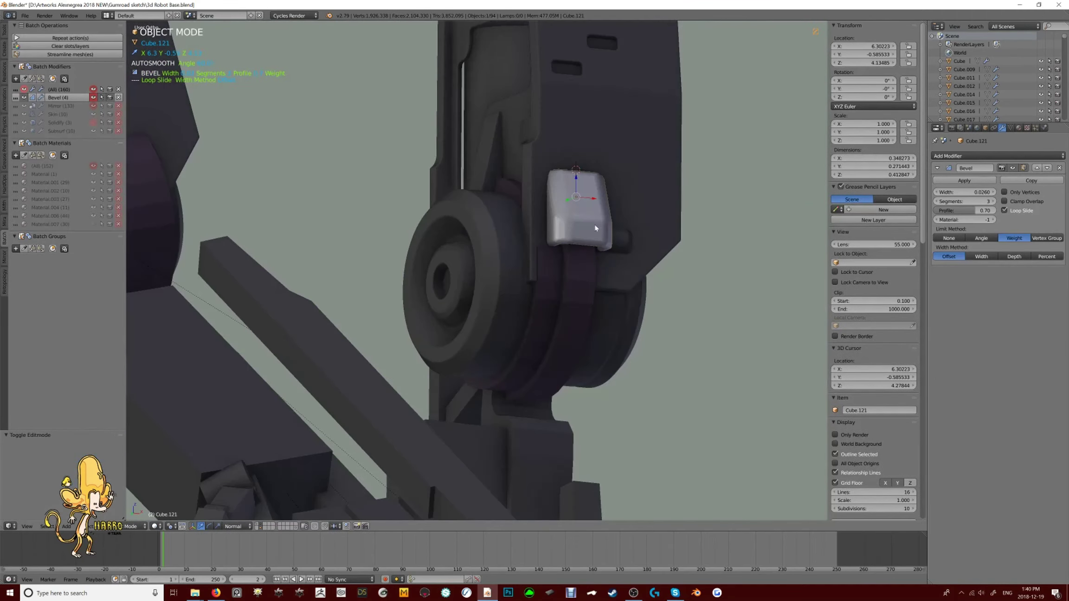
Link the forearm frame's dark material to the bevelled block
left_click(565, 439)
key("a")
scroll(534, 325, "down", 4)
middle_click_drag(534, 325, 492, 233)
scroll(521, 226, "up", 4)
scroll(522, 226, "down", 3)
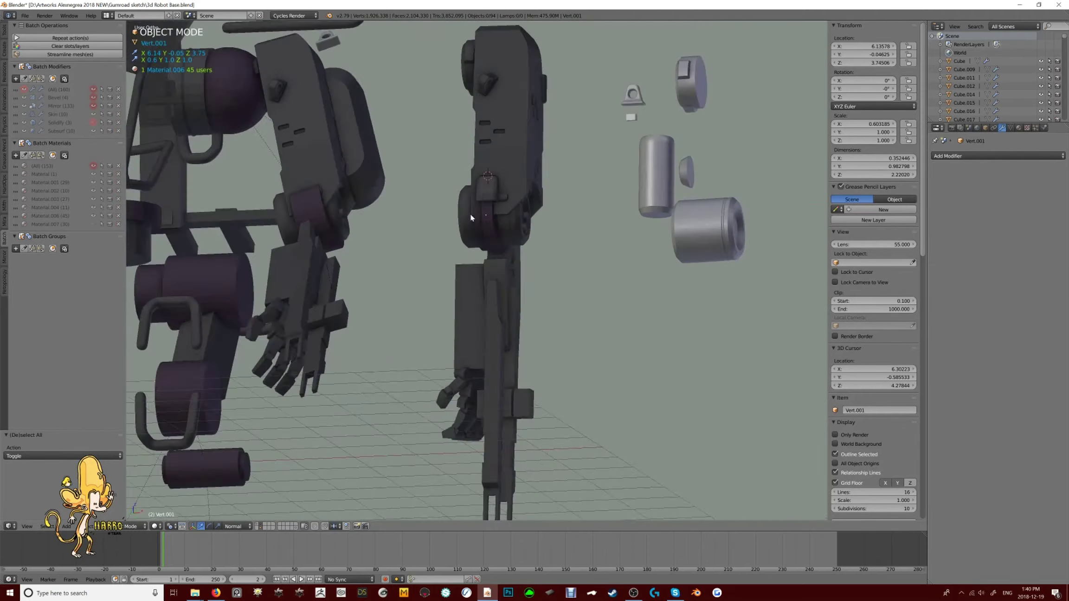
Try adding a Subdivision Surface modifier to the elbow cylinder and placing it above the Mirror modifier
scroll(492, 233, "up", 3)
scroll(492, 232, "up", 5)
right_click(423, 253)
key("Tab")
key("ctrl+Tab")
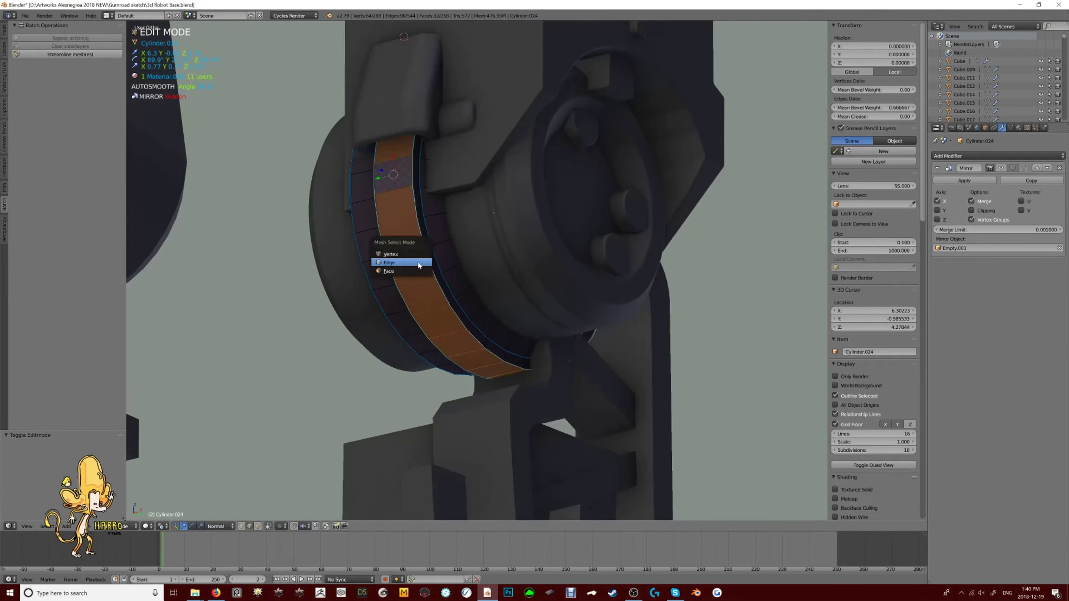
left_click(998, 156)
left_click(905, 297)
middle_click_drag(464, 259, 548, 256)
left_click(1037, 260)
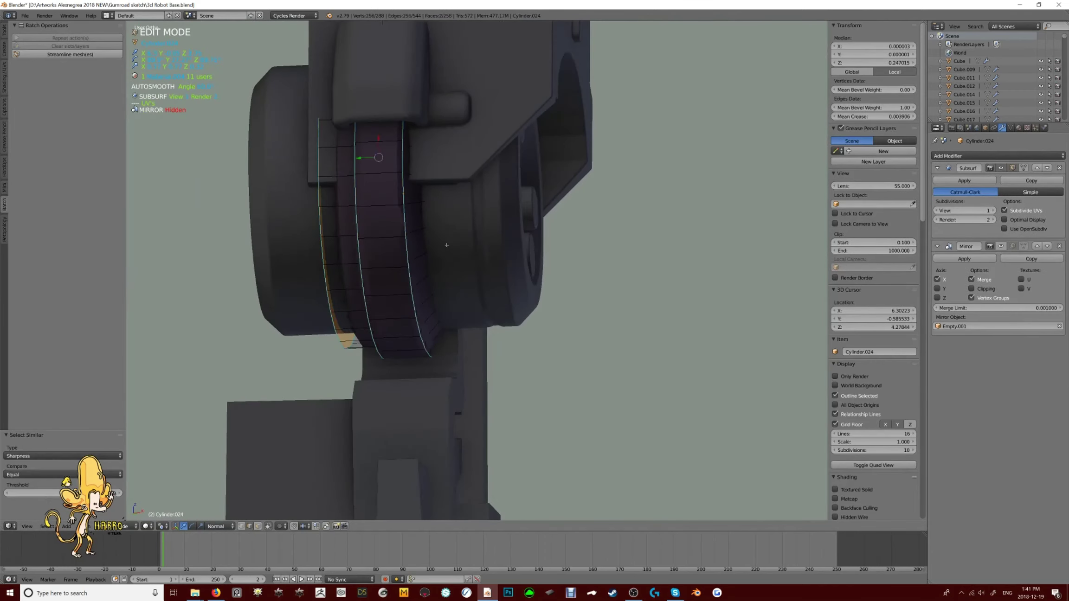
Try level 2 subdivision on the elbow cylinder and undo the last two changes
key("ctrl+2")
key("Tab")
middle_click_drag(502, 268, 412, 246)
key("ctrl+z")
key("ctrl+z")
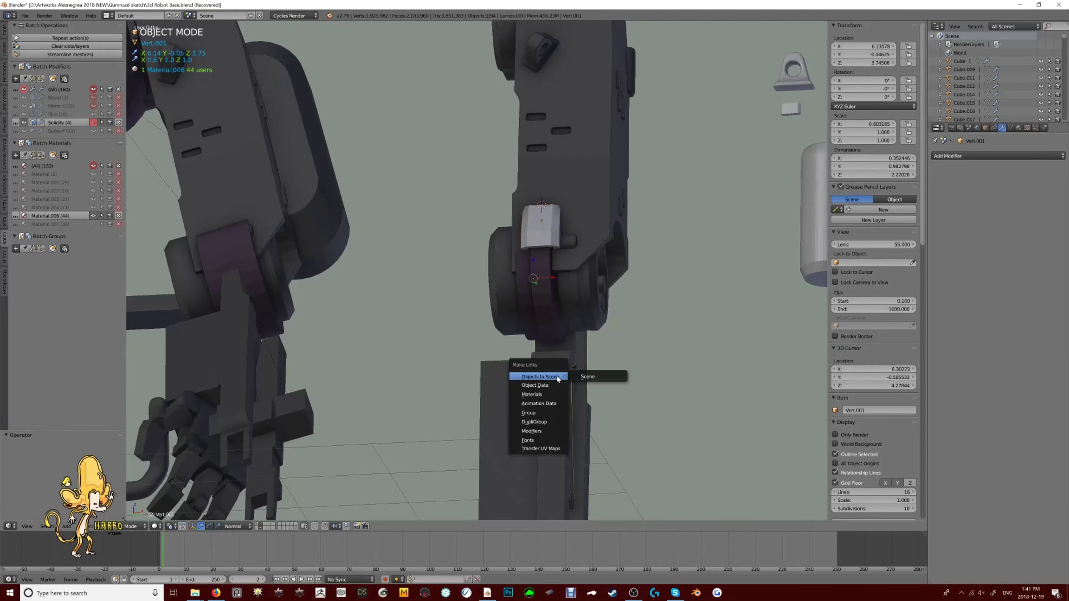
Link the forearm frame's material to the small block, and sharpen its edges with a three-segment bevel of width 0.0192
left_click(586, 278)
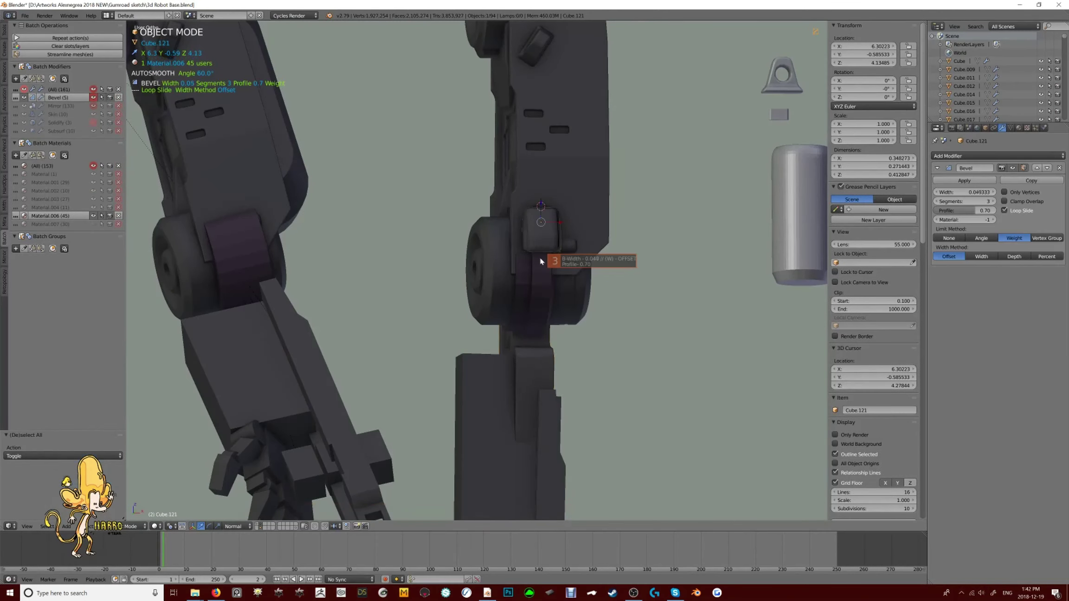
middle_click_drag(540, 261, 489, 298)
key("Tab")
key("2")
scroll(487, 286, "up", 3)
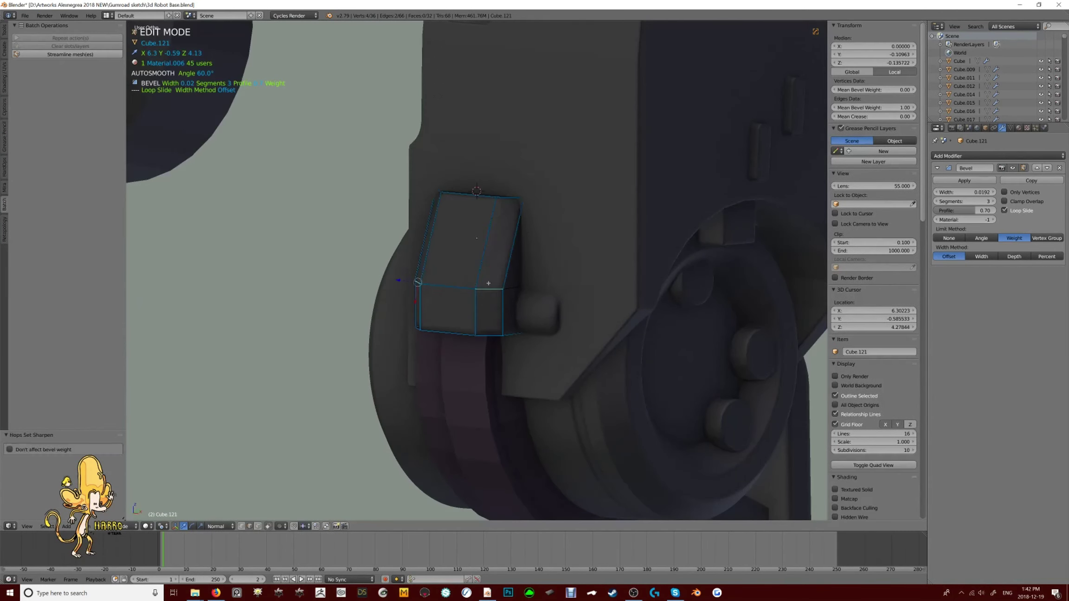
key("Tab")
Add a Subdivision Surface modifier to the elbow cylinder with its sharp band edges selected
scroll(494, 276, "down", 5)
scroll(508, 267, "up", 3)
right_click(511, 253, "alt")
left_click(511, 262)
key("Tab")
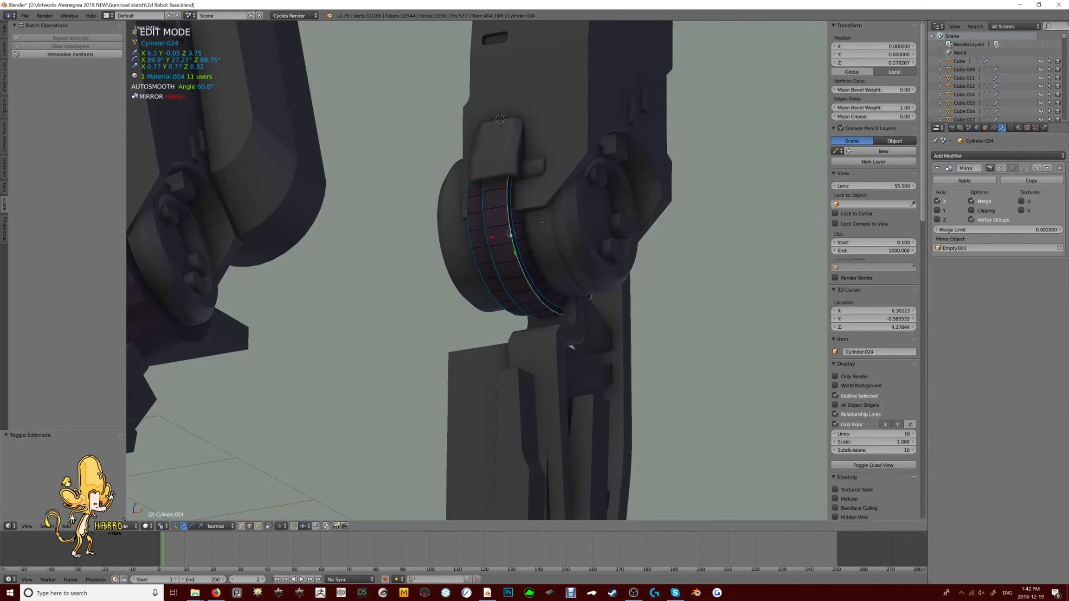
left_click(993, 156)
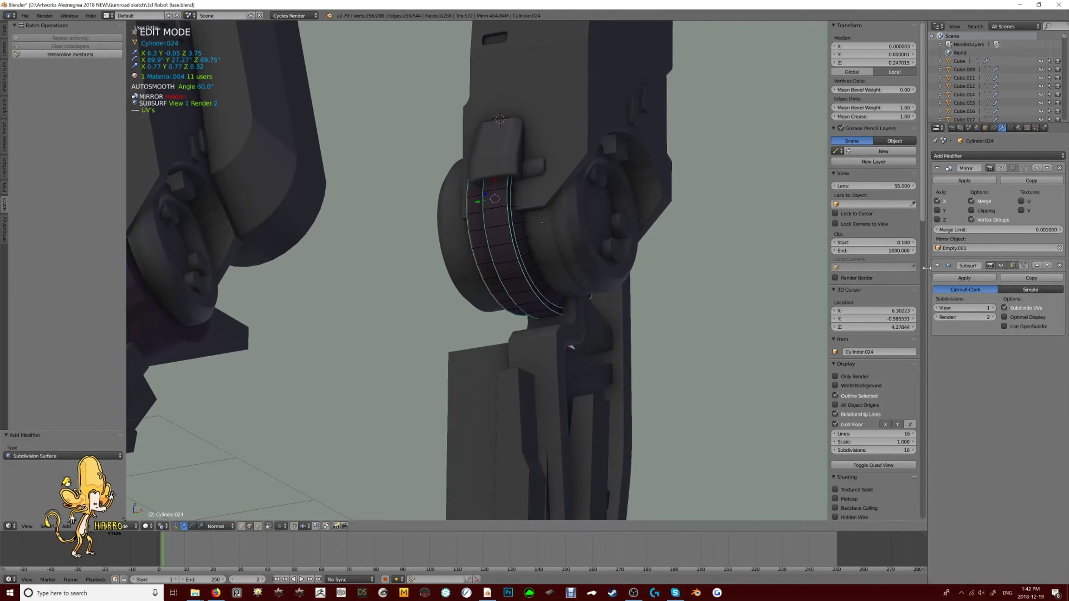
Set the elbow cylinder's subdivision to level 2 and apply the Subdivision Surface modifier
key("ctrl+2")
key("Tab")
left_click(964, 278)
scroll(519, 218, "down", 4)
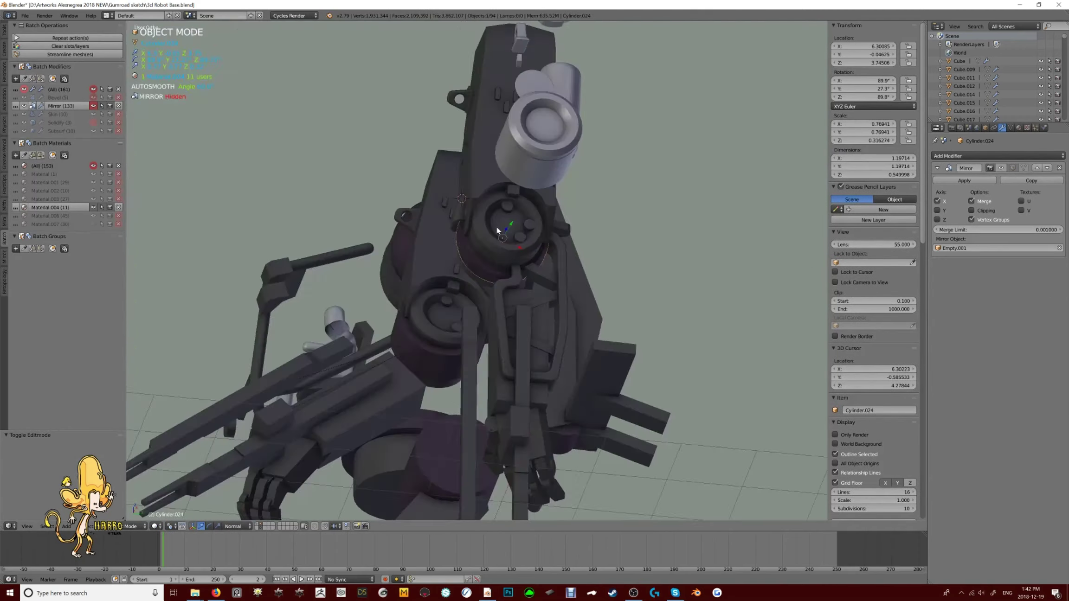
Extrude small patches of faces on the elbow band along their vertex normals to form panel details
scroll(519, 218, "up", 5)
key("Tab")
middle_click_drag(528, 248, 587, 233)
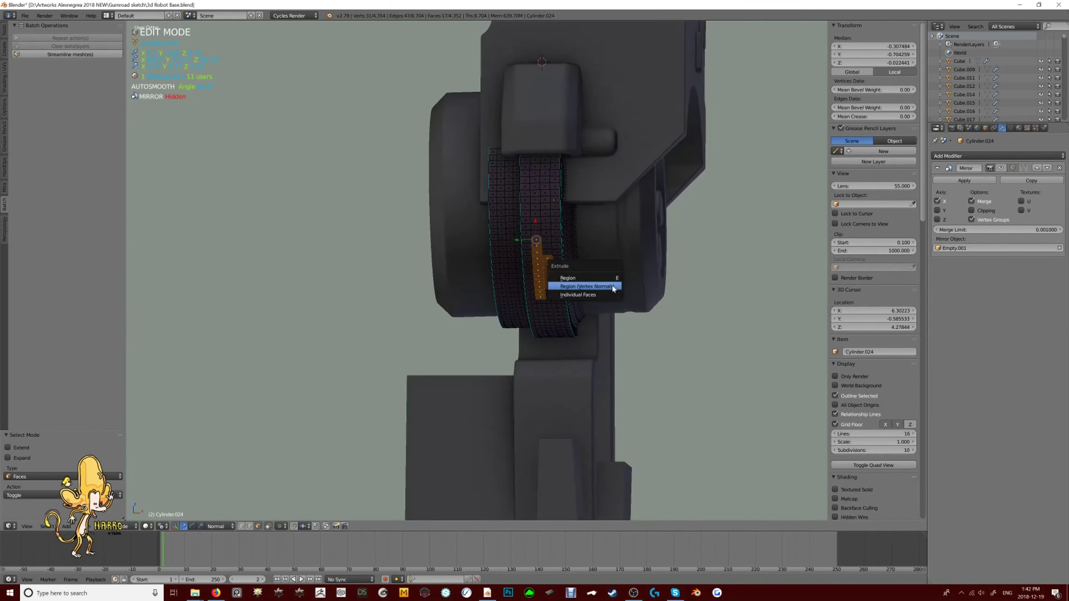
left_click(587, 287)
middle_click_drag(587, 286, 548, 336)
right_click(534, 325, "ctrl")
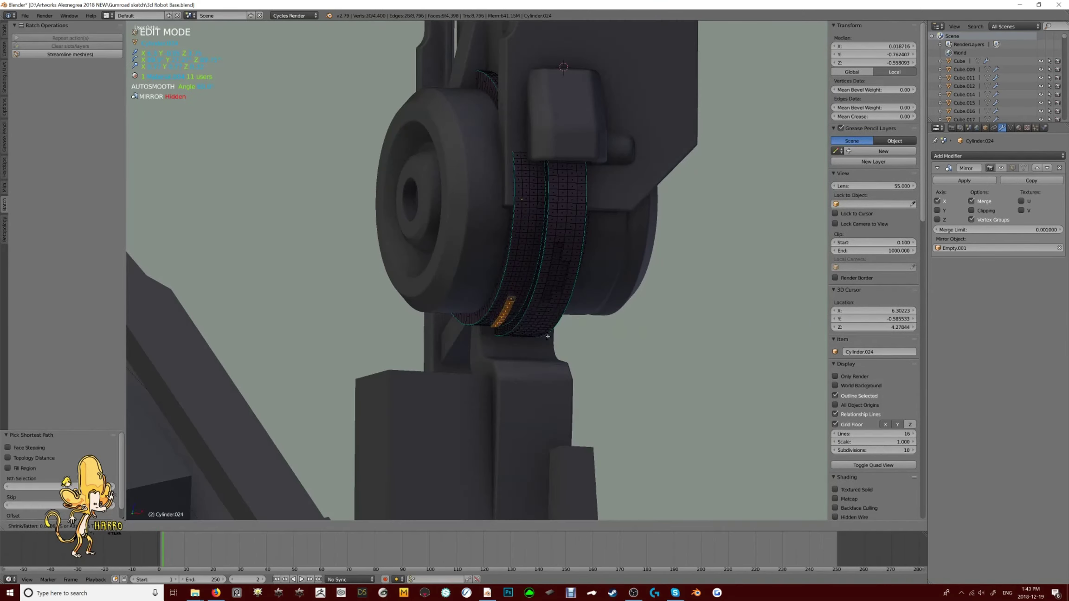
mouse_move(622, 349)
middle_mouse_down()
mouse_move(576, 312)
mouse_move(524, 241)
mouse_move(530, 276)
mouse_move(530, 263)
mouse_move(483, 264)
mouse_move(568, 282)
mouse_move(492, 264)
mouse_move(523, 316)
middle_mouse_up()
key("q")
left_click(524, 241)
Add one horizontal loop cut across the lower part of the forearm core block
right_click(492, 264)
key("Tab")
scroll(496, 258, "up", 5)
key("2")
key("z")
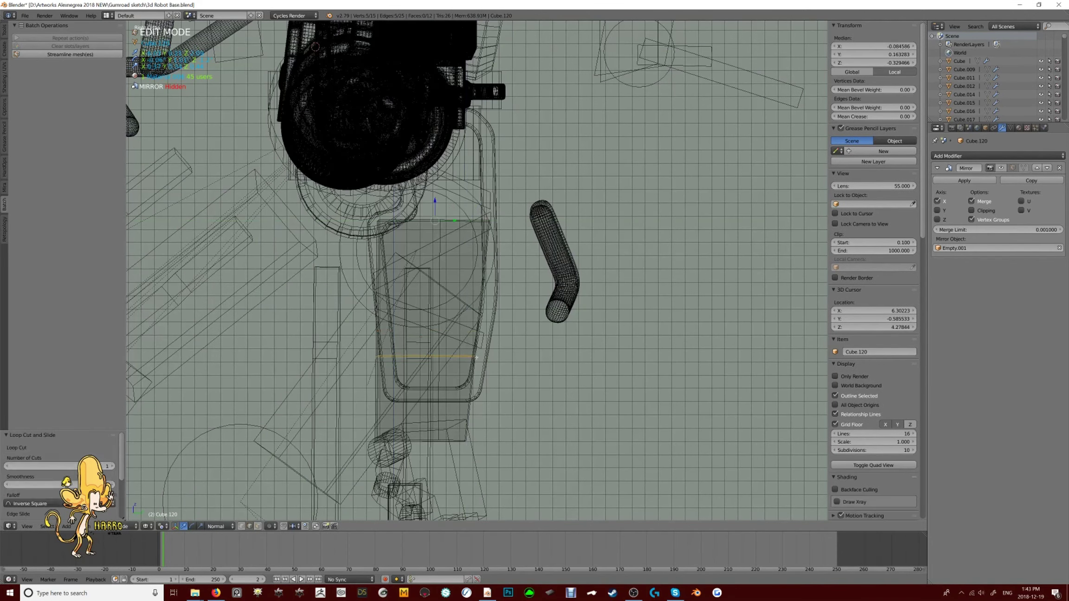
key("Tab")
key("z")
Bevel the selected edges of the forearm core block to soften its shape
middle_click_drag(495, 340, 489, 287)
scroll(489, 286, "down", 5)
key("Tab")
key("3")
scroll(494, 227, "up", 5)
mouse_move(510, 247)
middle_mouse_down()
mouse_move(548, 301)
mouse_move(525, 293)
mouse_move(472, 310)
mouse_move(525, 253)
middle_mouse_up()
key("2")
key("ctrl+b")
left_click(562, 308)
key("Tab")
Select the arm's parts and isolate them in local view
scroll(562, 309, "down", 6)
scroll(525, 253, "up", 5)
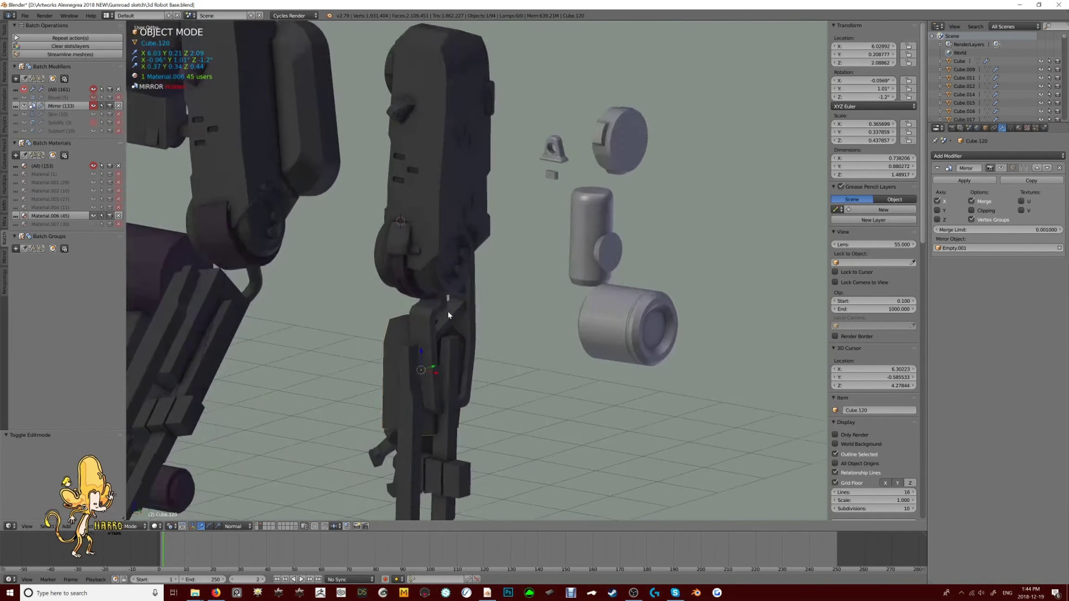
key("a")
right_click(423, 391)
key("KP_Divide")
scroll(506, 236, "up", 2)
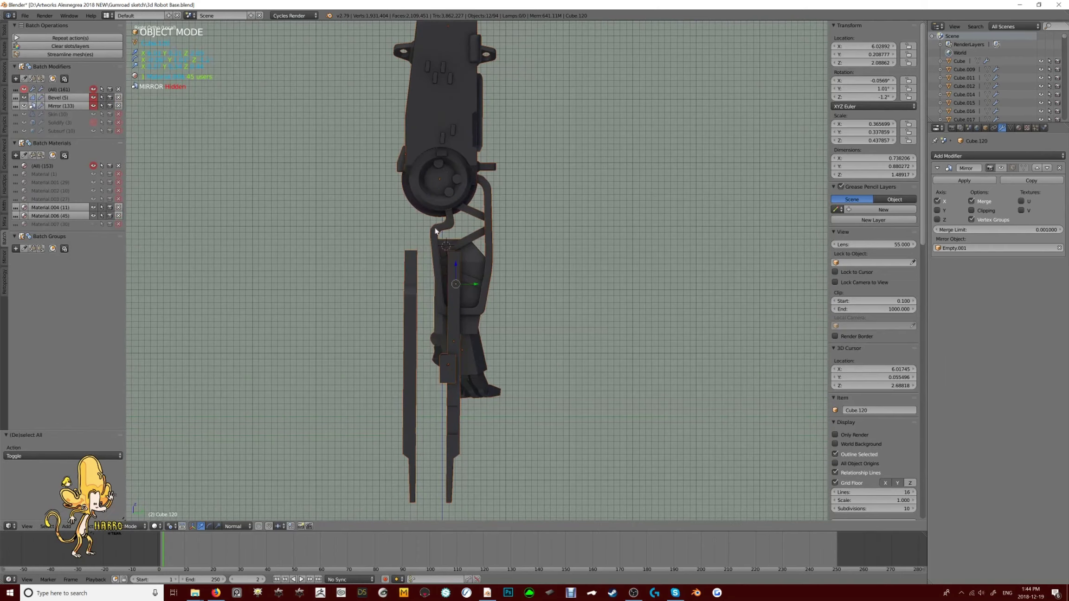
Set the forearm frame's bevel width to 0.0340
right_click(506, 236)
key("KP_1")
right_click(506, 235)
scroll(506, 236, "up", 2)
key("q")
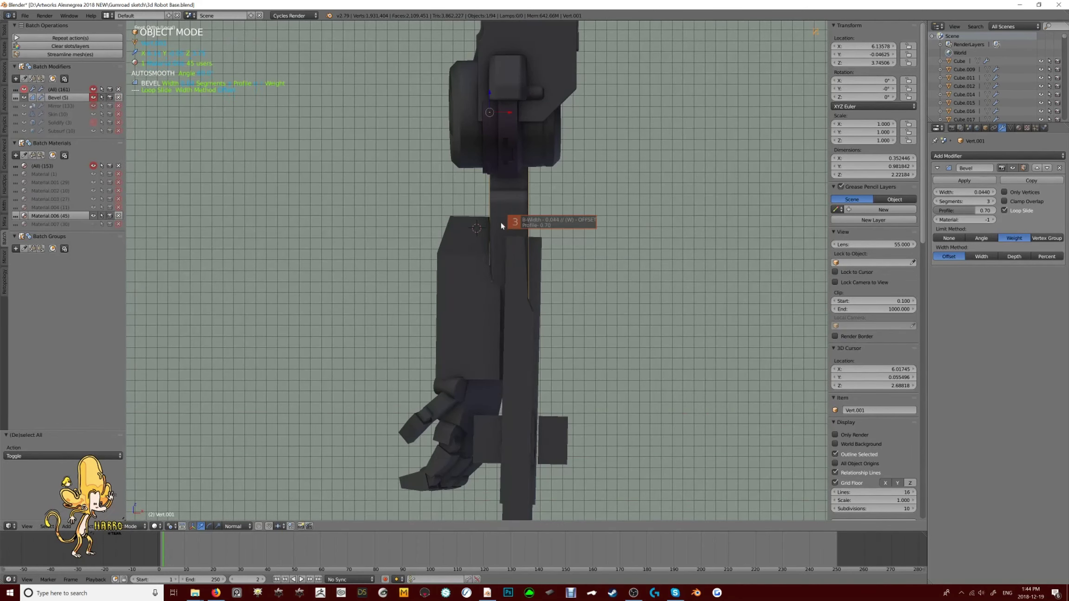
left_click(623, 221)
scroll(501, 145, "up", 1)
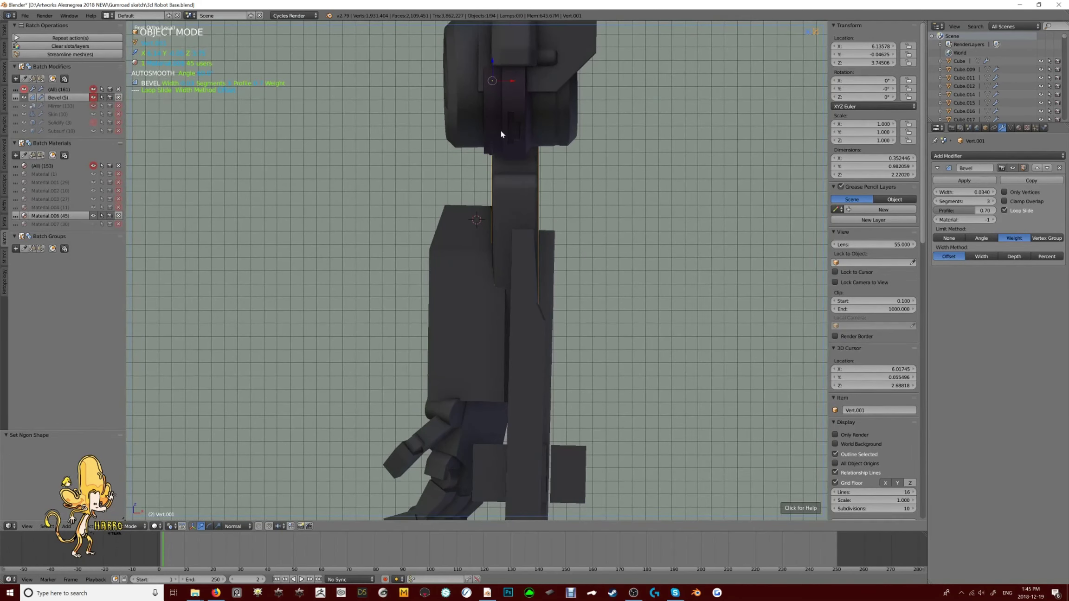
middle_click_drag(501, 135, 502, 251)
key("KP_1")
middle_click_drag(592, 284, 611, 269)
middle_click_drag(669, 286, 553, 199)
right_click(446, 395)
key("Tab")
key("3")
key("Tab")
Duplicate the small bracket block to the opposite side of the elbow, rotated 180° about Z
scroll(549, 199, "up", 4)
key("shift+d")
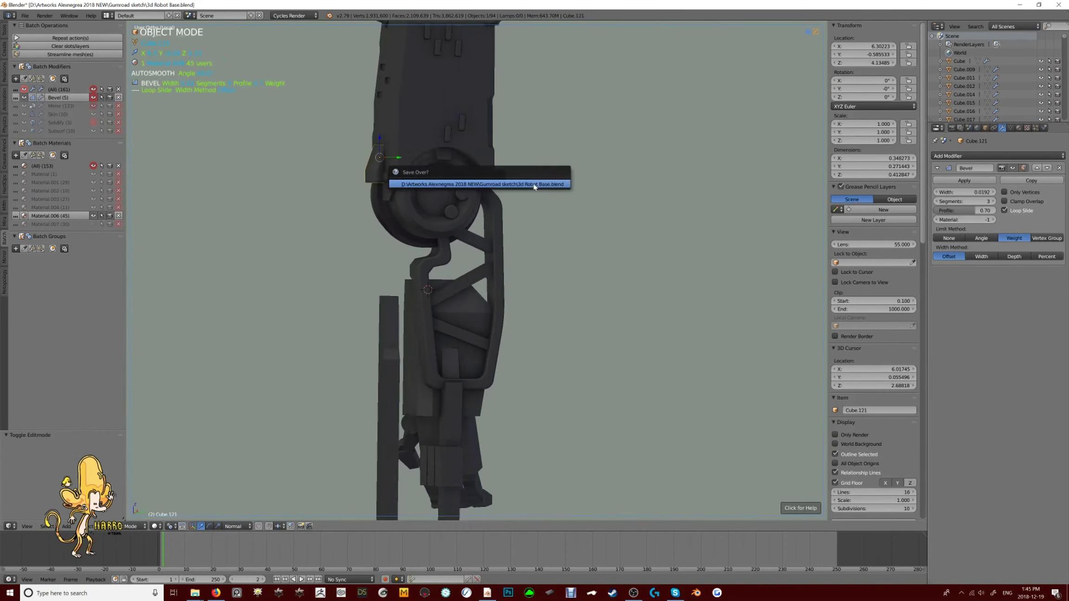
left_click(709, 239)
key("KP_3")
middle_click_drag(448, 182, 512, 202)
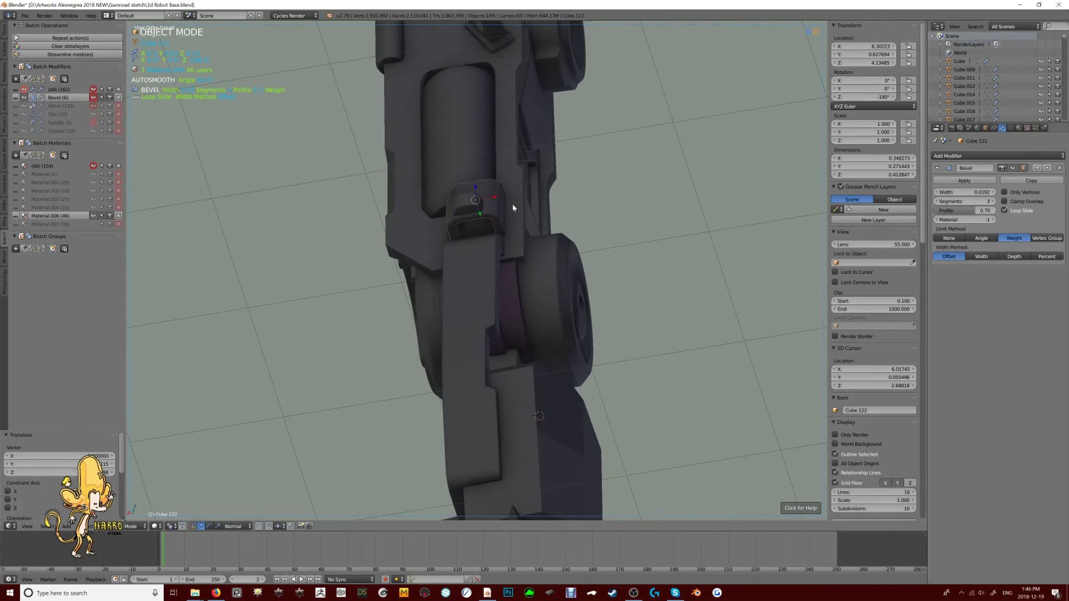
Widen the duplicated bracket to about 0.49 along X and tilt it to about -18.4° against the frame's upper end
key("Tab")
scroll(512, 203, "up", 3)
key("a")
key("Tab")
key("KP_3")
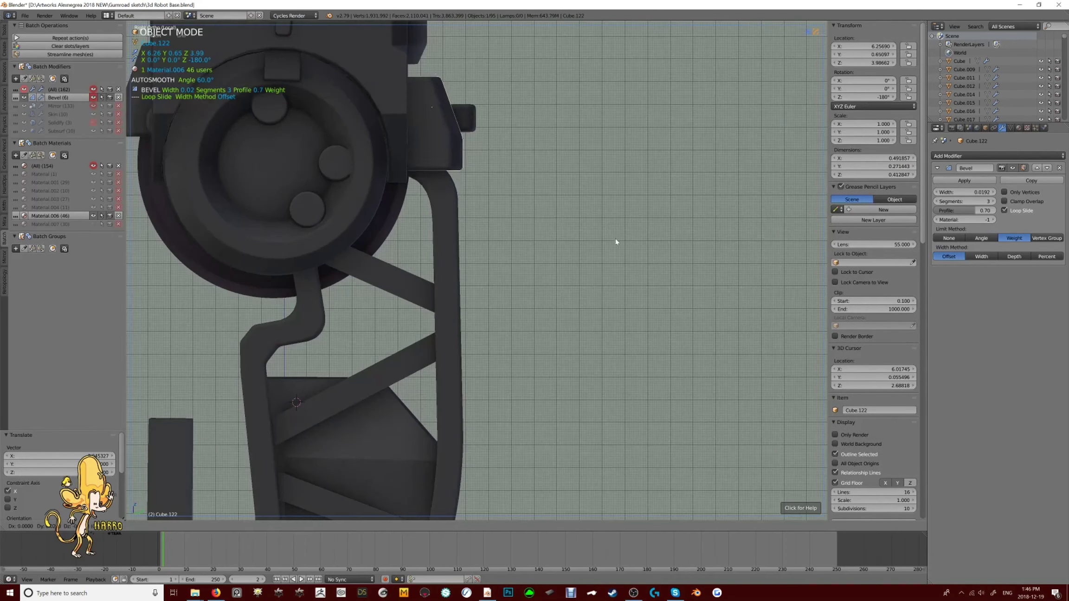
key("r")
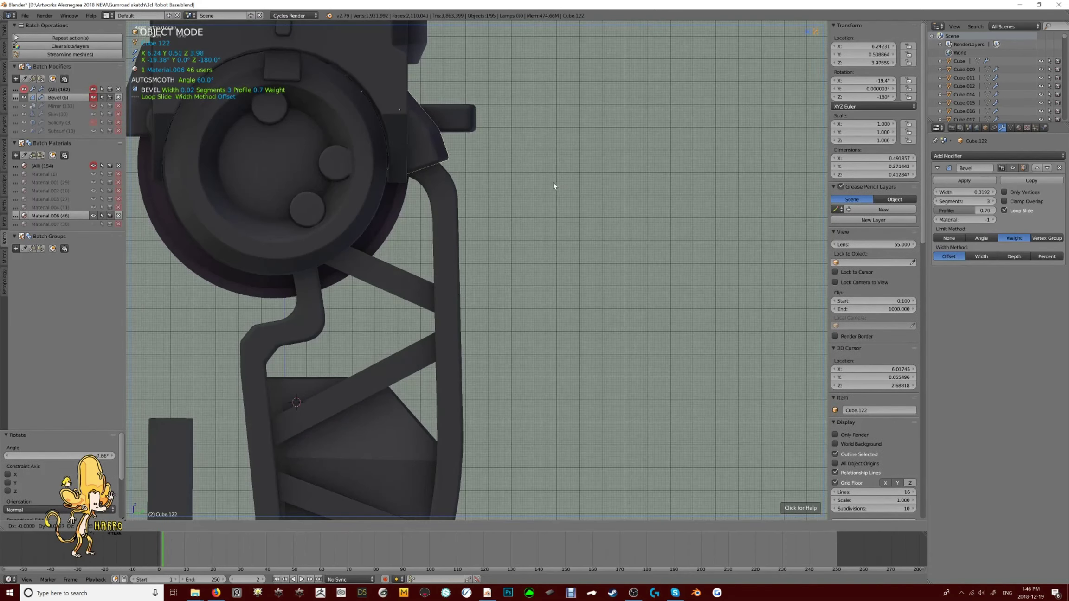
key("a")
Parent the forearm frame to the elbow cylinder with the Object option and try rotating the joint
middle_click_drag(556, 197, 428, 265)
right_click(428, 265)
right_click(521, 265, "shift")
key("ctrl+p")
left_click(528, 287)
key("KP_3")
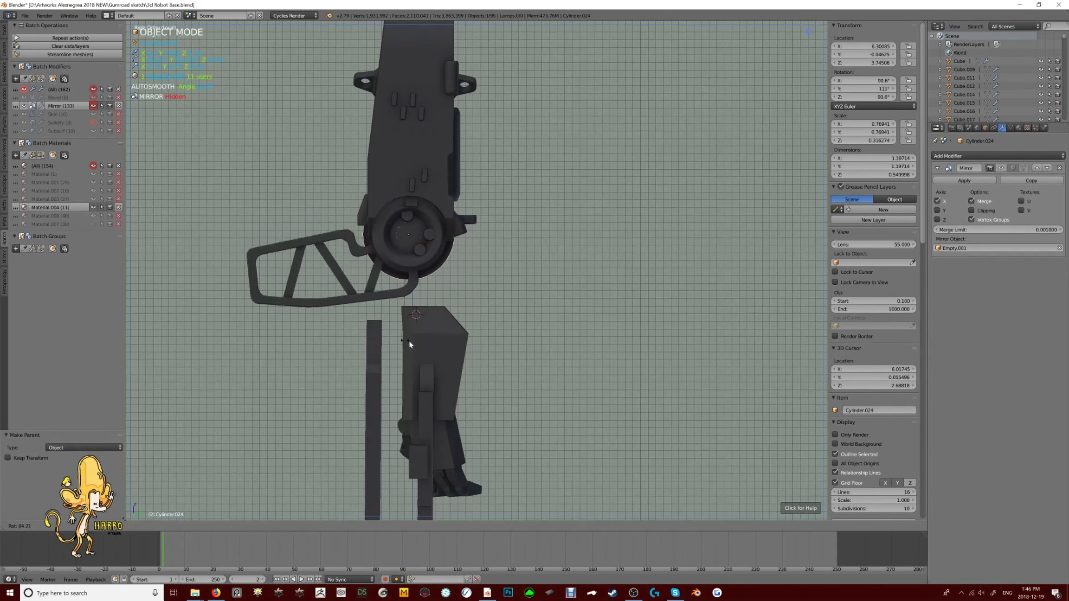
Parent the remaining forearm parts, including the core, hand and long blades, to the elbow cylinder
scroll(499, 370, "down", 4)
scroll(496, 369, "up", 5)
scroll(494, 368, "down", 5)
key("a")
scroll(444, 282, "up", 2)
key("a")
scroll(444, 282, "up", 5)
scroll(520, 348, "down", 5)
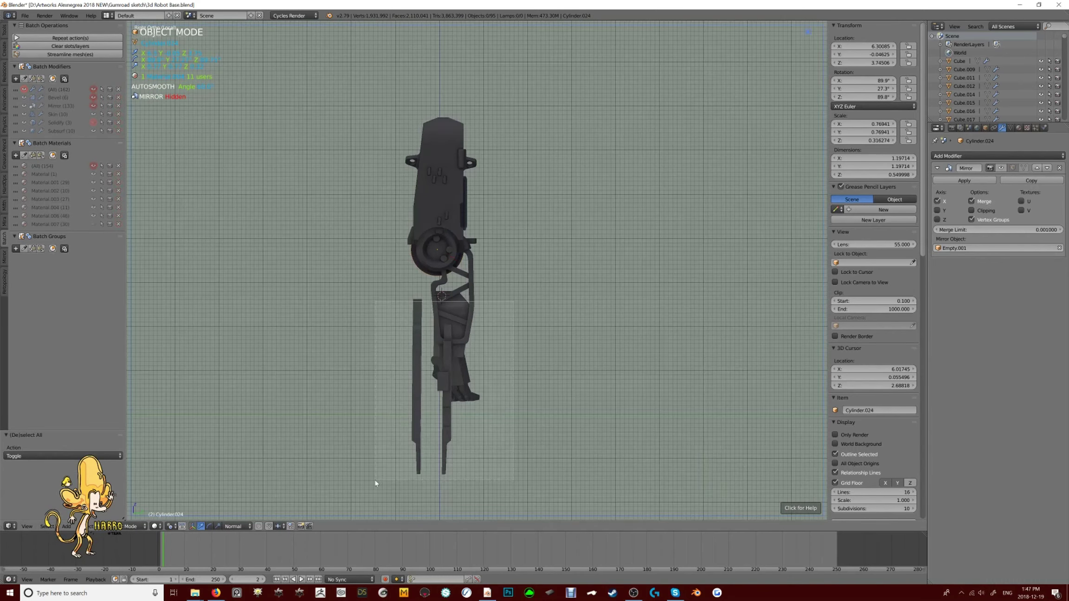
scroll(375, 480, "up", 5)
scroll(446, 291, "down", 3)
Test the elbow hinge by rotating the elbow cylinder with its attached forearm in the side view
key("r")
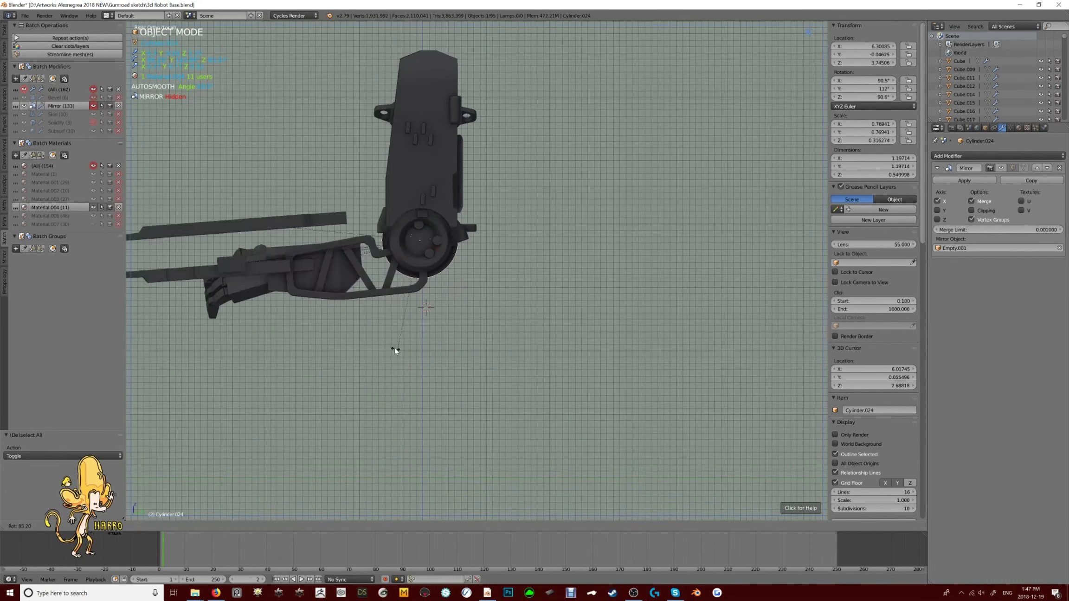
left_click(392, 187)
middle_click_drag(392, 187, 424, 279)
key("r")
left_click(520, 286)
key("r")
left_click(490, 254)
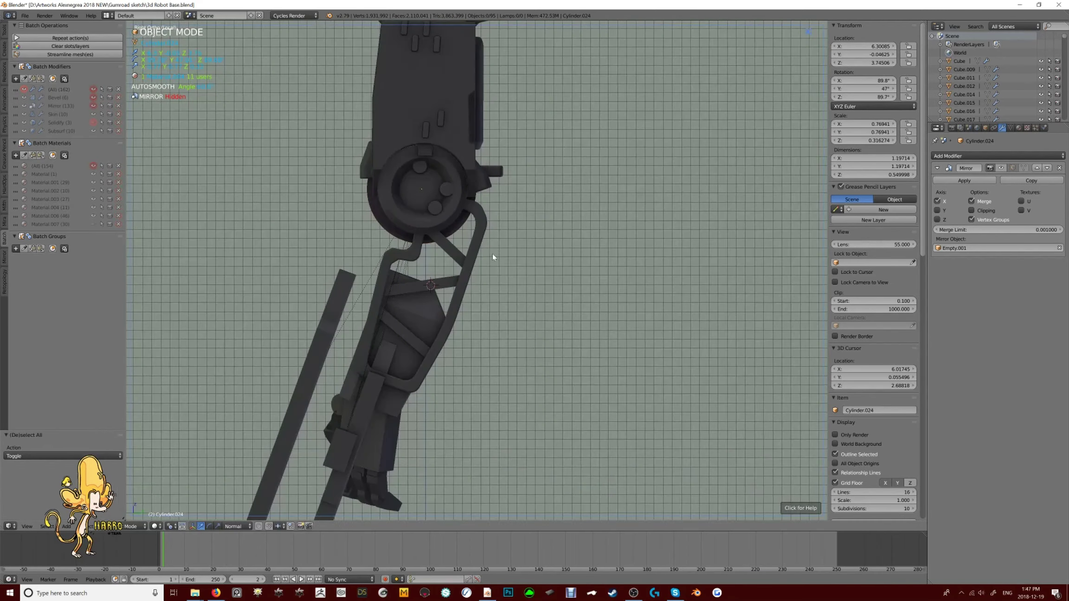
middle_click_drag(489, 254, 464, 232)
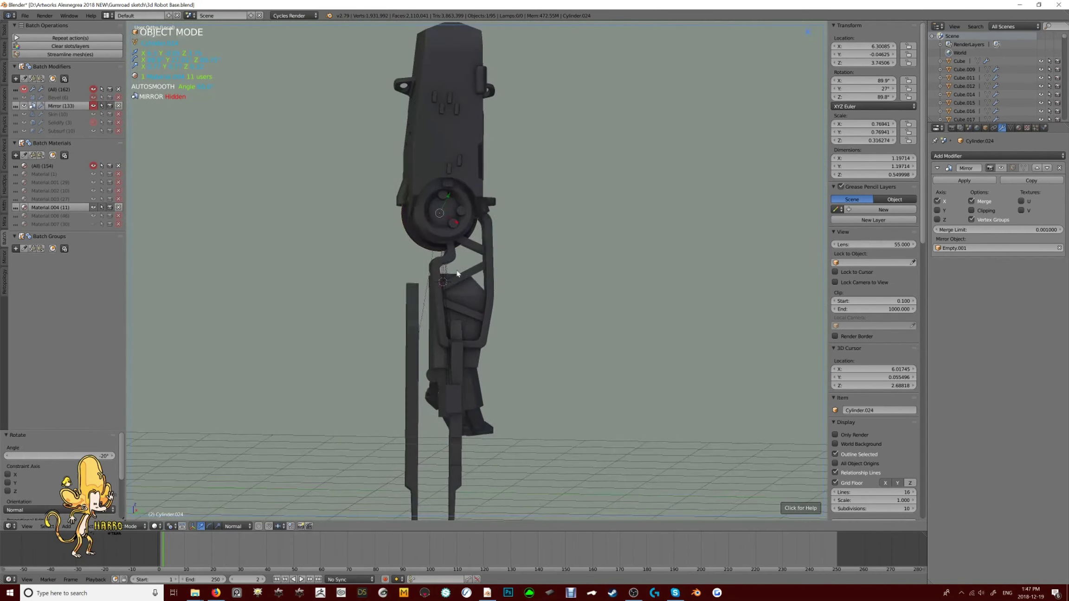
Move the selected edges of the forearm core block in the side view to reshape its profile
scroll(464, 232, "up", 5)
key("KP_3")
right_click(393, 239)
key("Tab")
key("z")
key("a")
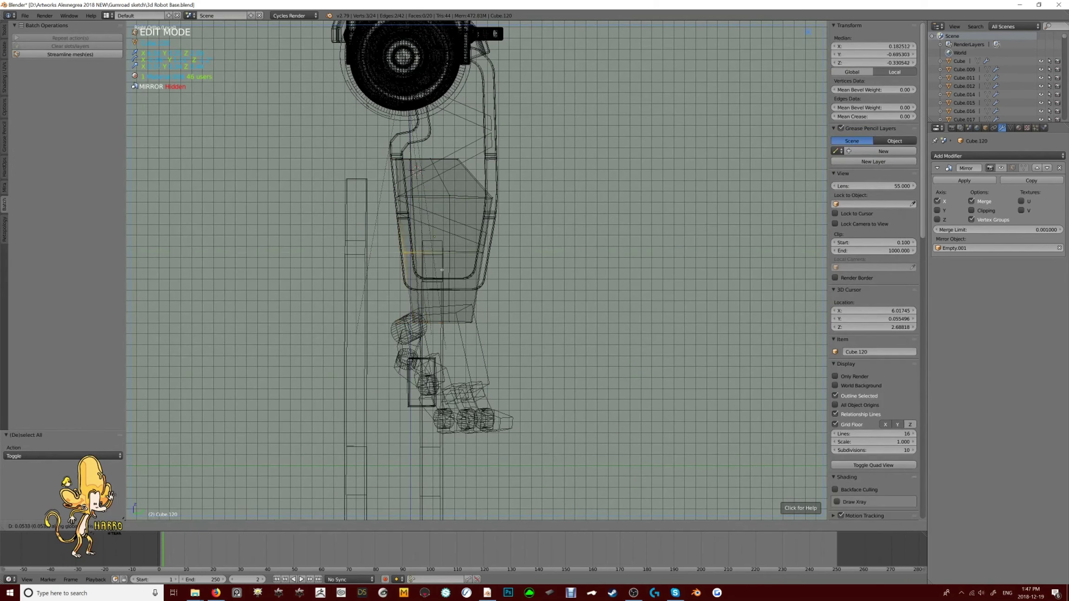
key("z")
Bevel the forearm core's upper edge loop with multiple segments to round its bulge
mouse_move(438, 267)
middle_mouse_down()
mouse_move(537, 243)
mouse_move(618, 241)
mouse_move(514, 220)
mouse_move(464, 241)
mouse_move(501, 246)
mouse_move(489, 253)
middle_mouse_up()
key("ctrl+b")
scroll(492, 250, "up", 5)
left_click(491, 250)
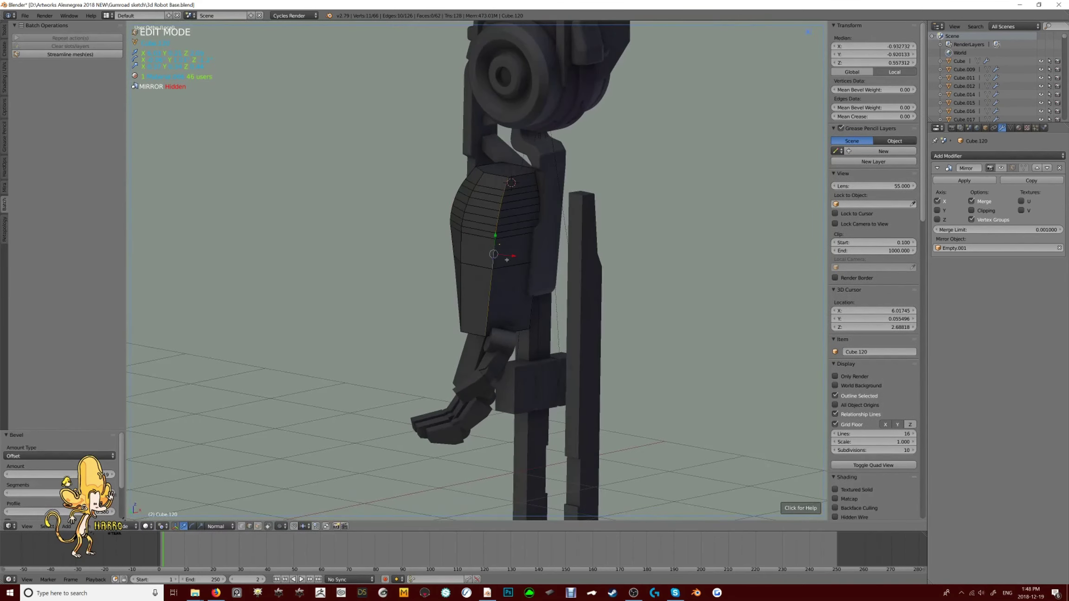
left_click(640, 338)
Select the forearm core's side faces beside the frame and adjust them along the Y axis
key("Tab")
key("Tab")
middle_click_drag(640, 337, 519, 160)
key("Tab")
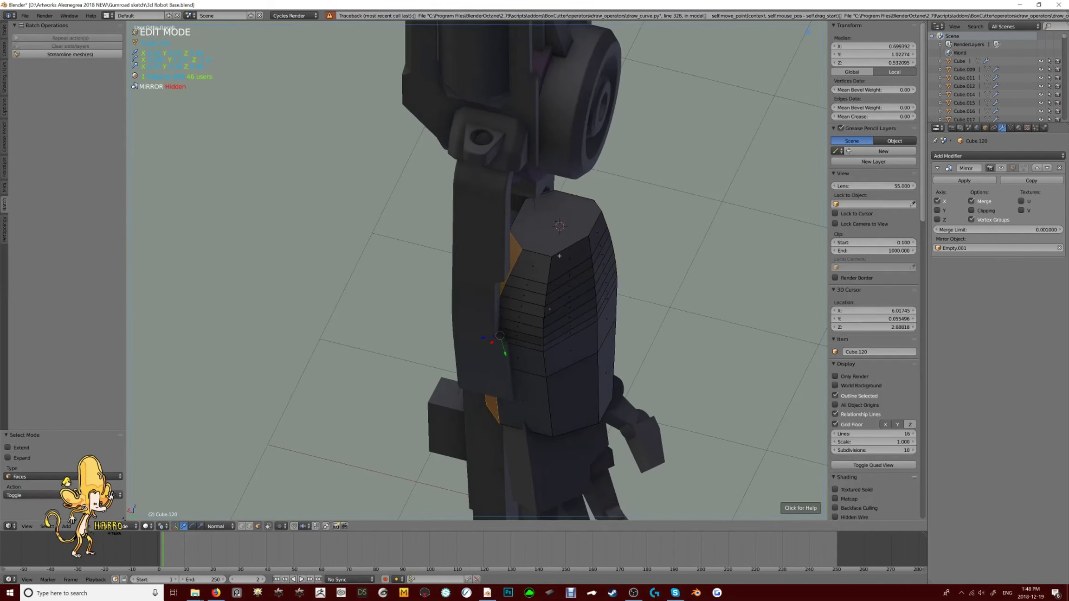
middle_click_drag(666, 284, 547, 334)
key("y")
left_click(547, 304)
key("Tab")
key("ctrl+KP_1")
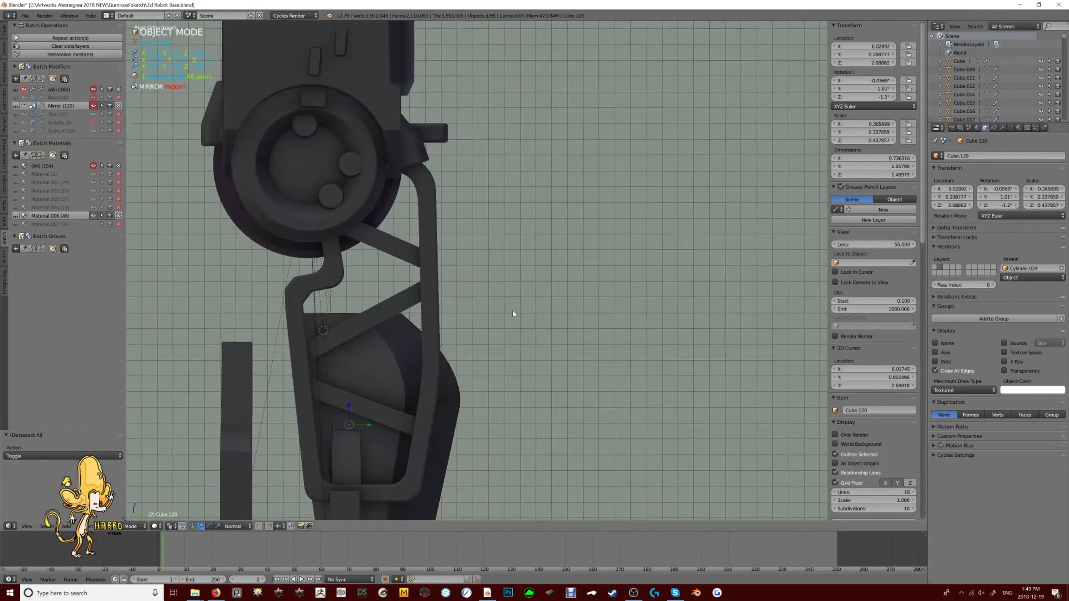
Try rotating the forearm core and undo the rotation
key("Tab")
scroll(603, 287, "up", 3)
key("r")
key("ctrl+z")
Move the hand slightly away from the lower end of the forearm core in the front view
middle_click_drag(625, 278, 646, 392)
key("KP_1")
left_click(484, 382)
middle_click_drag(484, 382, 487, 334)
Rotate the elbow cylinder in the side view to leave the forearm slightly bent
key("KP_3")
key("r")
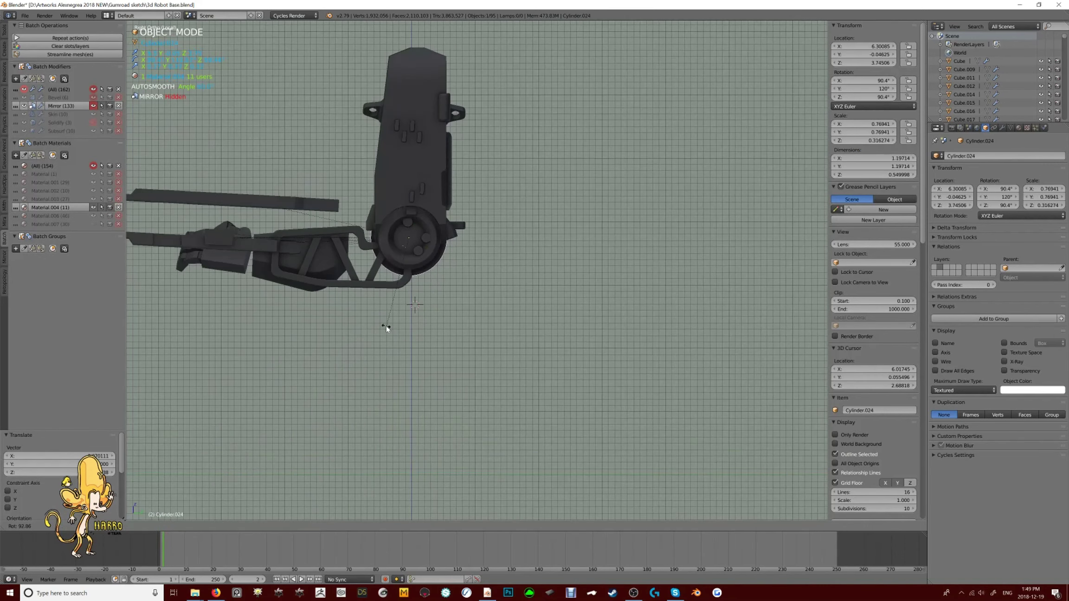
middle_click_drag(478, 291, 450, 223)
key("KP_3")
Trace a cover plate outline over the forearm frame from a single vertex, fill it, extrude it and recalculate its normals
scroll(450, 224, "up", 3)
left_click(374, 291)
key("shift+a")
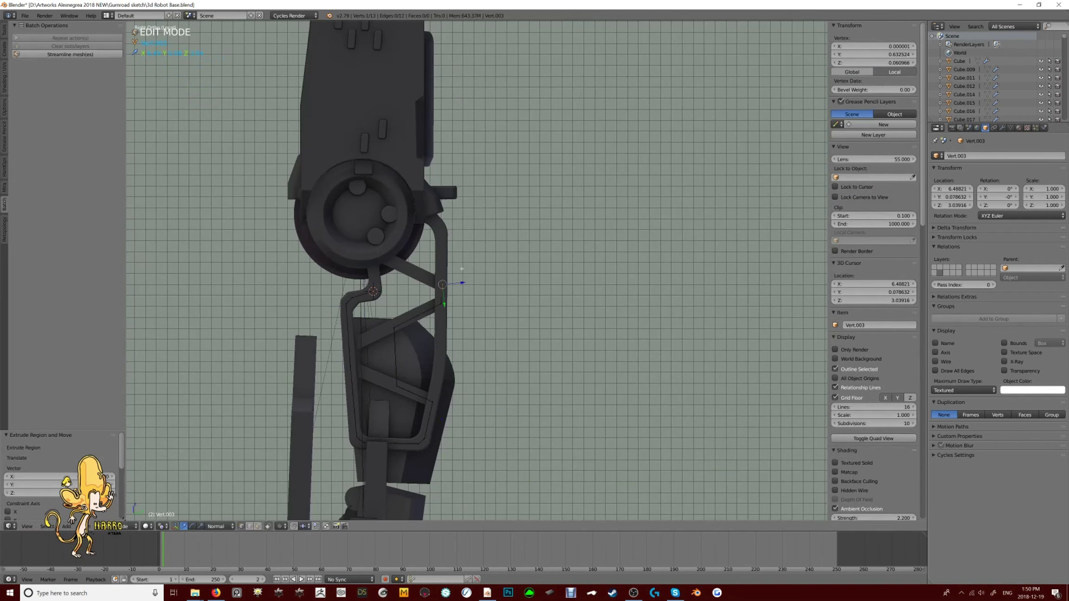
key("f")
key("e")
left_click(445, 325)
middle_click_drag(446, 325, 477, 350)
key("ctrl+n")
key("Tab")
Add a cube on the rear strut of the forearm frame below the bracket and scale it to about 0.038
scroll(377, 306, "down", 4)
middle_click_drag(377, 306, 426, 313)
key("ctrl+KP_1")
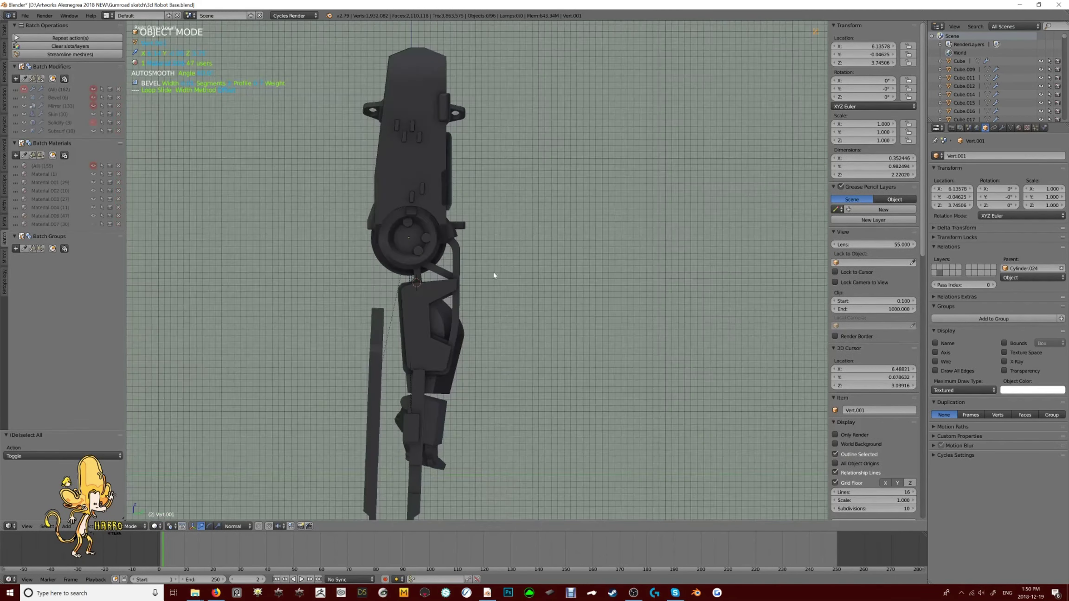
scroll(496, 274, "up", 5)
left_click(465, 250)
key("shift+a")
key("s")
left_click(473, 252)
Scale the small cube along X to about 0.13 to form a slat across the rear strut
middle_click_drag(473, 253, 525, 257)
key("ctrl+KP_3")
key("s")
key("x")
left_click(500, 214)
Duplicate the slat into a stack of three down the rear strut and adjust their scale
key("Tab")
key("a")
scroll(524, 257, "up", 4)
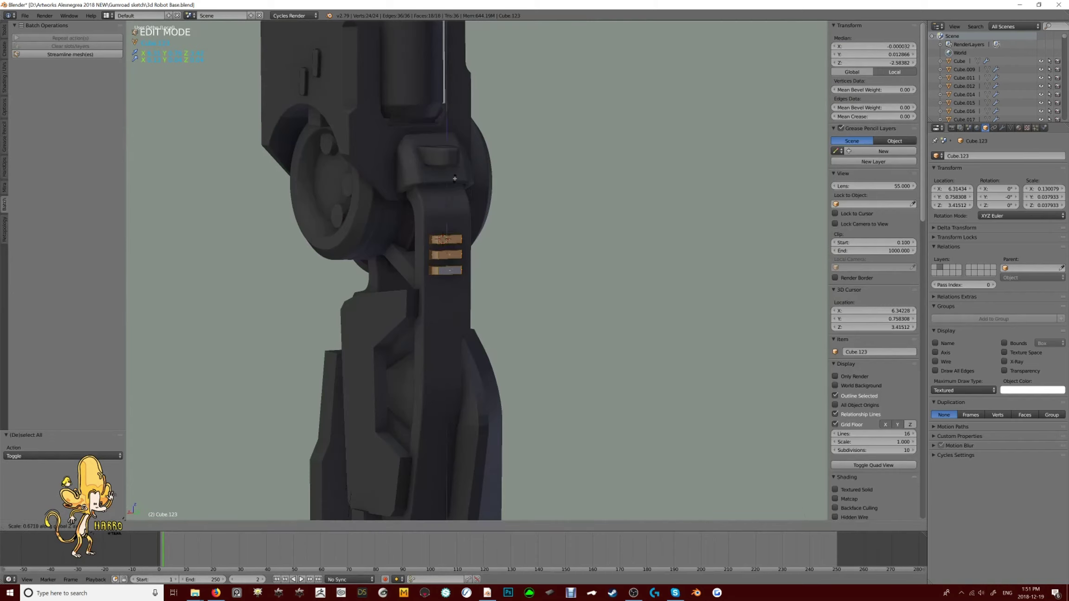
scroll(454, 179, "down", 4)
middle_click_drag(455, 178, 537, 244)
Duplicate slats to two lower positions on the rear strut and rotate them to follow its slope
key("ctrl+KP_1")
scroll(489, 272, "up", 4)
right_click(489, 273)
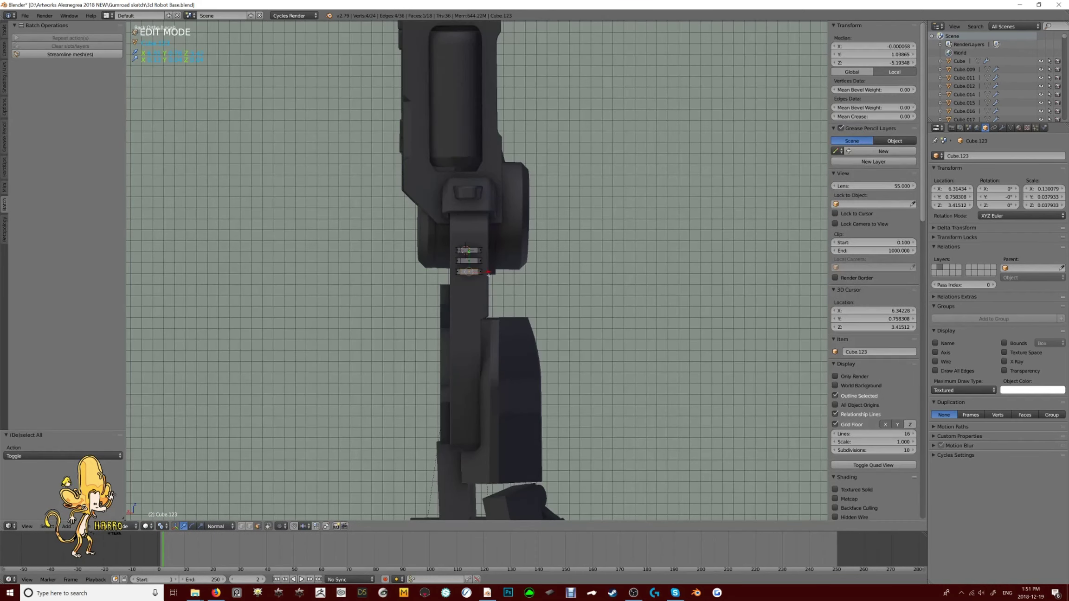
left_click(468, 436)
middle_click_drag(468, 435, 501, 418)
key("ctrl+KP_3")
key("shift+d")
key("r")
key("Tab")
middle_click_drag(453, 343, 462, 314)
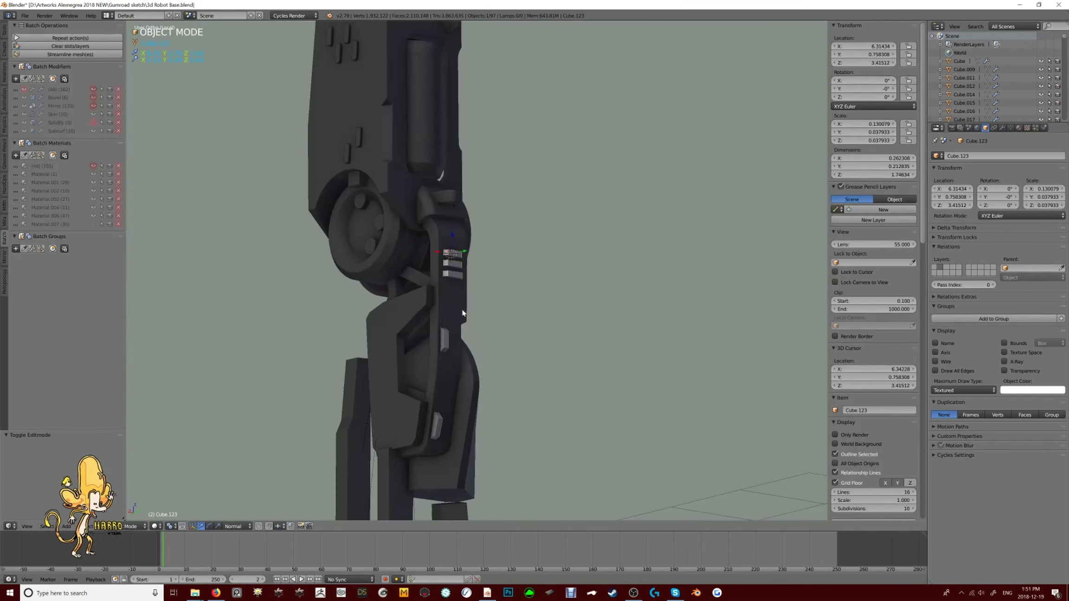
Place the last slat on the rear strut and parent the forearm pieces to the elbow cylinder
left_click(462, 313)
key("KP_3")
right_click(394, 277)
key("a")
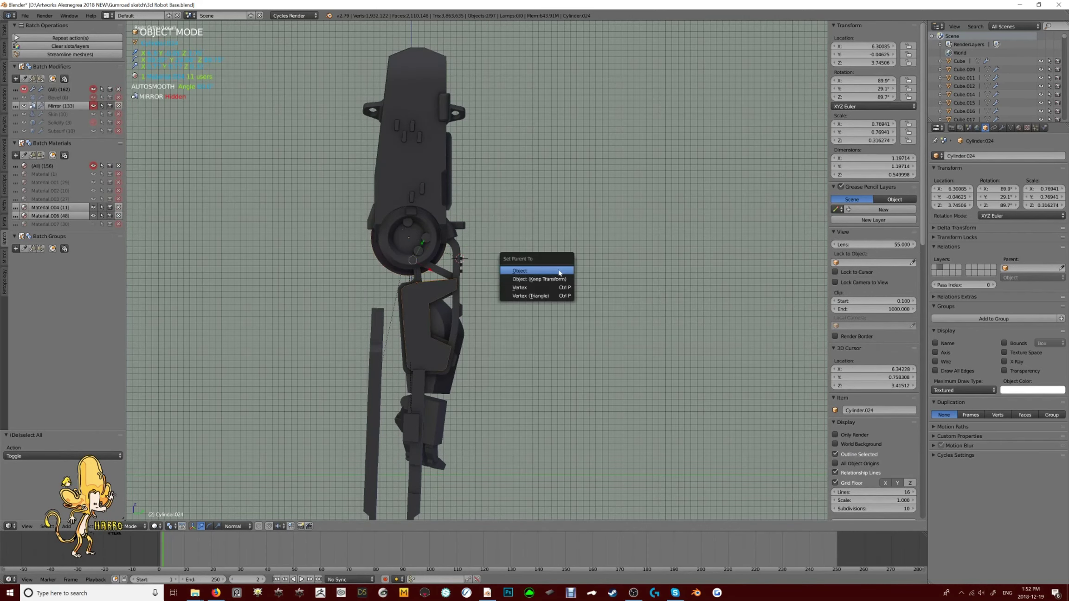
middle_click_drag(512, 362, 620, 341)
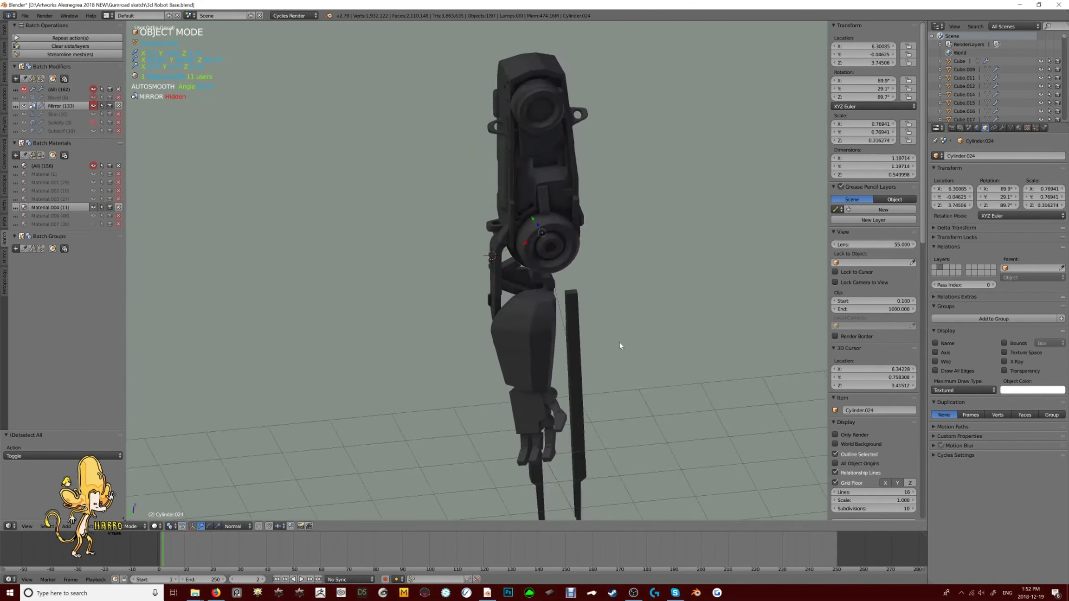
Bevel the selected edges of the forearm core with 13 segments to round its outer face
key("Tab")
scroll(456, 212, "up", 5)
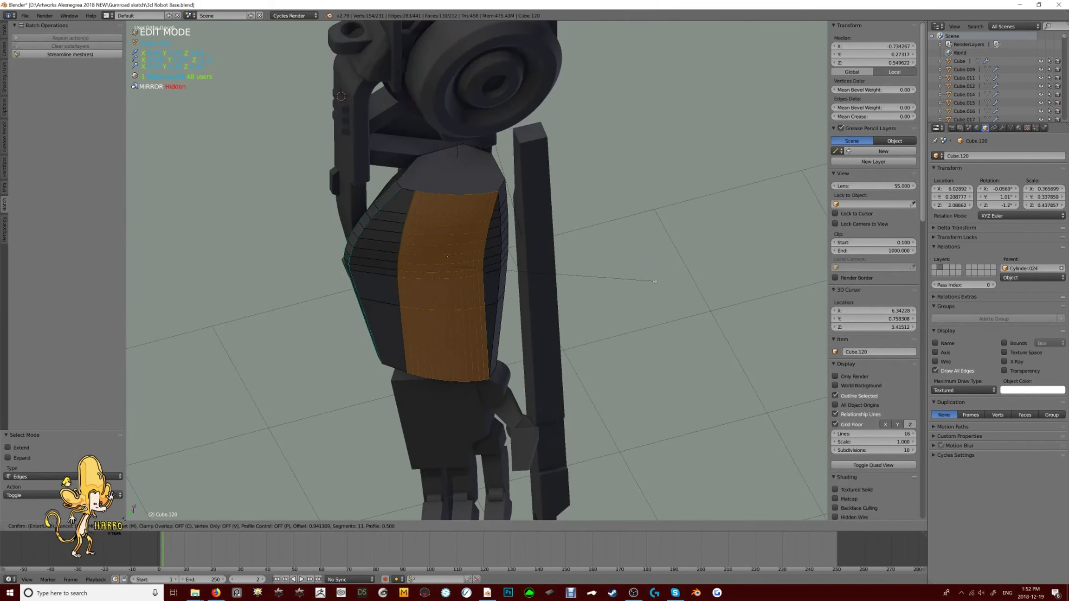
left_click(654, 281)
Even out the mesh flow along the forearm core's upper edge with width 0.009 and propagate 6
scroll(441, 232, "up", 3)
right_click(512, 134)
right_click(361, 129, "ctrl")
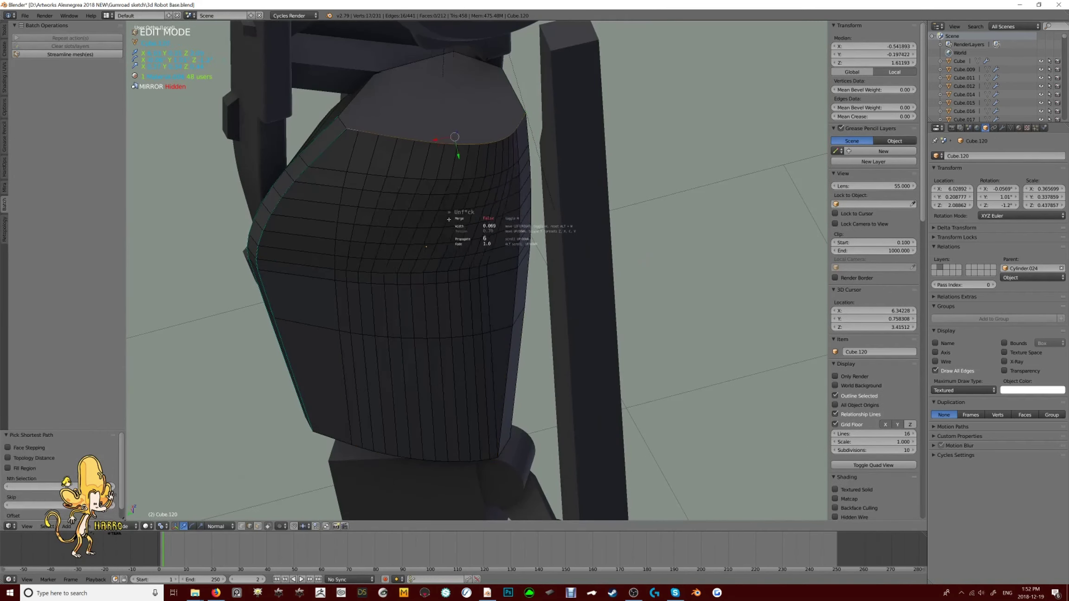
left_click(449, 219)
Even out the mesh flow along the forearm core's lower edge with propagate 6
middle_click_drag(449, 219, 464, 371)
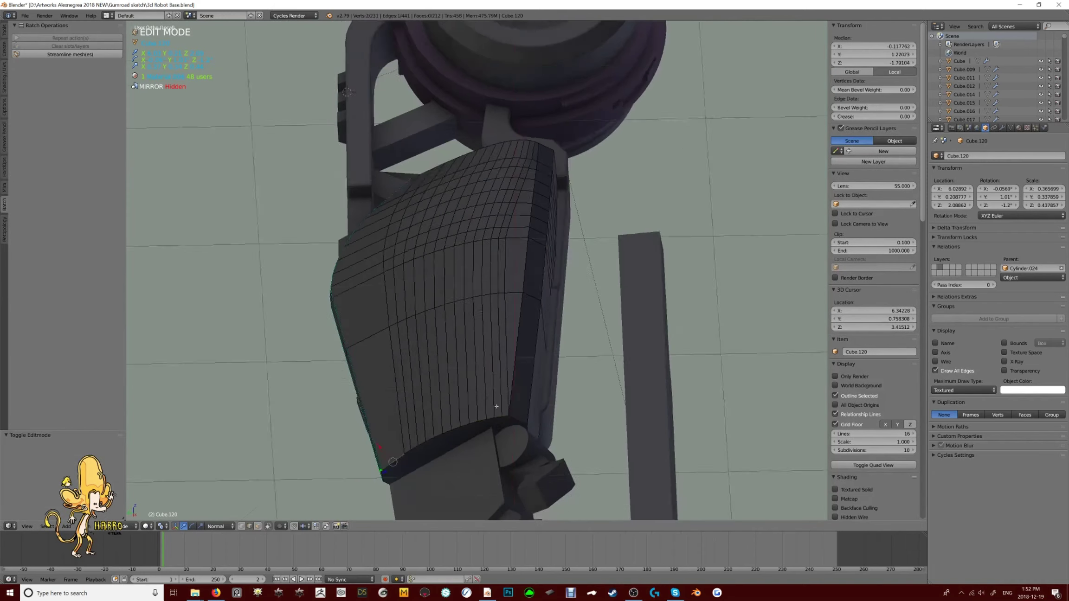
right_click(465, 431, "alt")
key("y")
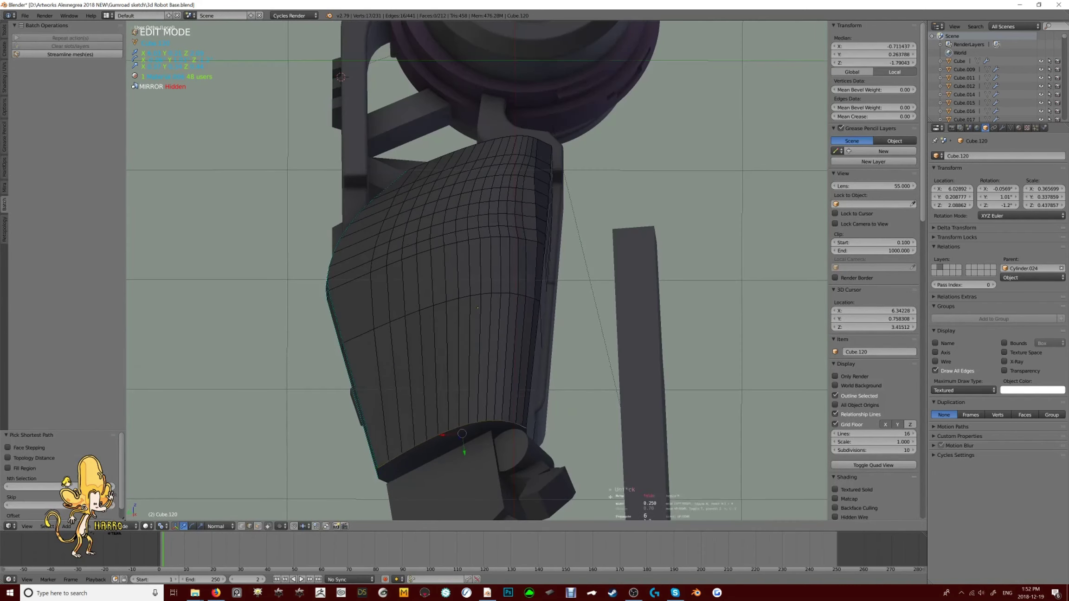
key("Tab")
key("Tab")
Smooth the edge flow across the upper part of the forearm core with propagate 10 and inspect the shading
middle_click_drag(464, 431, 533, 302)
scroll(532, 302, "up", 3)
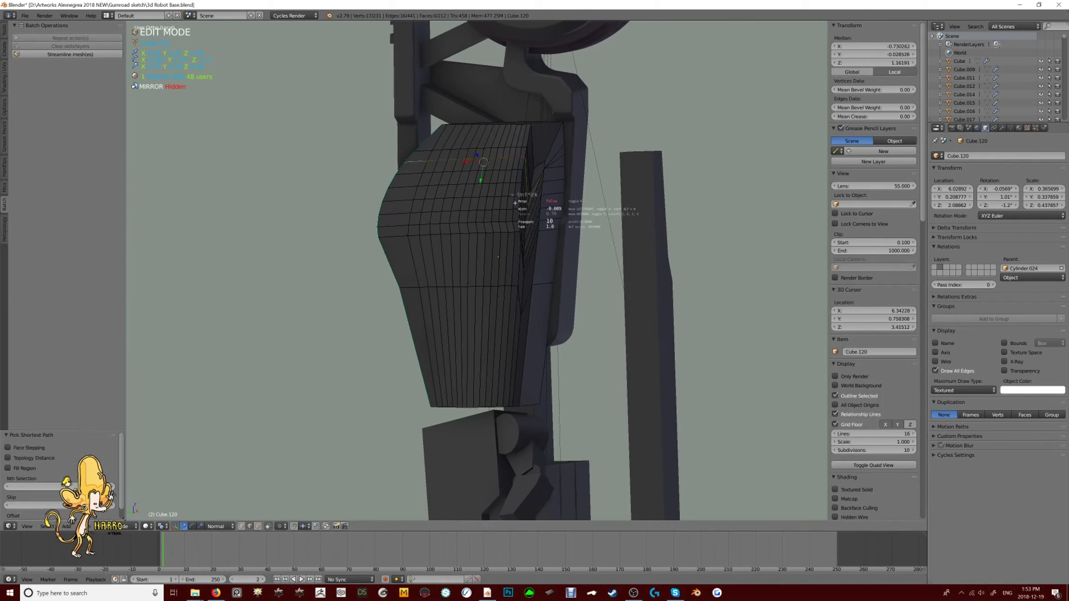
key("Tab")
scroll(557, 238, "down", 3)
key("Tab")
scroll(557, 239, "up", 3)
middle_click_drag(557, 239, 446, 328)
key("Tab")
key("Tab")
key("Tab")
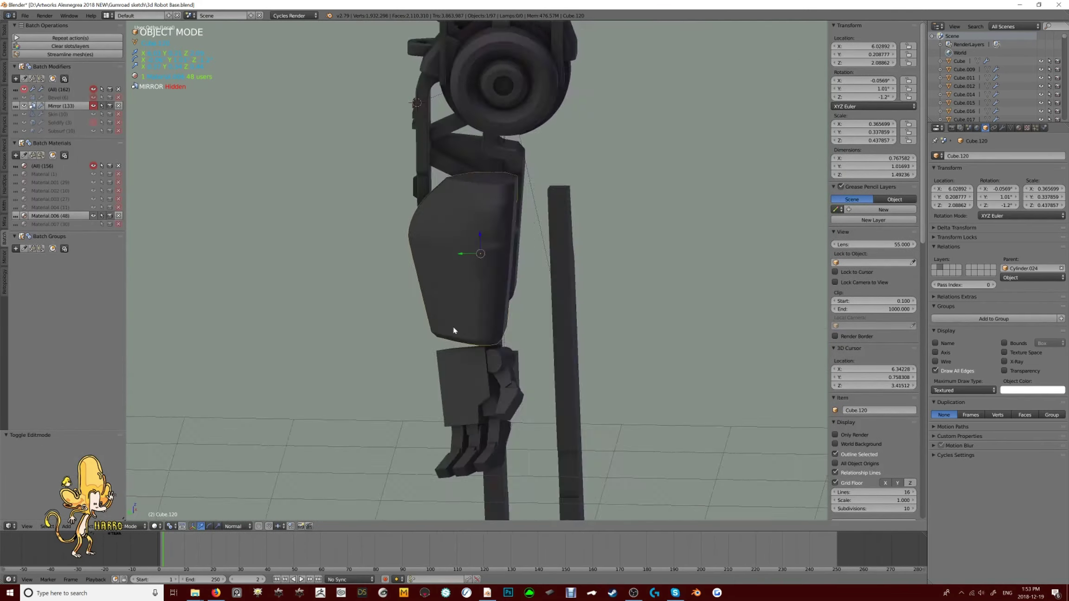
Finish the forearm core with its scale applied, auto smooth enabled and a weight-limited bevel modifier
middle_click_drag(536, 221, 525, 278)
scroll(541, 218, "up", 2)
key("Tab")
left_click(517, 237)
scroll(547, 203, "up", 3)
key("Tab")
key("Escape")
key("Tab")
scroll(556, 220, "down", 5)
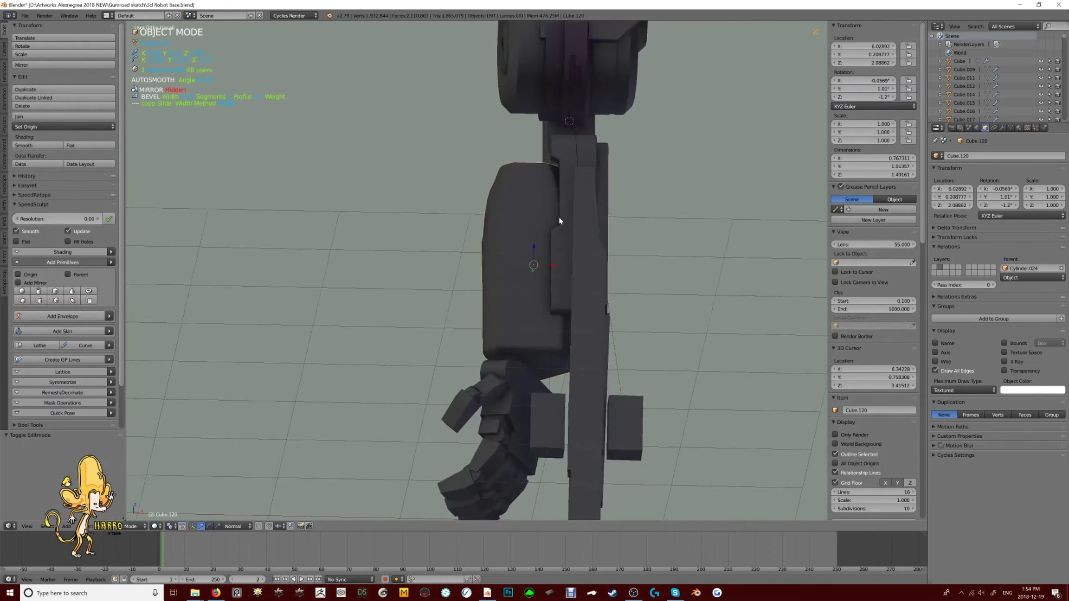
Move the side cover plate off the forearm frame and delete it
middle_click_drag(556, 219, 513, 217)
left_click(561, 232)
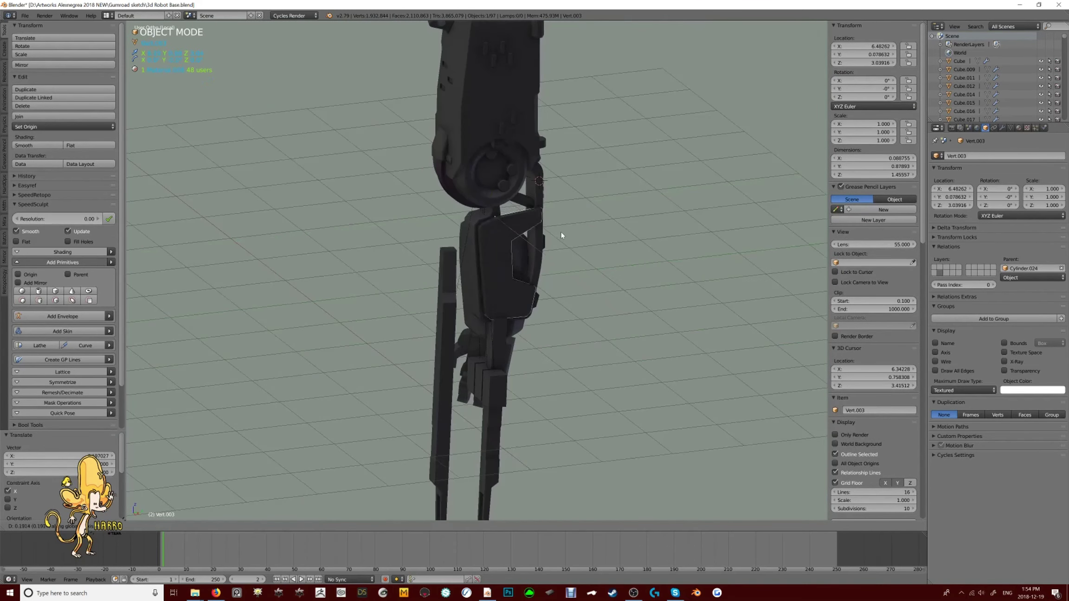
key("KP_3")
left_click(559, 235)
key("a")
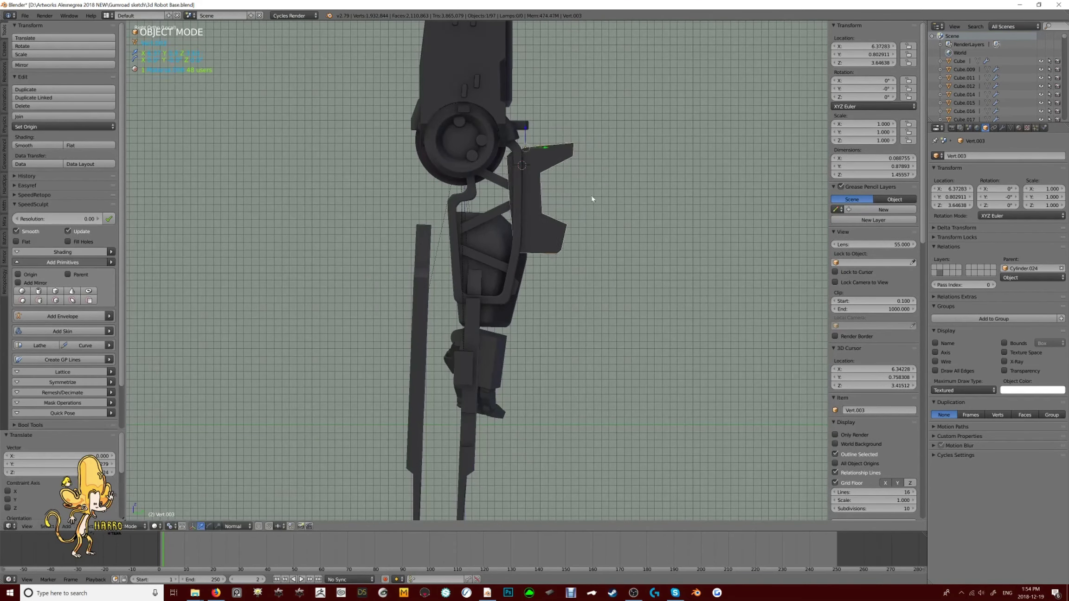
left_click(535, 141)
middle_click_drag(535, 142, 649, 212)
key("Delete")
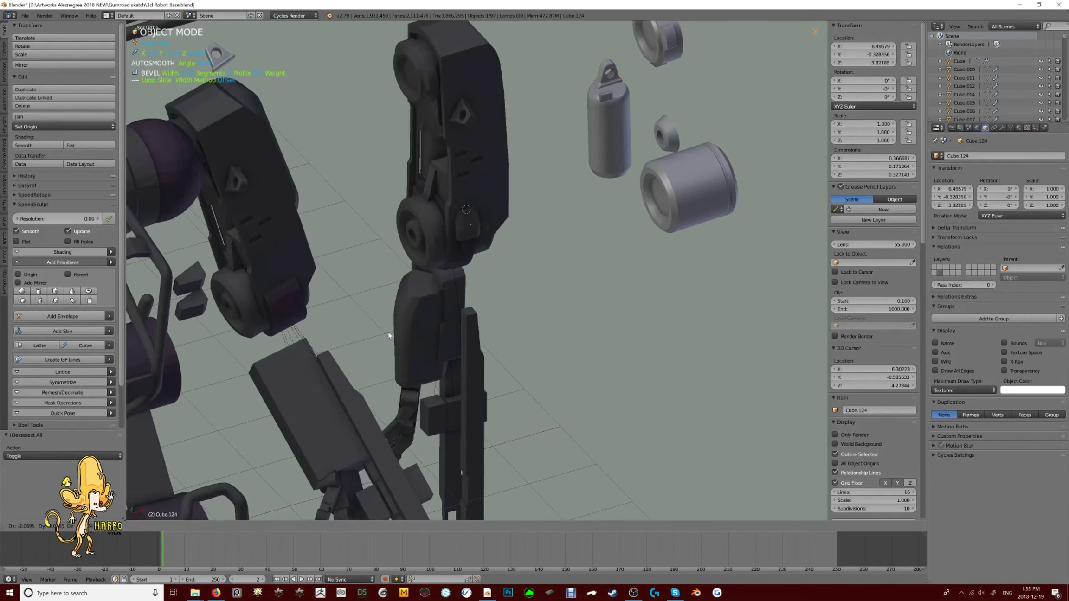
Place bracket duplicates near the upper and lower ends of the forearm core and parent them to the elbow cylinder
left_click(445, 351)
middle_click_drag(446, 343, 625, 338)
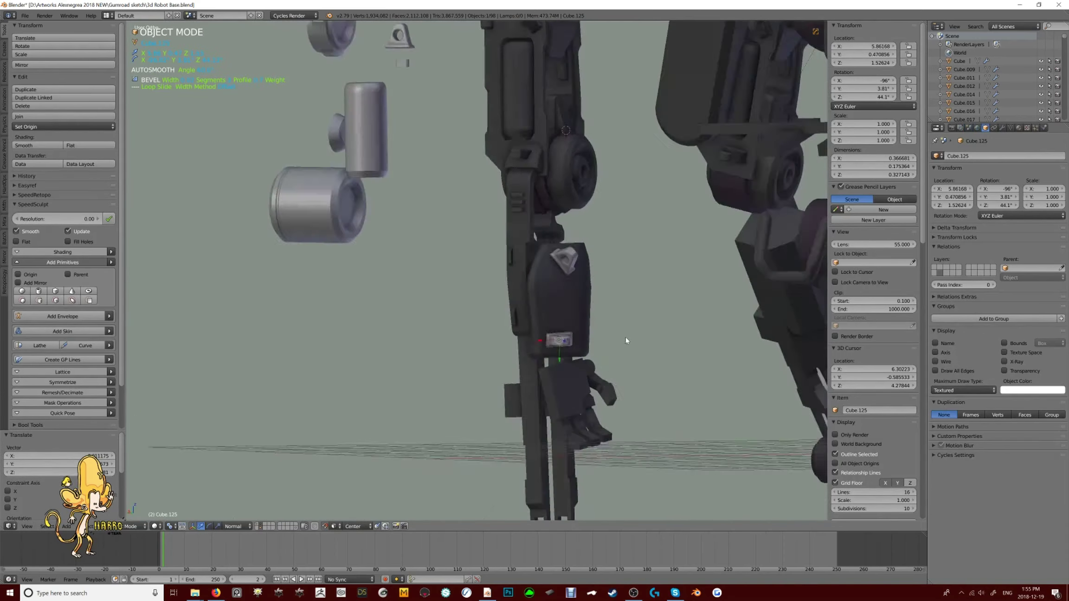
right_click(424, 301, "shift")
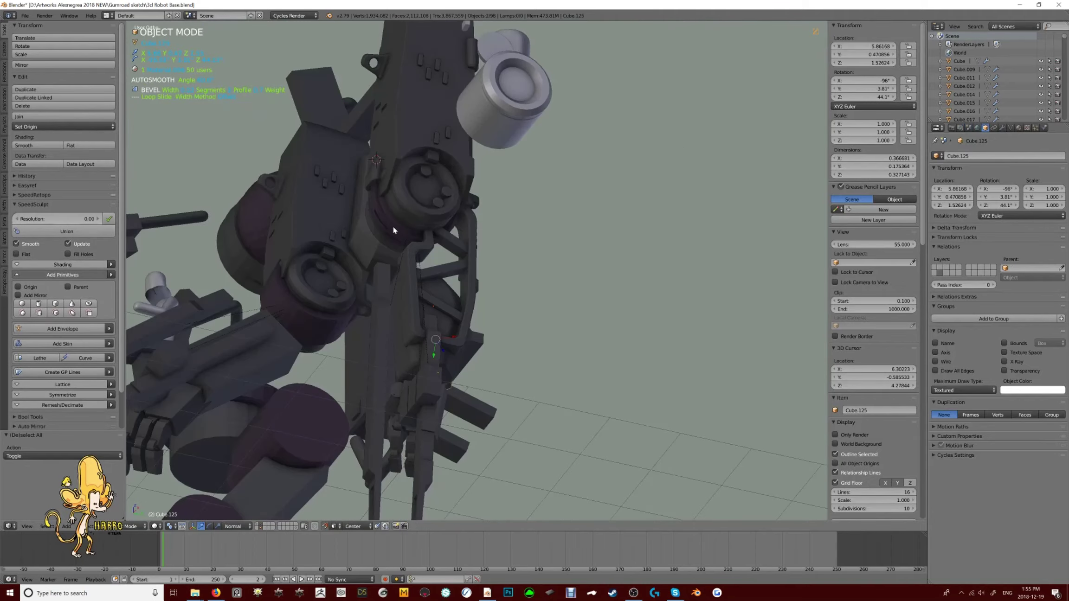
key("a")
scroll(508, 243, "down", 5)
middle_click_drag(508, 243, 464, 259)
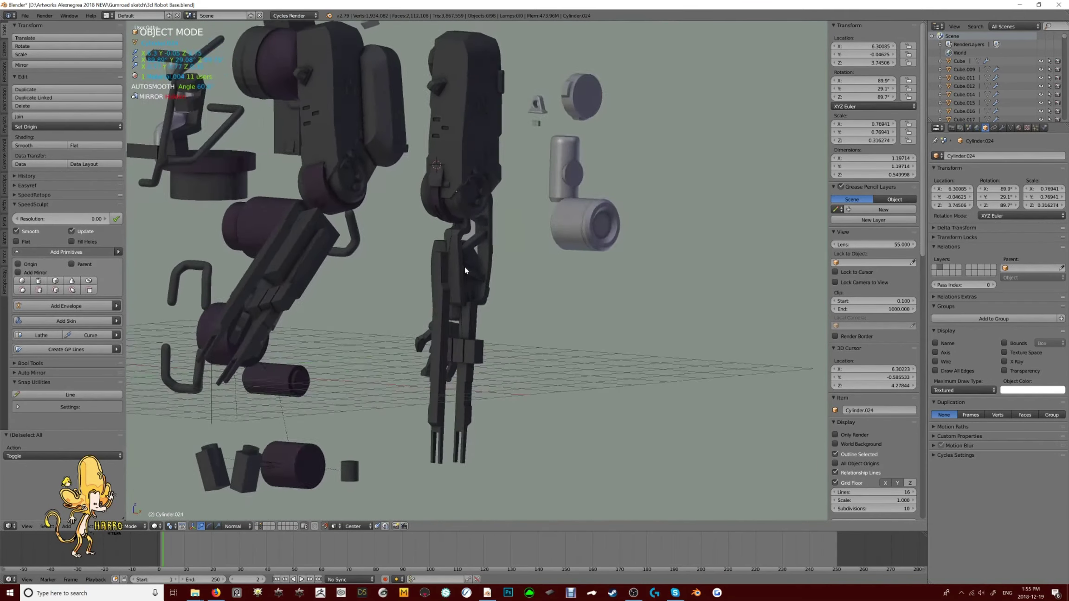
Duplicate a spare grey cylinder part from beside the arm and scale it to about 0.21
key("KP_1")
right_click(668, 209)
key("shift+d")
left_click(544, 233)
key("s")
left_click(511, 209)
Centre the small cylinder on the elbow joint from the side view
key("KP_3")
scroll(499, 194, "up", 5)
key("g")
left_click(499, 194)
key("KP_Divide")
scroll(478, 179, "up", 5)
key("g")
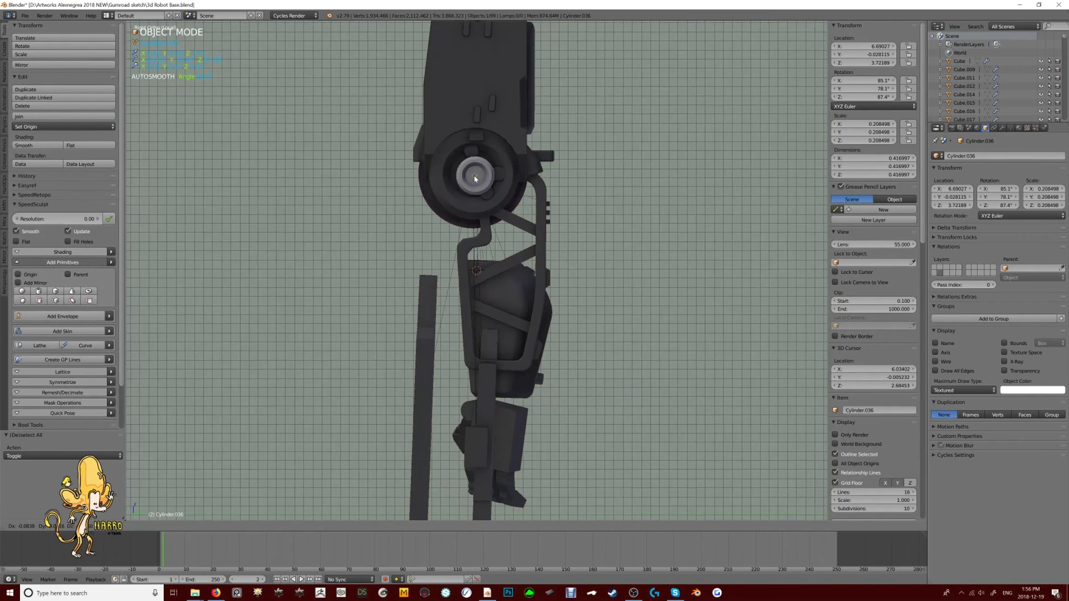
left_click(697, 268)
Duplicate the small cylinder onto the shoulder pivot at the top of the upper arm
middle_click_drag(696, 268, 592, 237)
scroll(618, 265, "down", 3)
key("ctrl+KP_3")
key("ctrl+KP_3")
scroll(618, 248, "up", 3)
key("shift+d")
left_click(615, 247)
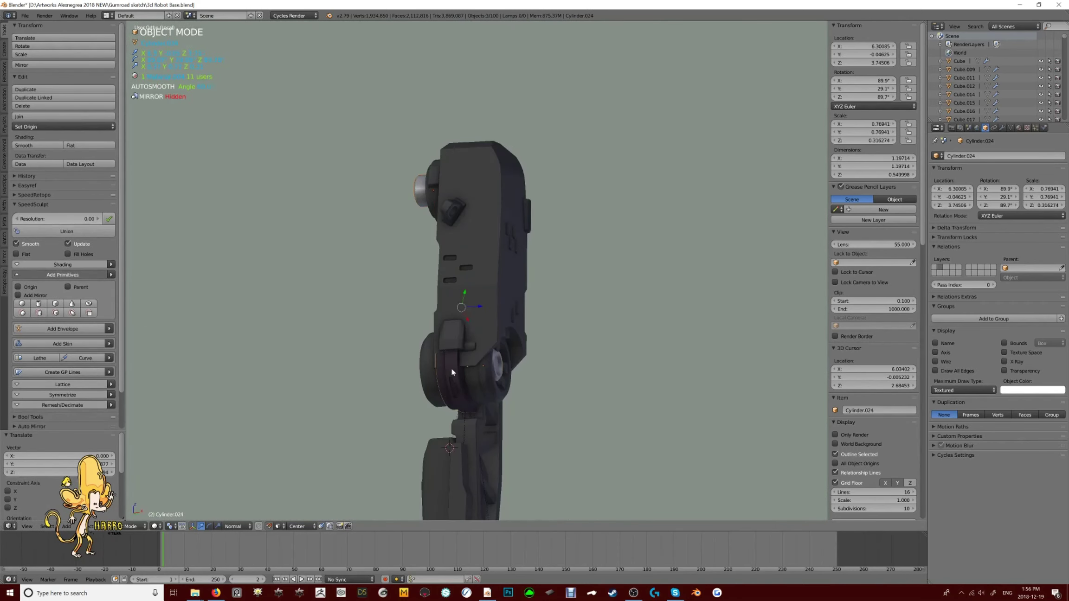
Link the elbow cylinder's material to the two new small cylinders
key("ctrl+l")
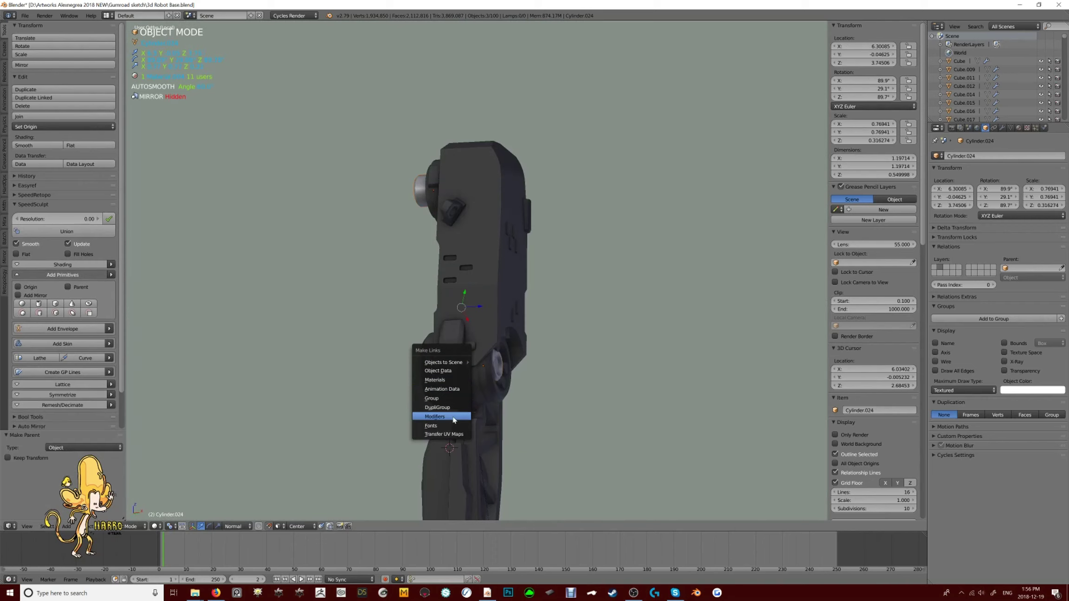
left_click(463, 381)
key("a")
Set the viewport colour of Material.004 to a more neutral dark grey
middle_click_drag(462, 381, 466, 340)
left_click(1021, 129)
left_click(965, 444)
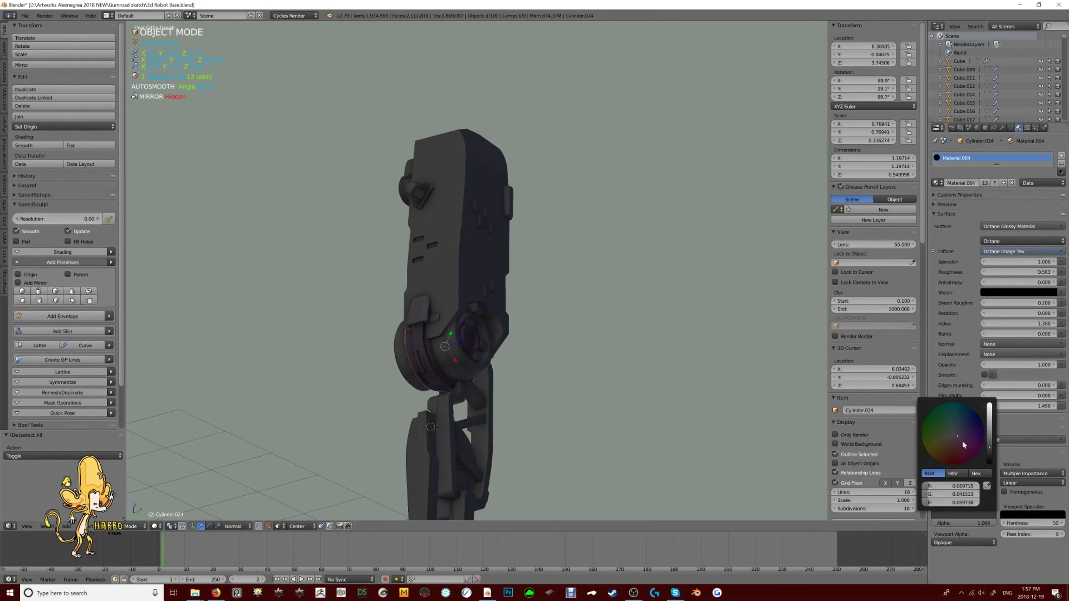
Try to move an edge strip at the top of the forearm frame toward the elbow and undo it
middle_click_drag(765, 325, 693, 239)
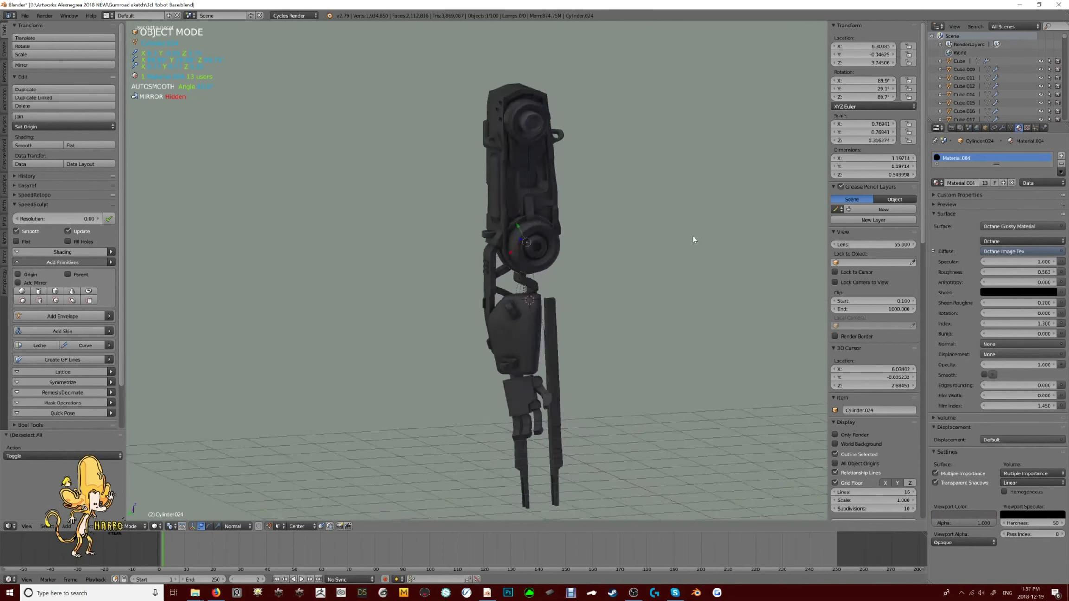
scroll(474, 274, "up", 5)
key("Tab")
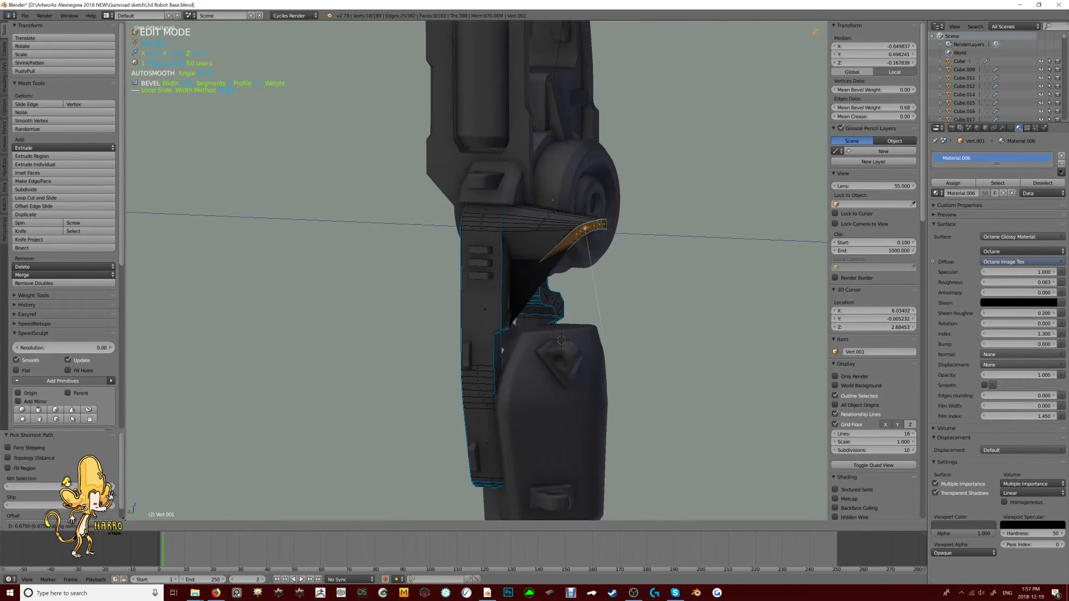
key("ctrl+z")
middle_click_drag(664, 265, 590, 248)
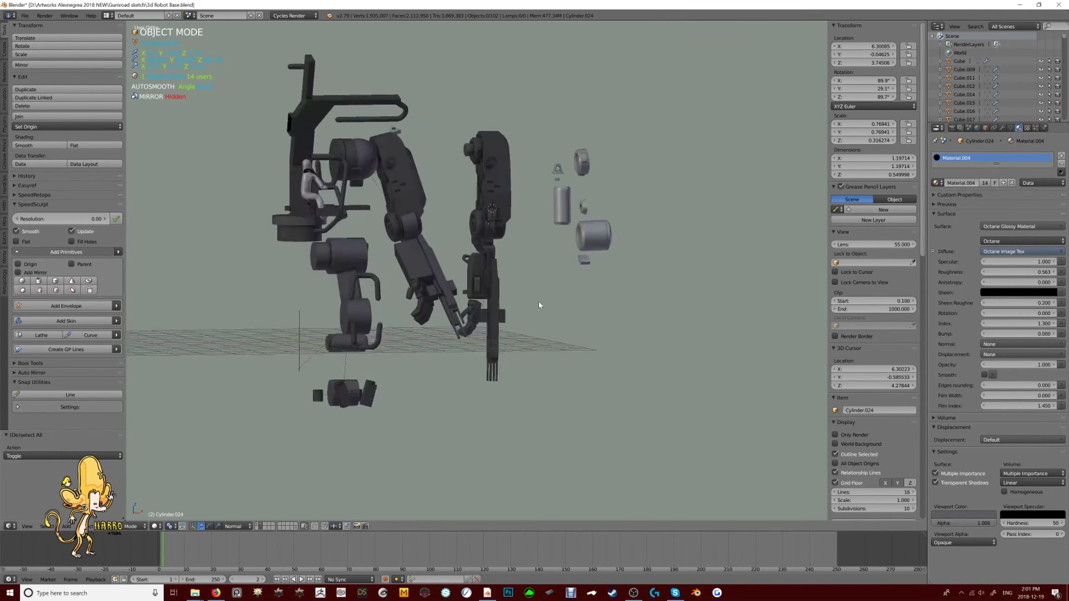
Unhide the objects of all materials to bring back the robot's yellow armour
middle_click_drag(539, 305, 509, 308)
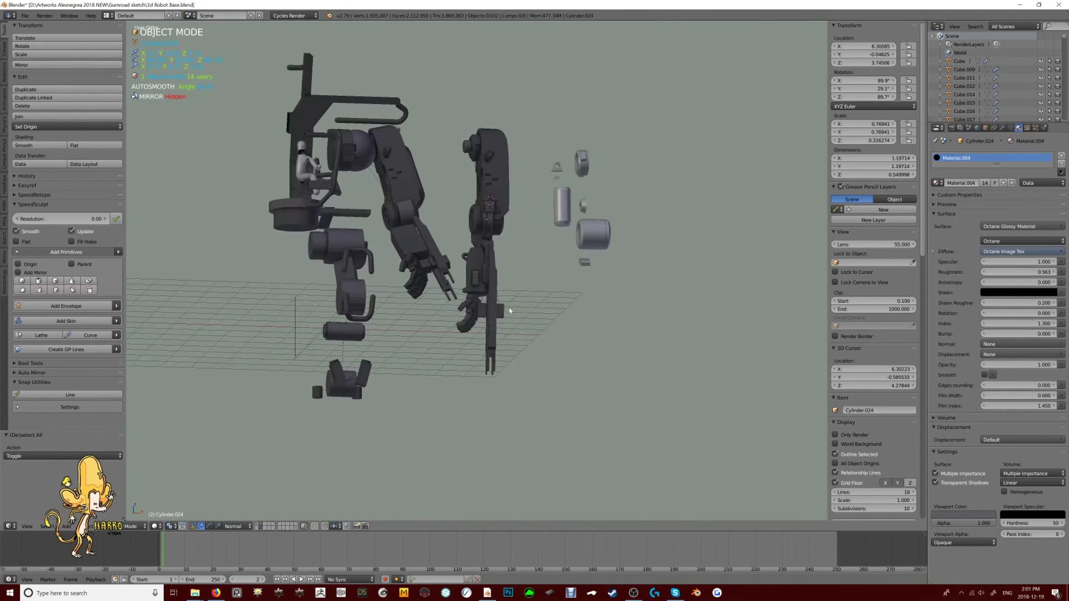
scroll(444, 270, "up", 6)
scroll(470, 247, "down", 5)
middle_click_drag(470, 248, 520, 266)
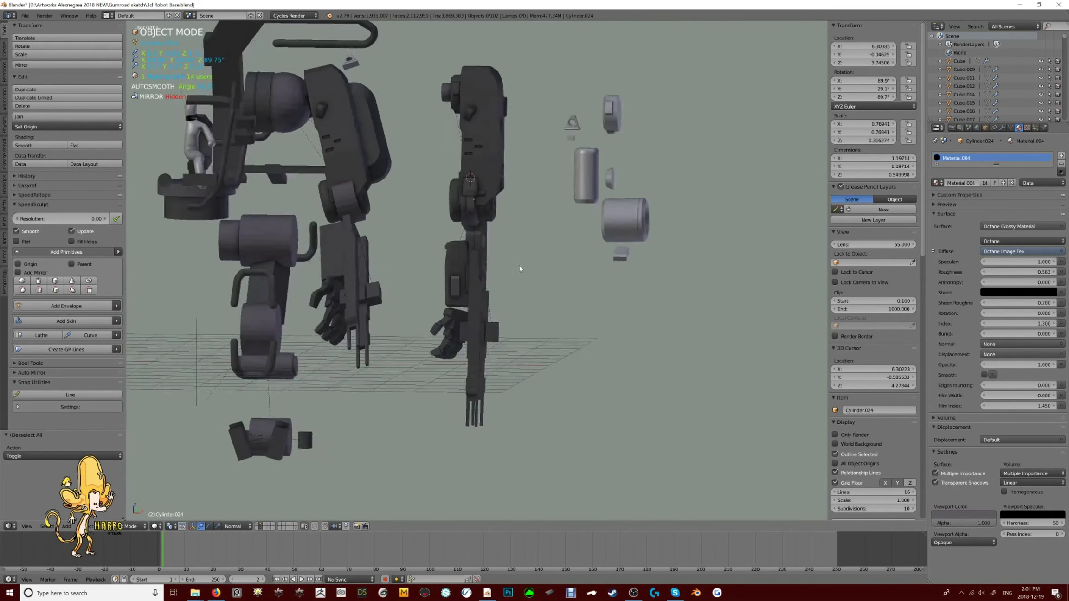
key("KP_1")
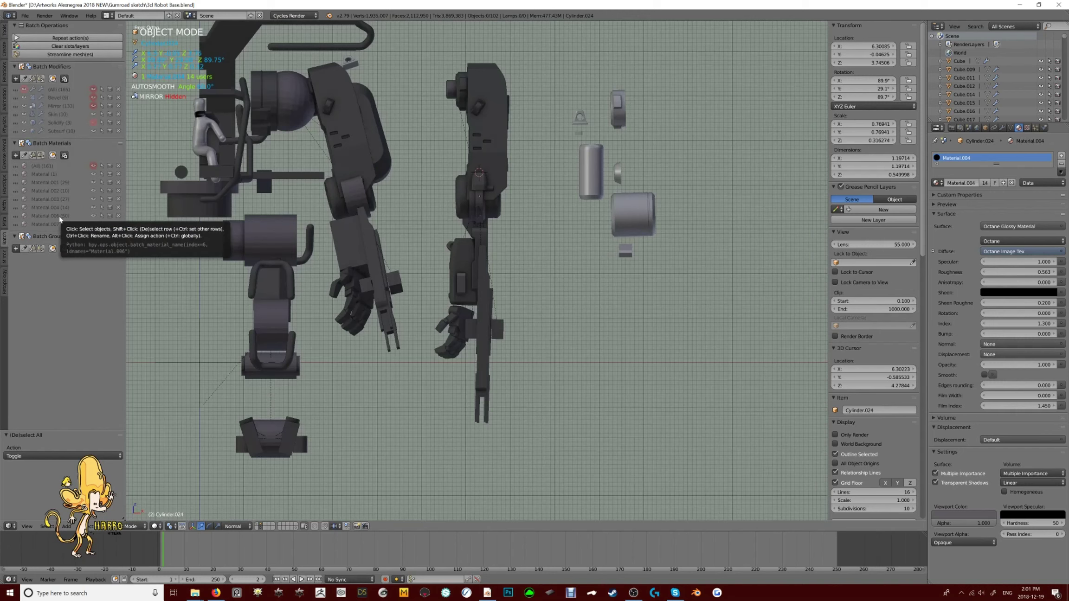
left_click(93, 165)
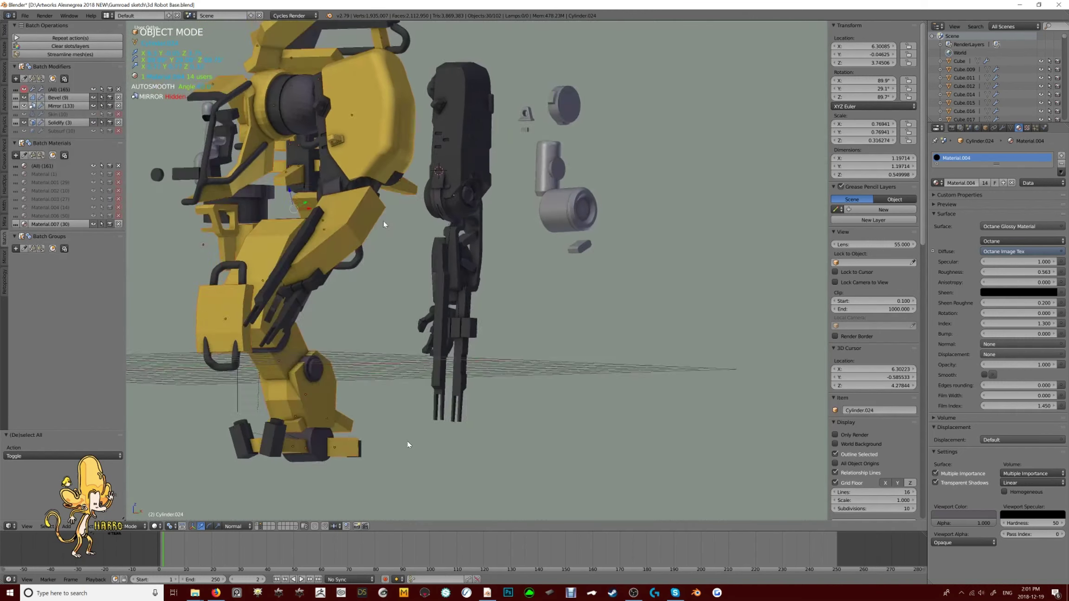
Link Material.006 from the active dark part to the other selected part of the robot's upper body
scroll(444, 204, "down", 2)
middle_click_drag(444, 204, 432, 279)
scroll(423, 327, "up", 5)
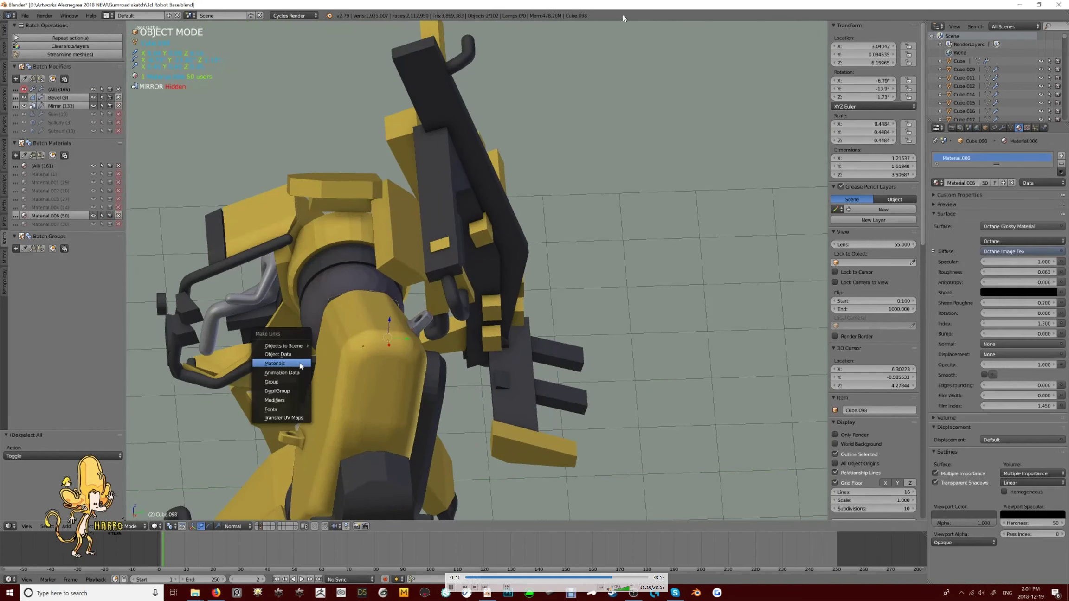
left_click(301, 364)
Duplicate the yellow forearm armour onto the detailed arm and rotate it to line up with the forearm
scroll(325, 325, "down", 5)
middle_click_drag(325, 324, 458, 255)
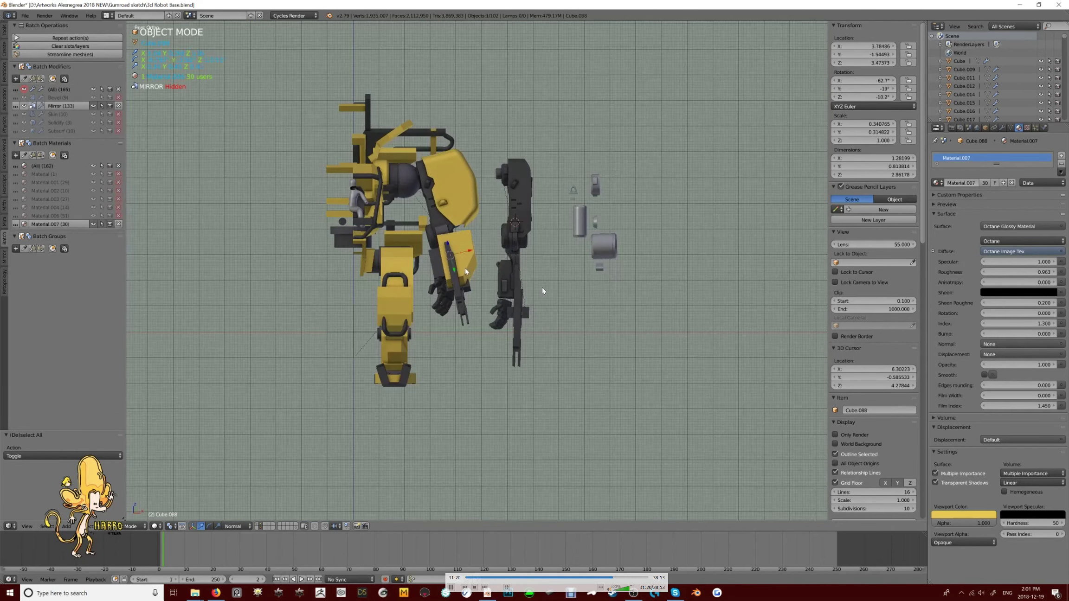
scroll(448, 282, "up", 3)
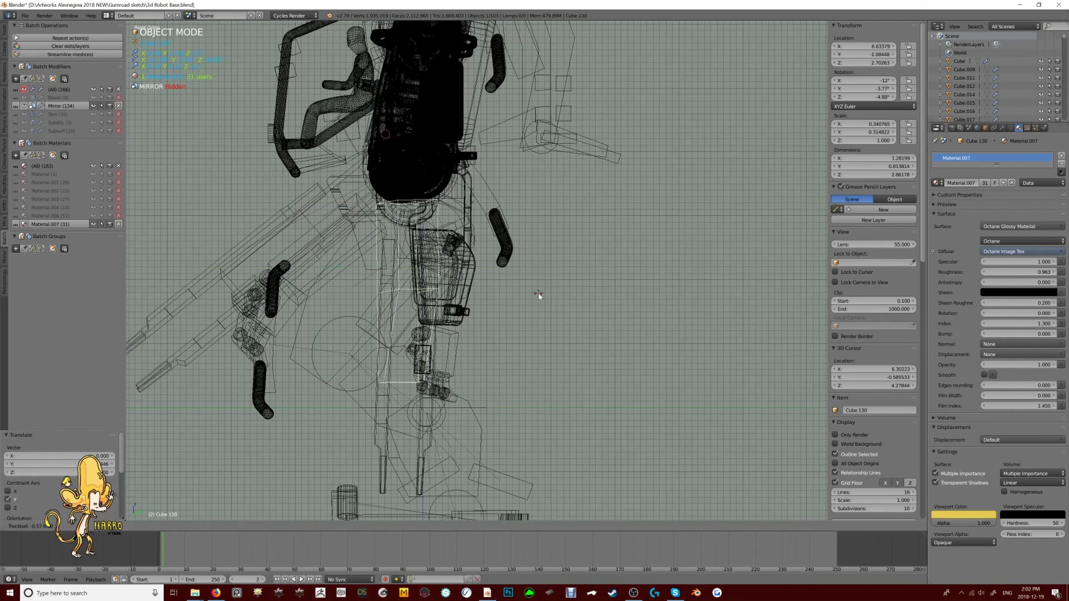
key("Tab")
key("ctrl+Tab")
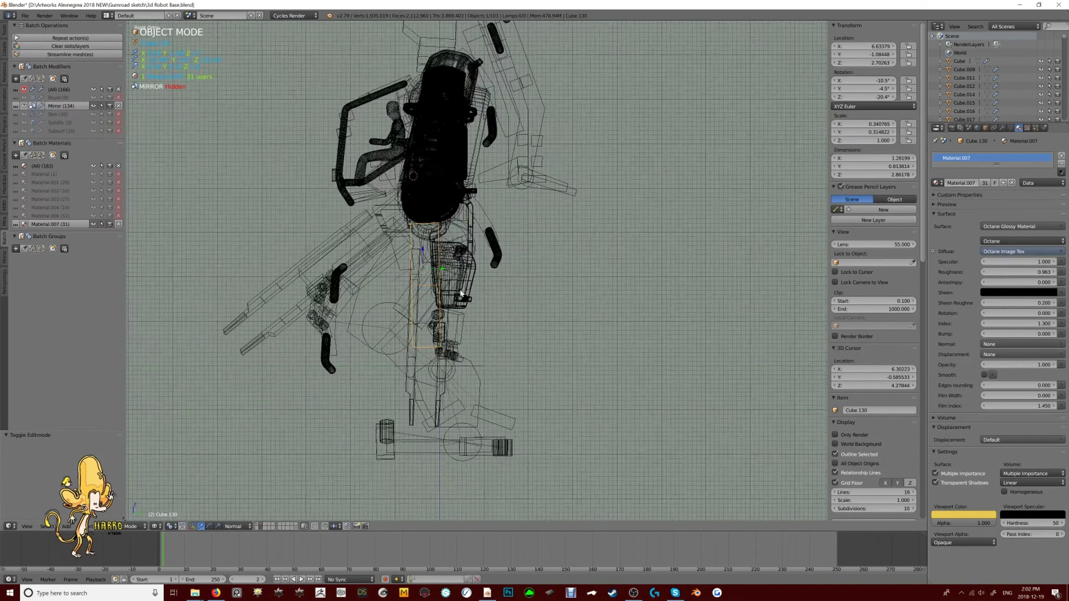
key("z")
mouse_move(534, 209)
middle_mouse_down()
mouse_move(481, 272)
mouse_move(386, 263)
mouse_move(408, 242)
mouse_move(468, 248)
mouse_move(394, 278)
mouse_move(442, 280)
mouse_move(526, 332)
mouse_move(471, 323)
mouse_move(484, 309)
middle_mouse_up()
Flatten the forearm armour's inner faces by scaling them to 0 along X and reposition them beside the forearm
key("Tab")
key("3")
scroll(487, 308, "up", 2)
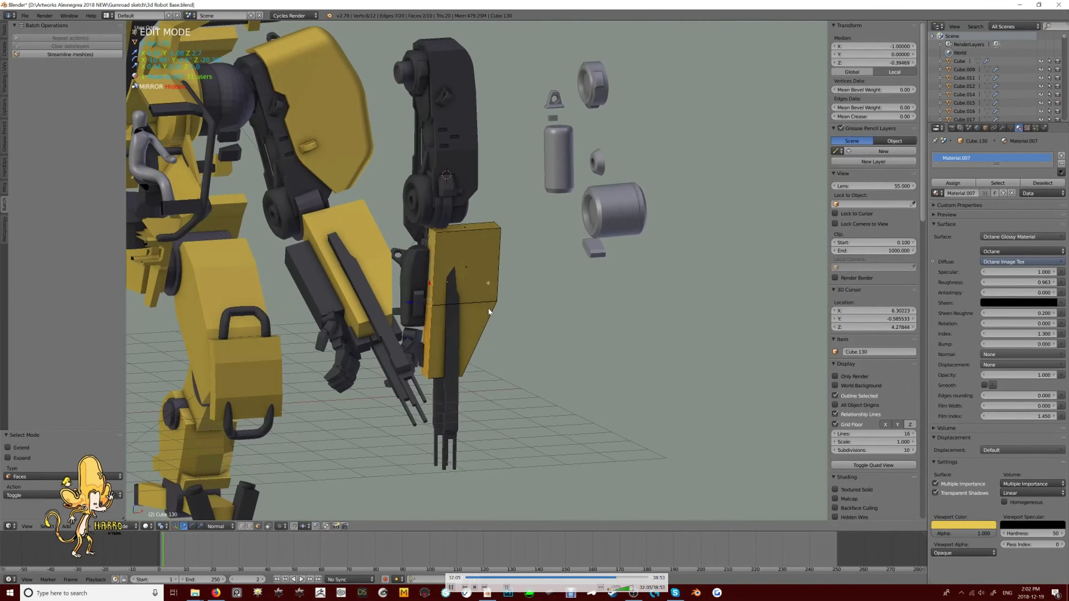
key("KP_1")
key("s")
key("x")
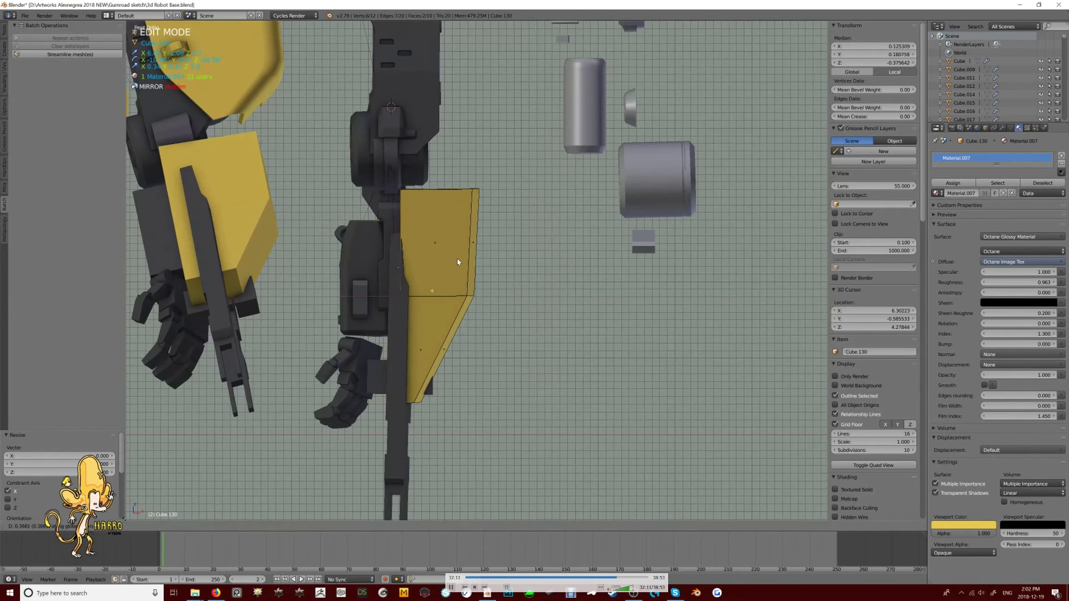
left_click(457, 258)
Duplicate the yellow upper-arm armour and its bracket onto the detailed arm in the front view
middle_click_drag(457, 258, 482, 269)
scroll(482, 269, "down", 3)
scroll(500, 313, "up", 2)
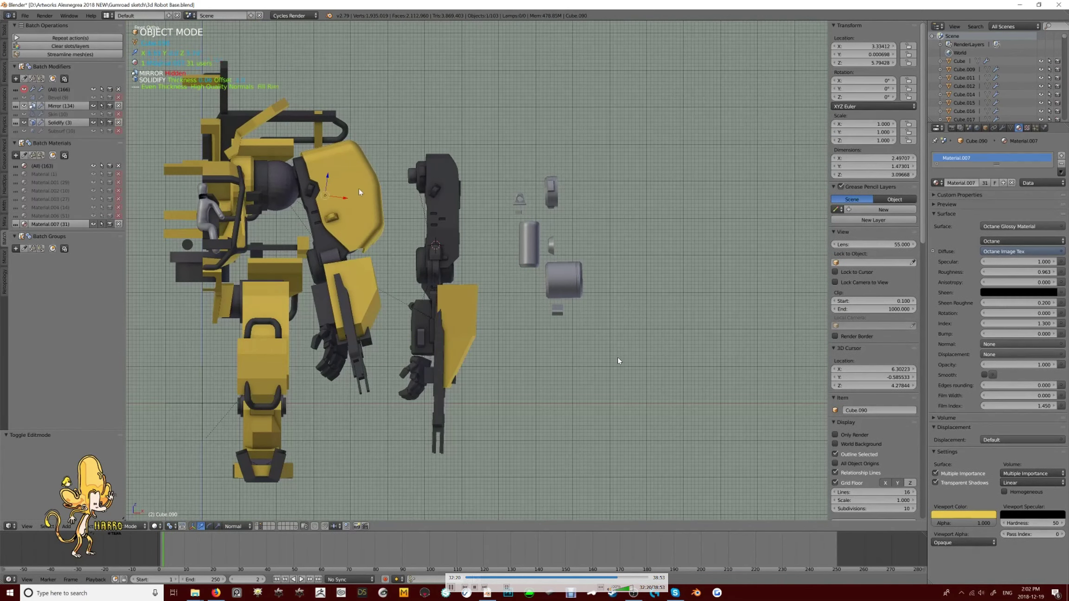
middle_click_drag(616, 357, 570, 457)
scroll(625, 375, "up", 3)
scroll(525, 388, "up", 3)
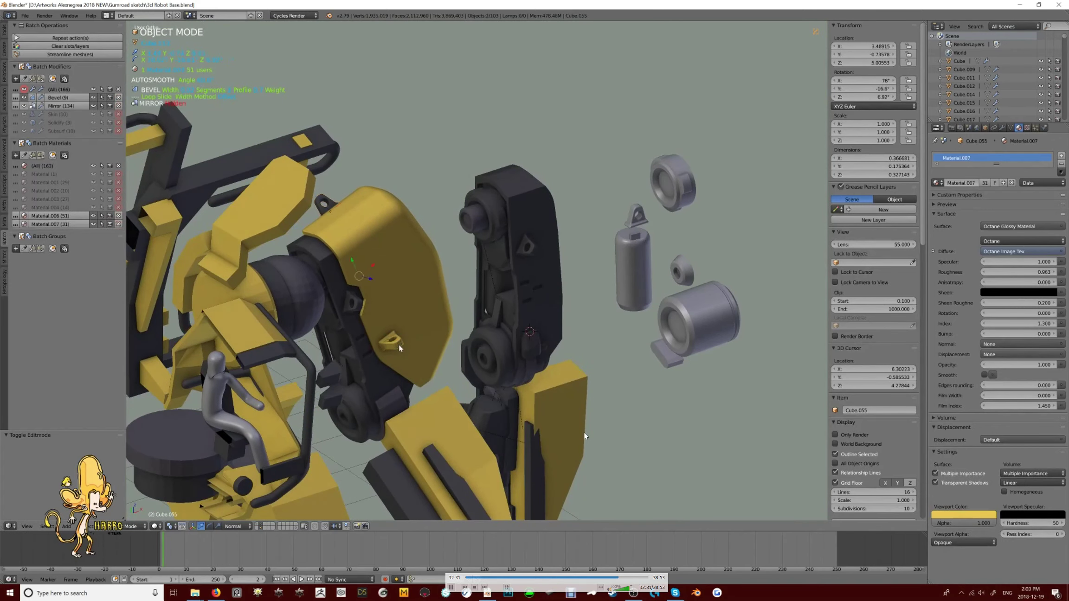
key("KP_1")
scroll(646, 487, "down", 4)
key("shift+d")
left_click(648, 479)
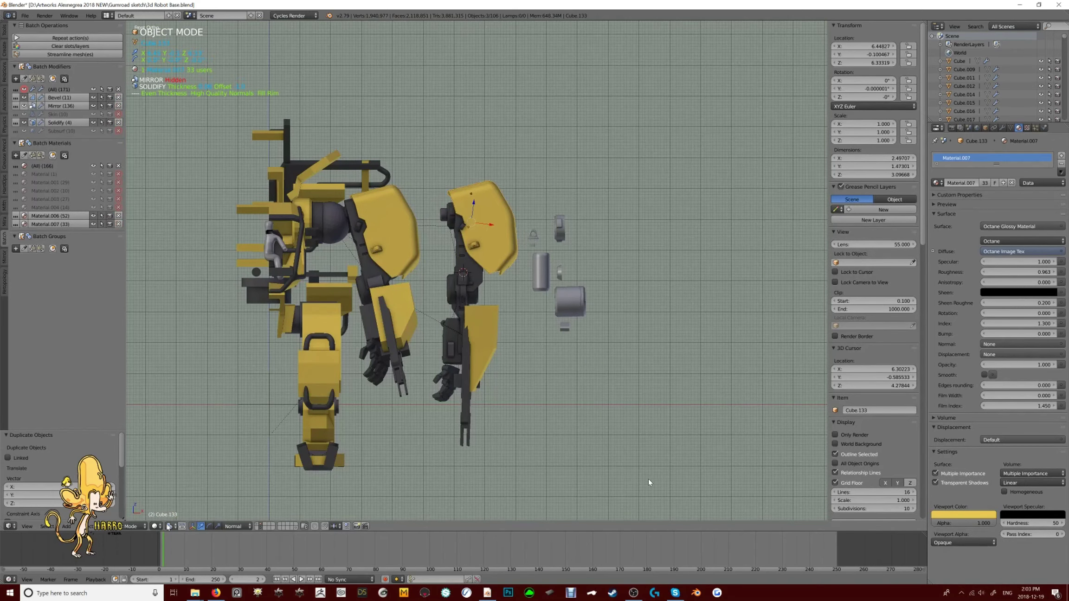
Move the duplicated yellow upper-arm armour and its bracket down into place on the detailed arm
left_click(537, 268)
key("ctrl+KP_1")
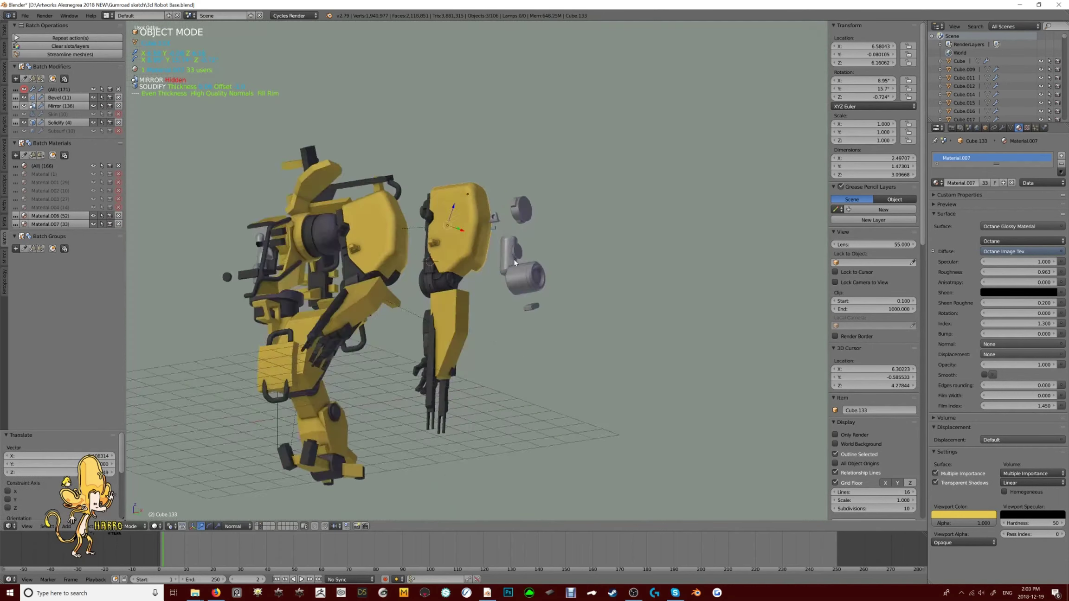
key("g")
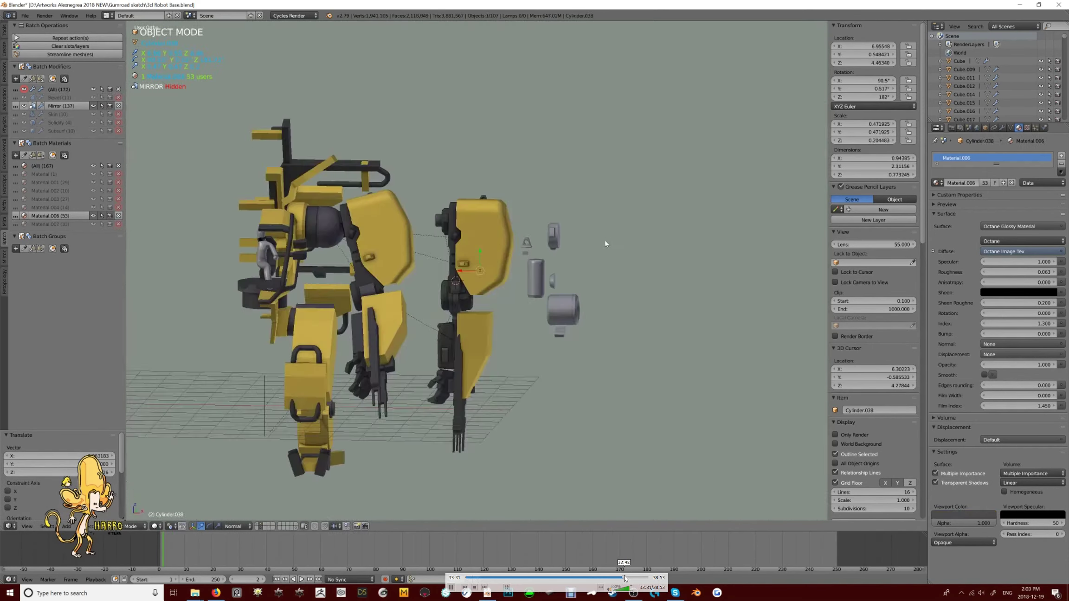
left_click_drag(625, 578, 638, 579)
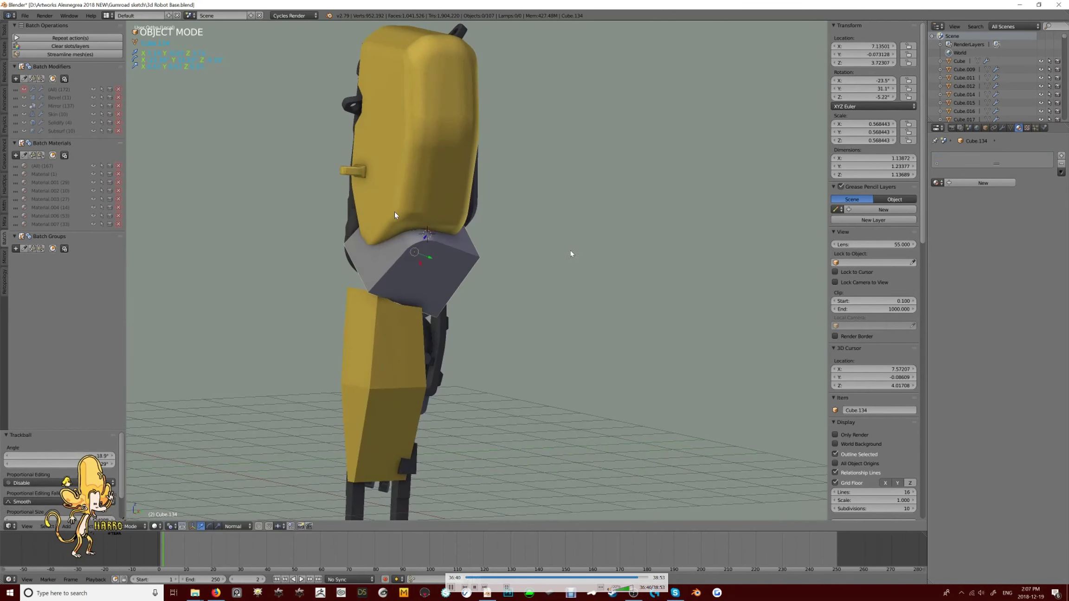
Subtract the rotated cube from the lower corner of the yellow upper-arm armour with a Boolean and reposition the cutter
left_click(398, 228)
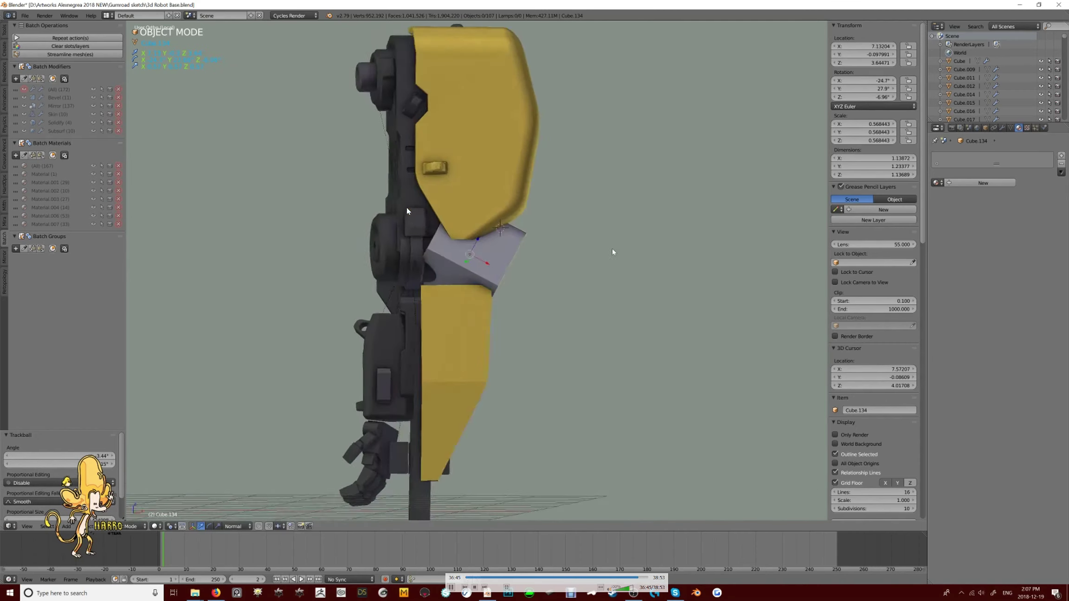
left_click(403, 208)
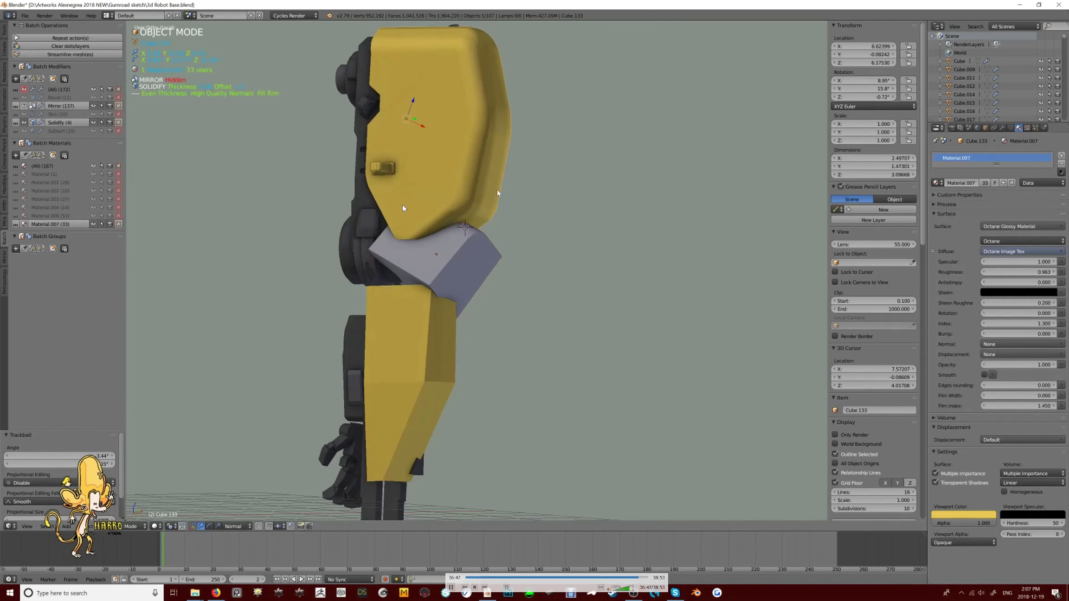
middle_click_drag(493, 257, 440, 187)
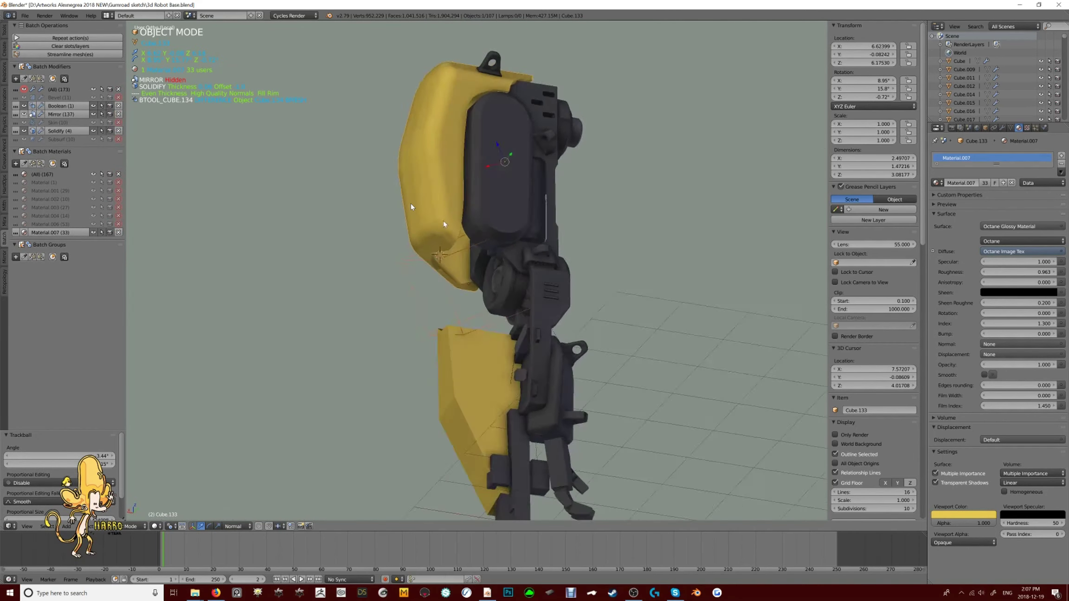
middle_click_drag(464, 208, 533, 251)
key("g")
left_click(537, 224)
key("g")
left_click(533, 251)
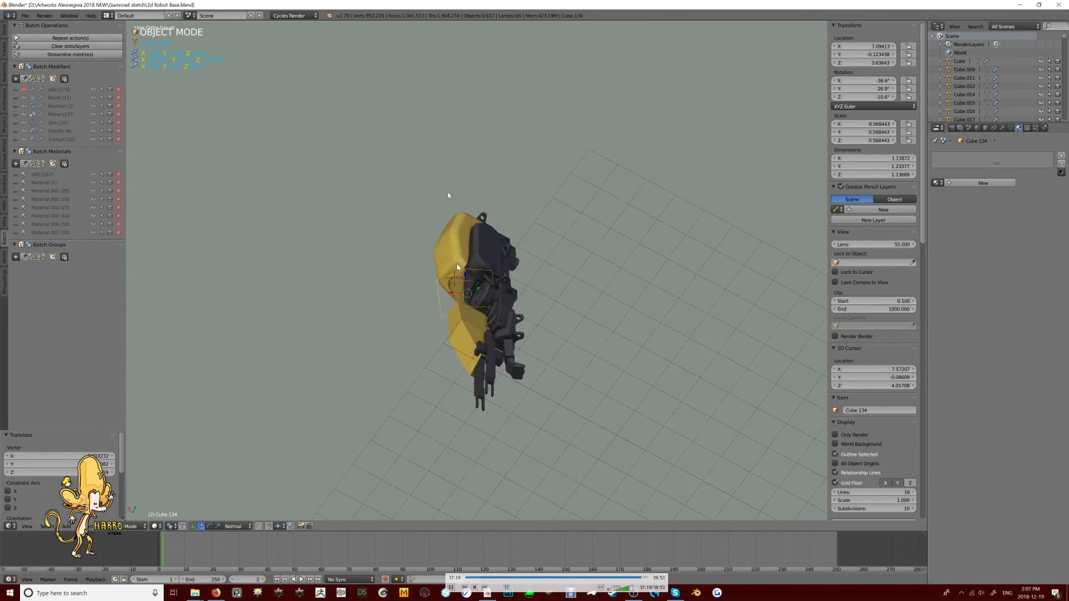
Shift the selected edges of the yellow forearm armour along Y and delete its outer faces between the side panels
middle_click_drag(460, 271, 579, 311)
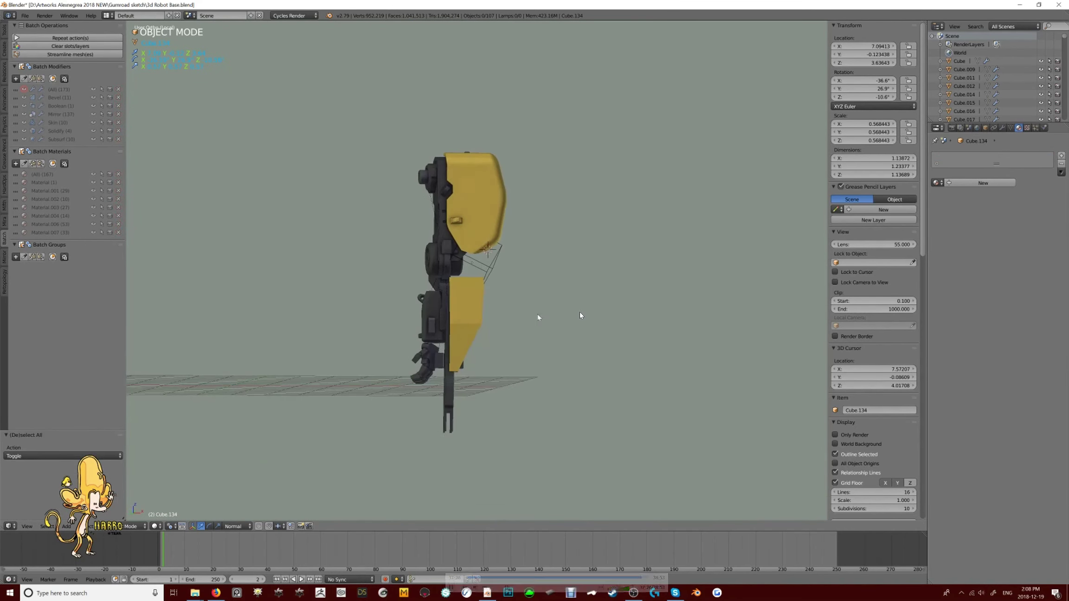
key("Tab")
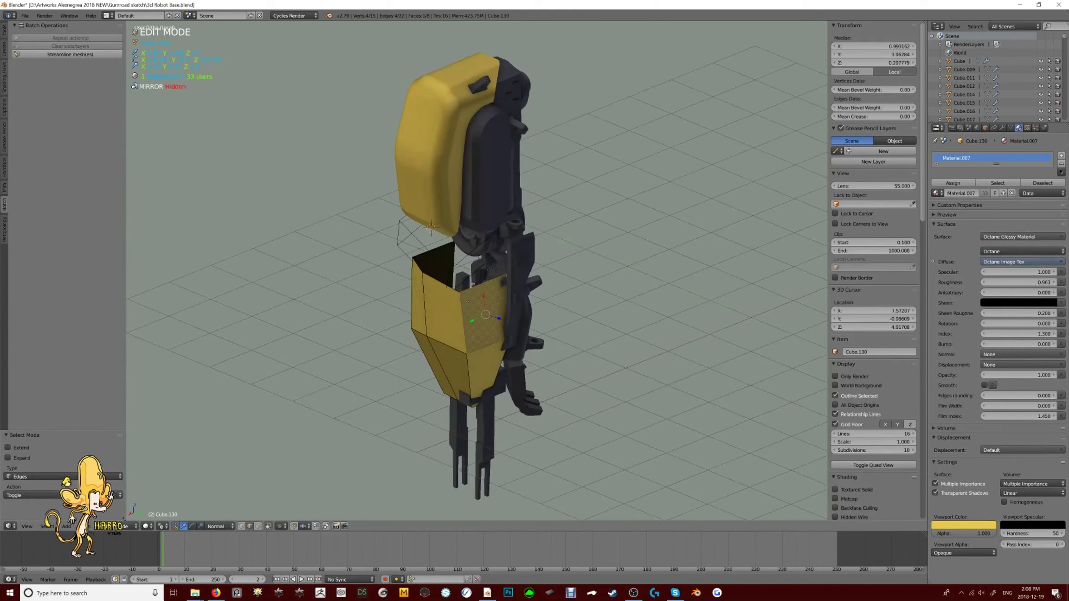
middle_click_drag(473, 284, 512, 290)
right_click(512, 290)
key("g")
key("y")
middle_click_drag(605, 368, 539, 364)
left_click(428, 338)
key("x")
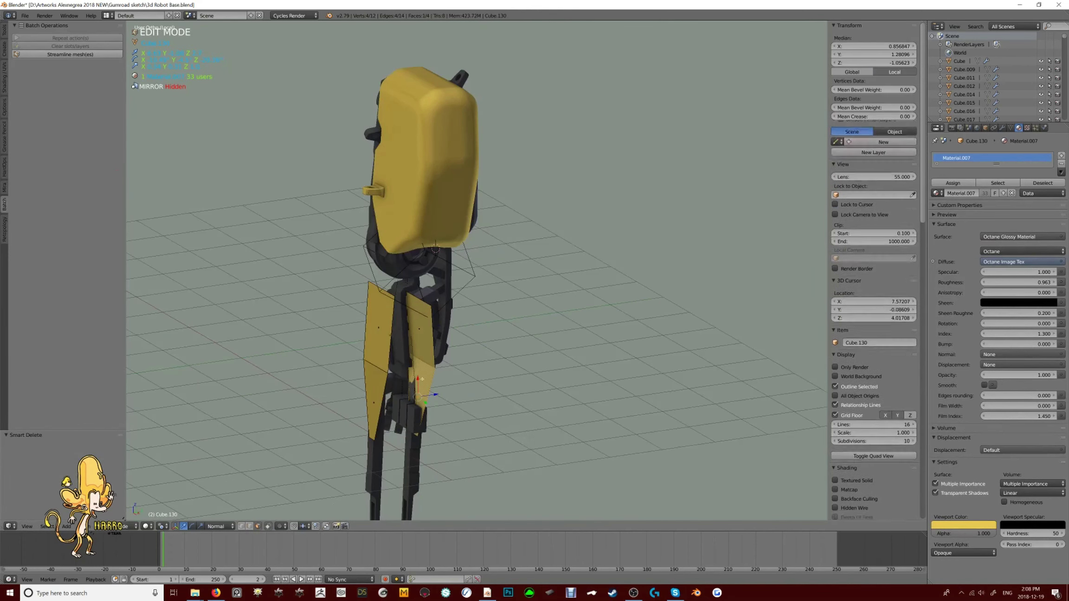
Reshape the remaining forearm armour panel by moving its corner vertices in the side view
middle_click_drag(428, 338, 594, 370)
key("g")
key("KP_3")
key("g")
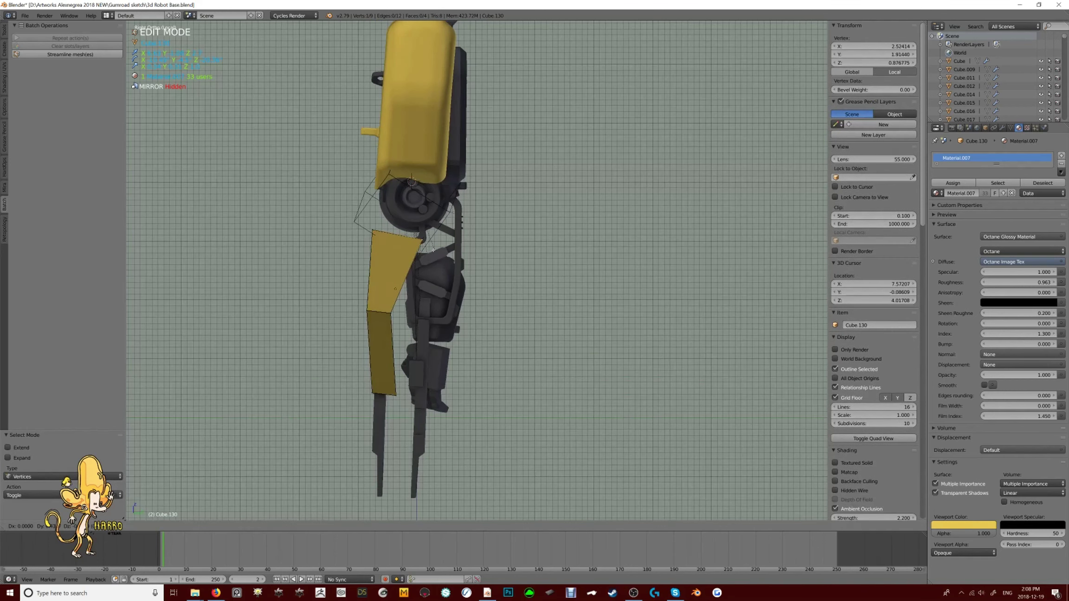
left_click(391, 395)
middle_click_drag(391, 395, 604, 376)
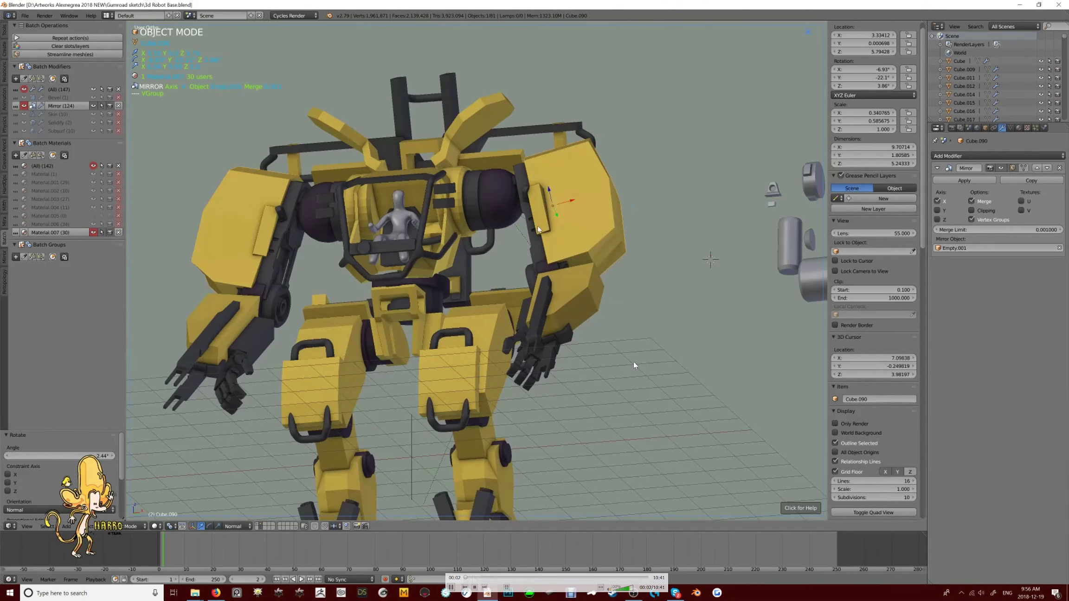
Knife an outline around the dark bracket at the inner edge of the robot's yellow upper-arm armour
key("KP_Decimal")
right_click(432, 272)
key("Tab")
key("z")
key("x")
middle_click_drag(626, 332, 533, 320)
key("z")
scroll(629, 334, "up", 4)
key("k")
key("Return")
key("a")
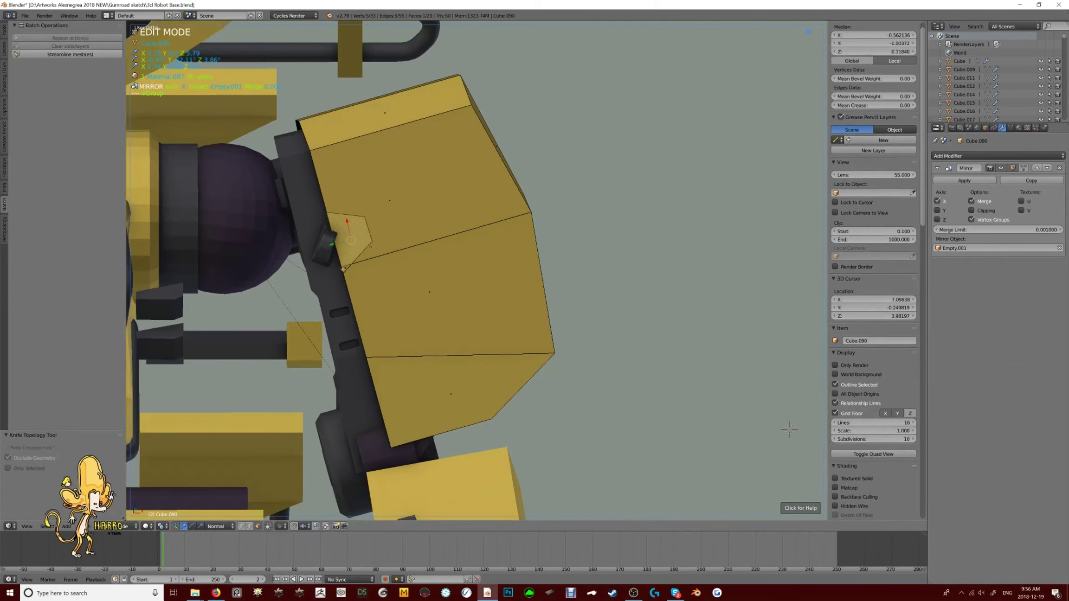
Remove the face inside the knifed outline so the armour has a notch around the bracket
scroll(582, 312, "down", 4)
middle_click_drag(584, 312, 457, 243)
key("g")
right_click(609, 282)
middle_click_drag(609, 283, 649, 249)
scroll(630, 246, "up", 4)
scroll(648, 246, "down", 3)
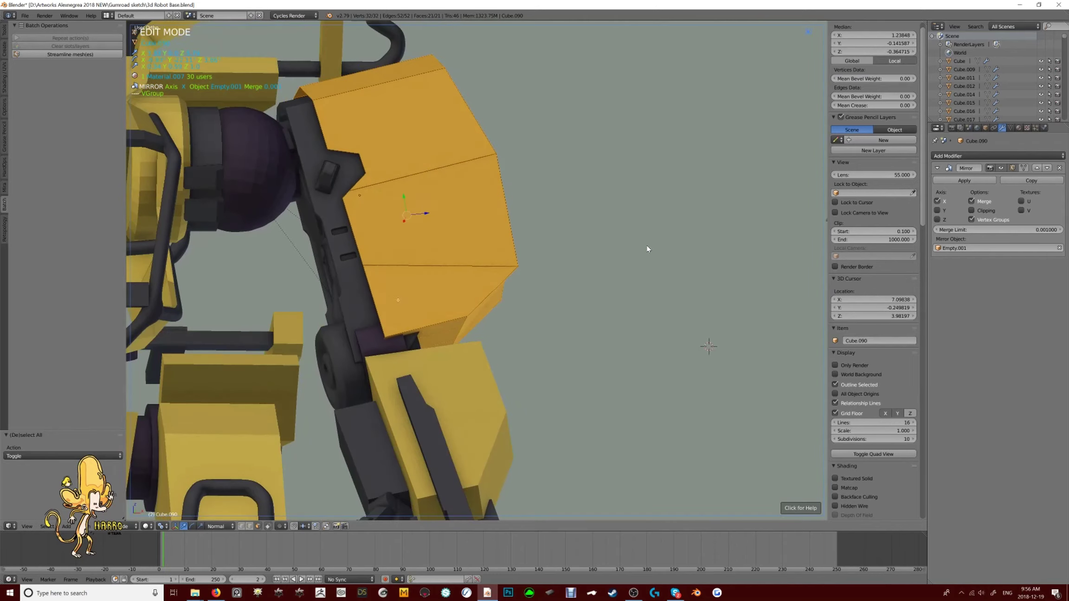
Edge-slide the lower inner edge of the armour's front face outward to clear the dark elbow arm
key("2")
right_click(382, 343)
key("z")
middle_click_drag(650, 260, 601, 249)
key("z")
scroll(637, 246, "up", 3)
middle_click_drag(524, 251, 518, 246)
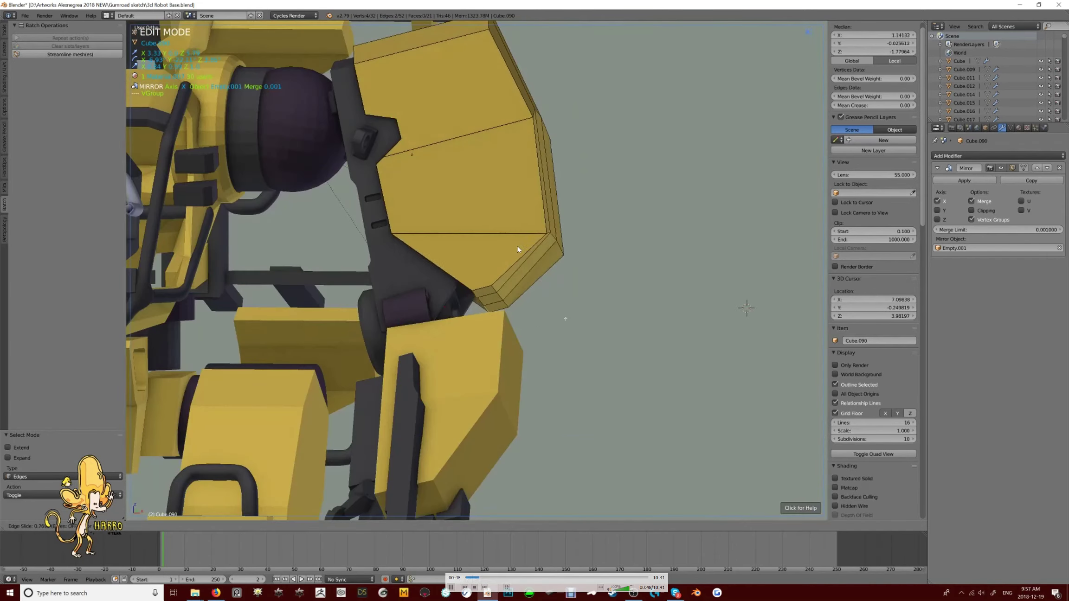
key("g")
key("g")
left_click(518, 246)
Knife an outline around the oval plate on the armour's rear face and delete the enclosed part
scroll(425, 240, "down", 3)
middle_click_drag(425, 240, 659, 206)
key("g")
left_click(638, 203)
middle_click_drag(525, 221, 524, 211)
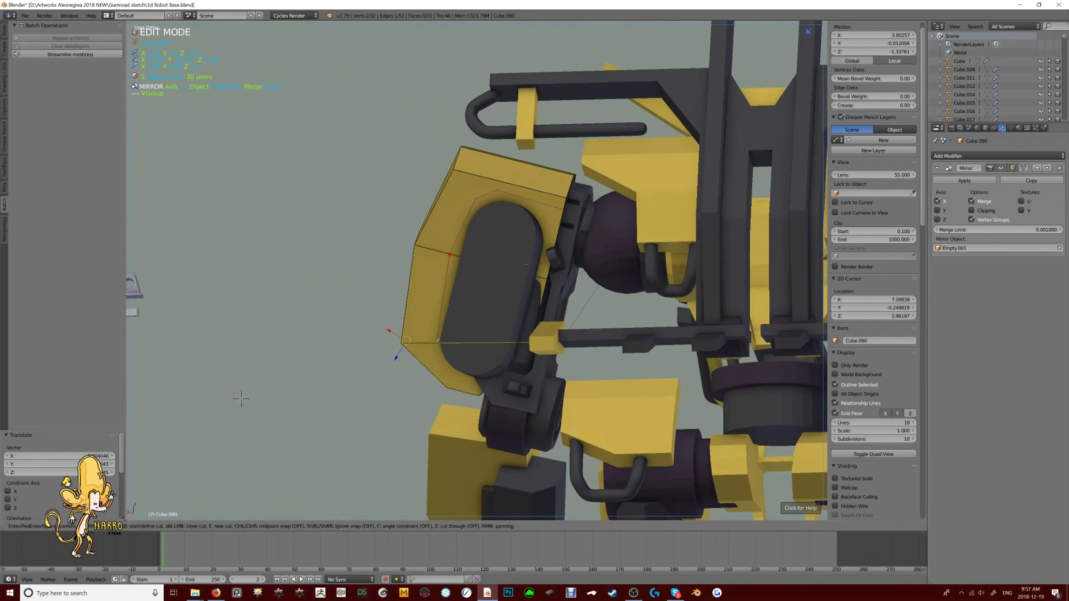
key("Return")
key("x")
middle_click_drag(427, 362, 235, 404)
left_click(442, 327)
key("Escape")
Slide the upper inner edge of the armour's rear cut-out and adjust the neighbouring vertices to fit the dark arm
key("2")
right_click(527, 236)
key("g")
key("g")
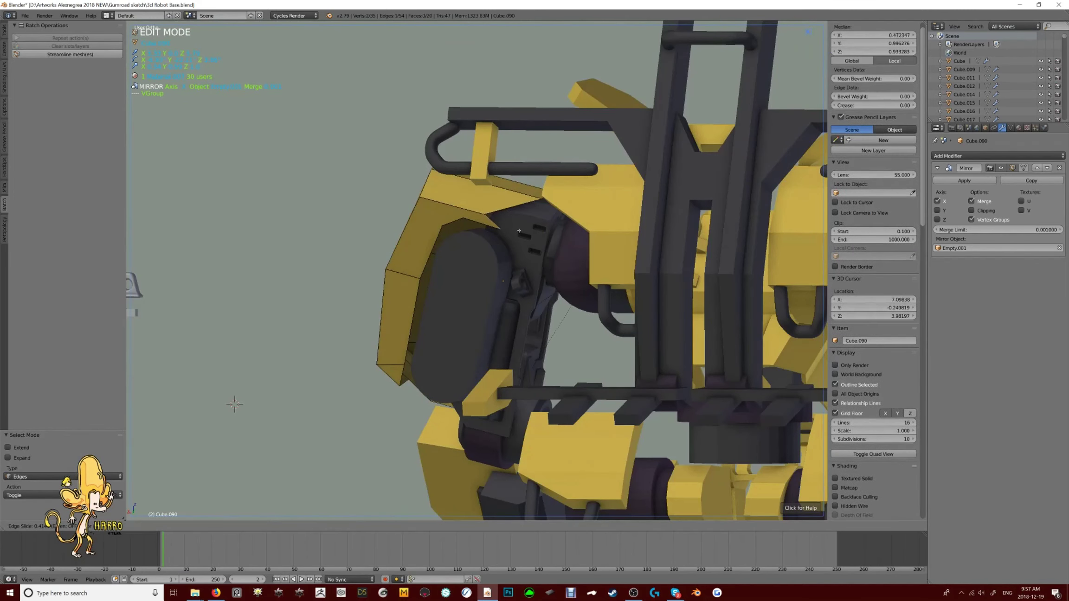
left_click(474, 202)
middle_click_drag(502, 208, 558, 294)
scroll(421, 243, "up", 4)
right_click(432, 266, "shift")
key("g")
left_click(478, 239)
Connect the bracket notch's corner vertex to the upper outer corner of the armour's front face
key("Tab")
scroll(497, 297, "down", 5)
key("Tab")
key("KP_Decimal")
key("g")
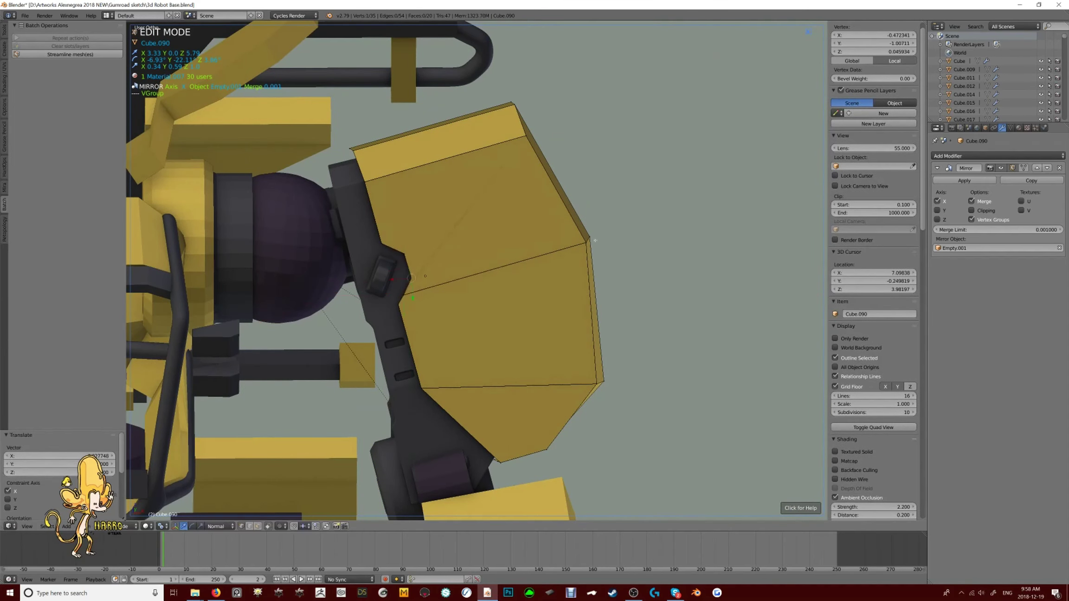
right_click(525, 136, "shift")
key("j")
Delete the old edge running from the bracket notch to the middle outer corner of the armour
scroll(470, 279, "down", 4)
middle_click_drag(470, 278, 435, 335)
key("Tab")
key("Tab")
key("Delete")
scroll(435, 334, "up", 2)
key("1")
right_click(407, 366)
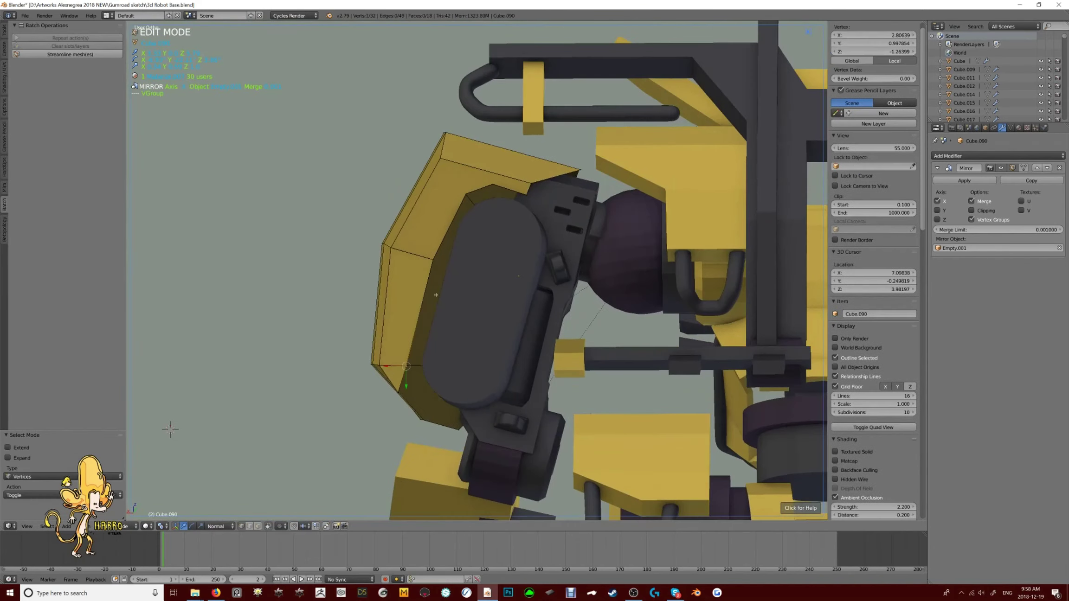
Select the outer edge paths along the armour's front and rear rims and bevel them with 4 segments
key("Tab")
scroll(170, 429, "down", 3)
middle_click_drag(170, 430, 585, 231)
key("Tab")
scroll(516, 271, "up", 4)
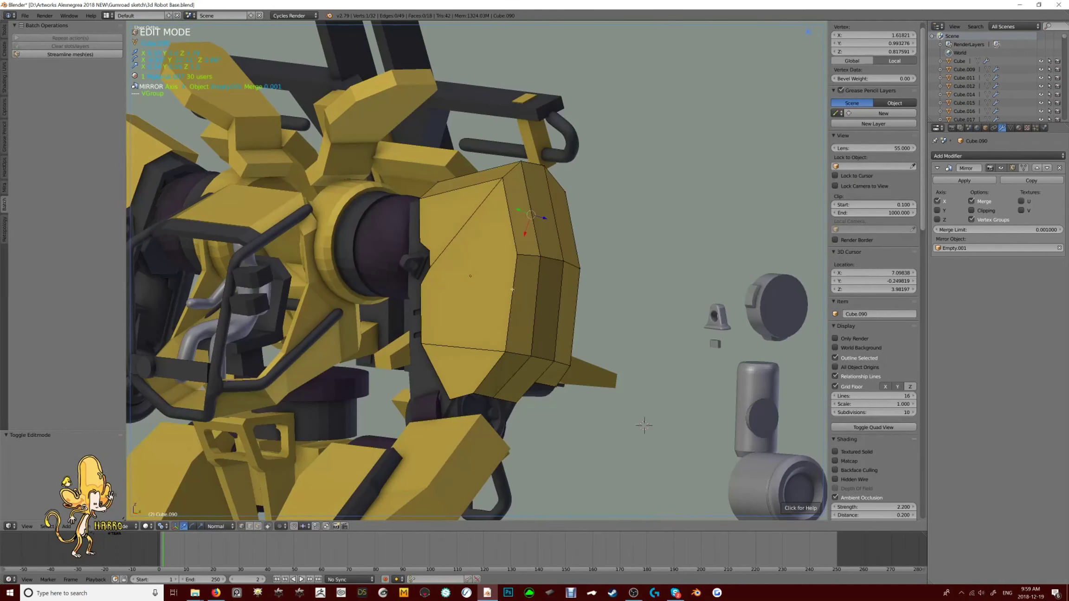
right_click(512, 290, "ctrl")
middle_click_drag(512, 283, 603, 301)
right_click(505, 258, "ctrl")
key("Tab")
key("Tab")
key("ctrl+b")
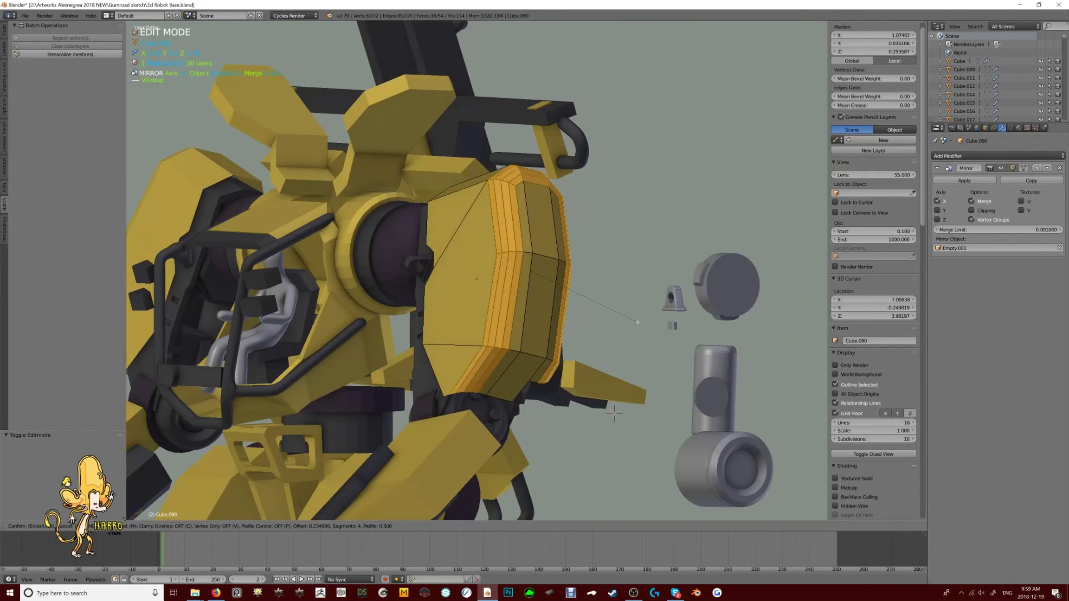
Bevel the armour's remaining crosswise and lengthwise edges with multiple segments to round the shell
middle_click_drag(520, 156, 529, 311)
key("ctrl+b")
left_click(643, 239)
key("Tab")
key("Tab")
key("ctrl+b")
left_click(639, 312)
key("Tab")
scroll(620, 303, "down", 8)
key("Tab")
scroll(529, 311, "up", 8)
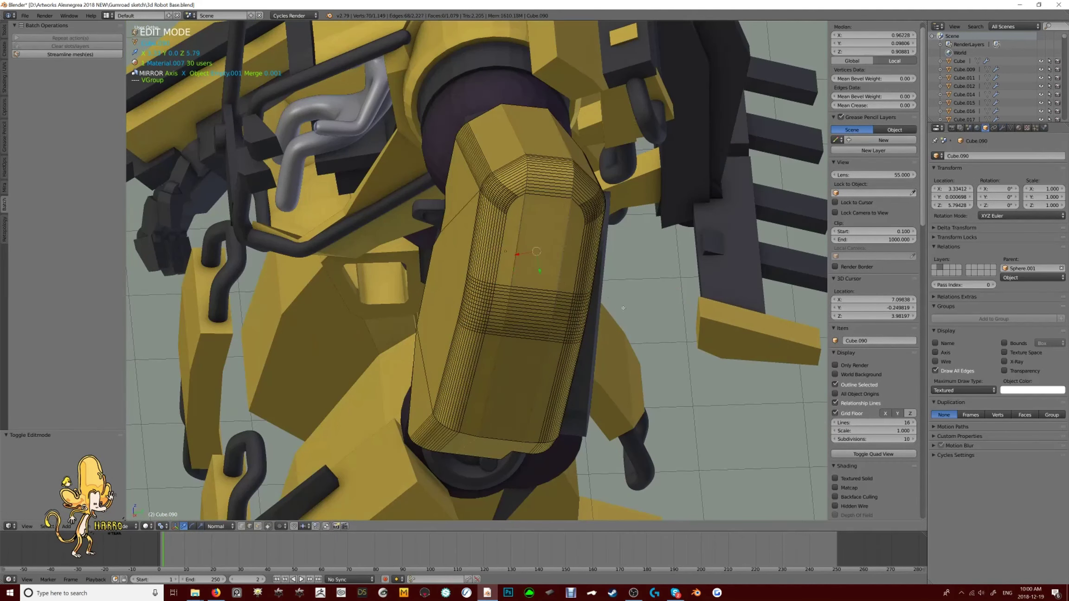
Even out the bevelled edge paths at the armour's upper corners with MESHmachine's Unf*ck tool
middle_click_drag(553, 199, 514, 244)
right_click(514, 244)
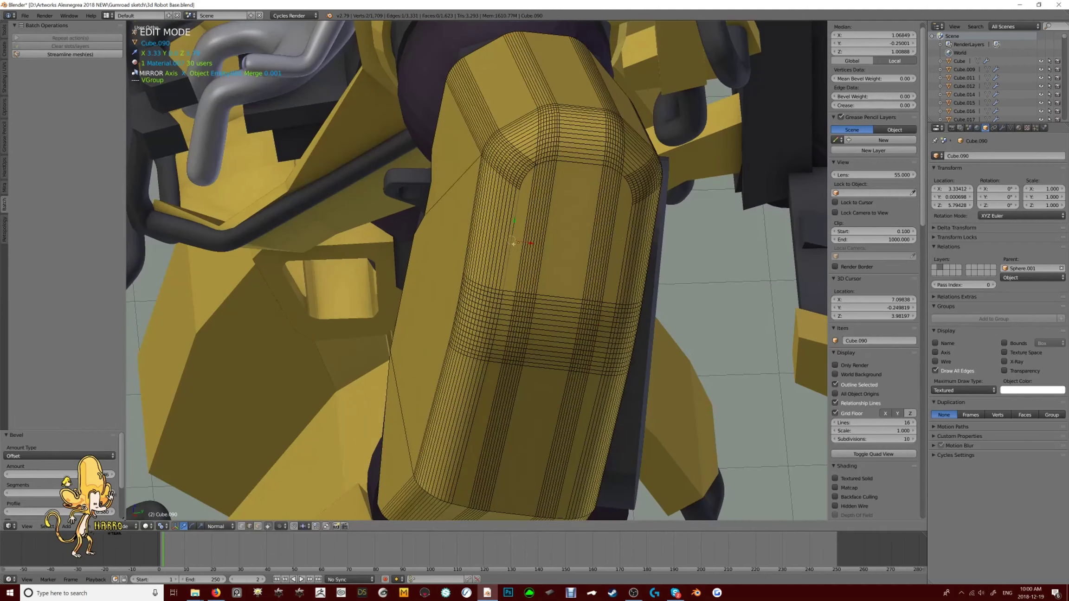
right_click(615, 197, "alt+shift")
middle_click_drag(615, 196, 566, 262)
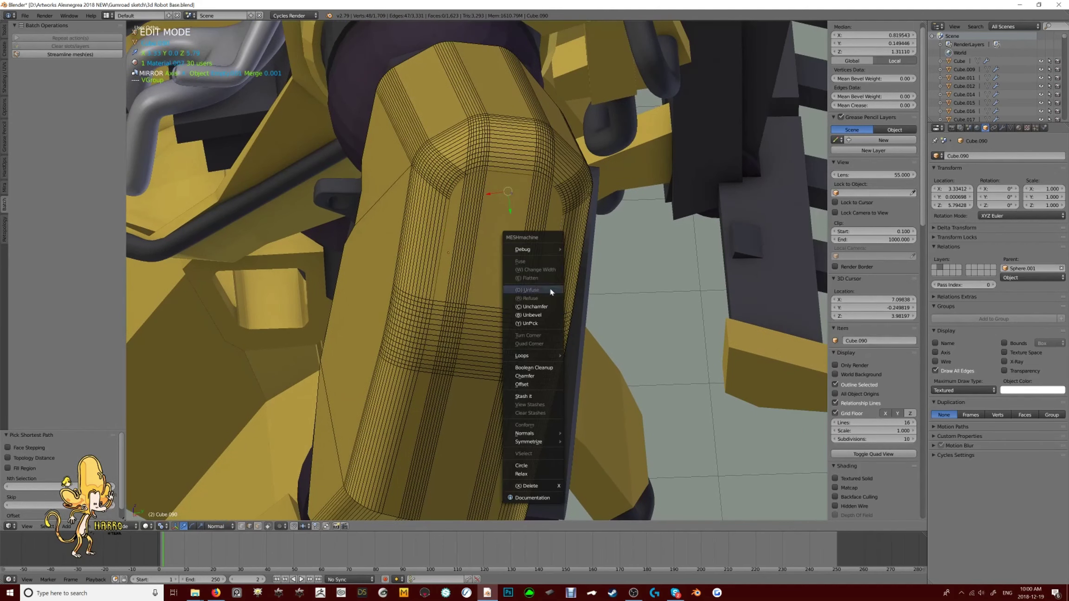
left_click(533, 324)
left_click(465, 173)
scroll(459, 181, "up", 3)
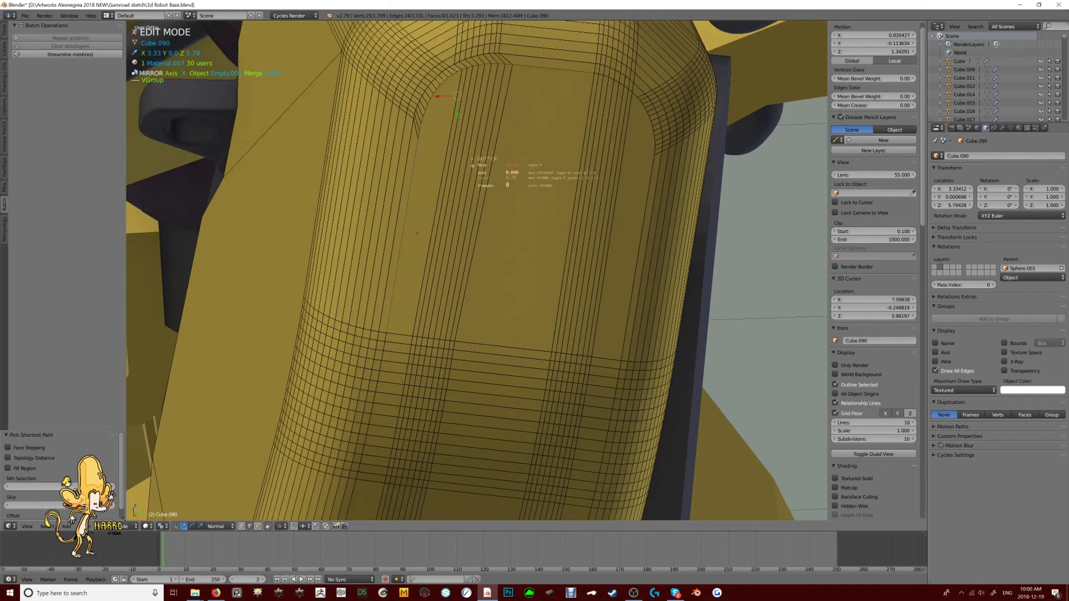
scroll(457, 80, "up", 9)
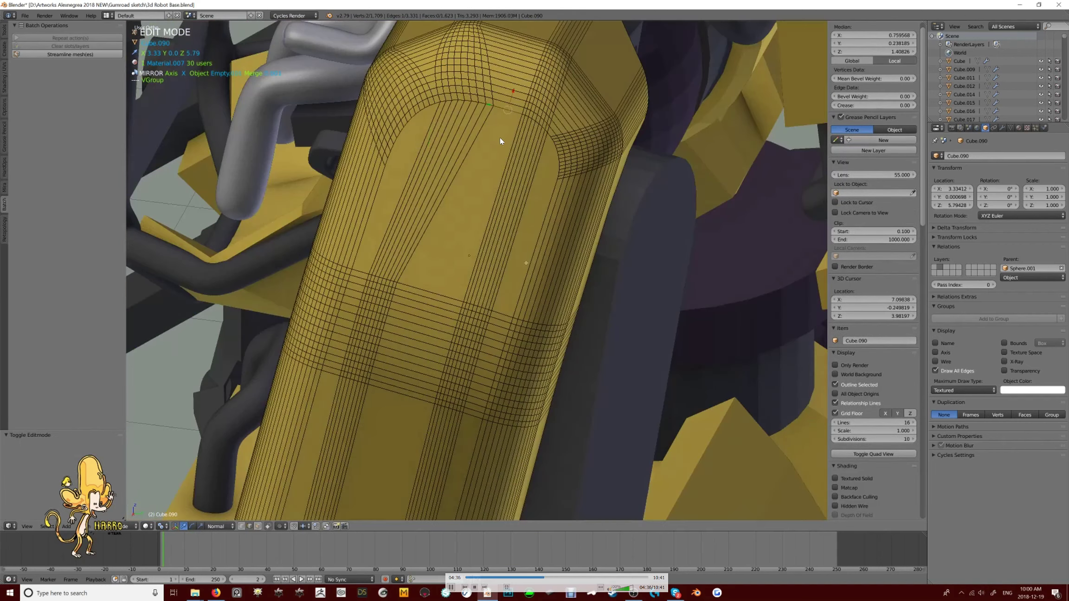
right_click(499, 139, "ctrl")
key("y")
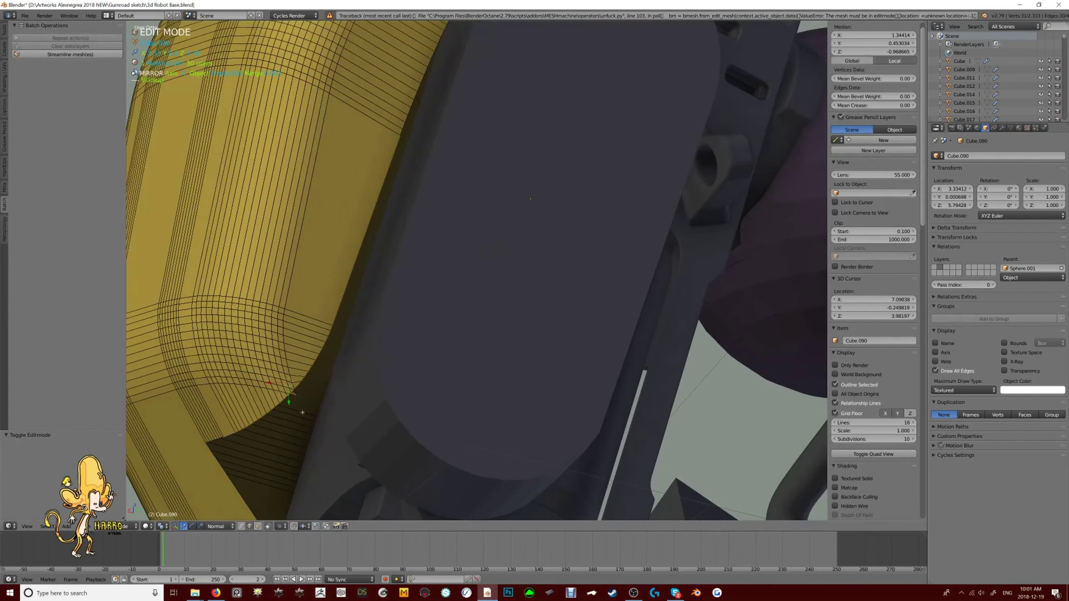
Vertex-slide the points at the armour's lower rear corner by a factor of about 0.24 and bevel the corner
key("shift+v")
left_click(362, 351)
key("ctrl+b")
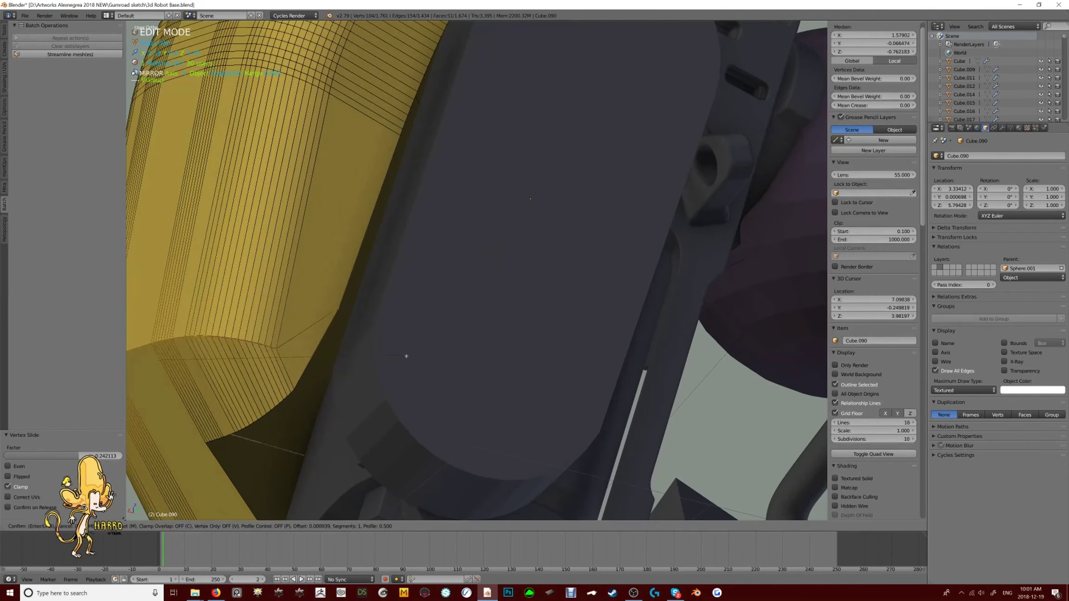
key("Tab")
scroll(464, 208, "down", 5)
middle_click_drag(464, 209, 369, 306)
scroll(526, 323, "down", 4)
scroll(446, 224, "up", 8)
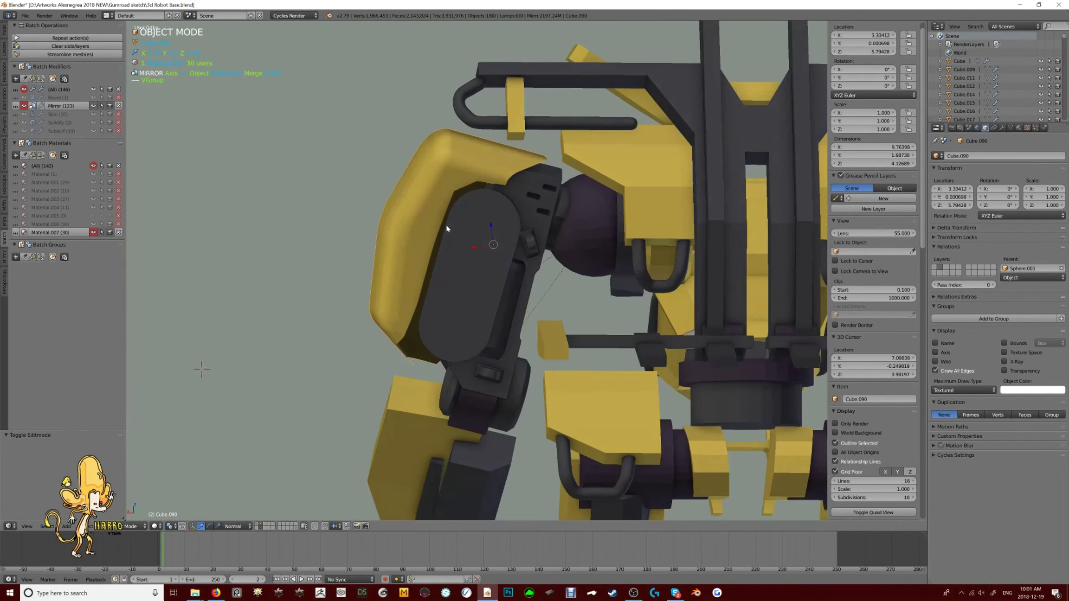
Round the corners of the rear cut-out around the oval plate with a vertex bevel
key("Tab")
scroll(446, 190, "up", 3)
right_click(396, 138)
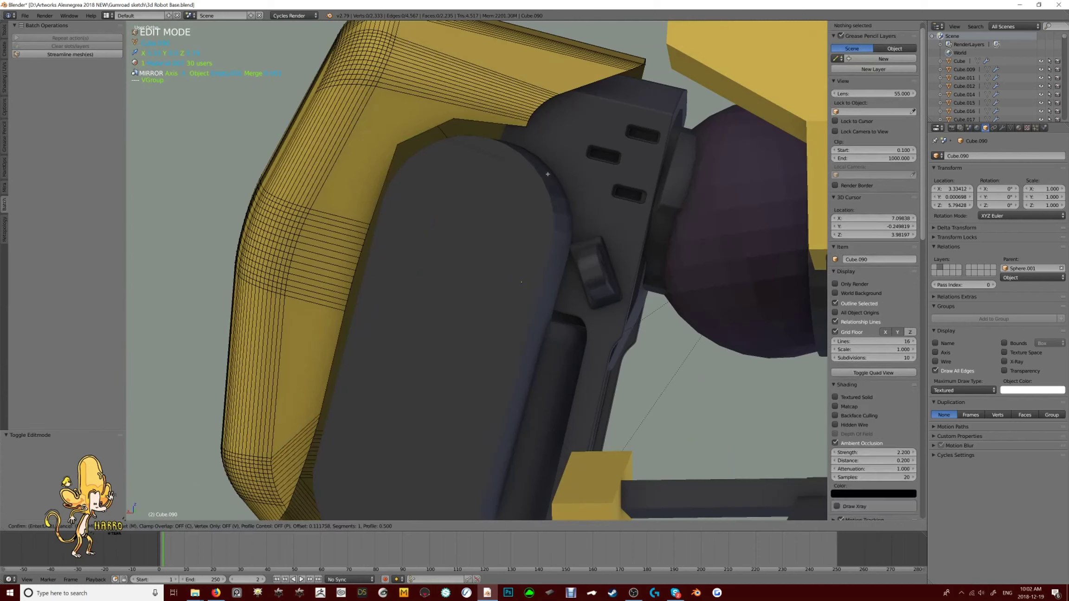
key("ctrl+shift+b")
right_click(529, 122)
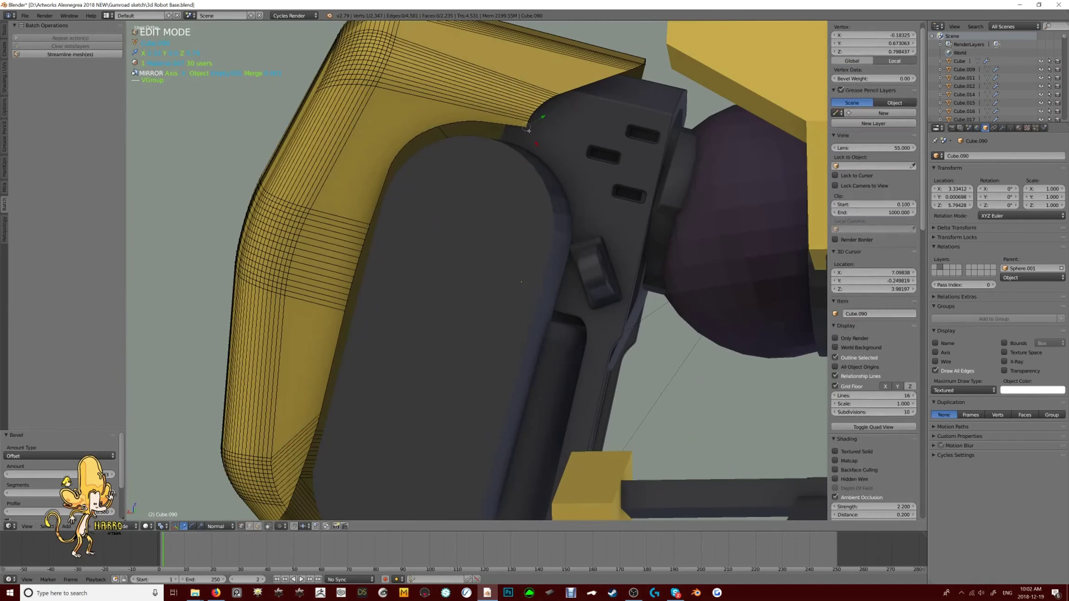
middle_click_drag(534, 134, 538, 131)
key("Escape")
middle_click_drag(521, 282, 557, 210)
scroll(423, 274, "down", 5)
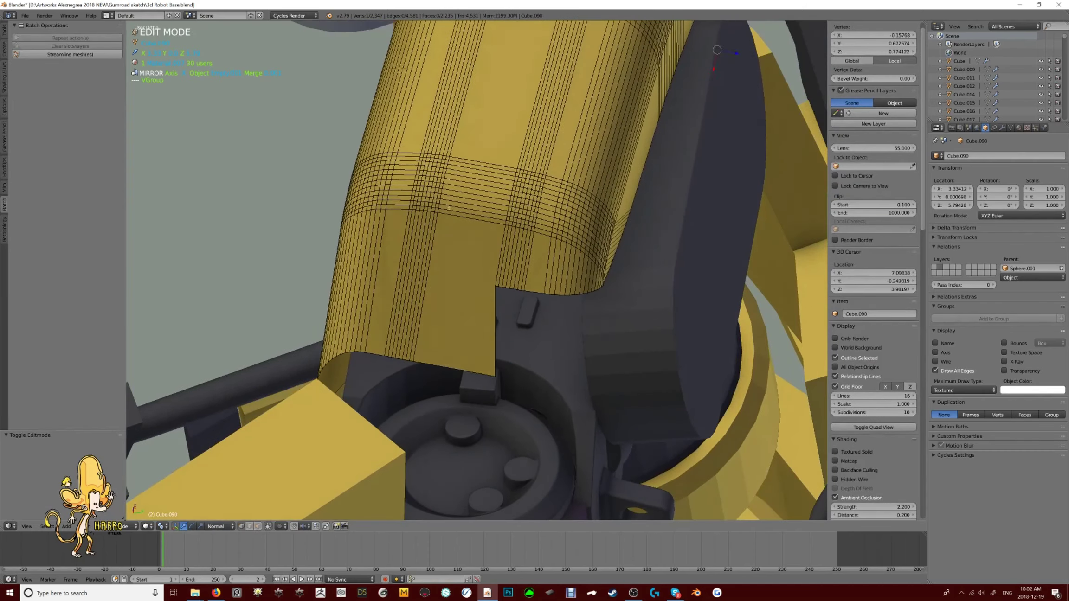
Select the armour's lowest outer faces above the elbow joint and delete them
key("Tab")
scroll(402, 293, "down", 5)
middle_click_drag(402, 293, 464, 279)
scroll(464, 278, "up", 6)
key("Tab")
key("ctrl+Tab")
left_click(485, 359)
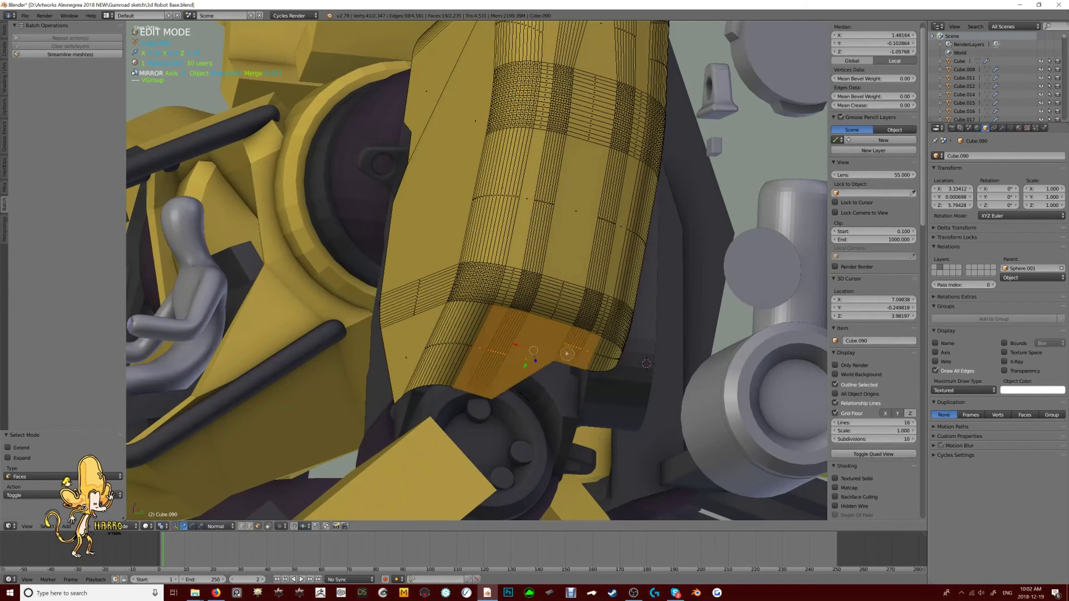
middle_click_drag(646, 364, 235, 245)
key("x")
Select the armour's open lower edge loop, extrude it downward as a new skirt and scale its end edges
middle_click_drag(505, 311, 513, 344)
key("ctrl+Tab")
left_click(514, 347)
left_click(581, 342, "alt")
key("e")
left_click(679, 441)
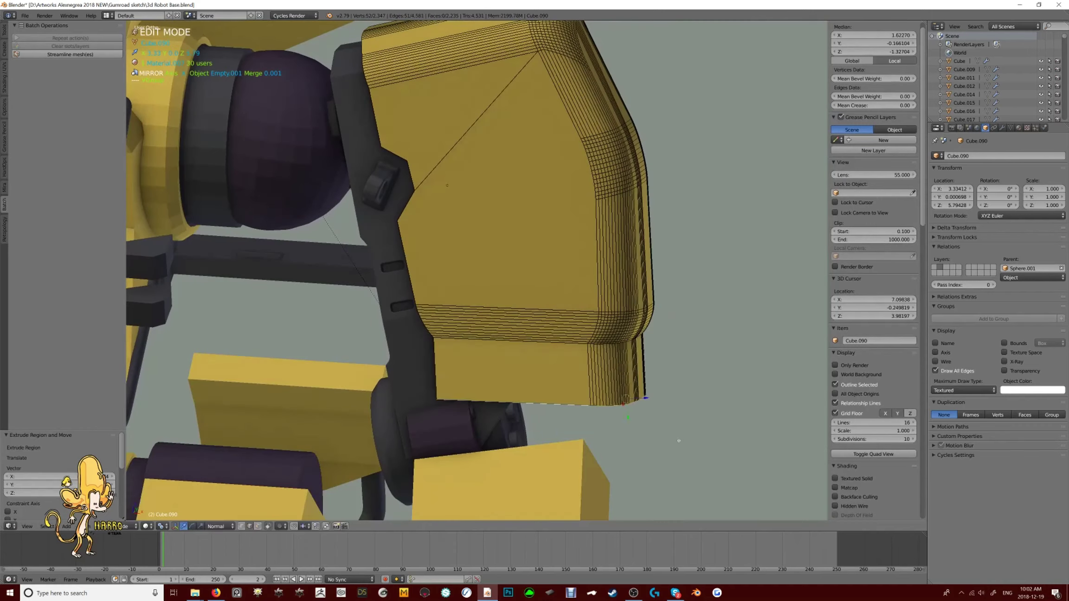
middle_click_drag(664, 431, 663, 403)
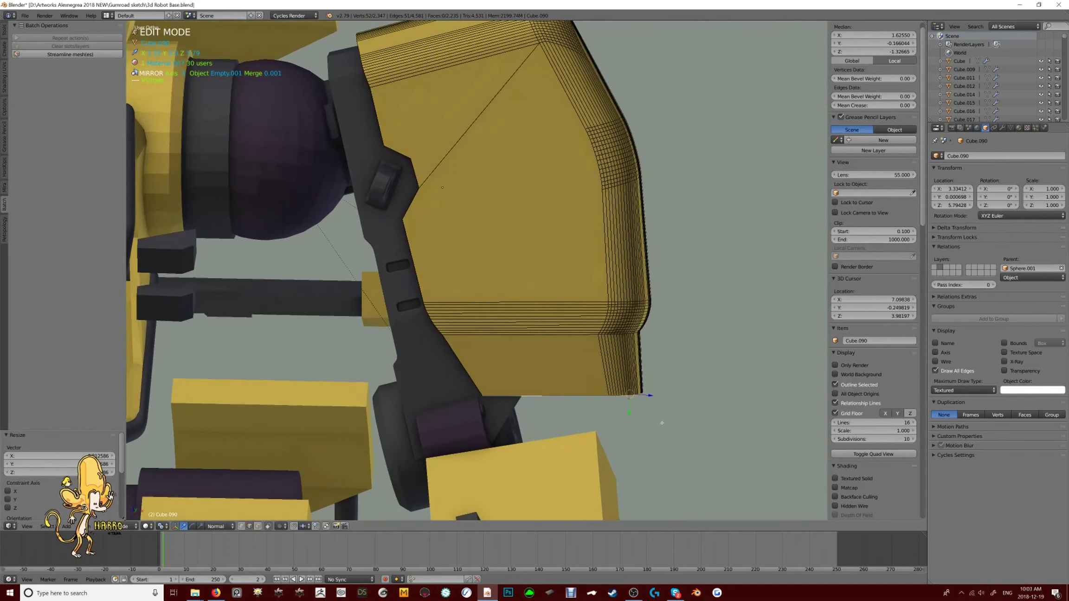
Move the armour skirt's end edges inward beneath the shell and vertex-slide the point at its lower inner corner
key("g")
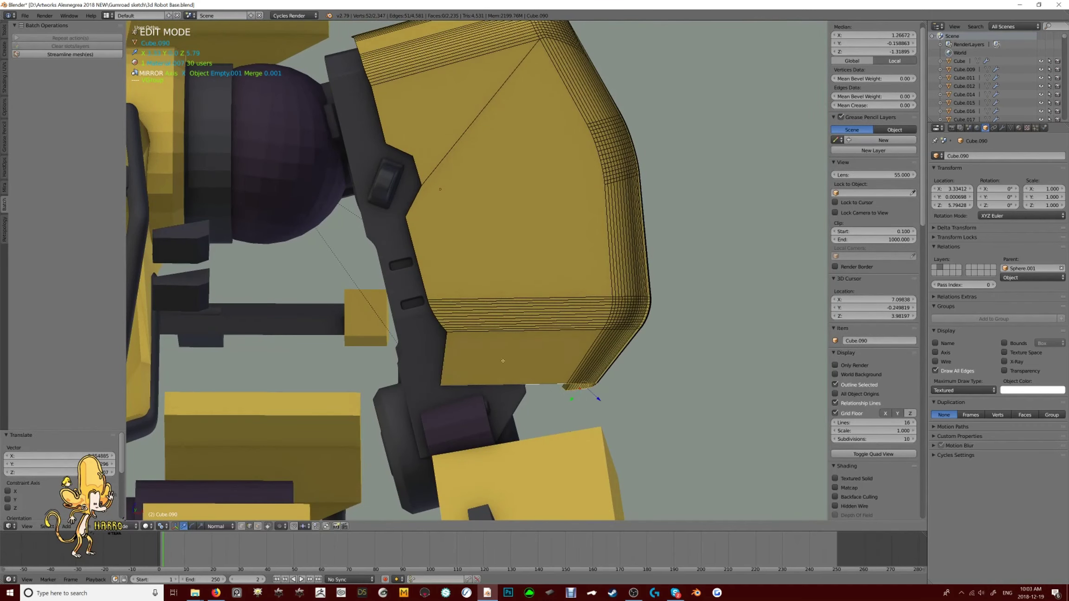
key("ctrl+Tab")
left_click(503, 361)
left_click(443, 385)
key("shift+v")
key("Tab")
key("Tab")
Give the upper-arm armour shell a Solidify thickness and adjust it to a thin plate with offset -1
middle_click_drag(507, 387, 531, 270)
key("Tab")
scroll(556, 304, "down", 4)
scroll(530, 271, "up", 5)
key("alt+s")
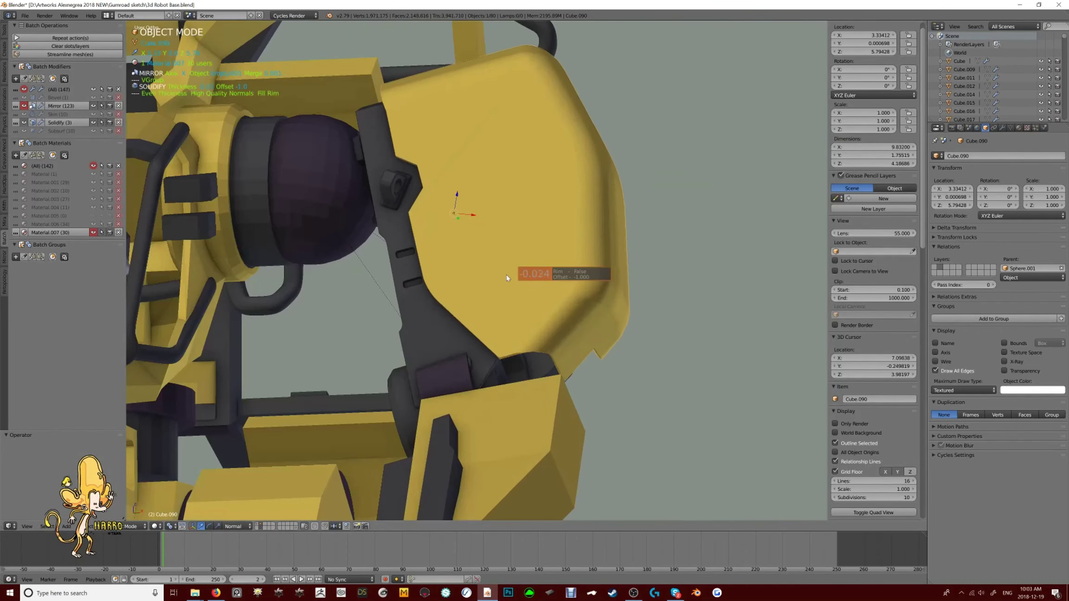
left_click(607, 321)
middle_click_drag(607, 322, 534, 281)
scroll(632, 344, "down", 3)
scroll(534, 301, "down", 3)
scroll(534, 242, "up", 6)
key("a")
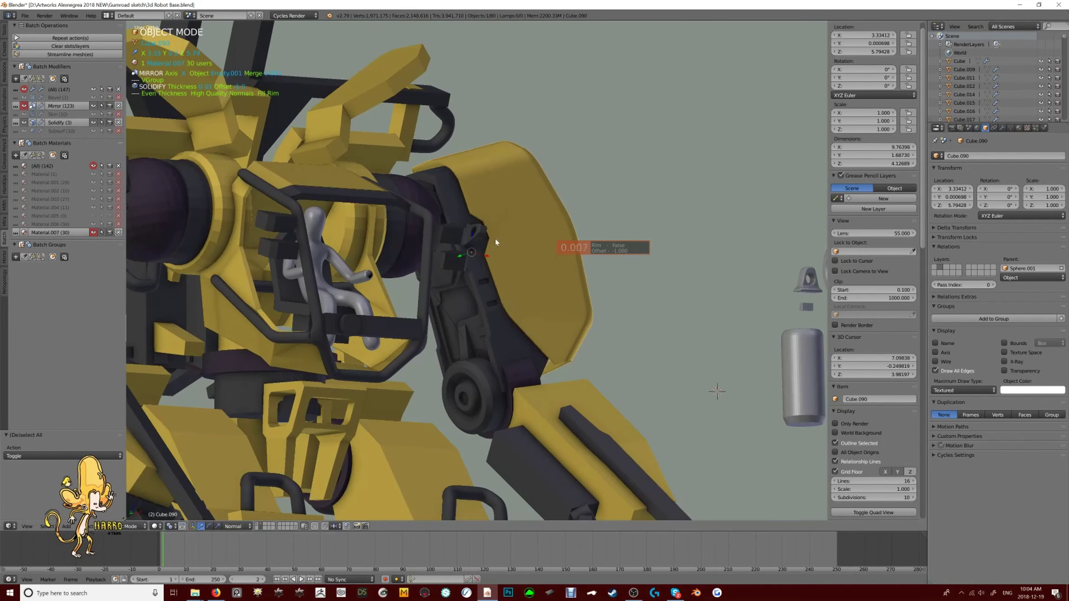
key("a")
Rotate the oval plate behind the upper-arm armour to fit the cut-out and extrude its face
scroll(518, 245, "down", 5)
middle_click_drag(506, 252, 490, 295)
scroll(388, 243, "up", 2)
right_click(580, 297)
key("r")
left_click(612, 307)
key("Tab")
key("e")
left_click(595, 306)
key("Tab")
Bevel the rim around the oval plate's outer face
scroll(515, 317, "down", 5)
scroll(573, 294, "up", 4)
scroll(474, 280, "down", 5)
scroll(491, 294, "up", 5)
key("Tab")
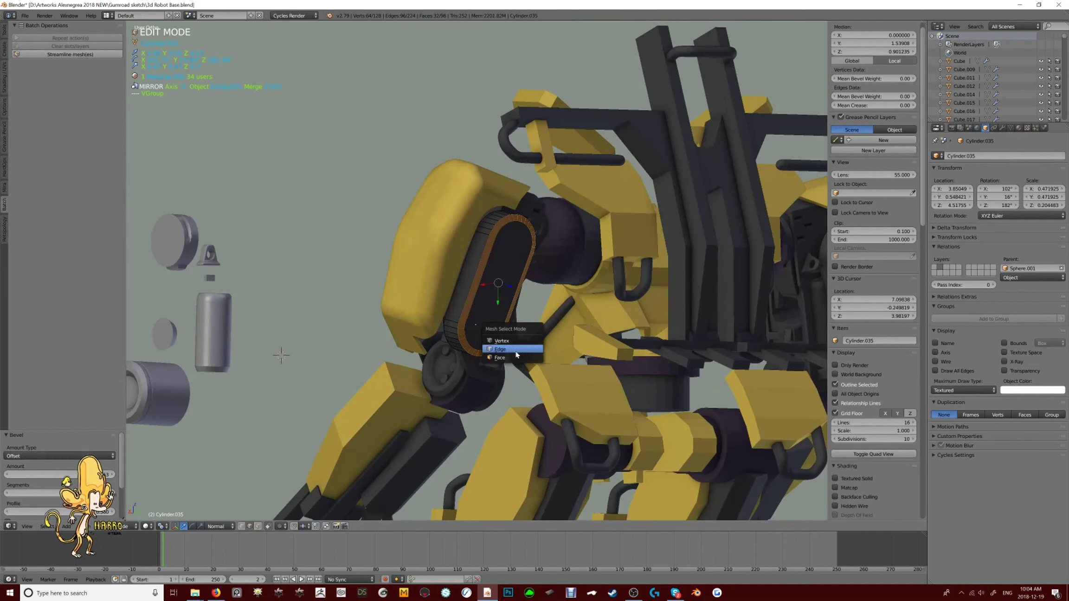
left_click(516, 357)
middle_click_drag(516, 357, 659, 284)
key("Tab")
scroll(528, 294, "down", 5)
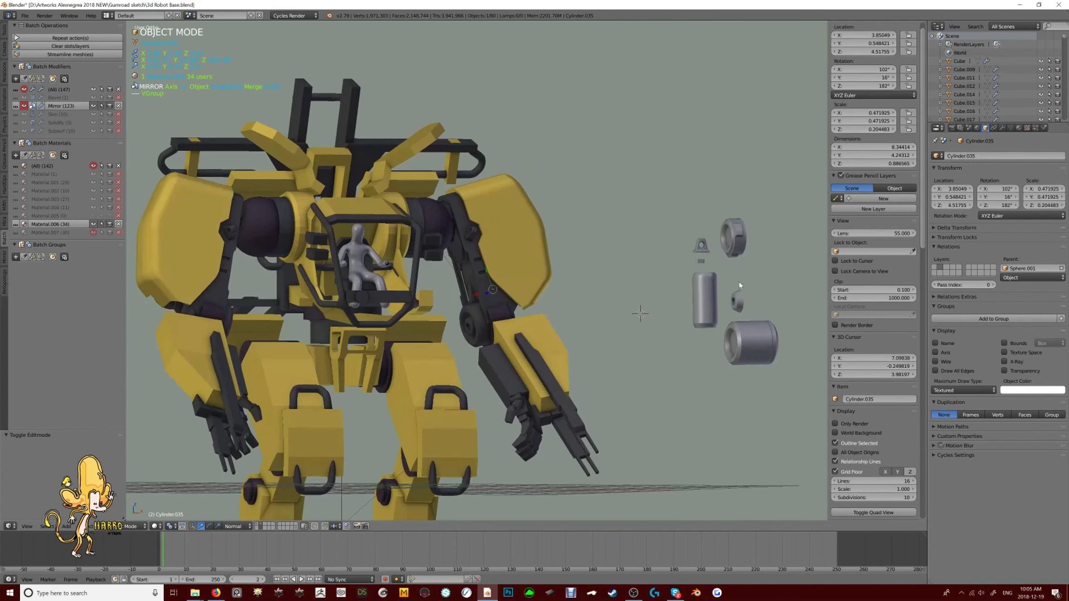
Place copies of the small bracket on the front face and the top rear of the upper-arm armour
key("KP_1")
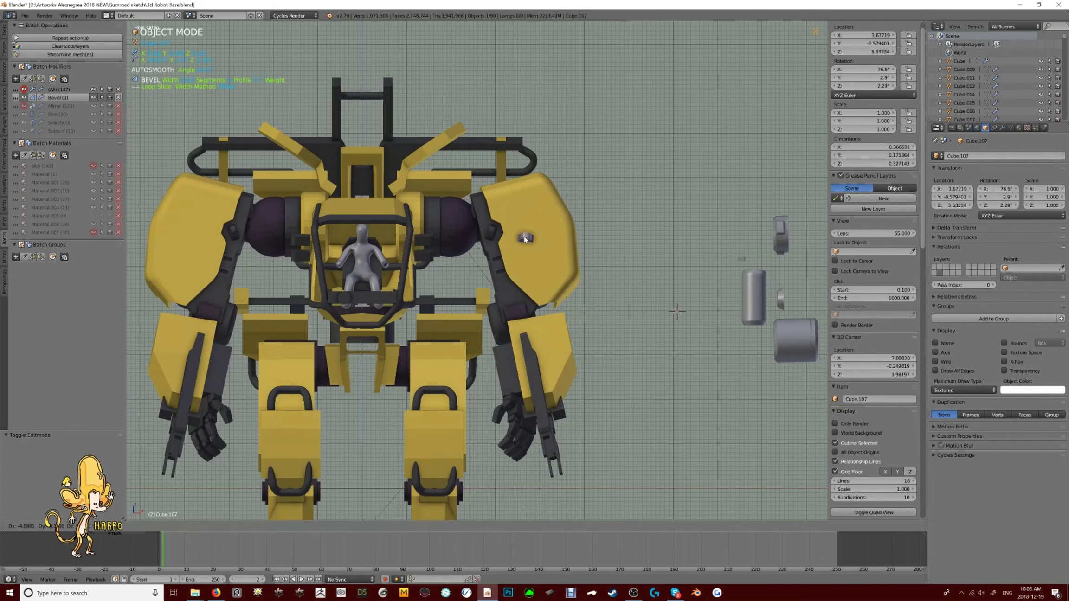
key("shift+d")
left_click(643, 308)
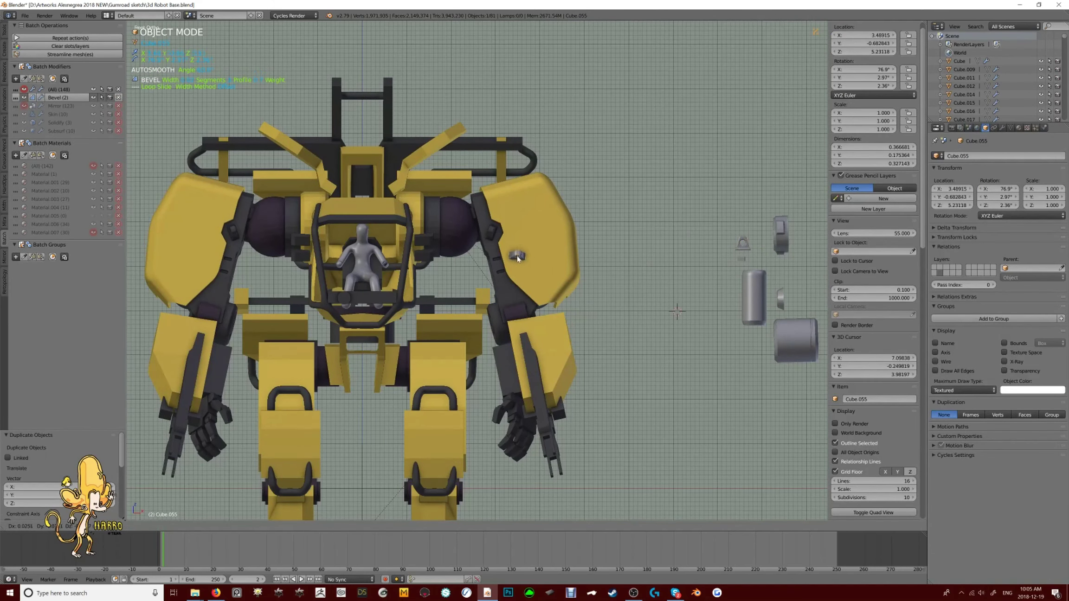
middle_click_drag(554, 249, 578, 262)
key("shift+d")
left_click(468, 228)
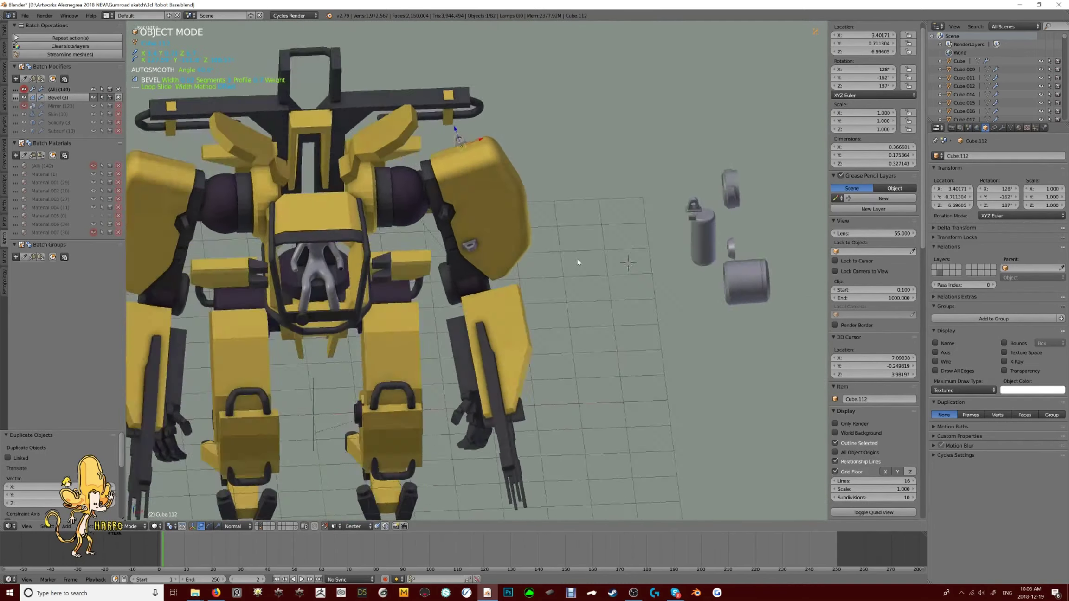
Try placing rotated copies of the small block across the front face of the upper-arm armour
scroll(452, 191, "up", 5)
left_click(464, 200)
key("r")
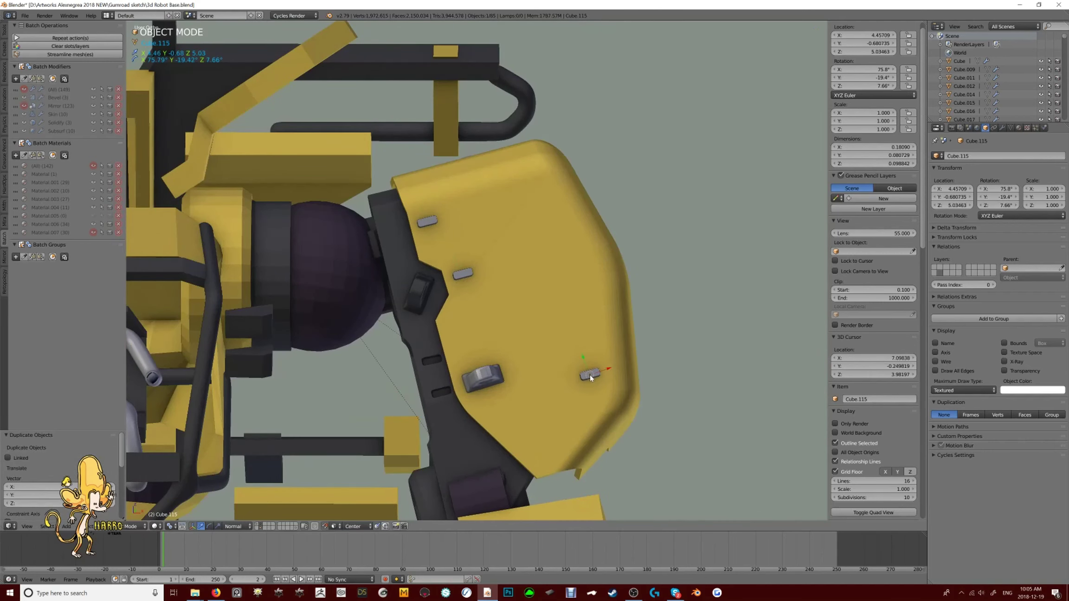
key("x")
scroll(437, 249, "down", 8)
middle_click_drag(647, 320, 443, 333)
scroll(462, 284, "up", 6)
scroll(580, 283, "down", 6)
scroll(444, 334, "up", 6)
Add a Mirror modifier to the armour's front bracket with Empty.001 as the mirror object
right_click(469, 323)
scroll(550, 321, "down", 5)
middle_click_drag(550, 321, 525, 285)
left_click(1002, 127)
left_click(998, 156)
left_click(903, 241)
left_click(958, 374)
key("a")
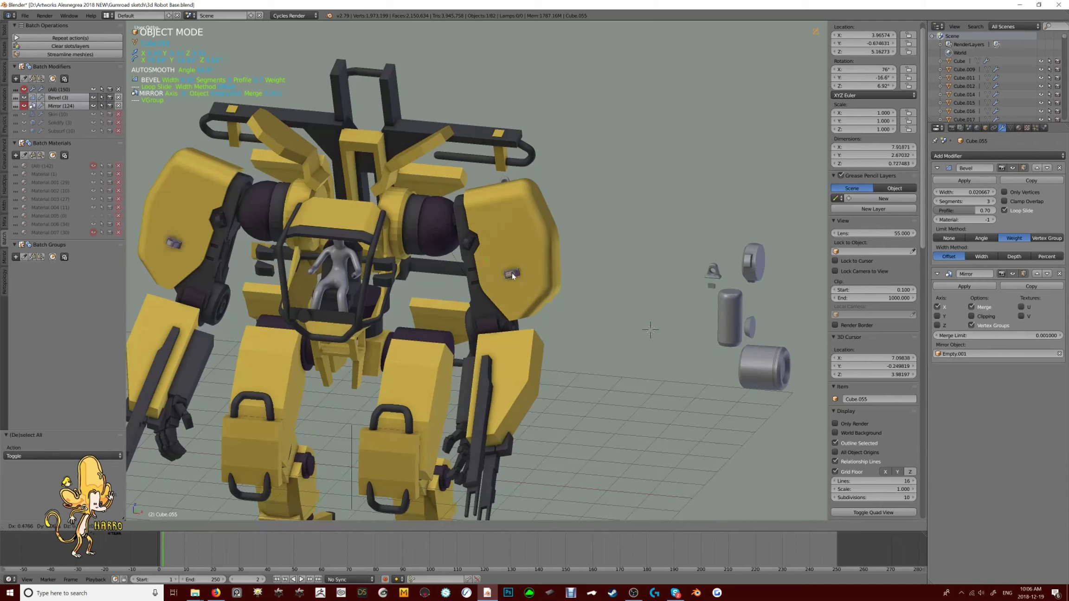
Link the forearm armour's yellow material to the mirrored front bracket
middle_click_drag(537, 346, 550, 297)
scroll(525, 325, "down", 4)
scroll(492, 297, "up", 4)
scroll(520, 279, "down", 3)
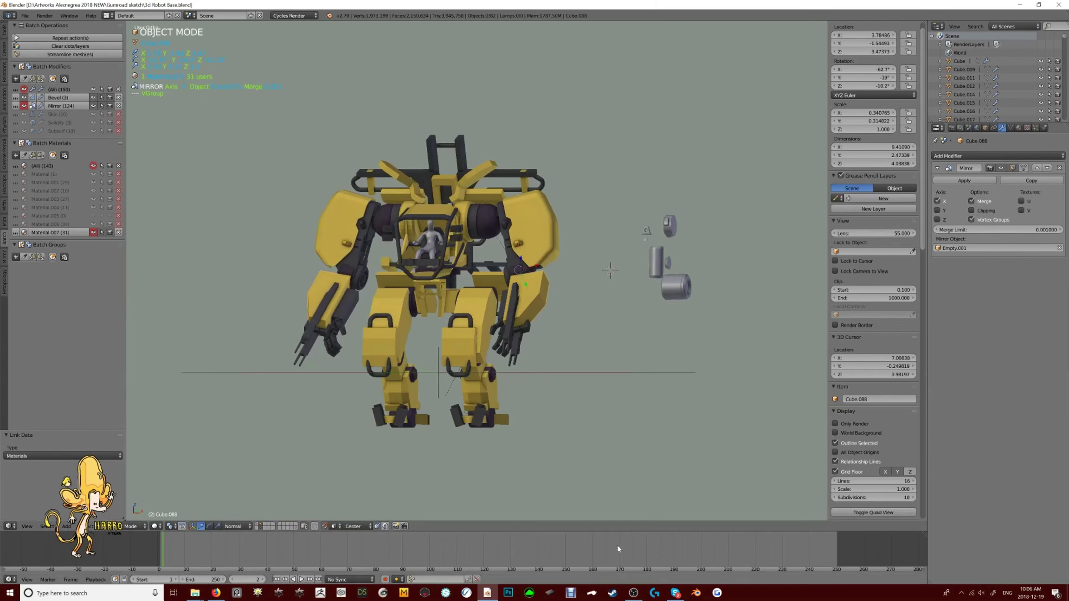
left_click(636, 594)
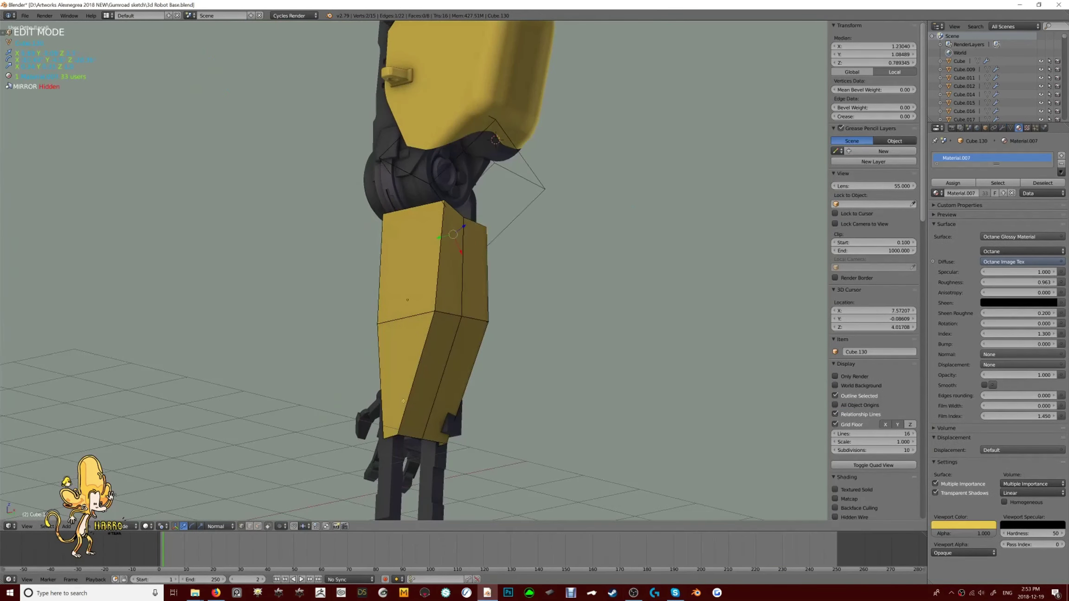
Bevel the lengthwise corner edges of the yellow forearm armour with one segment
right_click(434, 278, "alt")
key("ctrl+b")
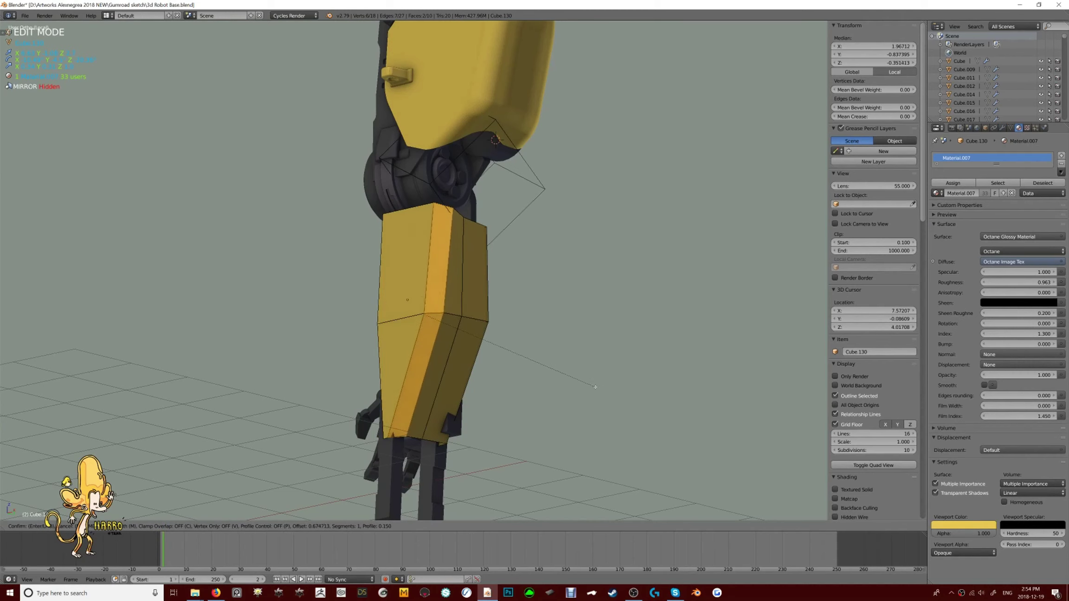
middle_click_drag(414, 273, 475, 510)
scroll(464, 315, "down", 2)
left_click(505, 296)
left_click_drag(476, 585, 491, 589)
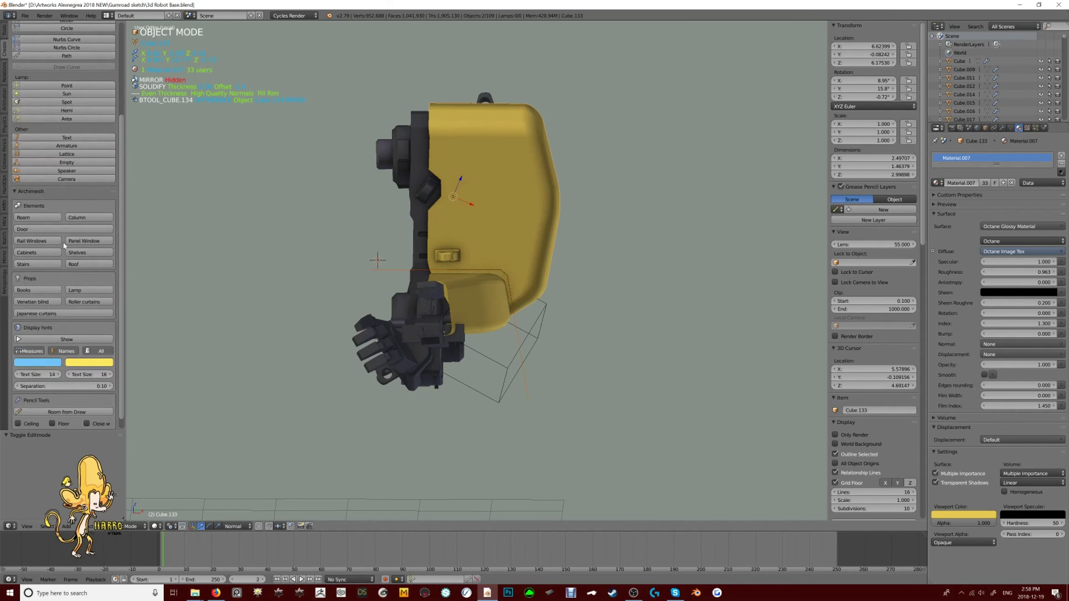
middle_click_drag(530, 235, 510, 244)
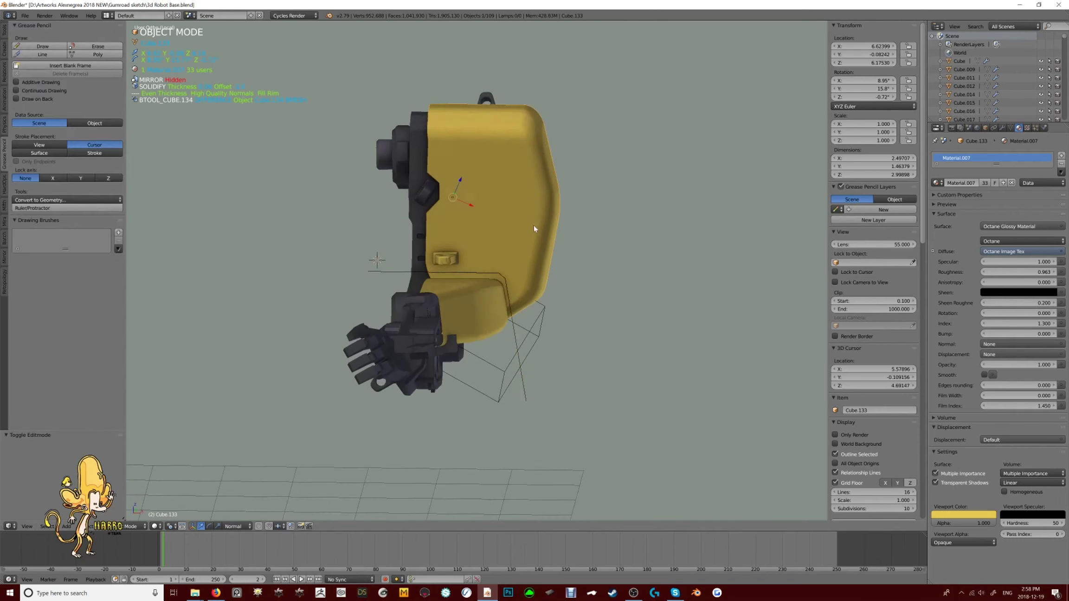
key("Tab")
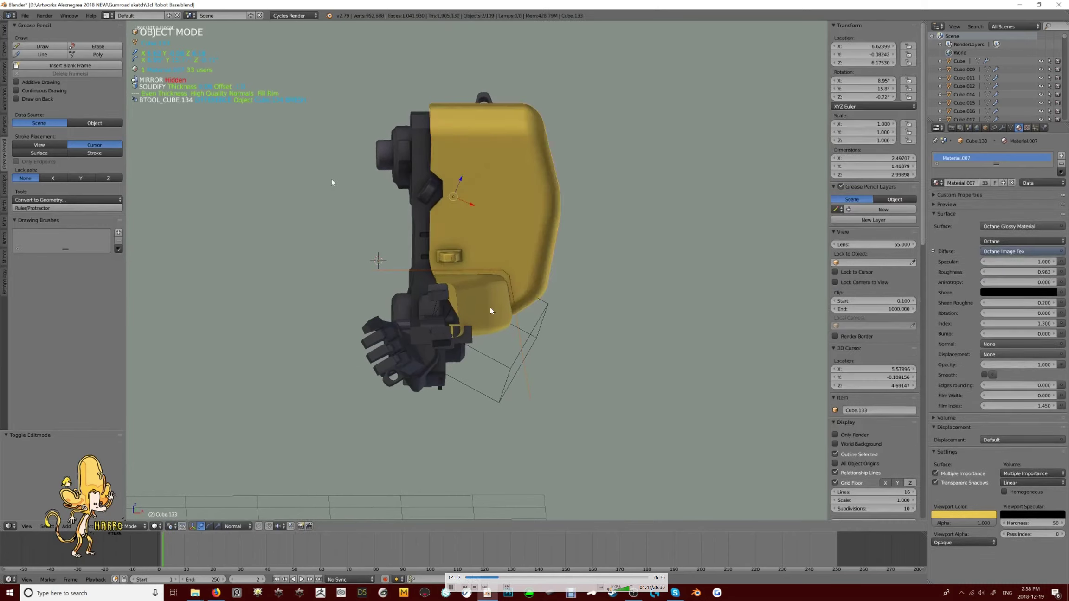
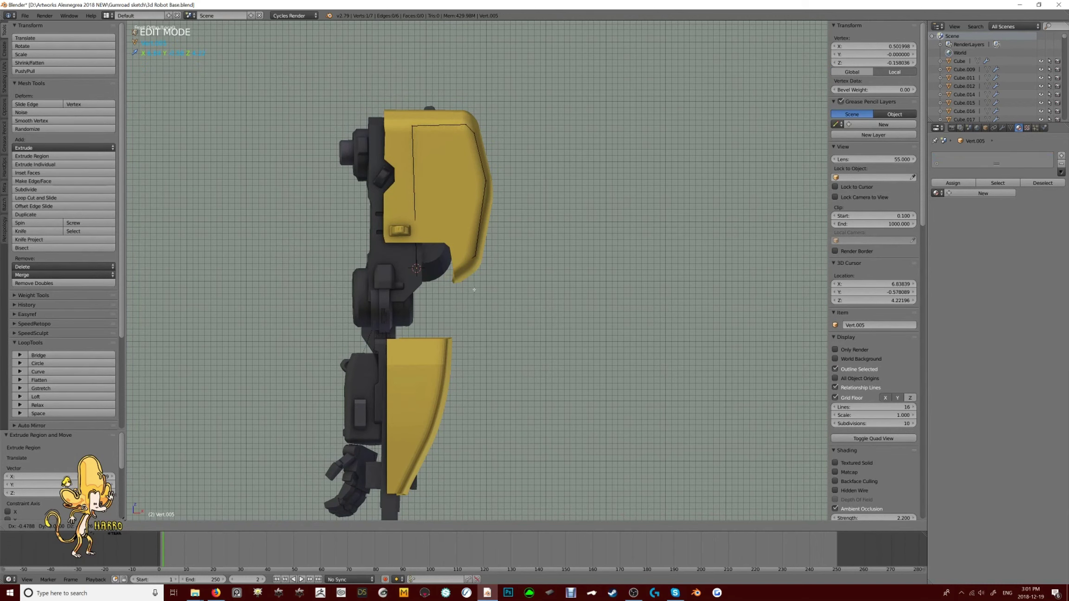
Extrude the outline traced over the upper-arm armour into a slab and tilt it to sit inside the shell
scroll(433, 281, "up", 6)
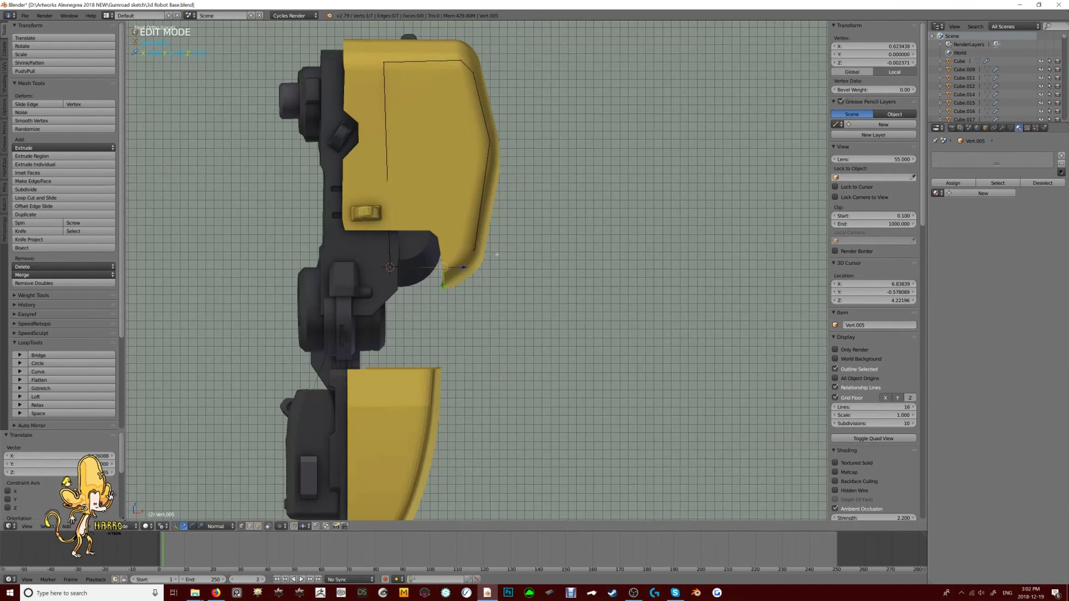
middle_click_drag(432, 241, 463, 235)
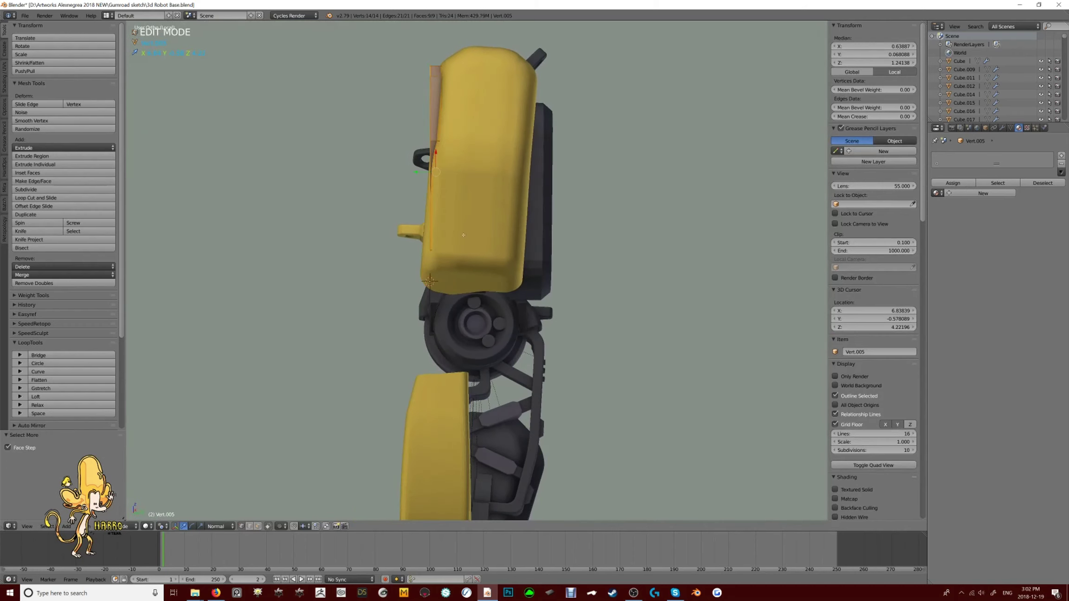
key("KP_3")
left_click(520, 213)
key("z")
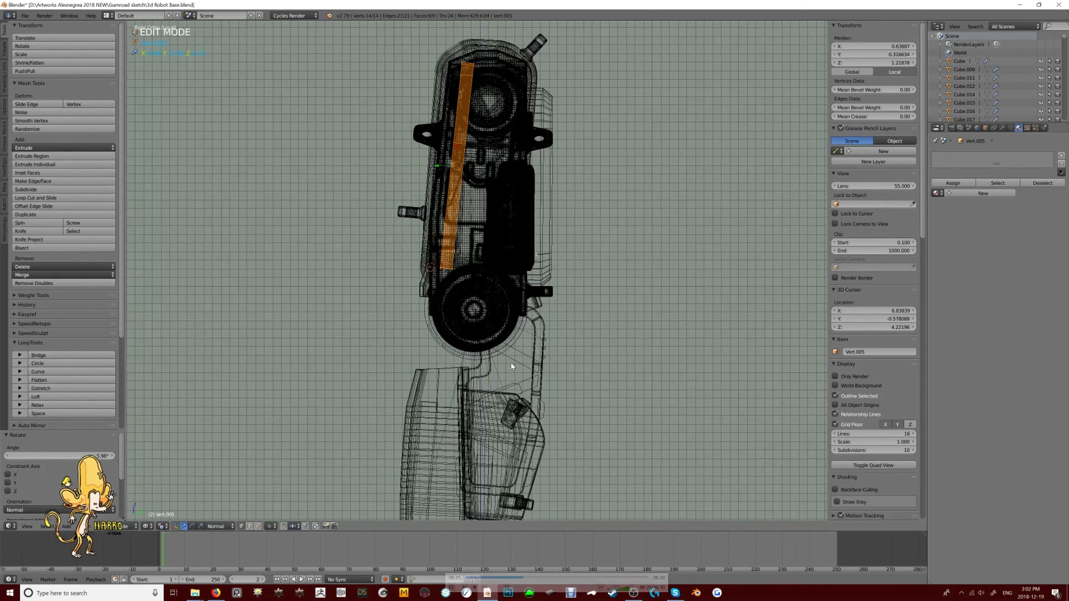
key("z")
Shift the slab slightly in front view to centre it within the armour shell
key("KP_4")
key("KP_4")
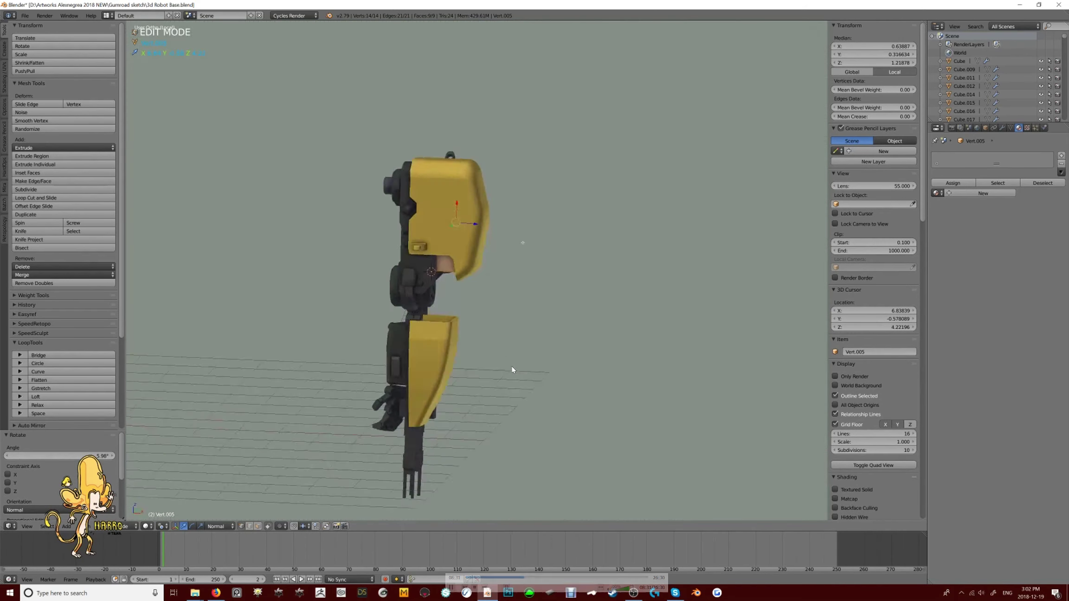
key("KP_6")
key("KP_6")
key("KP_4")
key("KP_1")
scroll(512, 370, "up", 4)
key("g")
key("Return")
key("KP_8")
key("KP_1")
key("KP_4")
key("KP_8")
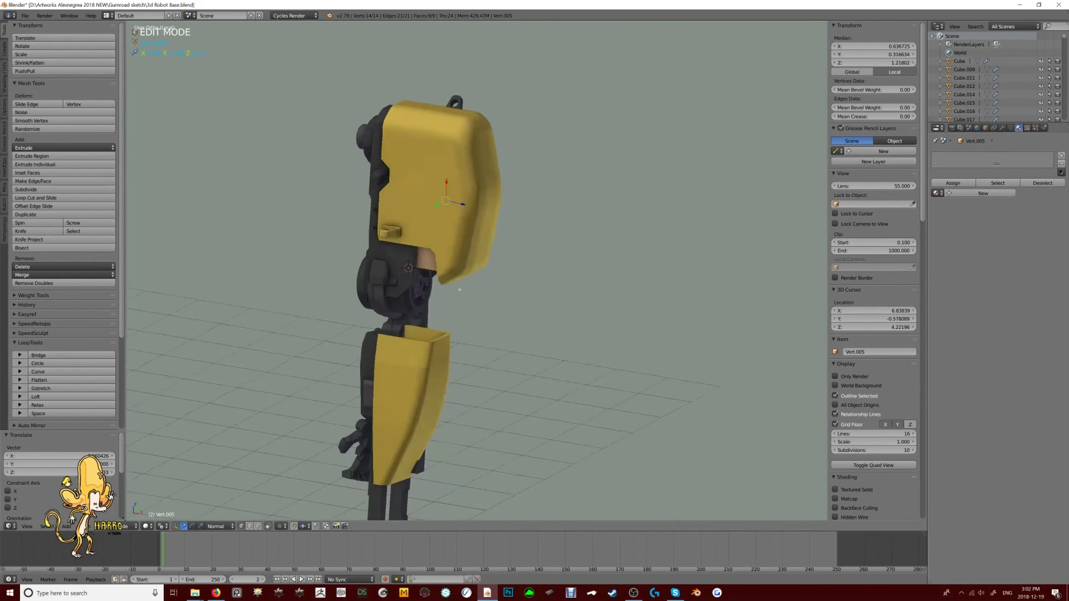
Move the slab's rear face backward to deepen it into a block filling the armour
scroll(490, 339, "up", 3)
key("3")
right_click(504, 269)
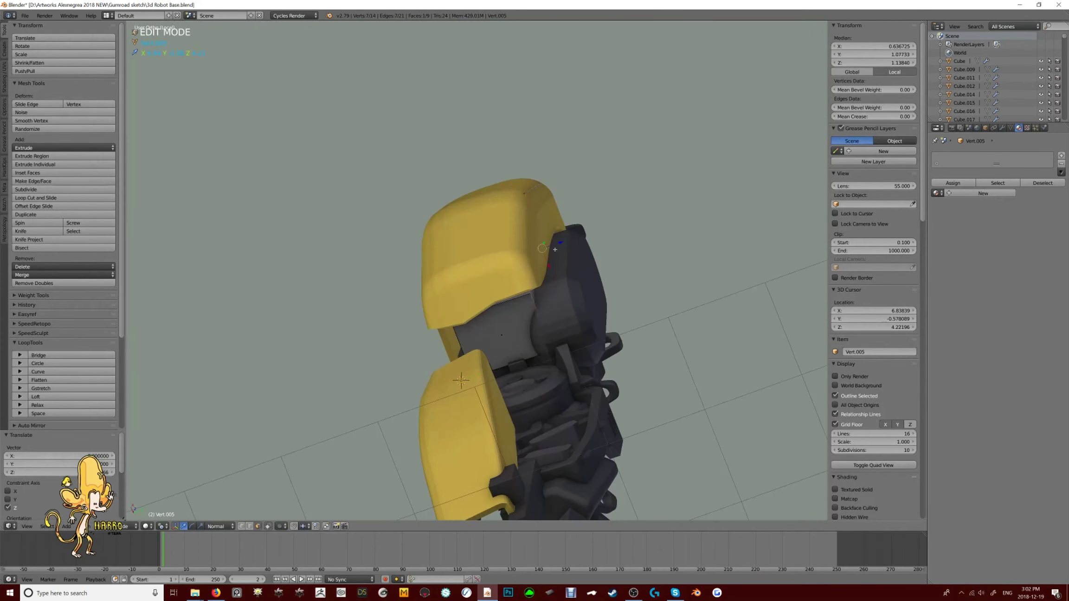
middle_click_drag(558, 241, 414, 353)
Rotate the whole inner block in side view to follow the arm's tilt
key("a")
key("KP_3")
key("z")
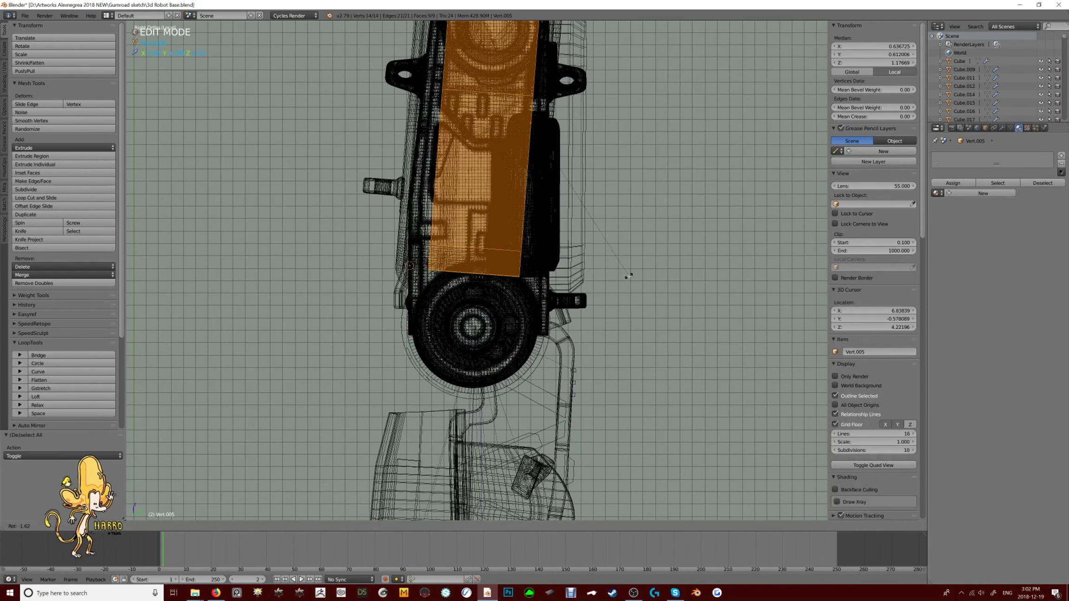
key("z")
mouse_move(624, 282)
middle_mouse_down()
mouse_move(385, 269)
mouse_move(509, 361)
middle_mouse_up()
key("ctrl+z")
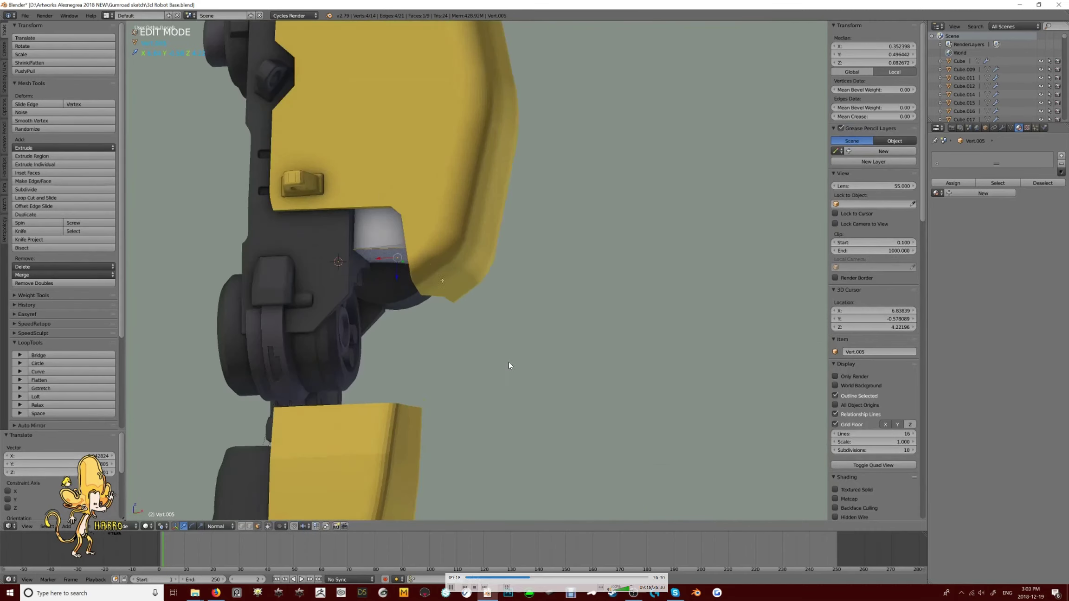
Isolate the inner block in local view and adjust the position of its lower end face
key("KP_Divide")
key("Tab")
scroll(257, 200, "up", 5)
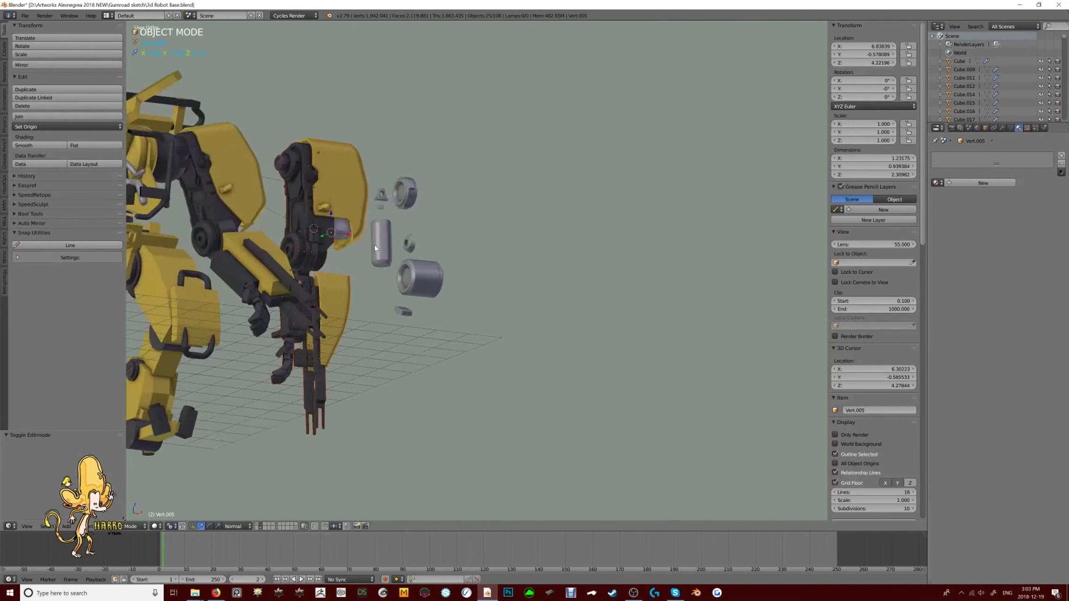
key("KP_Divide")
key("Tab")
key("KP_3")
key("Tab")
key("Tab")
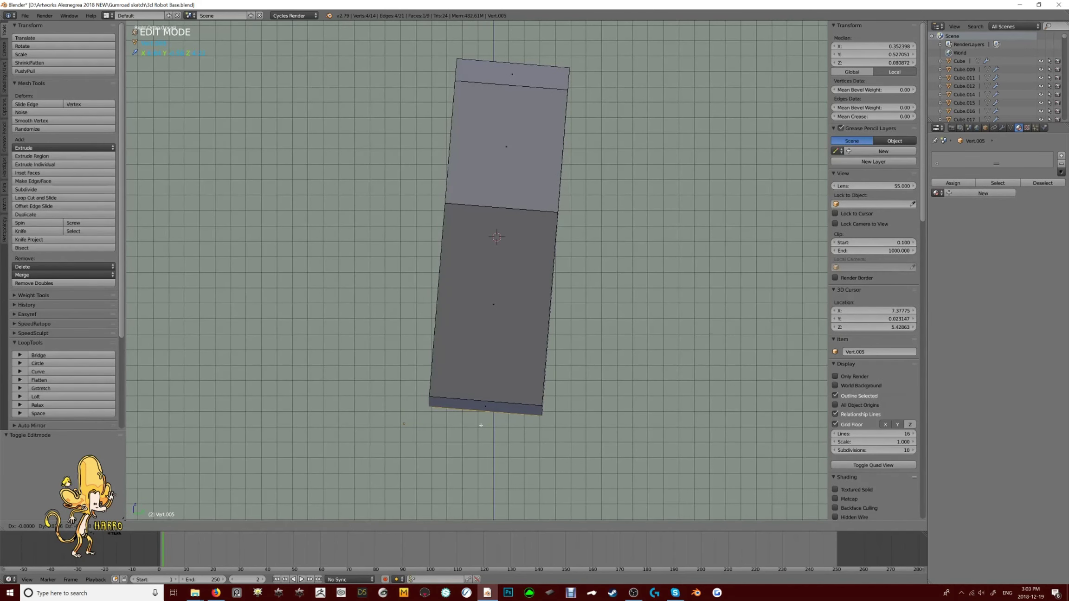
key("Tab")
key("KP_Divide")
Link the dark arm material to the inner block and give its edges a bevel
middle_click_drag(241, 278, 214, 274)
scroll(215, 275, "up", 4)
left_click(216, 275)
scroll(279, 292, "down", 3)
scroll(282, 294, "up", 3)
middle_click_drag(282, 294, 534, 356, "shift")
left_click(419, 325)
Sharpen the oval plate at the back of the detached arm with Hard Ops
scroll(534, 352, "up", 3)
right_click(404, 228, "alt")
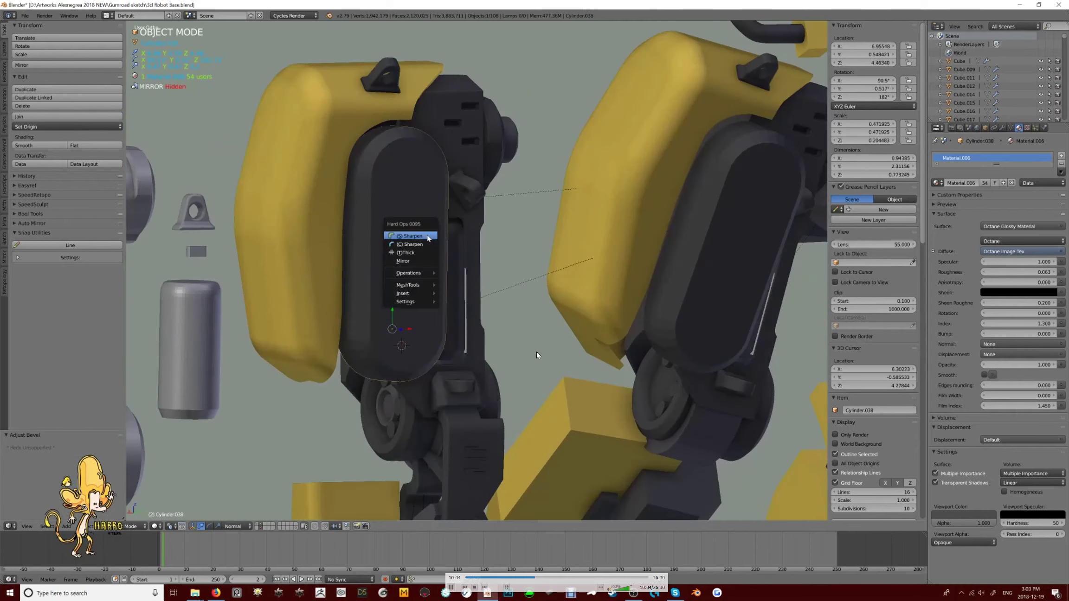
left_click(405, 239)
Move the dark inner block beneath the upper-arm armour along the Y axis
middle_click_drag(404, 239, 504, 253)
scroll(504, 253, "up", 2)
right_click(516, 225)
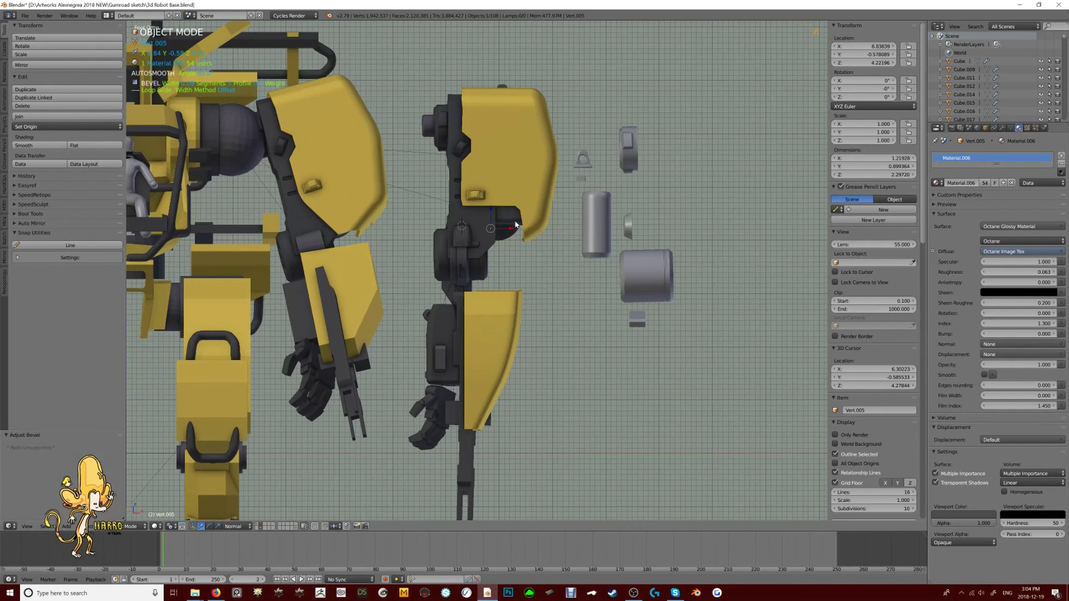
left_click(546, 411)
middle_click_drag(546, 411, 501, 274)
key("g")
key("y")
left_click(541, 366)
Try edge-sliding an edge on the long dark bar beside the forearm armour
scroll(406, 268, "up", 4)
right_click(379, 302)
key("Tab")
key("g")
key("g")
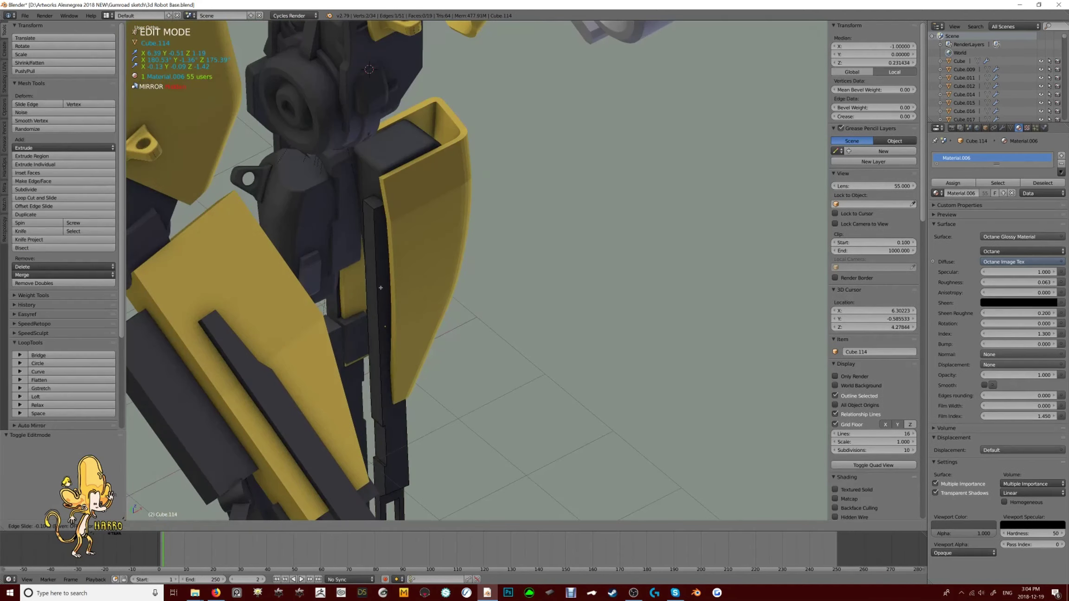
key("ctrl+z")
Bisect the long dark bar across the middle of the forearm and move the selected edges
key("a")
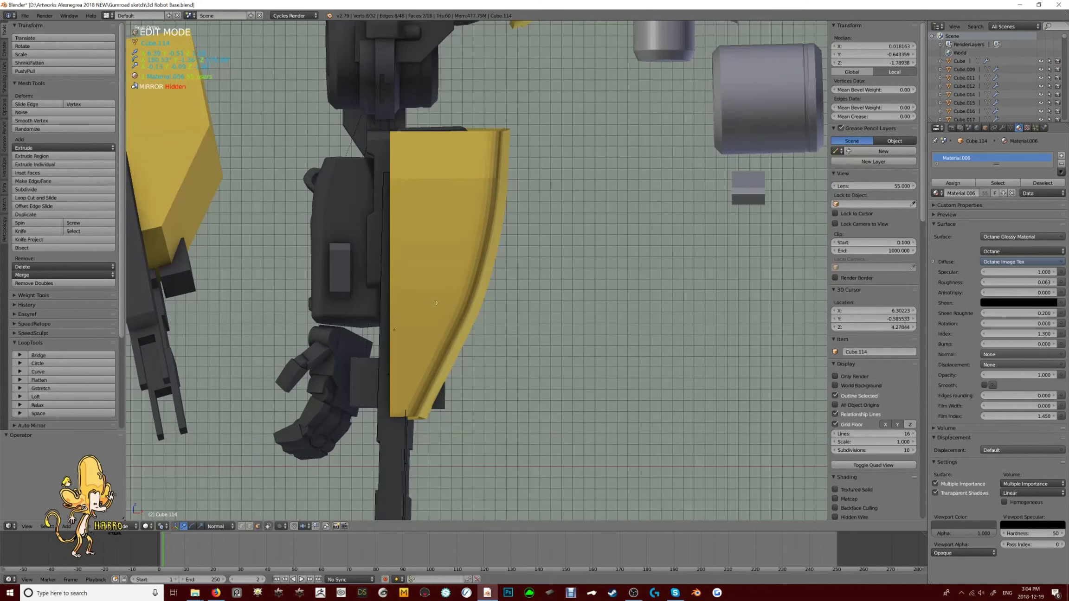
scroll(433, 300, "up", 2)
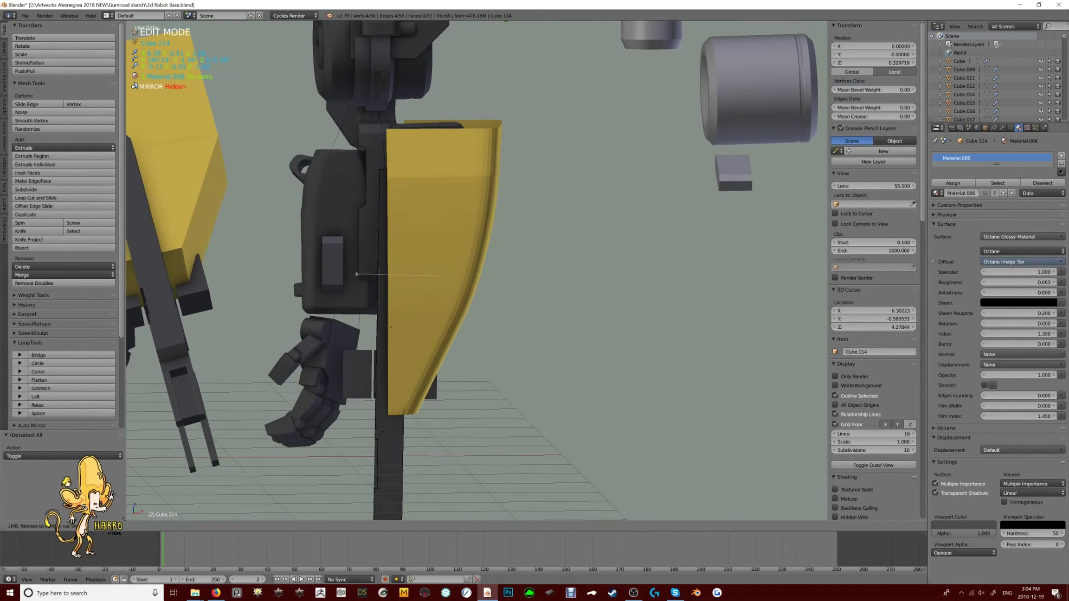
left_click_drag(357, 274, 356, 274)
middle_click_drag(357, 275, 407, 269)
right_click(407, 269, "shift")
key("g")
middle_click_drag(376, 203, 506, 444)
key("z")
key("z")
left_click_drag(396, 418, 566, 579)
left_click_drag(573, 583, 598, 579)
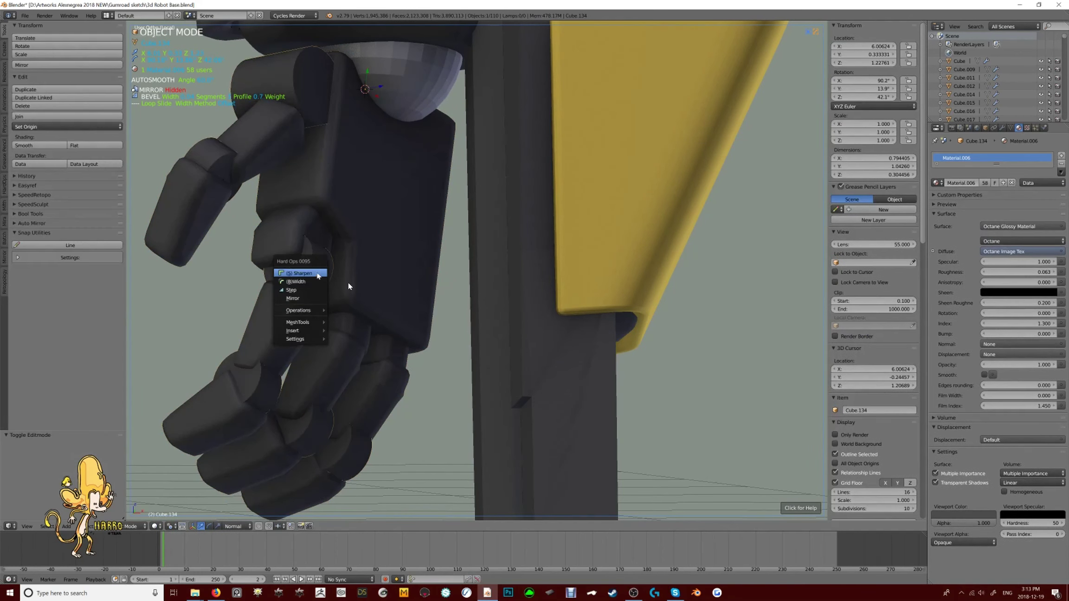
Sharpen the hand's palm block with Hard Ops and add a level 2 subdivision to the neighbouring wrist part
middle_click_drag(328, 289, 496, 441)
scroll(383, 196, "up", 2)
right_click(462, 230)
left_click(465, 252)
key("ctrl+2")
right_click(512, 272)
key("a")
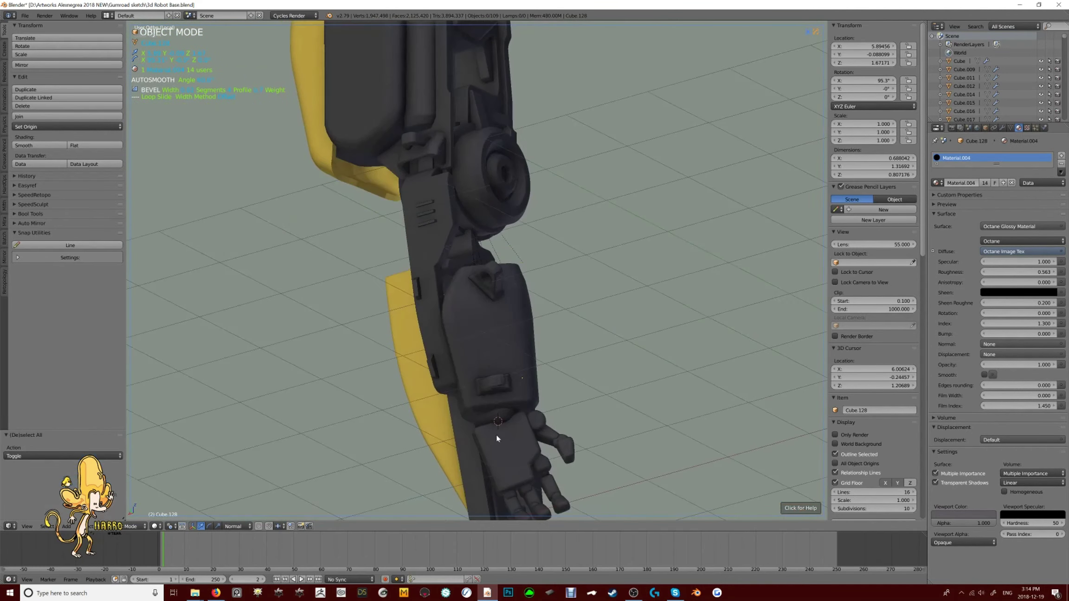
Undo the last two edits and parent the forearm part to the elbow cylinder with the Object option
key("ctrl+z")
key("ctrl+z")
middle_click_drag(622, 430, 654, 232)
scroll(580, 288, "up", 3)
right_click(603, 260)
right_click(654, 231, "shift")
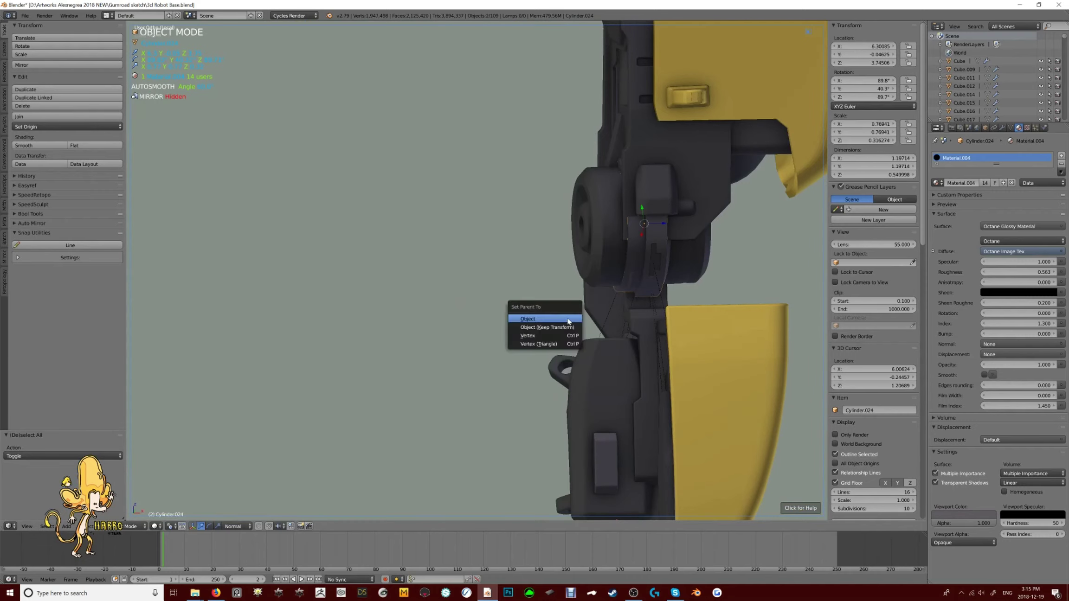
left_click(568, 322)
Rotate the elbow cylinder about 84 degrees in side view to bend the forearm
key("KP_3")
key("r")
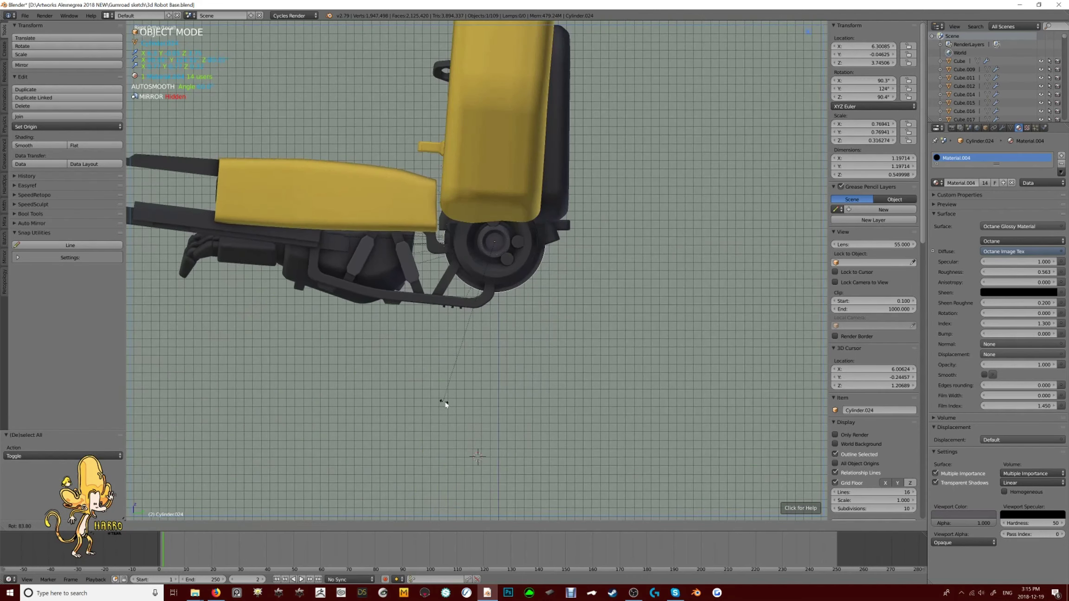
left_click(445, 404)
Cut into the mesh of the long dark bar beside the forearm armour with the Knife tool
scroll(444, 207, "down", 3)
middle_click_drag(444, 207, 422, 315)
scroll(523, 251, "up", 4)
right_click(529, 235)
key("Tab")
scroll(534, 228, "up", 2)
scroll(533, 227, "up", 3)
key("k")
left_click(532, 242)
key("Return")
Select two vertices on the lower edge of the long bar's elbow-side end in wireframe and move them slightly
right_click(399, 302)
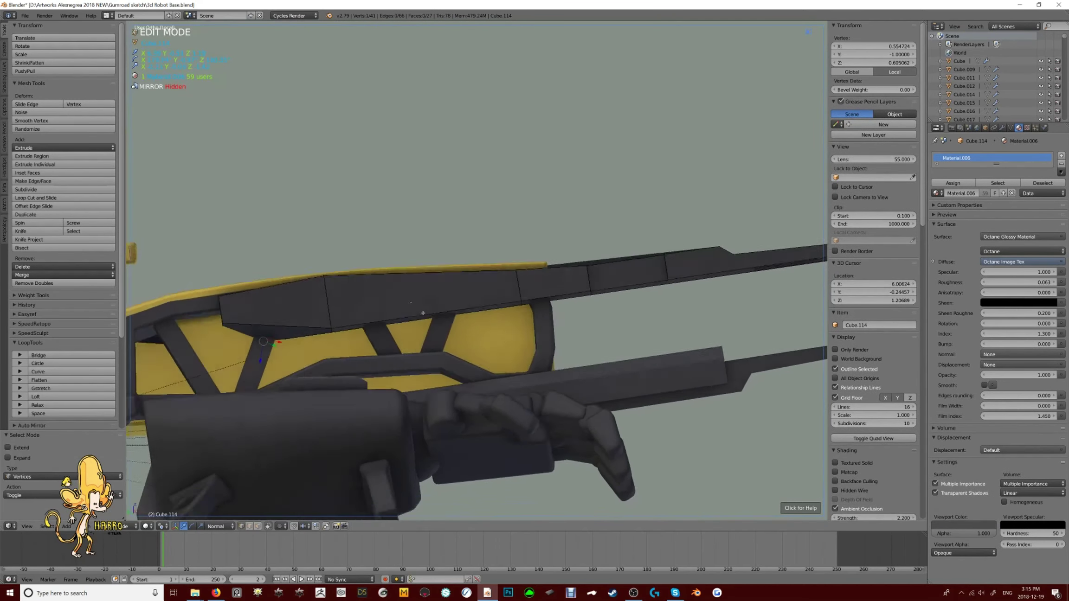
key("z")
right_click(290, 341, "shift")
key("g")
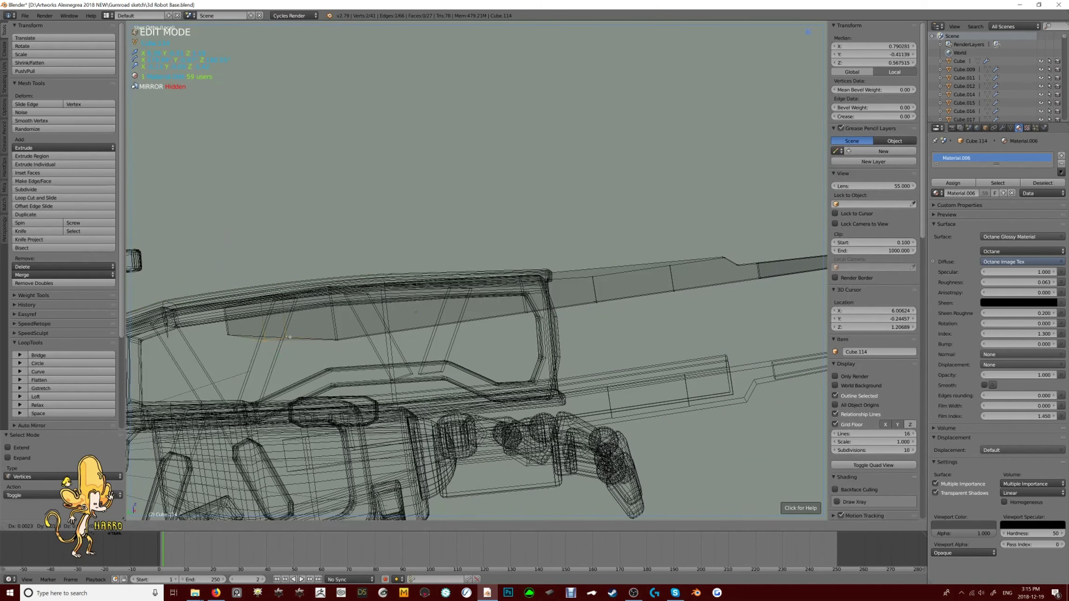
left_click(290, 337)
key("Tab")
key("z")
mouse_move(408, 341)
middle_mouse_down()
mouse_move(353, 317)
mouse_move(416, 327)
mouse_move(358, 314)
mouse_move(393, 283)
mouse_move(319, 308)
mouse_move(476, 289)
middle_mouse_up()
key("Tab")
scroll(358, 315, "up", 4)
key("a")
right_click(381, 297)
key("Tab")
scroll(394, 290, "down", 4)
middle_click_drag(593, 275, 464, 302)
scroll(464, 302, "up", 3)
Try to slide a vertex on the mesh of the yellow forearm armour
right_click(367, 316)
key("Tab")
scroll(367, 315, "up", 3)
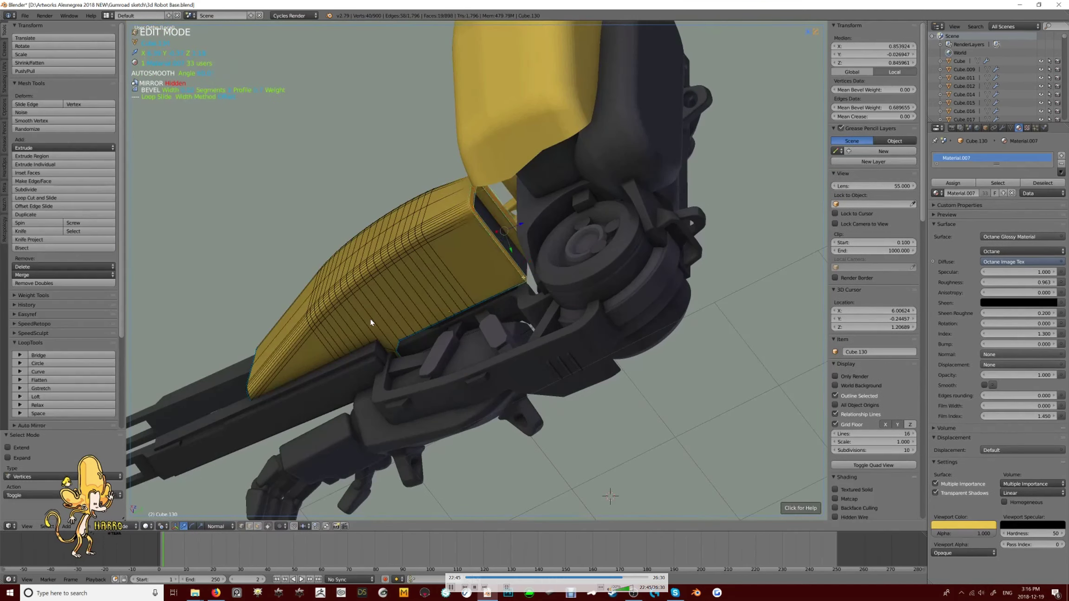
middle_click_drag(366, 315, 537, 262)
right_click(537, 262)
key("shift+v")
left_click_drag(625, 579, 632, 577)
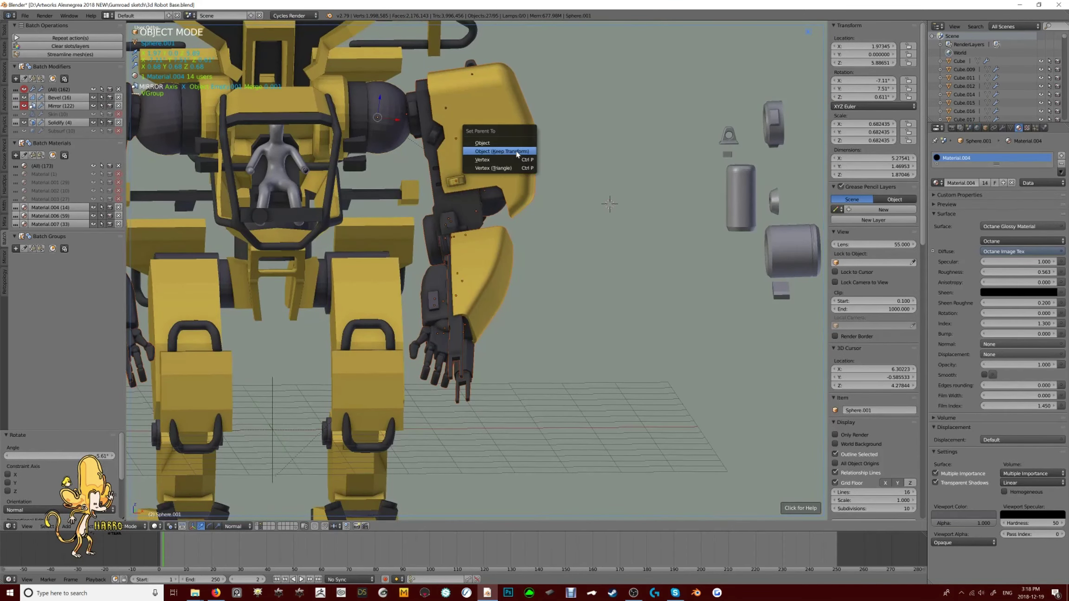
Parent the selected arm parts to the shoulder sphere with Object (Keep Transform)
left_click(517, 151)
middle_click_drag(517, 152, 568, 207)
key("KP_1")
key("a")
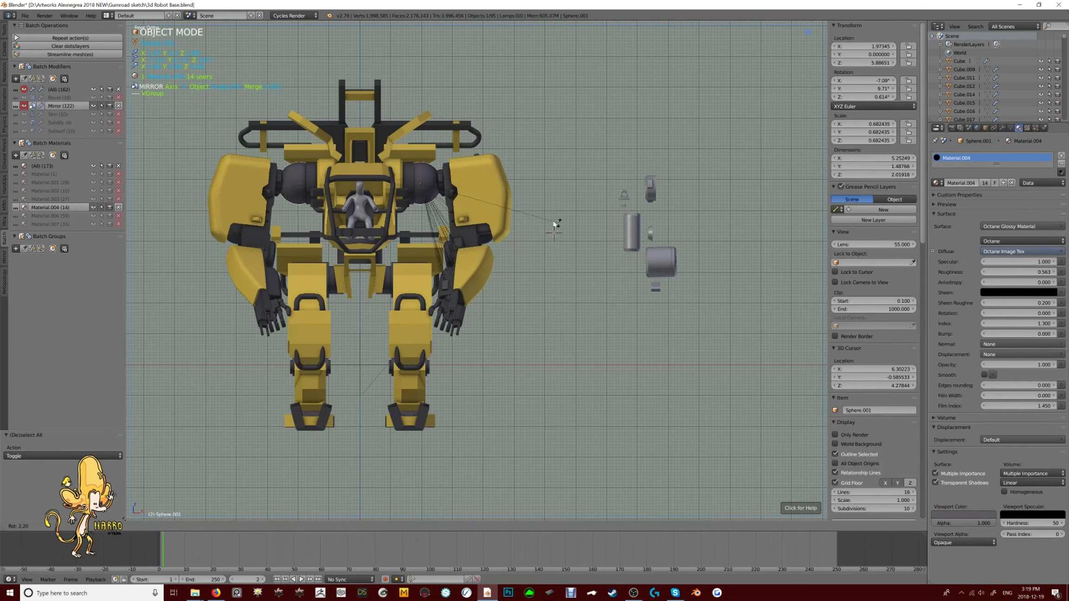
middle_click_drag(554, 224, 522, 180)
scroll(544, 234, "up", 4)
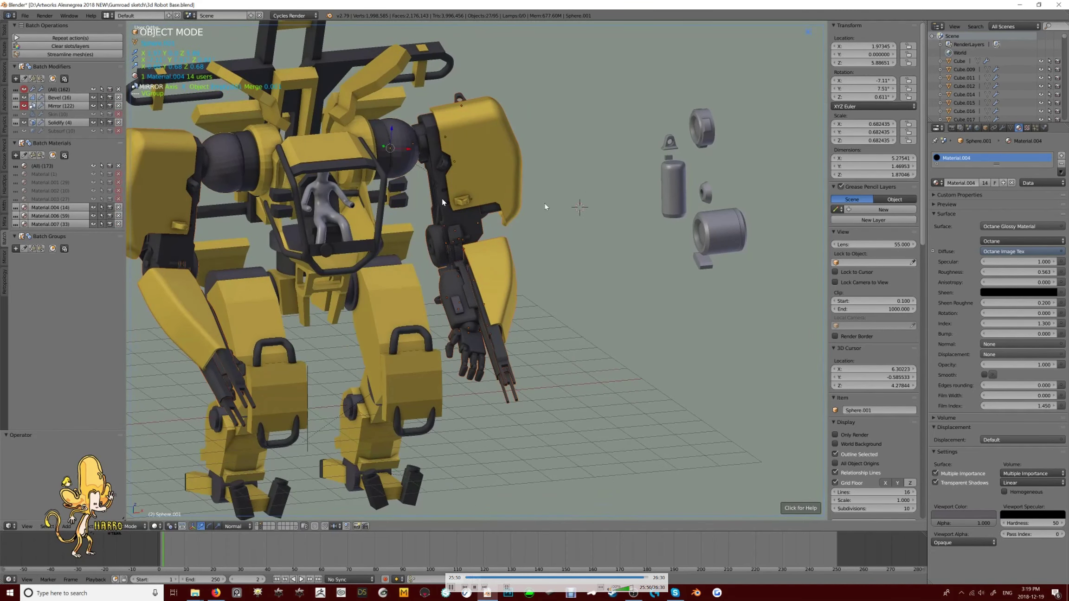
middle_click_drag(436, 178, 411, 227)
key("a")
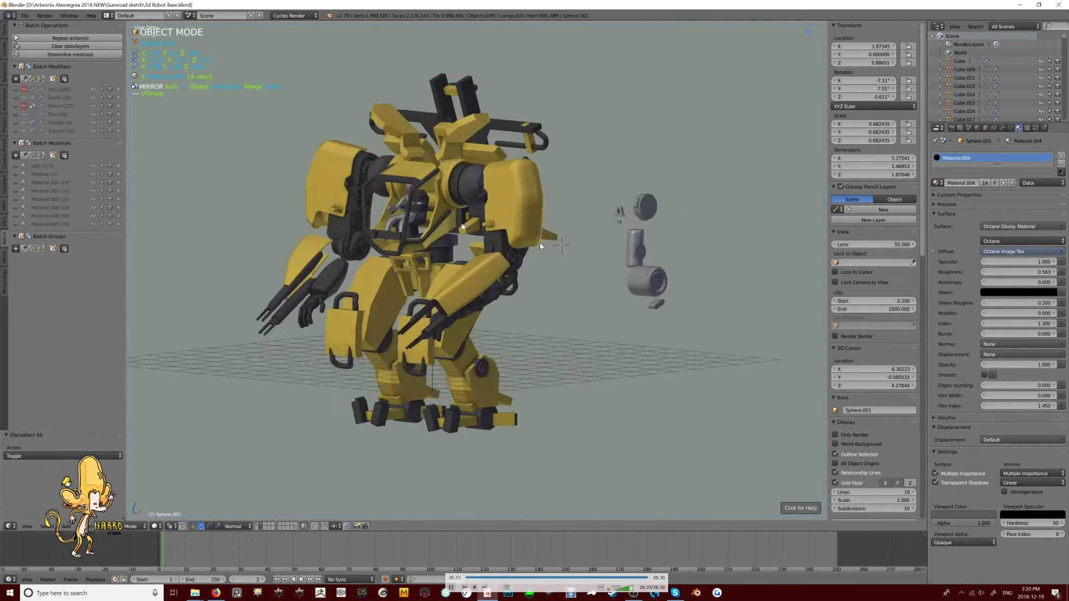
Delete the unneeded leftover objects from the robot scene
left_click(637, 594)
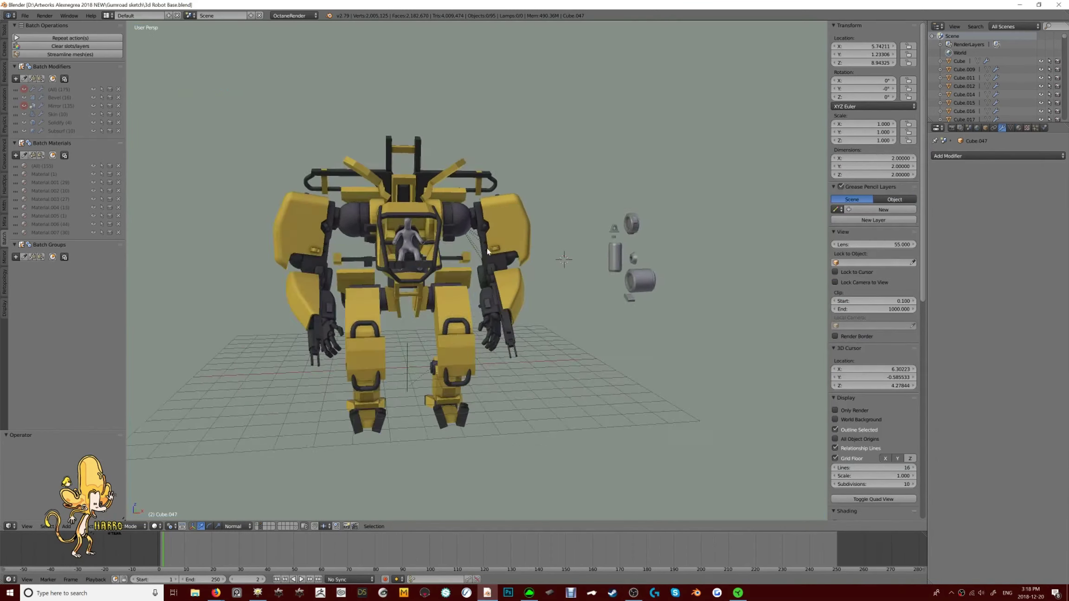
middle_click_drag(557, 302, 499, 302)
key("Delete")
key("Delete")
middle_click_drag(408, 325, 428, 333)
key("Delete")
key("Delete")
Place the 3D cursor on the back of the shoulder sphere and add a SpeedSculpt skin object there
left_click(4, 39)
right_click(488, 192)
scroll(557, 297, "up", 3)
scroll(524, 152, "up", 3)
left_click(526, 148)
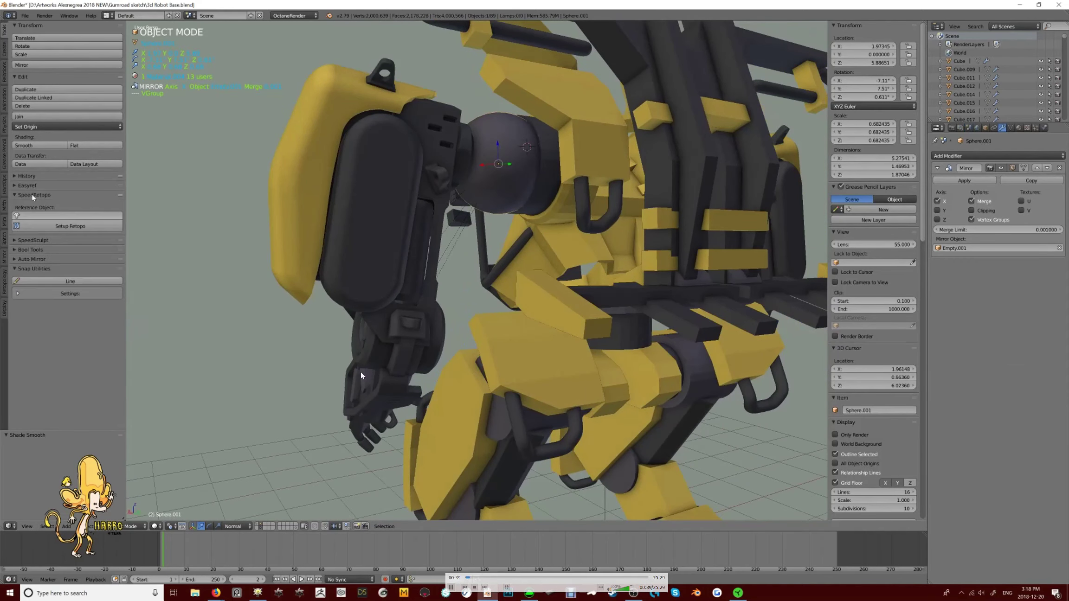
left_click(17, 274)
left_click(62, 331)
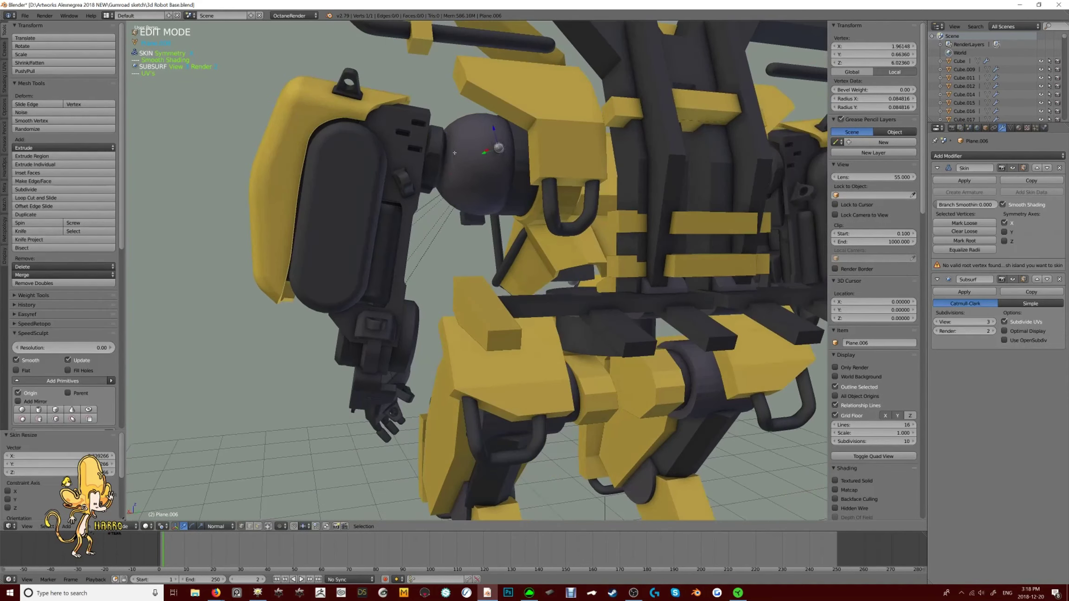
Extrude the skin tube from the shoulder down the back of the arm to the forearm
left_click(375, 348, "ctrl")
middle_click_drag(374, 348, 350, 283)
middle_click_drag(378, 344, 623, 317)
key("Escape")
key("e")
left_click(366, 389)
Rotate the cable's end and move its points with proportional editing so it bends around the elbow
key("r")
left_click(380, 387)
left_click(372, 325)
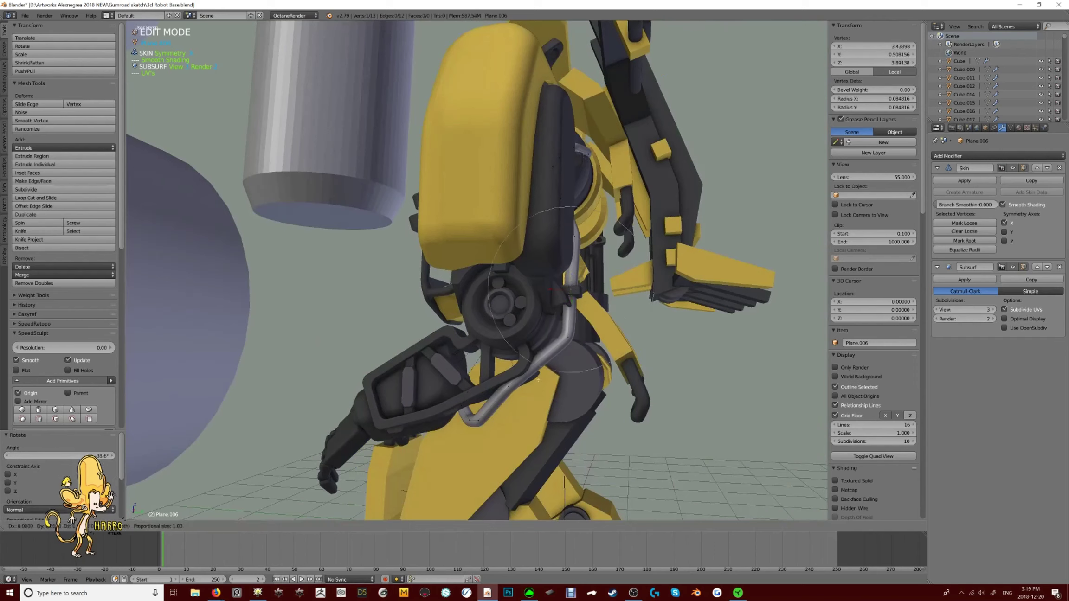
left_click(516, 413)
middle_click_drag(516, 413, 533, 371)
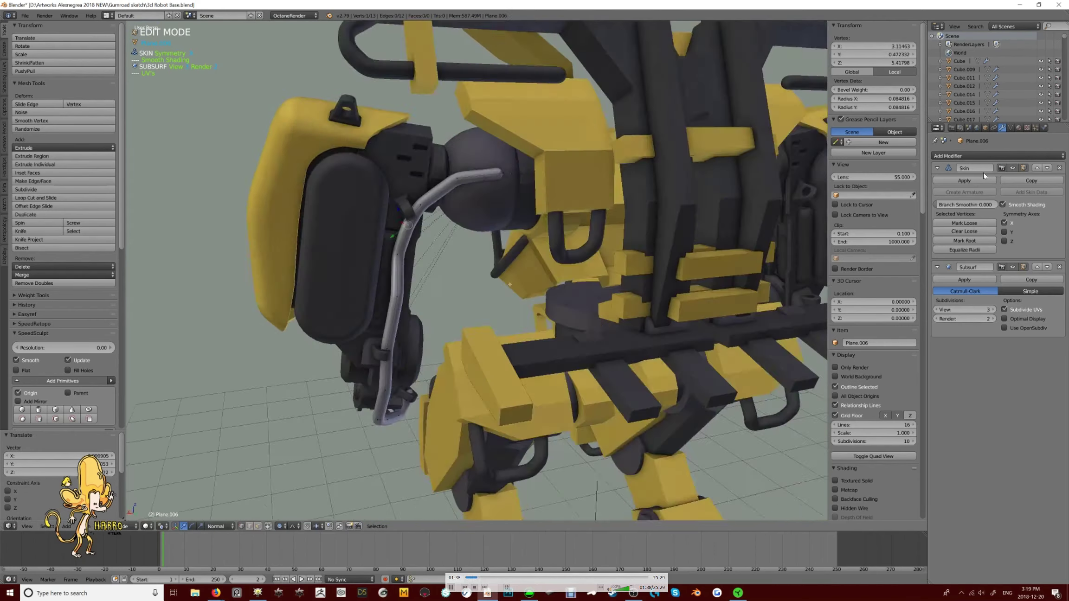
Extrude a second skin cable running from the upper-arm tank to the back of the torso
middle_click_drag(511, 278, 571, 176)
key("e")
left_click(703, 308)
middle_click_drag(704, 307, 704, 307)
key("e")
left_click(457, 139)
middle_click_drag(456, 139, 522, 241)
key("e")
left_click(547, 240)
key("e")
left_click(440, 203)
Move the second cable's points into a hanging curve and enlarge the whole cable's skin radius
key("g")
left_click(449, 258)
key("g")
left_click(449, 261)
key("ctrl+l")
key("ctrl+a")
left_click(465, 246)
Bevel the cables' vertices to smooth the bends and distribute all vertices evenly with LoopTools Space
key("a")
key("ctrl+b")
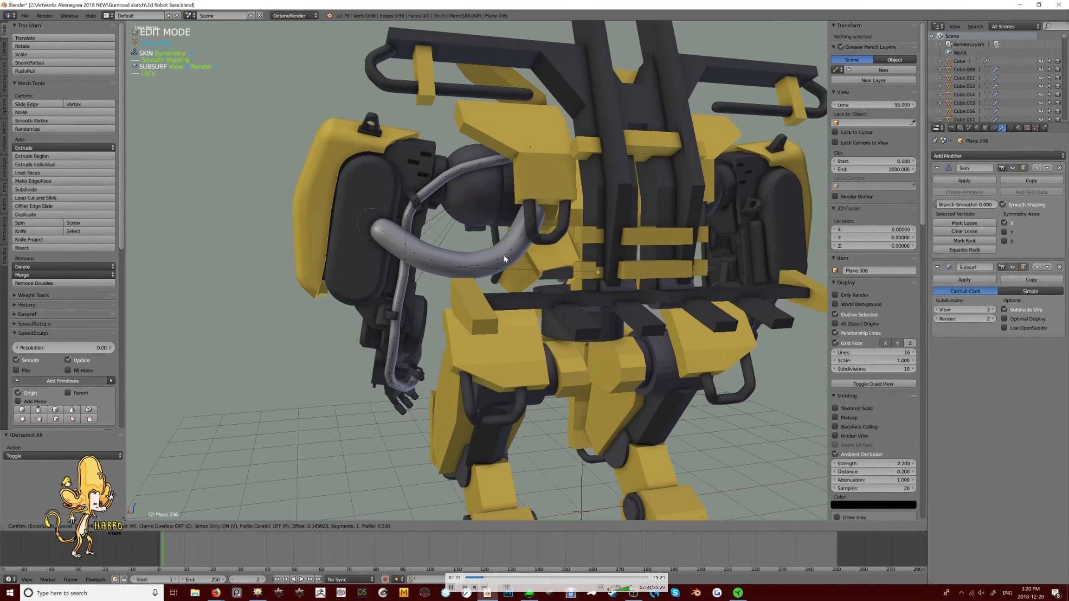
left_click(507, 256)
key("a")
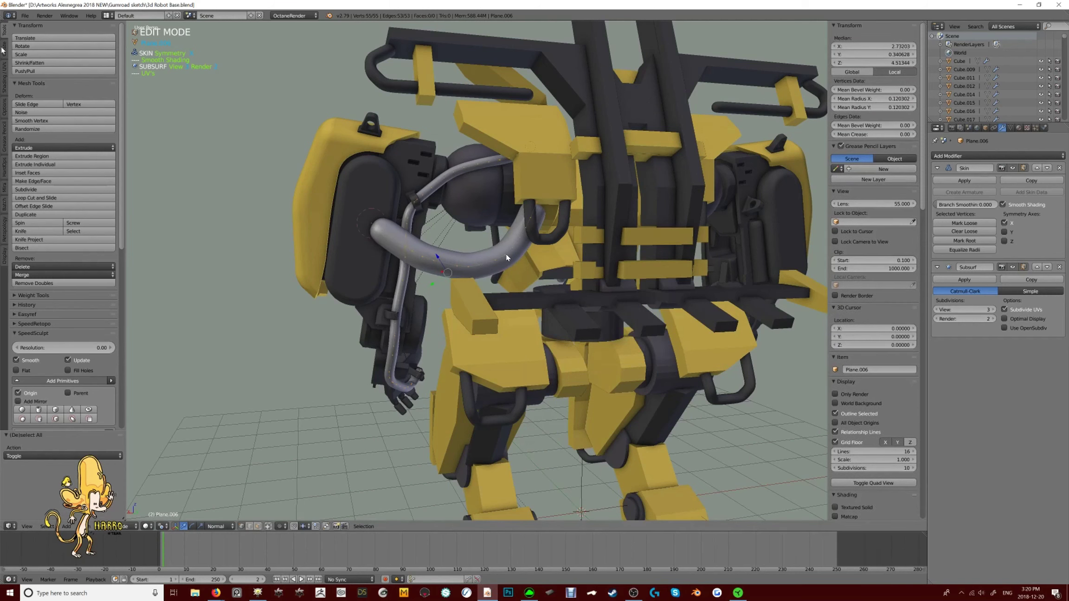
scroll(58, 245, "down", 10)
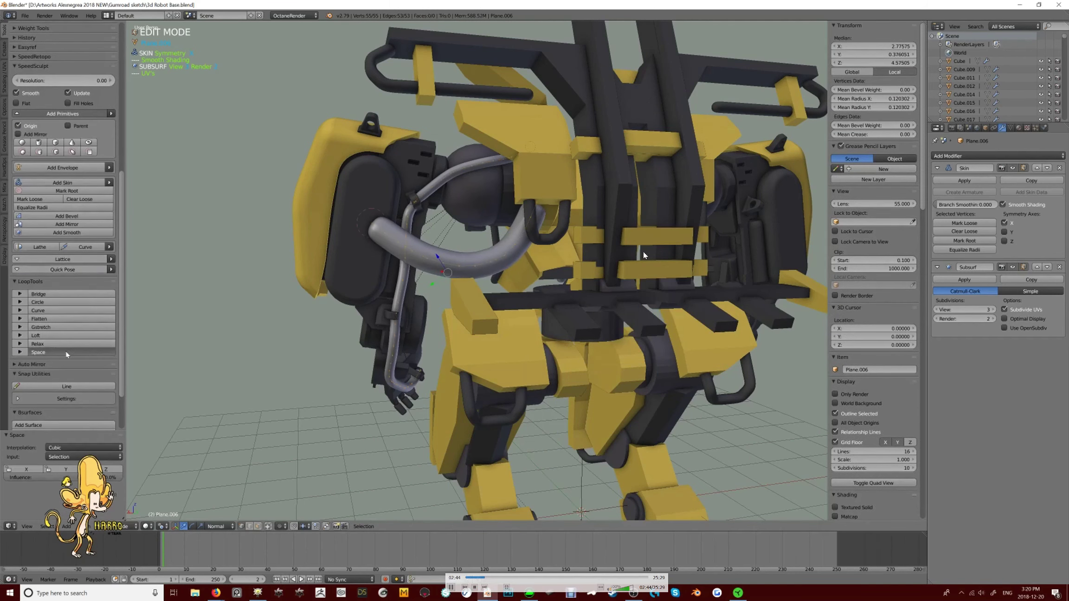
middle_click_drag(417, 278, 534, 269)
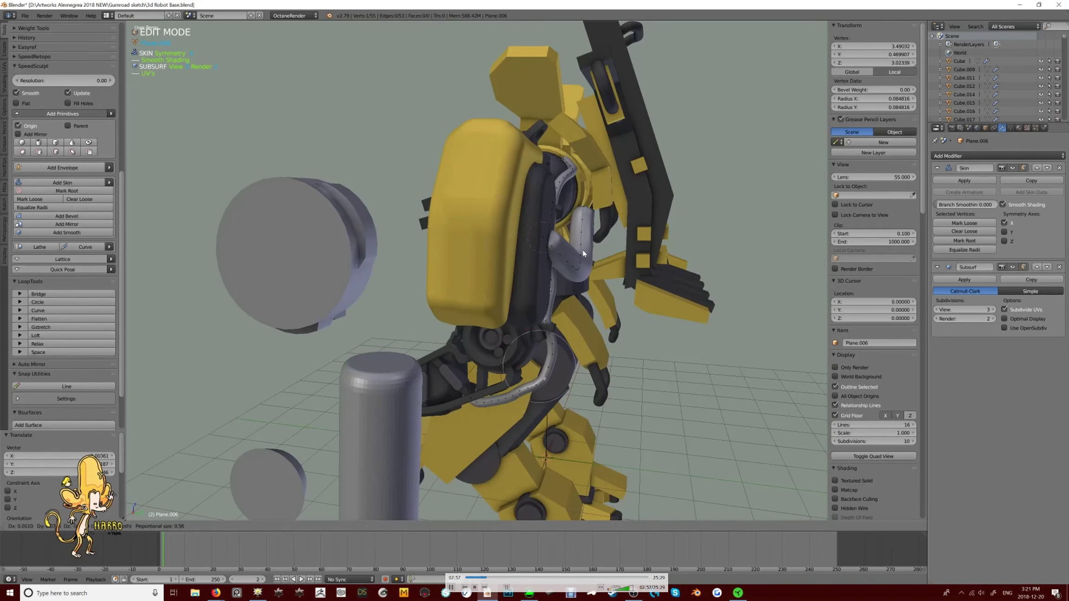
Separate the thick cable into its own object and adjust its curve with proportional editing
mouse_move(551, 269)
middle_mouse_down()
mouse_move(510, 264)
mouse_move(543, 246)
mouse_move(553, 256)
middle_mouse_up()
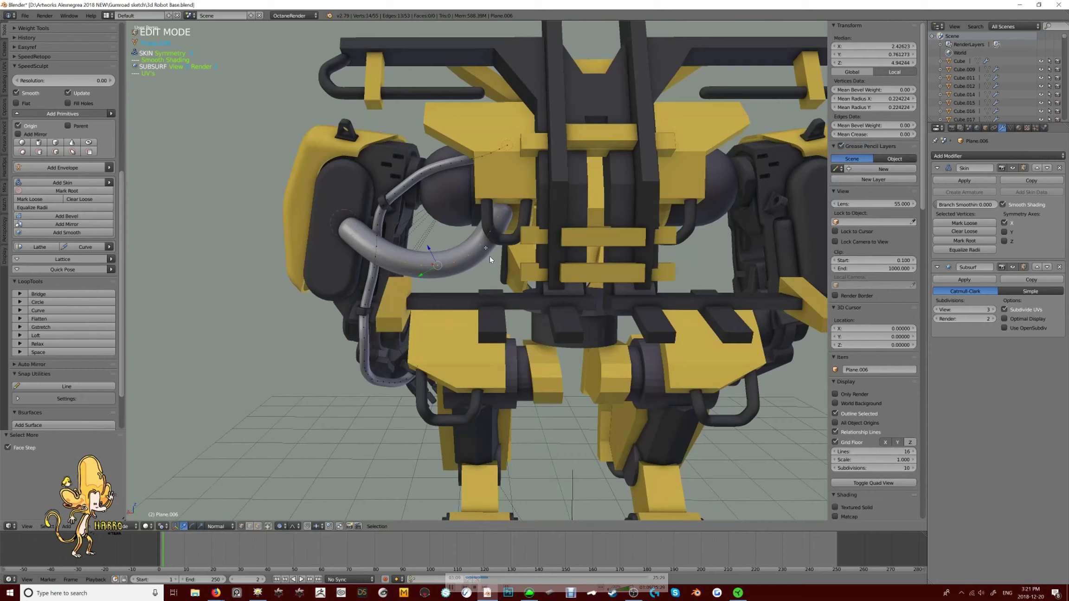
key("Tab")
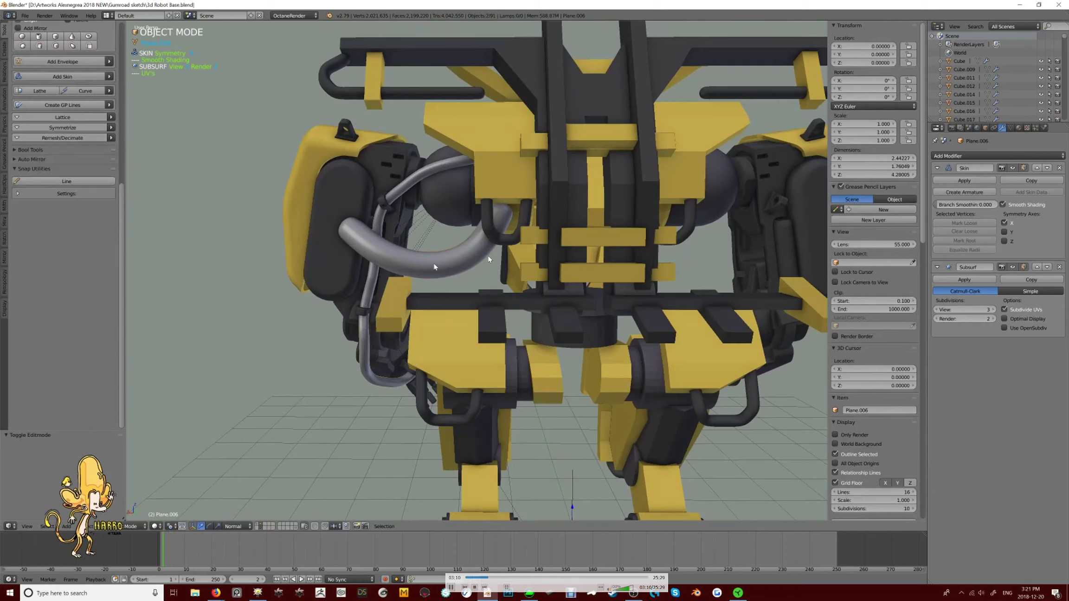
key("Tab")
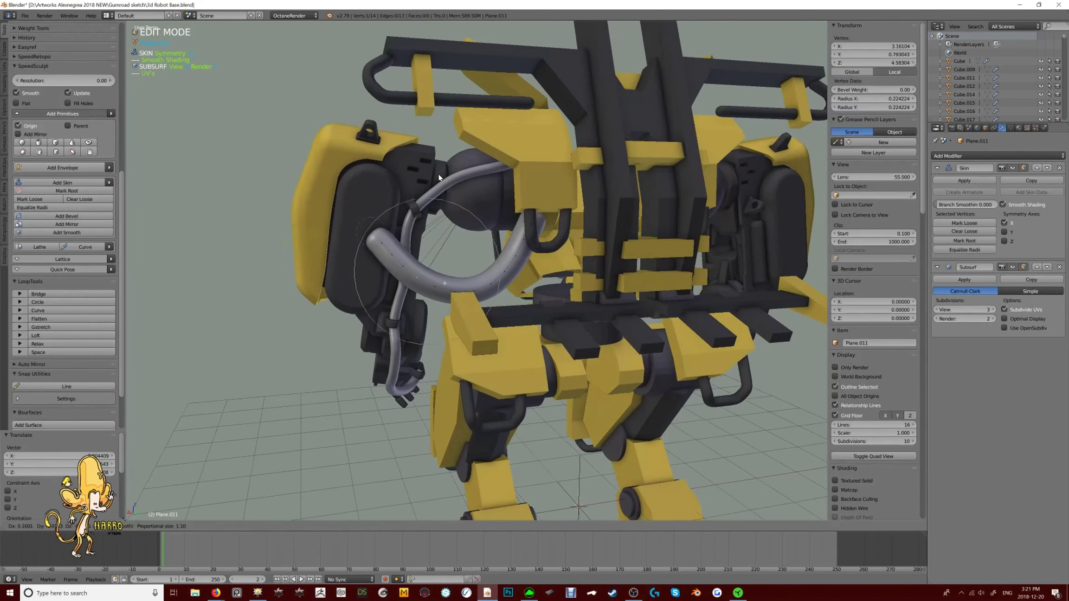
key("Tab")
Extrude a short extra segment on the thin arm cable near the shoulder
middle_click_drag(444, 180, 382, 227)
scroll(494, 244, "up", 5)
right_click(396, 168)
key("Tab")
scroll(420, 191, "up", 3)
key("e")
left_click(398, 182)
scroll(383, 227, "down", 6)
key("Tab")
Add a Mirror modifier to the thin arm cable
middle_click_drag(534, 232, 550, 239)
key("KP_1")
left_click(998, 156)
left_click(902, 277)
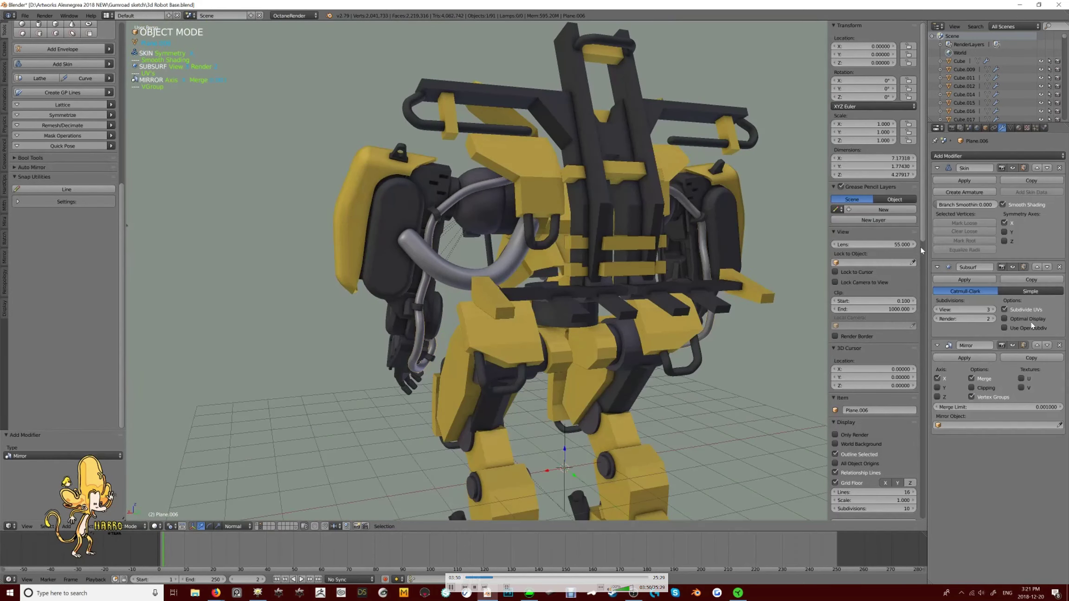
key("KP_Decimal")
Add a Mirror modifier to the thick cable and set the cables' mirror object to Empty.001
right_click(341, 297)
left_click(998, 156)
left_click(903, 285)
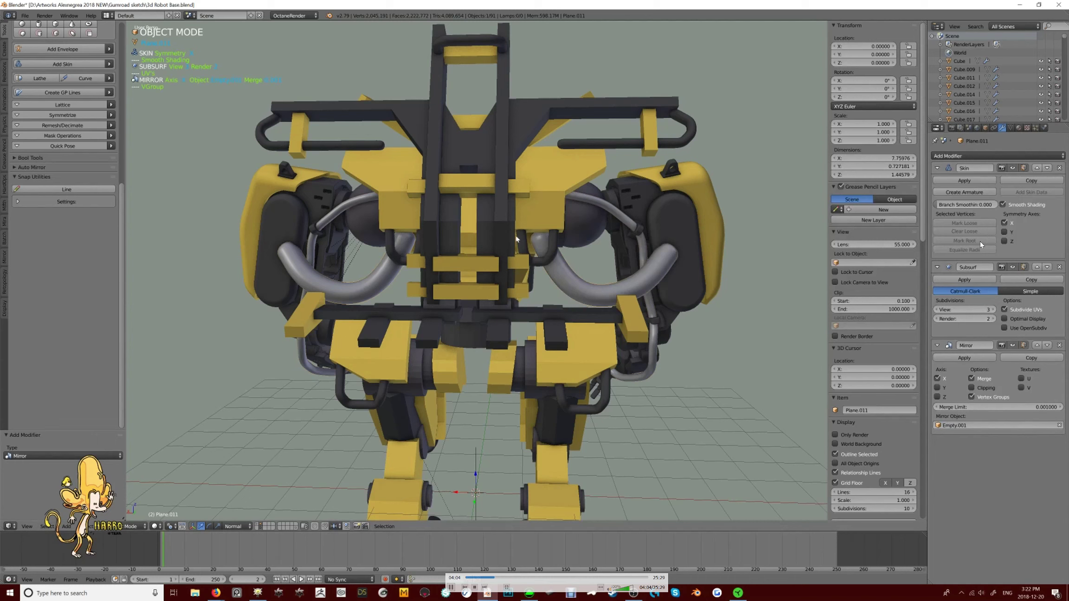
left_click(970, 425)
type("em")
left_click(968, 444)
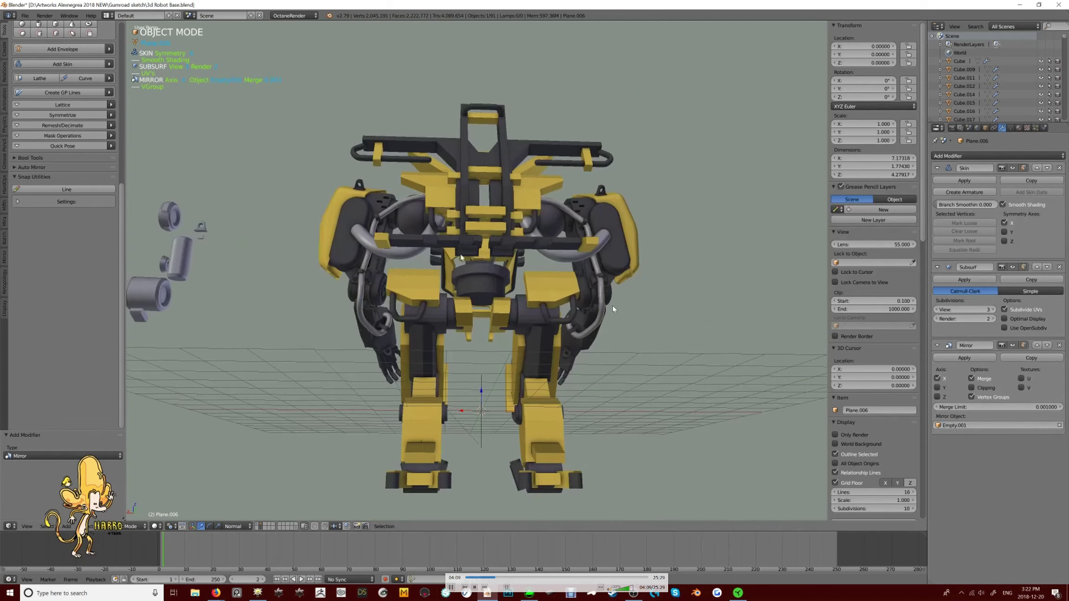
middle_click_drag(612, 306, 570, 311)
right_click(484, 310, "shift")
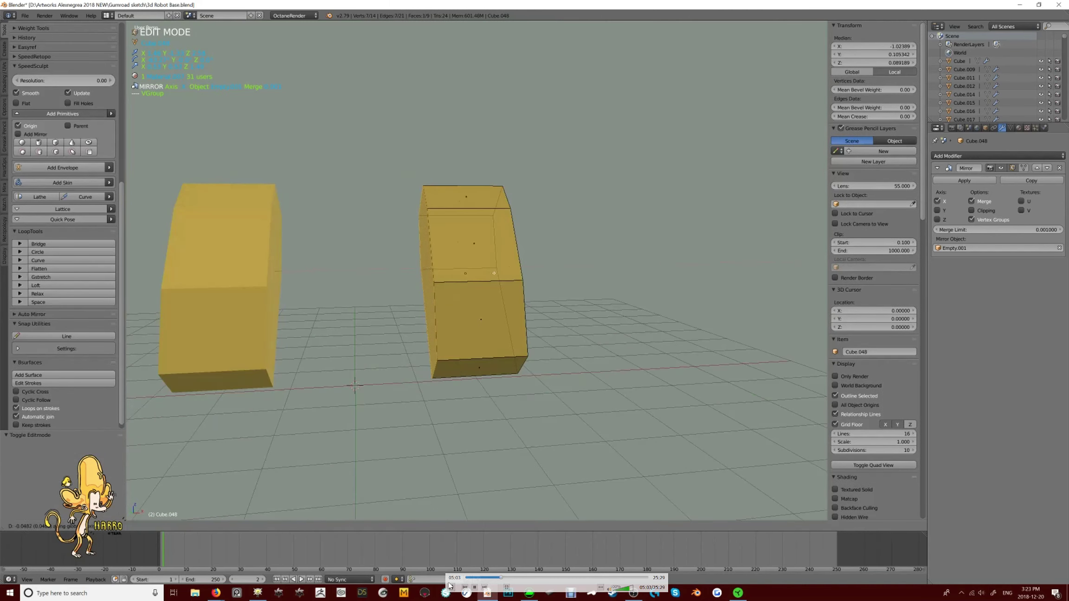
left_click(494, 577)
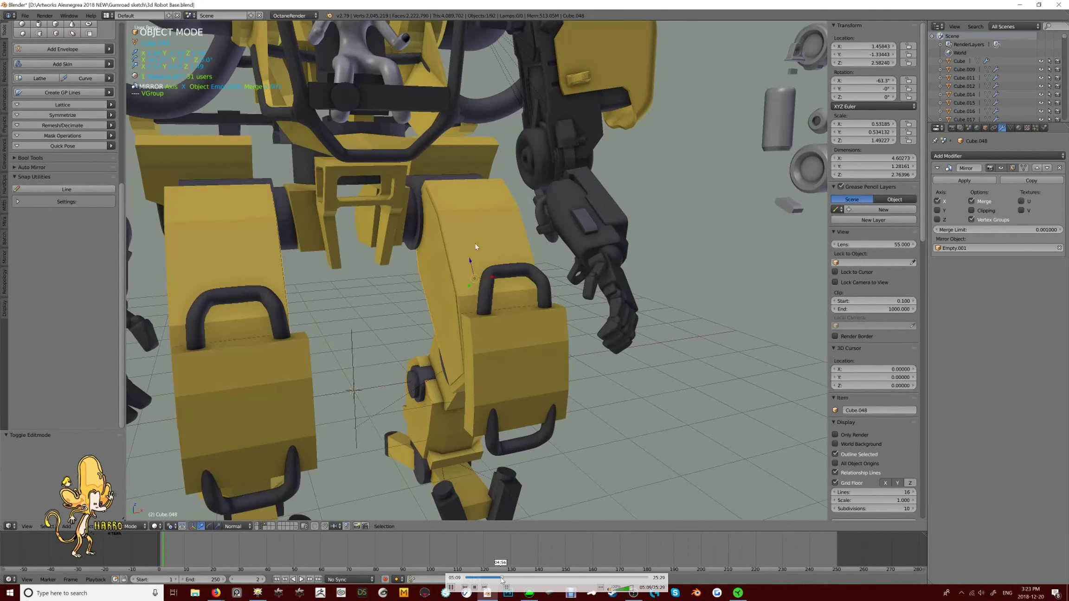
left_click(489, 577)
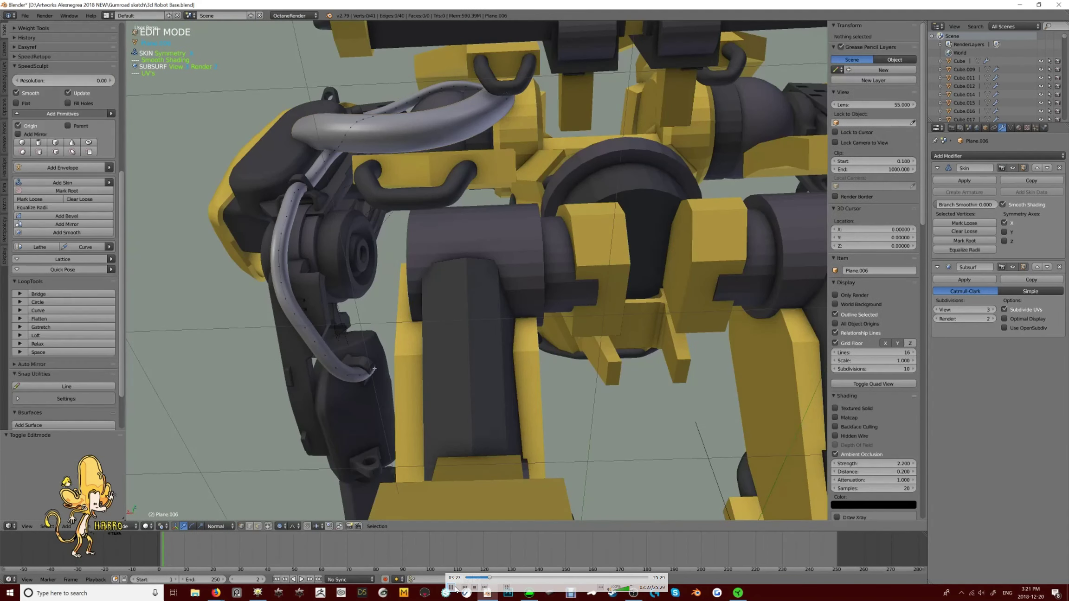
left_click(451, 587)
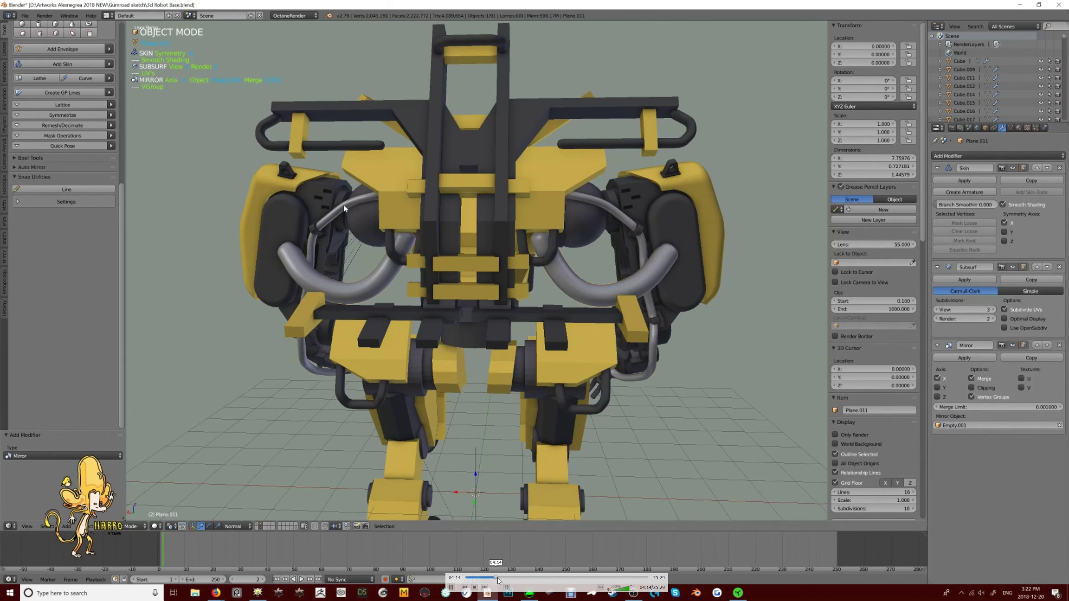
left_click(502, 578)
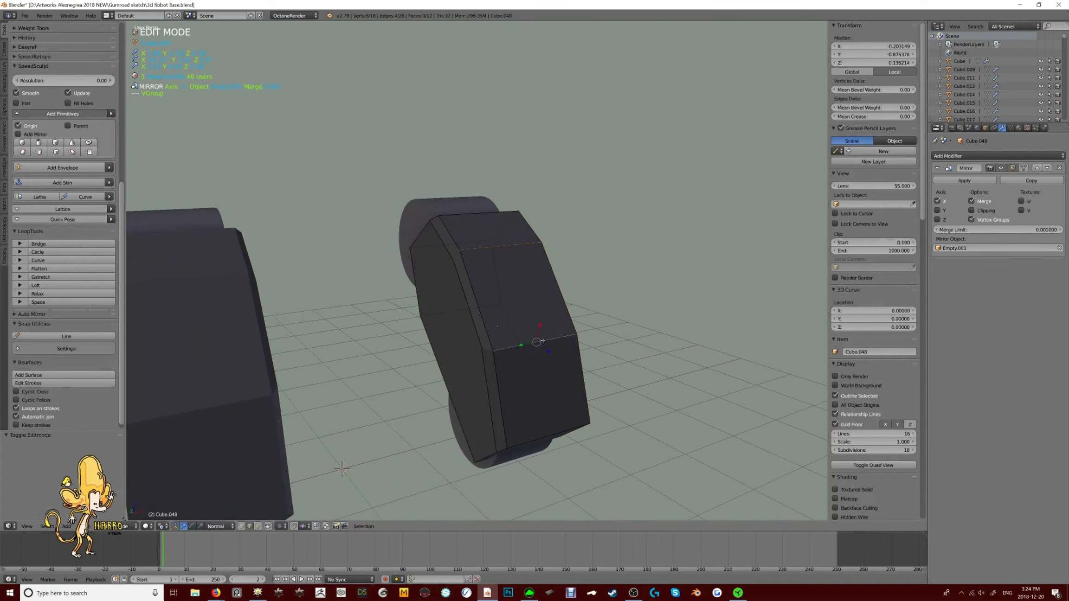
Bevel the dark leg block's two front cross edges with 7 segments and the edge chain along its side with 1 segment
key("ctrl+b")
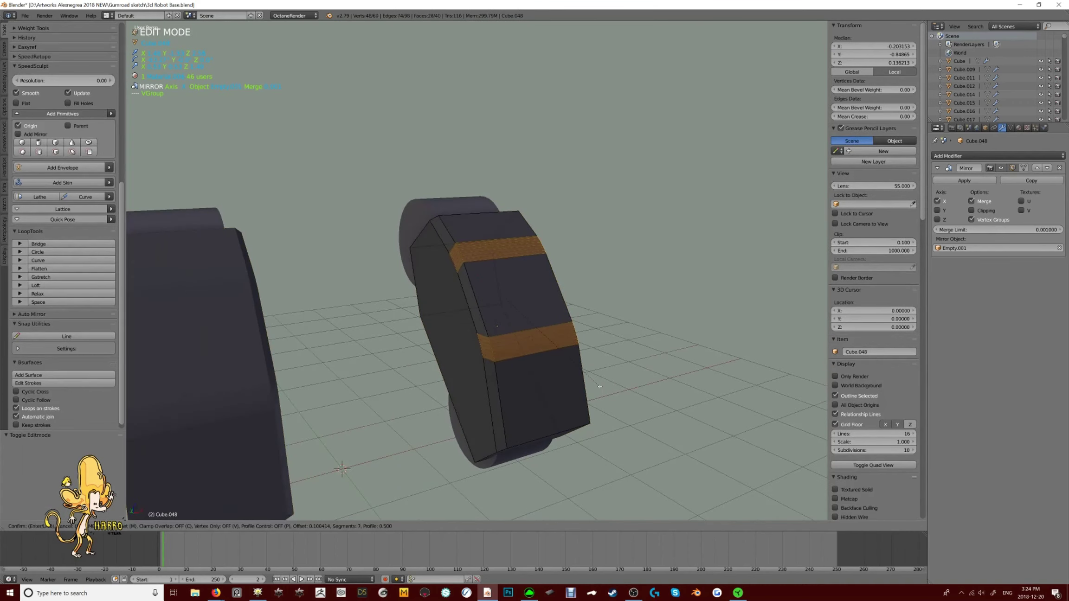
left_click(600, 387)
middle_click_drag(600, 386, 573, 392)
left_click(573, 393, "ctrl")
key("g")
key("g")
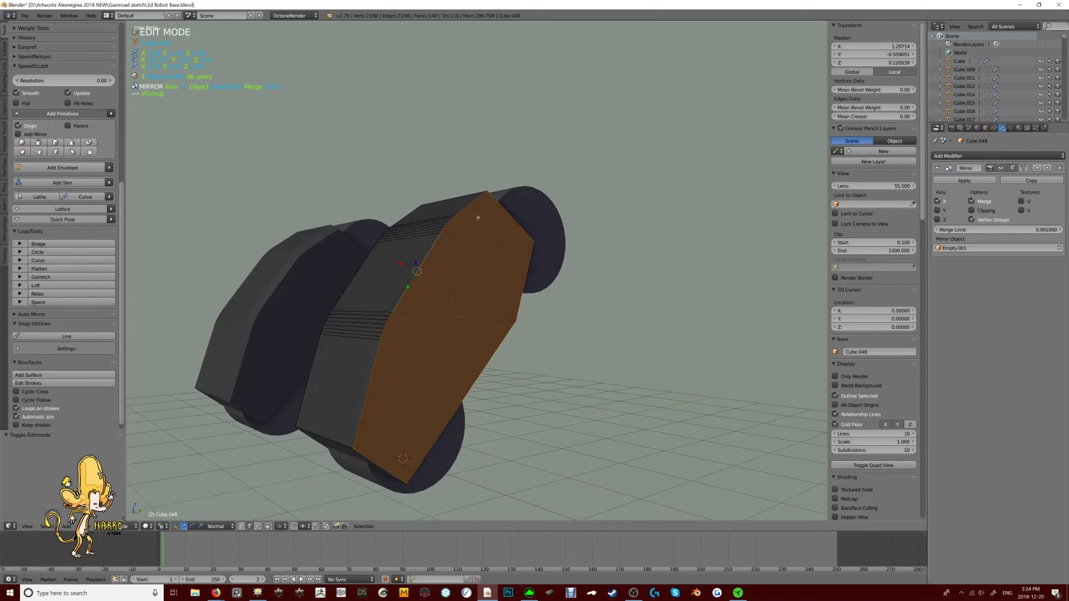
key("ctrl+b")
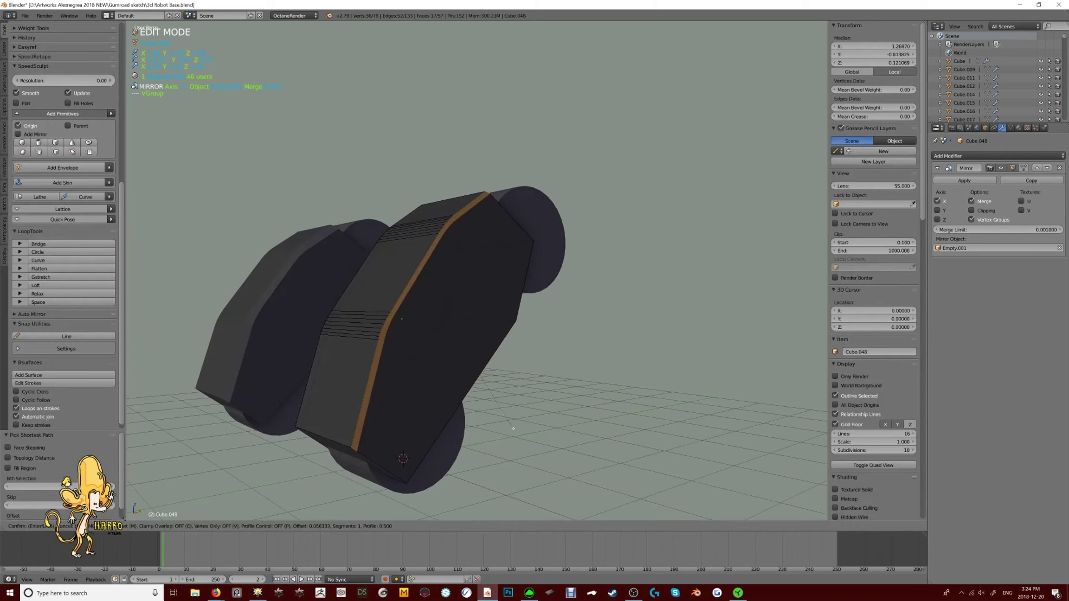
left_click(513, 429)
key("Tab")
middle_click_drag(513, 429, 473, 305)
scroll(486, 246, "up", 3)
right_click(486, 246)
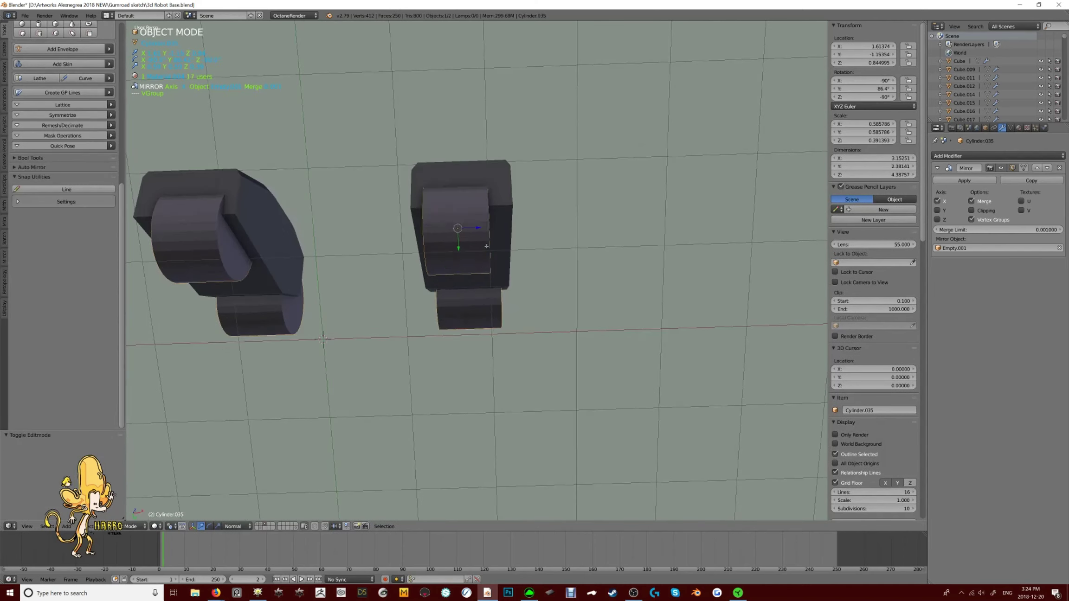
key("Tab")
key("Tab")
scroll(486, 246, "down", 3)
middle_click_drag(472, 240, 491, 297)
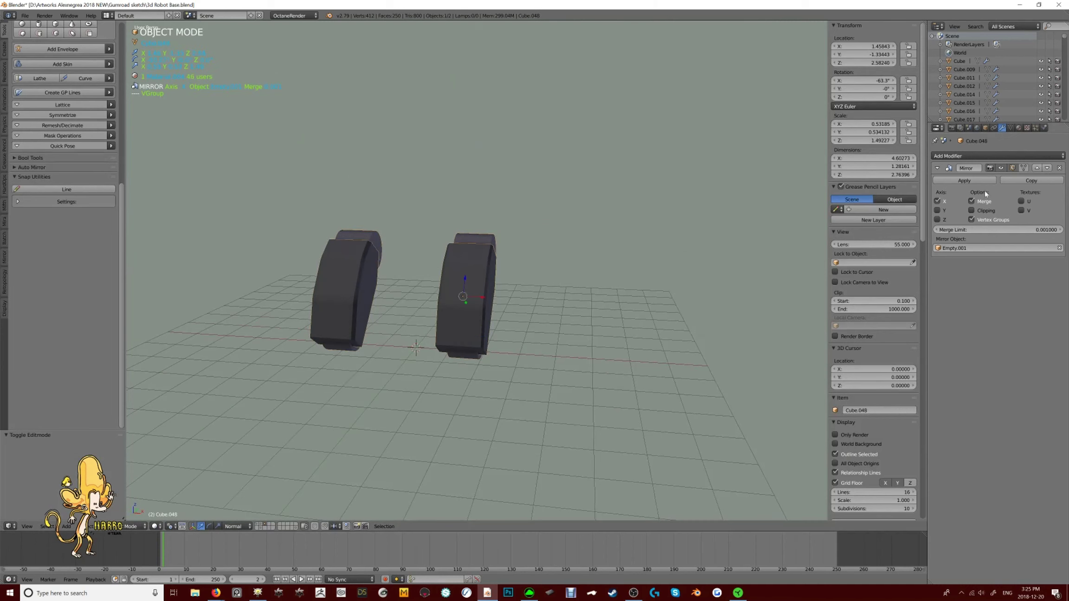
Hide the leg block's Mirror modifier in the viewport
left_click(940, 201)
left_click(1001, 168)
middle_click_drag(557, 241, 520, 281)
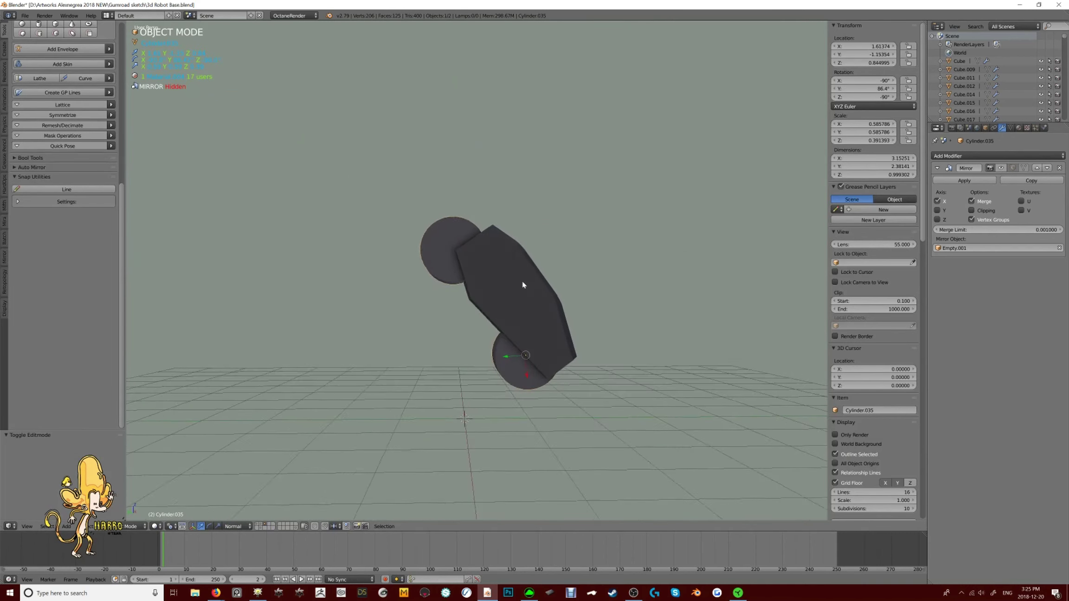
Cut the joint cylinder's shape out of the dark leg block with a Boolean Difference
key("ctrl+KP_3")
scroll(437, 256, "up", 3)
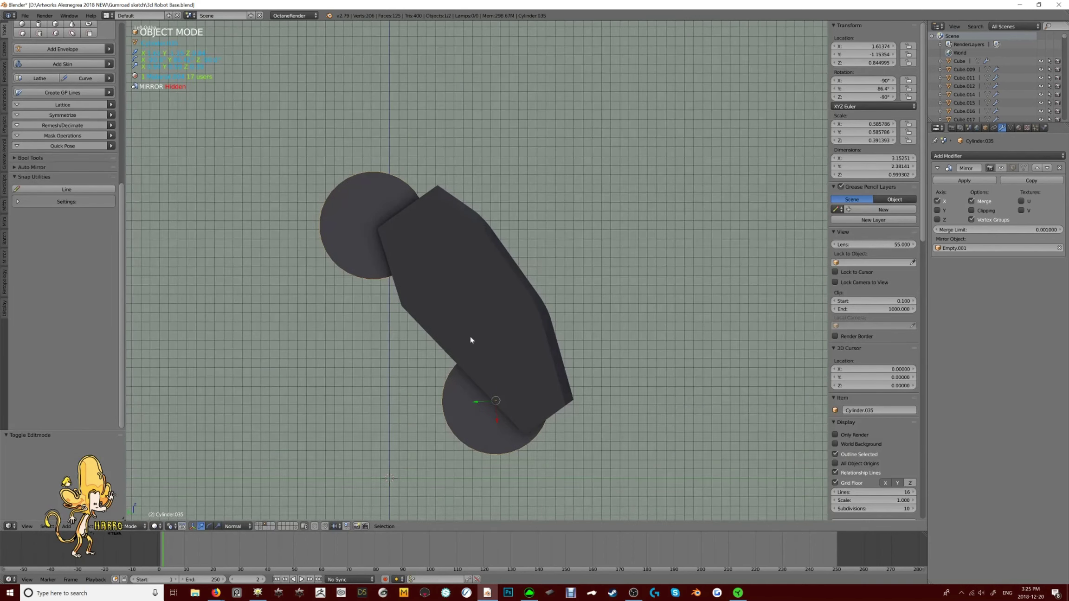
right_click(497, 417, "shift")
middle_click_drag(510, 325, 500, 302)
key("shift+ctrl+b")
left_click(533, 293)
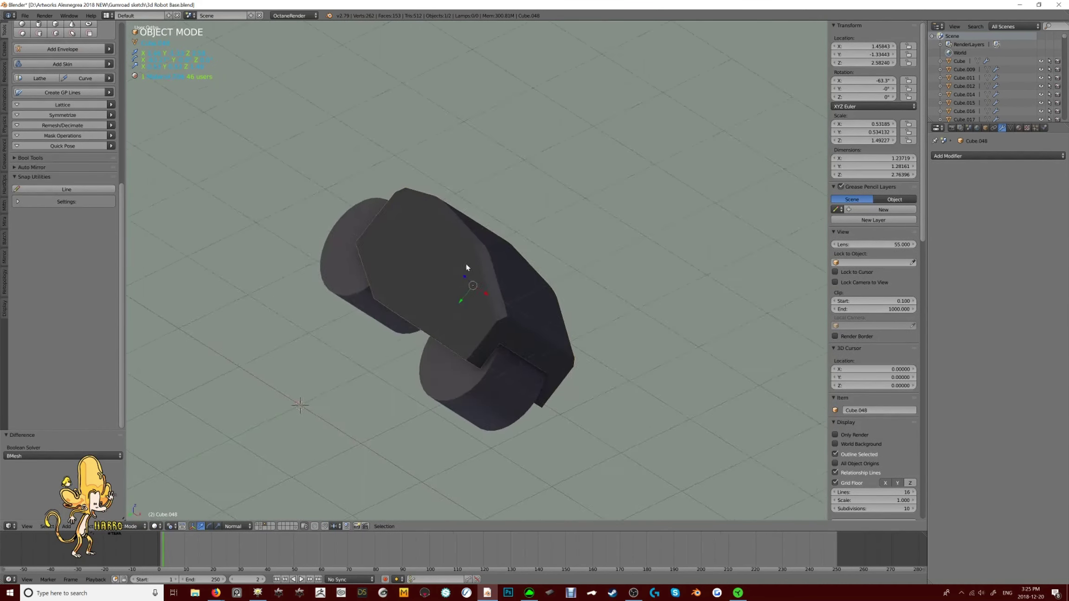
Snap the 3D cursor to the leg block, add a cube there and scale it down
key("ctrl+KP_3")
key("shift+s")
left_click(487, 337)
key("shift+a")
left_click(531, 348)
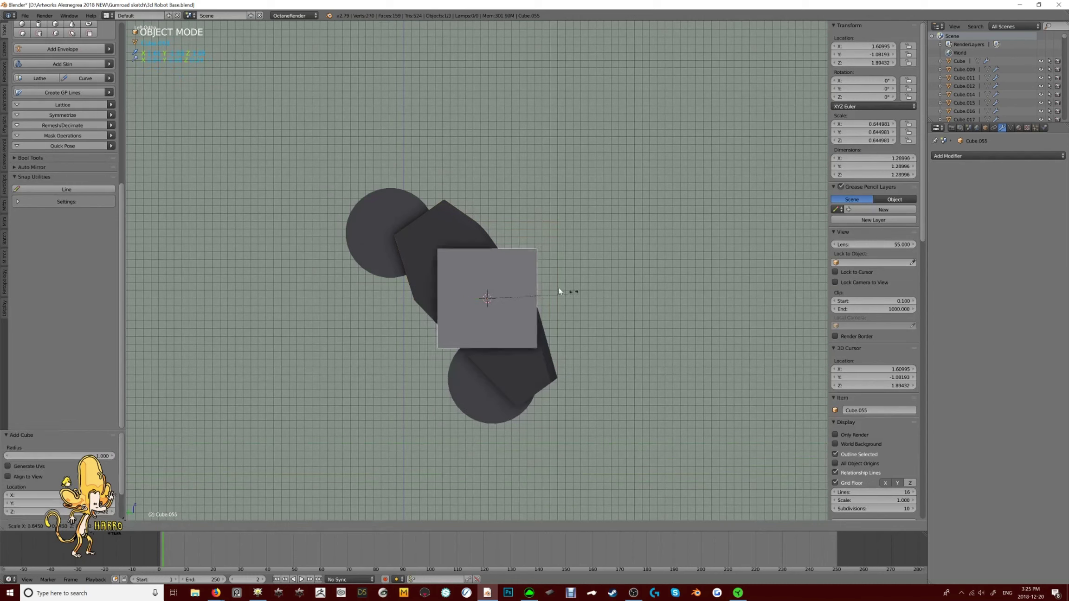
key("s")
key("g")
left_click(495, 311)
Shape the cube into a small thin block and place it, rotated about 10.7°, at the leg block's back edge above the lower joint
key("s")
key("y")
mouse_move(481, 329)
middle_mouse_down()
mouse_move(604, 341)
mouse_move(508, 305)
mouse_move(496, 344)
middle_mouse_up()
key("ctrl+KP_3")
key("g")
key("x")
left_click(485, 339)
key("g")
key("r")
left_click(546, 370)
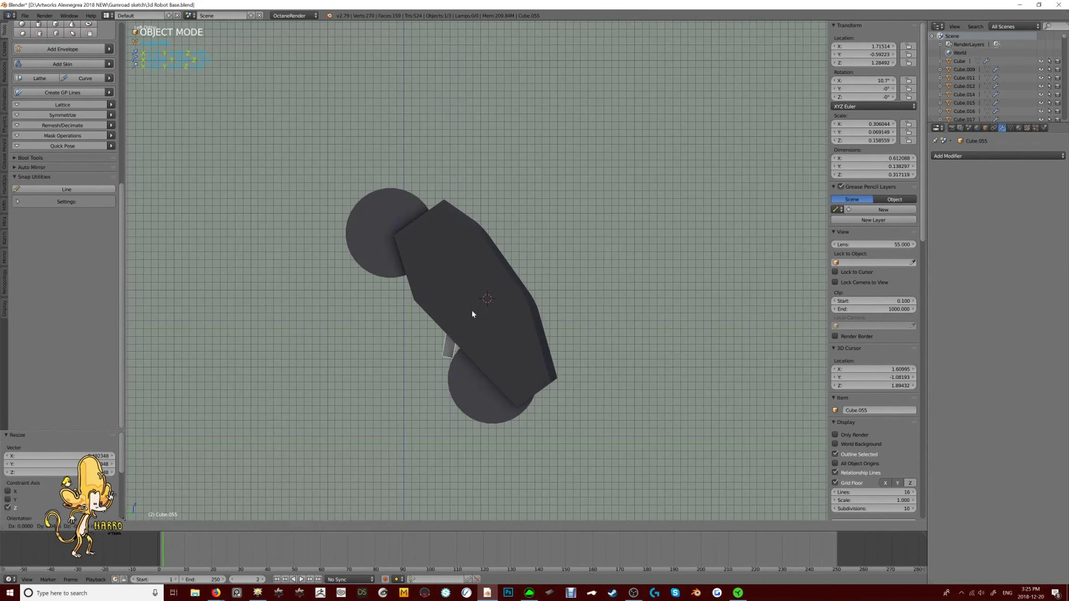
Merge the small block into the dark leg block with a Boolean union
middle_click_drag(471, 310, 549, 308)
scroll(549, 307, "up", 6)
key("Tab")
key("Tab")
scroll(483, 370, "down", 5)
middle_click_drag(483, 370, 543, 293)
right_click(554, 334, "shift")
key("ctrl+KP_Add")
Place the 3D cursor at the leg block's outer side and create a four-sided ngon cutter shape over its upper part
key("KP_1")
key("a")
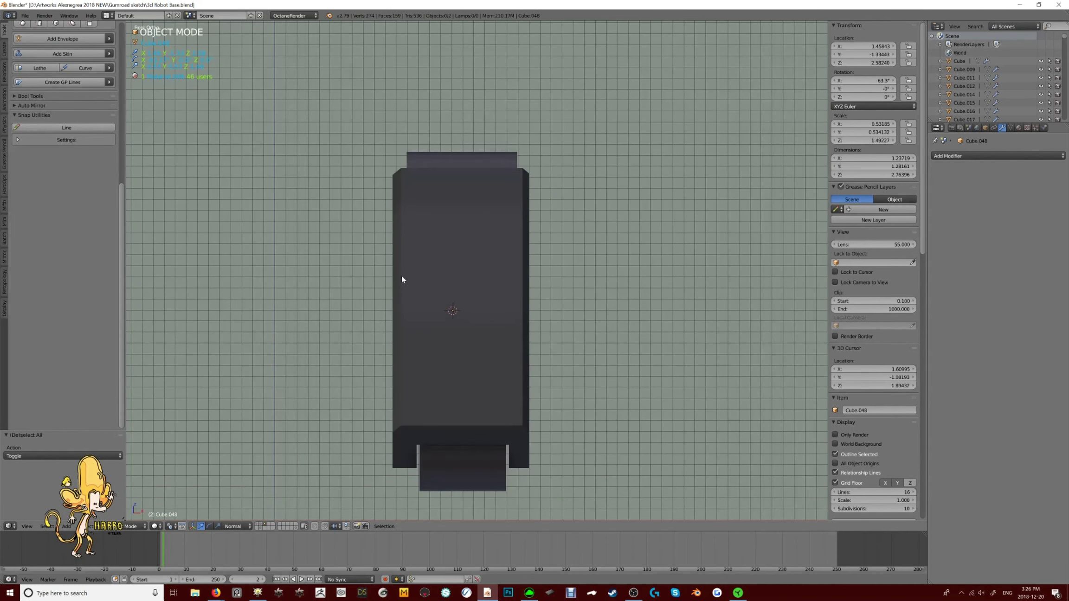
left_click(402, 278)
key("ctrl+KP_3")
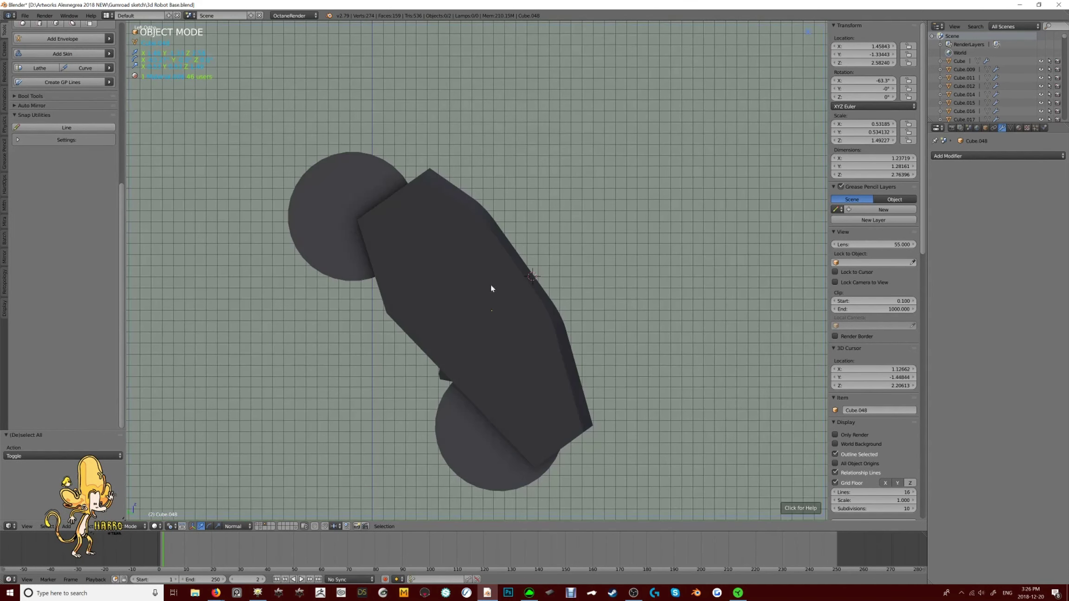
key("ctrl+alt+n")
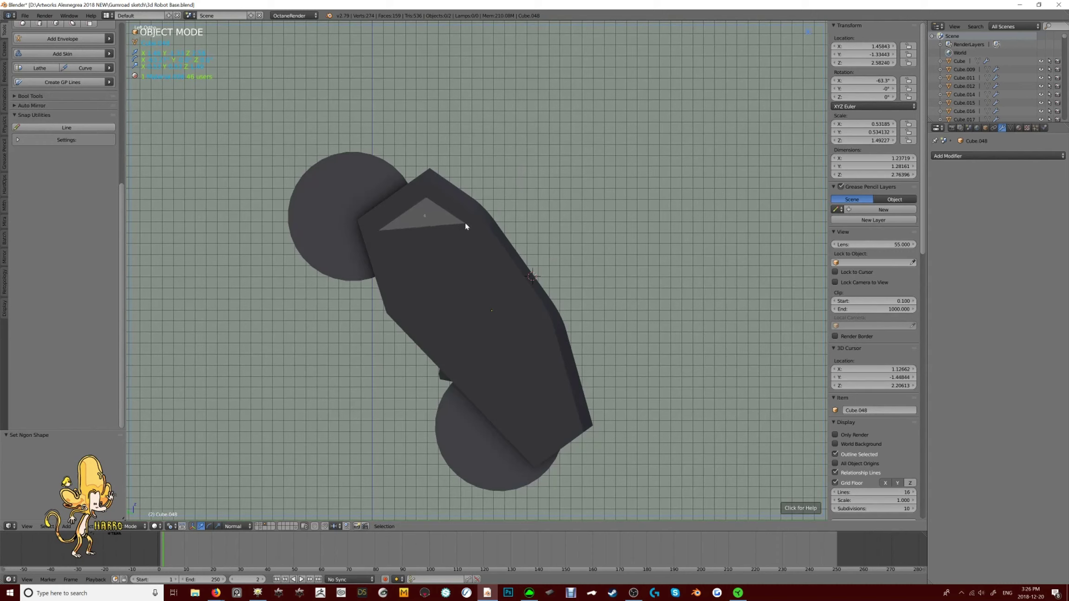
left_click(465, 225)
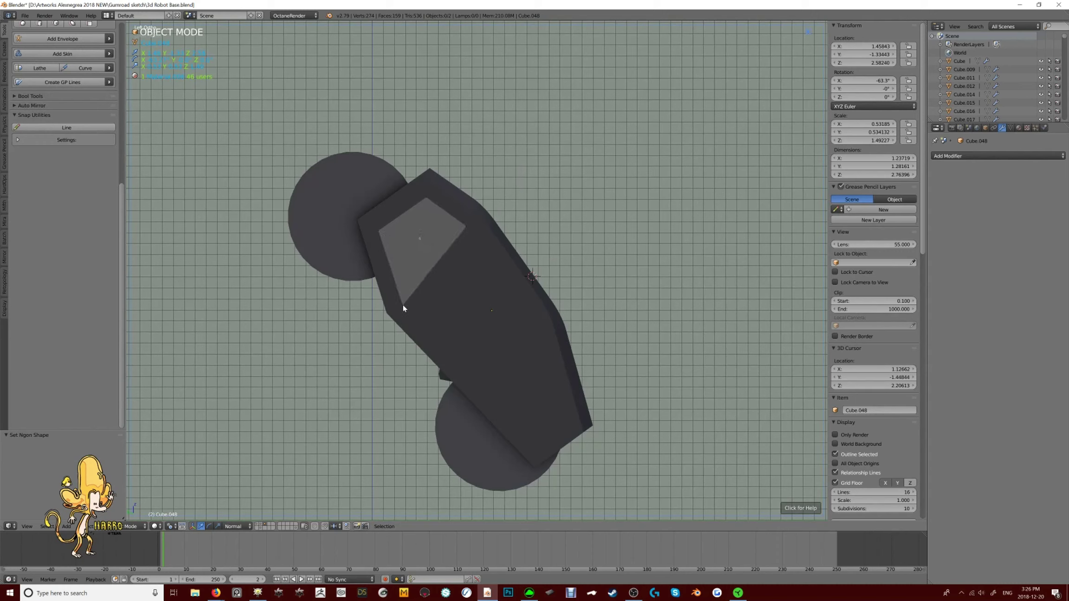
left_click(802, 506)
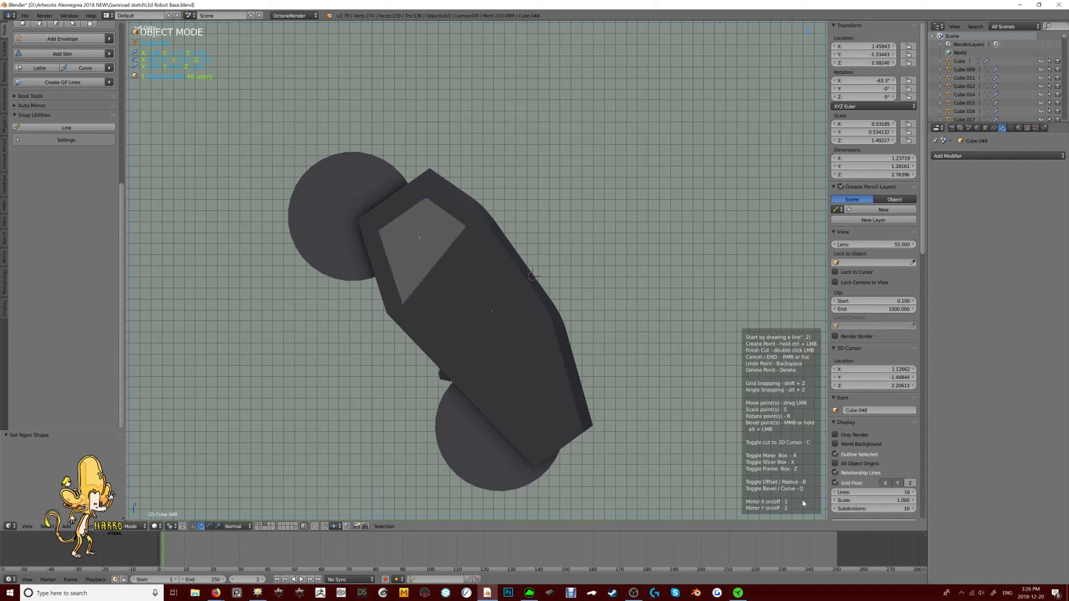
double_click(523, 266)
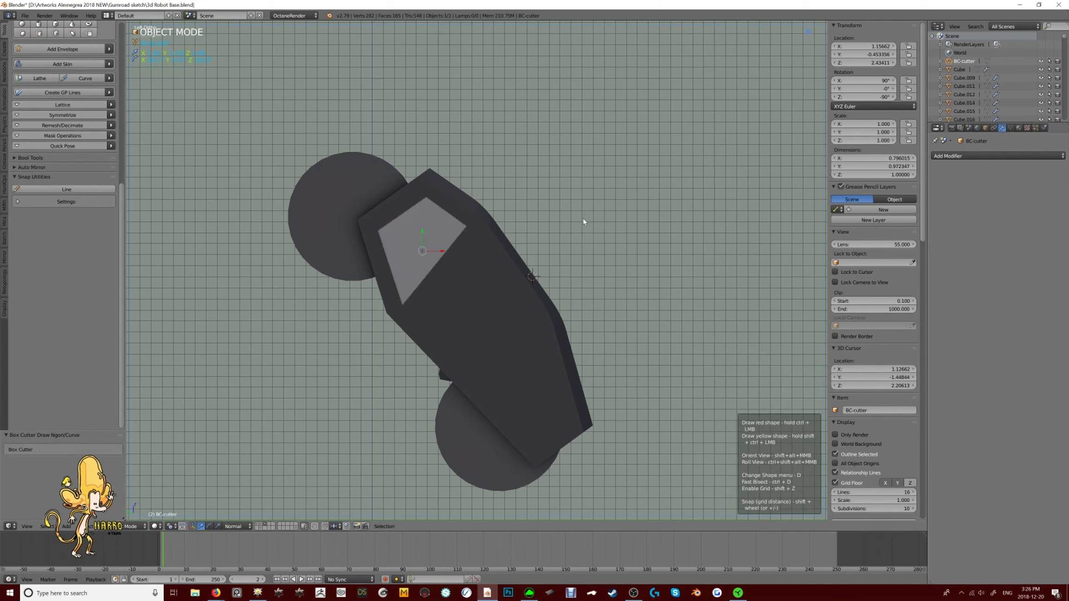
Create a second four-sided cutter shape over the middle of the block's side and adjust its vertices
mouse_move(454, 238)
left_mouse_down("ctrl")
mouse_move(513, 291)
mouse_move(525, 370)
mouse_move(508, 257)
left_mouse_up("ctrl")
key("Tab")
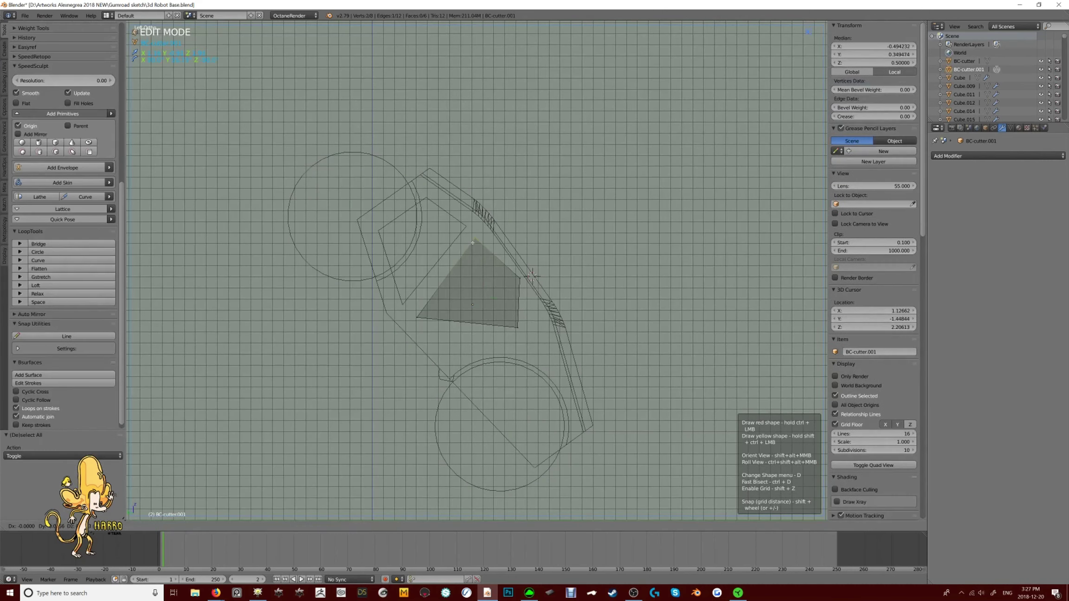
middle_click_drag(506, 239, 554, 258)
key("ctrl+KP_3")
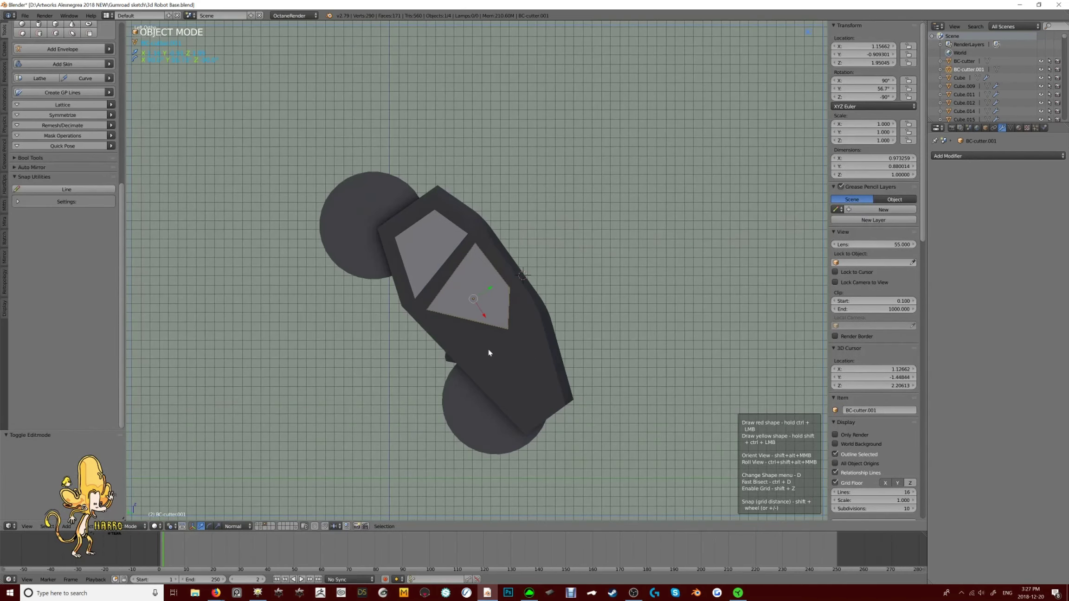
Duplicate the middle cutter shape and place the copy below it over the lower part of the block
key("shift+d")
left_click(530, 284)
key("r")
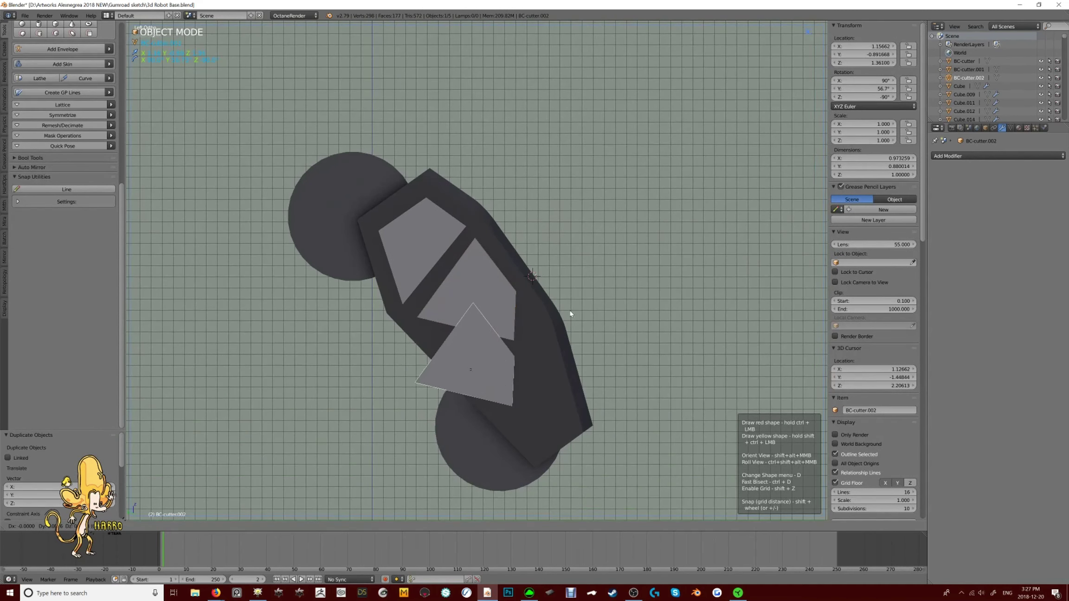
left_click(569, 311)
Move the copied shape's vertices in wireframe so it follows the block's lower back edge as a narrow triangular shape
key("Tab")
key("z")
key("a")
right_click(446, 341)
key("g")
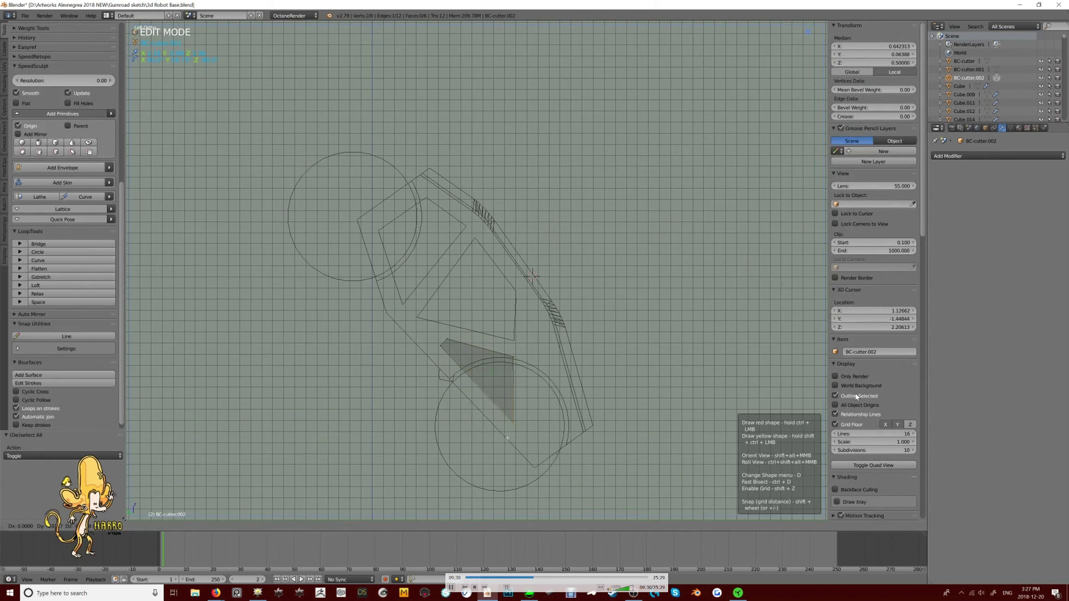
left_click(616, 310)
key("Tab")
key("z")
Join the three cutter shapes into one object
middle_click_drag(616, 310, 371, 284)
right_click(371, 284)
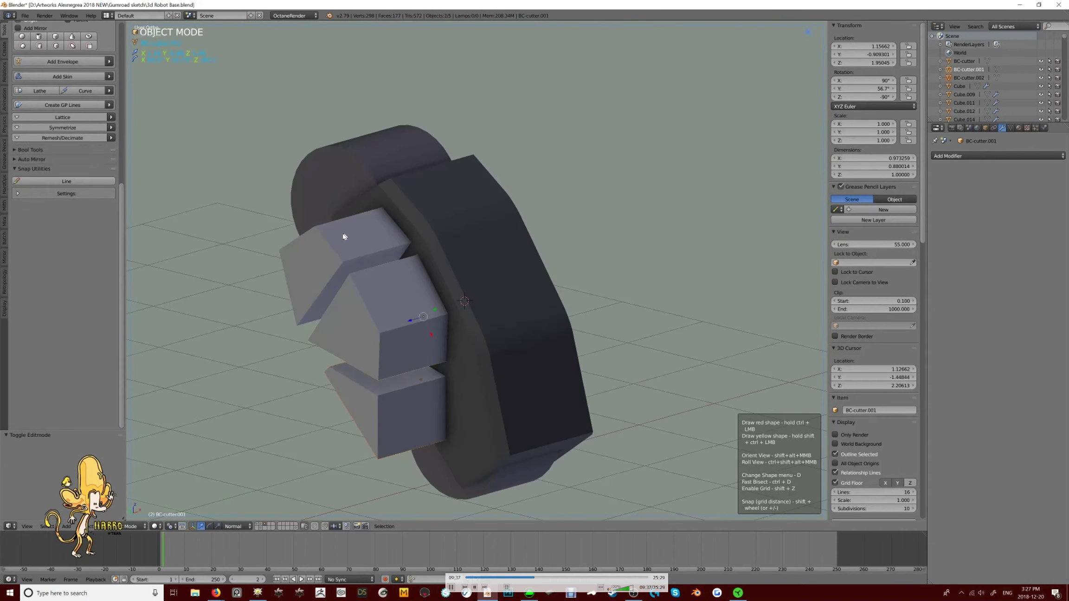
key("KP_1")
Try to bevel the corner edges of the joined cutter shapes
key("Tab")
key("a")
middle_click_drag(358, 385, 396, 332)
key("ctrl+b")
left_click(396, 332)
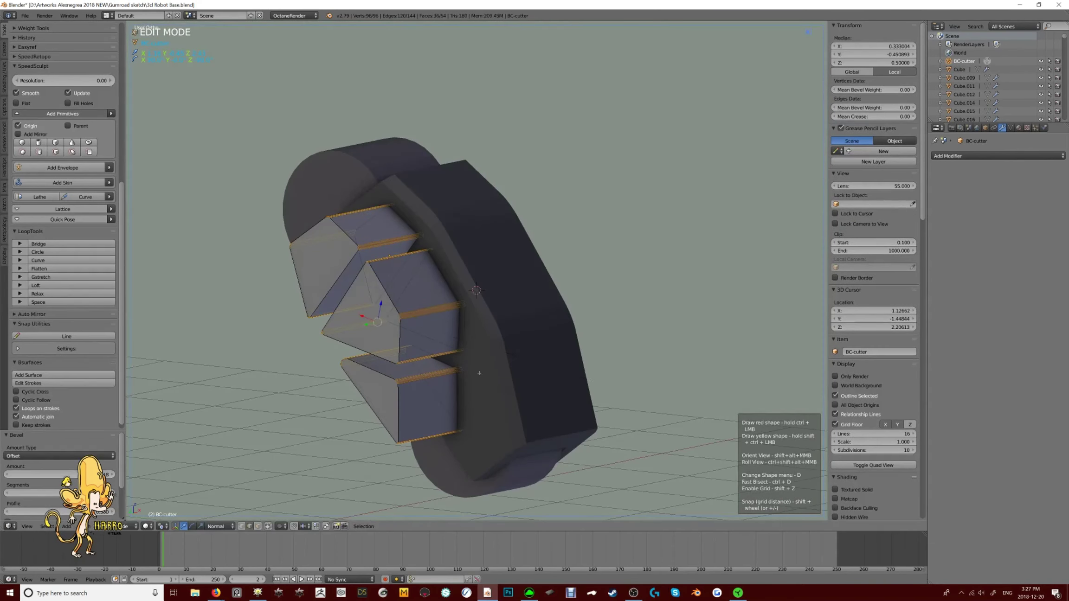
key("Tab")
Move the lower cutter shape's short back corner edge in wireframe to straighten that side
key("ctrl+KP_3")
scroll(394, 313, "down", 3)
scroll(395, 314, "up", 4)
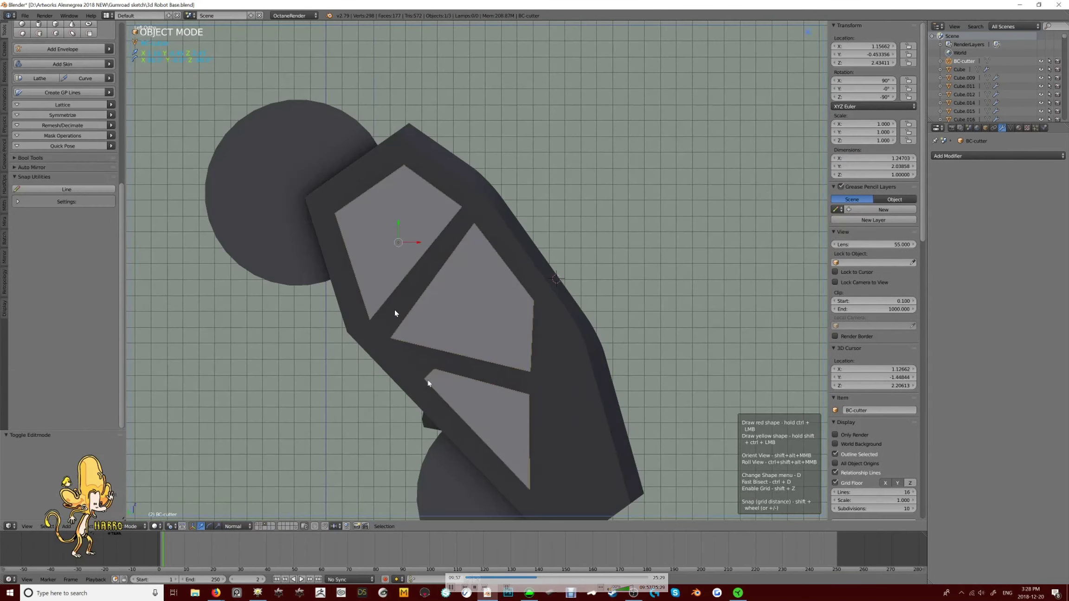
key("Tab")
key("z")
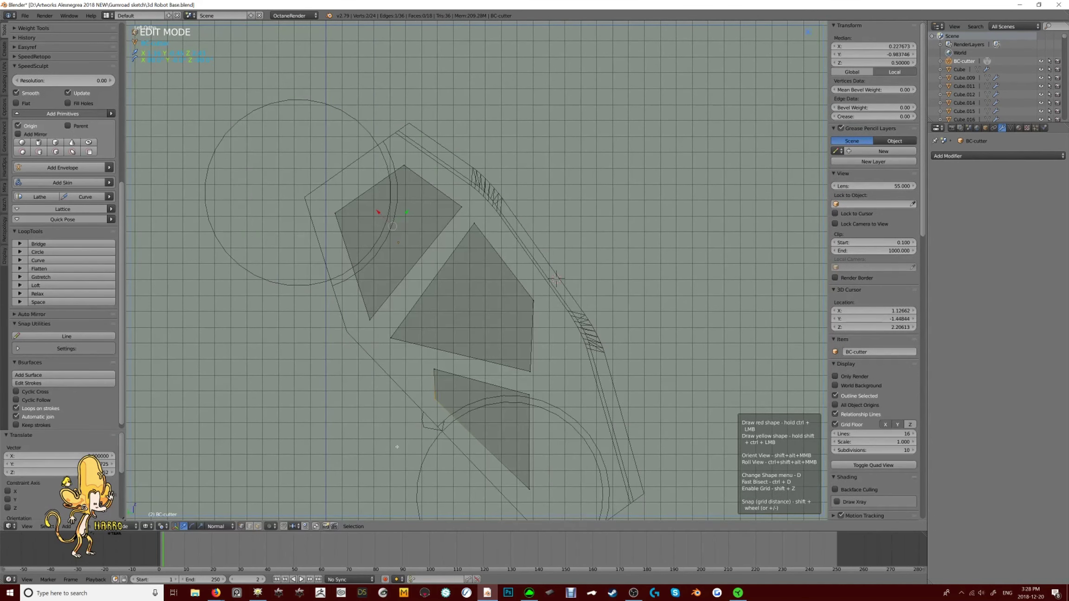
key("Tab")
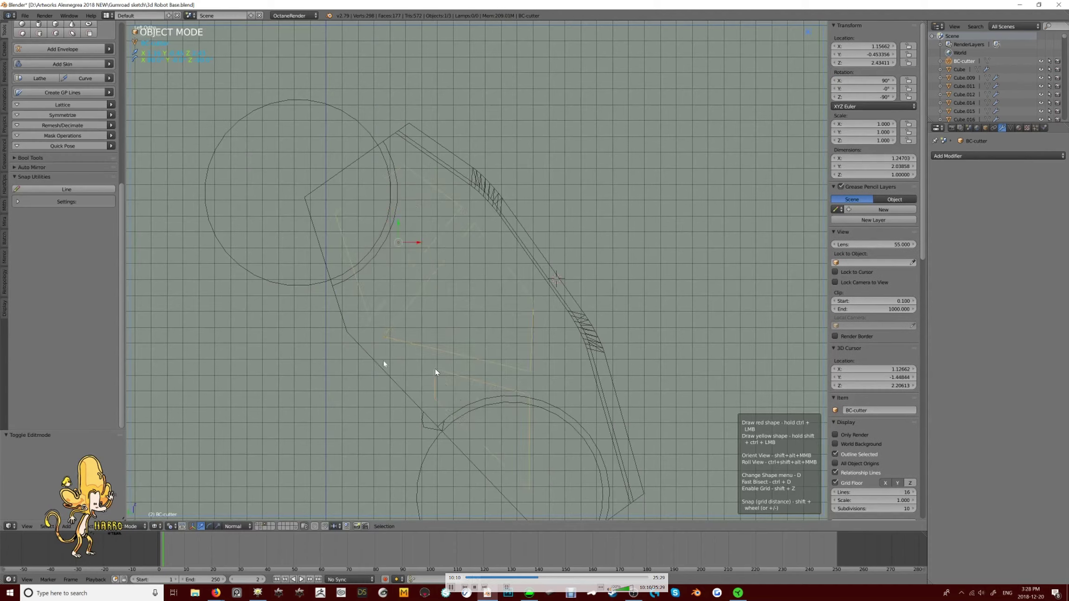
key("Tab")
middle_click_drag(436, 372, 514, 458)
key("z")
Bevel the corner edges of all three cutter shapes to round them
middle_click_drag(423, 291, 590, 299)
key("a")
key("ctrl+b")
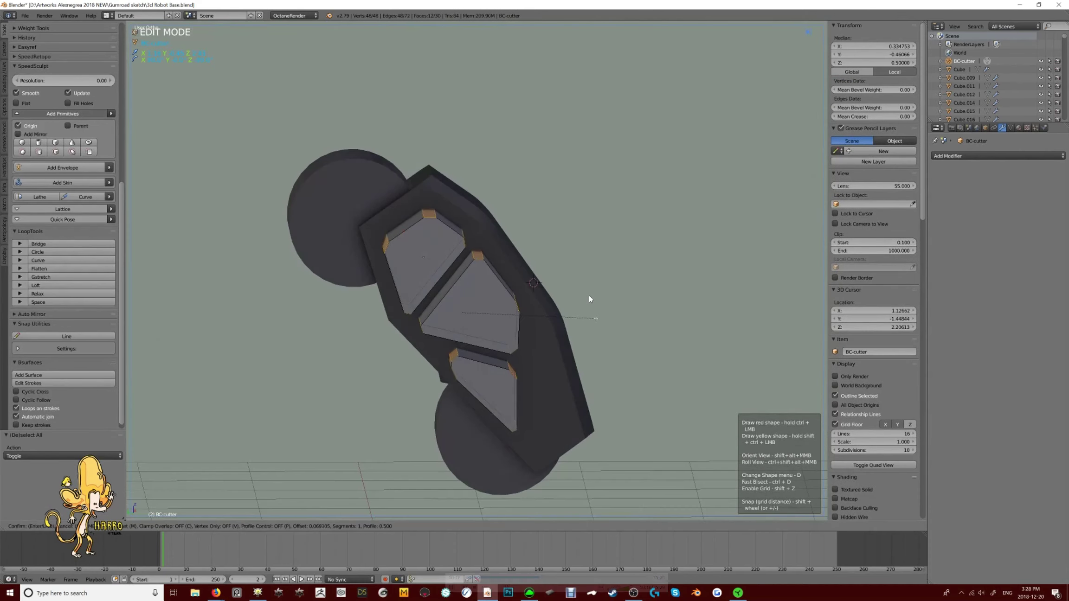
left_click(591, 298)
key("Tab")
Subtract the rounded cutter shapes from the leg block's side with a Boolean Difference
key("ctrl+shift+b")
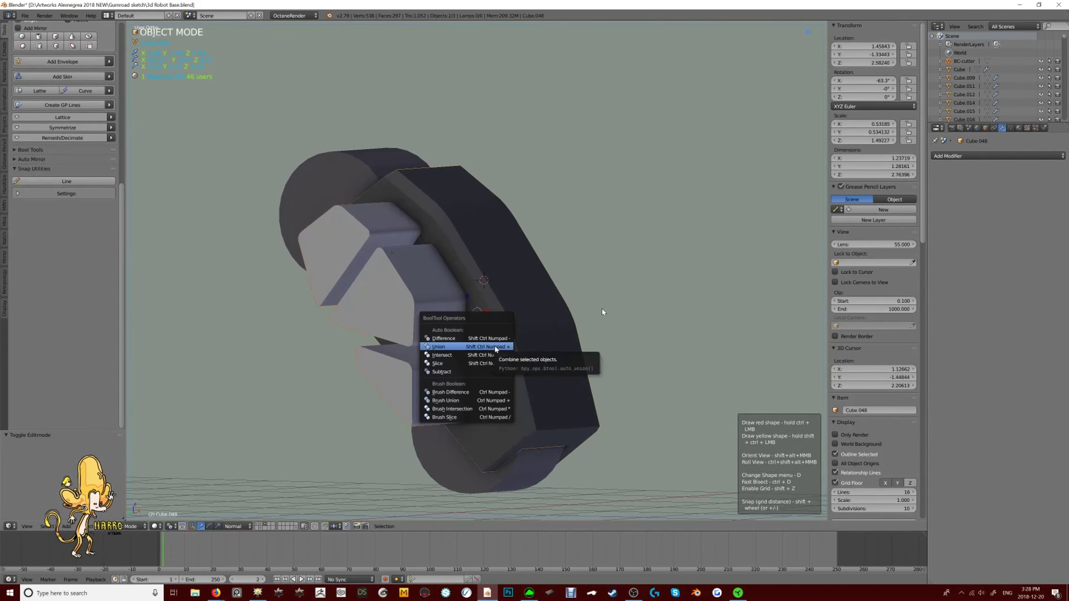
left_click(487, 341)
key("ctrl+KP_3")
Try to cut a large ngon area out of the leg block's lower front side
scroll(665, 300, "up", 2)
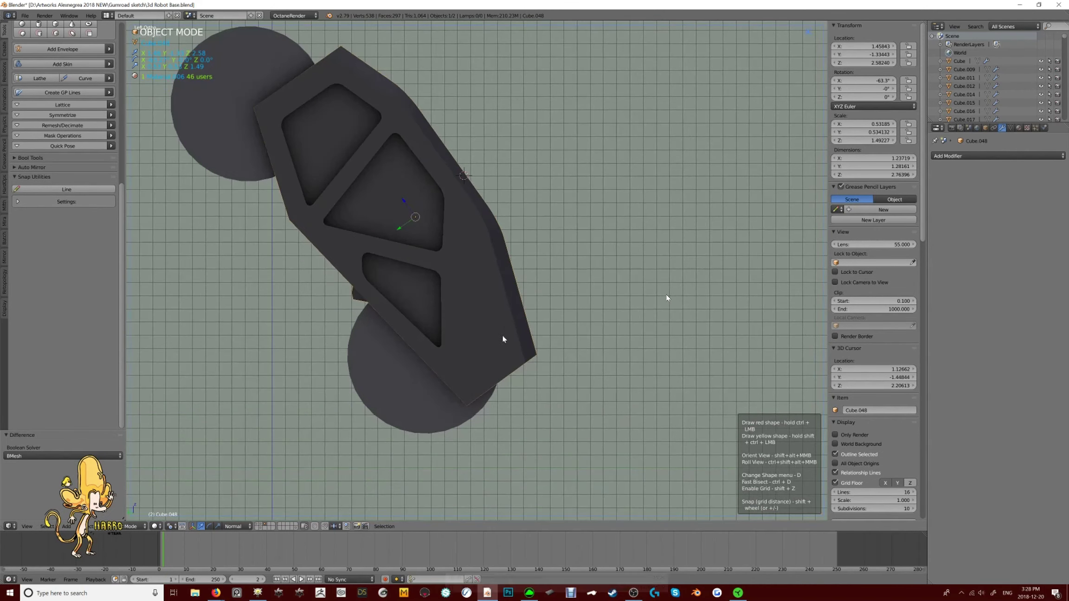
left_click_drag(506, 180, 573, 320, "ctrl")
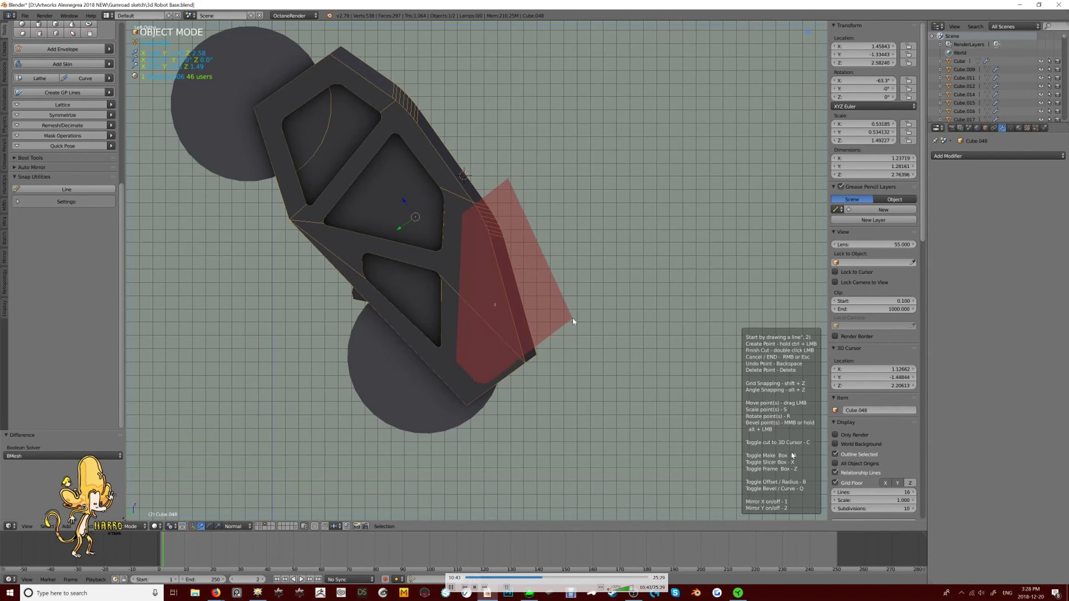
double_click(645, 226)
middle_click_drag(646, 226, 467, 230)
Cut a notch into the leg block's upper front edge with an ngon cut
key("ctrl+KP_3")
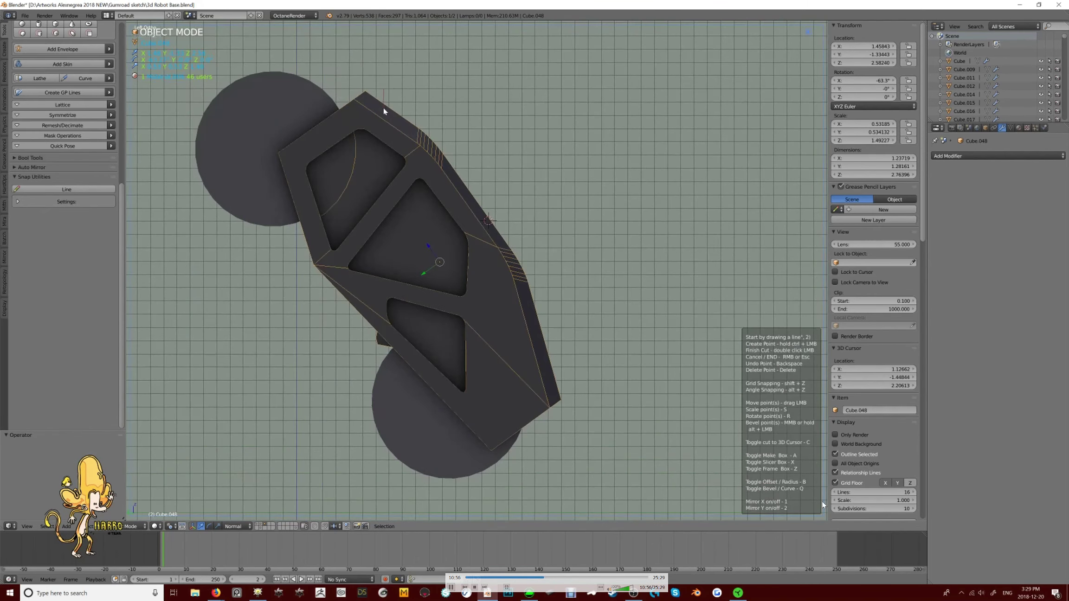
double_click(428, 114)
middle_click_drag(508, 119, 530, 291)
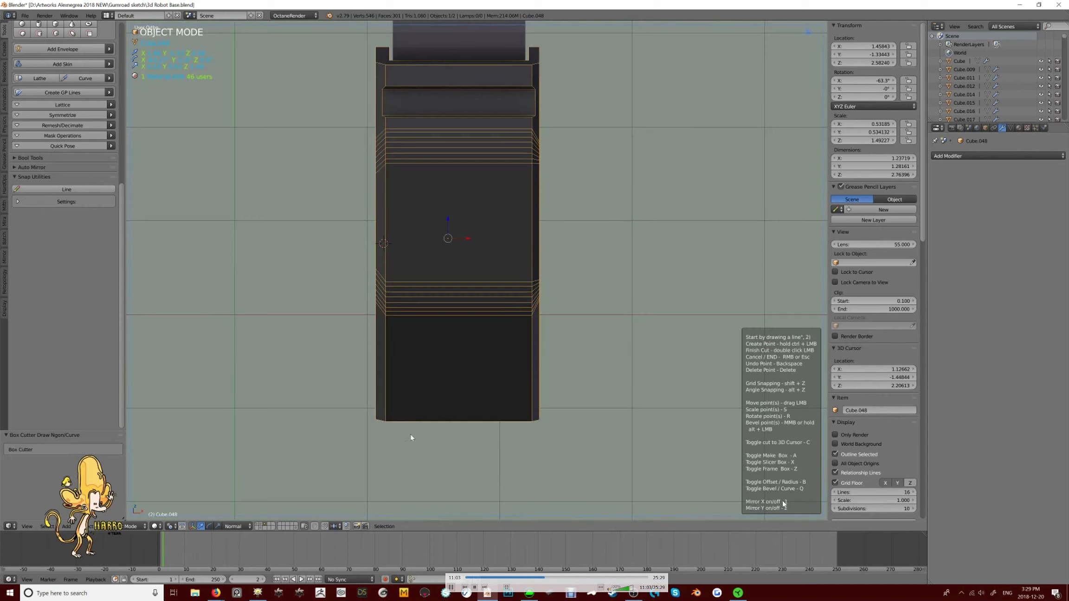
Cut a notch into the middle of the front face's lower edge and trim off the leg block's lower tip
double_click(492, 417)
middle_click_drag(493, 416, 572, 365)
key("ctrl+KP_3")
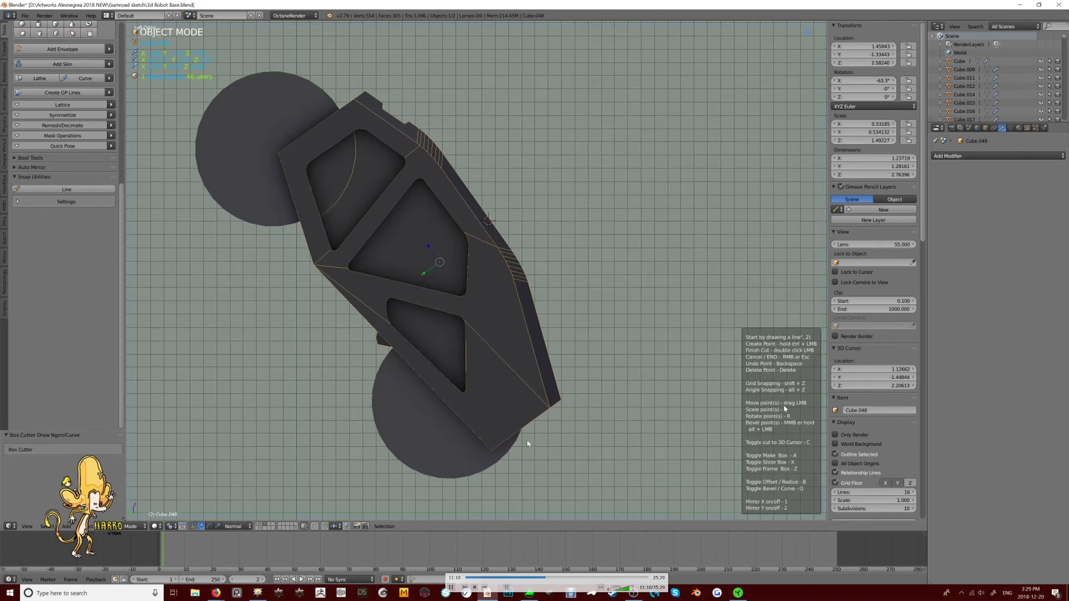
middle_click_drag(593, 448, 654, 389)
key("ctrl+KP_3")
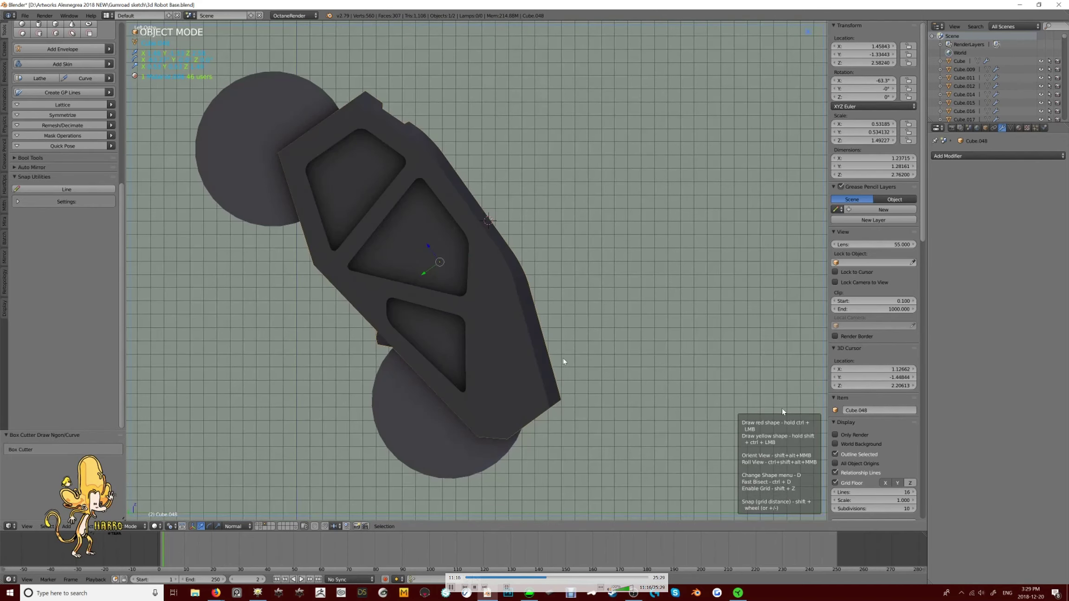
Try another ngon cut at the leg block's lower front edge
left_click_drag(564, 361, 589, 387, "ctrl")
middle_click_drag(589, 386, 597, 249)
middle_click_drag(595, 243, 420, 380)
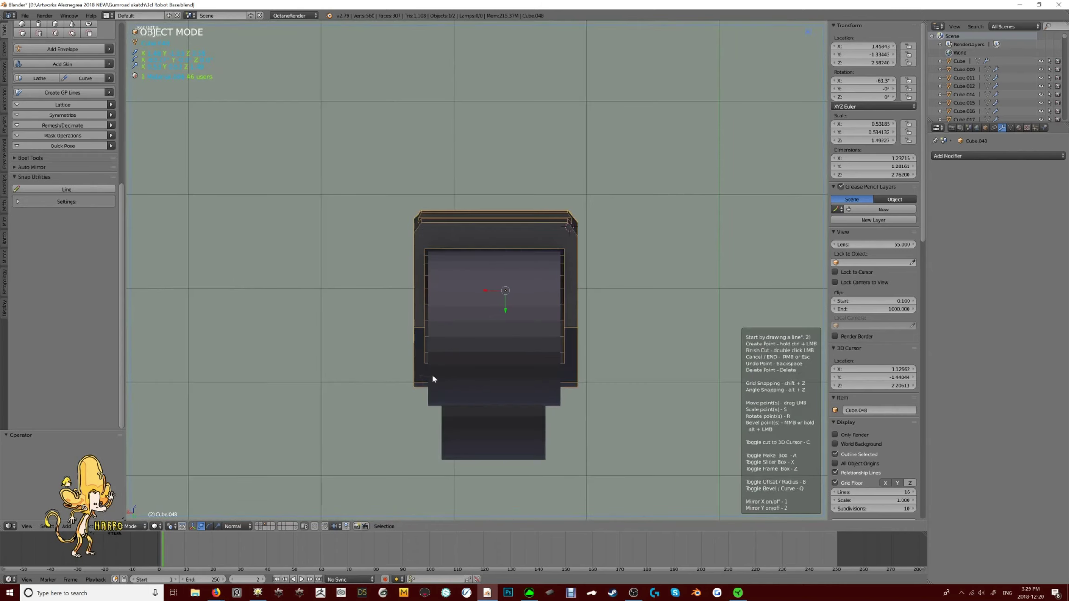
Add a Mirror modifier to the leg block with Empty.001 as mirror object and hide it in the viewport
middle_click_drag(599, 386, 907, 164)
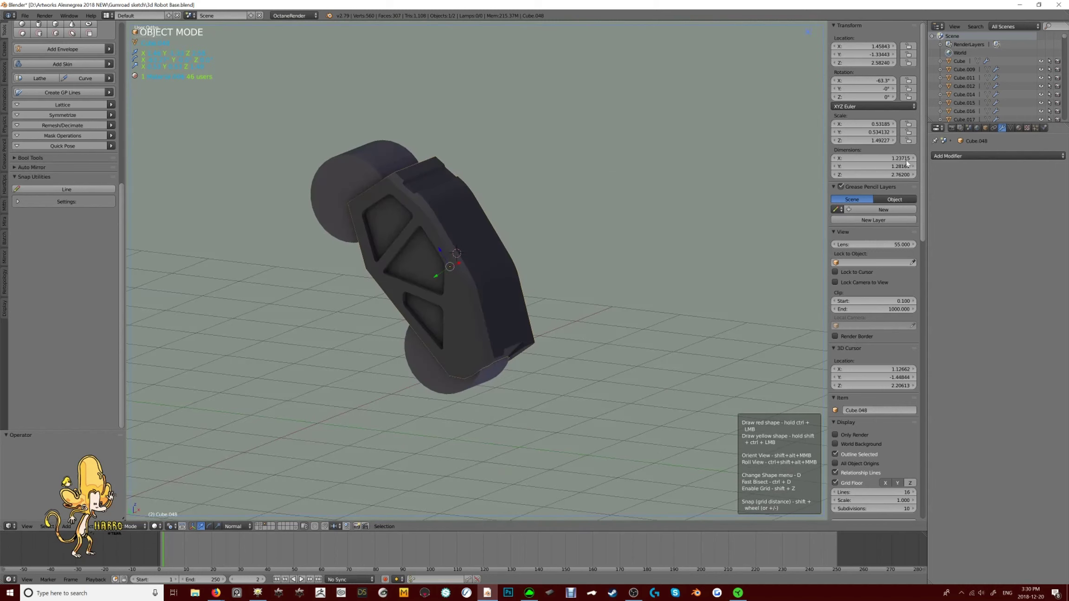
left_click(990, 159)
left_click(898, 230)
left_click(983, 247)
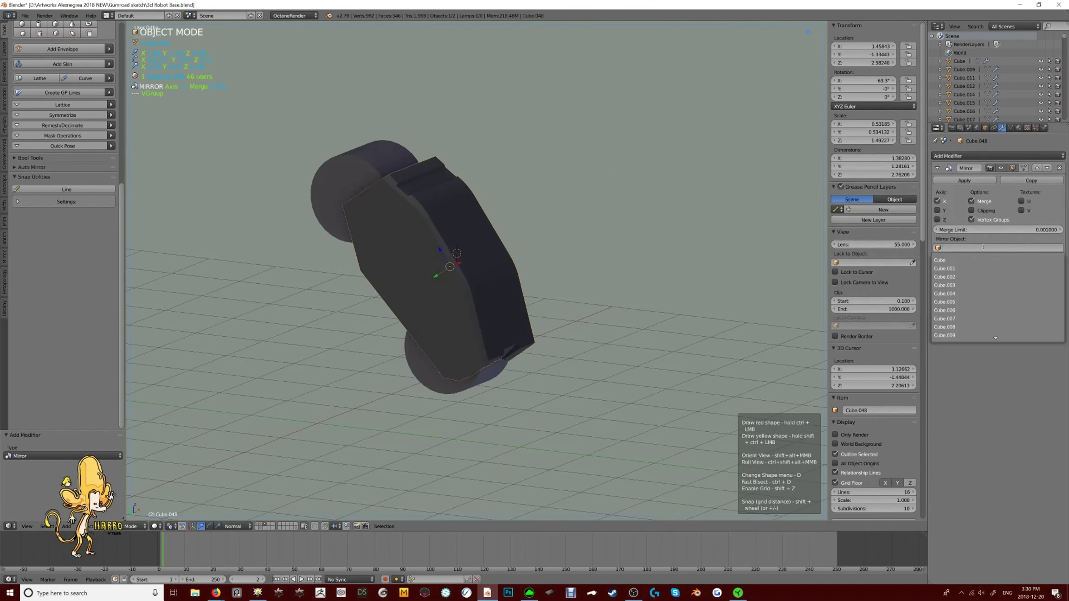
left_click(979, 268)
middle_click_drag(549, 232, 691, 218)
left_click(1001, 167)
Reset the 3D cursor to the center, select the joint cylinders and hide their Mirror modifier in the viewport
key("ctrl+KP_3")
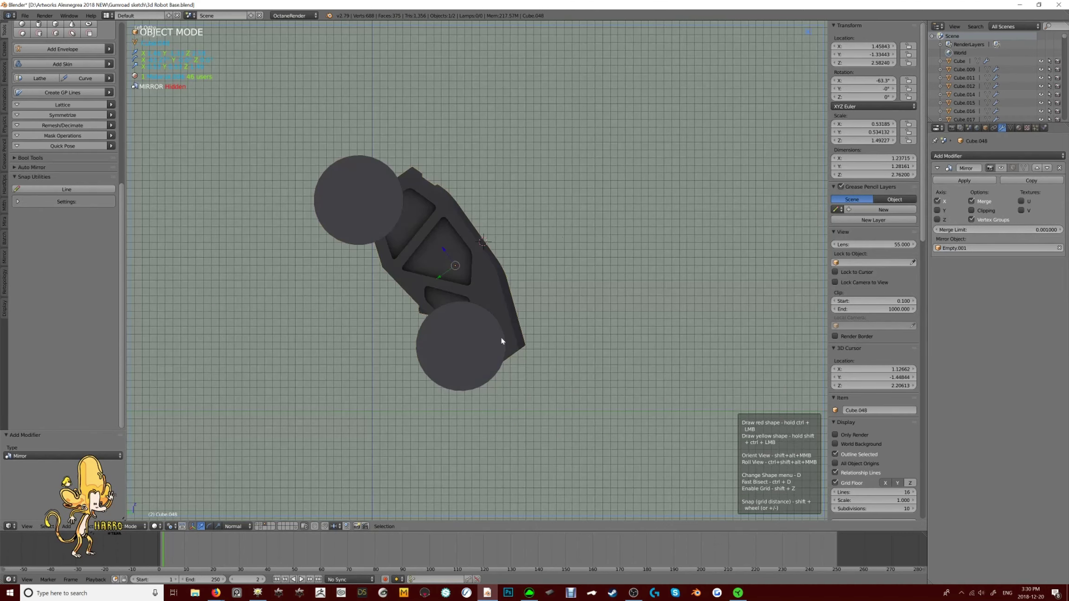
scroll(491, 318, "up", 2)
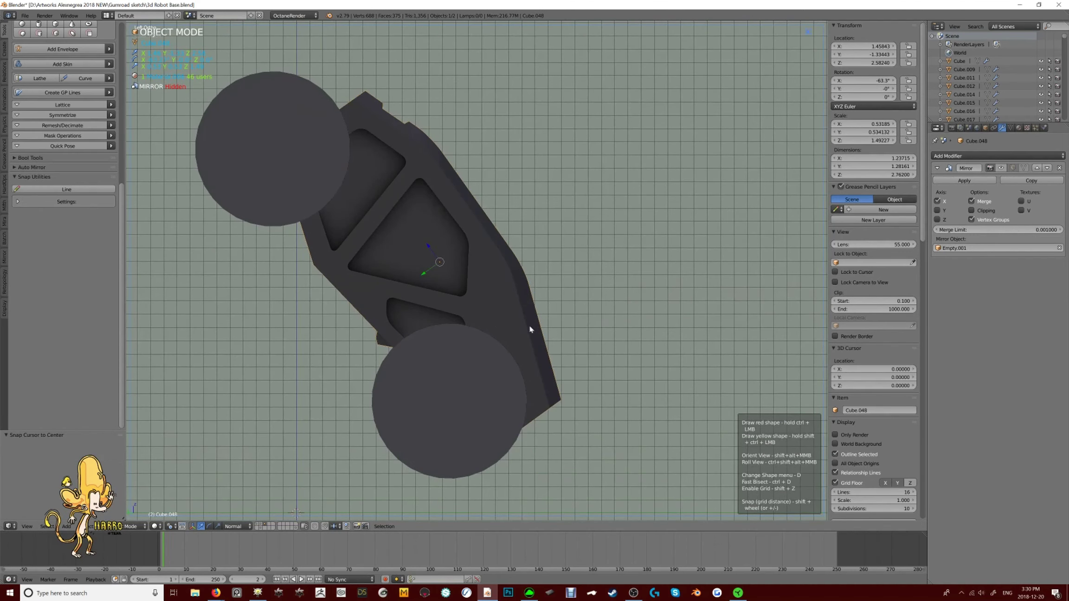
right_click(500, 303)
middle_click_drag(520, 303, 609, 254)
key("Tab")
key("Tab")
key("ctrl+KP_3")
Set the cutter shape to circle, place the 3D cursor at the leg block's outer side and make a circular cut
key("d")
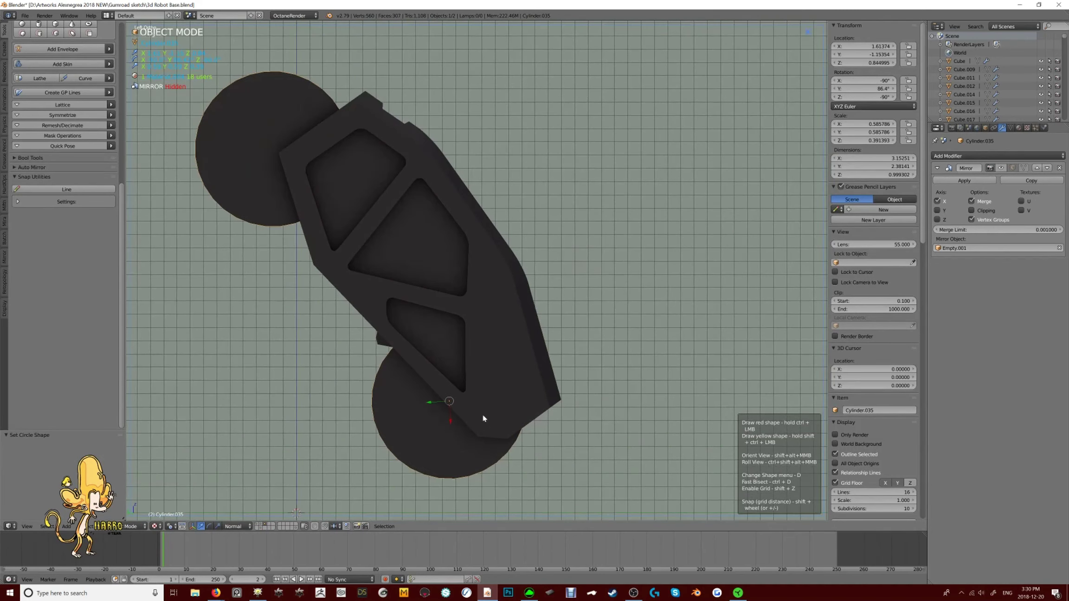
mouse_move(496, 275)
middle_mouse_down()
mouse_move(571, 286)
mouse_move(512, 289)
mouse_move(554, 258)
middle_mouse_up()
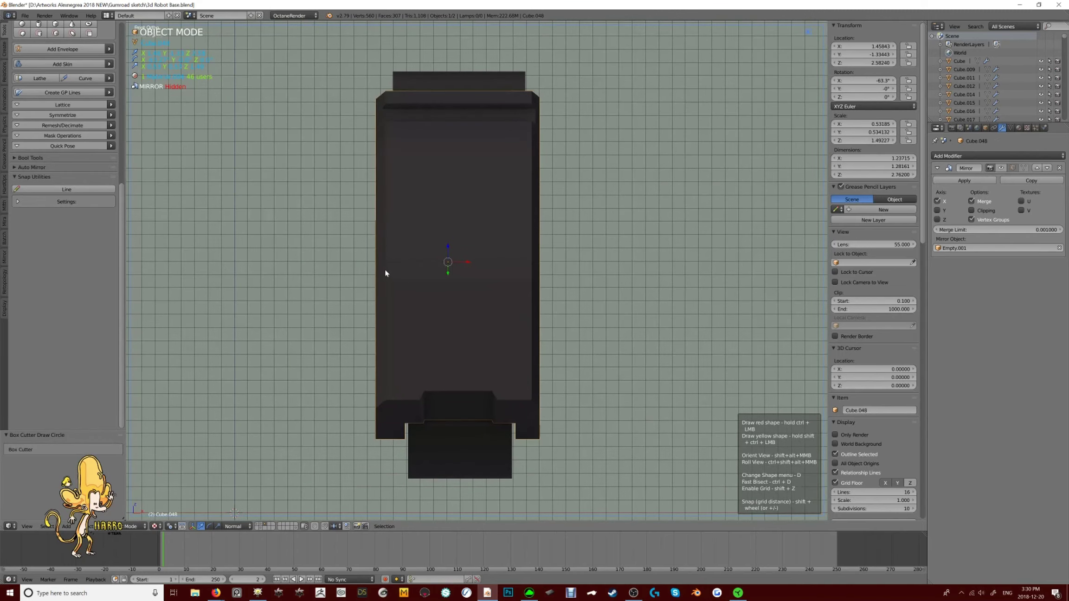
key("ctrl+KP_3")
left_click(517, 270)
middle_click_drag(548, 304, 571, 256)
key("ctrl+KP_3")
Check the leg block's mesh in Edit Mode and show its Mirror modifier in the viewport again
key("Tab")
key("Tab")
key("Tab")
key("Tab")
key("a")
key("a")
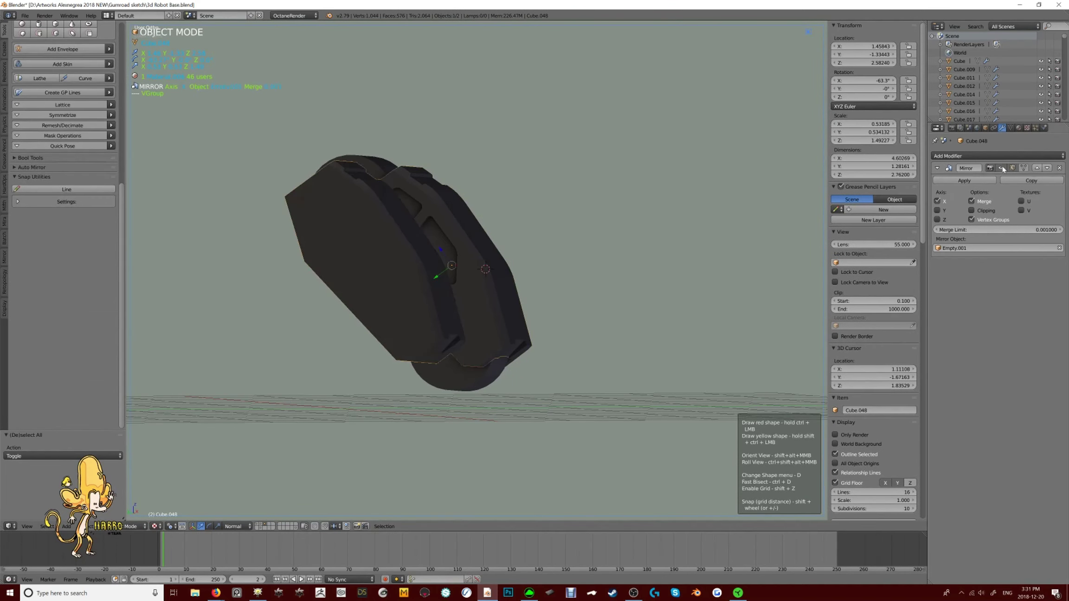
Give the cap edges of the joint cylinders a bevel weight and crease of 1.00, with a weight-limited 3-segment bevel
key("Tab")
middle_click_drag(795, 222, 450, 395)
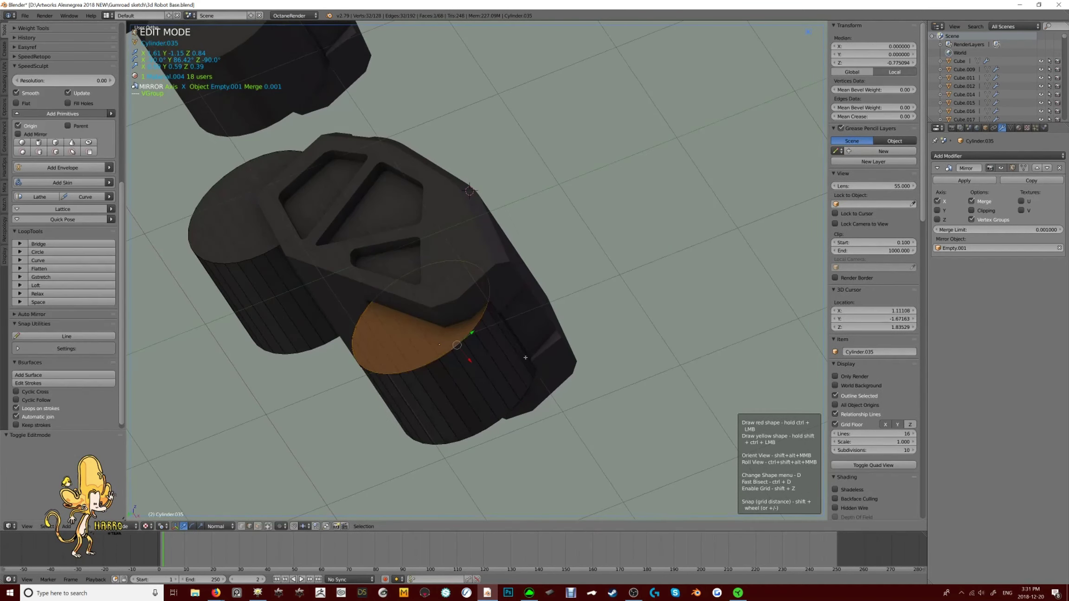
key("ctrl+Tab")
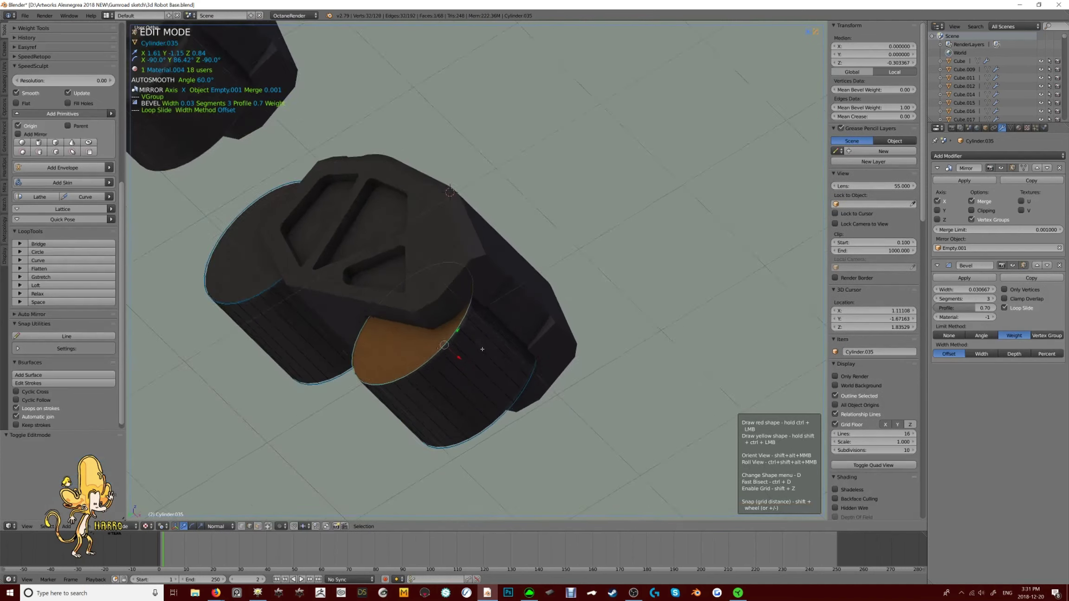
key("ctrl+Tab")
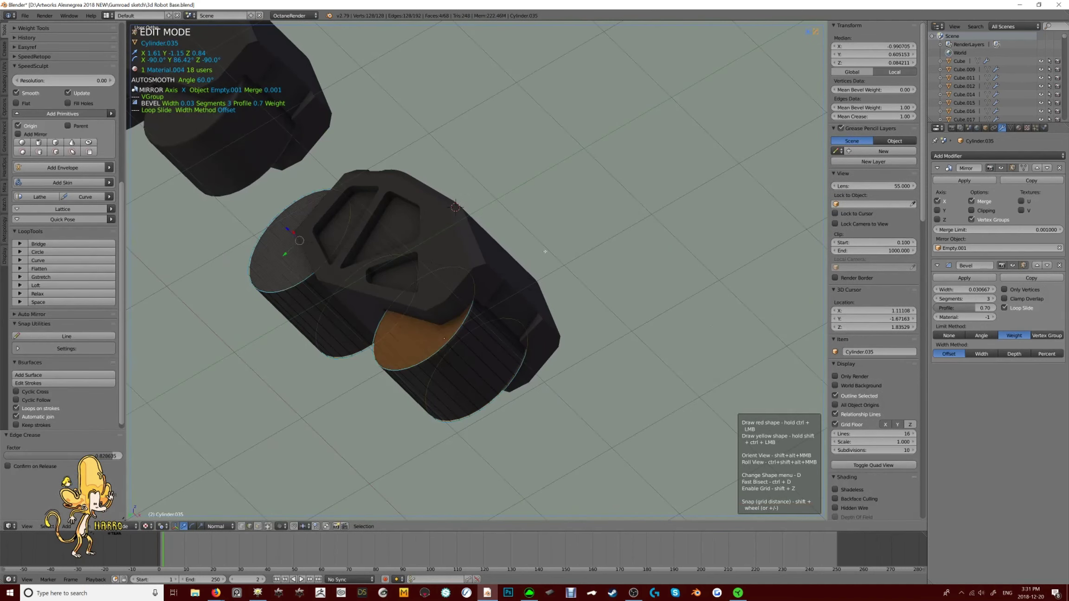
Add a Subdivision Surface modifier with 3 view levels to the joint cylinders
key("Tab")
left_click(998, 156)
left_click(905, 294)
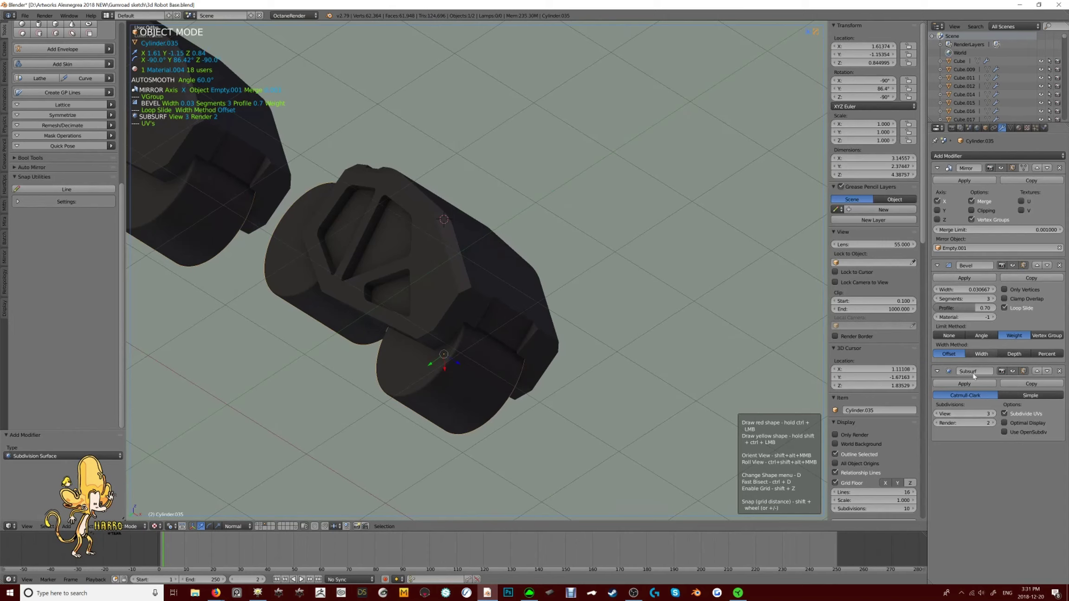
Cut edge loops around the lower joint cylinder and shrink its middle face band inward to form a groove
key("Tab")
middle_click_drag(556, 325, 454, 334)
key("ctrl+Tab")
left_click(534, 361)
right_click(435, 335)
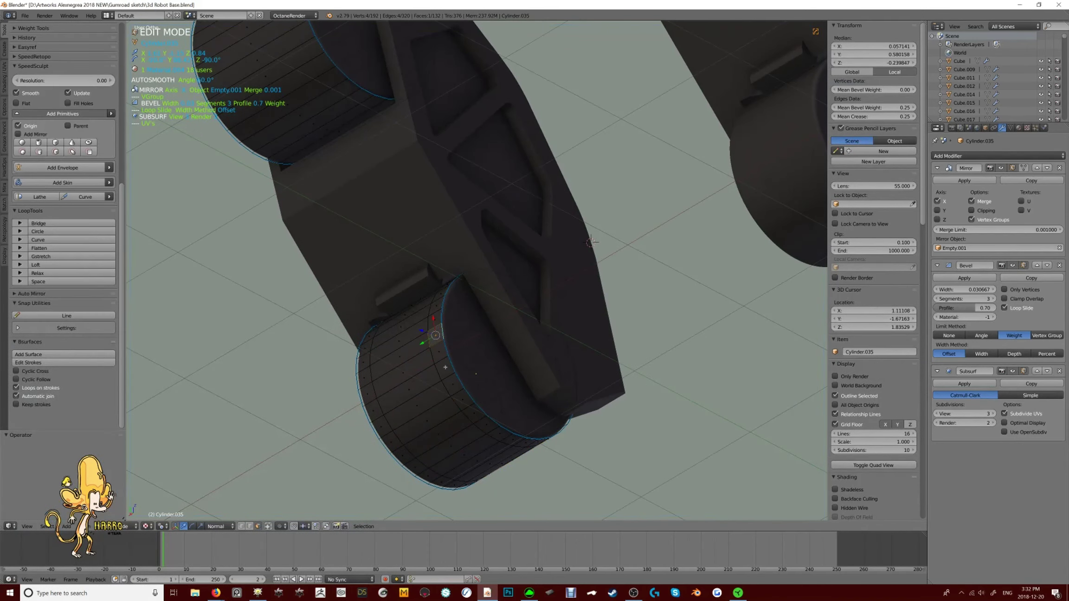
right_click(375, 368, "ctrl")
middle_click_drag(376, 367, 516, 306)
key("alt+e")
key("ctrl+r")
left_click(520, 328)
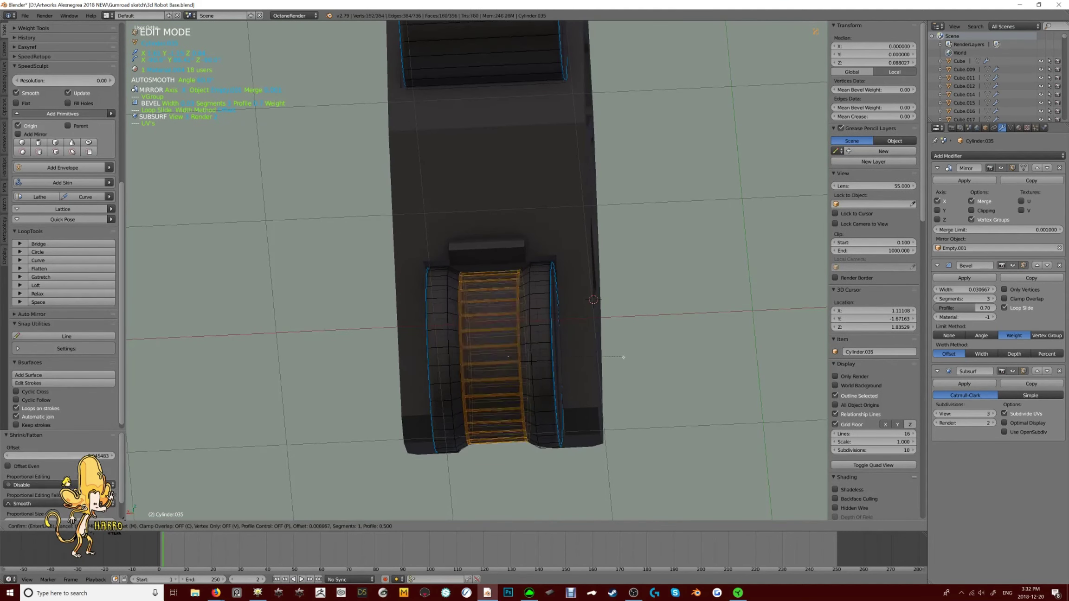
key("Escape")
Inset the face of one end cap on the lower joint cylinder
middle_click_drag(623, 355, 553, 427)
key("a")
right_click(505, 279)
right_click(505, 279)
key("i")
left_click(561, 375)
left_click(533, 333)
Inset the lower joint cylinder's other end cap, resize the inner circle and return to Object Mode
key("a")
right_click(449, 346)
key("i")
left_click(652, 376)
key("KP_3")
key("s")
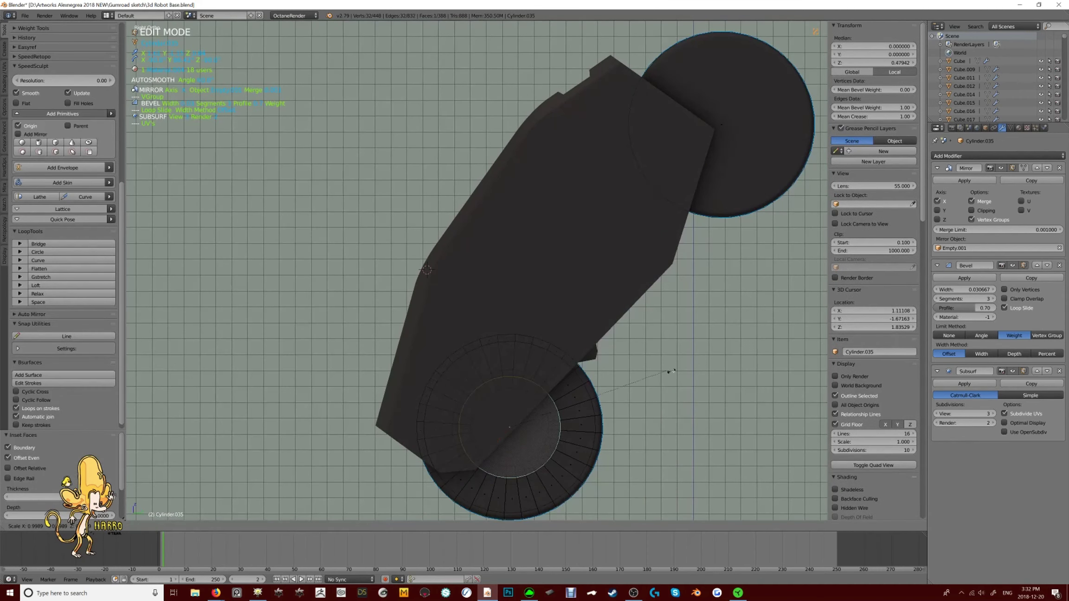
key("alt+s")
middle_click_drag(630, 440, 721, 360)
key("Tab")
key("KP_3")
middle_click_drag(659, 341, 561, 270)
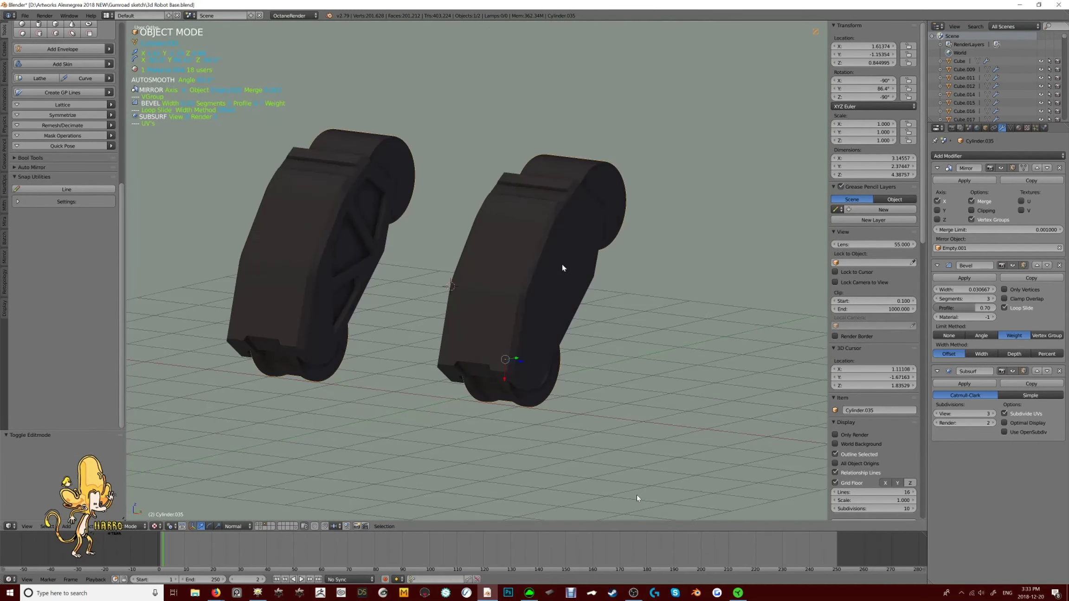
Return from the isolated leg parts to the whole robot and deselect everything
key("KP_Divide")
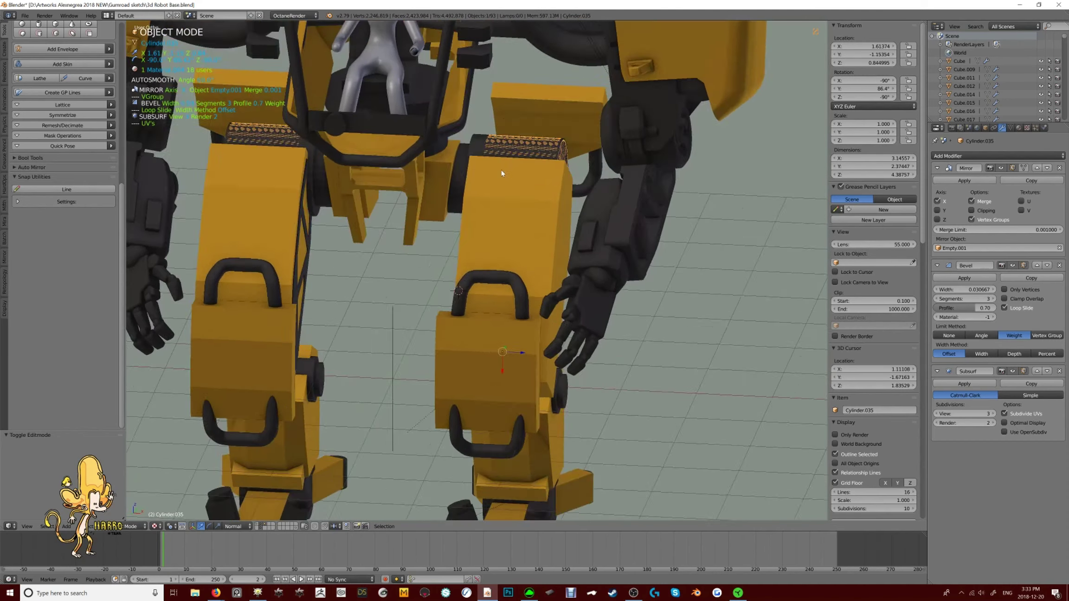
key("a")
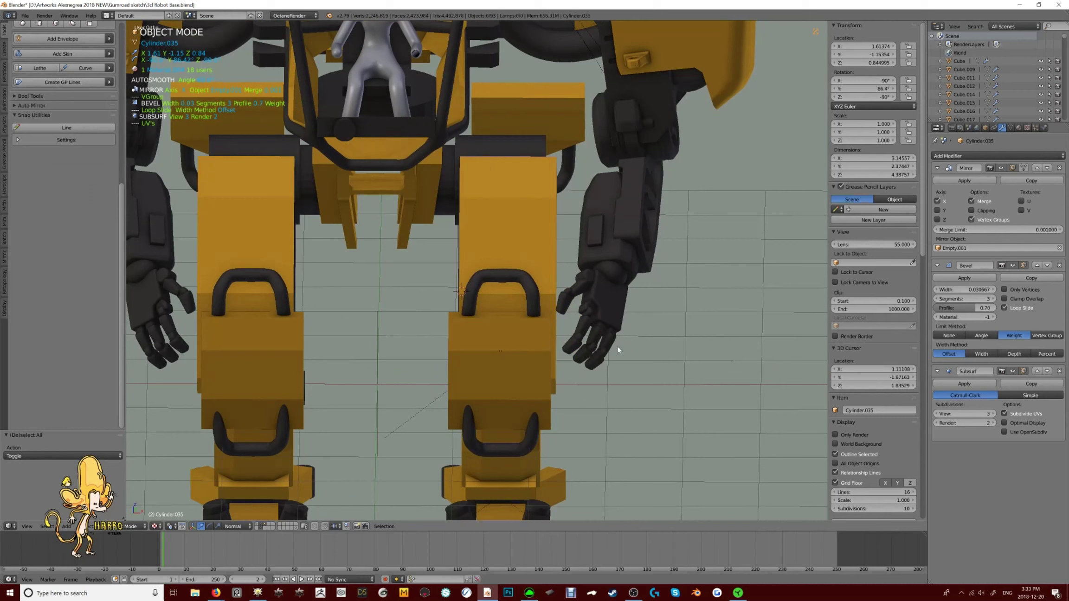
key("KP_Divide")
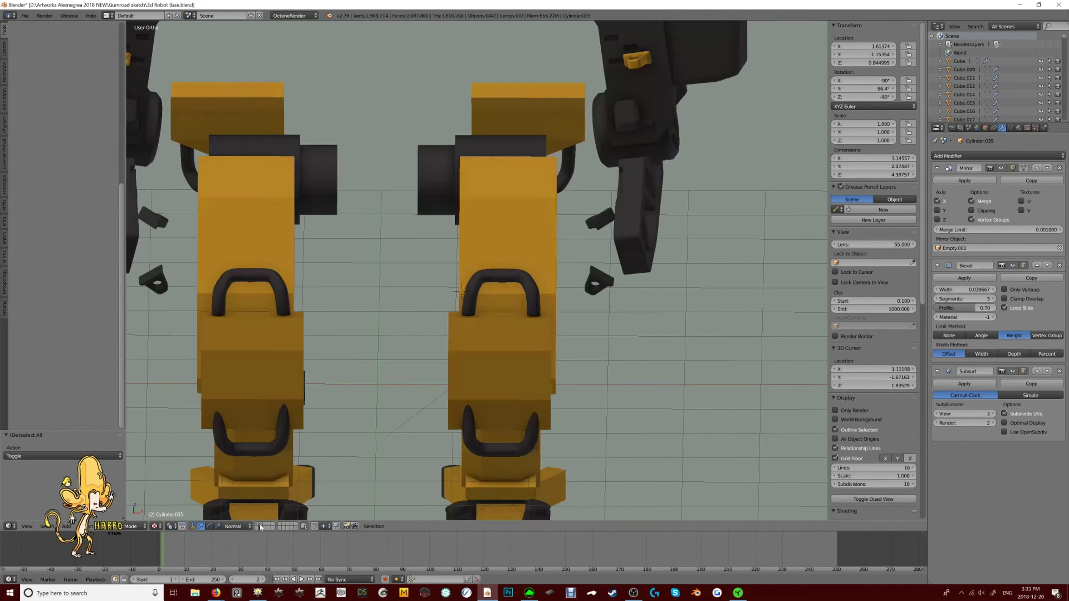
key("KP_Divide")
middle_click_drag(291, 496, 500, 245)
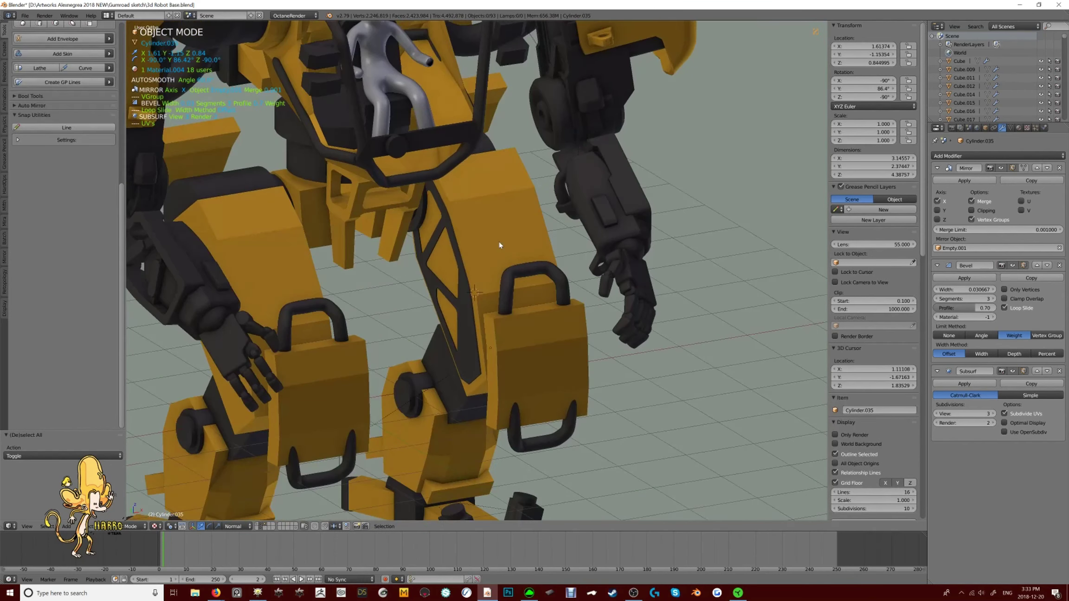
Select the yellow thigh cover and delete its inner side faces in Edit Mode to expose the detailed leg block
right_click(458, 260)
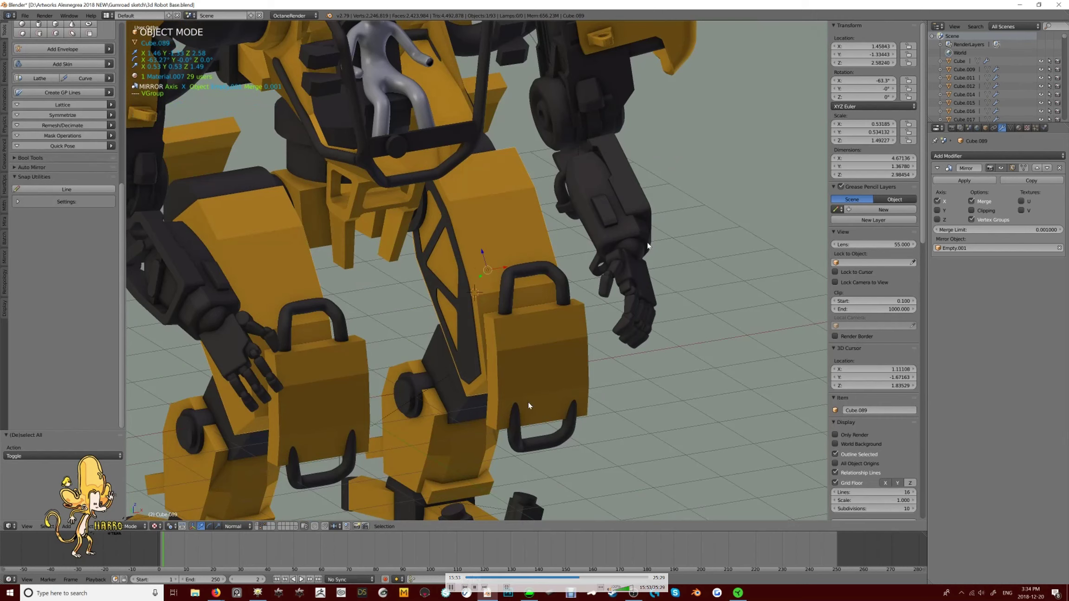
key("KP_Divide")
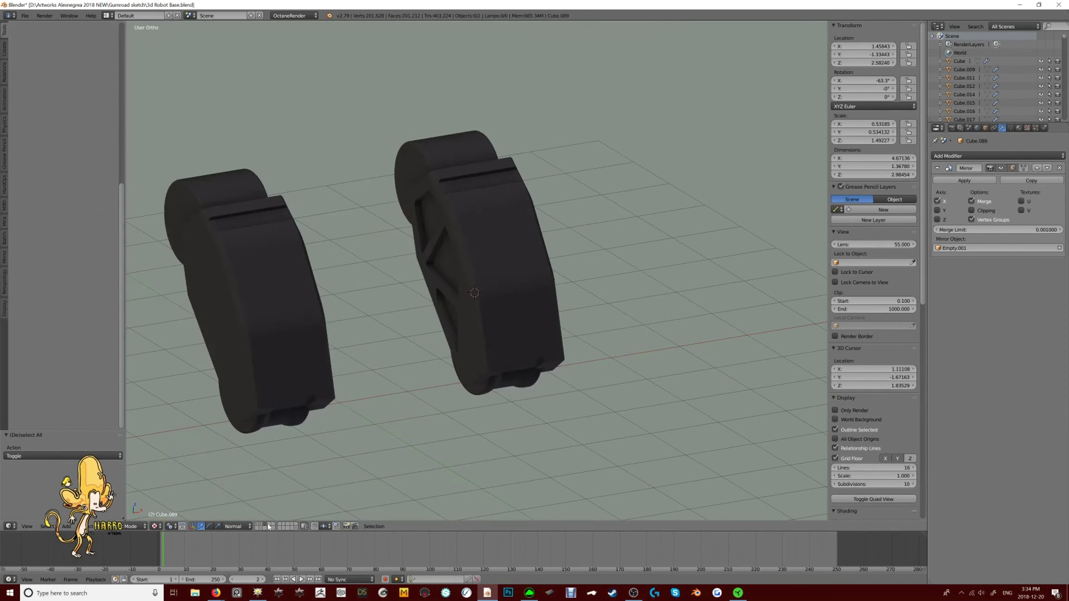
key("KP_Divide")
key("a")
scroll(711, 292, "down", 4)
middle_click_drag(708, 293, 529, 402)
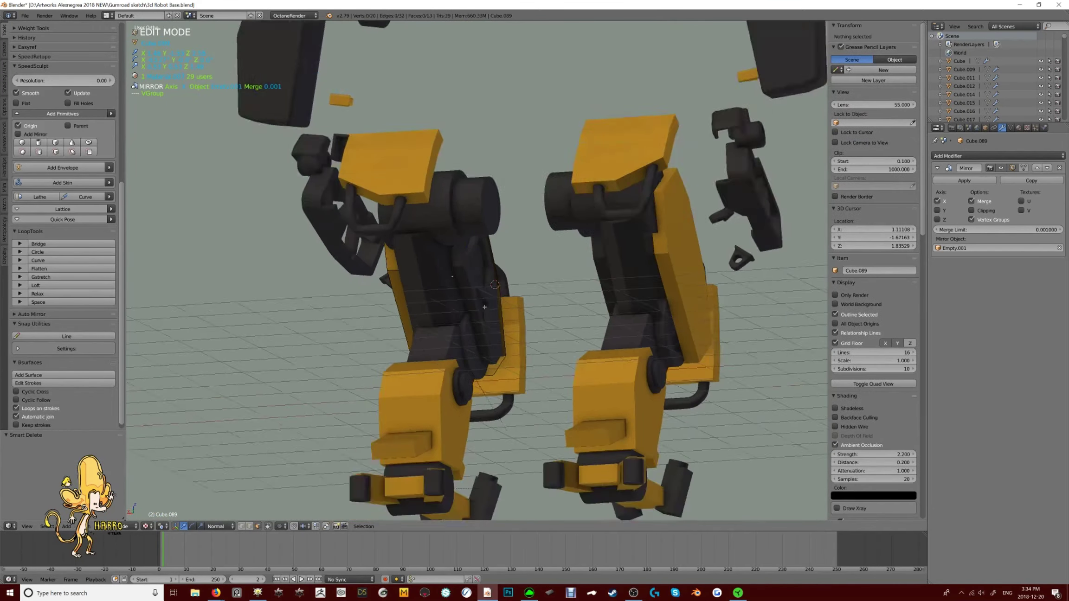
Slide the upper inner vertex of the yellow thigh cover along its edge and switch the viewport to solid shading
key("KP_7")
key("ctrl+Tab")
left_click(462, 173)
right_click(463, 178)
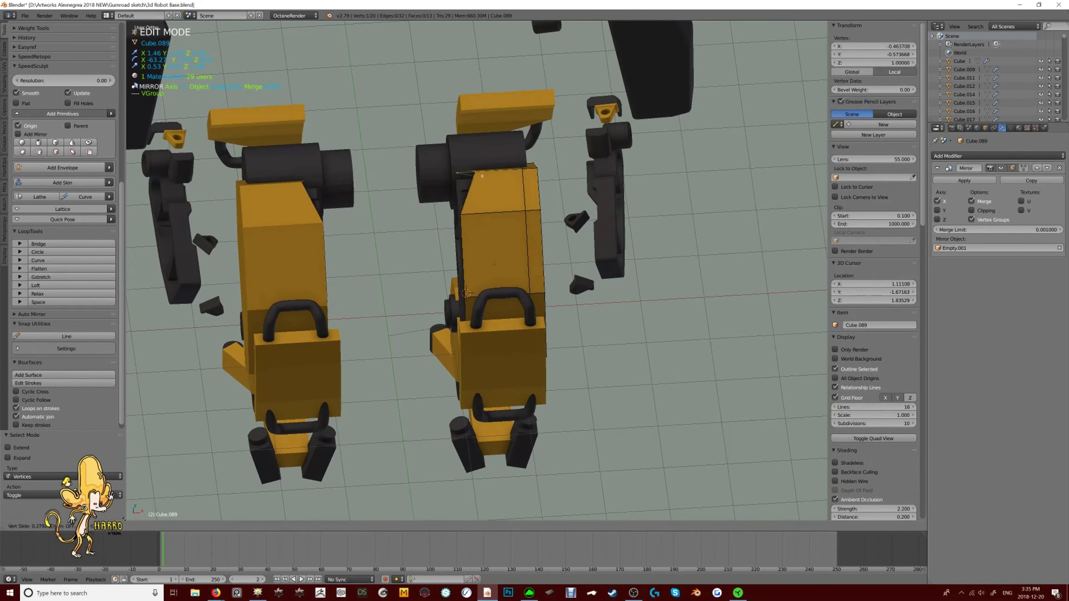
key("z")
key("Tab")
key("z")
mouse_move(466, 158)
middle_mouse_down()
mouse_move(487, 285)
mouse_move(515, 253)
middle_mouse_up()
scroll(516, 253, "up", 3)
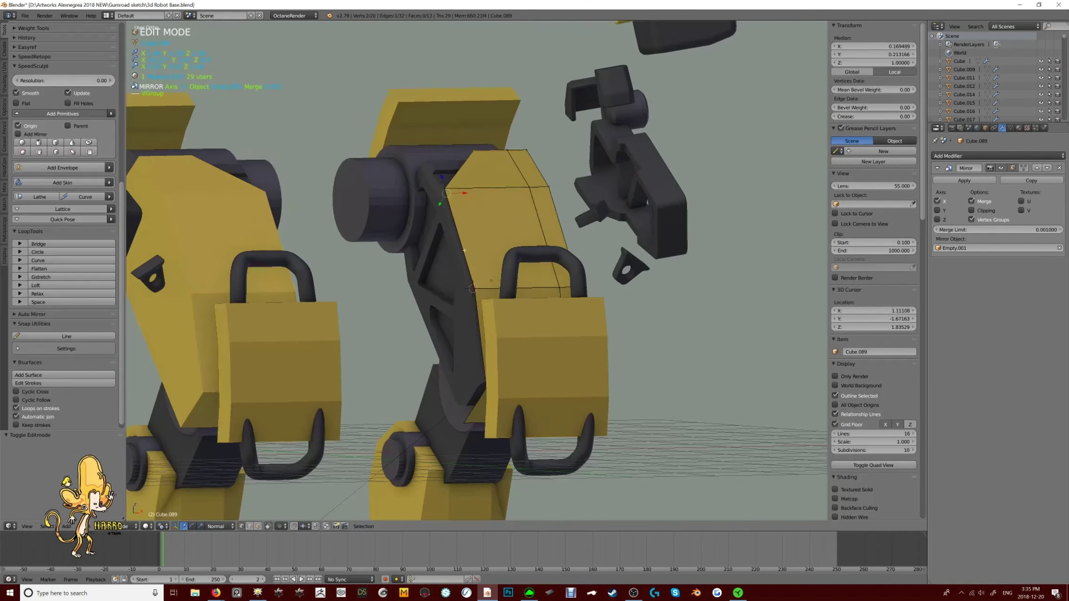
Add a loop cut to the front of the yellow thigh cover
key("Tab")
key("ctrl+r")
left_click(522, 247)
left_click(499, 200)
scroll(499, 201, "down", 5)
middle_click_drag(499, 201, 492, 331)
scroll(492, 331, "up", 5)
Slide the inner border of the yellow thigh cover to follow the dark leg block's edge and leave Edit Mode
left_click(464, 372)
middle_click_drag(464, 372, 574, 506)
key("g")
key("g")
left_click(605, 233)
scroll(682, 319, "down", 5)
scroll(682, 318, "up", 5)
key("Tab")
key("Tab")
left_click(392, 357)
middle_click_drag(392, 358, 563, 349)
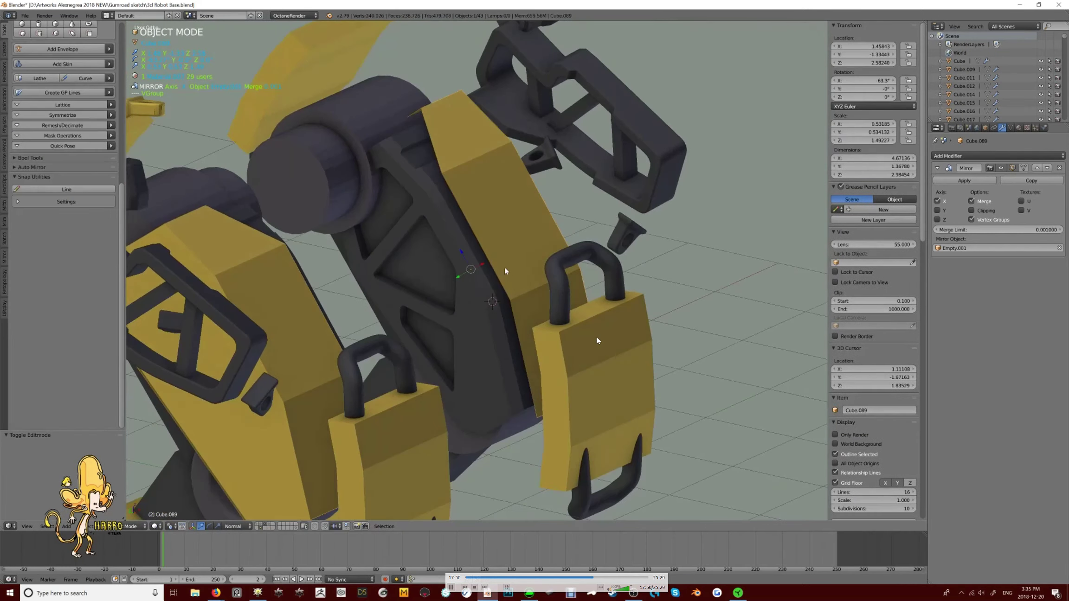
Thicken the yellow thigh armour with a Solidify modifier of about -0.043 and show the rest of the robot's layers
key("w")
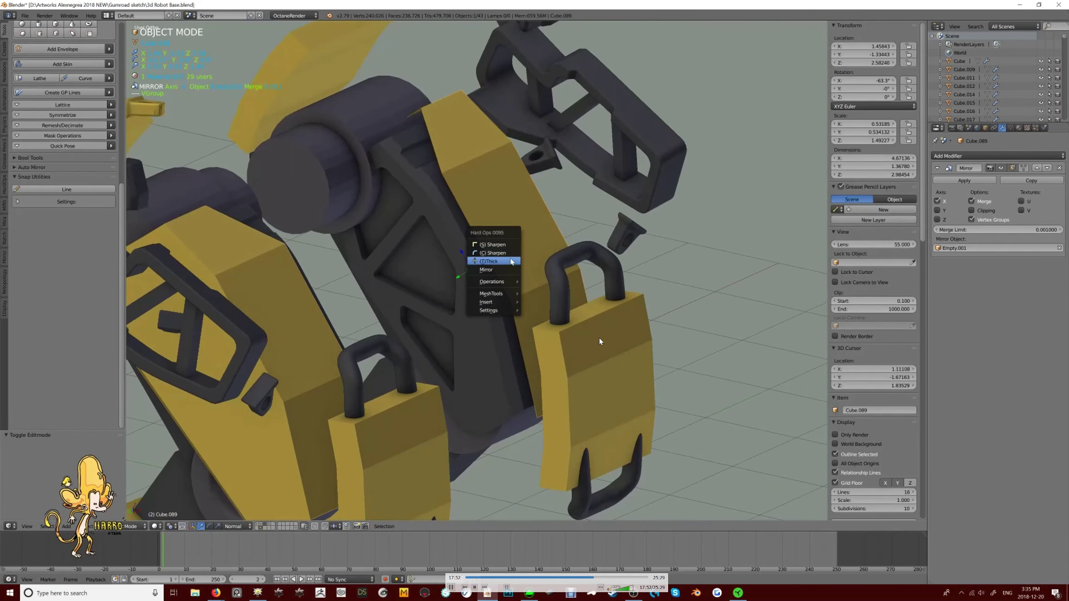
left_click(511, 257)
left_click(509, 246)
scroll(509, 246, "down", 5)
middle_click_drag(509, 247, 424, 278)
left_click(273, 524, "shift")
key("KP_1")
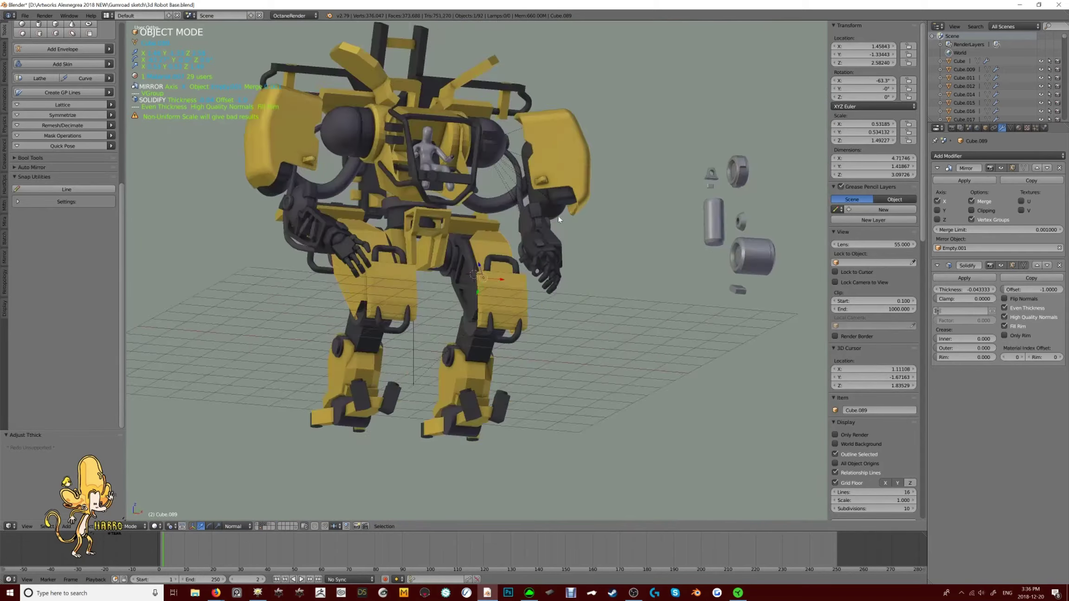
Isolate the upper-arm part and remesh it with OpenVDB using a finer relative voxel size
left_click(278, 524)
middle_click_drag(278, 518, 325, 260)
scroll(467, 227, "up", 4)
right_click(441, 226)
key("t")
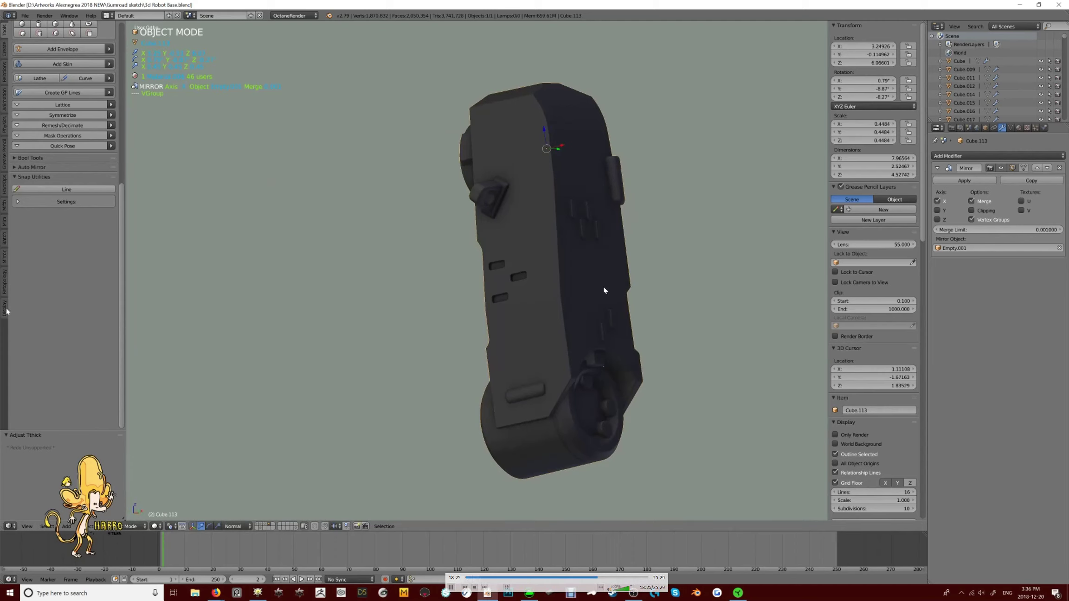
left_click(5, 284)
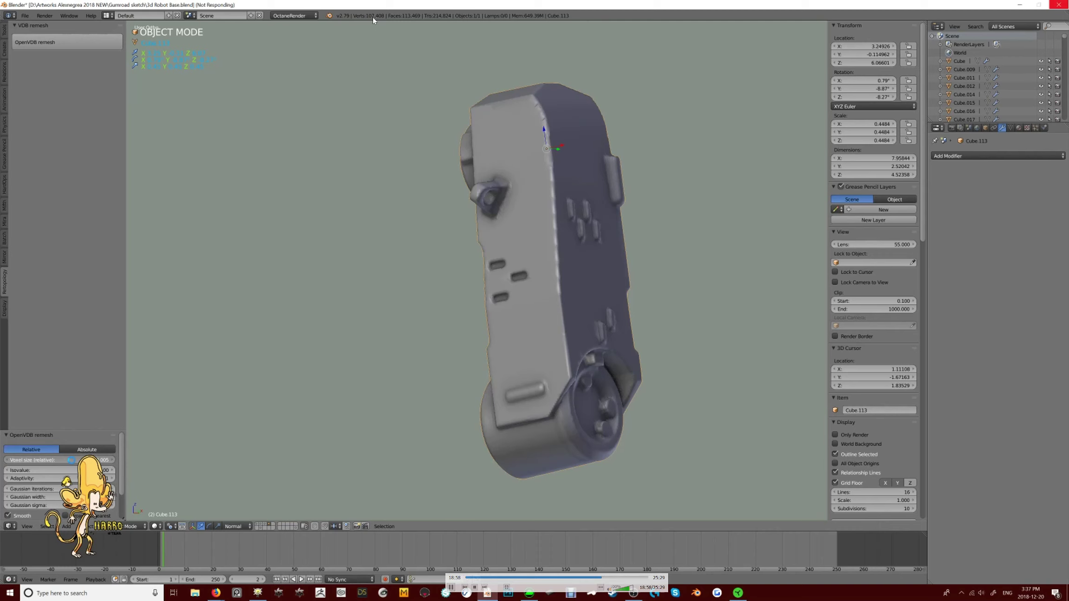
left_click_drag(71, 460, 73, 463)
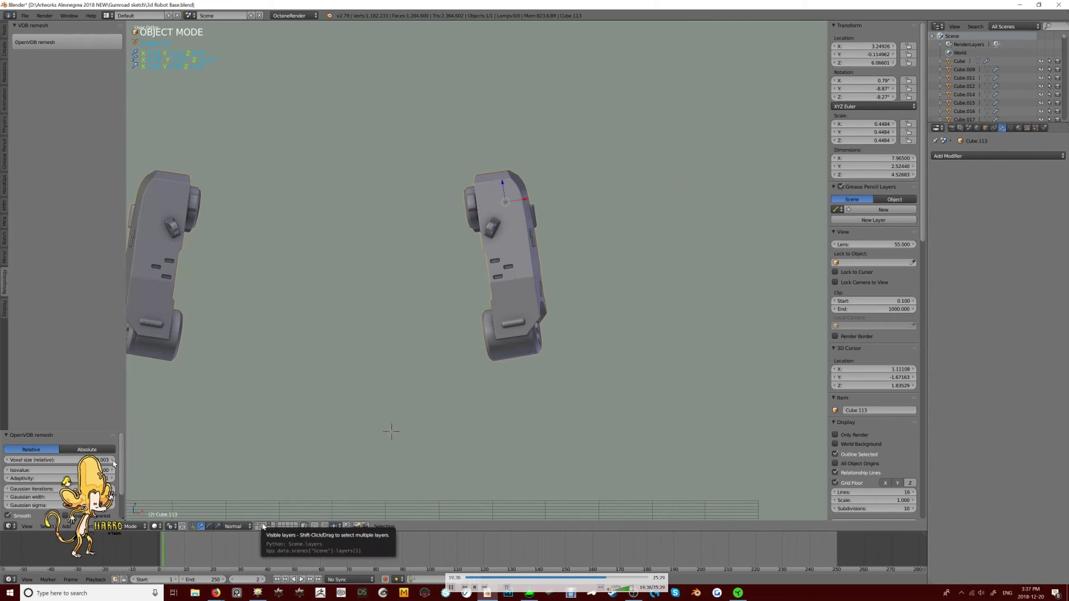
Leave the isolated view and link the dark forearm material to the grey upper-arm parts
key("KP_Divide")
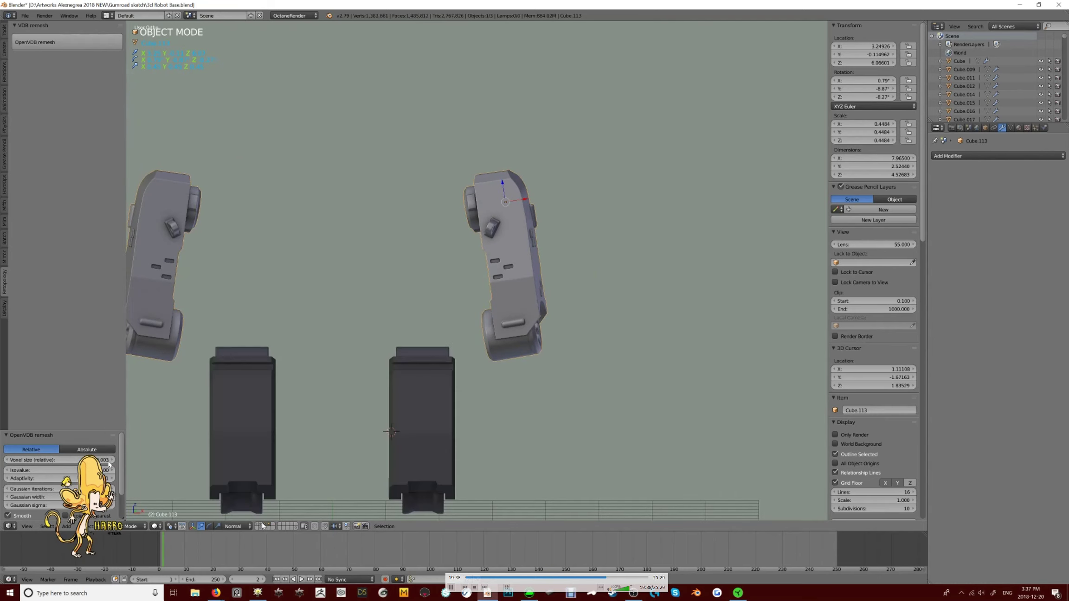
key("a")
right_click(512, 410, "alt")
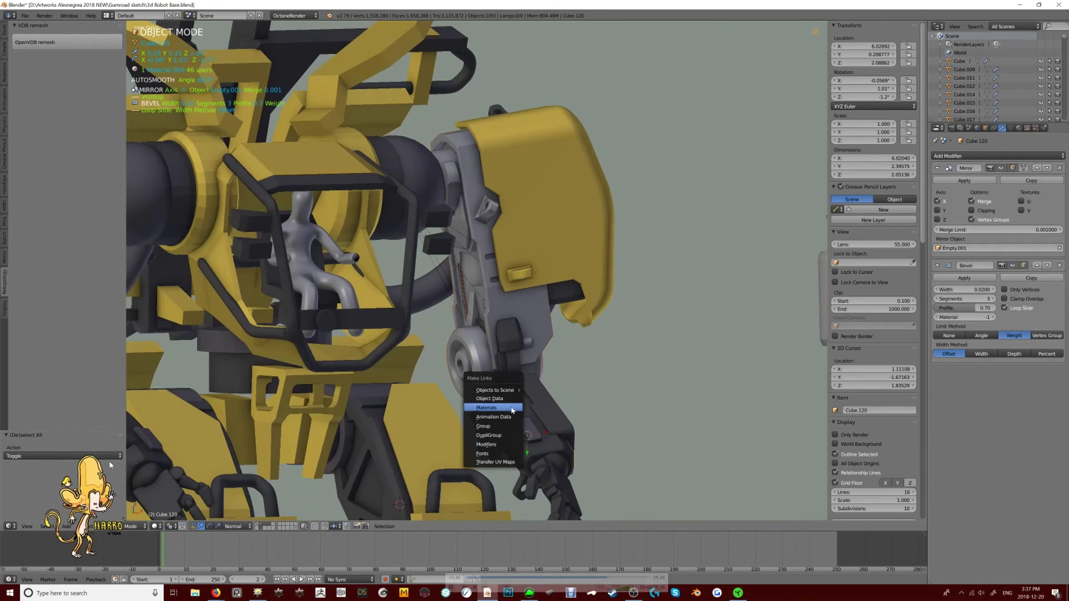
left_click(512, 410)
scroll(608, 299, "down", 8)
scroll(465, 353, "up", 6)
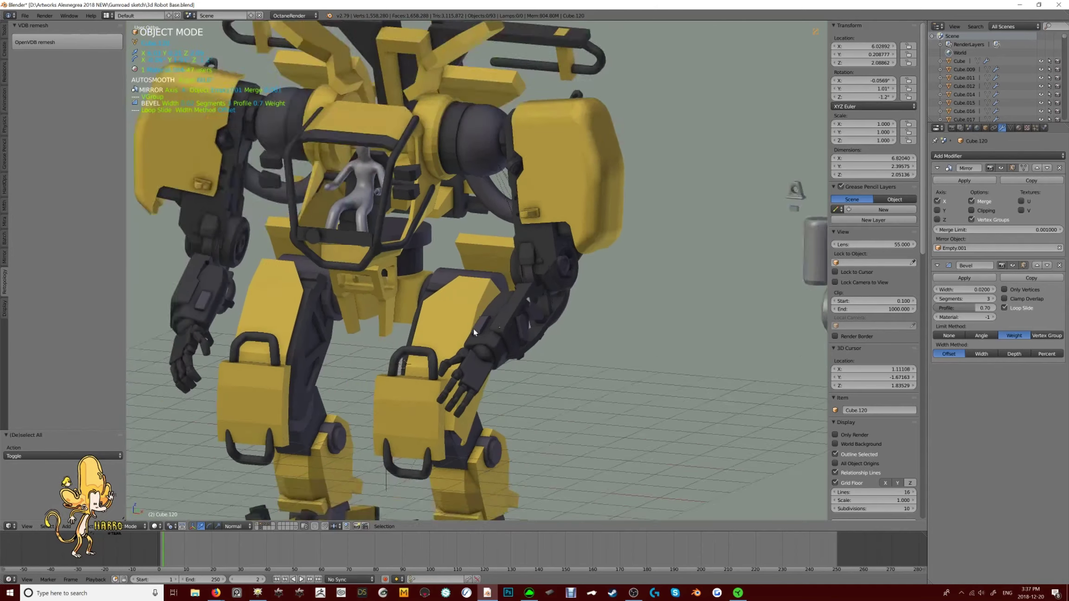
Round the edges of the yellow thigh armour with two bevels
middle_click_drag(474, 328, 570, 259)
right_click(457, 357)
key("Tab")
key("ctrl+b")
left_click(558, 446)
middle_click_drag(558, 447, 579, 237)
scroll(579, 238, "up", 5)
middle_click_drag(542, 325, 278, 316)
key("ctrl+b")
left_click(657, 419)
key("Tab")
key("Tab")
middle_click_drag(657, 419, 464, 371)
scroll(510, 399, "down", 4)
scroll(473, 410, "up", 4)
scroll(485, 404, "up", 3)
key("Tab")
scroll(559, 398, "down", 5)
Examine the knee plate and knee joint cylinder from several angles, with the knee plates hidden and shown
scroll(464, 372, "up", 2)
right_click(449, 330)
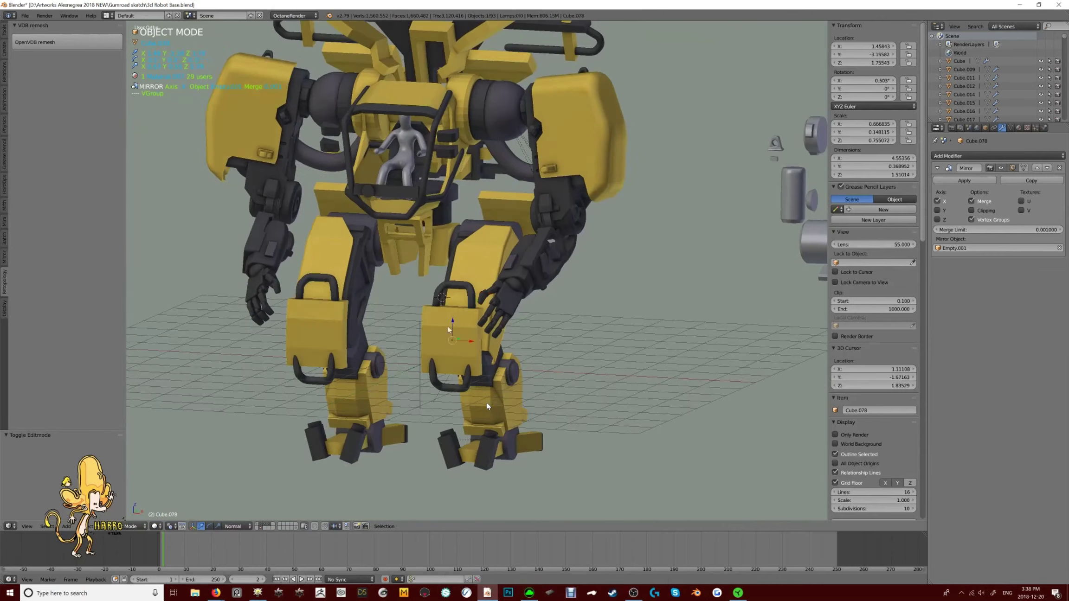
mouse_move(449, 330)
middle_mouse_down()
mouse_move(533, 331)
mouse_move(445, 328)
middle_mouse_up()
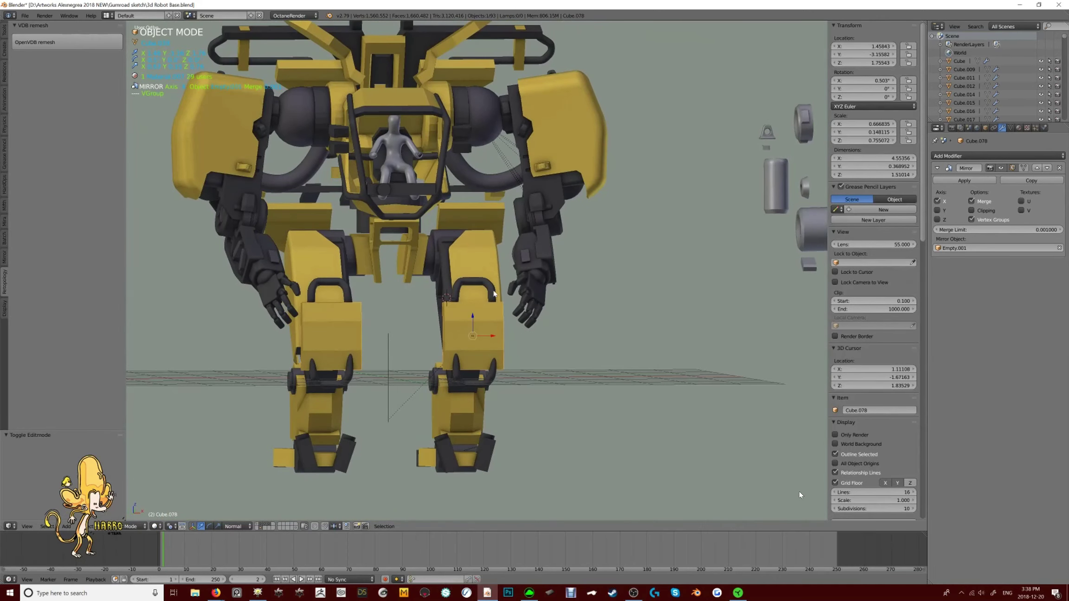
middle_click_drag(494, 294, 545, 345)
left_click(623, 355)
middle_click_drag(623, 355, 543, 349)
scroll(467, 357, "up", 4)
right_click(467, 358)
scroll(365, 388, "down", 3)
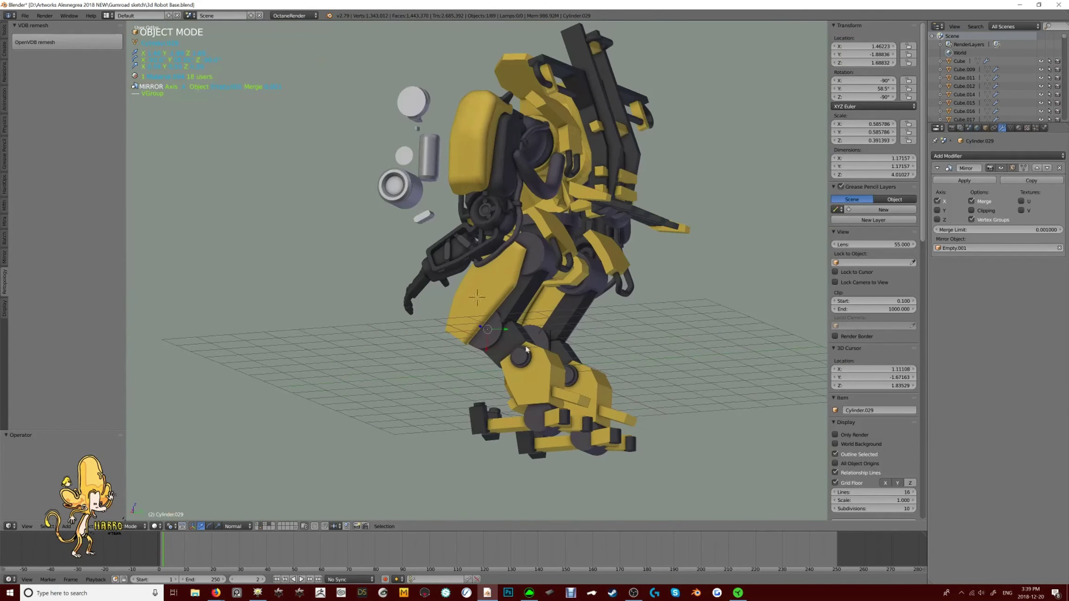
middle_click_drag(485, 375, 459, 338)
right_click(473, 364)
key("ctrl+z")
scroll(459, 338, "up", 3)
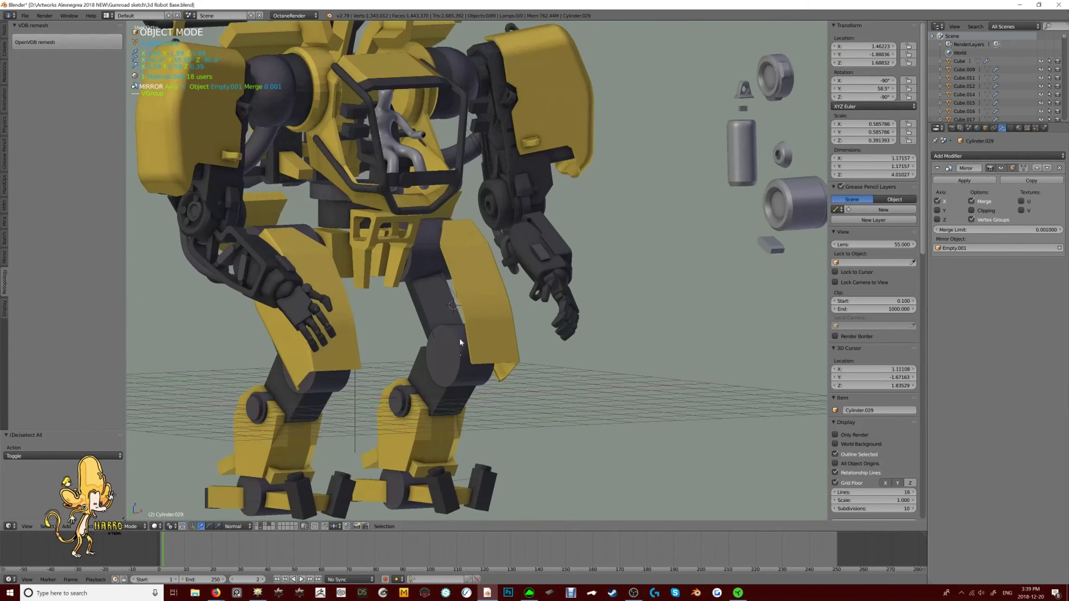
middle_click_drag(437, 259, 585, 370)
right_click(422, 374)
scroll(585, 370, "up", 3)
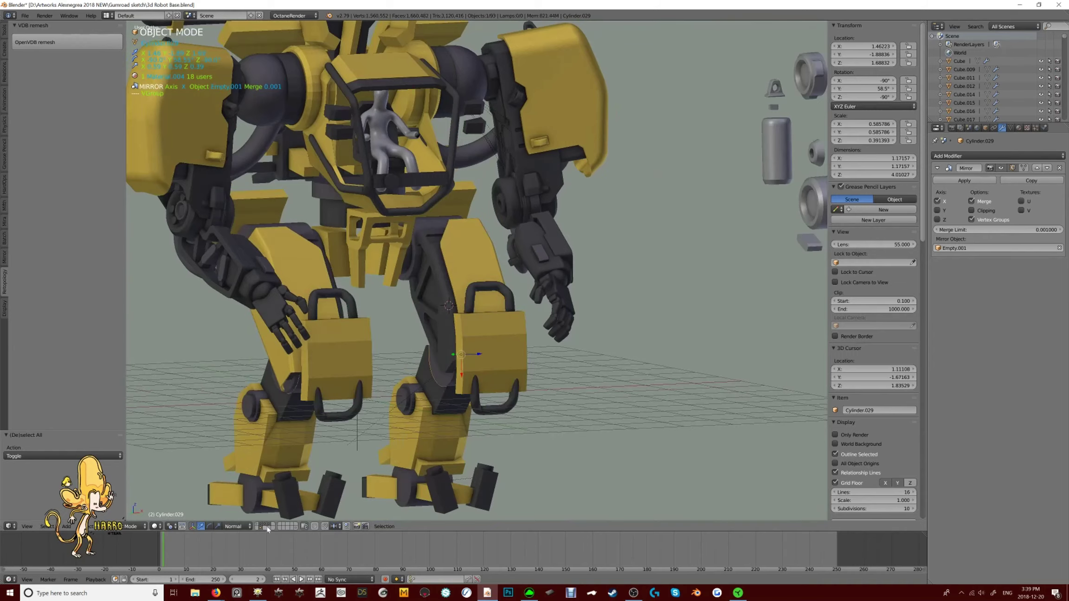
Hide the upper body and delete the old cylinder from the leg
middle_click_drag(268, 529, 385, 223)
key("Delete")
scroll(362, 227, "down", 4)
right_click(431, 229)
key("g")
right_click(433, 229)
scroll(385, 220, "up", 4)
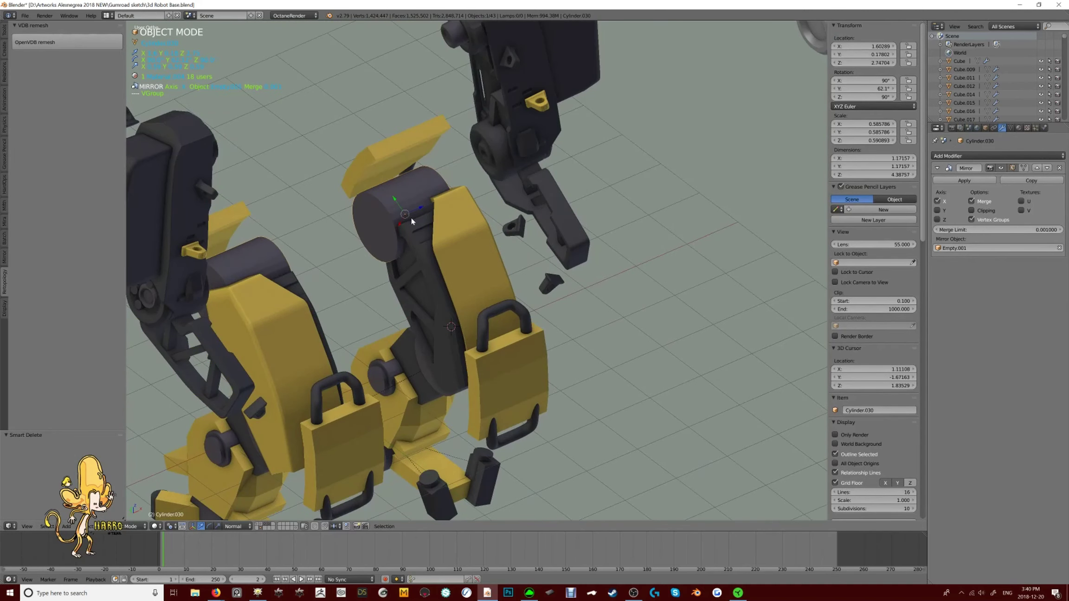
Box-select the leg parts and delete the leftover pieces
left_click(473, 245)
scroll(473, 246, "down", 3)
middle_click_drag(473, 246, 486, 199)
key("b")
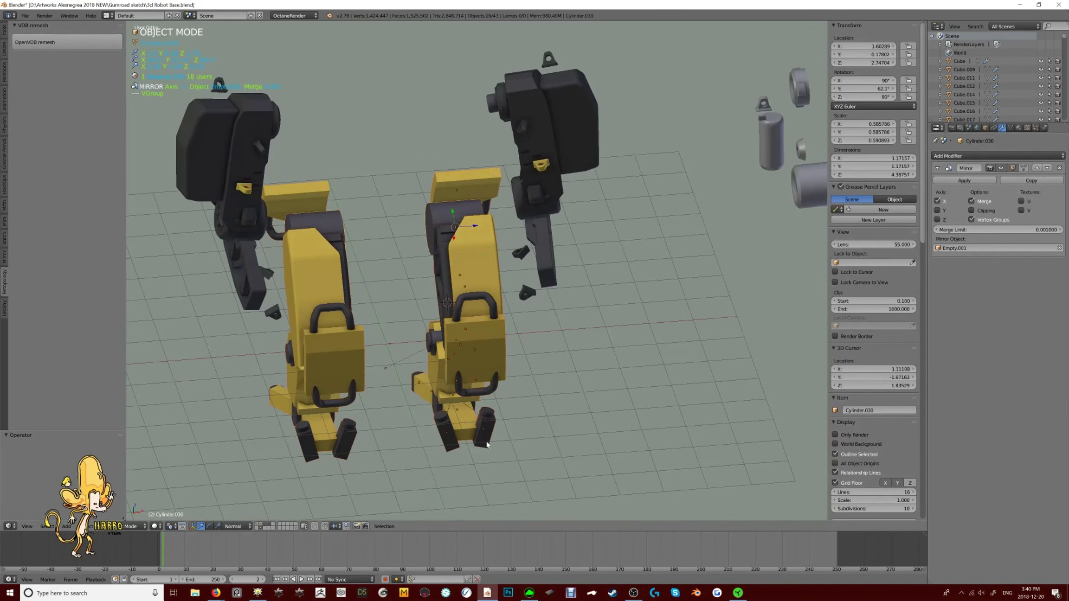
middle_click_drag(482, 403, 585, 276)
key("Delete")
Move the dark block behind the thigh between the hip and knee joints
scroll(505, 346, "up", 2)
scroll(534, 279, "up", 4)
right_click(529, 258)
key("g")
key("x")
left_click(671, 294)
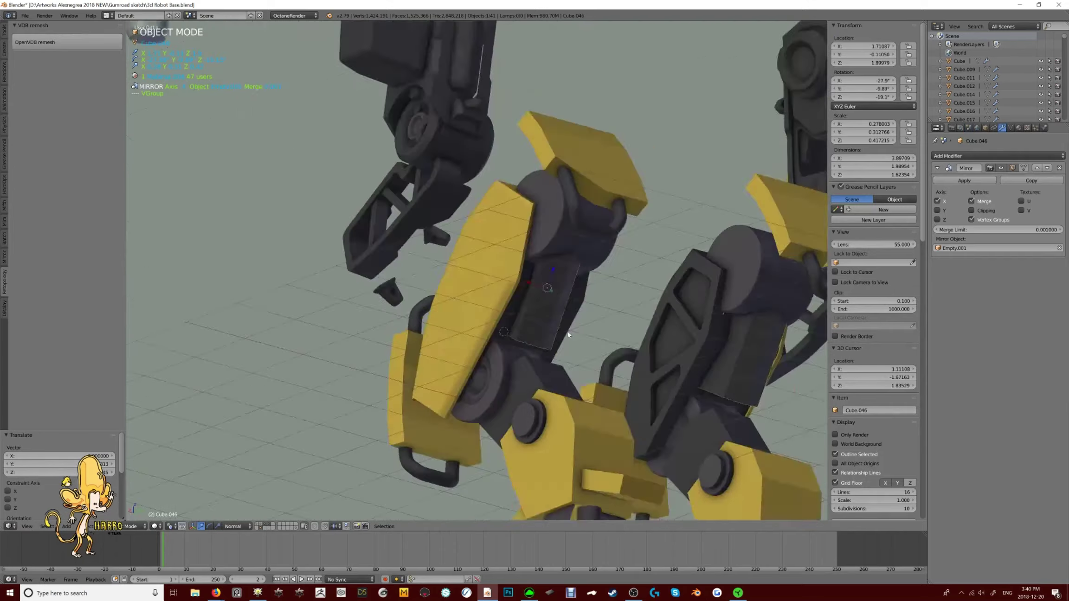
scroll(639, 348, "up", 2)
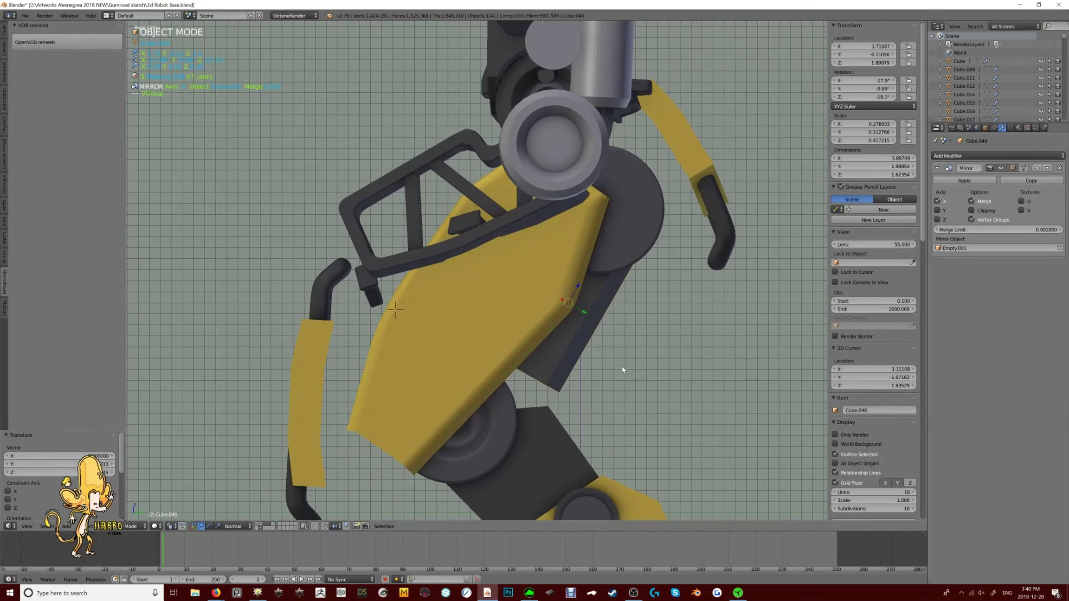
scroll(622, 367, "down", 3)
Cut the thigh block with a Box Cutter n-gon shape, then delete the block
middle_click_drag(651, 358, 556, 336)
key("alt+6")
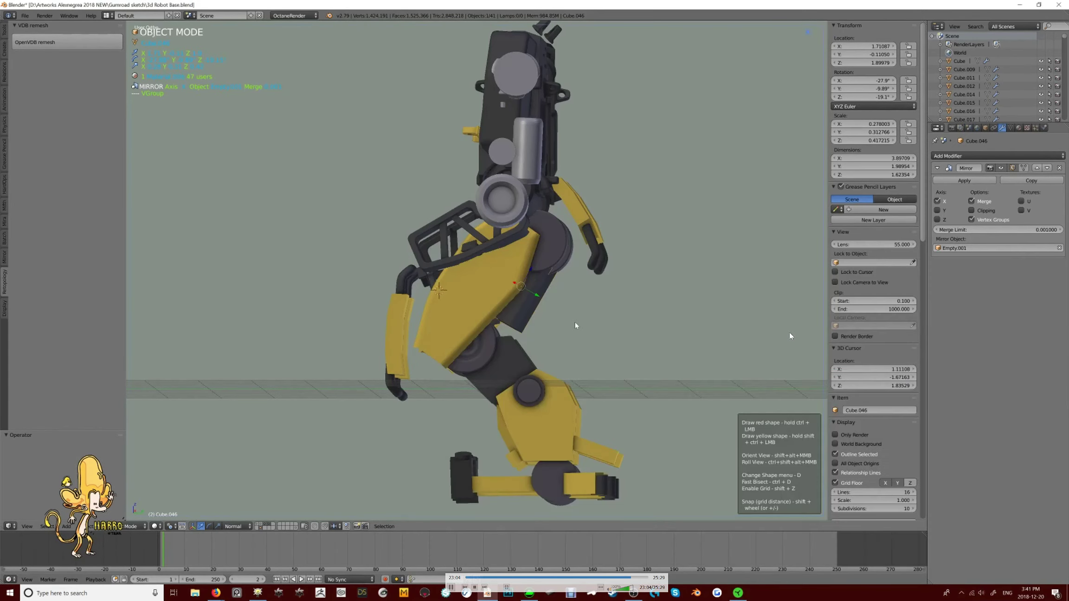
key("d")
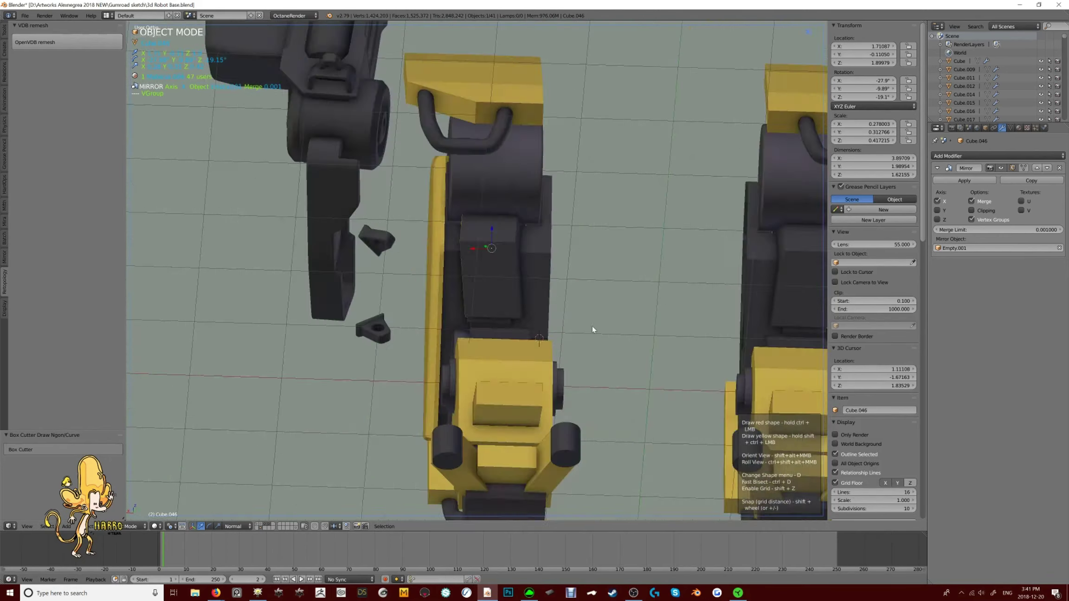
middle_click_drag(590, 325, 539, 281)
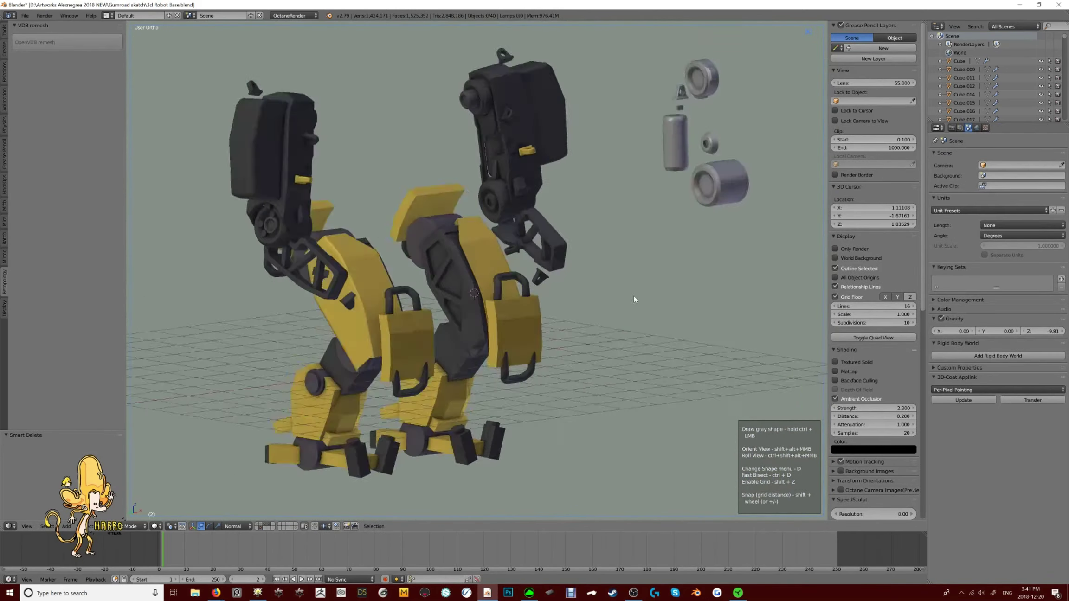
middle_click_drag(634, 296, 538, 292)
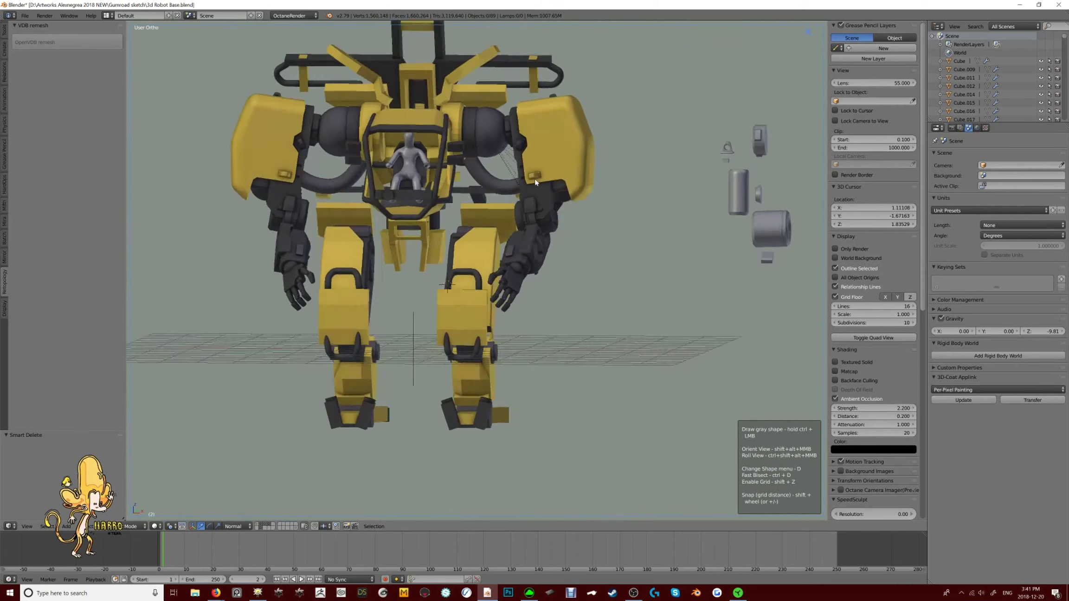
Edit the leg joint cylinder mesh and extrude the hip cylinder's inner end toward the pelvis
scroll(536, 183, "up", 5)
key("Tab")
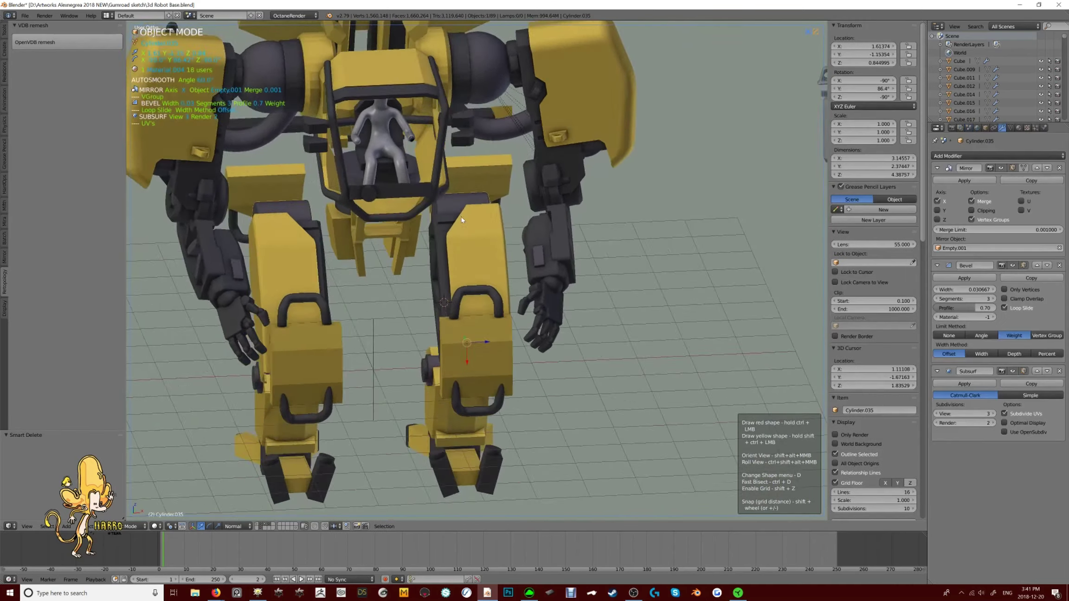
scroll(378, 194, "up", 3)
left_click(543, 292)
scroll(543, 292, "down", 4)
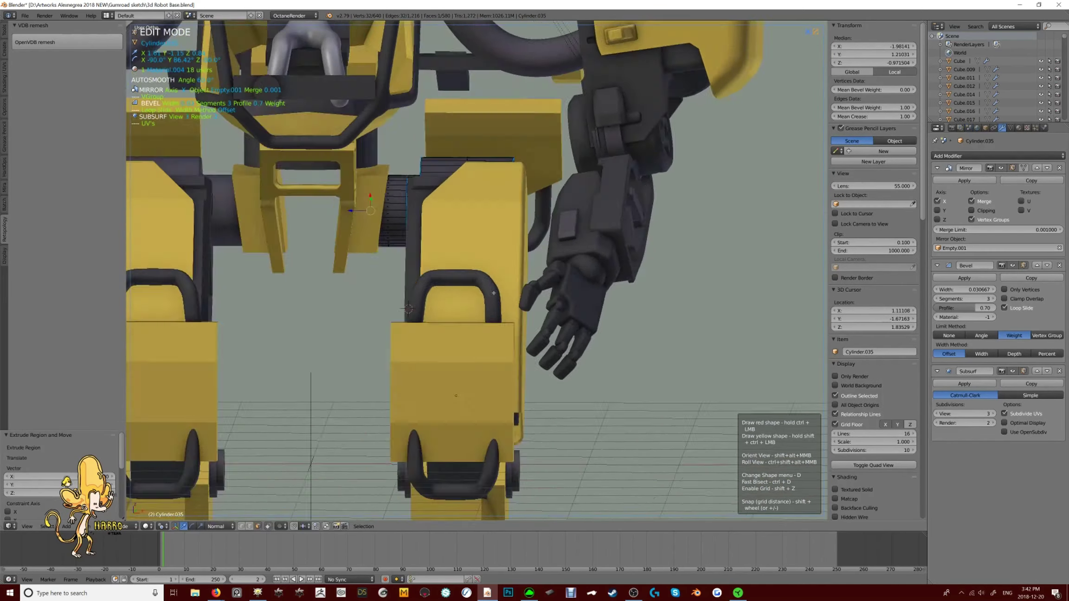
Bevel the loop cut around the hip cylinder into a band and shrink/fatten its faces
key("ctrl+b")
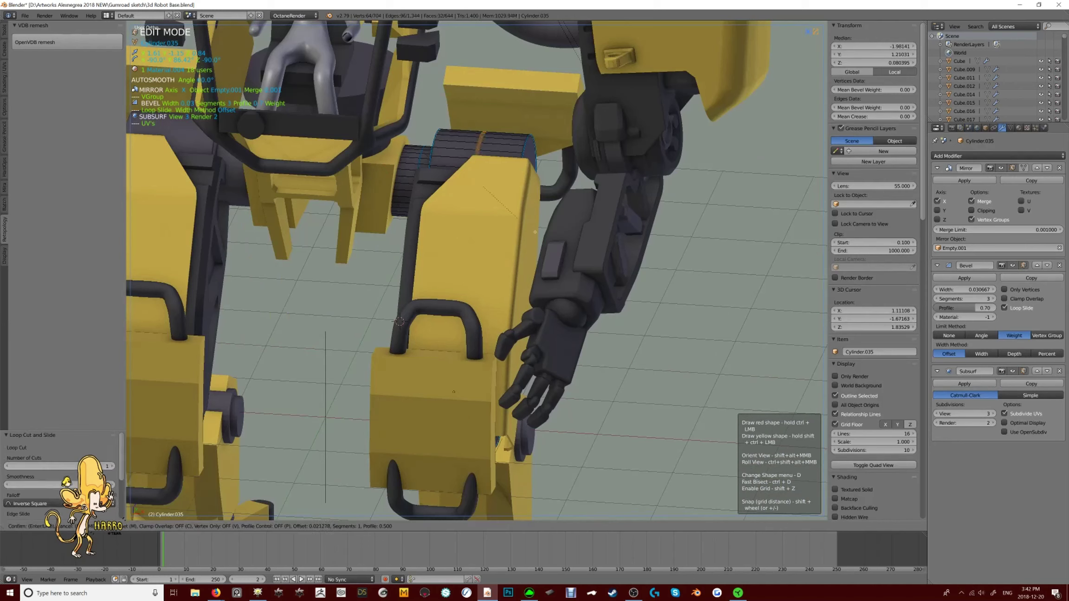
left_click(463, 148)
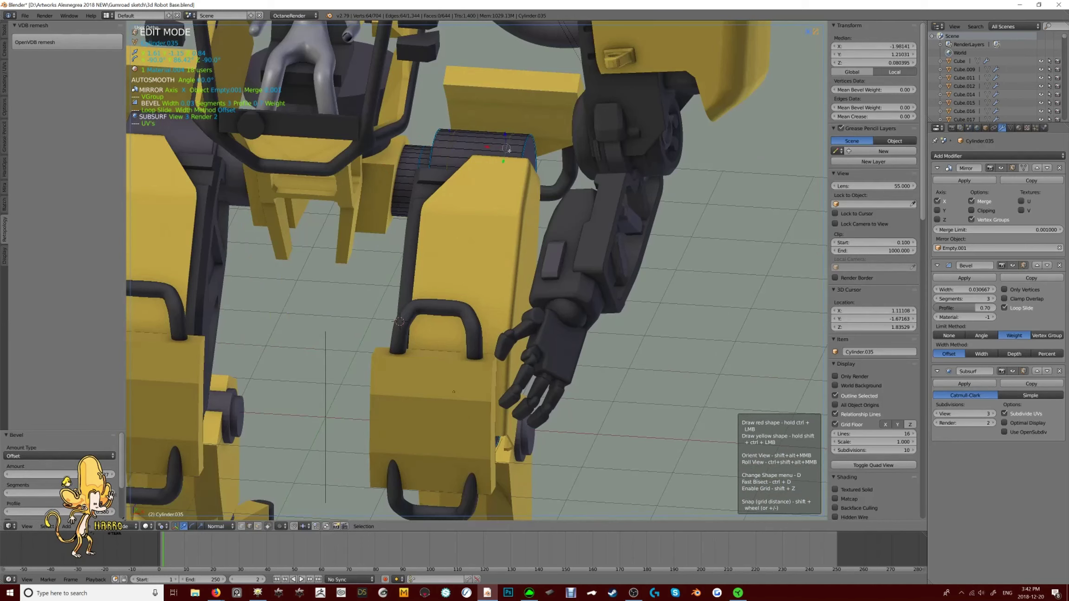
key("ctrl+tab")
scroll(507, 148, "up", 2)
key("alt+s")
left_click(555, 138)
middle_click_drag(556, 138, 489, 182)
Shrink/fatten the two ring bands near the ends of the hip cylinder
key("Tab")
scroll(488, 182, "up", 5)
key("Tab")
key("alt+s")
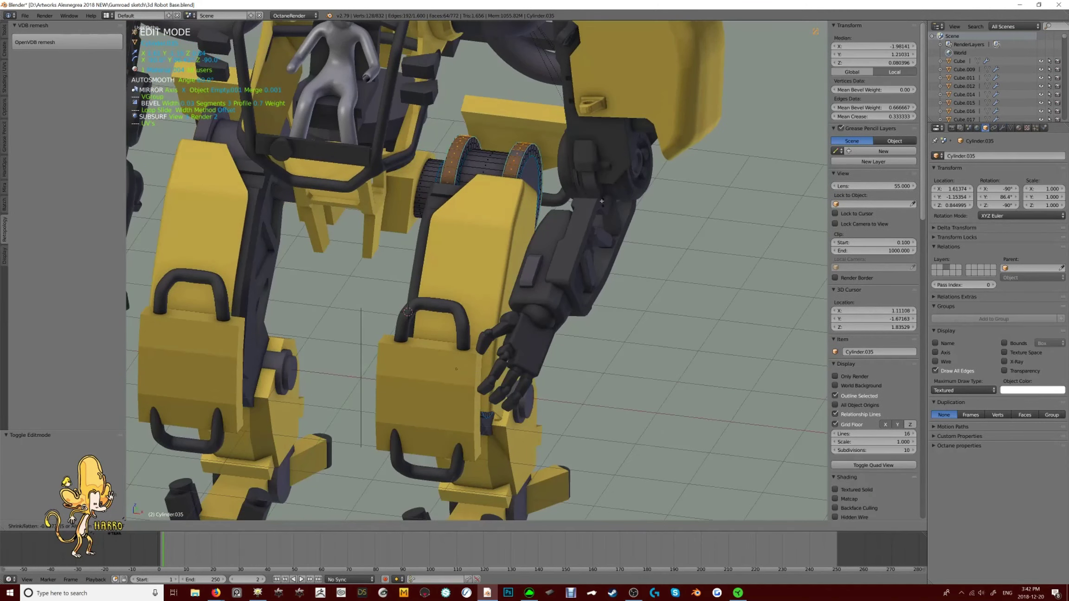
left_click(602, 201)
Inset the hip cylinder's outer end face repeatedly to form concentric rings
scroll(602, 201, "down", 3)
middle_click_drag(602, 201, 640, 209)
scroll(640, 208, "up", 4)
right_click(553, 172)
key("i")
left_click(657, 217)
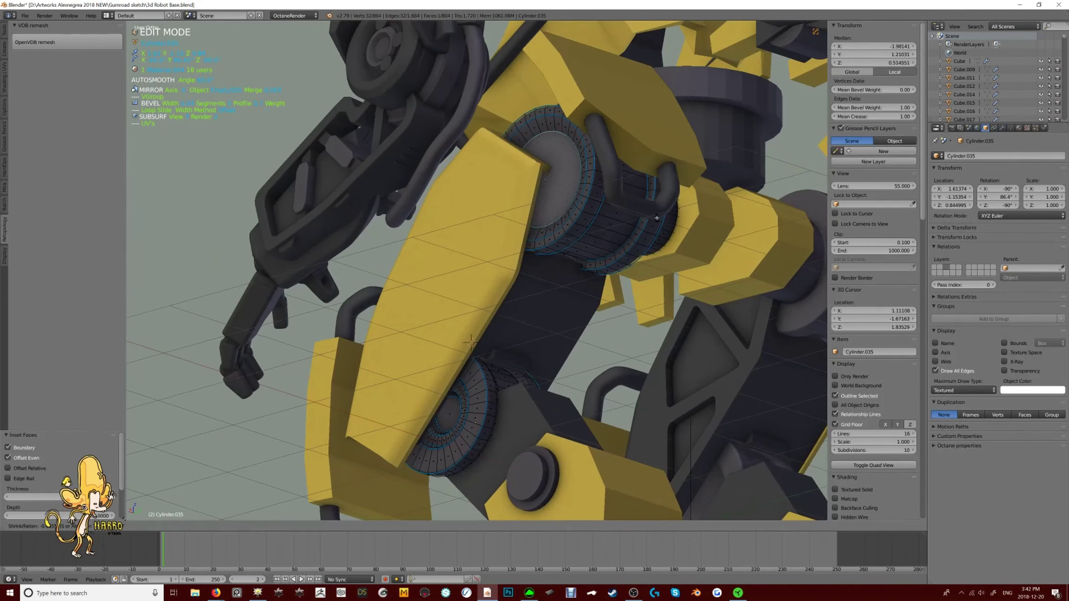
key("Escape")
key("i")
left_click(649, 213)
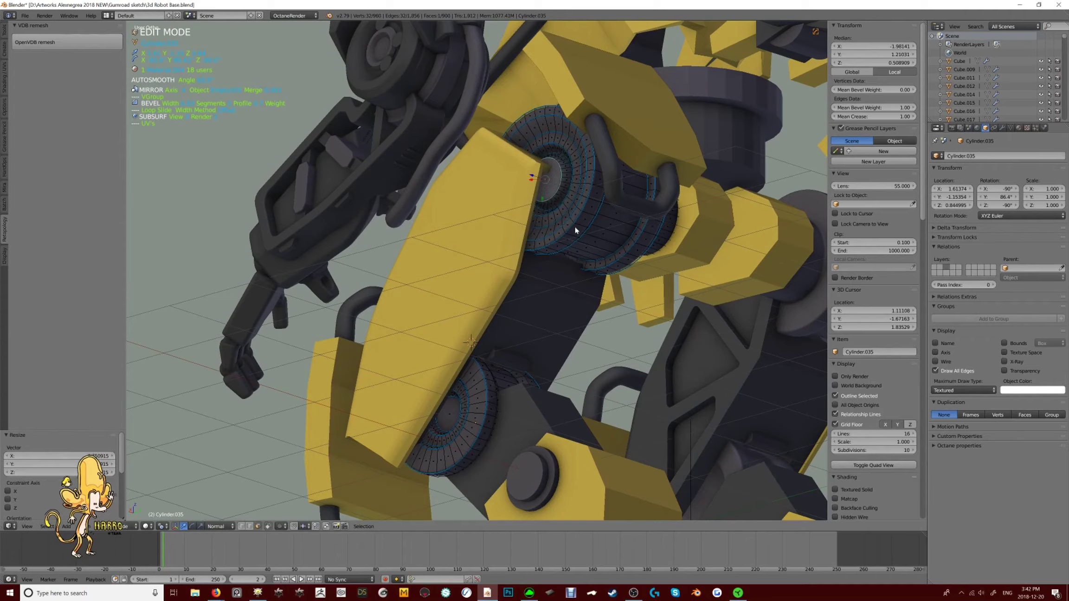
key("Tab")
Move the knee plates and their handles to another layer and isolate them in front view
scroll(573, 231, "down", 6)
scroll(673, 274, "up", 3)
middle_click_drag(649, 255, 430, 300)
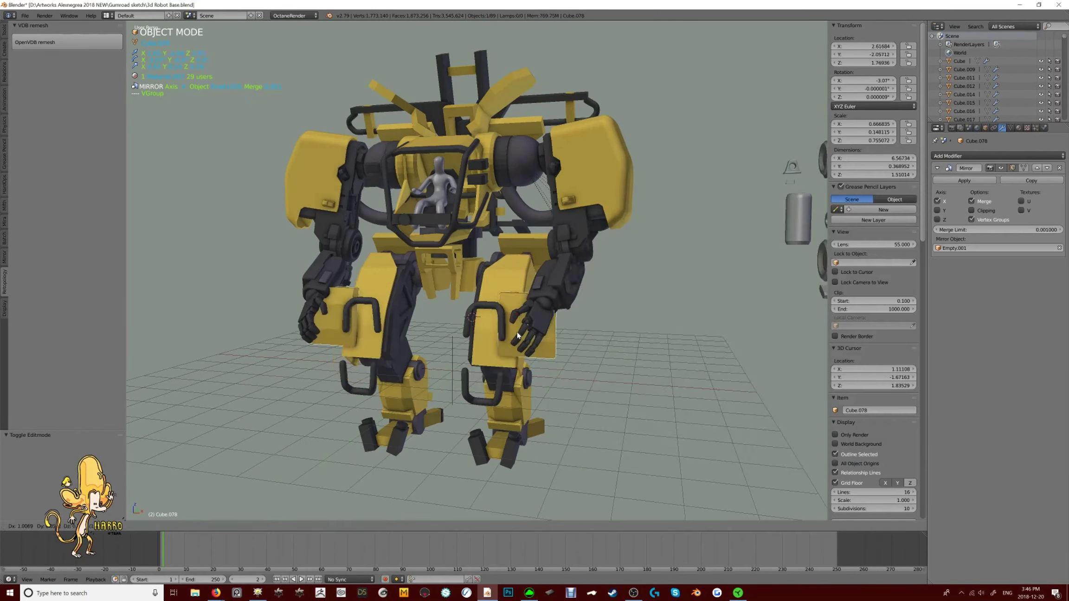
middle_click_drag(534, 380, 562, 389)
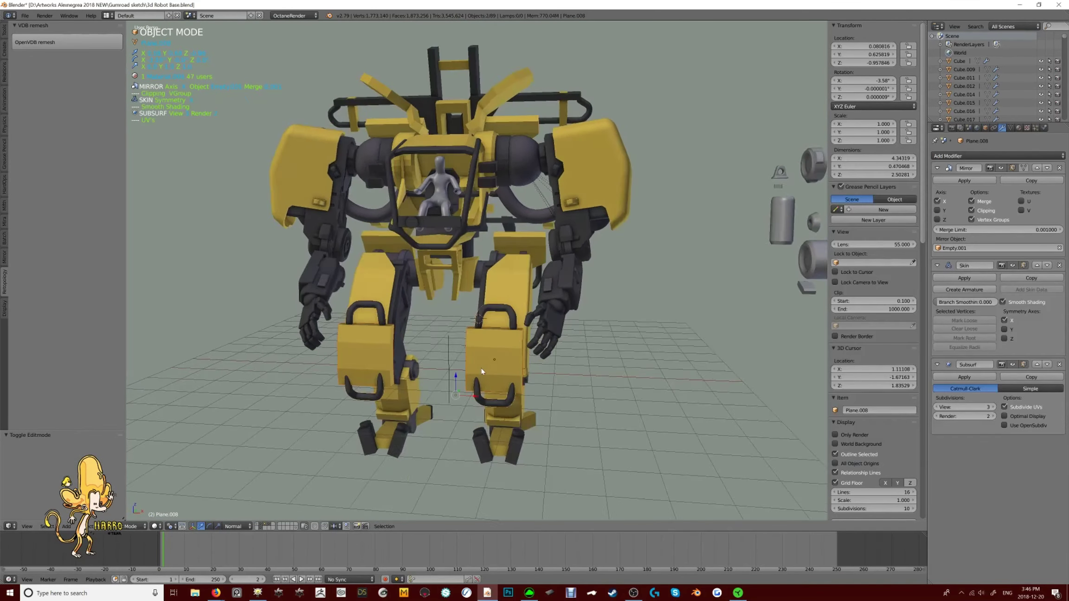
key("m")
key("KP_Divide")
key("KP_1")
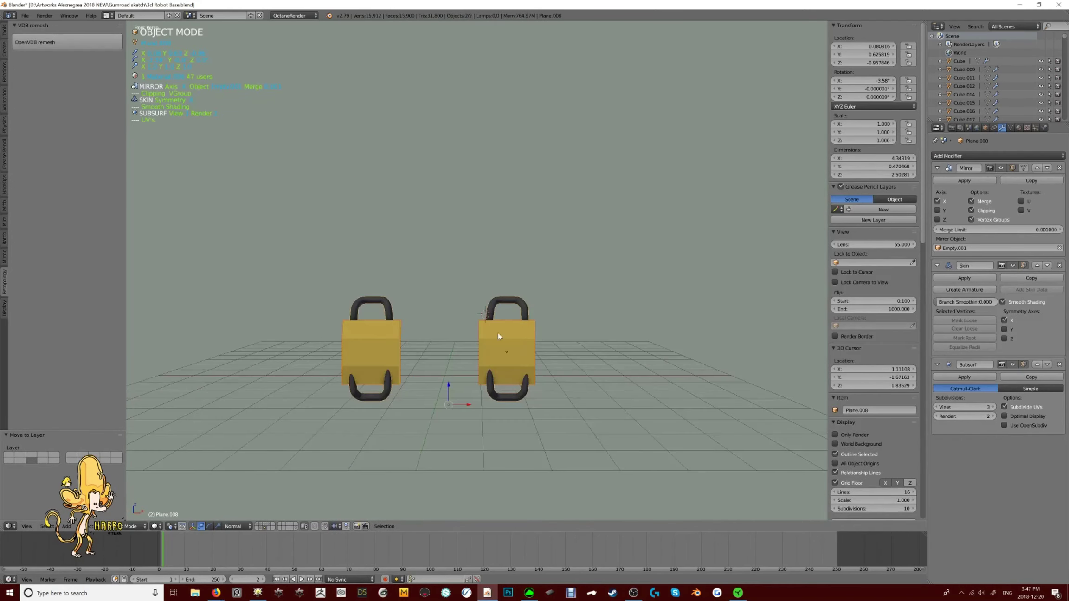
key("a")
Draw a Box Cutter box about 1.23 by 1.5 beside the knee plate and scale its thickness to about 0.21
key("ctrl+shift+x")
key("q")
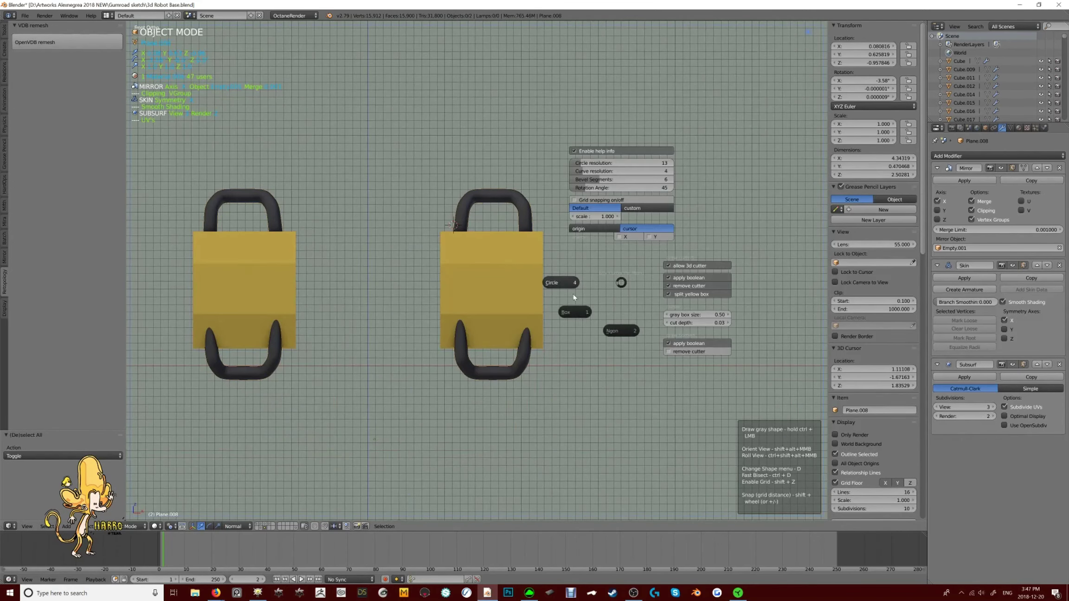
left_click_drag(549, 226, 635, 333, "ctrl")
mouse_move(635, 334)
middle_mouse_down()
mouse_move(616, 303)
mouse_move(510, 298)
middle_mouse_up()
Add a wide central block and a narrow block at each end along the new plate's back, joining all pieces
key("KP_7")
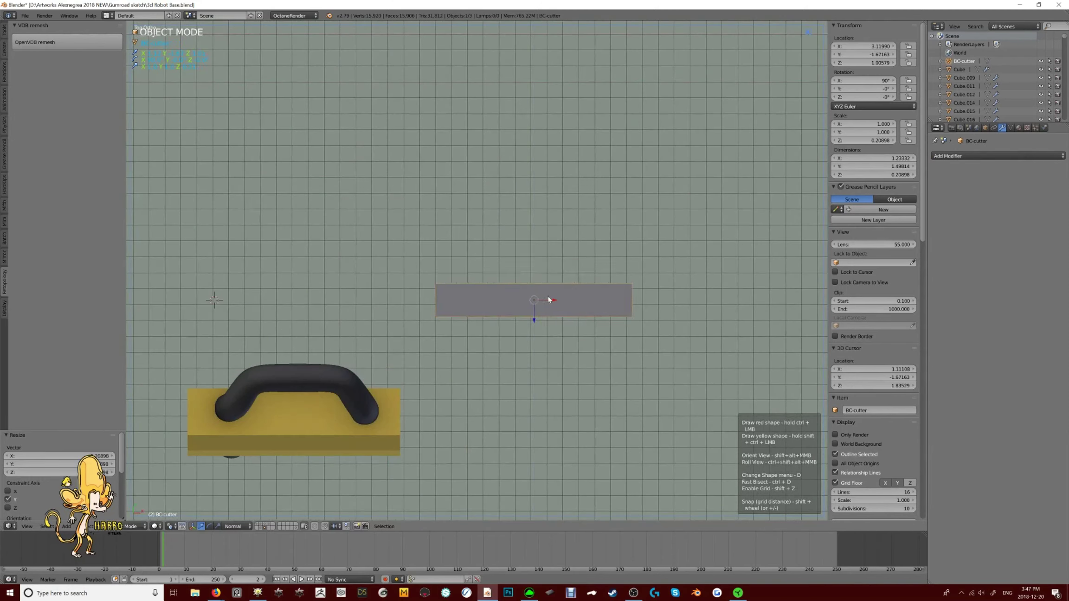
left_click_drag(496, 260, 572, 297, "ctrl")
left_click_drag(614, 261, 627, 293, "ctrl")
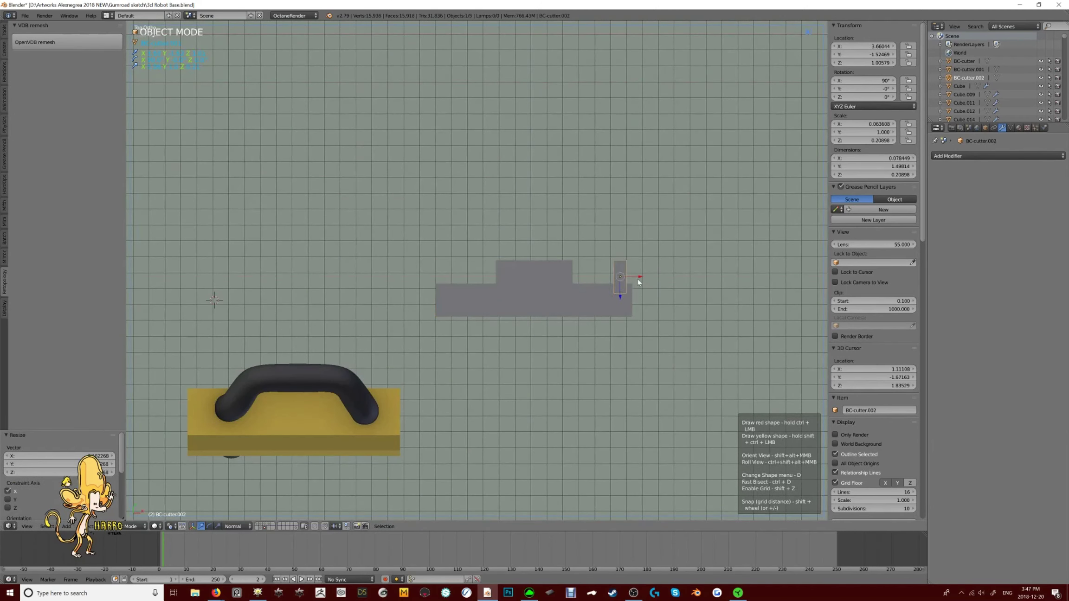
left_click(496, 292)
middle_click_drag(496, 292, 303, 164)
key("ctrl+j")
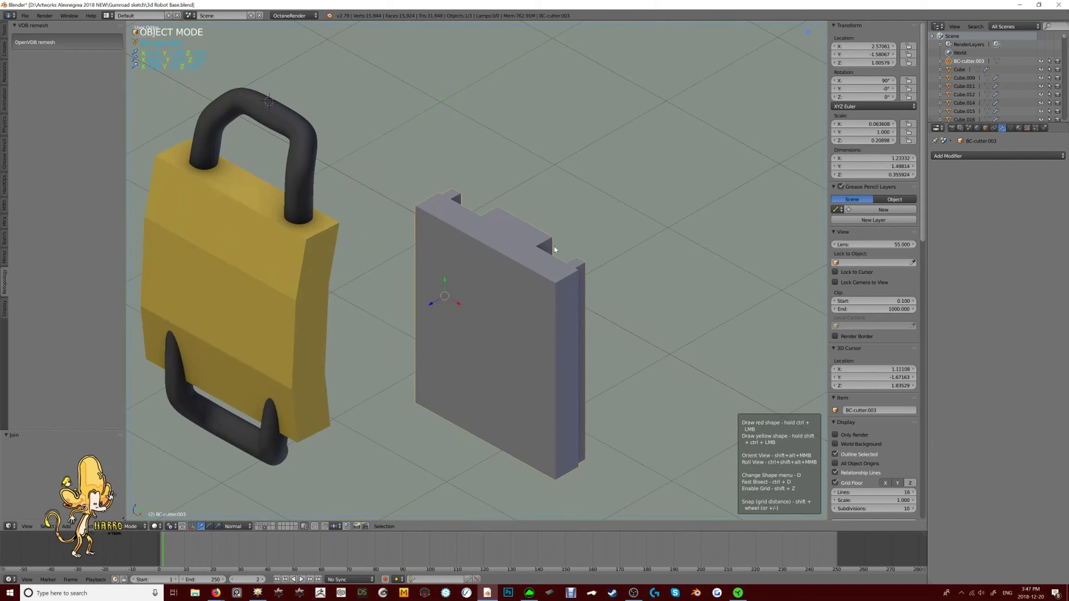
Remesh the joined plate with OpenVDB, refining the relative voxel size until its edges are sharp
left_click(112, 460)
left_click(112, 460)
middle_click_drag(510, 287, 574, 281)
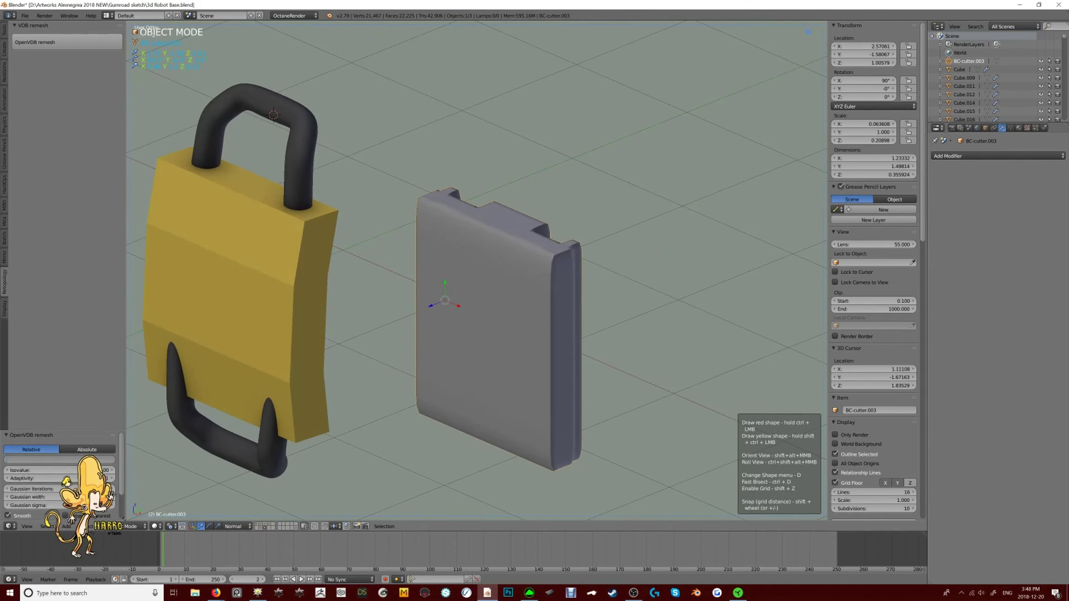
middle_click_drag(561, 285, 495, 222)
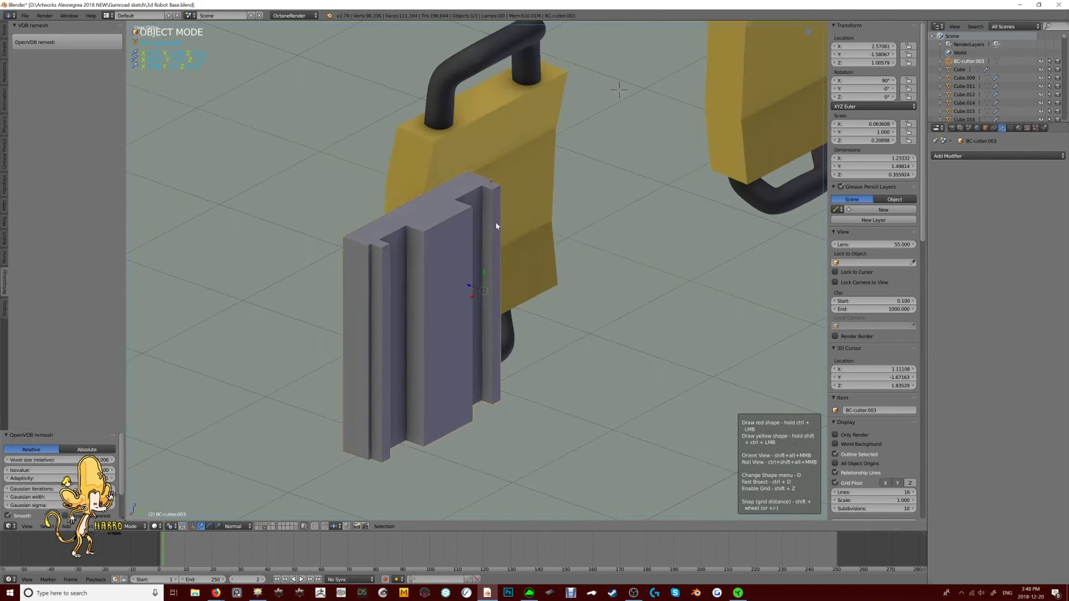
Set the remeshed plate's origin to its center of mass (surface)
key("KP_1")
scroll(510, 209, "up", 1)
key("shift+ctrl+alt+c")
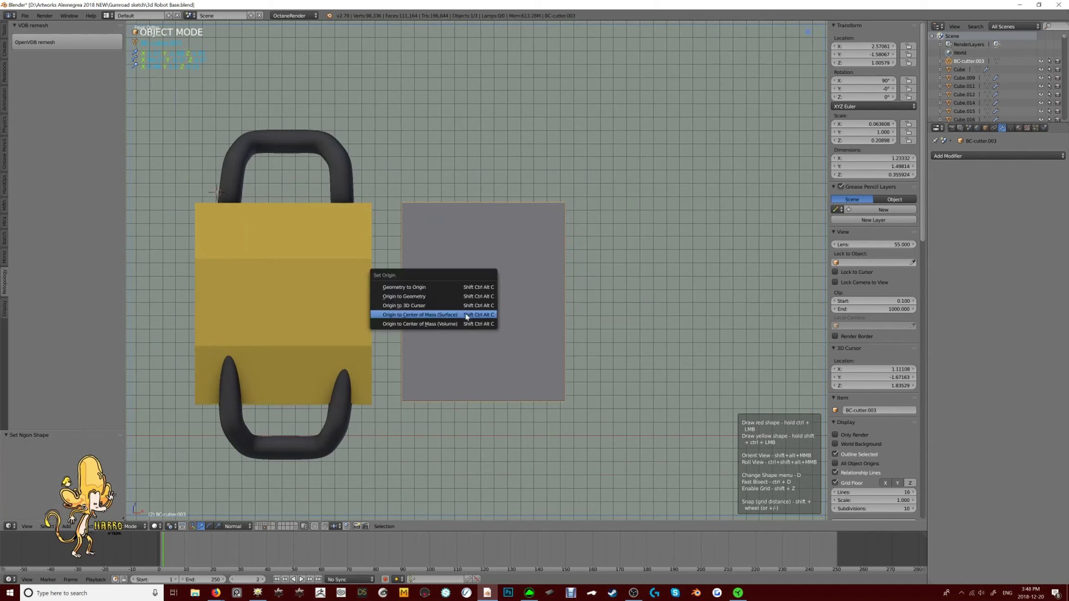
left_click(464, 310)
Cut off the plate's corners and notch its lower edge around a central tab with Box Cutter, and symmetrize it along X
left_click(539, 186, "ctrl")
left_click(675, 153)
left_click(574, 367, "ctrl")
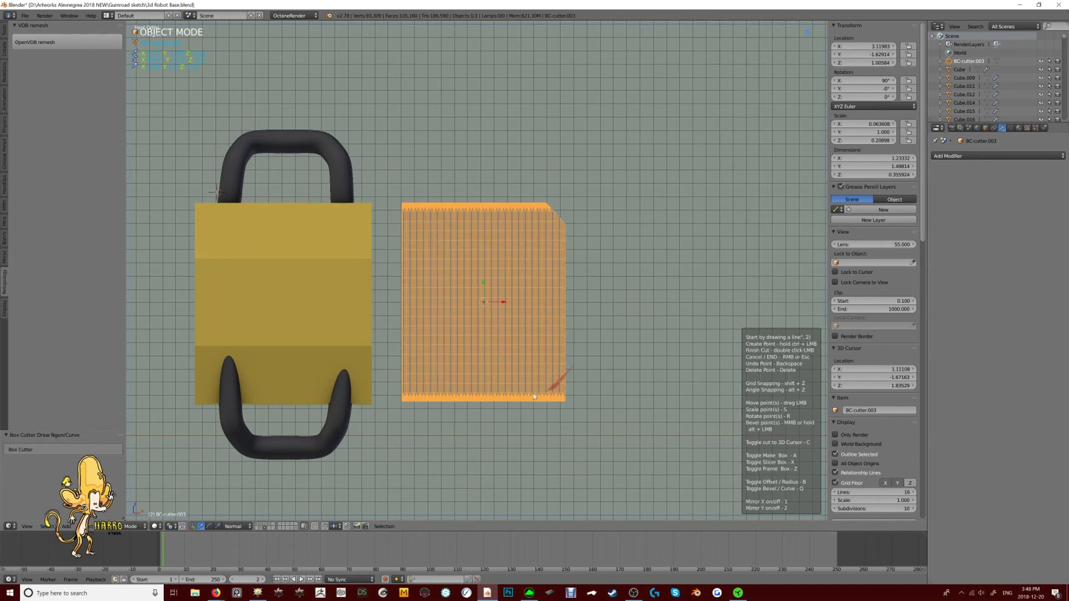
double_click(612, 435)
middle_click_drag(603, 380, 586, 249)
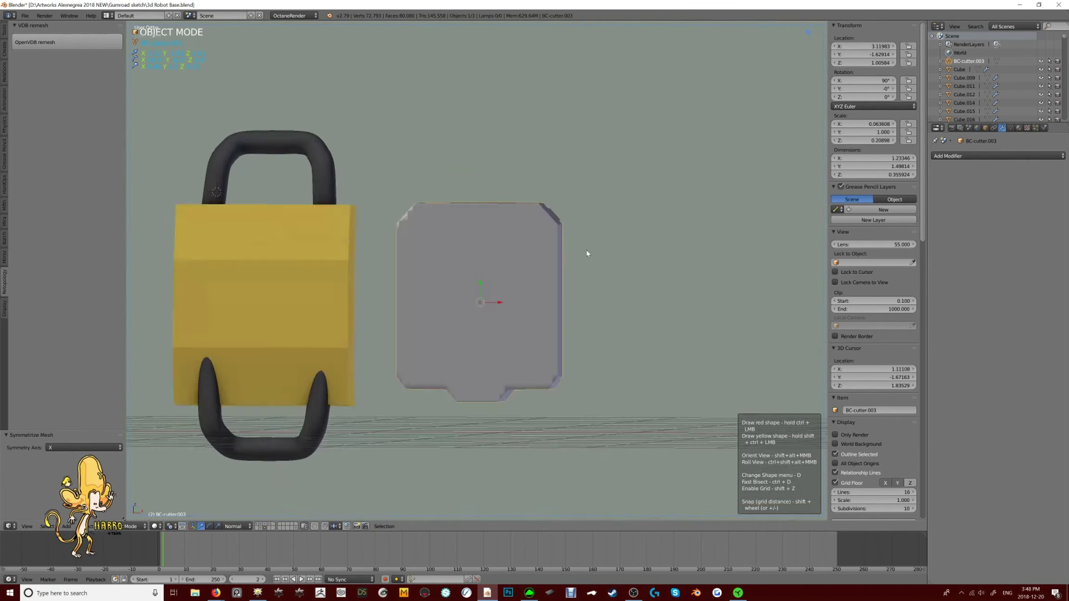
key("KP_1")
key("KP_7")
middle_click_drag(514, 273, 557, 218)
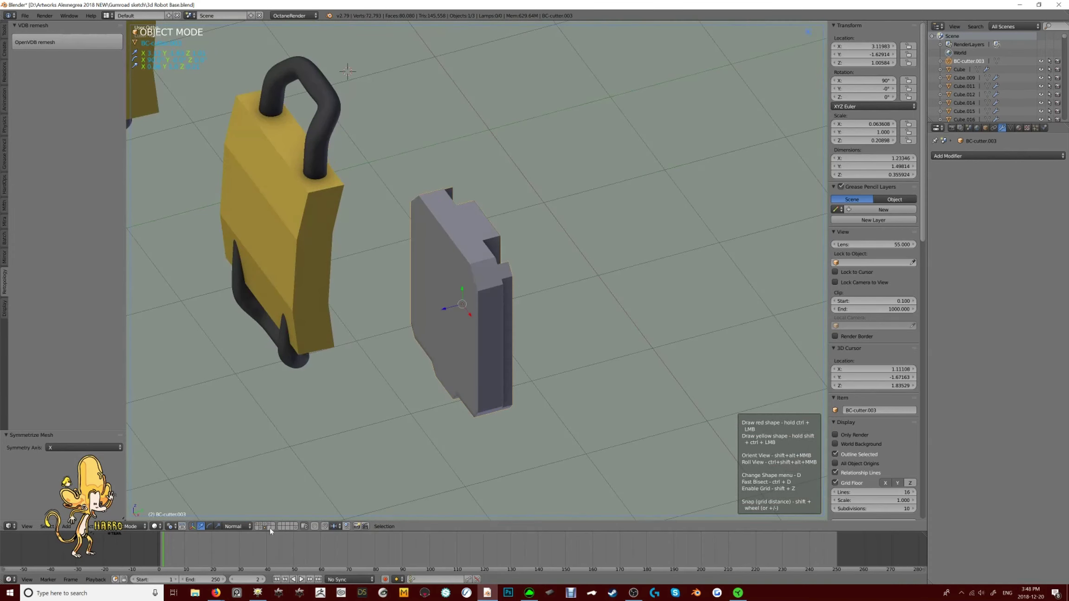
Bring a copy of the small bracket beside the robot into the knee plates' layer
scroll(592, 198, "down", 6)
middle_click_drag(511, 325, 580, 222)
right_click(584, 215)
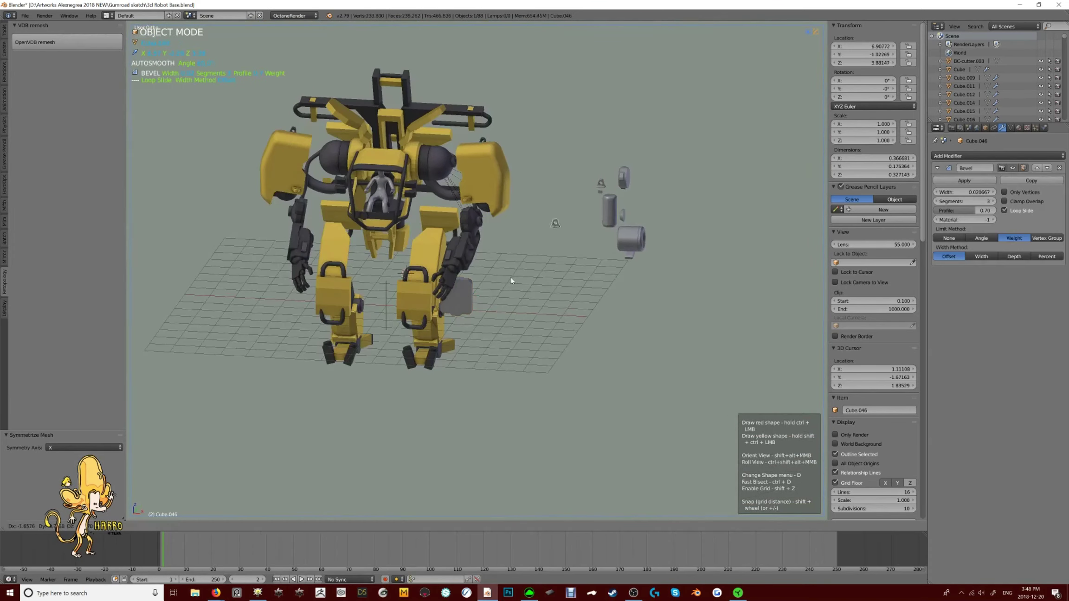
key("3")
key("KP_1")
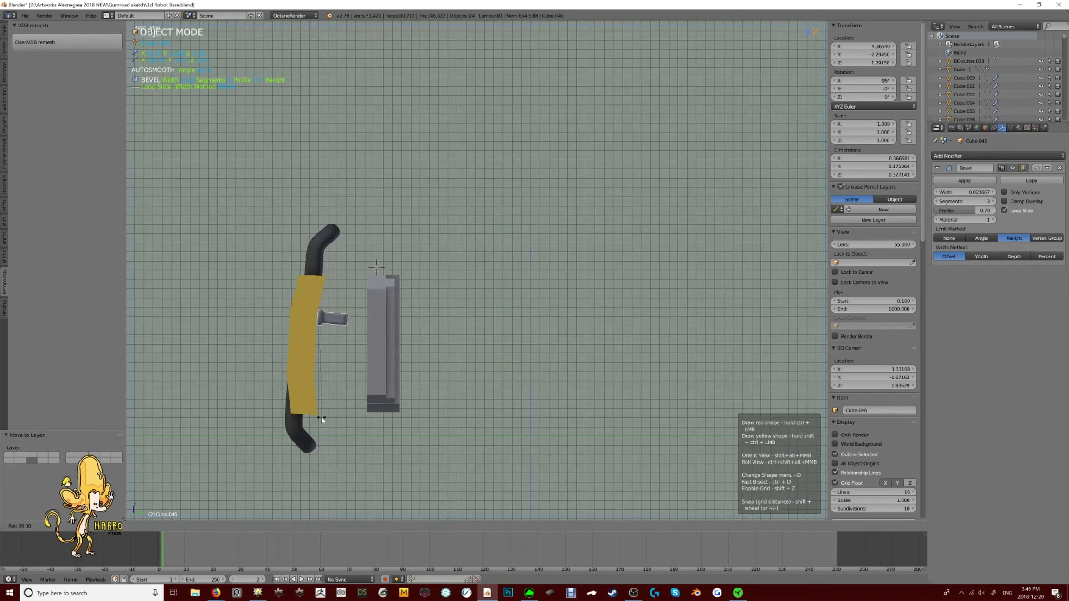
Turn the bracket to -90° about X and place copies at the four corners of the new plate's back
scroll(473, 287, "up", 3)
key("g")
key("x")
left_click(470, 216)
middle_click_drag(471, 216, 375, 233)
right_click(436, 222)
key("KP_3")
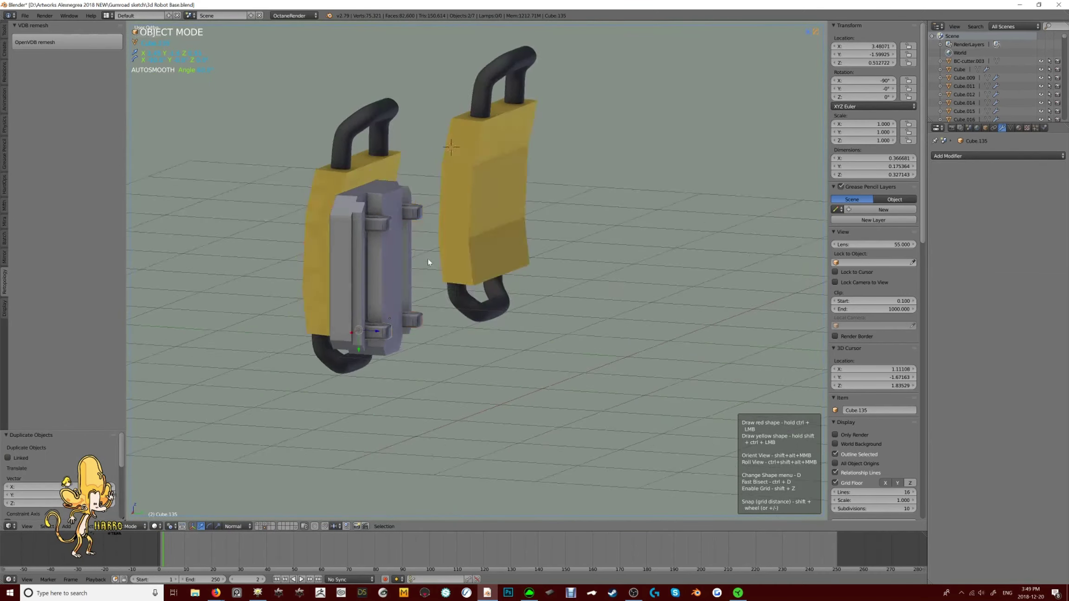
Chamfer the plate's back profile and cut a trapezoidal recess between its brackets with Box Cutter in side view
scroll(444, 253, "up", 3)
left_click(317, 231, "ctrl")
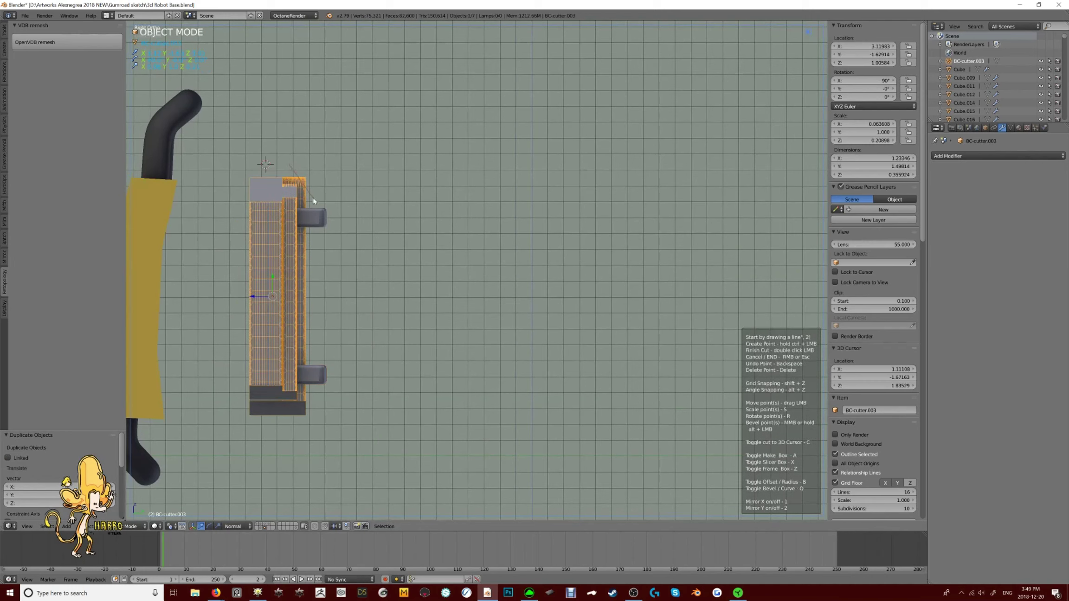
double_click(317, 231)
left_click(317, 231, "ctrl")
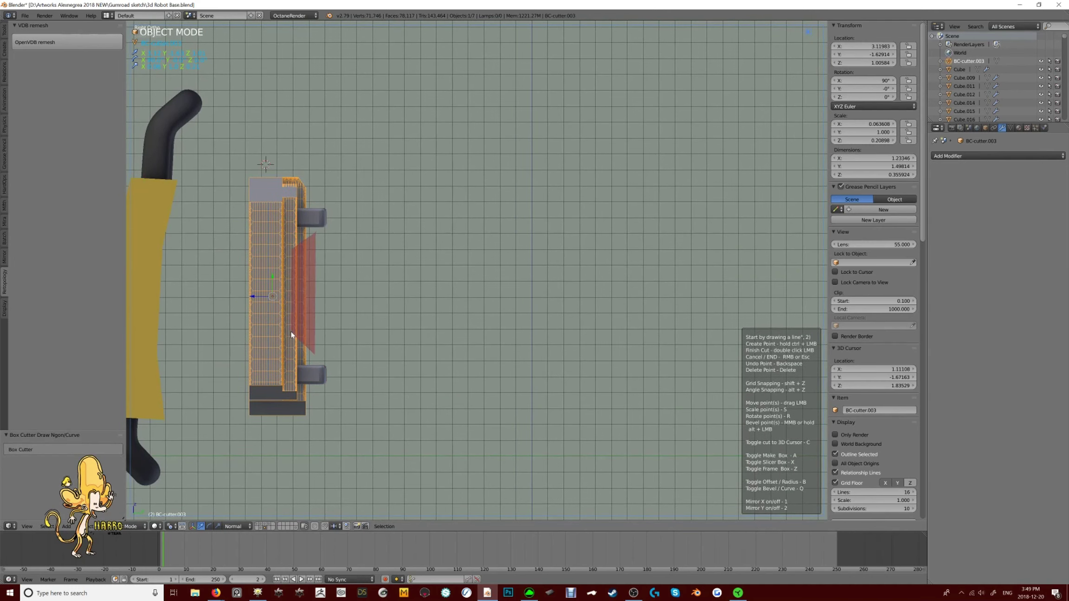
double_click(389, 285)
middle_click_drag(389, 285, 515, 267)
Convert the brackets to meshes, join them to the plate and remesh the result with OpenVDB
middle_click_drag(465, 313, 460, 315)
key("alt+c")
left_click(459, 315)
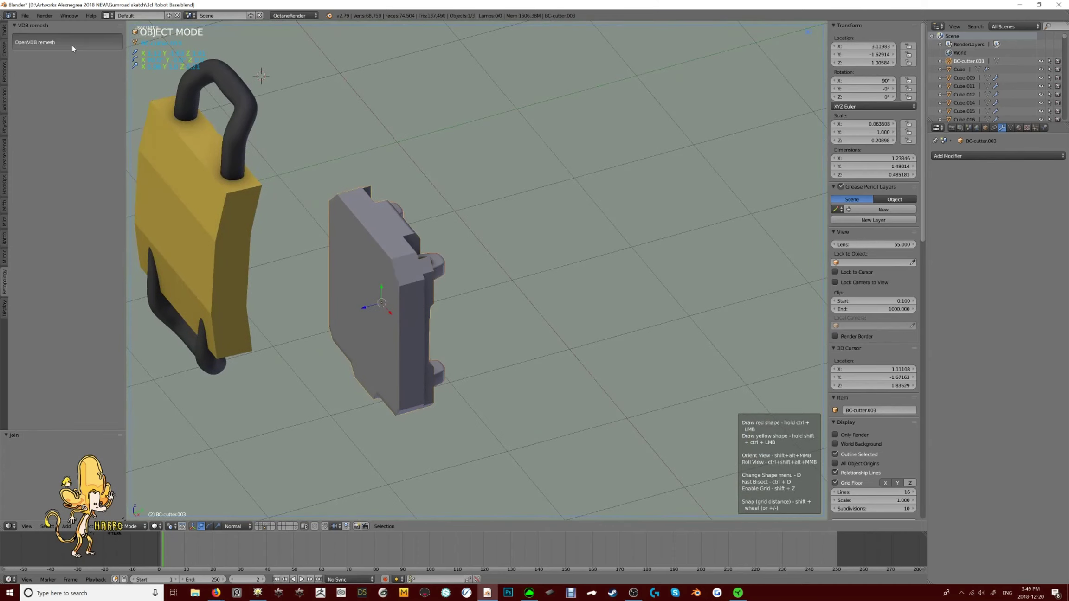
key("ctrl+shift+r")
mouse_move(523, 245)
middle_mouse_down()
mouse_move(454, 184)
mouse_move(523, 224)
middle_mouse_up()
Stretch the plate vertically to a height of about 1.67
key("KP_1")
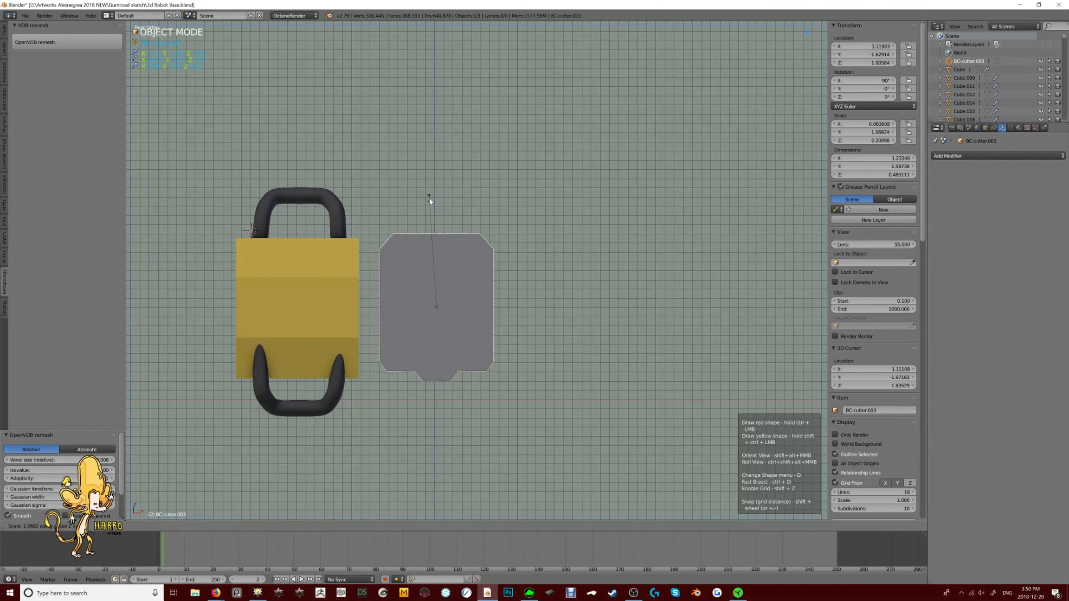
left_click(429, 200)
middle_click_drag(429, 202, 396, 230)
Try to trim the outer corners of the bracket tips with a Box Cutter polygon in side view
key("KP_3")
key("d")
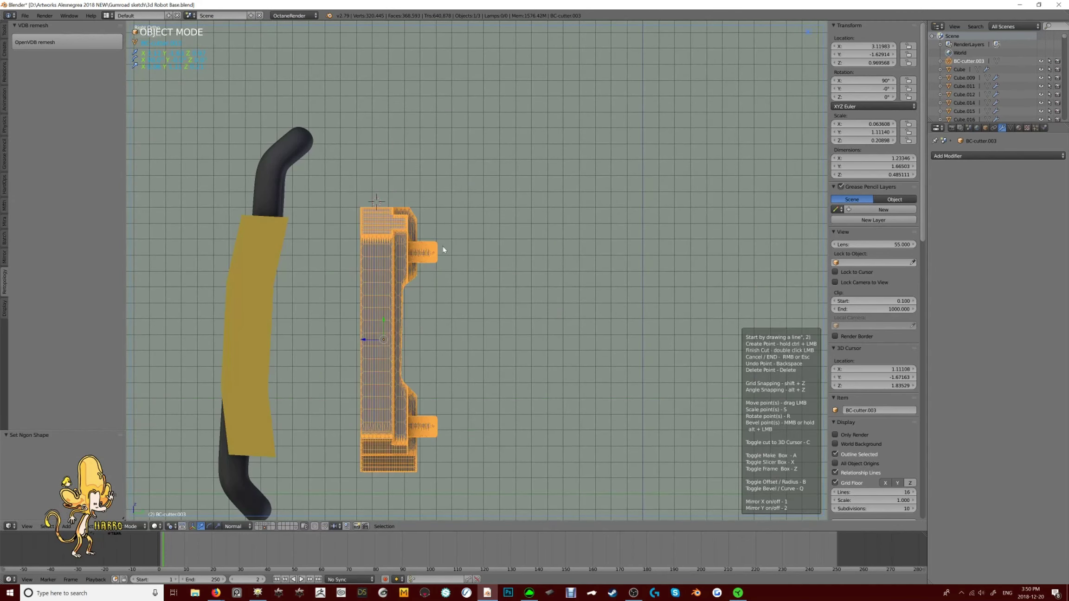
key("Escape")
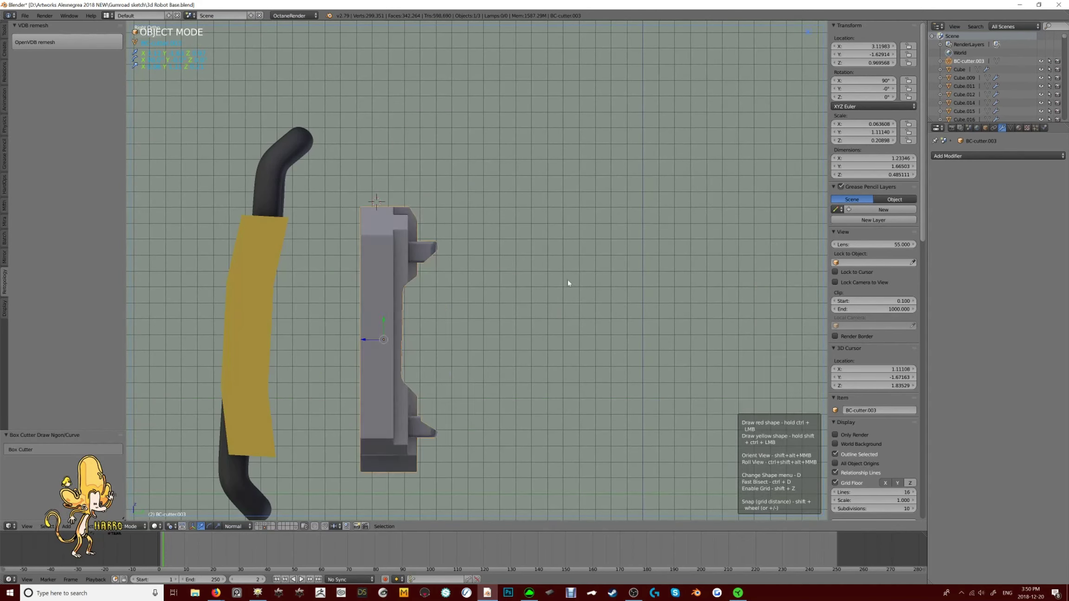
middle_click_drag(568, 284, 548, 298)
Slope the facing sides of the upper and lower bracket tips with one trapezoidal Box Cutter cut in side view
key("KP_3")
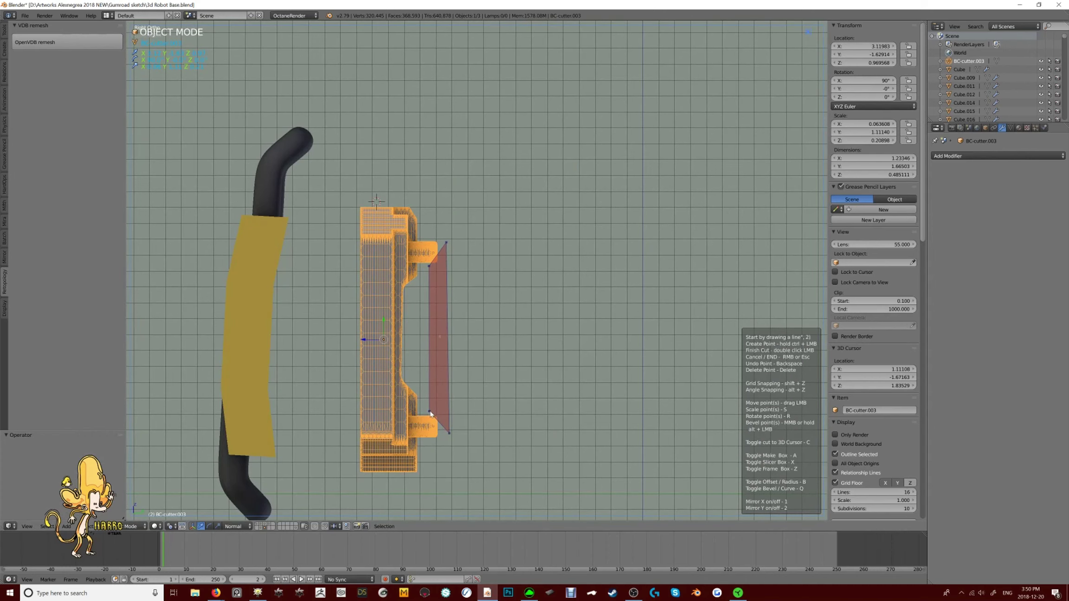
double_click(493, 365)
middle_click_drag(539, 295, 472, 217)
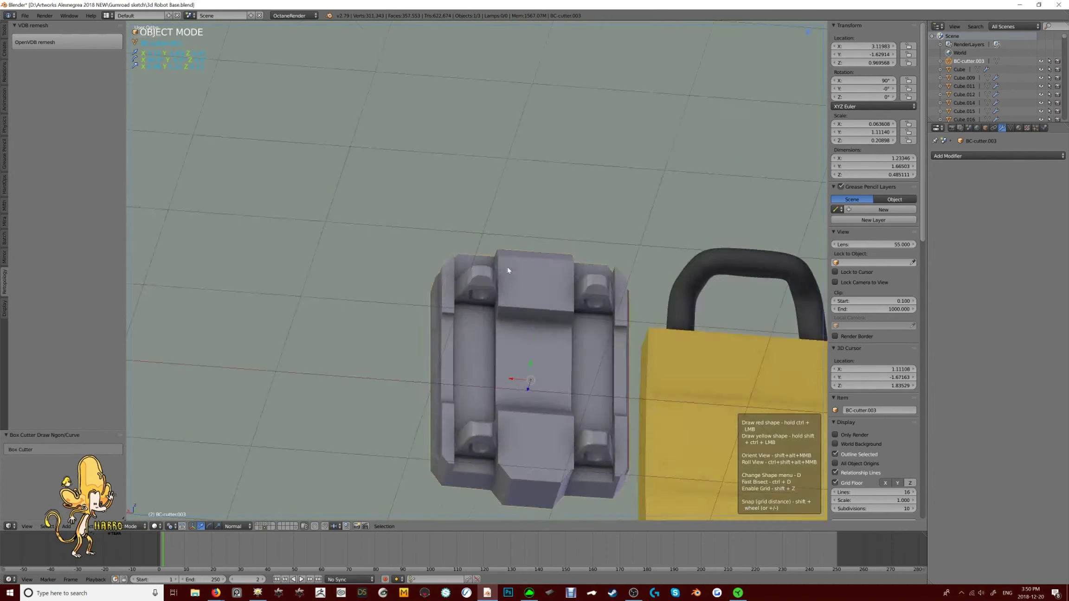
Add a lattice centred on the plate and scale it to about 1.29 by 0.71 by 1.74 so it encloses the plate
key("KP_3")
scroll(406, 317, "down", 2)
key("shift+s")
left_click(441, 282)
key("shift+a")
left_click(420, 334)
key("ctrl+z")
middle_click_drag(490, 281, 325, 223)
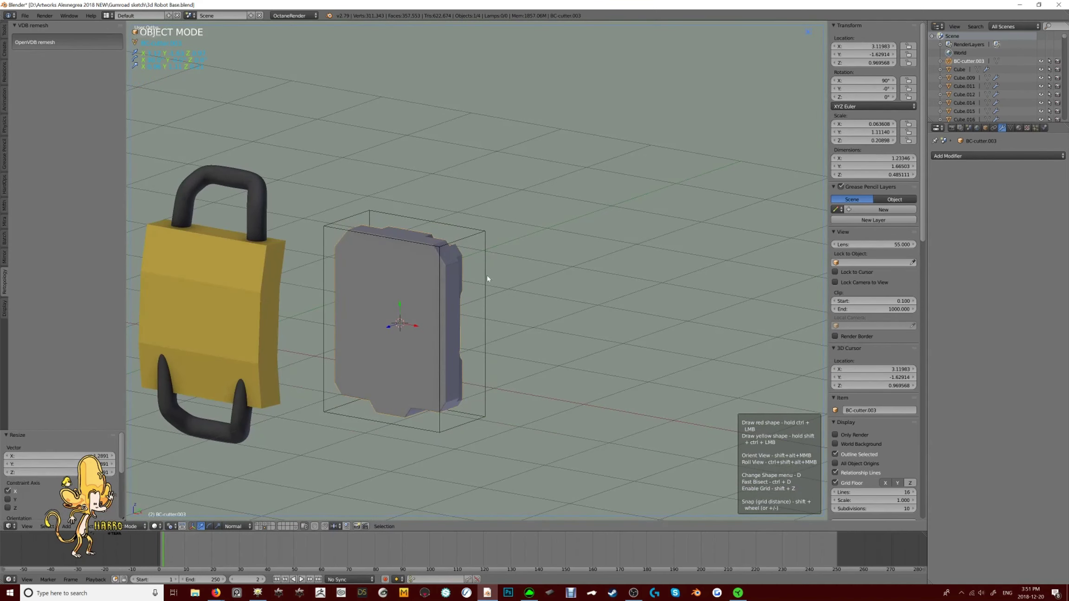
Remesh the plate once more and give it a Lattice modifier that targets the surrounding cage
middle_click_drag(564, 254, 461, 208)
key("KP_3")
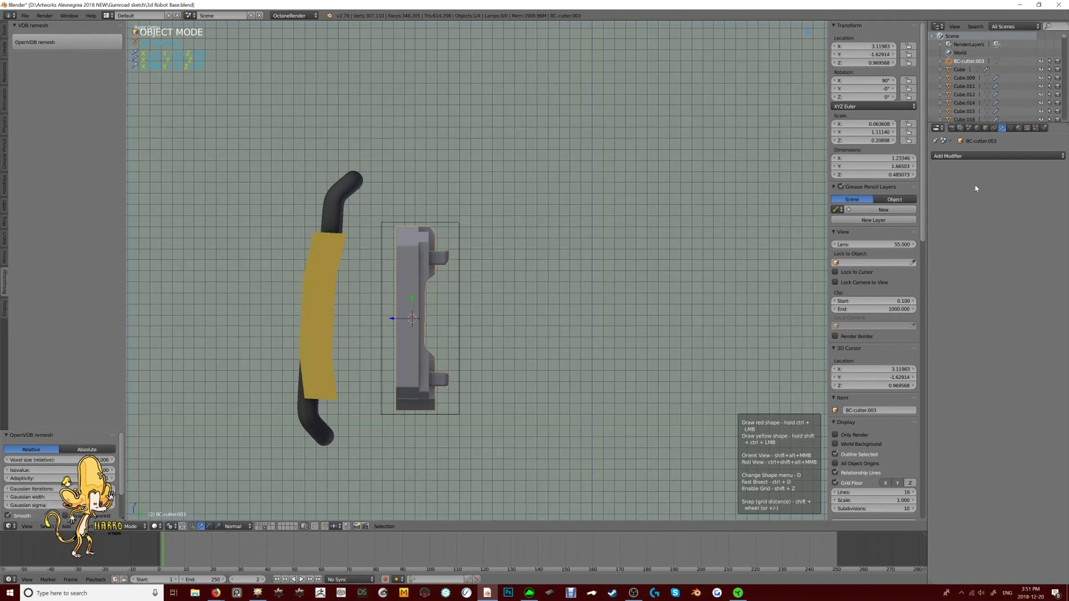
left_click(974, 156)
left_click(958, 248)
Set the lattice cage's resolution to U 2, V 2 and W 5
right_click(469, 223)
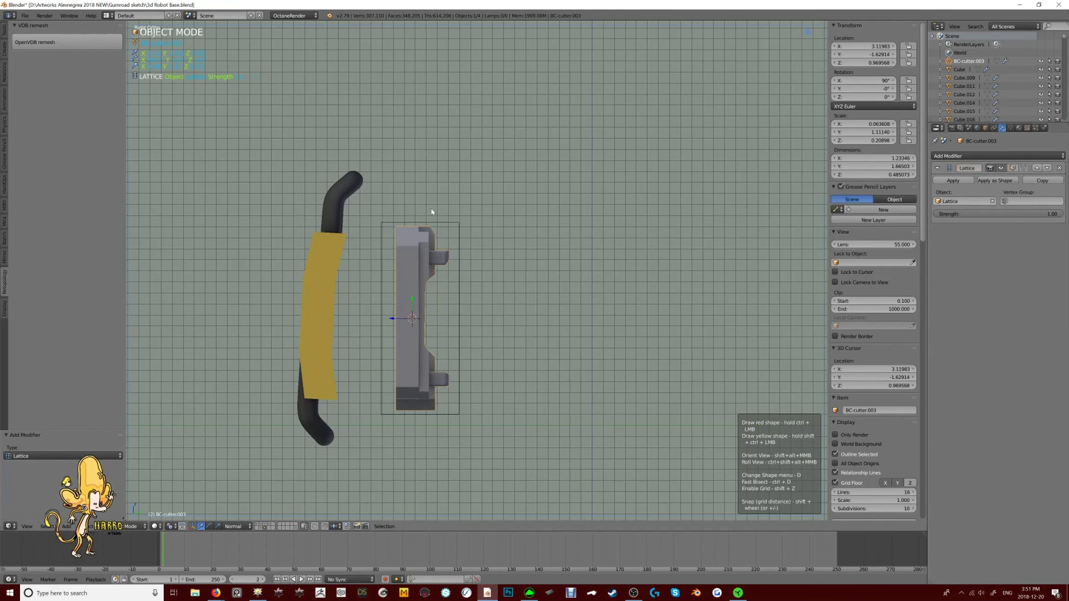
left_click(1010, 128)
left_click(993, 191)
left_click(993, 181)
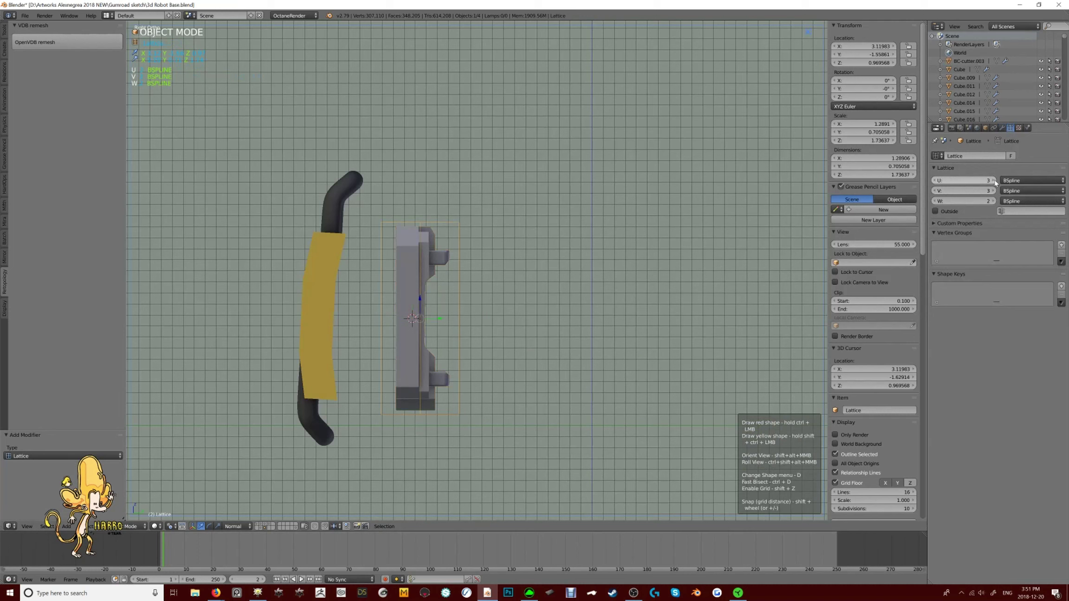
left_click(935, 181)
left_click(935, 191)
left_click_drag(963, 201, 979, 201)
key("Tab")
key("Tab")
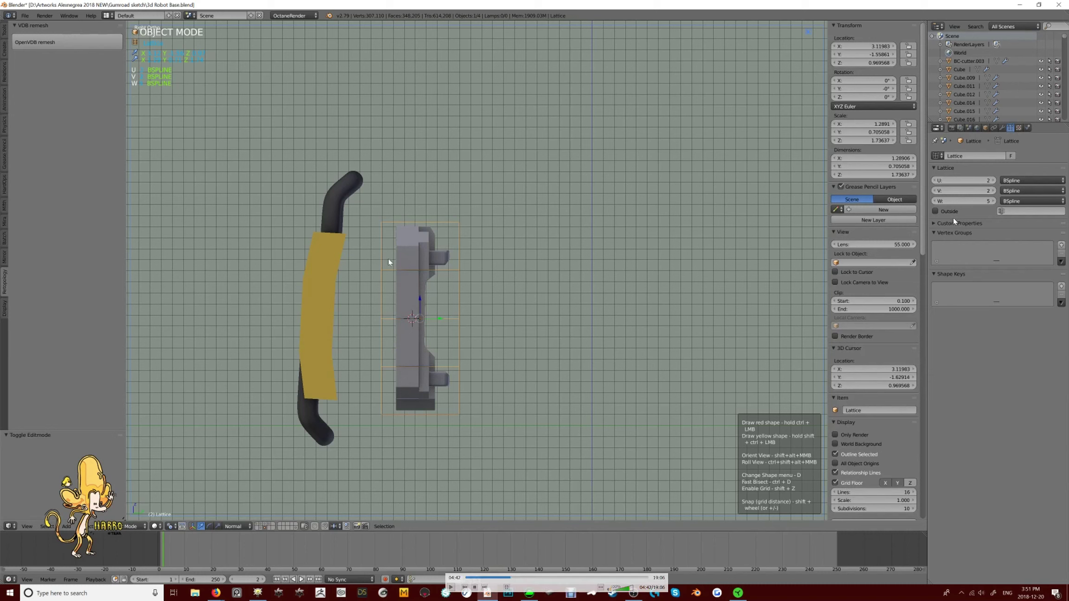
left_click(508, 583)
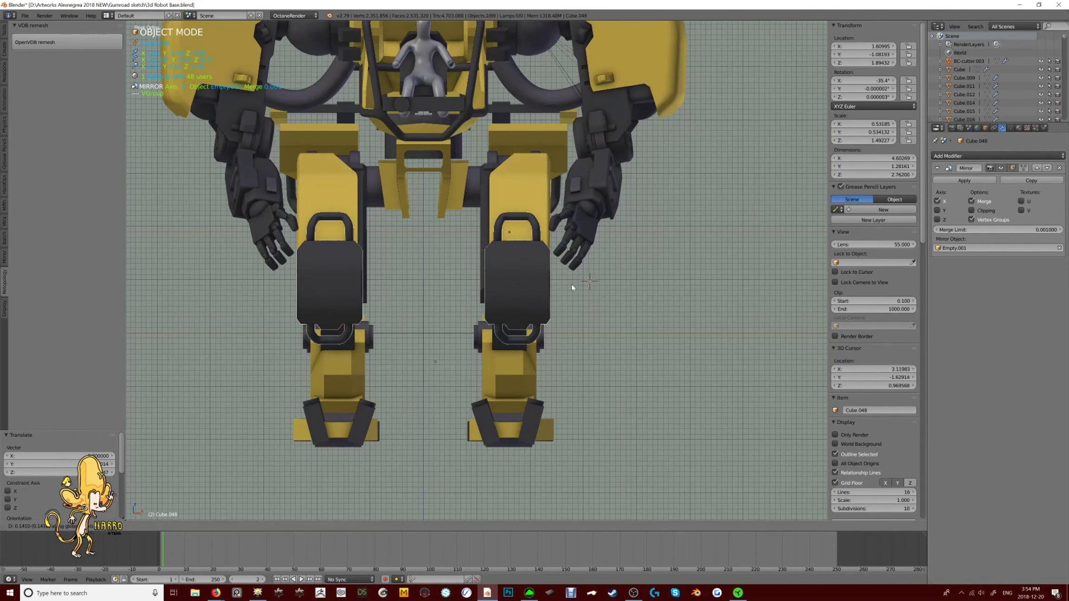
Switch the render engine to Cycles Render and change the yellow armour material's viewport colour to orange
middle_click_drag(572, 287, 649, 70)
right_click(649, 71)
left_click(294, 15)
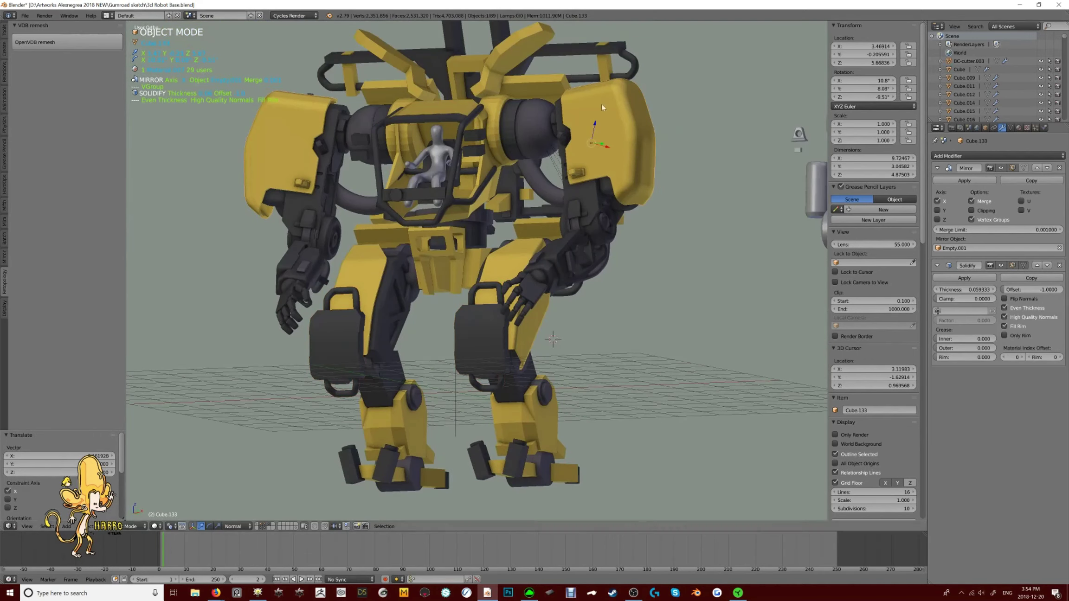
left_click(1017, 128)
left_click(970, 515)
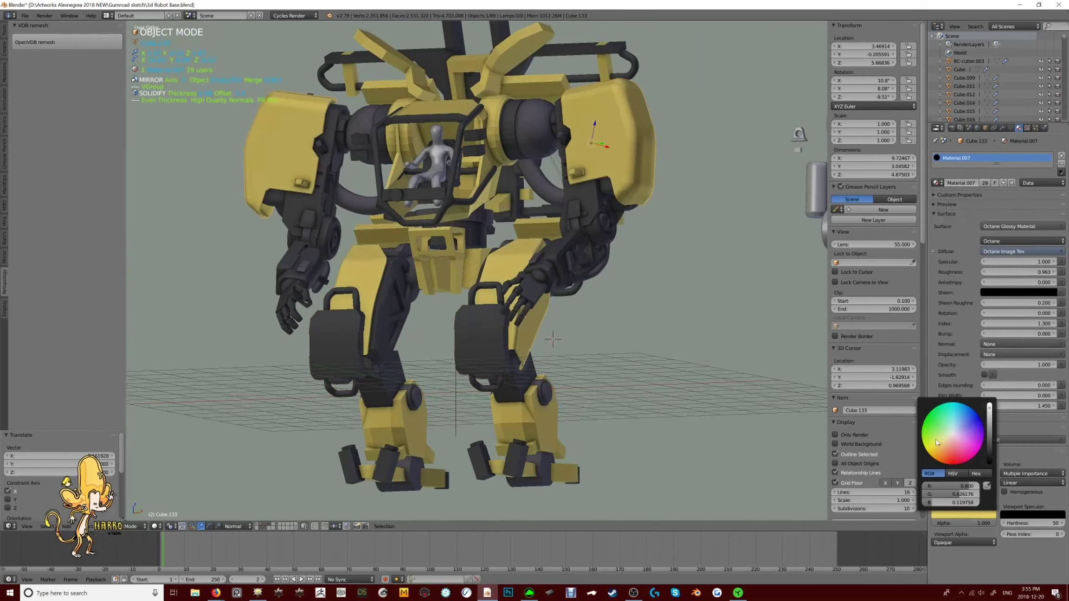
left_click_drag(936, 448, 941, 454)
Add a cube between the thigh armour and the knee plate and narrow it to about 0.31 wide
middle_click_drag(595, 279, 611, 248)
key("ctrl+KP_3")
scroll(461, 239, "up", 5)
key("shift+a")
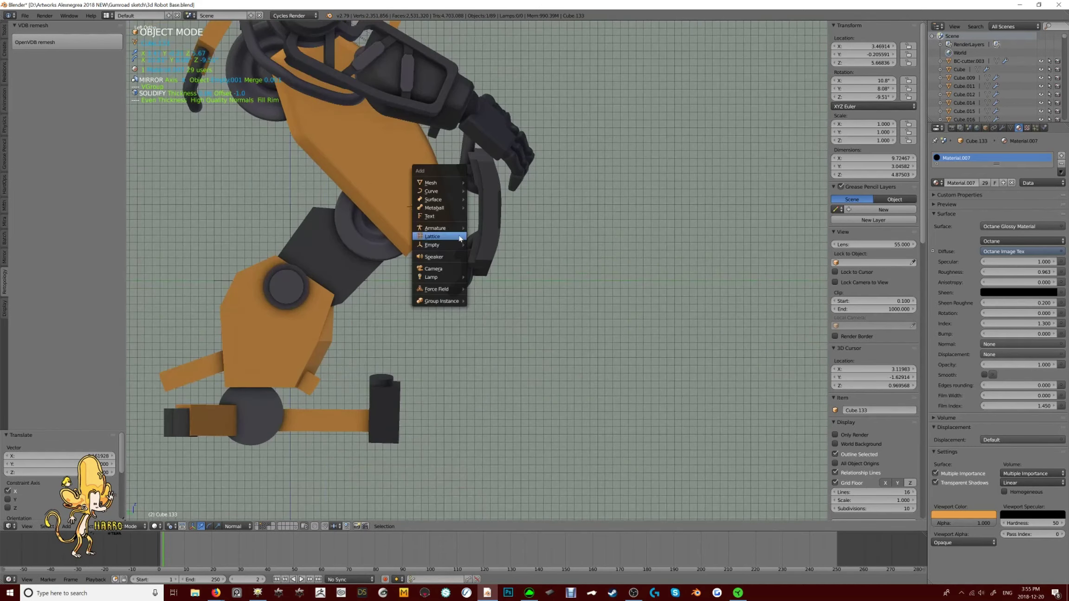
left_click(489, 203)
middle_click_drag(530, 210, 460, 153)
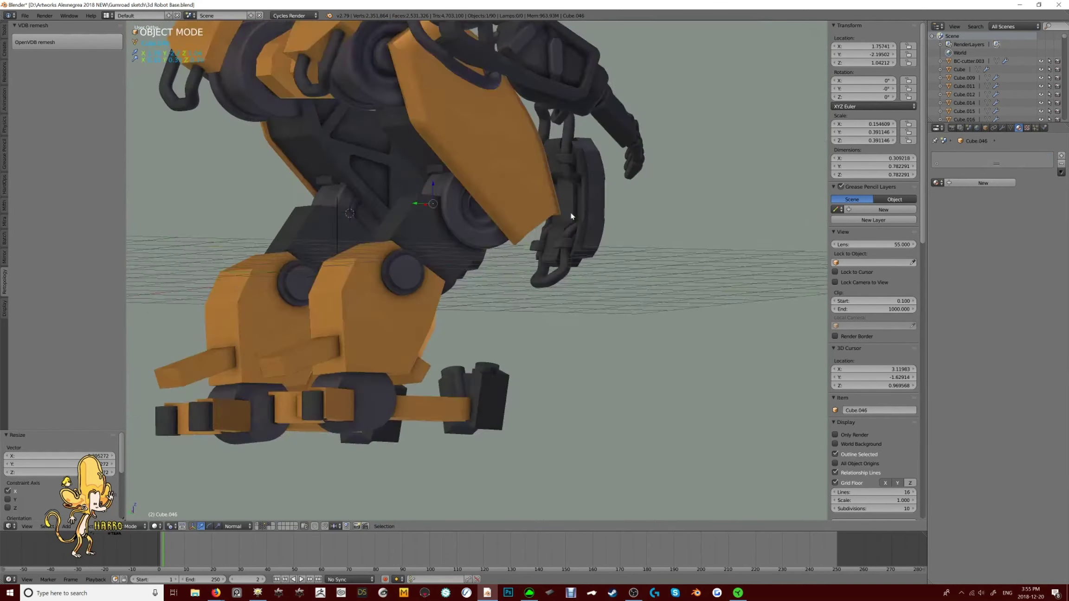
key("ctrl+KP_3")
middle_click_drag(551, 225, 417, 209)
Add a loop cut to the cube and slide its edges to shape an angled connecting block behind the knee plate
key("Tab")
key("ctrl+r")
left_click(458, 195)
key("ctrl+KP_3")
key("z")
key("a")
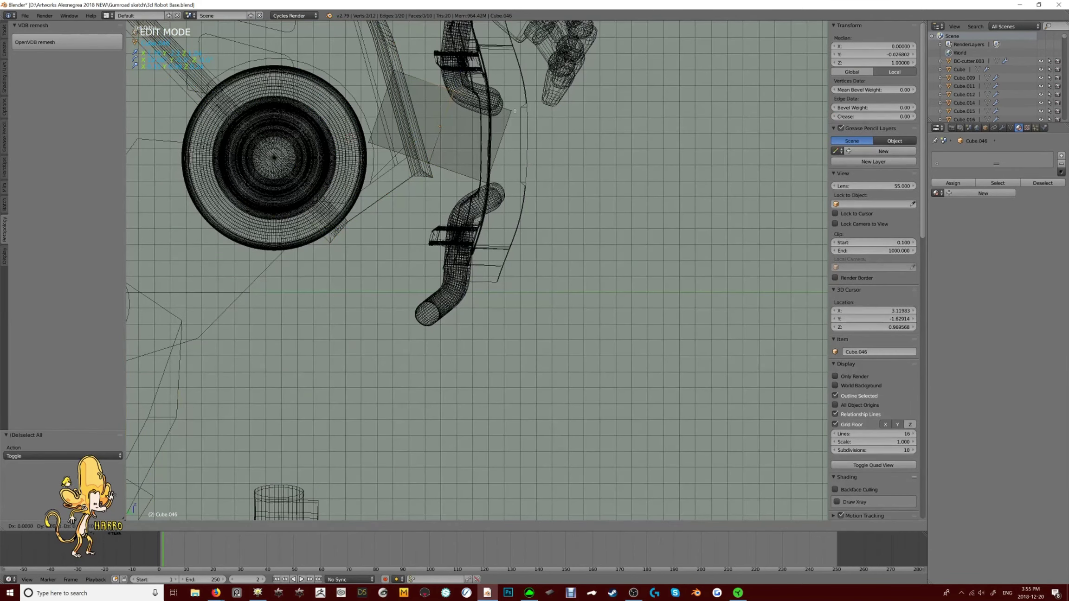
right_click(402, 100)
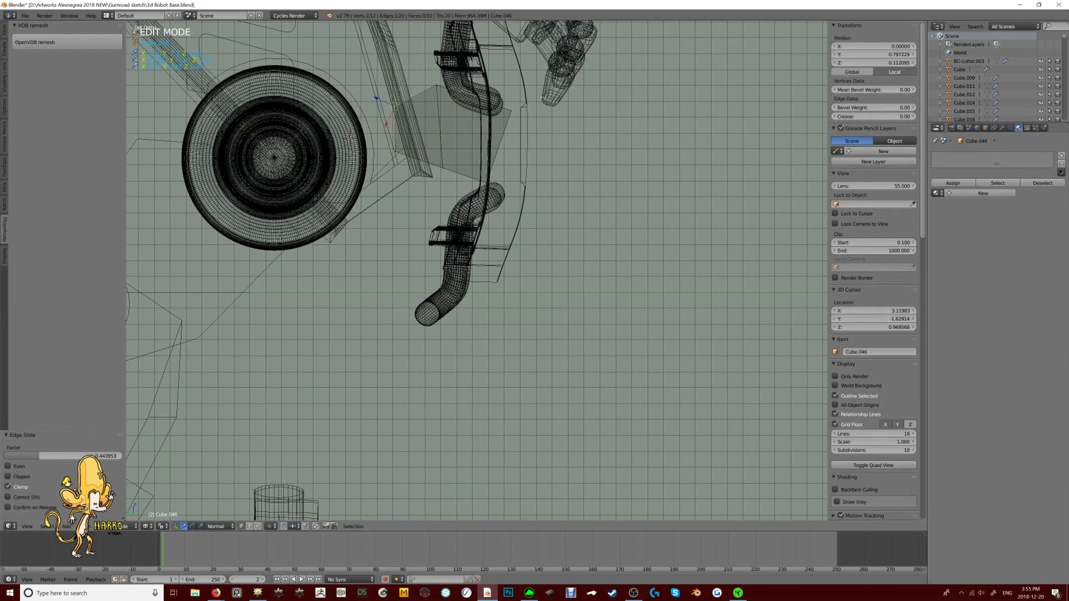
key("Return")
Bevel the connecting block by edge weight and give it the knee plate's dark Material.006
key("Tab")
key("z")
mouse_move(510, 186)
middle_mouse_down()
mouse_move(547, 159)
mouse_move(457, 178)
mouse_move(448, 244)
mouse_move(417, 245)
middle_mouse_up()
key("q")
left_click(418, 239)
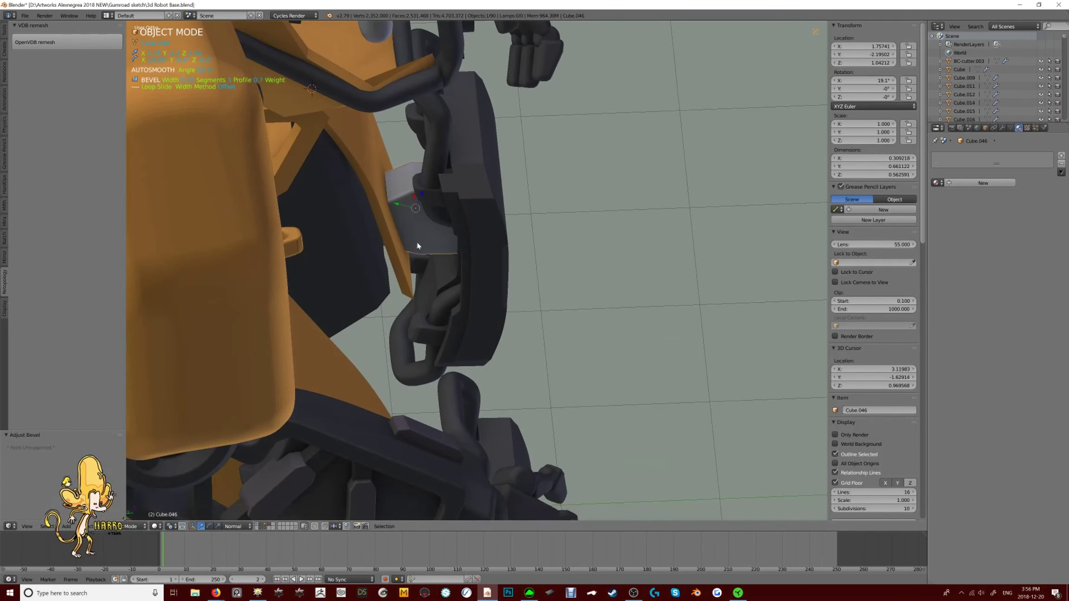
right_click(479, 202)
key("a")
scroll(490, 258, "down", 5)
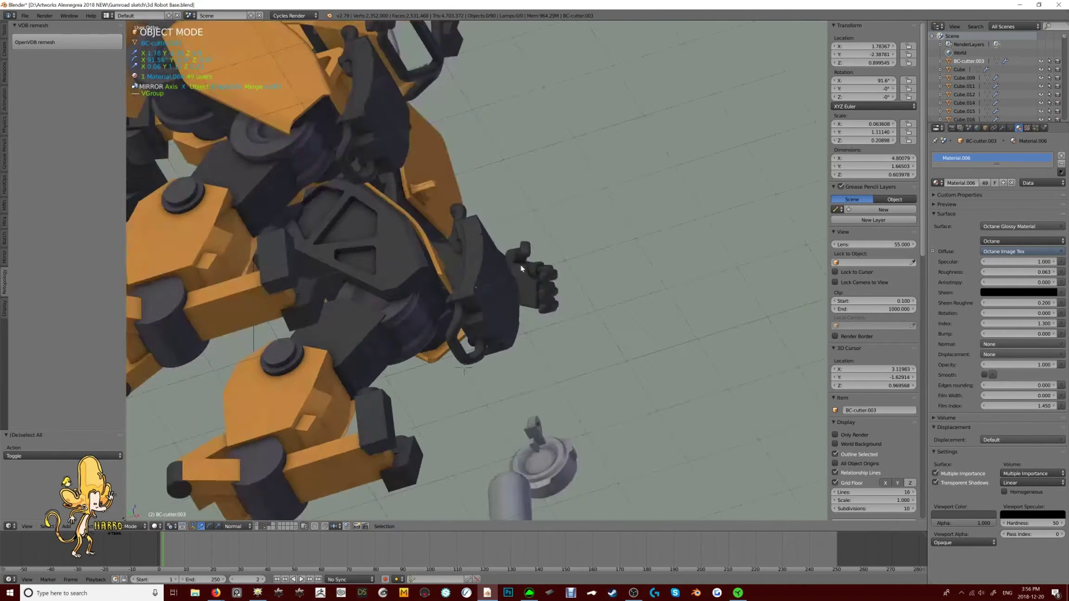
Isolate the thigh armour panel together with the connecting block in front view
middle_click_drag(490, 258, 436, 227)
right_click(433, 229)
key("Tab")
key("Tab")
right_click(432, 229)
key("KP_Divide")
key("KP_1")
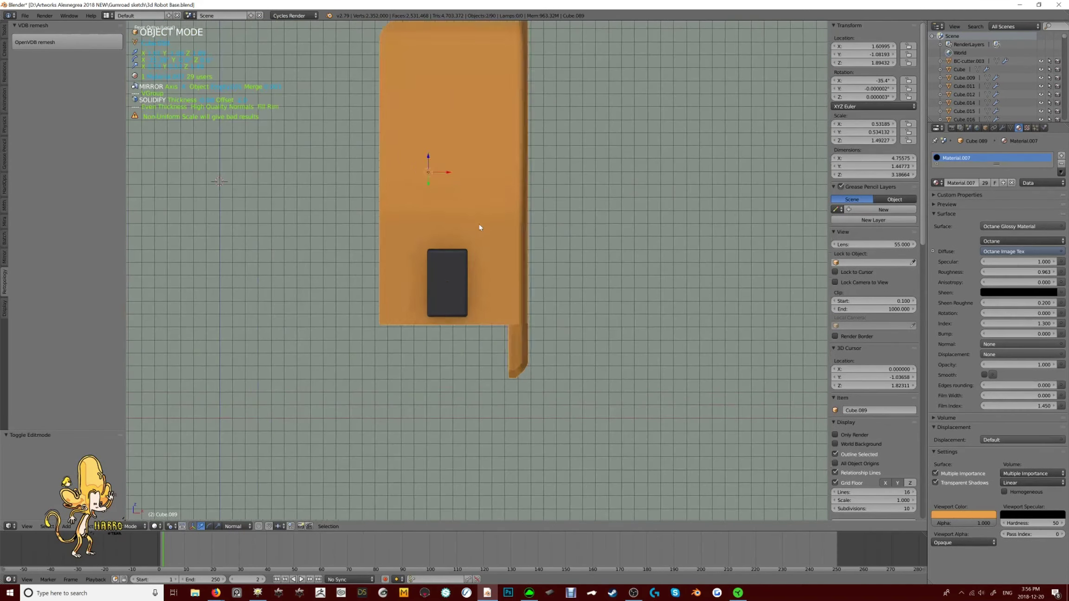
Knife a chamfered outline around the block into the thigh armour, flaring outward at the panel's lower edge
key("Tab")
key("k")
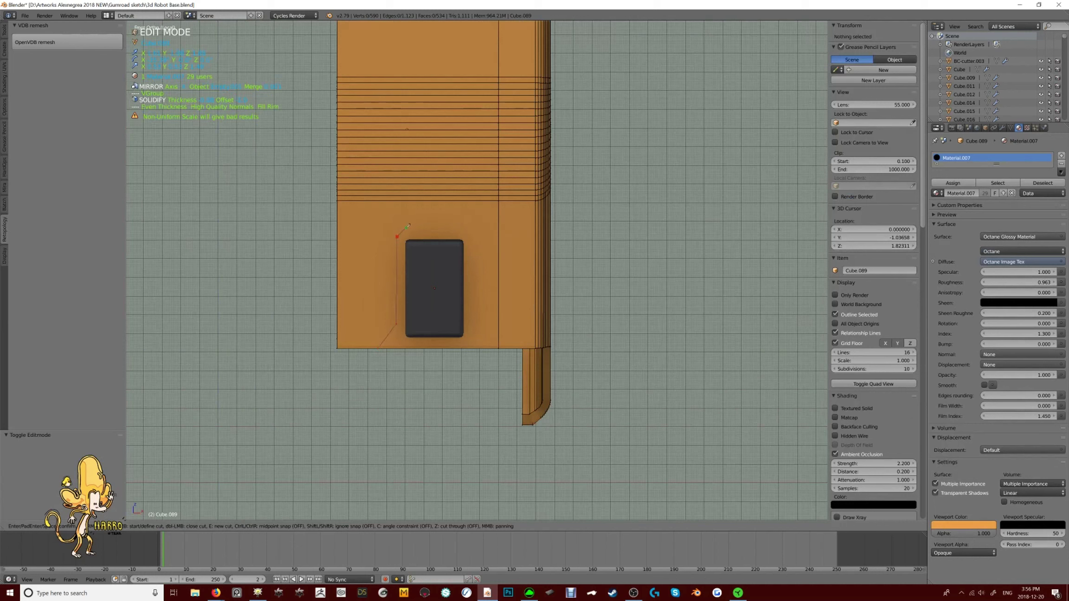
key("Return")
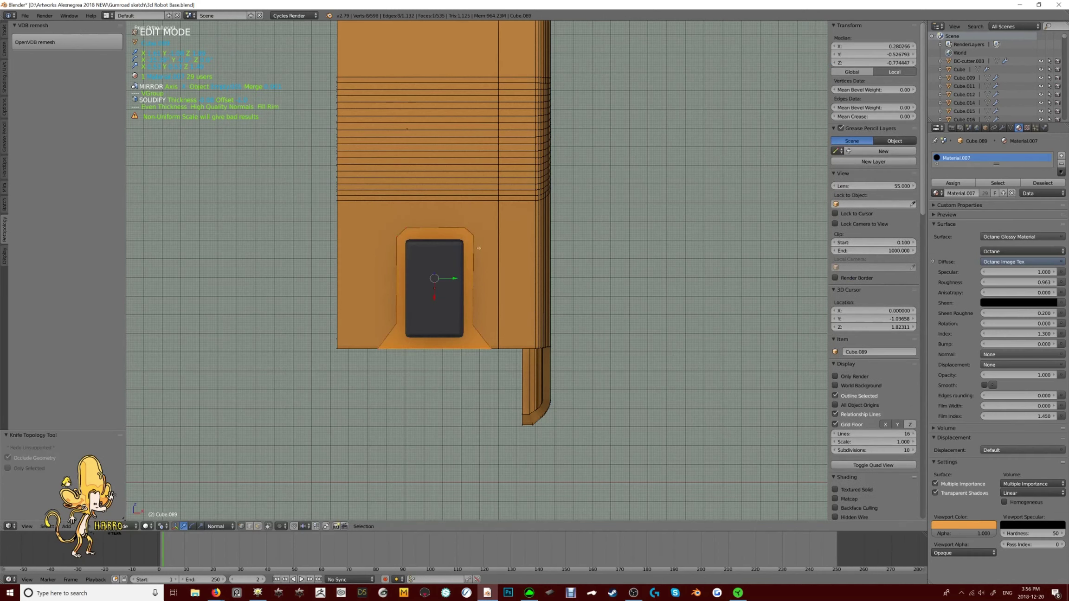
Connect the cutout's corners to the thigh panel's surrounding vertices with new edges
right_click(336, 201)
right_click(397, 233, "shift")
key("j")
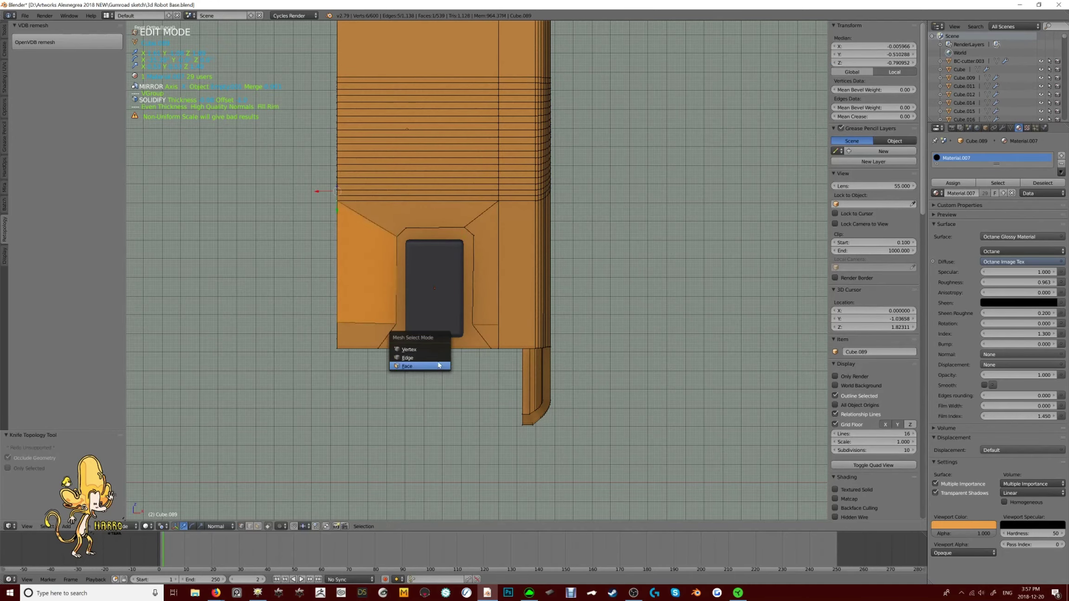
Delete the cutout face around the connecting block from the thigh armour panel and leave the isolated view
left_click(438, 365)
key("x")
middle_click_drag(439, 365, 445, 238)
key("Tab")
key("KP_Divide")
scroll(506, 196, "up", 3)
Mirror the knee plate's connecting block across X to the other leg, using Empty.001 as the mirror object
right_click(445, 238)
left_click(1003, 128)
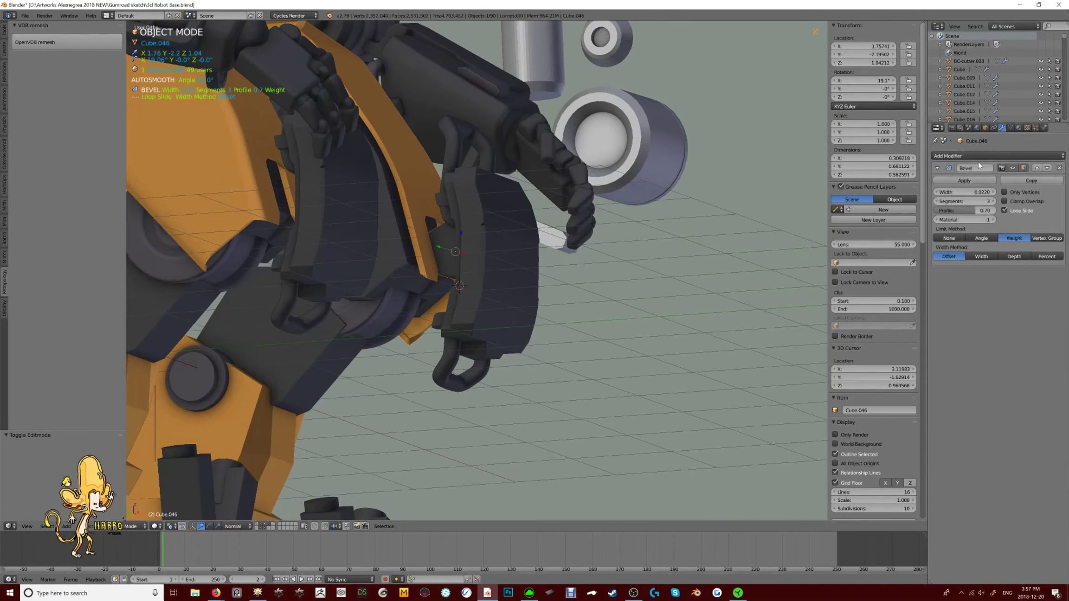
left_click(979, 157)
left_click(921, 242)
key("Return")
key("a")
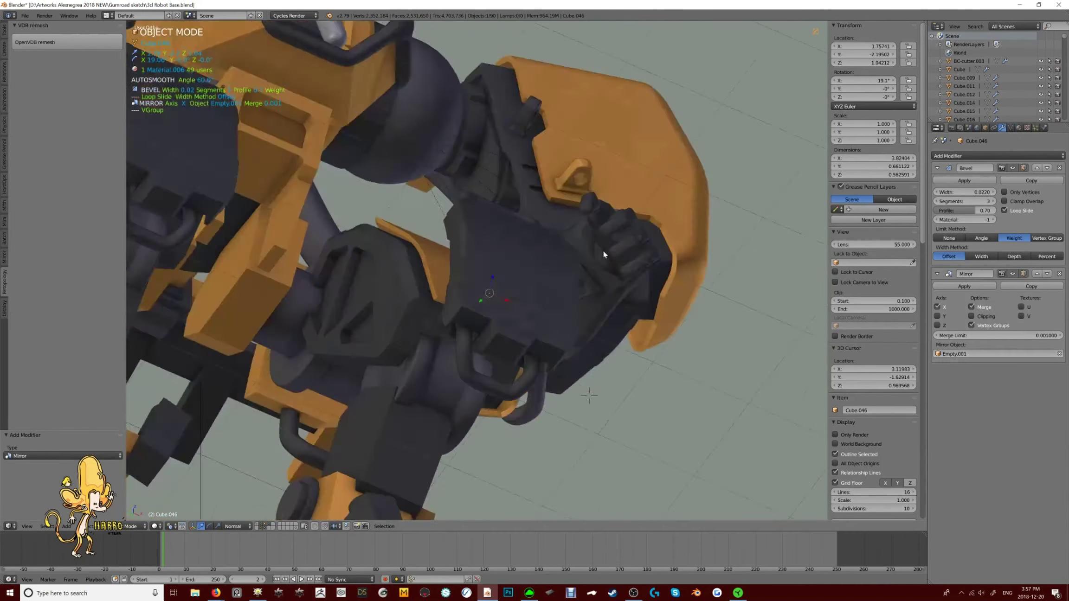
Move the connecting block's end geometry in wireframe to adjust its fit between the knee plate and thigh
scroll(603, 250, "down", 3)
mouse_move(603, 249)
middle_mouse_down()
mouse_move(582, 317)
mouse_move(601, 286)
mouse_move(528, 282)
mouse_move(537, 286)
mouse_move(559, 239)
mouse_move(621, 291)
middle_mouse_up()
scroll(528, 286, "up", 3)
key("Tab")
key("ctrl+Tab")
left_click(430, 267)
key("z")
scroll(429, 267, "up", 2)
key("g")
left_click(528, 278)
key("Tab")
key("z")
Duplicate the connecting block's mesh, widen the copy along X and move it against the back of the knee plate
key("Tab")
key("KP_1")
key("s")
key("x")
key("Return")
key("KP_3")
key("g")
key("x")
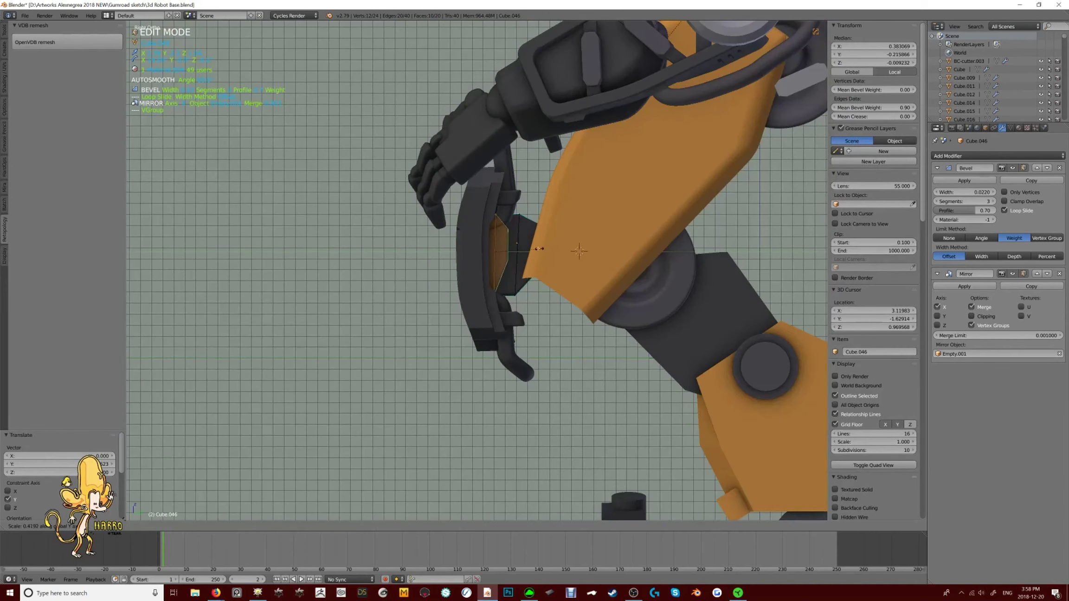
Flatten the duplicated block section along its depth into a thin mounting plate behind the knee plate
key("shift+d")
key("s")
key("x")
left_click(538, 249)
middle_click_drag(539, 249, 575, 302)
key("Tab")
scroll(572, 260, "down", 5)
key("a")
key("KP_3")
key("KP_3")
scroll(594, 319, "up", 3)
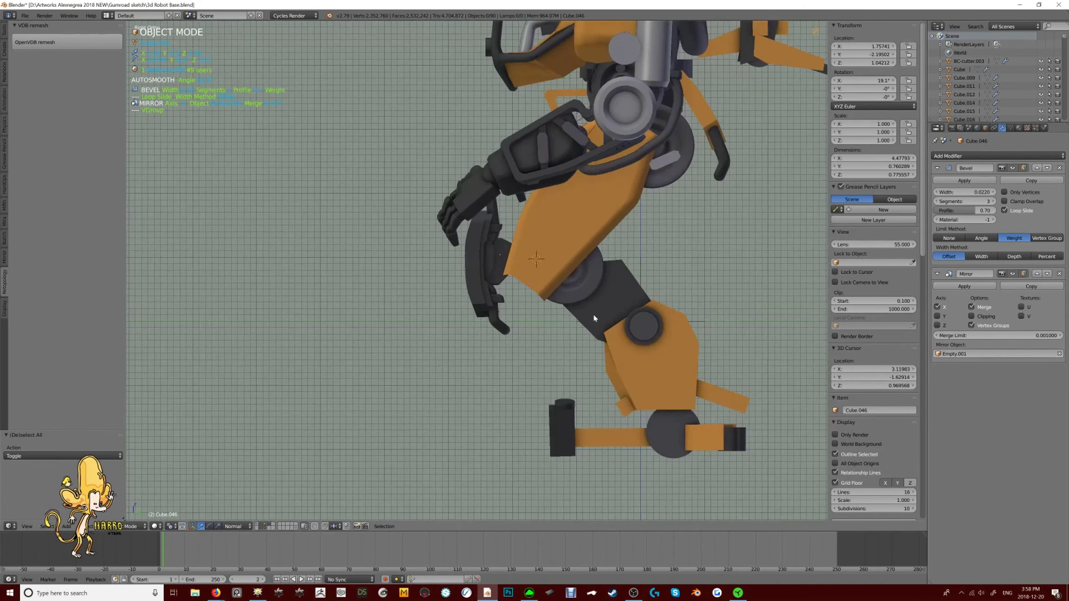
Widen the dark link below the thigh to an X scale of about 0.413 and shift it slightly along X
right_click(594, 318)
key("r")
key("ctrl+KP_1")
key("g")
key("x")
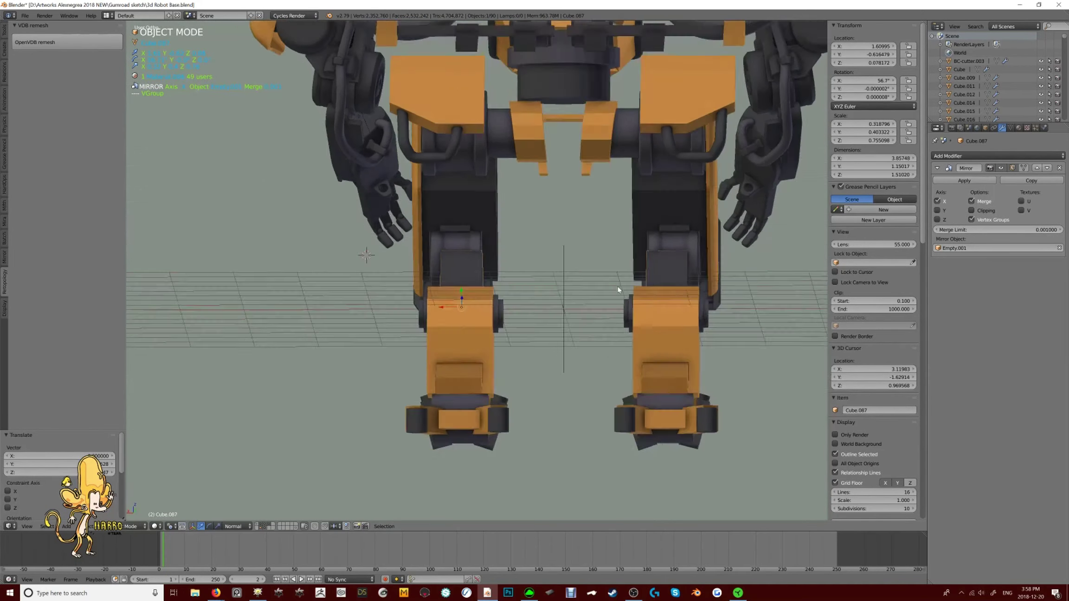
left_click(617, 289)
middle_click_drag(620, 278, 576, 315)
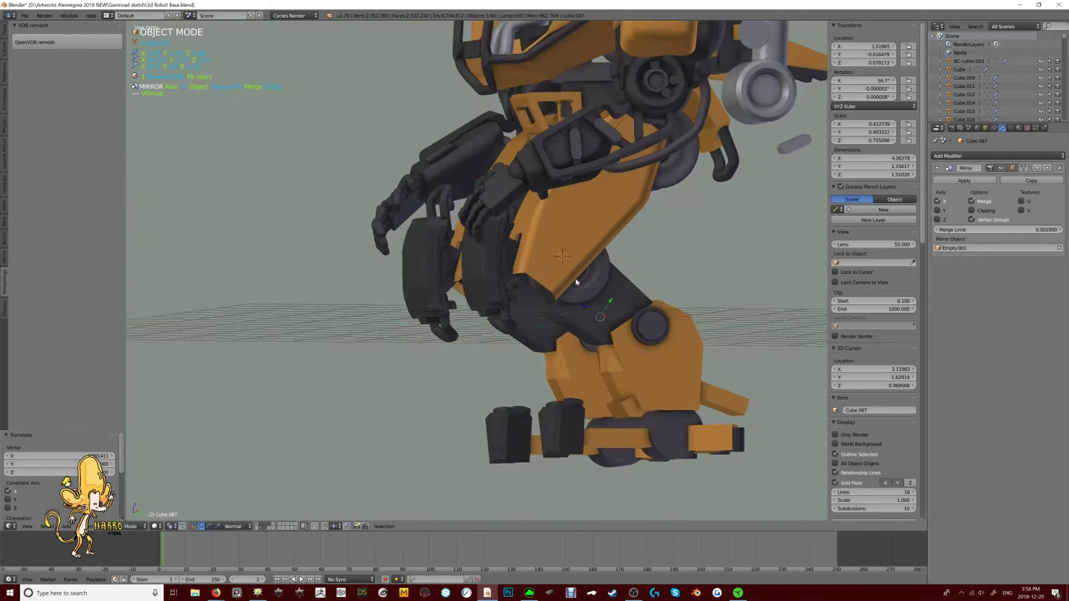
Extend the dark link's upper end forward under the thigh armour by reshaping its faces in side view
key("Tab")
key("KP_3")
key("z")
key("a")
key("3")
scroll(477, 271, "up", 2)
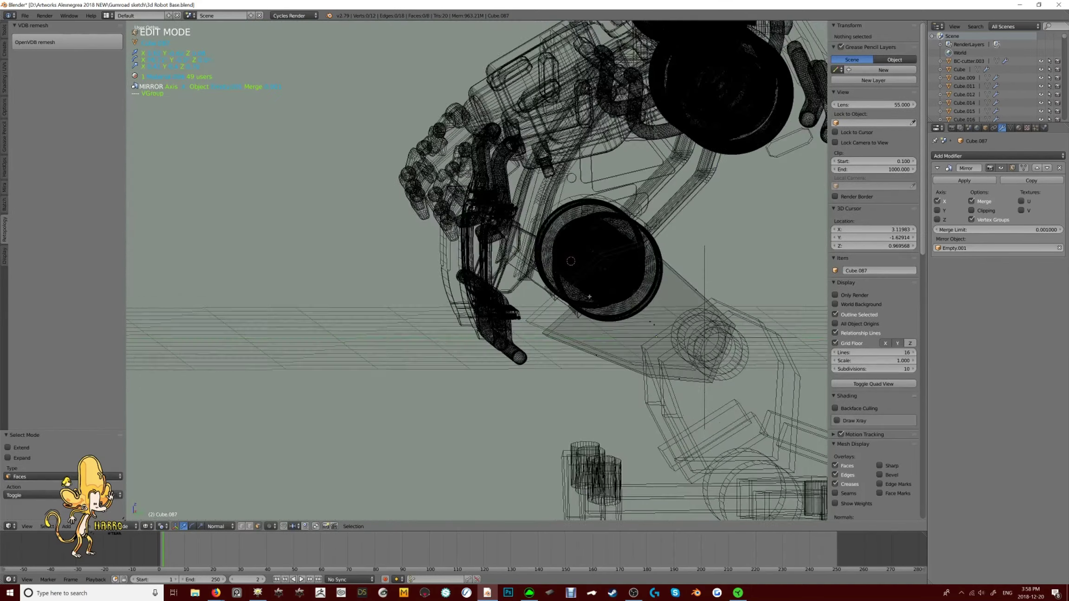
key("Tab")
key("z")
middle_click_drag(507, 314, 599, 297)
key("KP_3")
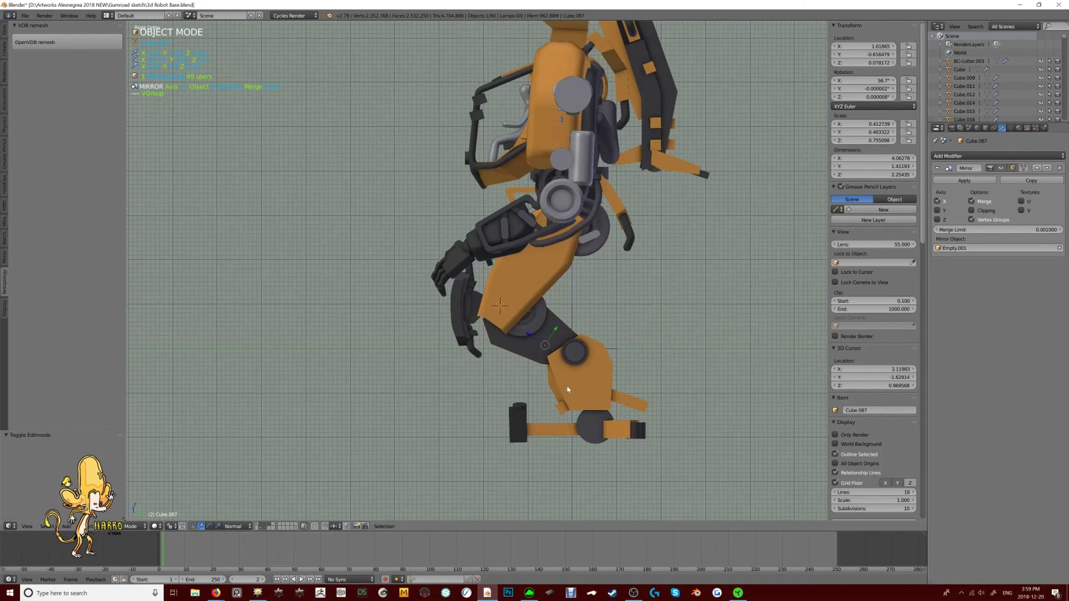
middle_click_drag(538, 368, 635, 324)
key("a")
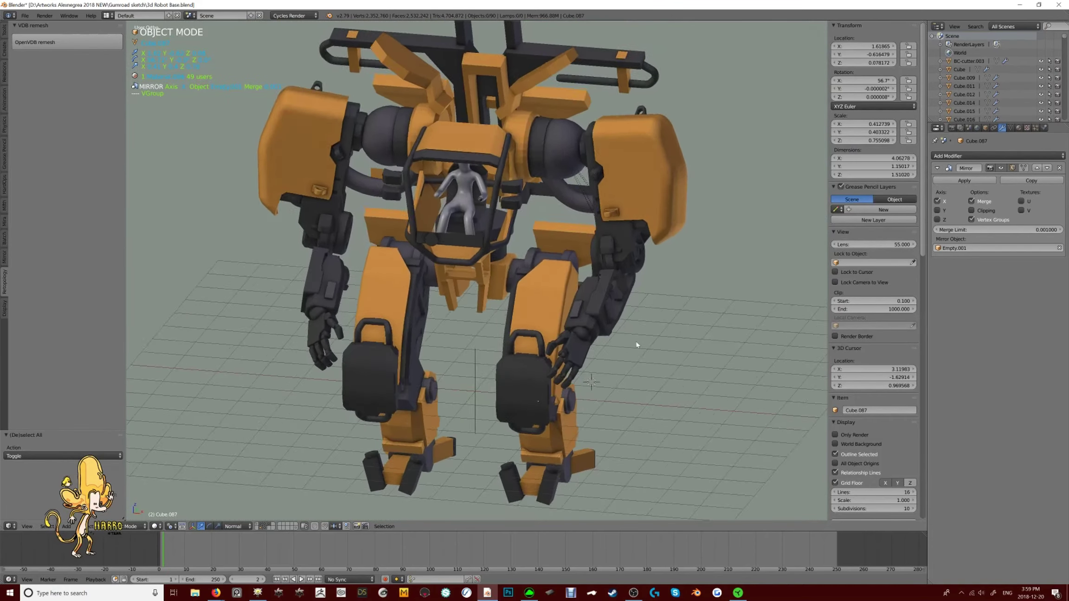
Try a rotated copy of the knee plate at the rear hip, then delete the copy
key("KP_3")
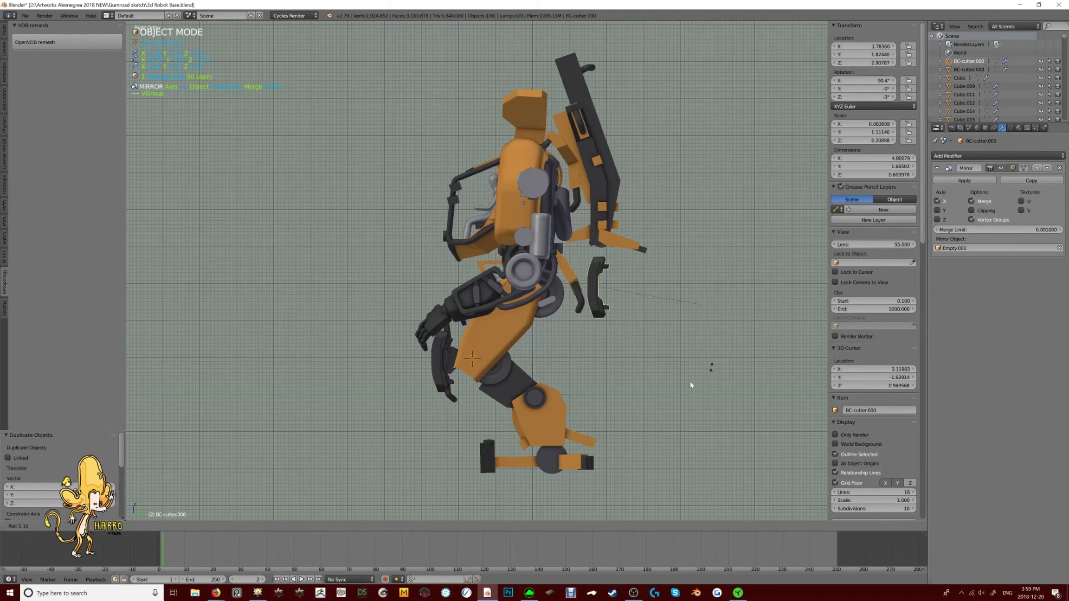
left_click(465, 358)
scroll(571, 312, "up", 3)
left_click(547, 306)
key("KP_1")
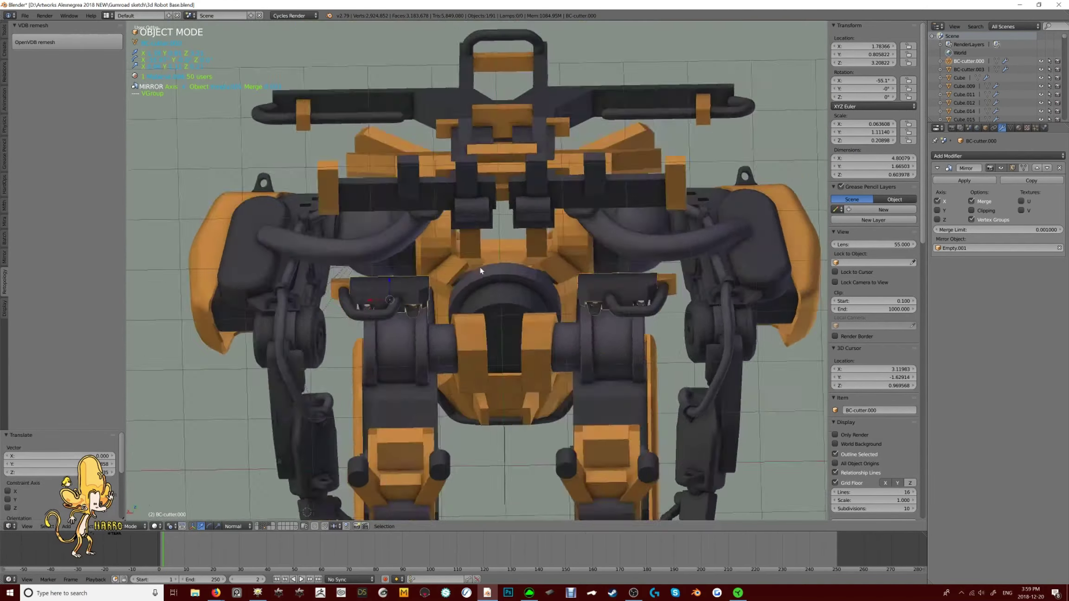
middle_click_drag(547, 306, 449, 282)
scroll(594, 306, "down", 4)
scroll(518, 294, "up", 5)
key("Delete")
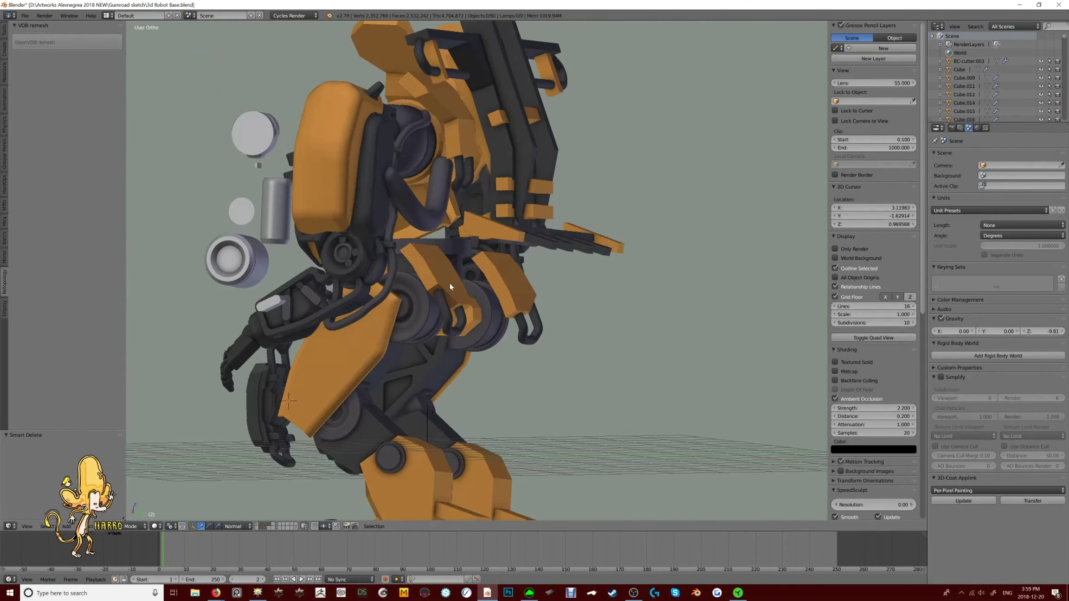
Move the rear hip flap, its handle and the knee plate to a separate layer and show only that layer
scroll(506, 386, "up", 2)
key("m")
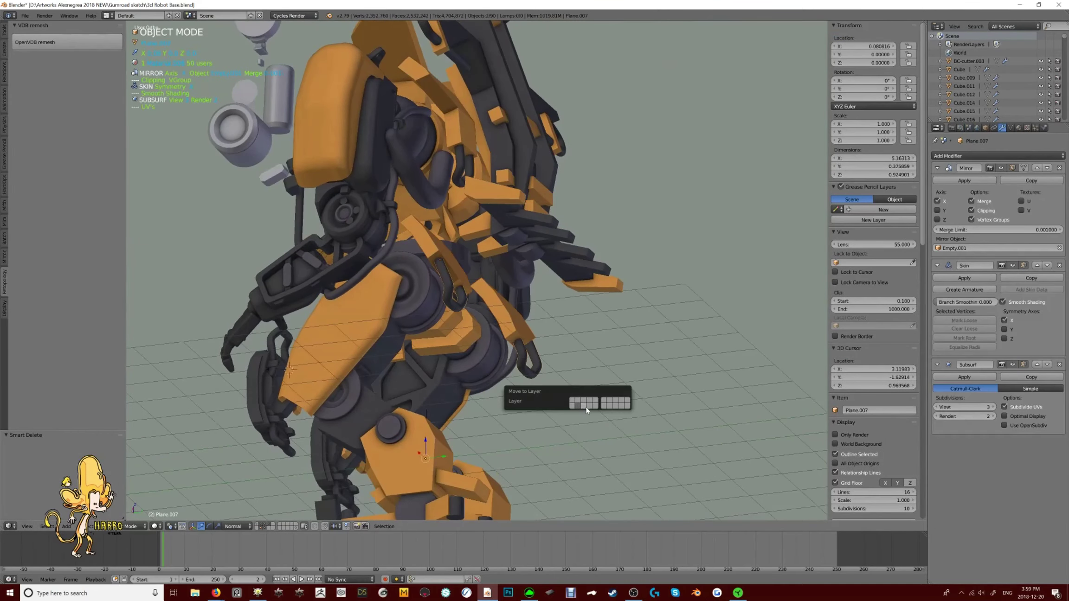
key("3")
key("3")
middle_click_drag(473, 319, 520, 282)
right_click(355, 310)
scroll(356, 310, "up", 2)
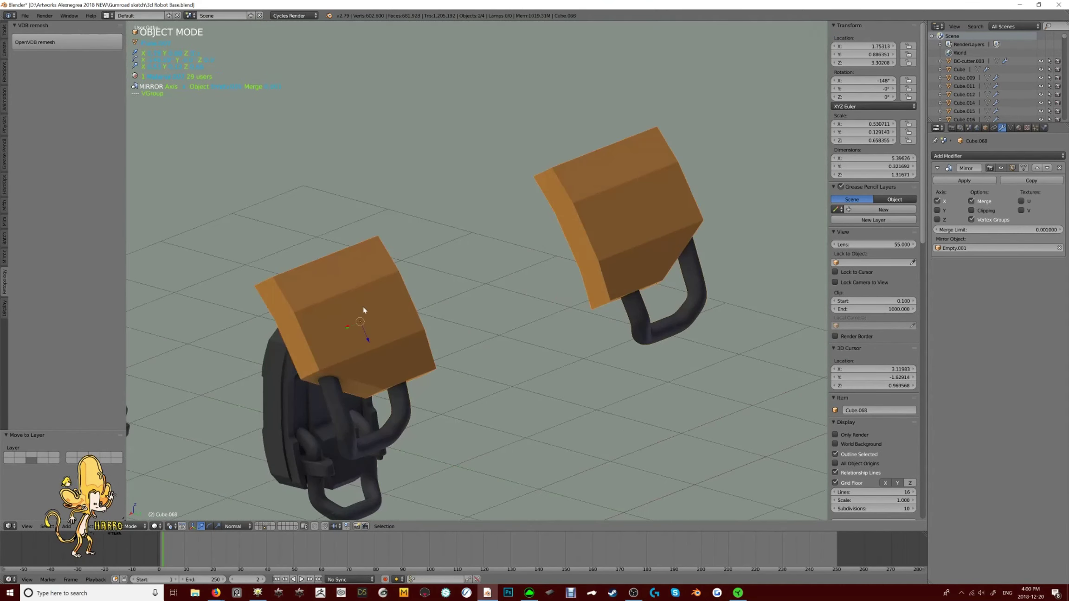
Bevel the rear hip flap's bend edges with many segments to turn the faceted panel into a smooth curve
key("Tab")
key("2")
scroll(325, 311, "up", 2)
middle_click_drag(368, 404, 379, 291)
left_click(422, 365)
key("Tab")
key("Tab")
scroll(379, 291, "up", 2)
Add lengthwise edge loops down the curved hip flap to divide its width
key("ctrl+Tab")
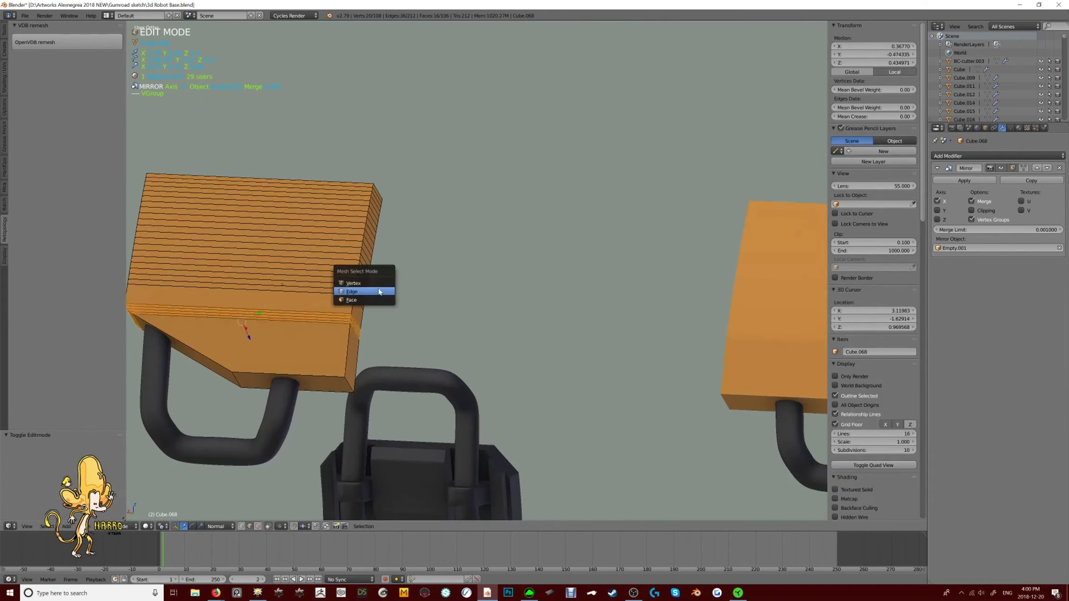
left_click(469, 372)
scroll(469, 373, "down", 5)
scroll(314, 293, "up", 5)
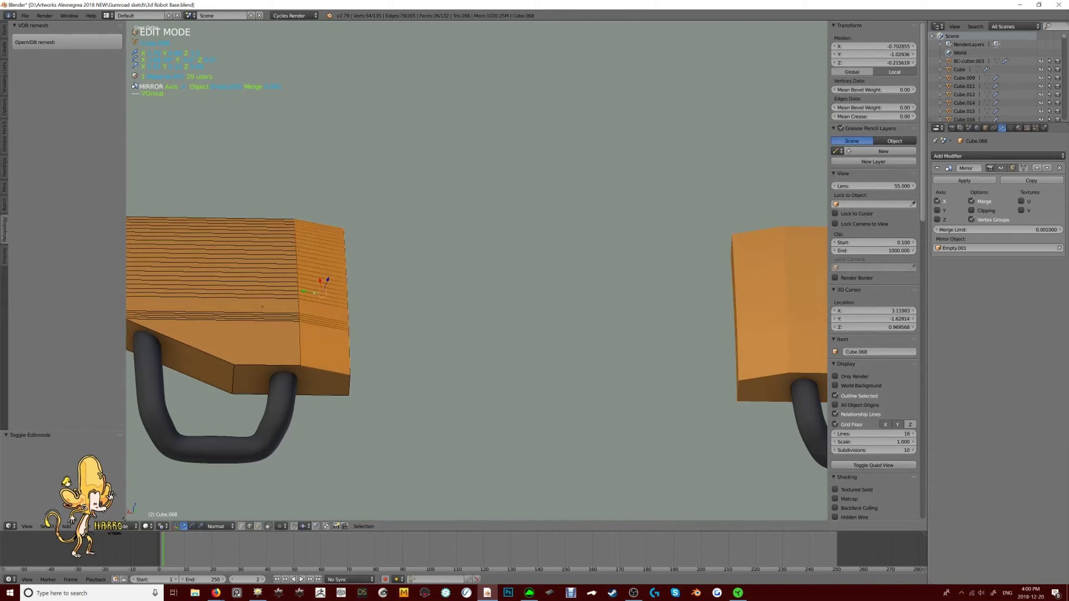
left_click(412, 374)
key("Tab")
scroll(364, 372, "down", 5)
middle_click_drag(365, 371, 547, 269)
scroll(547, 266, "up", 3)
key("Tab")
left_click(548, 266)
key("KP_1")
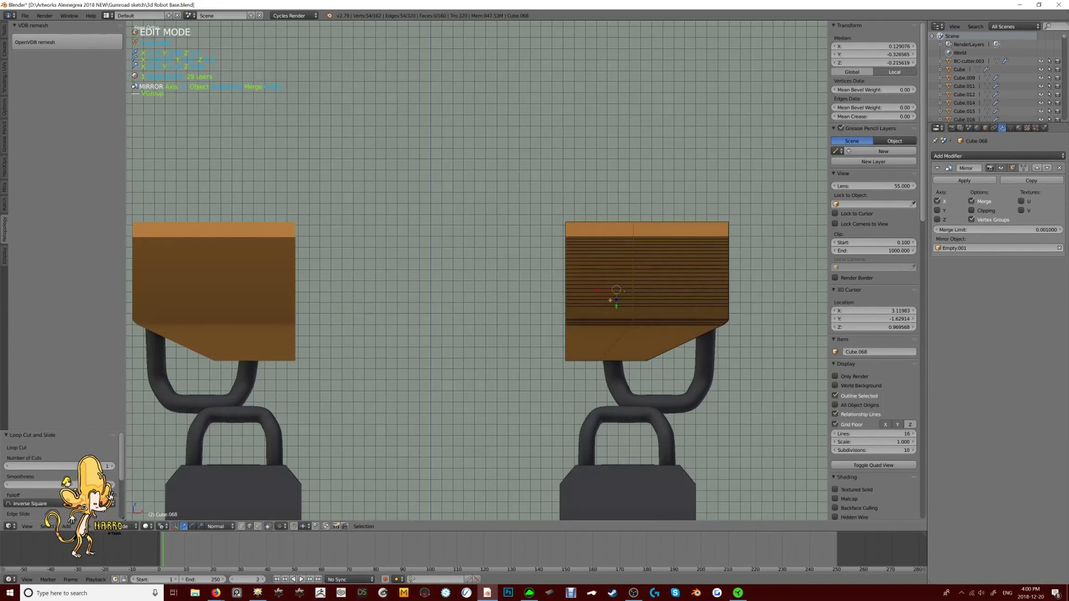
Add close edge loops near one side of the flap and move the middle loop outward to form a raised rib
scroll(626, 262, "up", 3)
key("ctrl+r")
left_click(502, 270)
middle_click_drag(501, 269, 470, 253)
key("ctrl+Tab")
key("KP_3")
key("g")
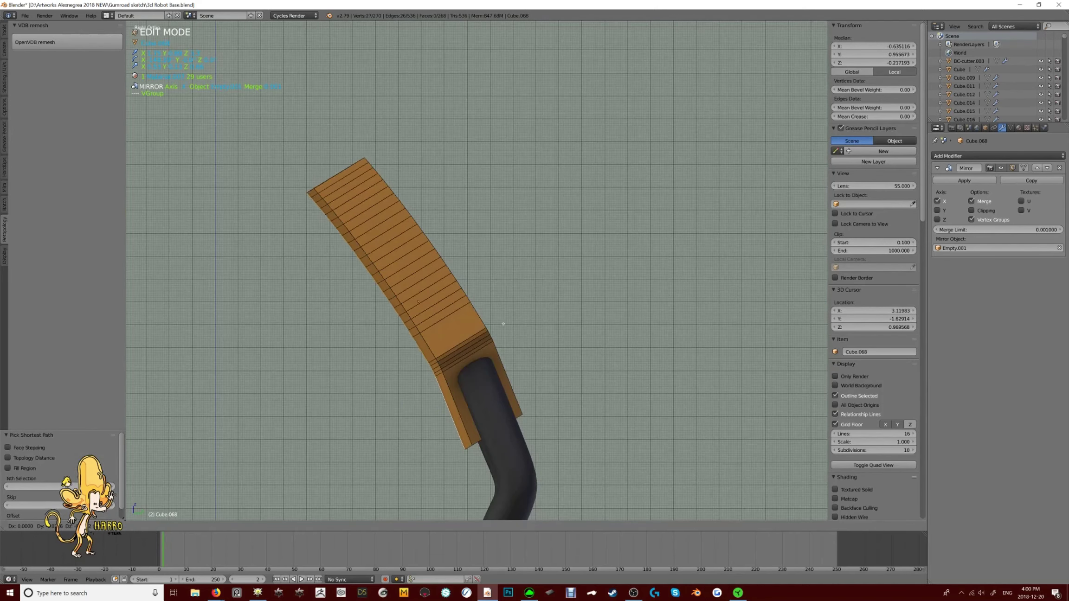
left_click(501, 325)
Duplicate the rib's faces three times across the flap's inner surface and separate the copies into their own object
middle_click_drag(501, 325, 499, 409)
left_click(499, 412, "alt+shift")
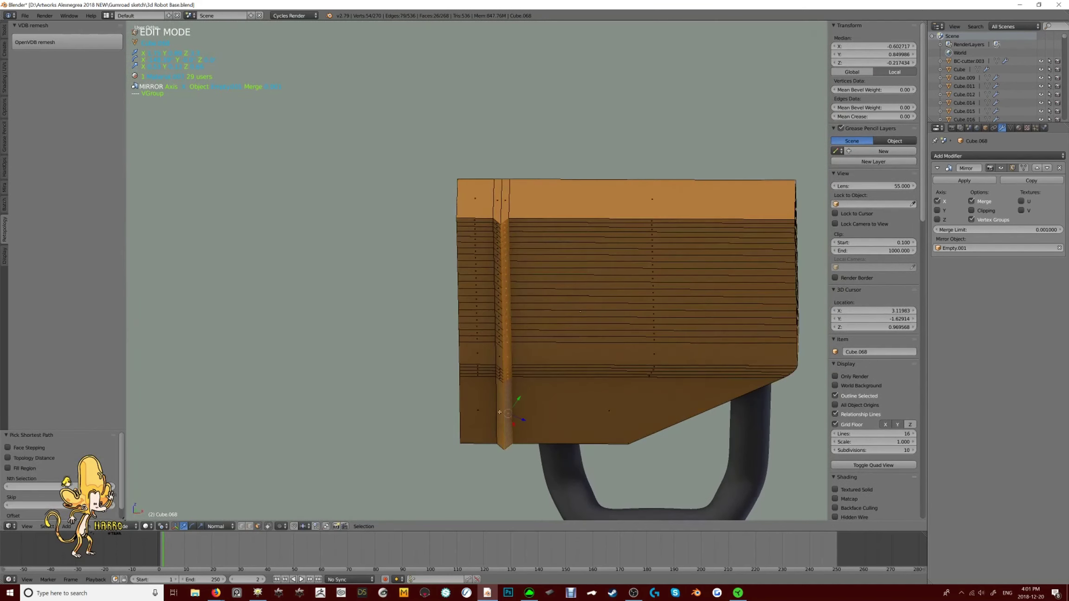
left_click(769, 332)
middle_click_drag(769, 332, 633, 312, "shift")
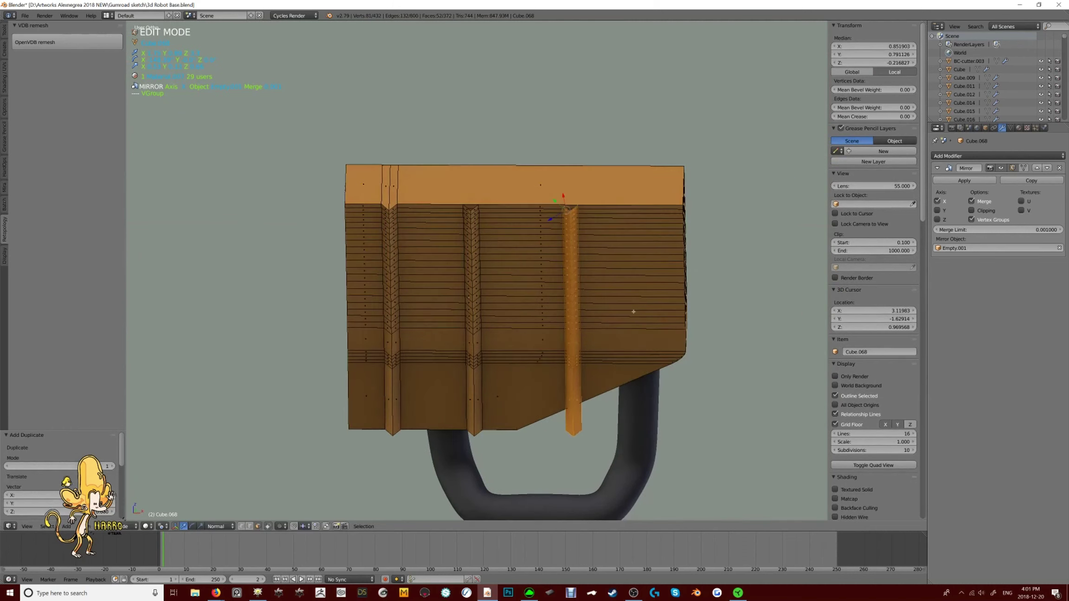
middle_click_drag(787, 330, 565, 360)
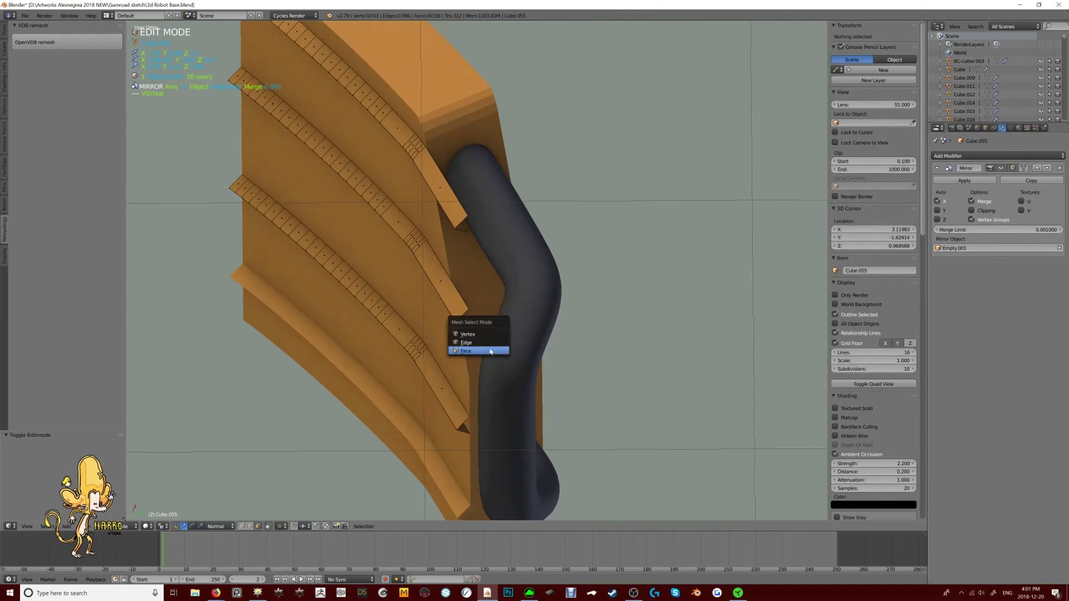
Fill the open triangular ends of the duplicated ribs with faces
left_click(483, 351)
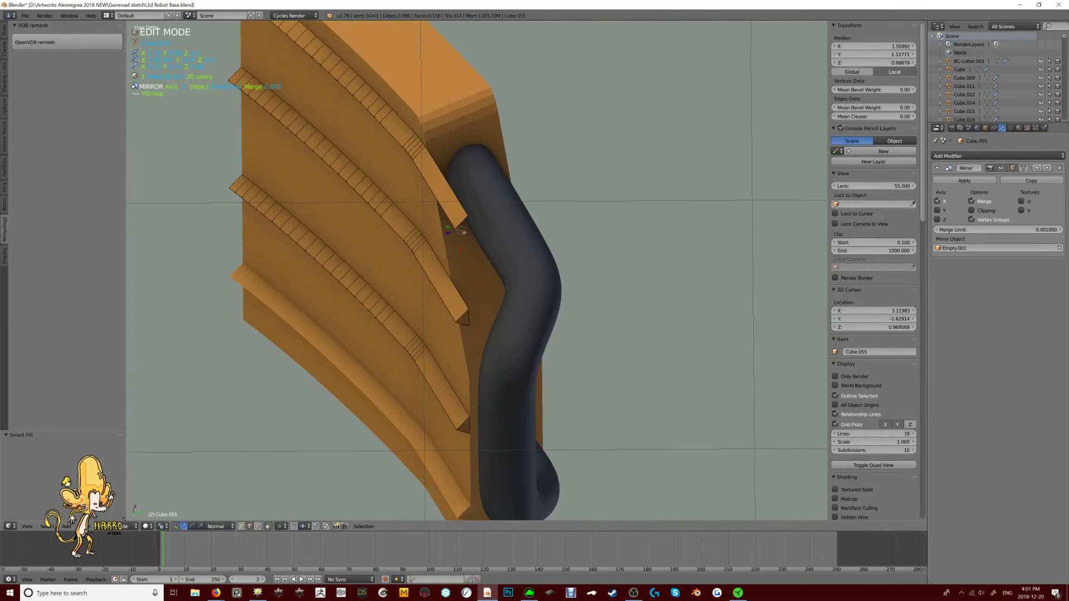
key("f")
middle_click_drag(462, 232, 346, 256)
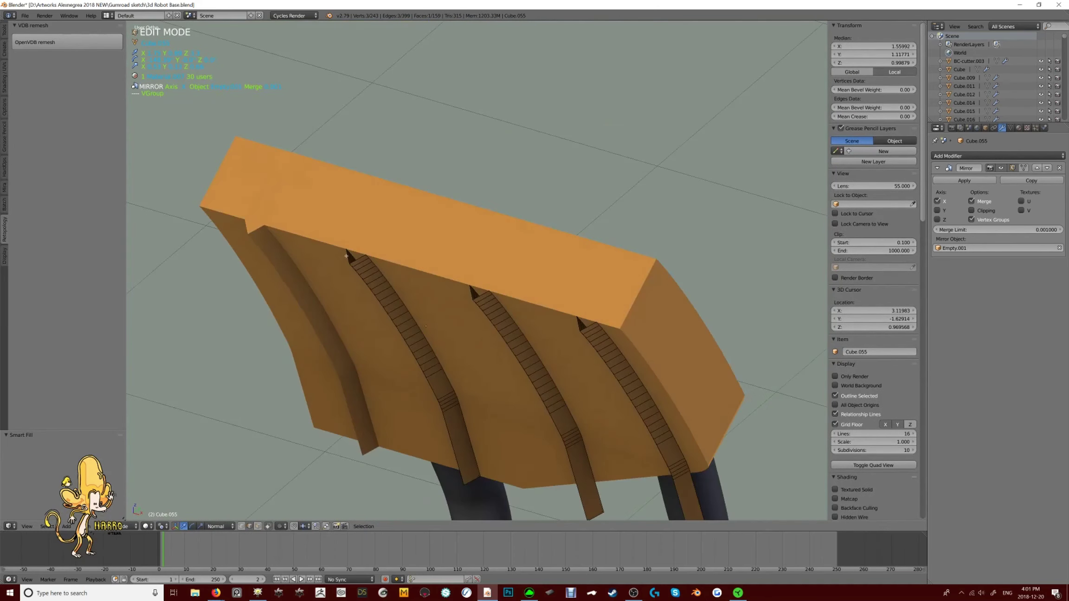
key("f")
middle_click_drag(547, 304, 489, 269)
key("Tab")
scroll(568, 278, "down", 5)
scroll(556, 318, "up", 3)
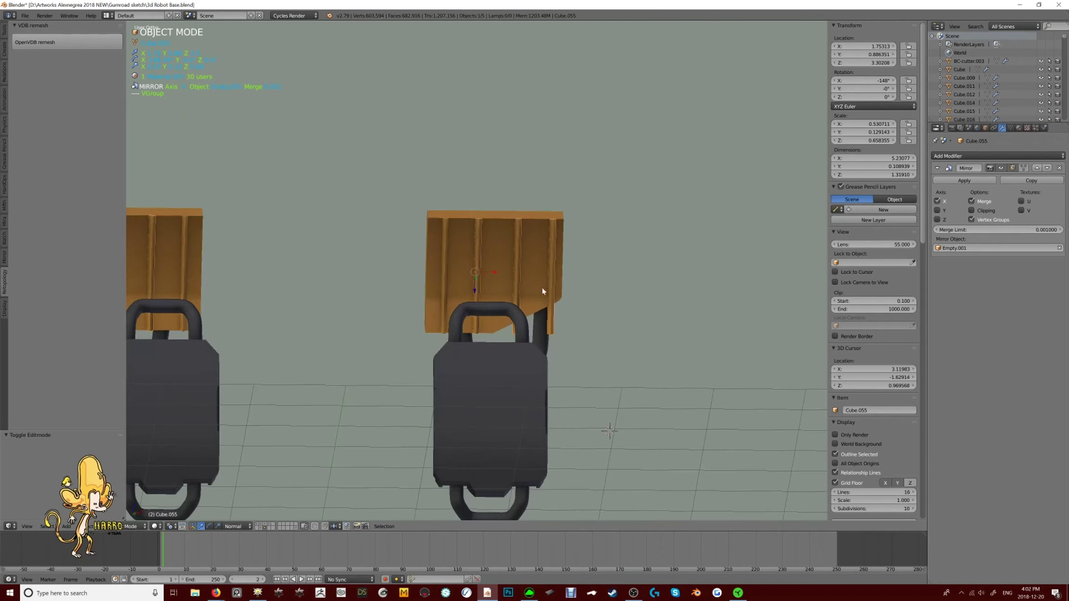
Isolate the flap and its ribs, and trim the overhanging rib ends along the flap's slanted edge with a Box Cutter ngon
key("KP_Divide")
scroll(529, 270, "up", 6)
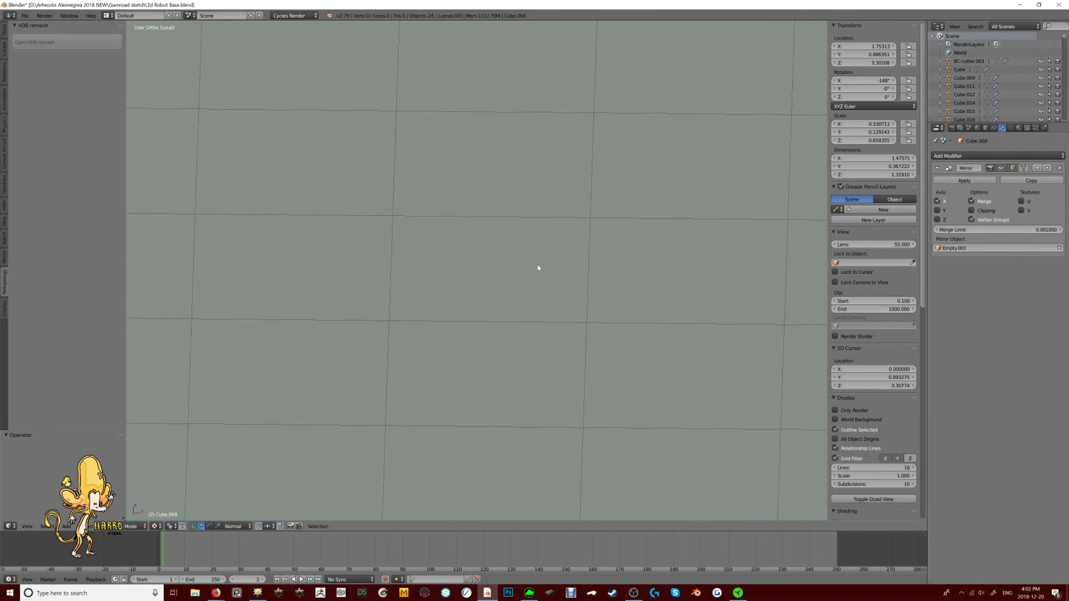
scroll(558, 318, "down", 5)
key("q")
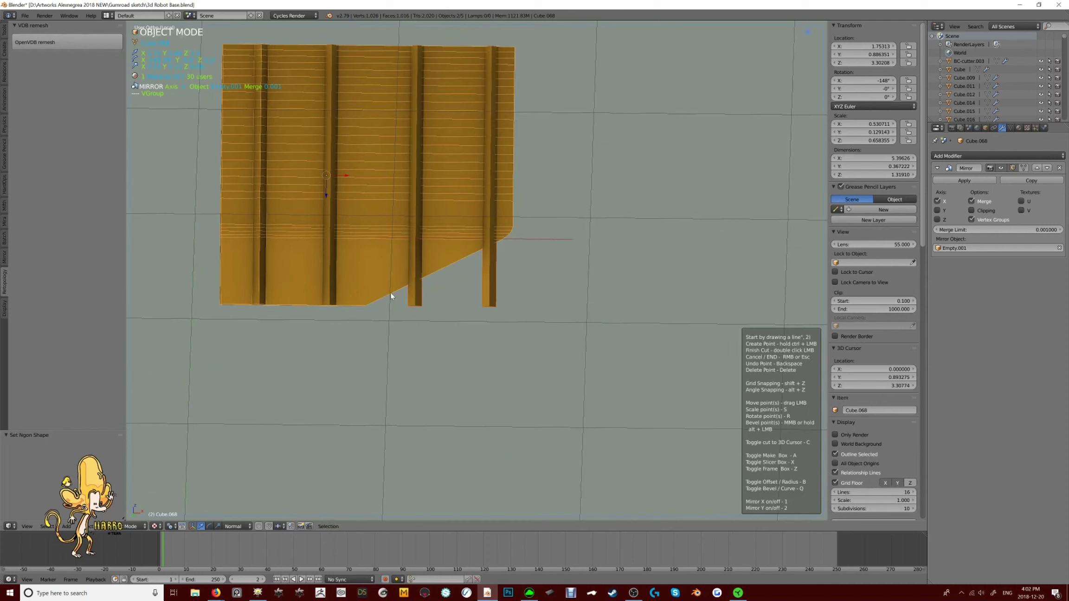
double_click(305, 306)
middle_click_drag(625, 270, 565, 259)
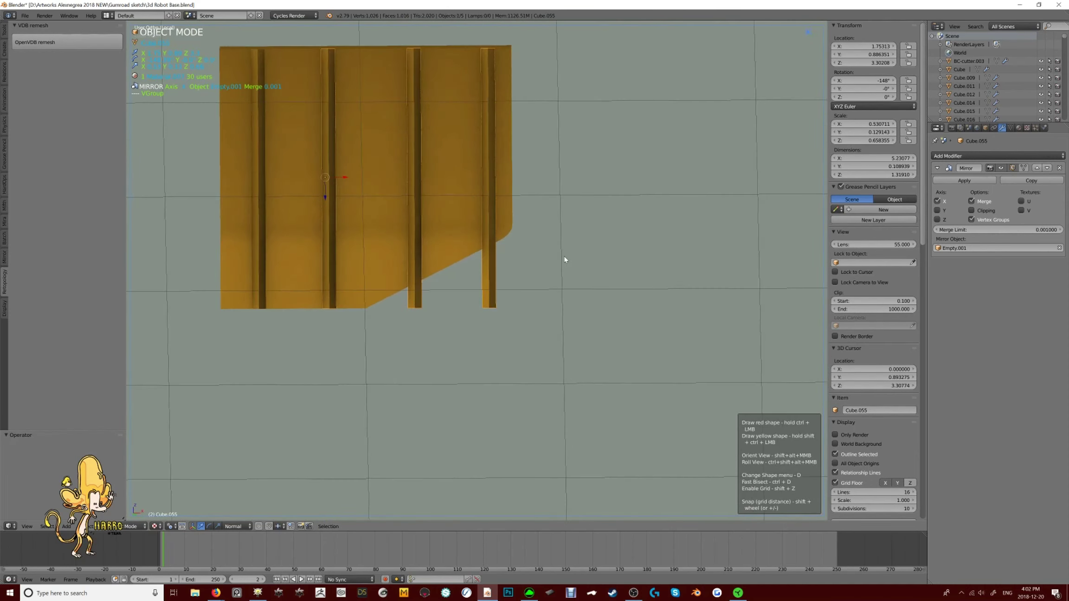
double_click(309, 307)
middle_click_drag(615, 282, 535, 137)
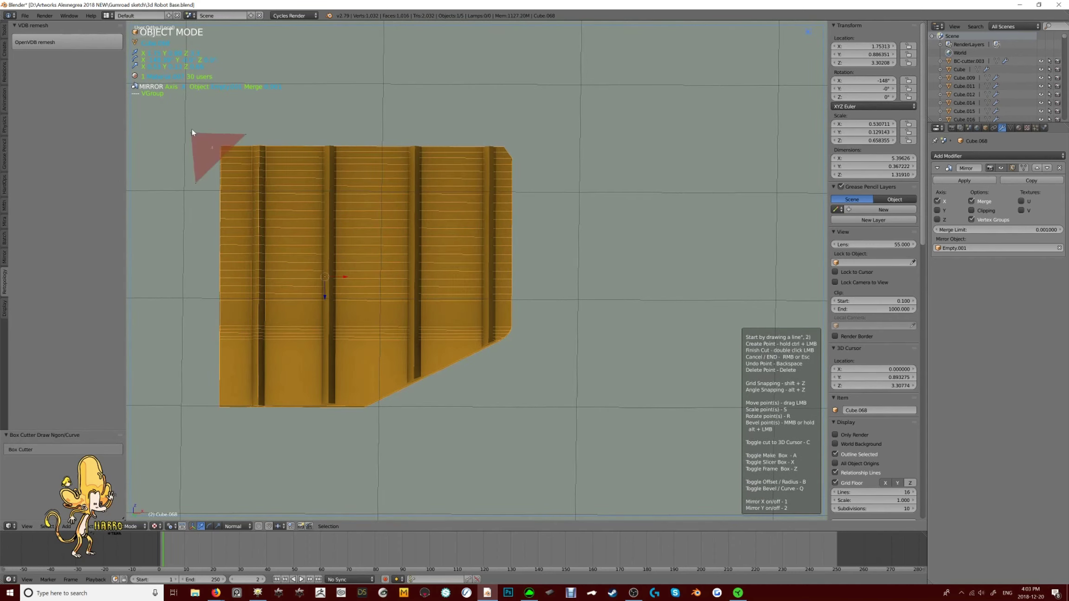
Chamfer the flap's remaining square corners with small triangular Box Cutter cuts and leave the isolated view
double_click(192, 131)
middle_click_drag(192, 132, 448, 155)
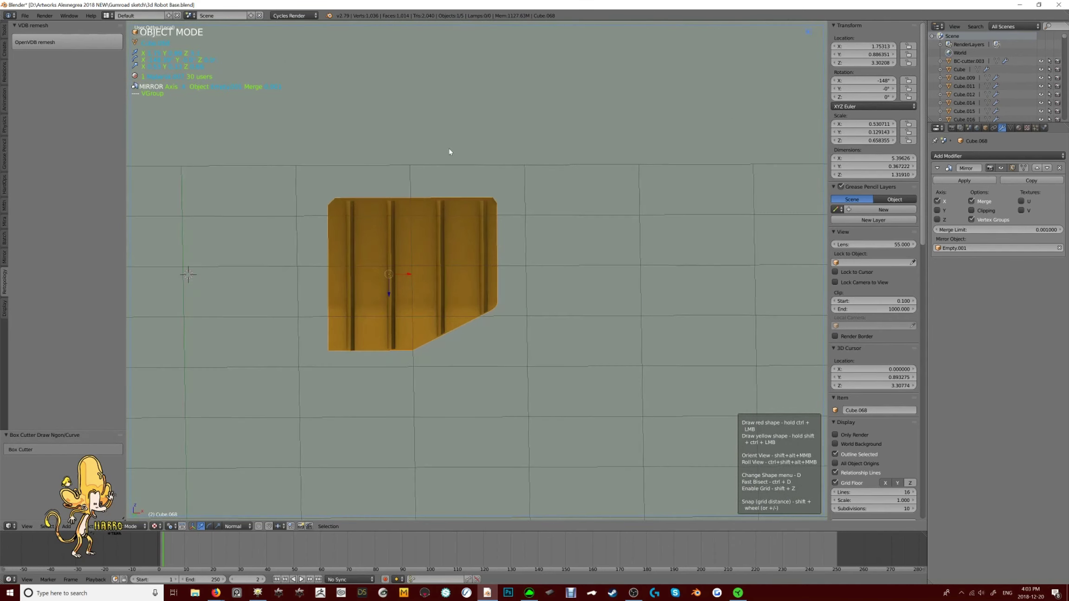
scroll(417, 195, "up", 3)
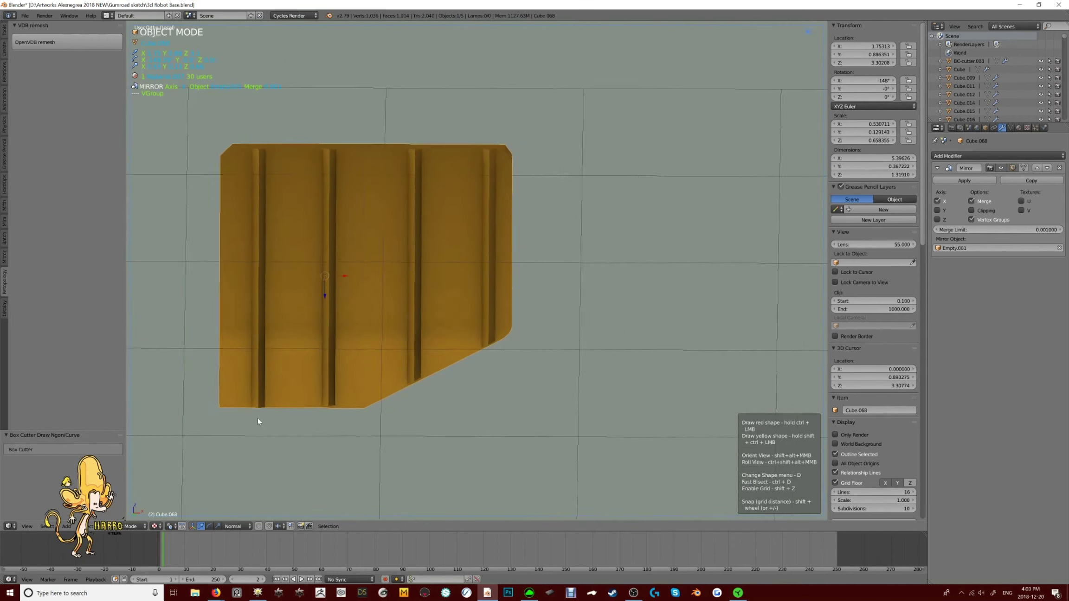
left_click(216, 398, "ctrl")
middle_click_drag(193, 437, 420, 220)
key("KP_Divide")
Add a cylinder, scale it to about 0.13 and place it over the upper end of the hip flap's handle
key("KP_3")
key("shift+a")
left_click(513, 341)
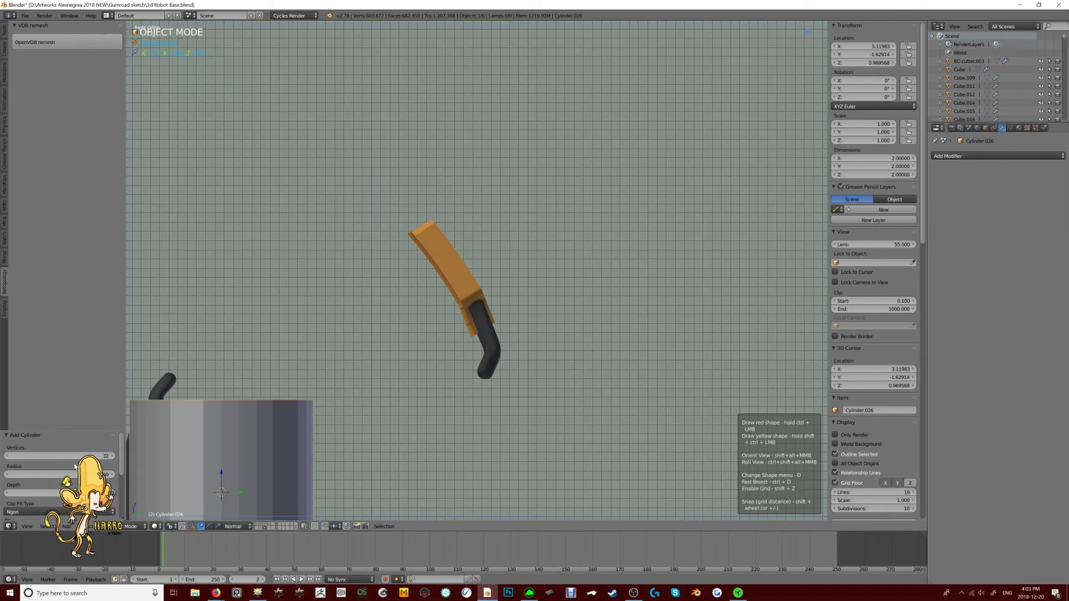
key("g")
left_click(563, 319)
key("s")
left_click(500, 331)
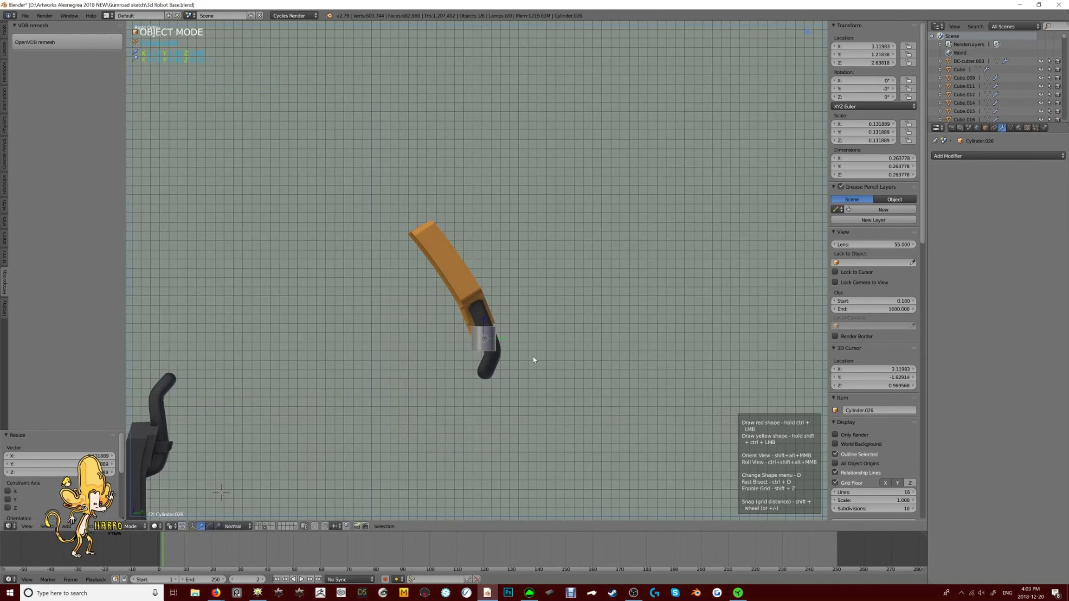
middle_click_drag(504, 291, 599, 280)
key("KP_3")
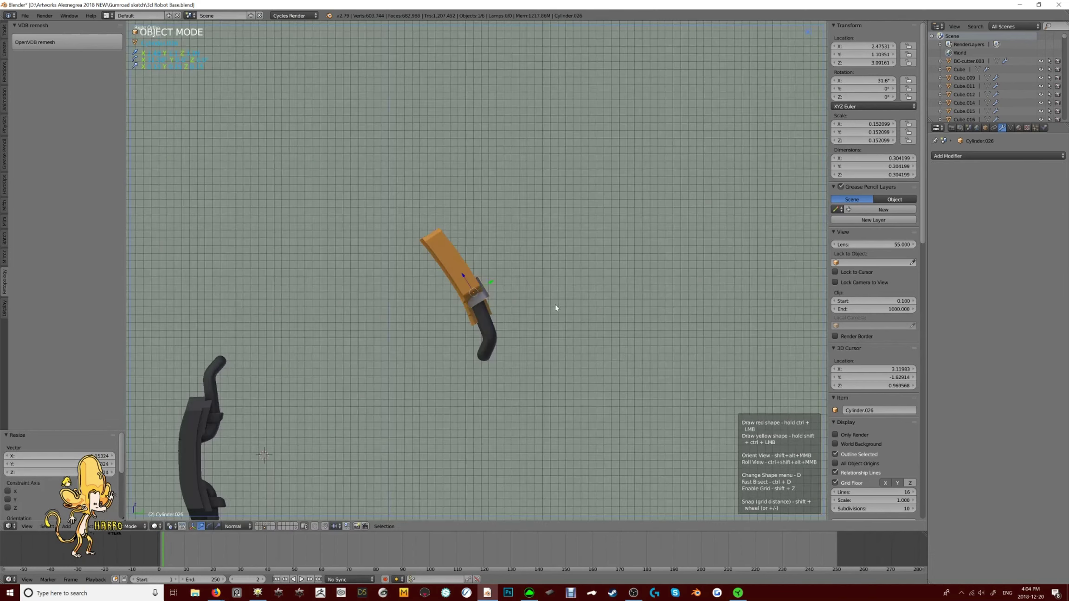
Fit the cylinder around the handle where it enters the flap, scaled to about 0.112 and tilted about 24° on X
scroll(556, 306, "up", 2)
key("g")
left_click(560, 320)
key("s")
left_click(578, 348)
middle_click_drag(578, 348, 545, 283)
key("g")
key("x")
key("KP_1")
key("KP_3")
key("y")
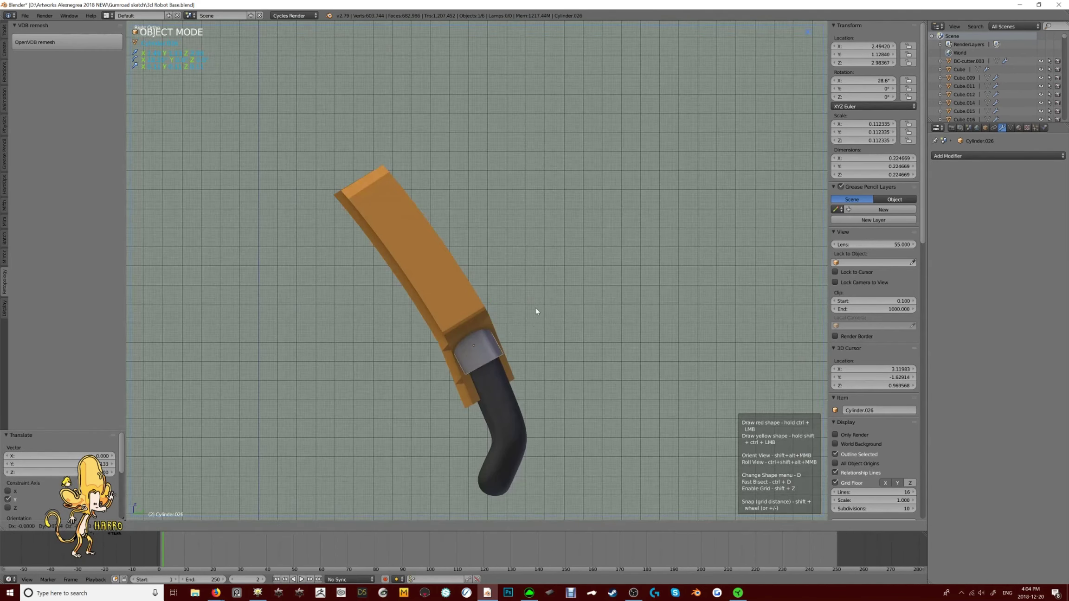
key("KP_1")
left_click(544, 347)
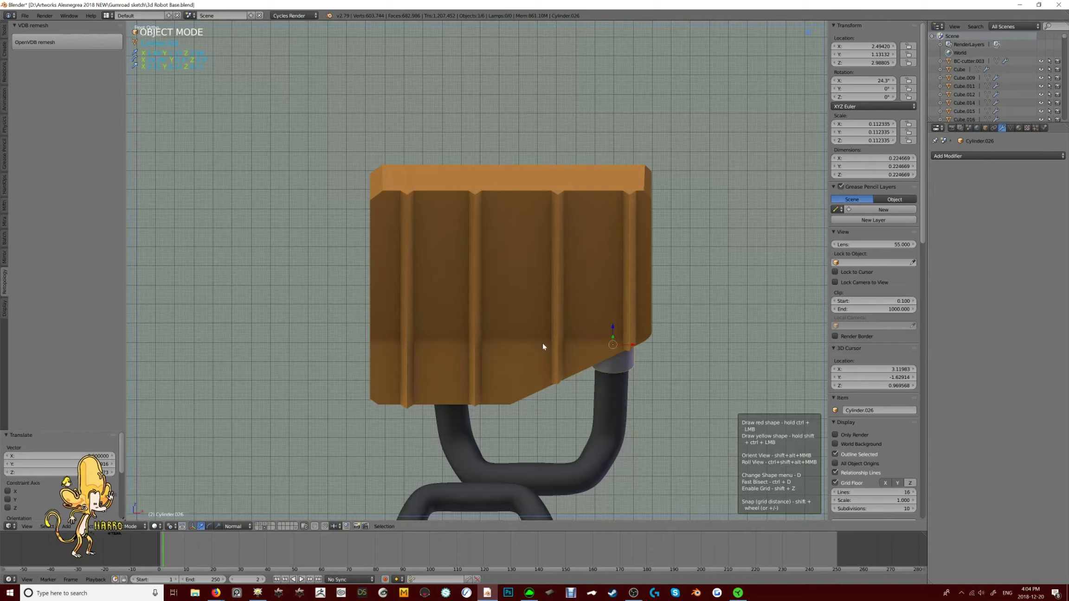
Place the collar cylinder along X over the handle's other end, where it enters the hip flap
key("g")
key("x")
left_click(495, 368)
middle_click_drag(495, 367, 502, 313)
left_click(565, 382)
Merge the collars with the hip flap and remesh it with OpenVDB at a relative voxel size of 0.004
left_click(493, 218)
key("Tab")
key("Tab")
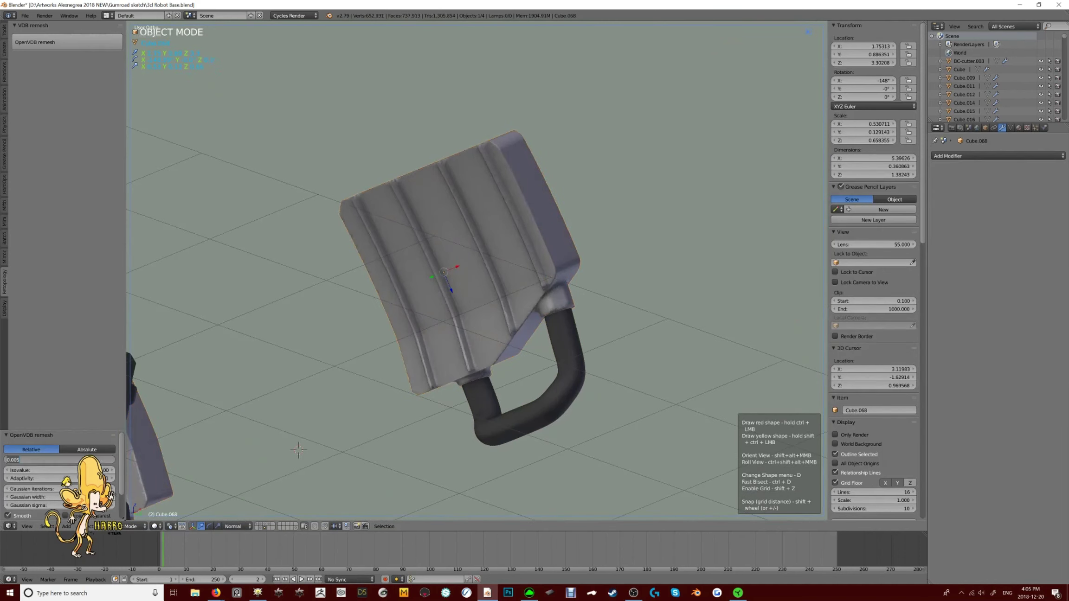
key("Return")
middle_click_drag(468, 260, 483, 232)
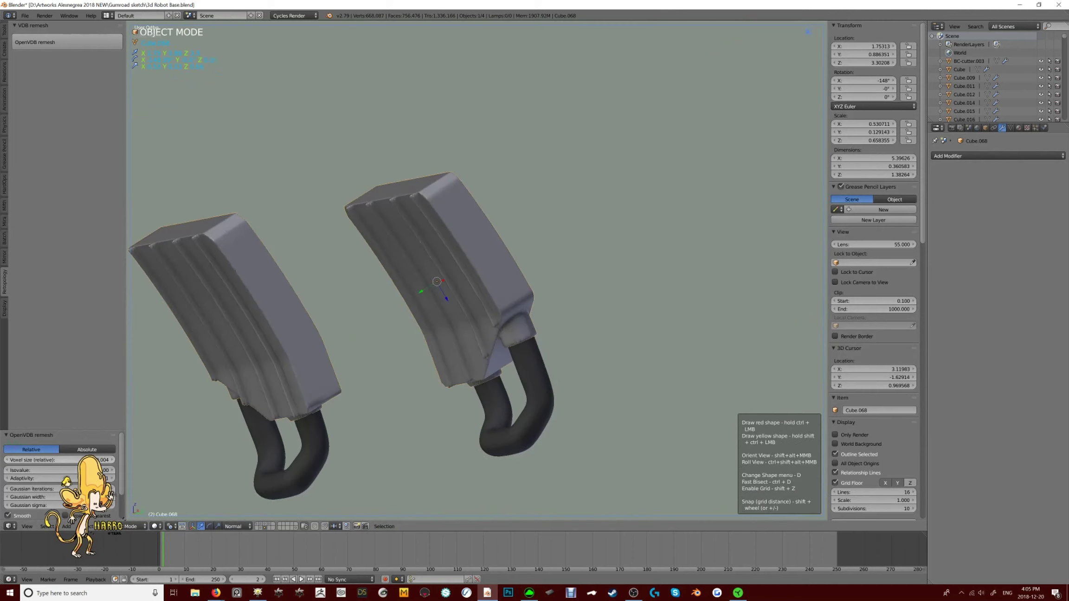
middle_click_drag(422, 336, 515, 388)
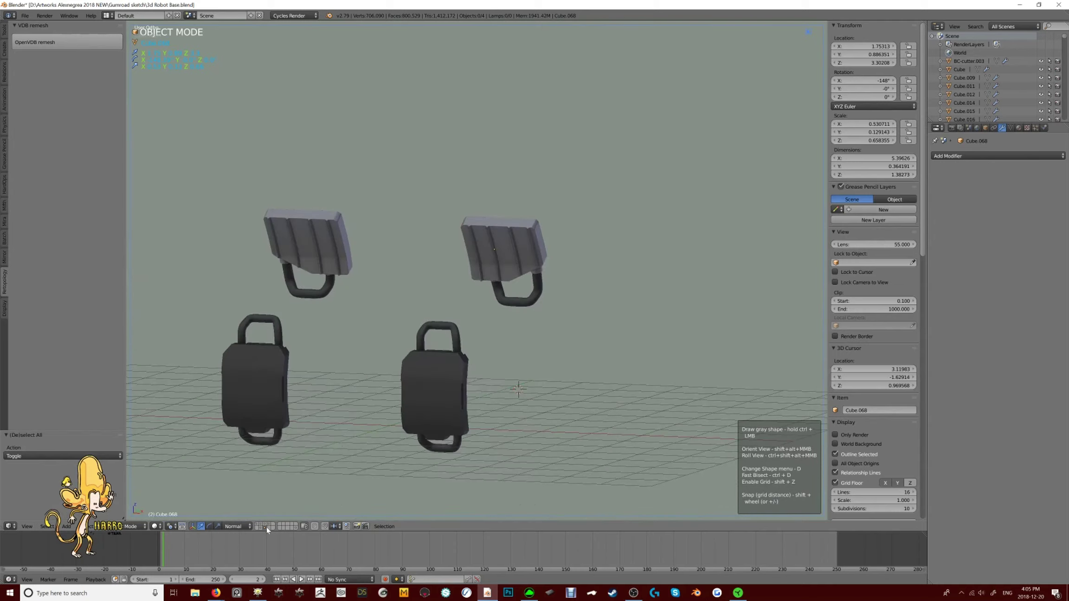
Deselect the remeshed flaps and bring back the layer containing the whole robot
key("a")
left_click(269, 526)
middle_click_drag(333, 476, 522, 246)
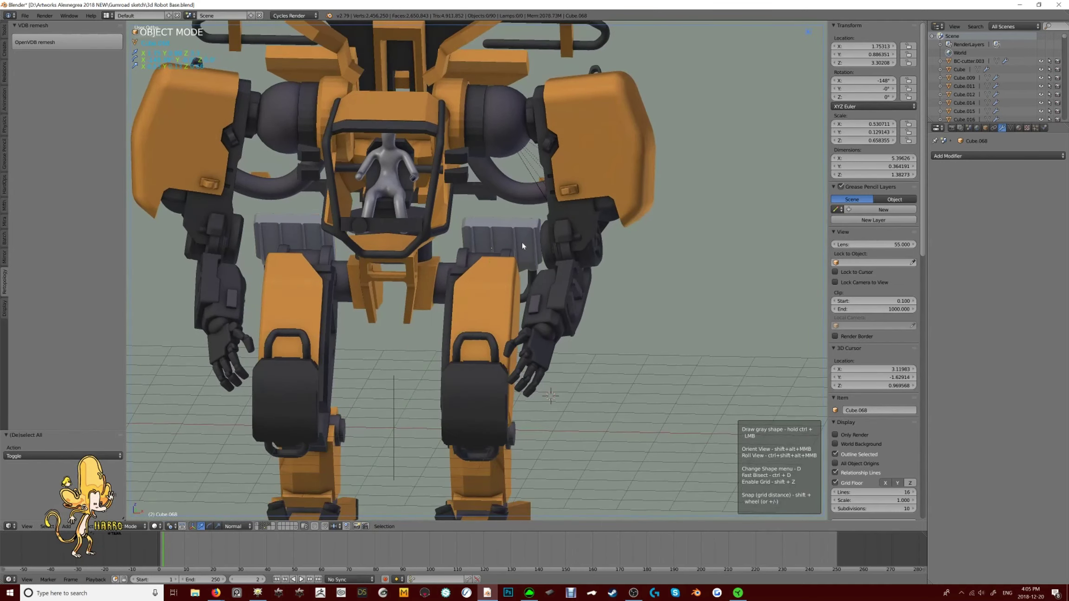
left_click(478, 402)
scroll(478, 402, "down", 5)
middle_click_drag(478, 325, 594, 266)
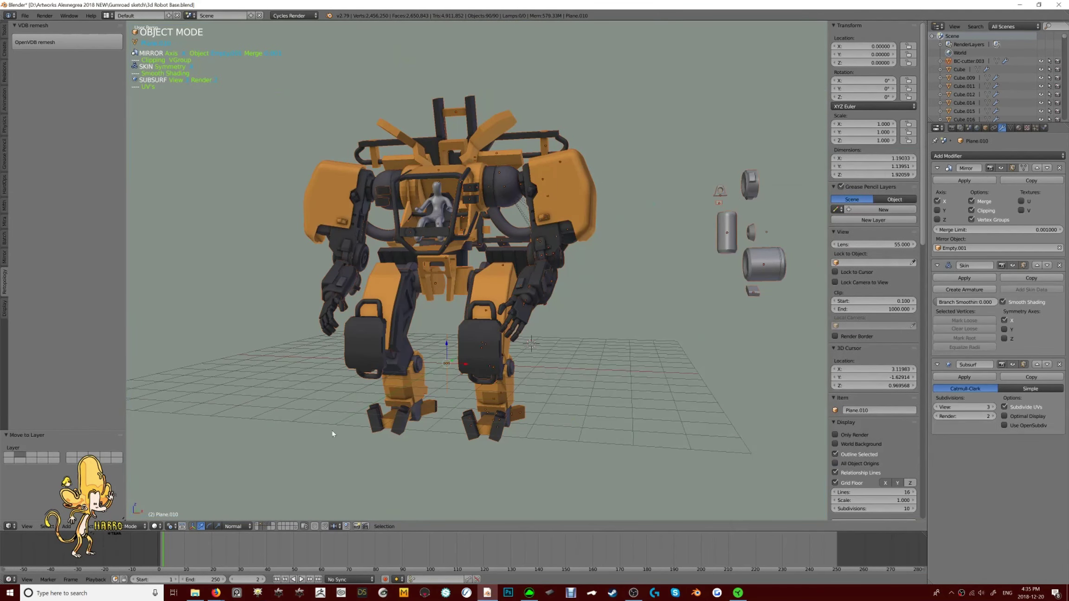
Select the bent plate above the shoulder, frame it and apply its rotation and scale
scroll(421, 384, "up", 6)
right_click(509, 138)
key("KP_Decimal")
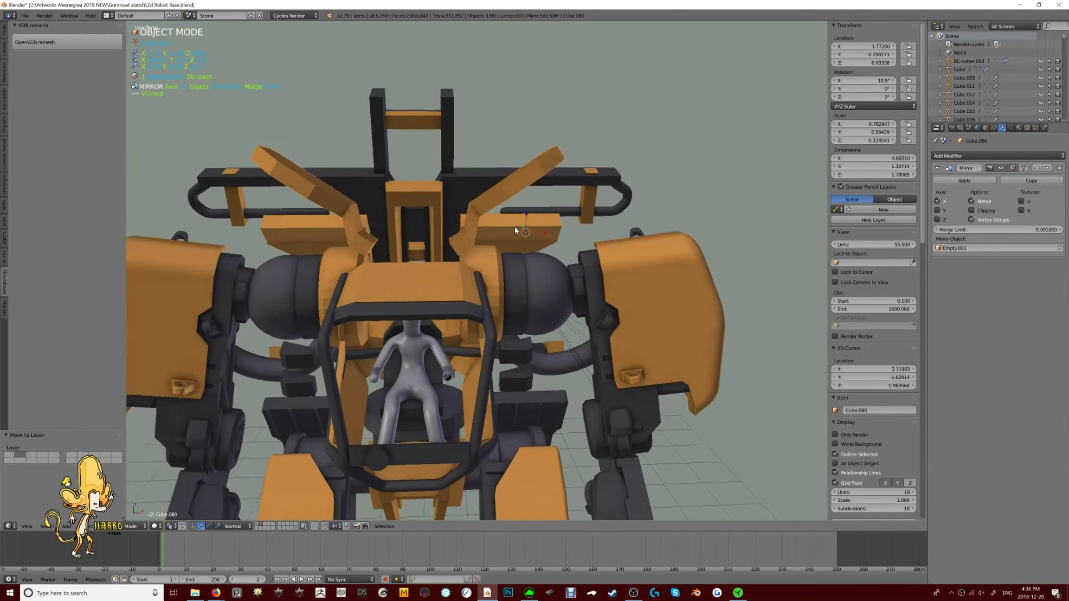
key("KP_5")
middle_click_drag(516, 230, 467, 249)
key("ctrl+a")
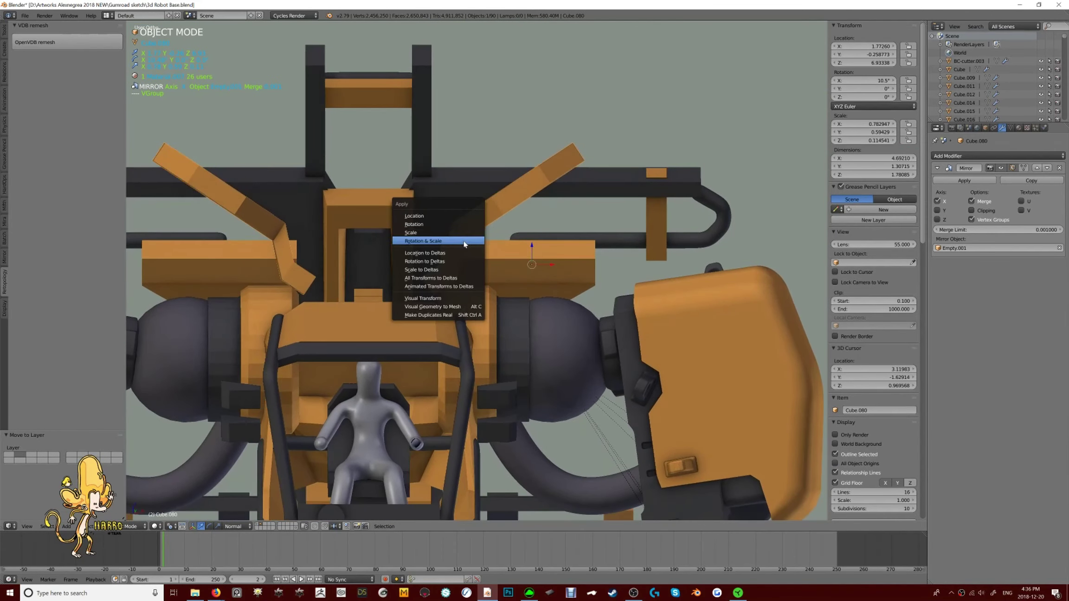
left_click(464, 242)
Bevel the bent plate's fold edges into smooth rounded bends
scroll(453, 269, "up", 1)
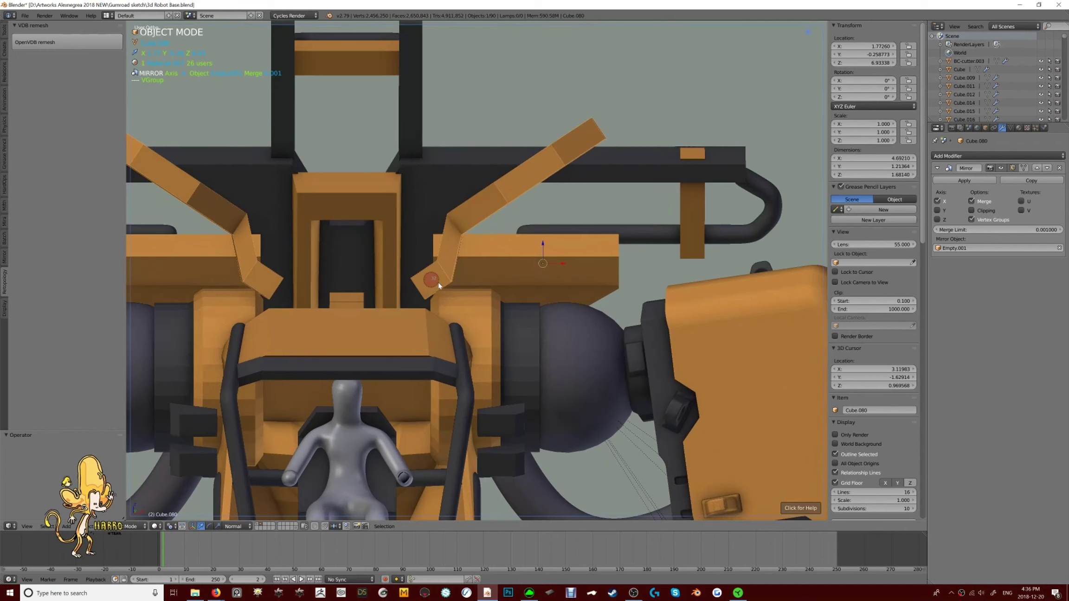
key("Tab")
key("ctrl+Tab")
left_click(517, 260)
middle_click_drag(518, 260, 594, 236)
key("ctrl+b")
left_click(671, 195)
key("Tab")
Cut a zigzag notched profile along the bent plate's lower edge with a Box Cutter ngon
scroll(501, 255, "up", 4)
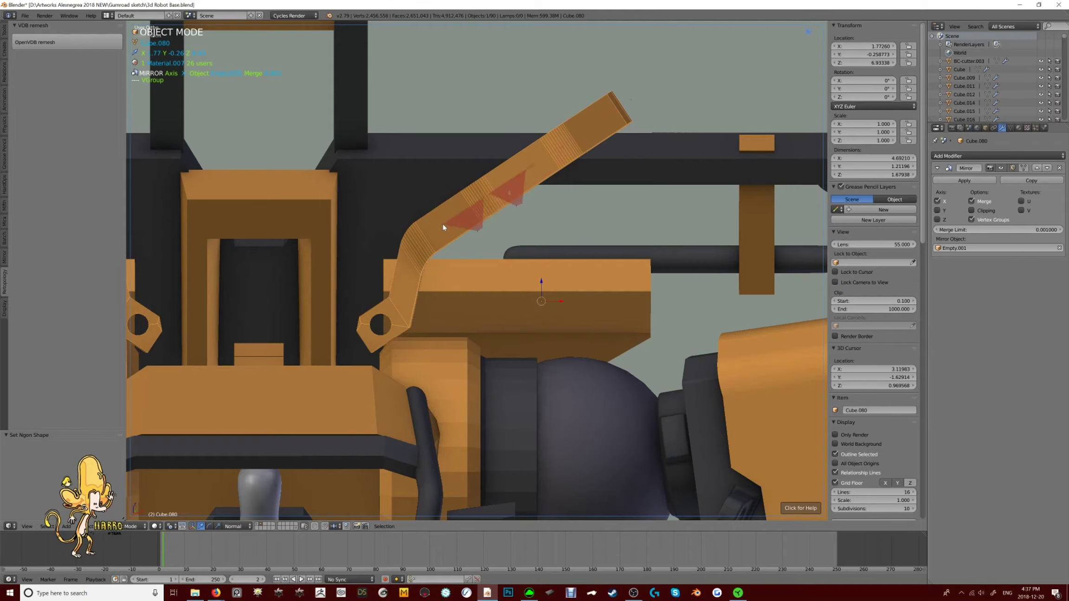
mouse_move(441, 228)
left_mouse_down()
mouse_move(439, 265)
mouse_move(789, 195)
left_mouse_up()
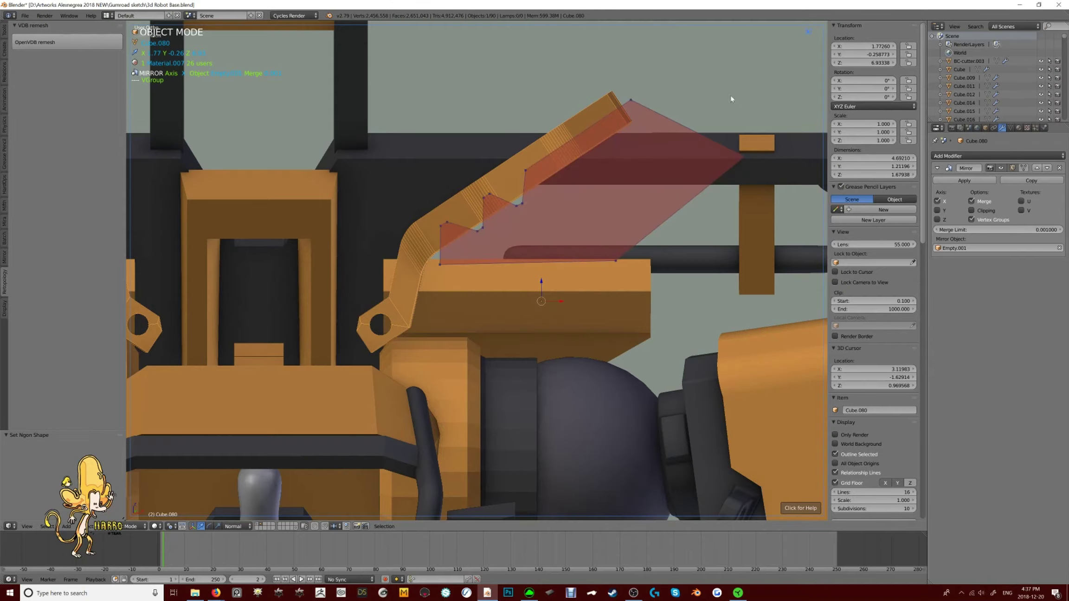
mouse_move(788, 194)
middle_mouse_down()
mouse_move(525, 172)
mouse_move(571, 207)
mouse_move(523, 214)
mouse_move(467, 185)
mouse_move(476, 224)
mouse_move(585, 136)
middle_mouse_up()
Add a cube on the bent plate's surface and scale it into a slim block of about 0.188 × 0.061 × 0.069
left_click(468, 217)
key("shift+a")
left_click(529, 251)
key("s")
left_click(616, 179)
key("s")
key("y")
left_click(637, 241)
middle_click_drag(637, 240, 483, 325)
key("s")
key("z")
left_click(560, 162)
Rotate the slim block about its local Z and arrange four such blocks in a staggered pattern on the plate
key("r")
key("z")
key("z")
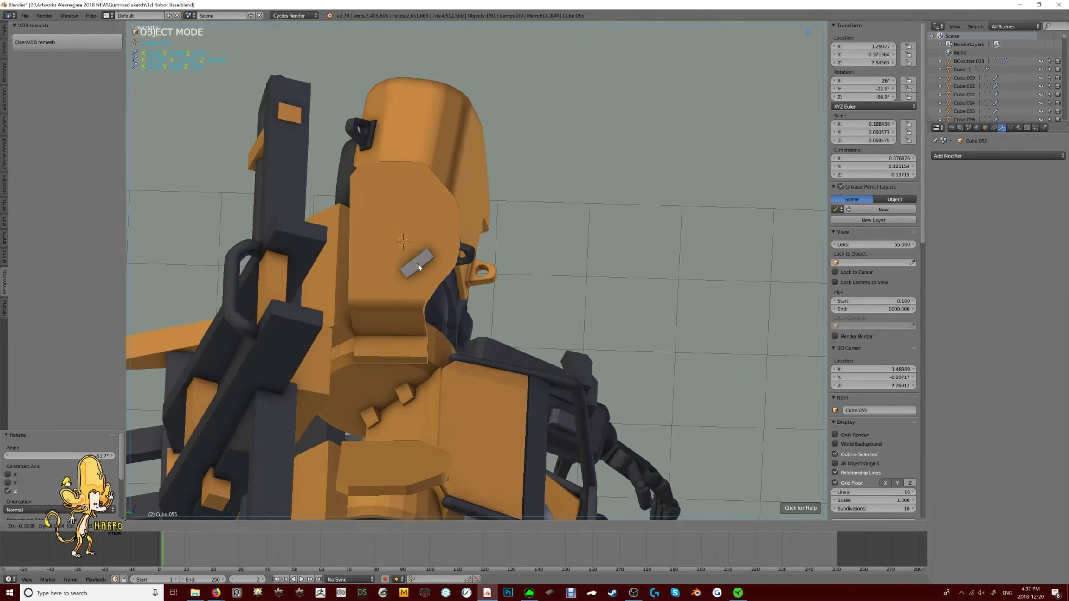
left_click(392, 206)
middle_click_drag(392, 206, 421, 243)
scroll(421, 243, "up", 3)
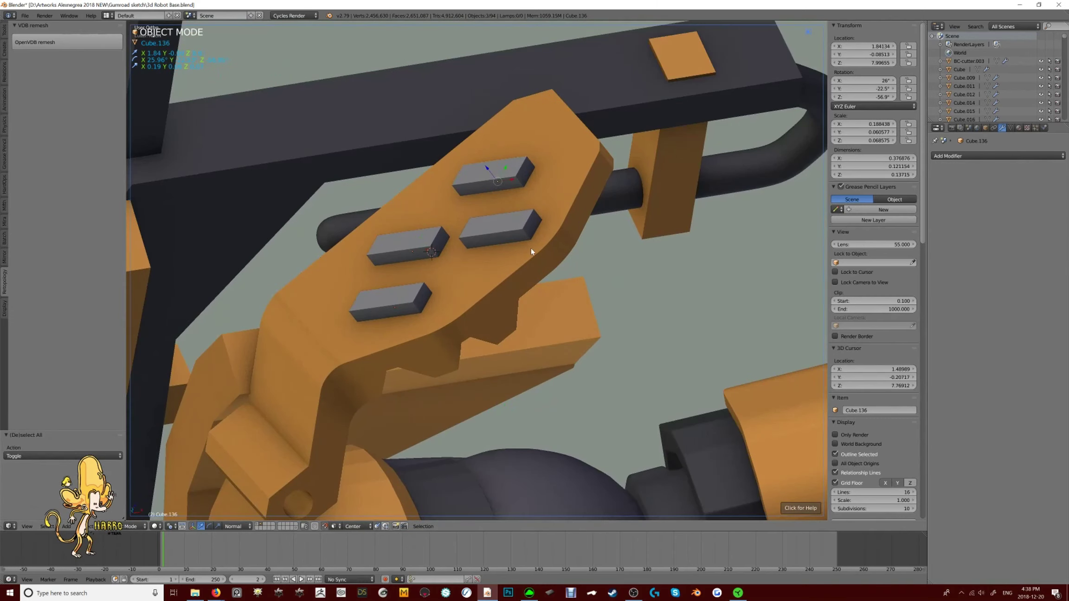
Join the four raised blocks with the bent plate into one object
left_click(508, 231, "shift")
left_click(465, 244, "shift")
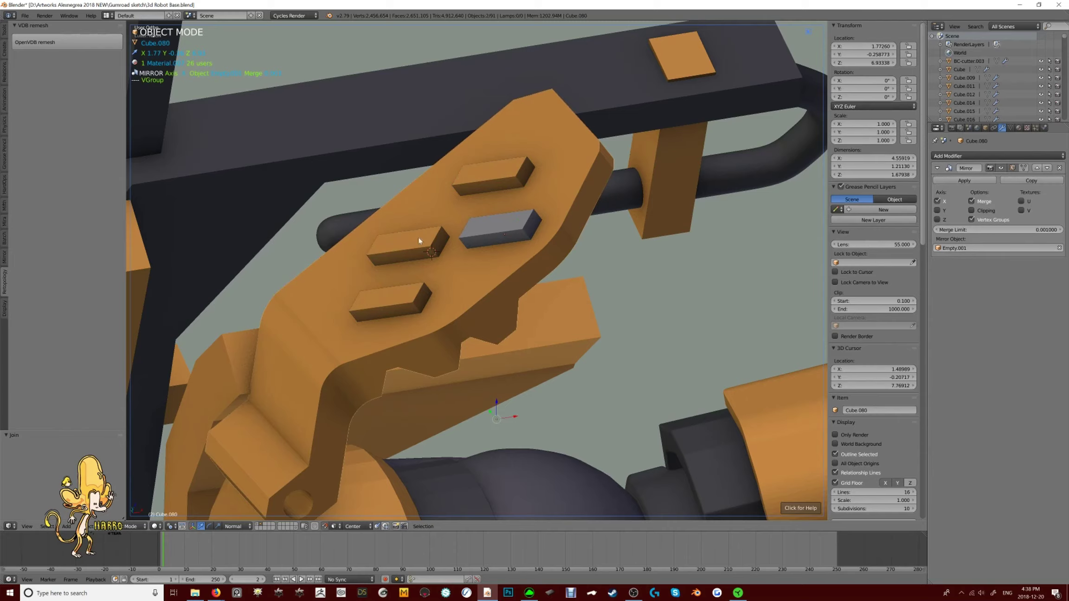
middle_click_drag(419, 241, 473, 255)
Bevel two upper edges on each of the raised blocks on the bent plate
key("Tab")
key("ctrl+Tab")
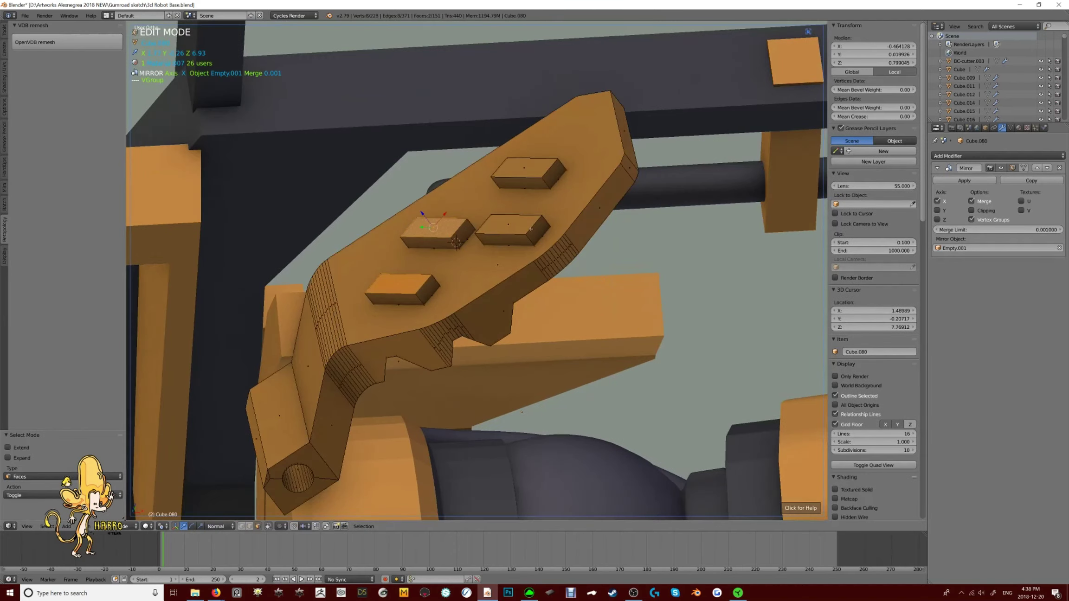
left_click(531, 229, "shift")
middle_click_drag(531, 229, 387, 264)
key("ctrl+Tab")
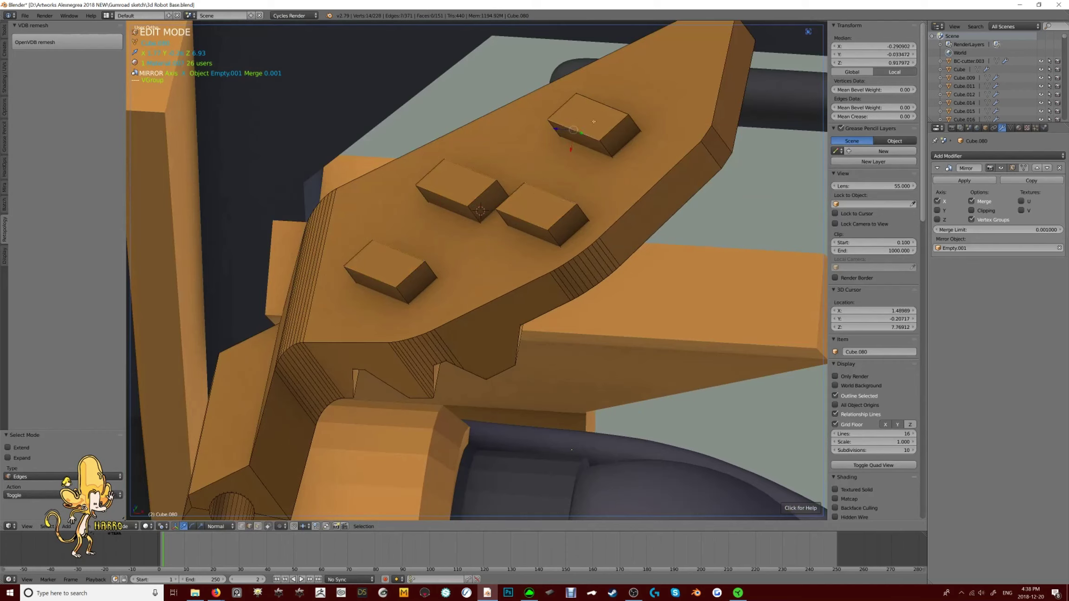
key("Escape")
Select the geometry of all four raised blocks, shift it along Y and rescale it on the plate
scroll(691, 187, "down", 10)
middle_click_drag(691, 186, 333, 434)
scroll(452, 278, "up", 10)
key("g")
key("y")
left_click(483, 278)
left_click(187, 498)
middle_click_drag(187, 498, 680, 243)
key("s")
left_click(452, 292)
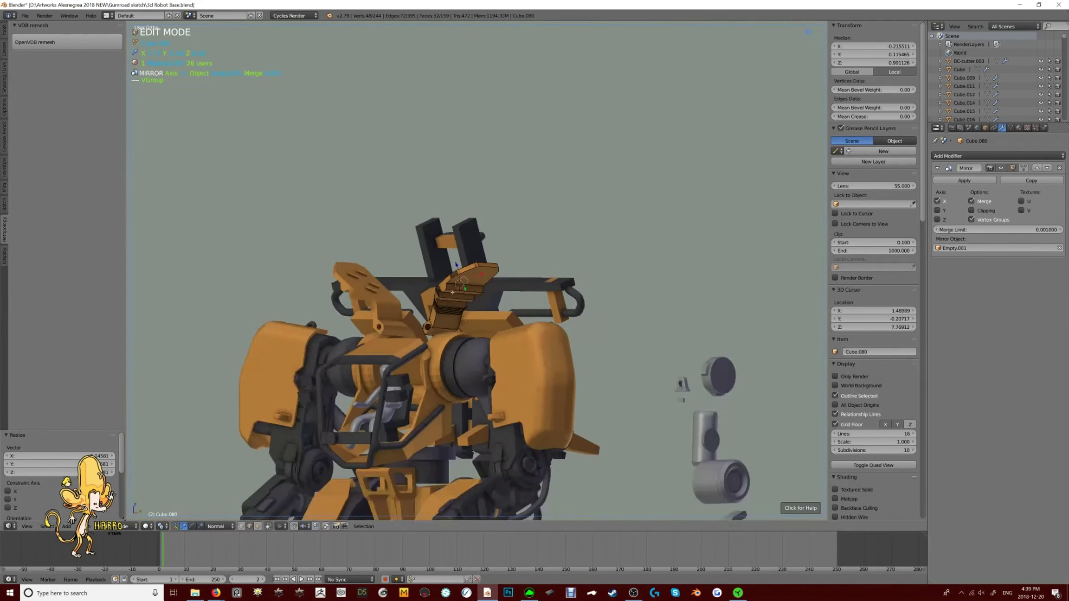
Remesh the bent plate with OpenVDB at a relative voxel size of 0.002 and link the neighbouring panel's yellow material to it
scroll(453, 292, "down", 8)
middle_click_drag(452, 293, 417, 259)
scroll(418, 260, "up", 12)
key("Tab")
left_click(67, 42)
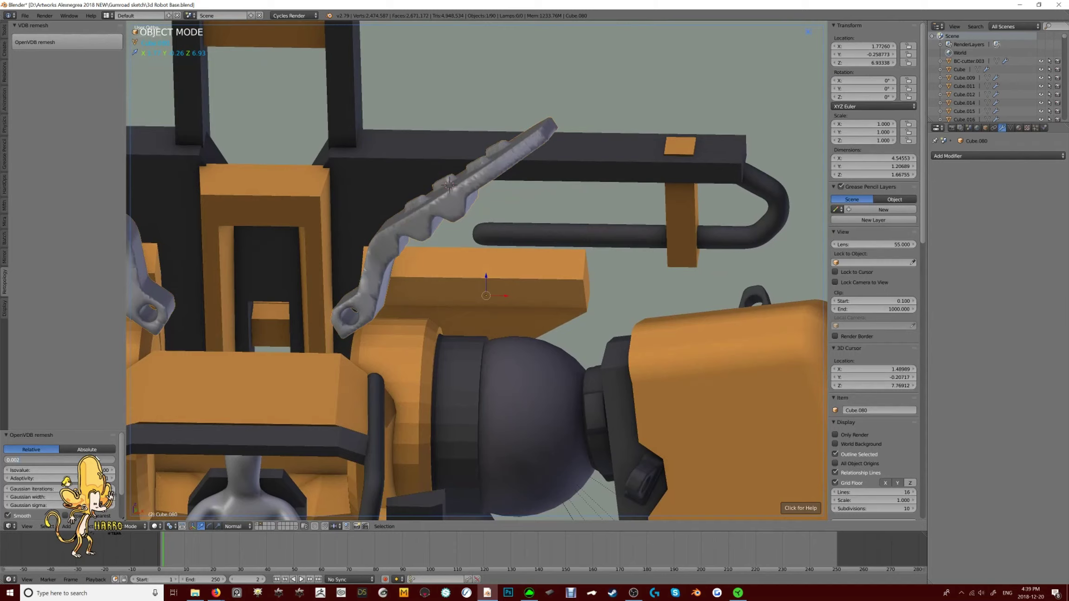
scroll(477, 270, "down", 8)
scroll(477, 271, "up", 8)
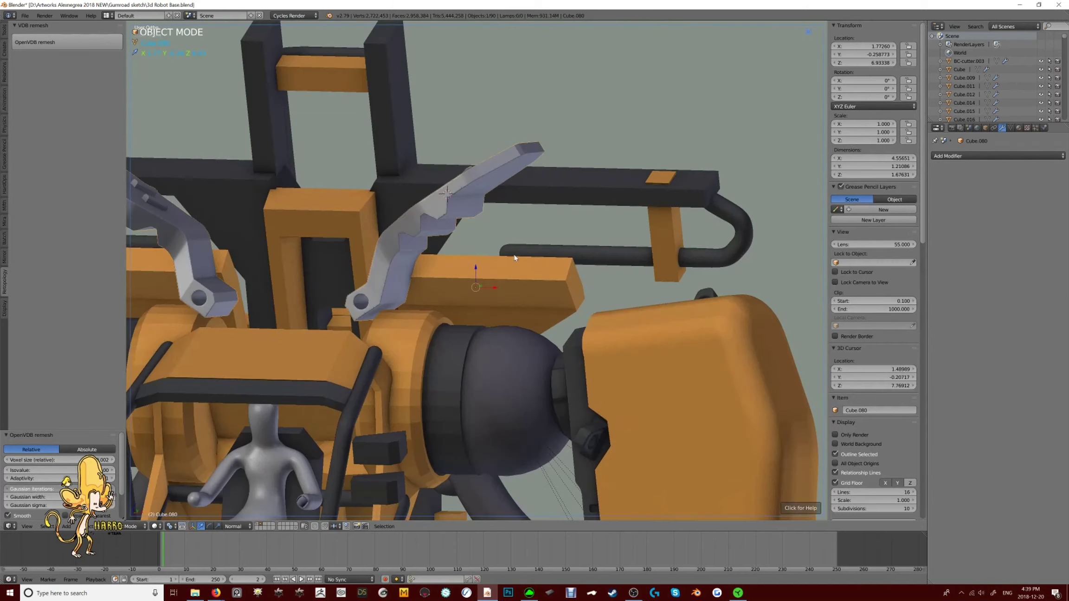
middle_click_drag(486, 237, 512, 276)
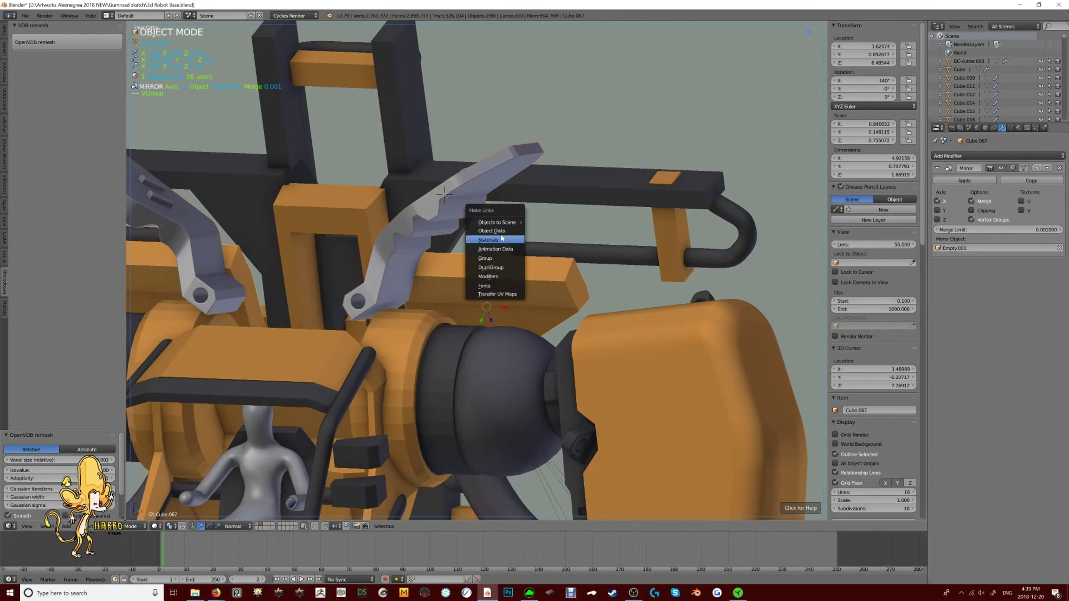
left_click(502, 238)
Add a cube beneath the bent plate's hinge end and scale it to about 0.215
scroll(420, 241, "down", 8)
middle_click_drag(420, 242, 436, 309)
scroll(439, 311, "up", 5)
left_click(438, 311)
key("shift+a")
key("s")
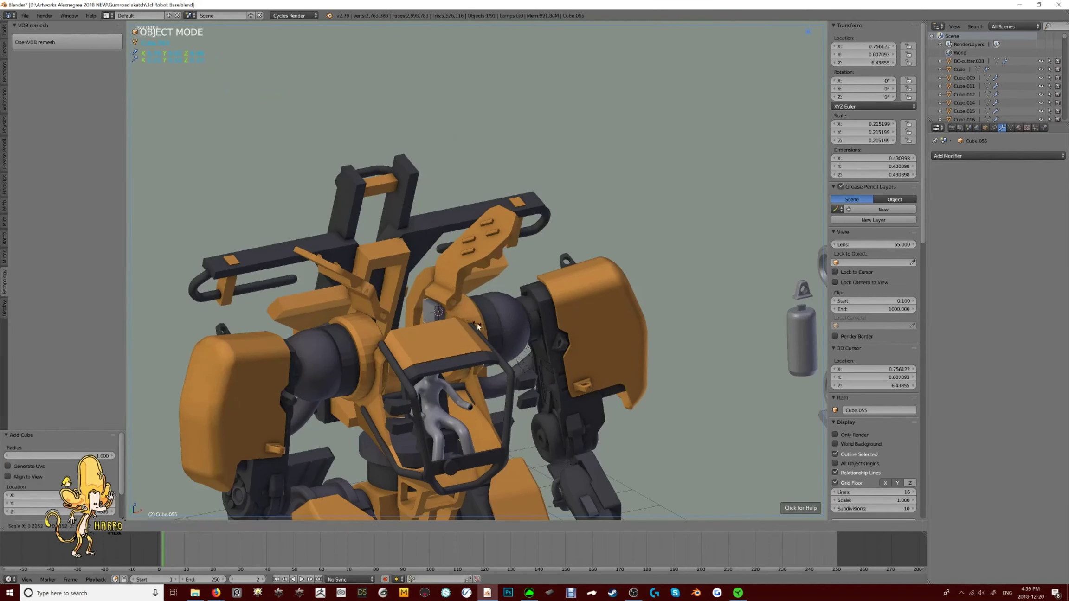
left_click(477, 325)
Isolate the cube with the plates and discs, tilt it about 12.6° on X and raise its upper face towards the hinge
key("ctrl+KP_3")
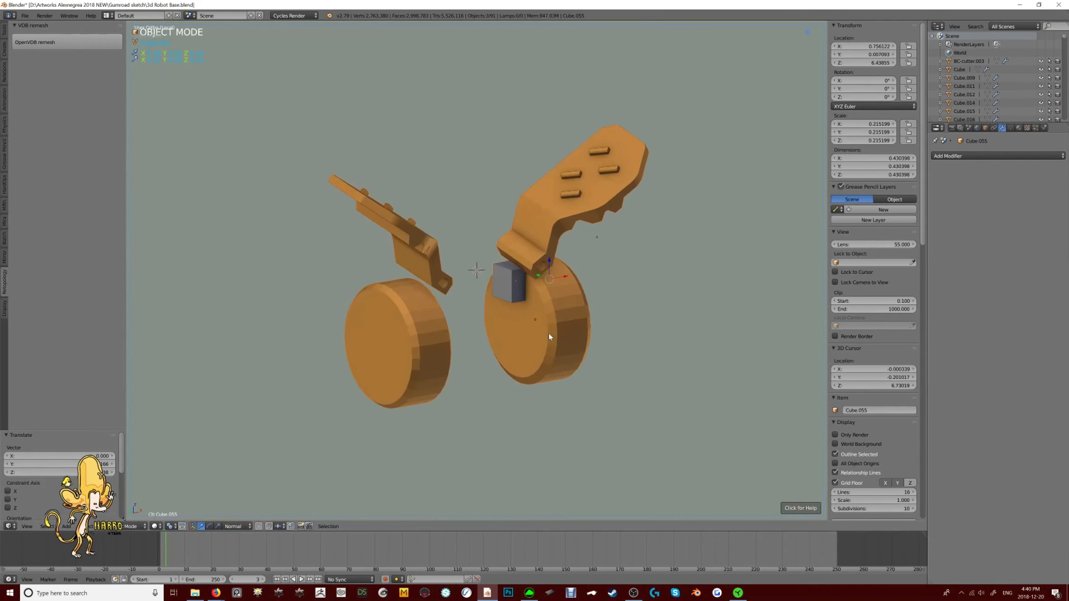
key("r")
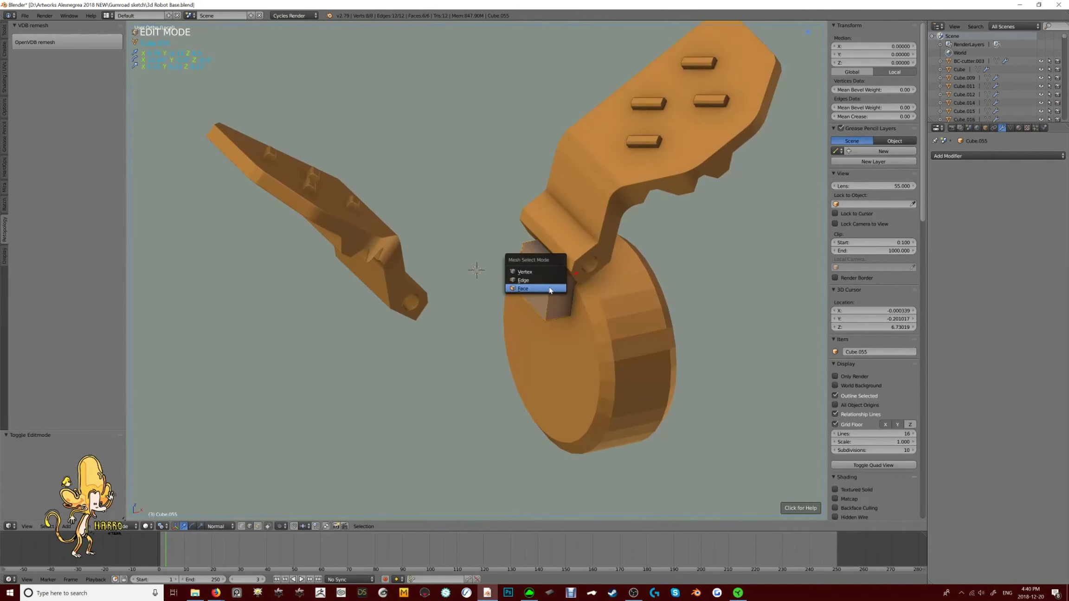
left_click(524, 278)
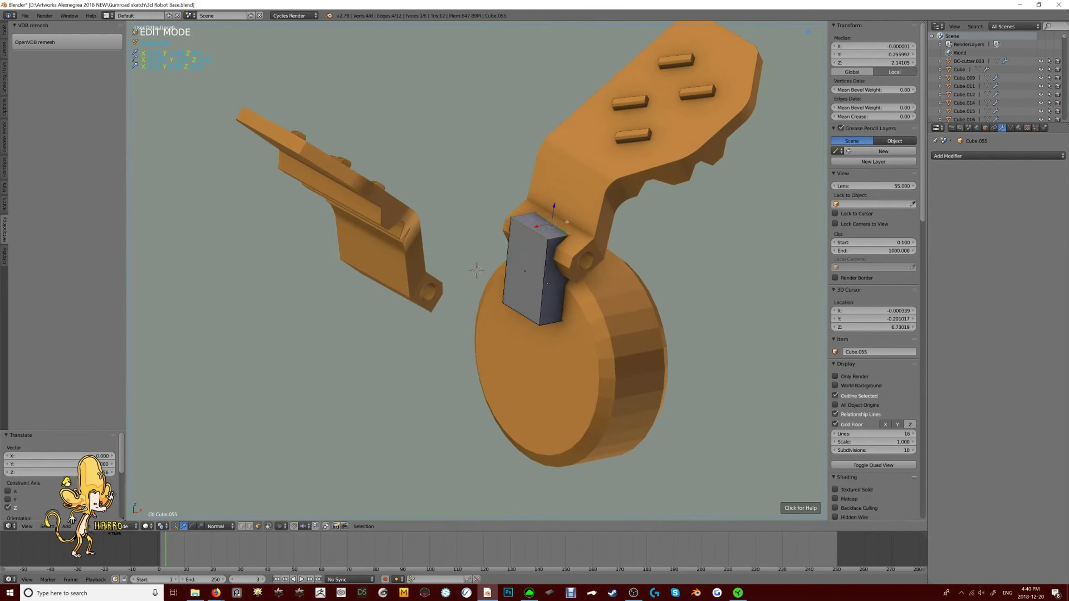
Try bevelling the upper and side edges of the tilted block
key("ctrl+b")
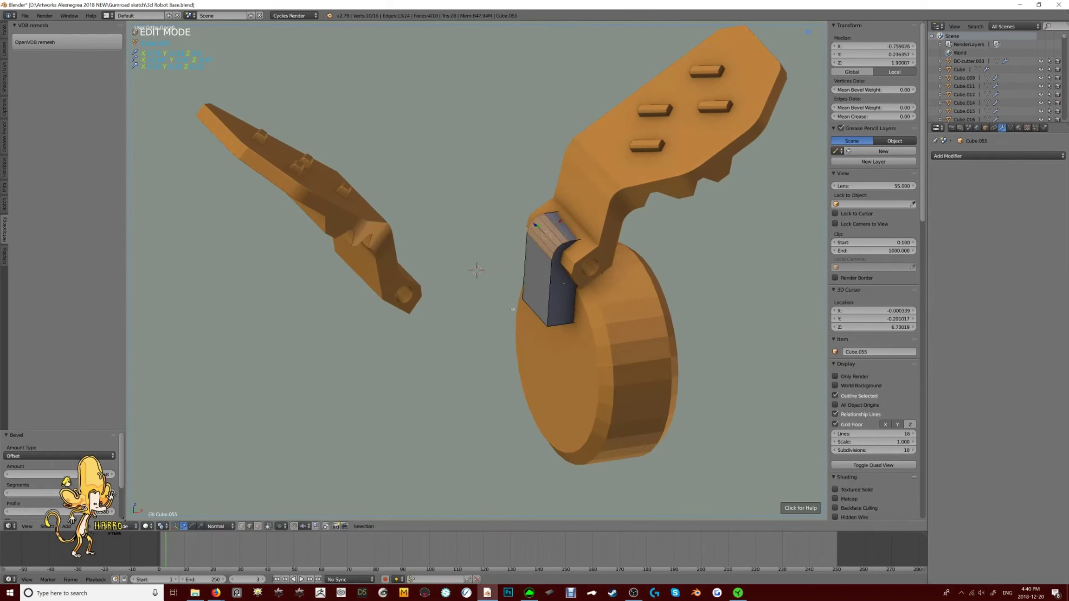
middle_click_drag(513, 310, 568, 280)
key("ctrl+e")
left_click(576, 315)
left_click(633, 311)
scroll(568, 279, "up", 5)
left_click(583, 223)
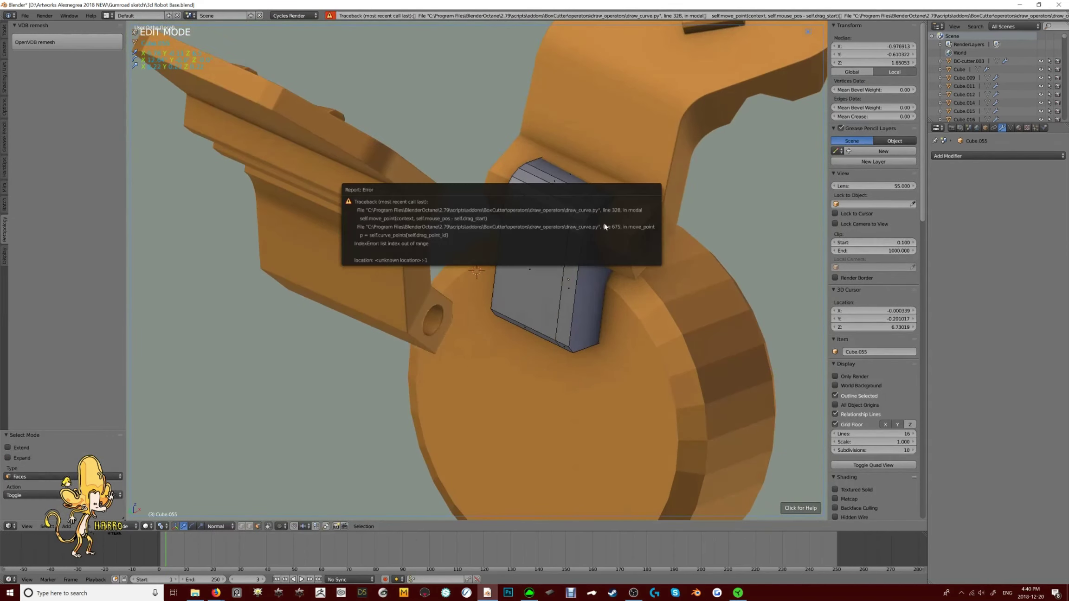
Show the block's object properties and reshape the plain block by shifting its faces to fit against the hinge barrel
scroll(584, 223, "down", 3)
key("Tab")
middle_click_drag(584, 223, 520, 260)
left_click(986, 128)
key("Tab")
scroll(520, 259, "up", 2)
key("a")
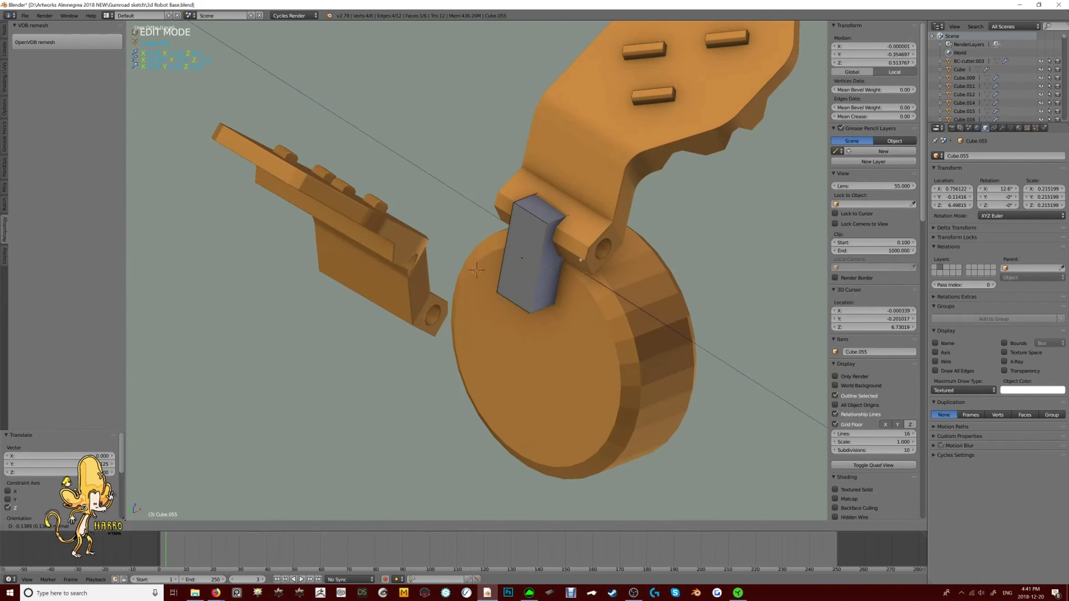
Chamfer the block's upper front edge with a one-segment bevel
middle_click_drag(584, 263, 603, 241)
key("ctrl+Tab")
right_click(620, 203)
key("ctrl+b")
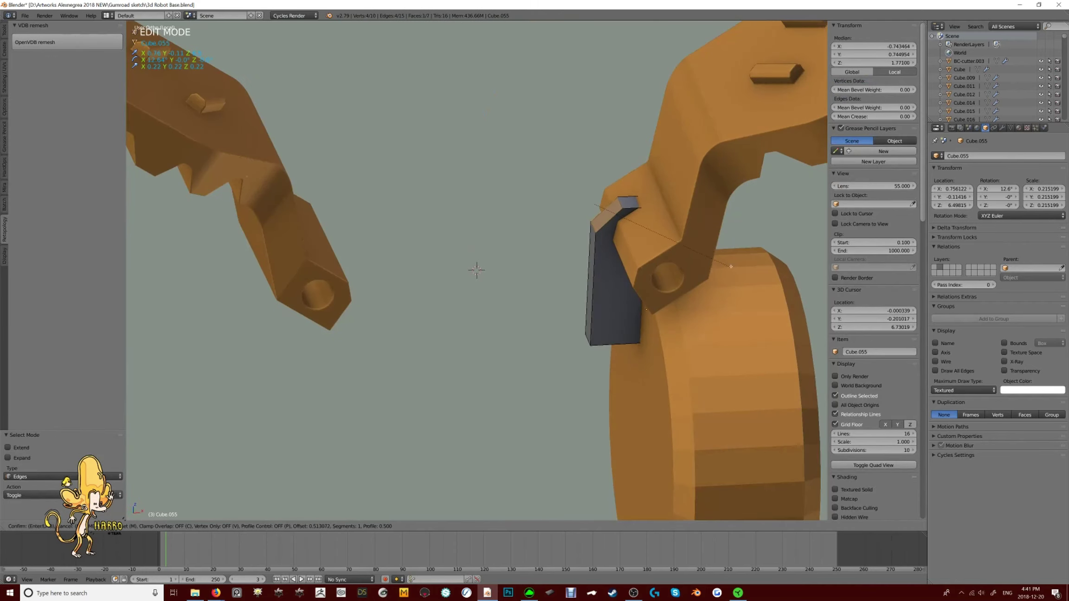
left_click(731, 267)
middle_click_drag(731, 266, 527, 187)
key("Tab")
Duplicate the chamfered block as a separate cutter and adjust its geometry where it overlaps the hinge barrel
scroll(572, 329, "up", 1)
left_click(574, 327)
key("Tab")
key("shift+d")
key("Tab")
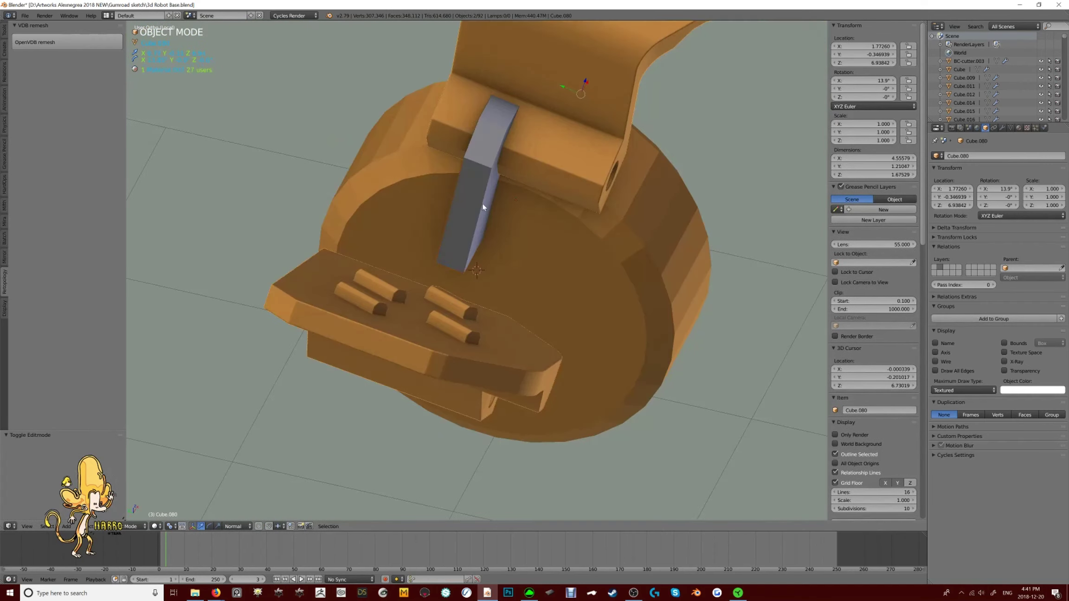
key("Tab")
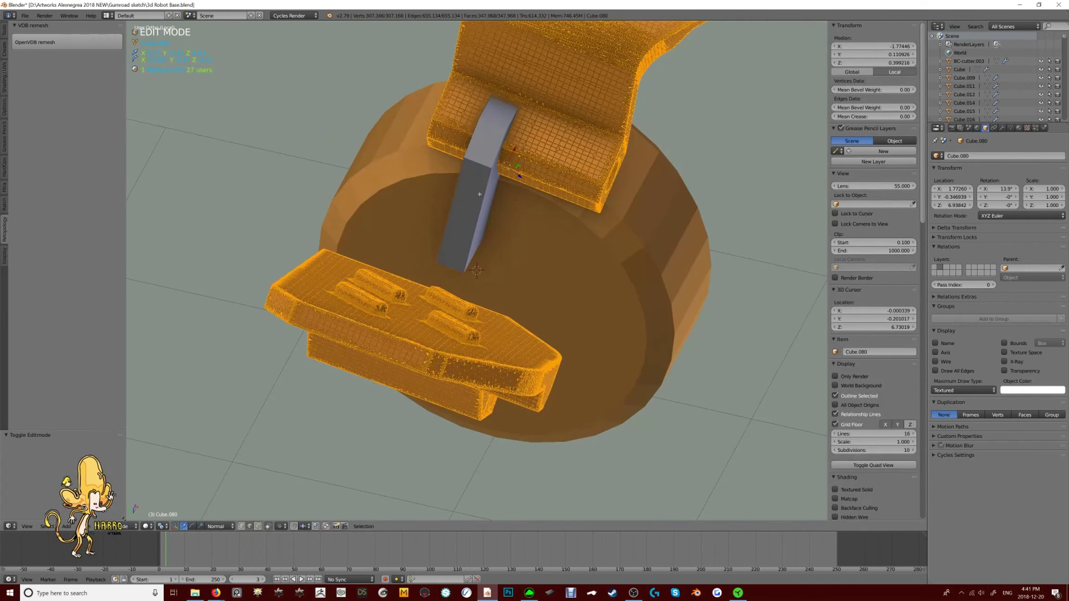
key("a")
key("g")
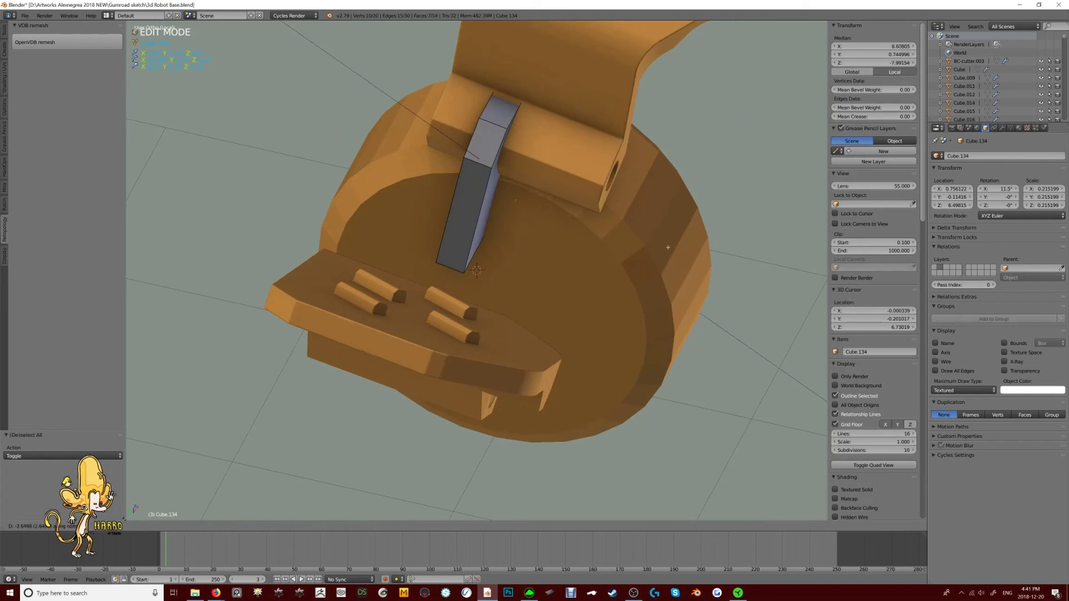
left_click(623, 235)
Duplicate the cutter's geometry further along the hinge and subtract both shapes from the hinge barrel to make two slots
key("shift+d")
key("ctrl+KP_3")
middle_click_drag(636, 261, 614, 119)
key("Tab")
key("Return")
Give the remaining hinge block softened edges with a HardOps bevel
middle_click_drag(659, 282, 511, 279)
key("q")
left_click(482, 168)
left_click(489, 202)
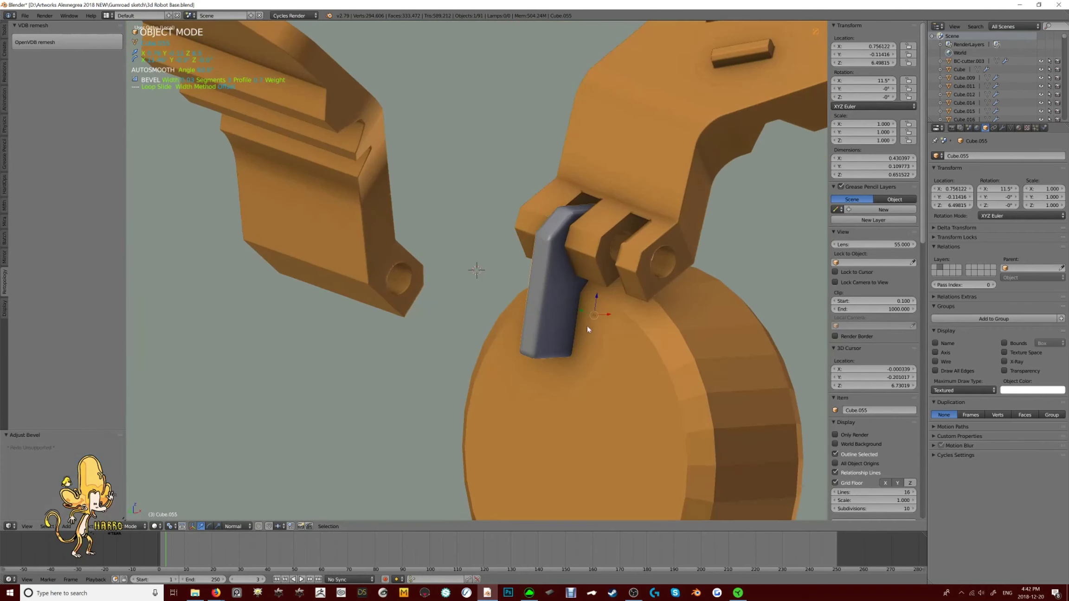
Duplicate the hinge block's geometry and place the copy in the second slot of the hinge barrel
key("Tab")
middle_click_drag(513, 370, 566, 269)
key("ctrl+KP_3")
key("a")
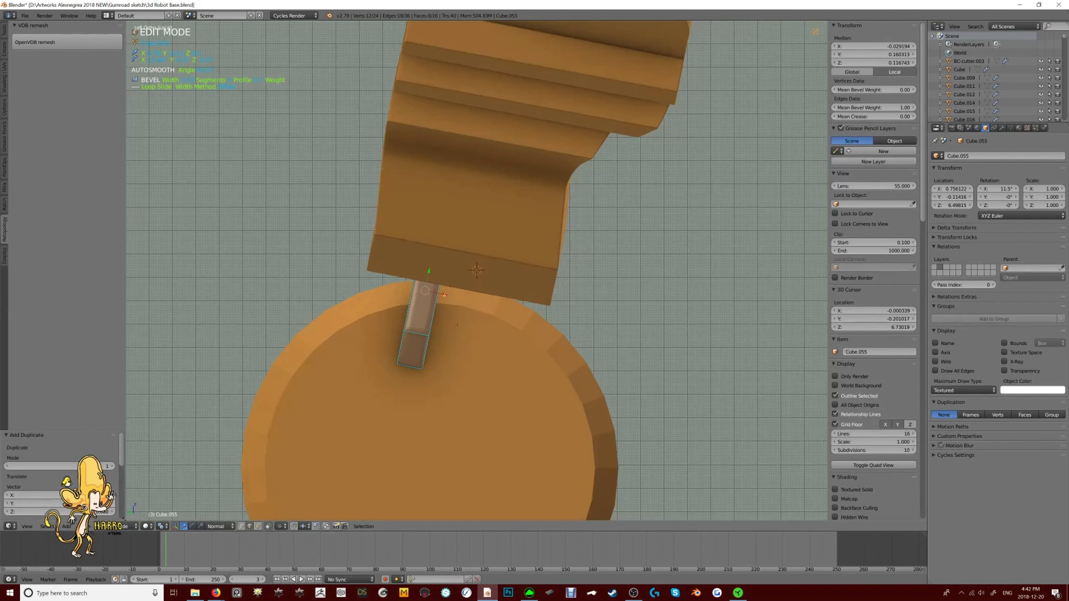
key("g")
left_click(578, 224)
middle_click_drag(507, 313, 585, 191)
key("Tab")
Add a cylinder along the hinge barrel, rotated about 101° on X and scaled to about 0.065 across and 0.343 lengthwise
scroll(542, 218, "up", 4)
key("ctrl+KP_3")
key("shift+a")
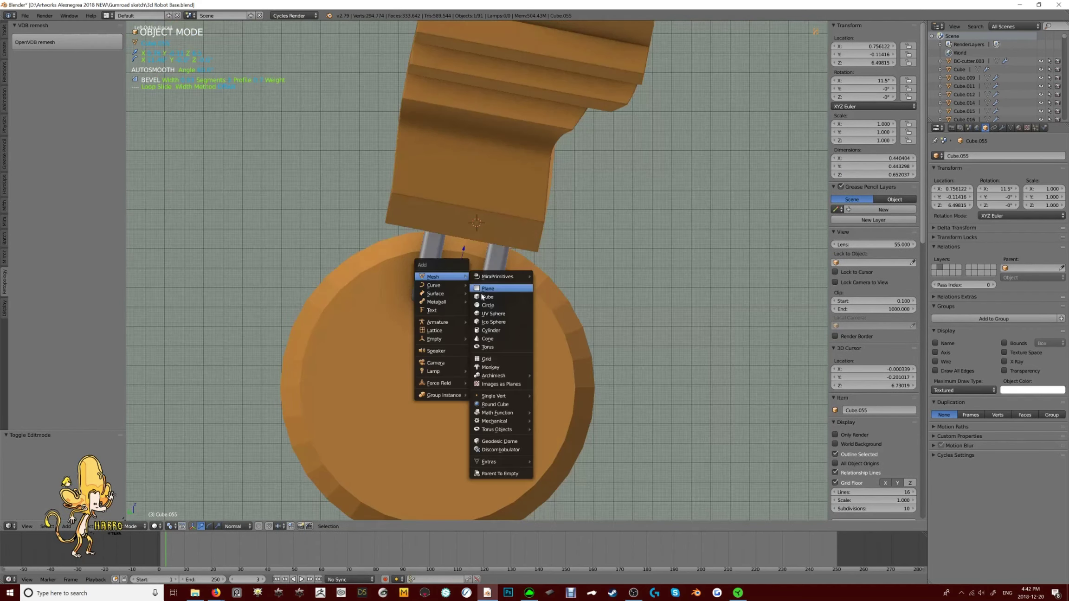
left_click(499, 331)
key("s")
left_click(580, 301)
key("r")
left_click(464, 325)
key("g")
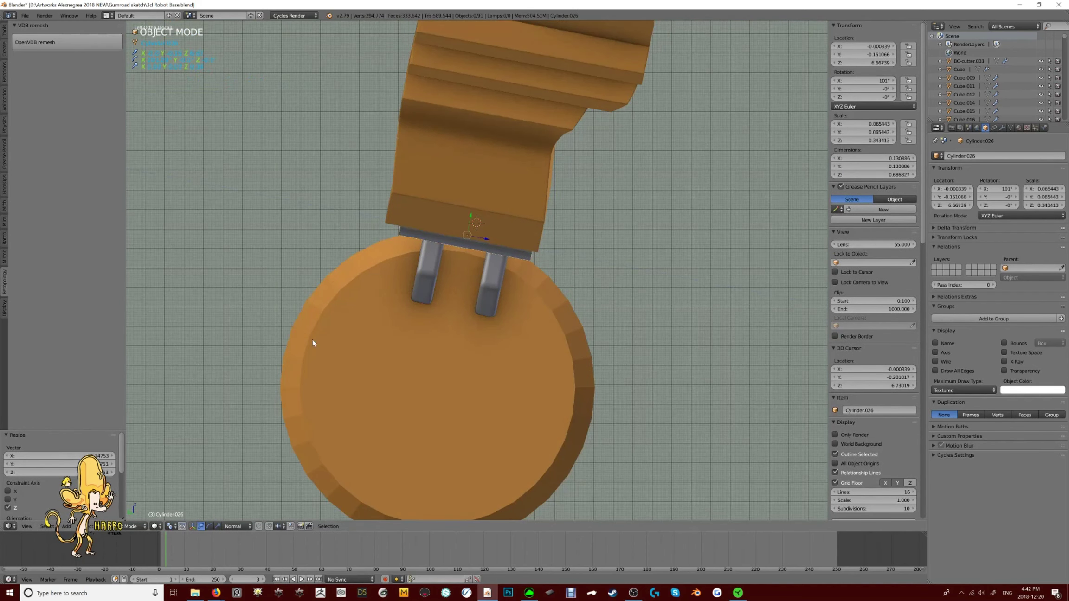
Fit the cylinder into the hinge hole as a pin, scaled to about 0.061 across and 0.419 lengthwise
middle_click_drag(313, 343, 556, 449)
scroll(499, 255, "up", 3)
key("s")
left_click(499, 255)
Select the hinge pin's end faces and inset them
key("Tab")
key("ctrl+Tab")
left_click(417, 279)
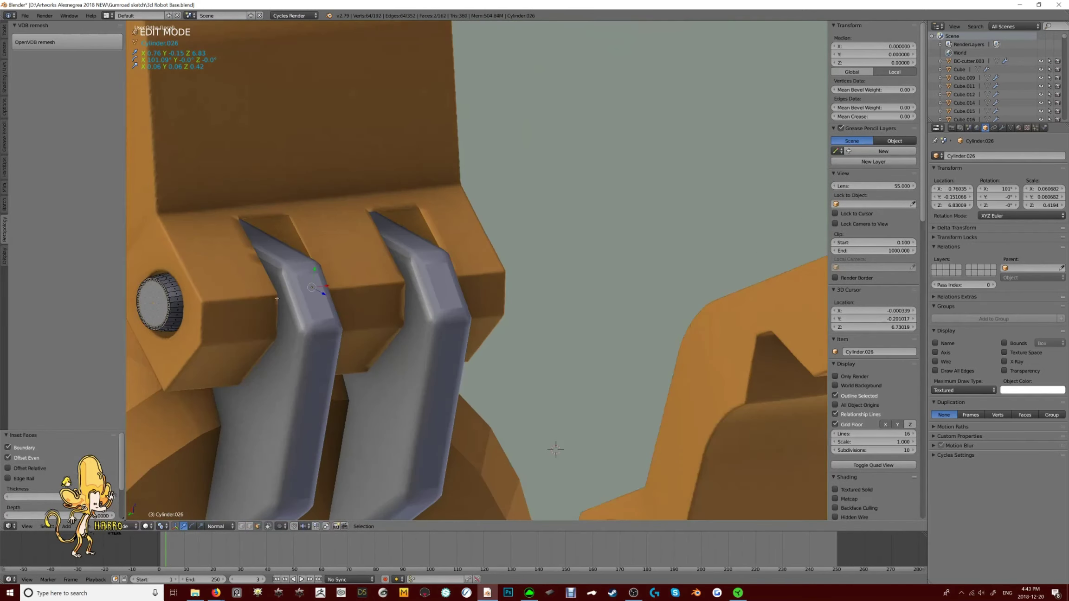
Mirror the grey hinge brackets across X to the opposite side with a Mirror modifier
key("Tab")
scroll(357, 340, "down", 8)
middle_click_drag(341, 348, 506, 218)
scroll(559, 219, "down", 3)
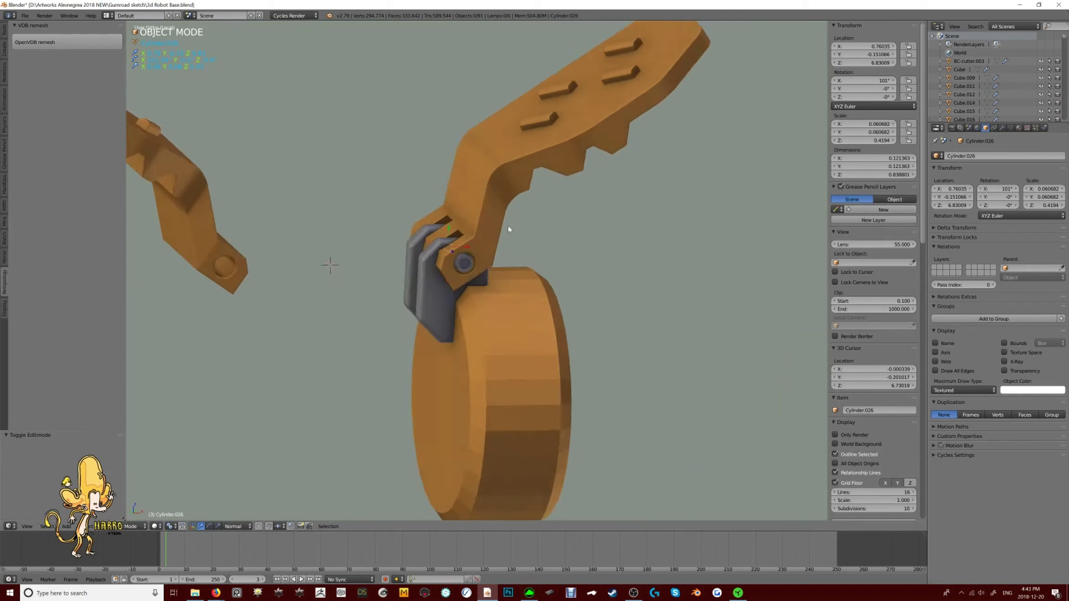
right_click(445, 259)
left_click(1002, 129)
left_click(999, 157)
left_click(910, 240)
left_click(986, 353)
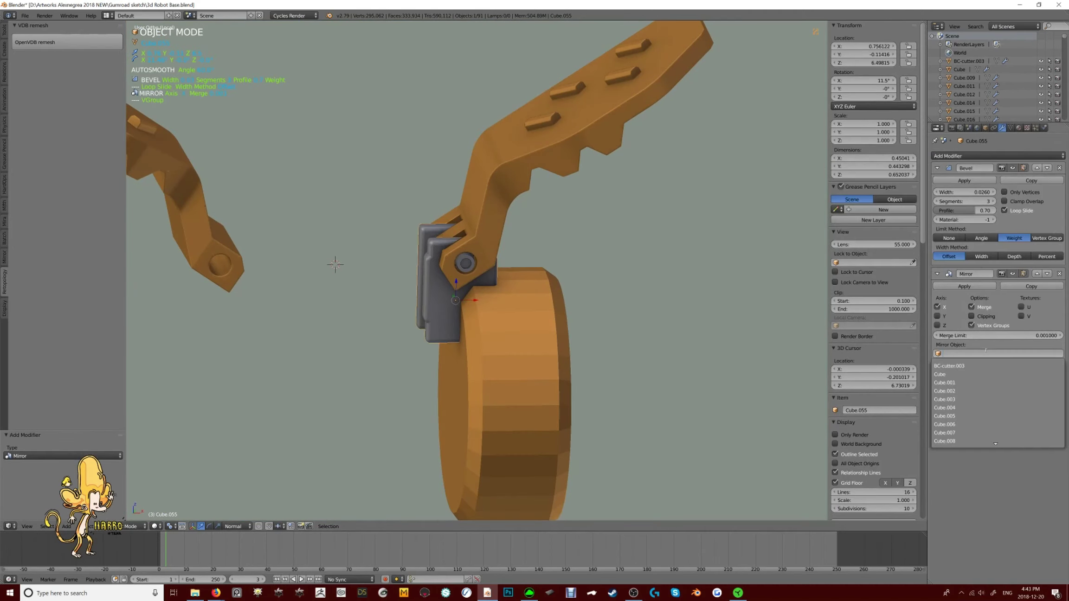
key("Return")
Mirror the hinge pin across X about Empty.001 with a Mirror modifier
right_click(465, 263)
left_click(998, 156)
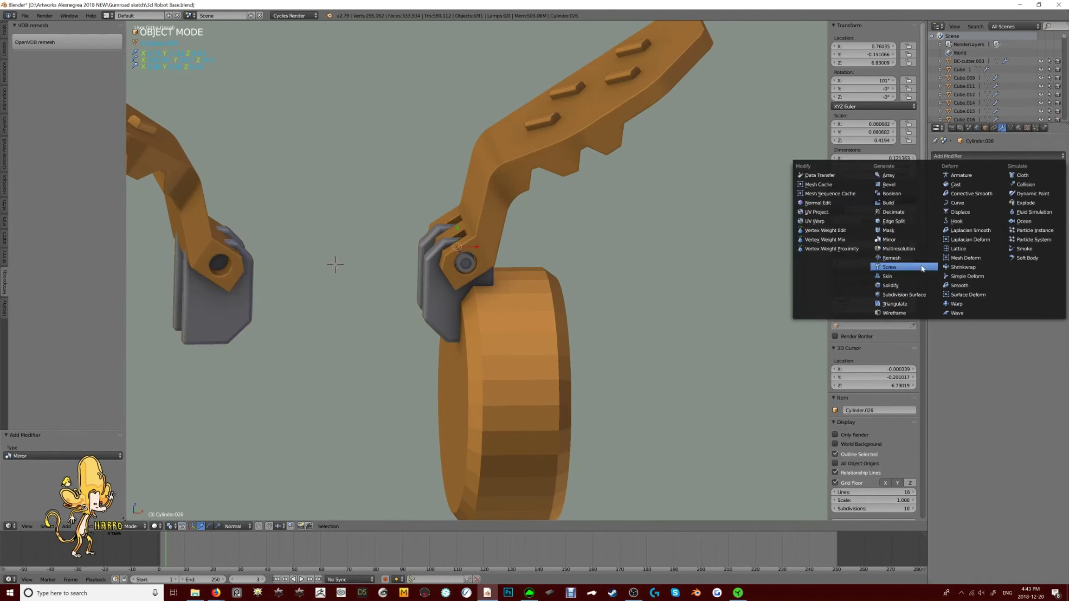
left_click(889, 240)
Remesh the bent hinge plate with OpenVDB remesh and link the orange material back to it
right_click(580, 116)
middle_click_drag(580, 116, 351, 169)
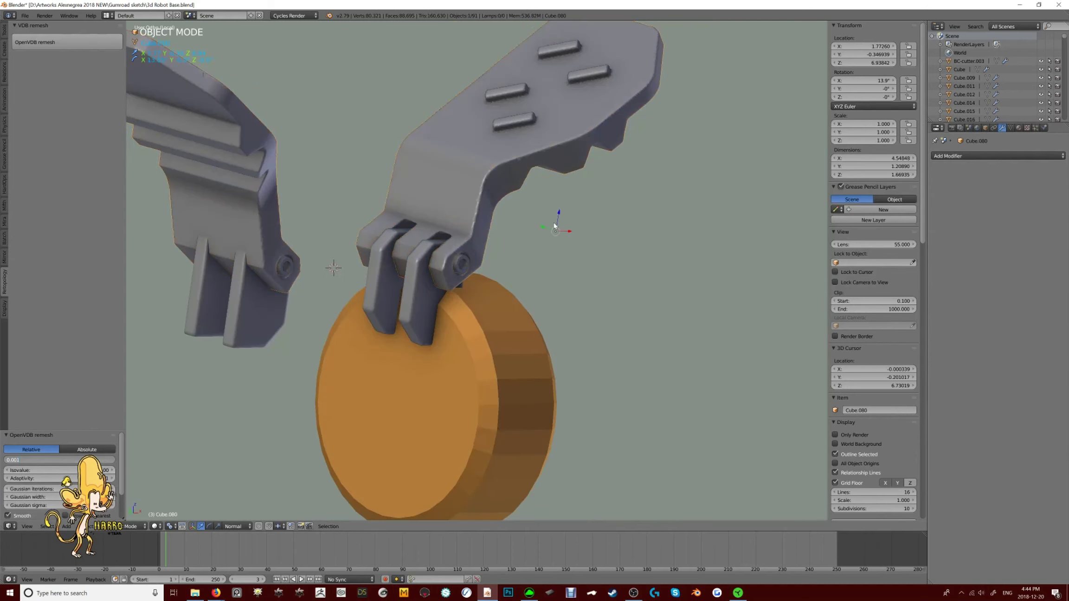
middle_click_drag(554, 226, 546, 194)
key("a")
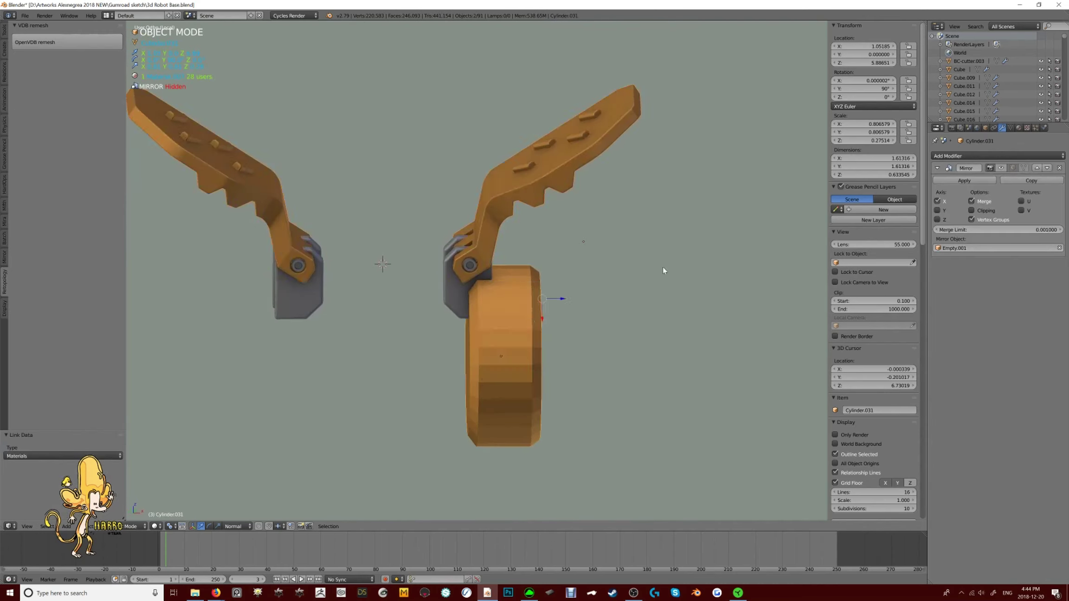
Show the orange disc's Mirror modifier in the viewport and inset the disc's outer end face
middle_click_drag(662, 271, 593, 241)
left_click(1001, 168)
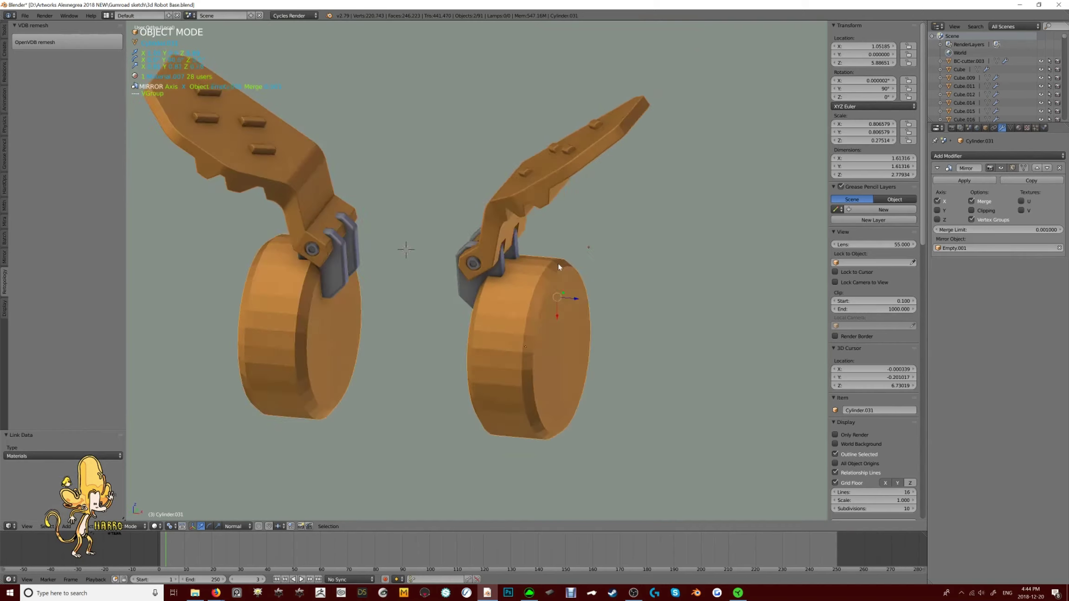
scroll(464, 278, "up", 3)
key("ctrl+2")
key("Tab")
key("ctrl+Tab")
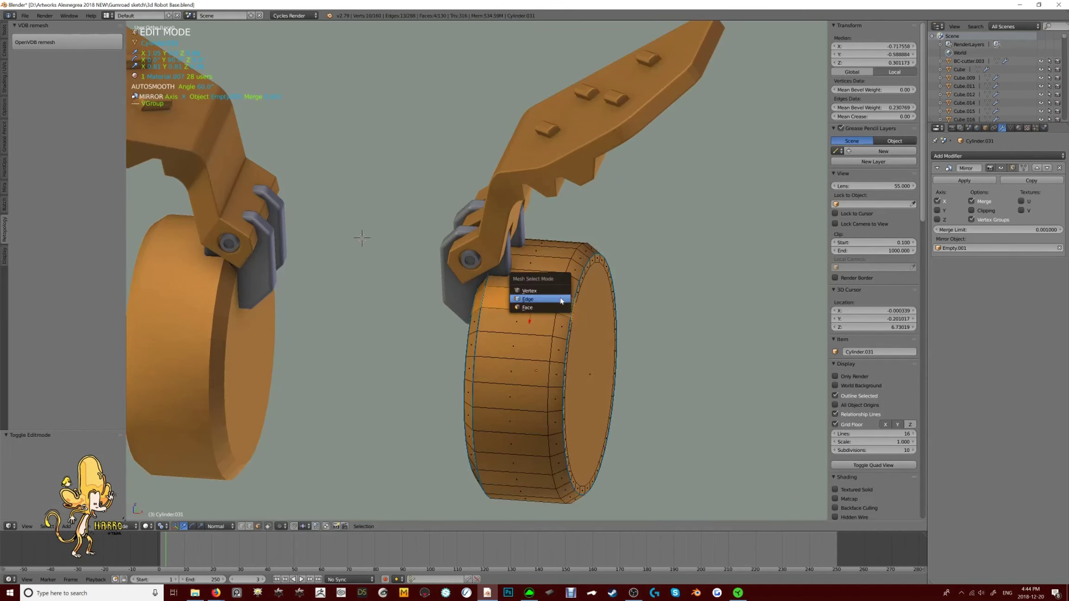
left_click(557, 306)
middle_click_drag(599, 297, 675, 342)
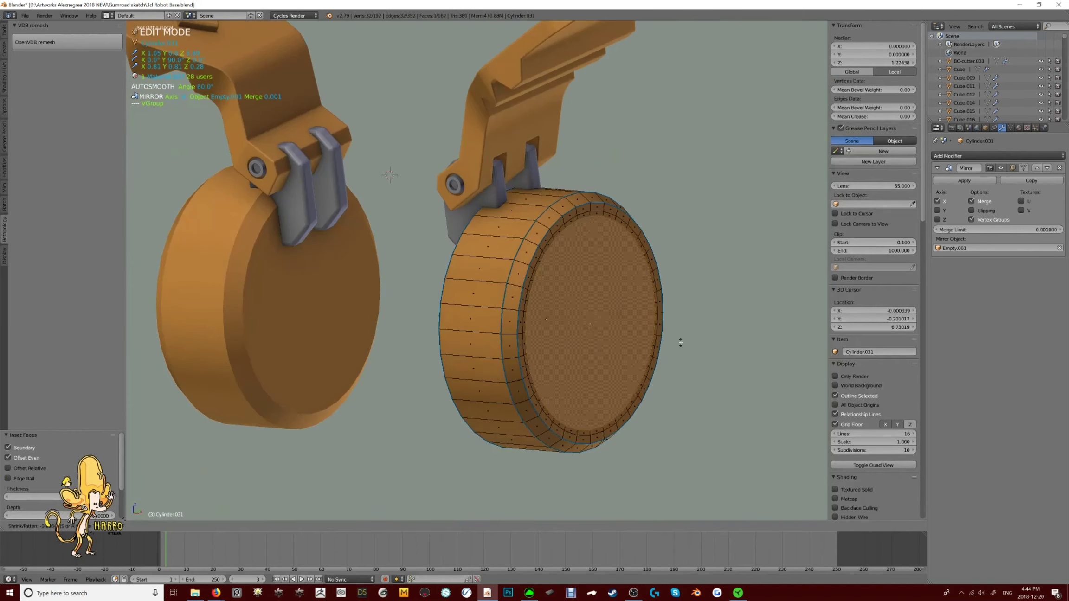
Recess the disc's inset face and add a Subdivision Surface modifier to the disc
key("Tab")
key("Tab")
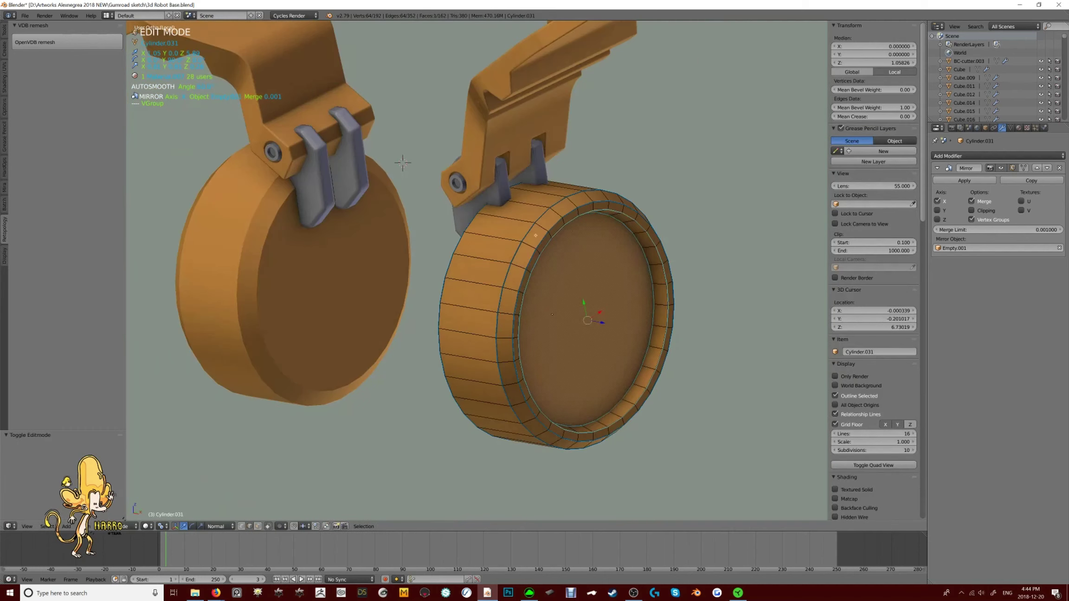
middle_click_drag(654, 316, 596, 284)
left_click(575, 343)
left_click(716, 292)
key("Tab")
middle_click_drag(716, 293, 679, 248)
left_click(975, 156)
left_click(925, 296)
Show the whole mech again and link the arm frame's dark material to the shoulder disc and hinge parts
scroll(604, 255, "down", 4)
key("KP_Divide")
key("a")
scroll(471, 256, "up", 5)
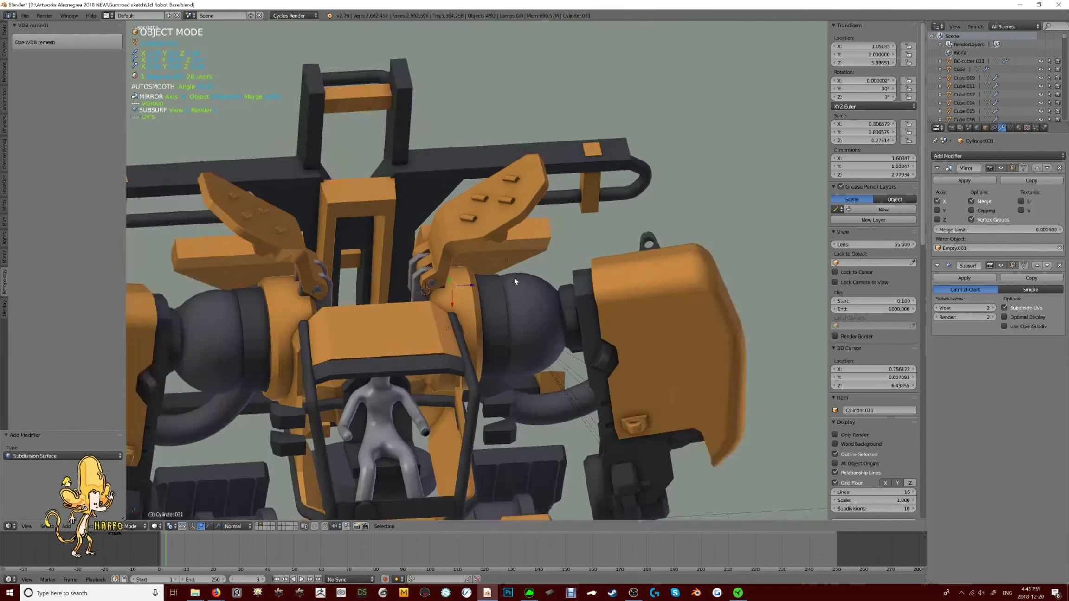
middle_click_drag(471, 256, 455, 166)
scroll(454, 166, "down", 5)
scroll(468, 165, "up", 2)
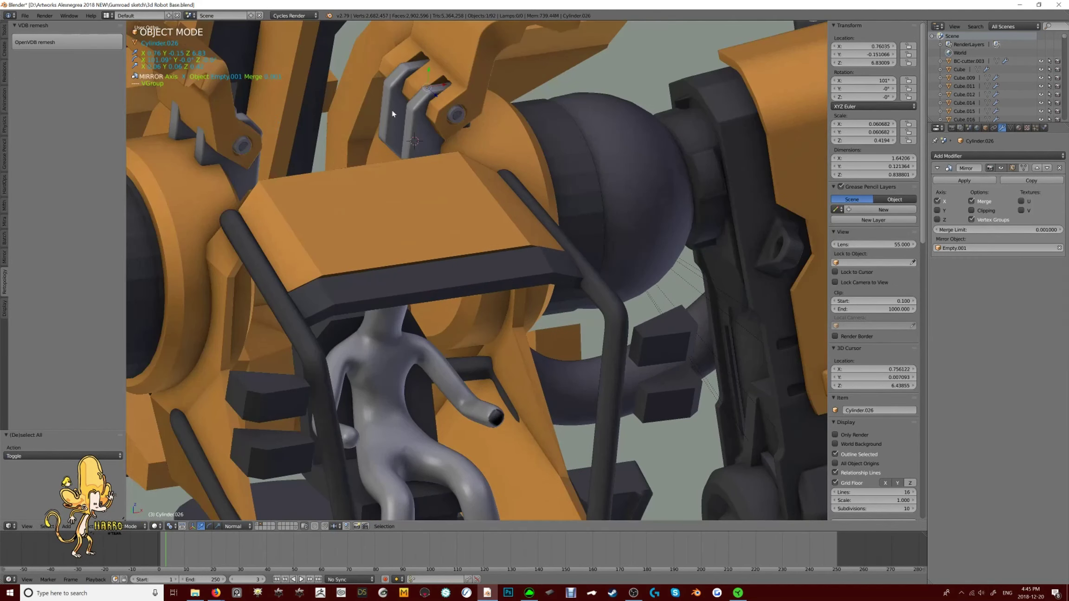
right_click(601, 177)
right_click(744, 176, "alt")
left_click(716, 169)
middle_click_drag(715, 170, 556, 199)
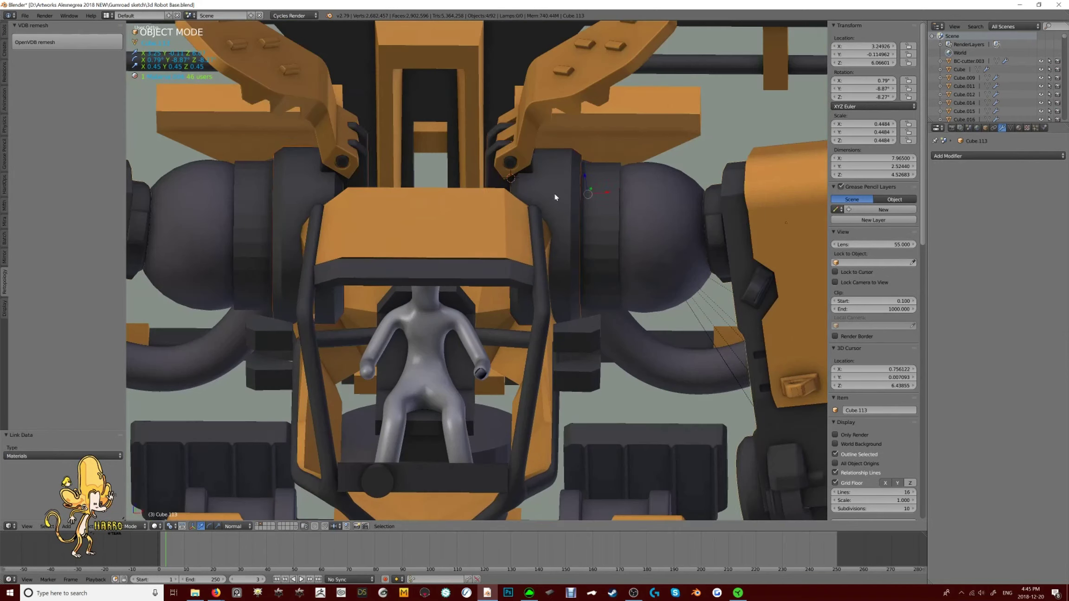
scroll(567, 182, "down", 4)
middle_click_drag(593, 146, 430, 159)
scroll(622, 168, "down", 4)
left_click(633, 593)
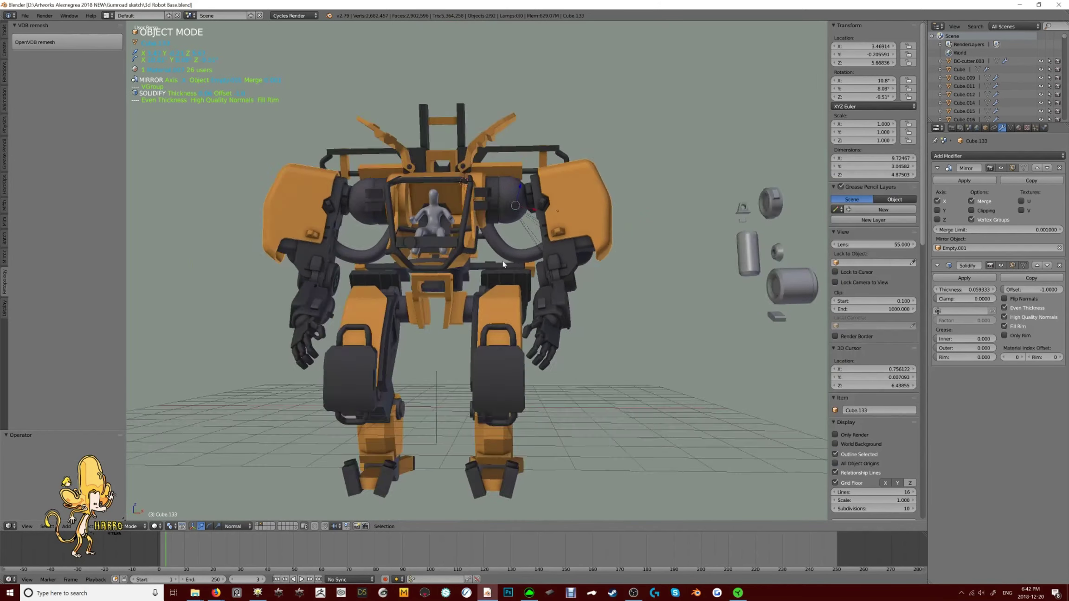
Move the selected arm parts to the third layer, then view the mech from the side
middle_click_drag(533, 200, 568, 274)
middle_click_drag(601, 149, 557, 153)
key("m")
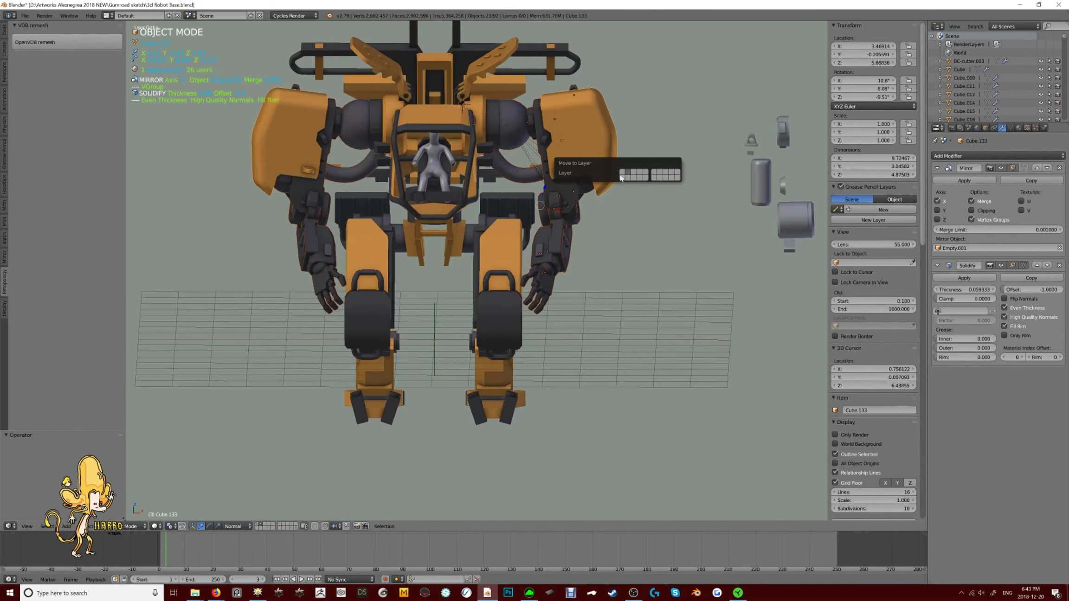
left_click(577, 173)
key("ctrl+KP_3")
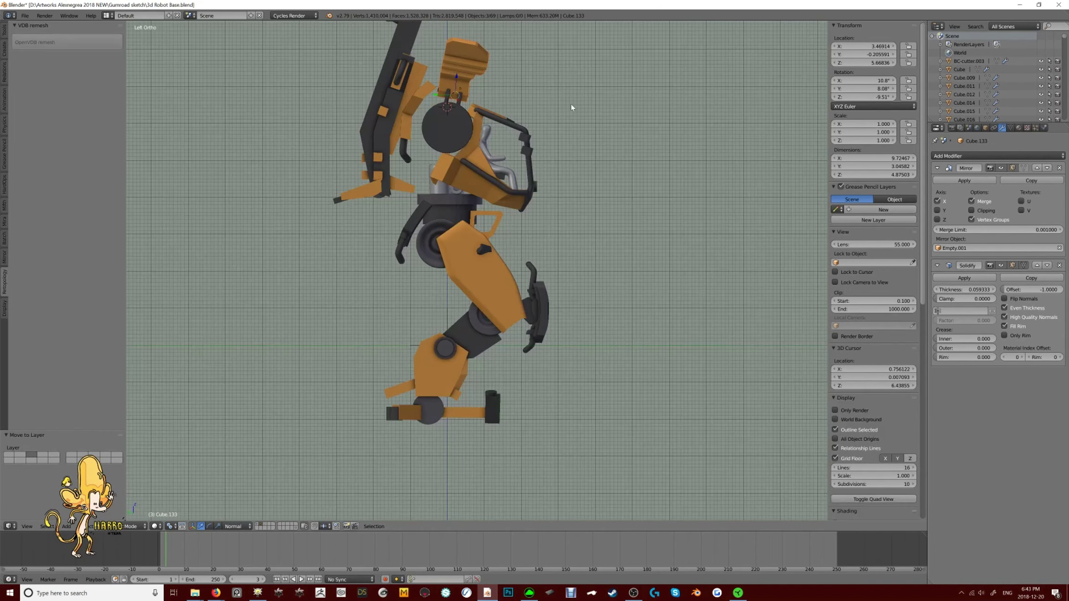
key("KP_3")
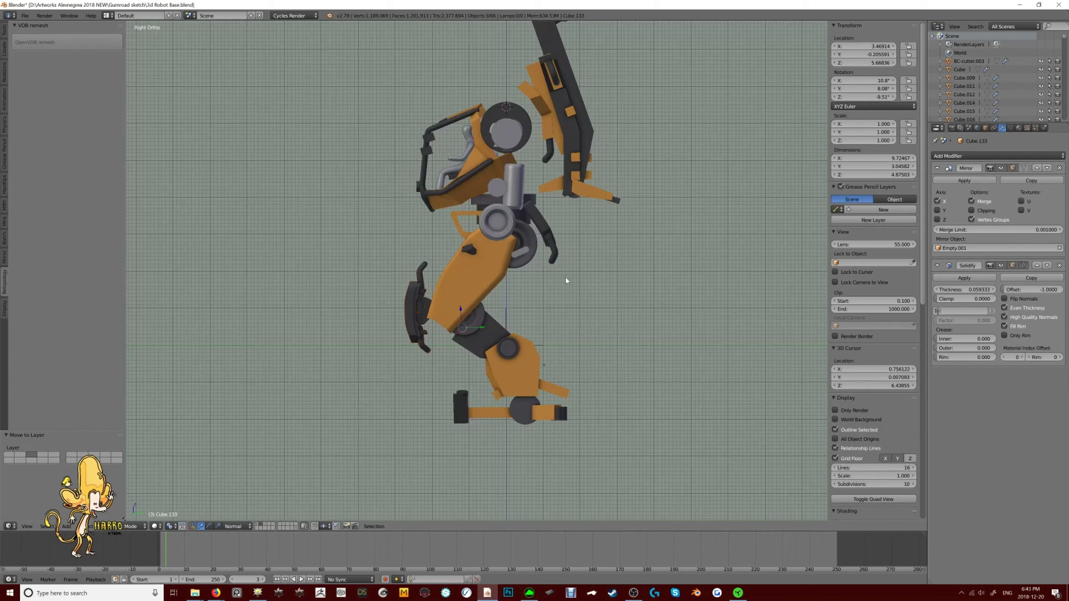
Try to shift the dark shoulder drum along the X axis
middle_click_drag(677, 283, 584, 243)
right_click(565, 245)
middle_click_drag(540, 146, 616, 162)
scroll(479, 174, "up", 4)
right_click(479, 175)
key("Tab")
key("Tab")
scroll(492, 171, "down", 2)
key("g")
key("x")
left_click(528, 186)
left_click(529, 186)
middle_click_drag(528, 185, 502, 215)
key("Escape")
scroll(553, 238, "down", 2)
key("ctrl+z")
scroll(534, 232, "up", 3)
Bevel the inner rim edge of the shoulder drum and mark the rim edges sharp
key("Tab")
scroll(482, 205, "up", 4)
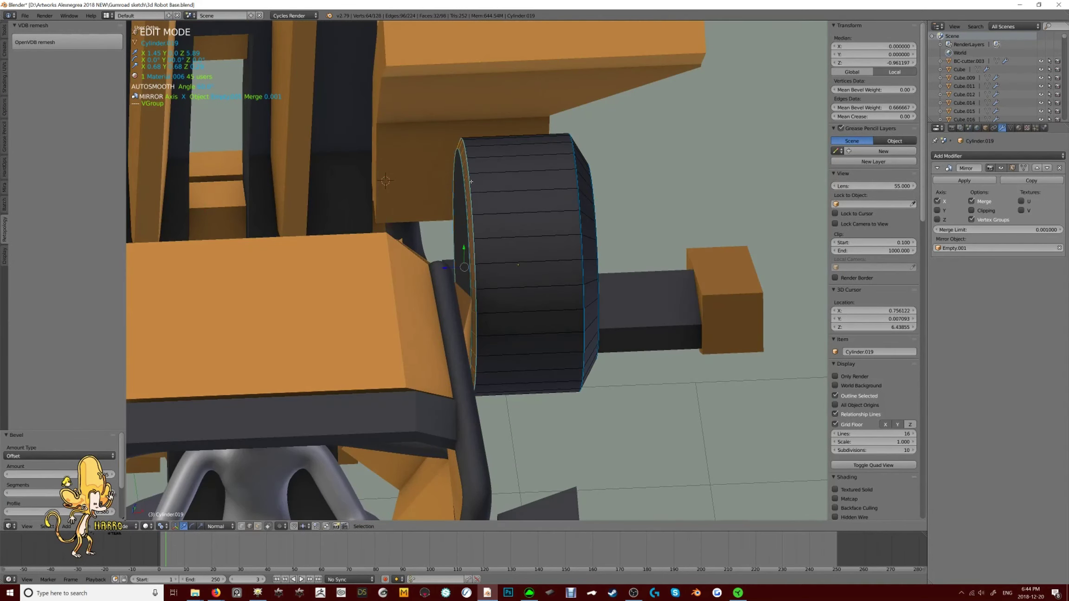
middle_click_drag(472, 182, 469, 178)
key("a")
scroll(469, 177, "up", 2)
left_click(470, 175)
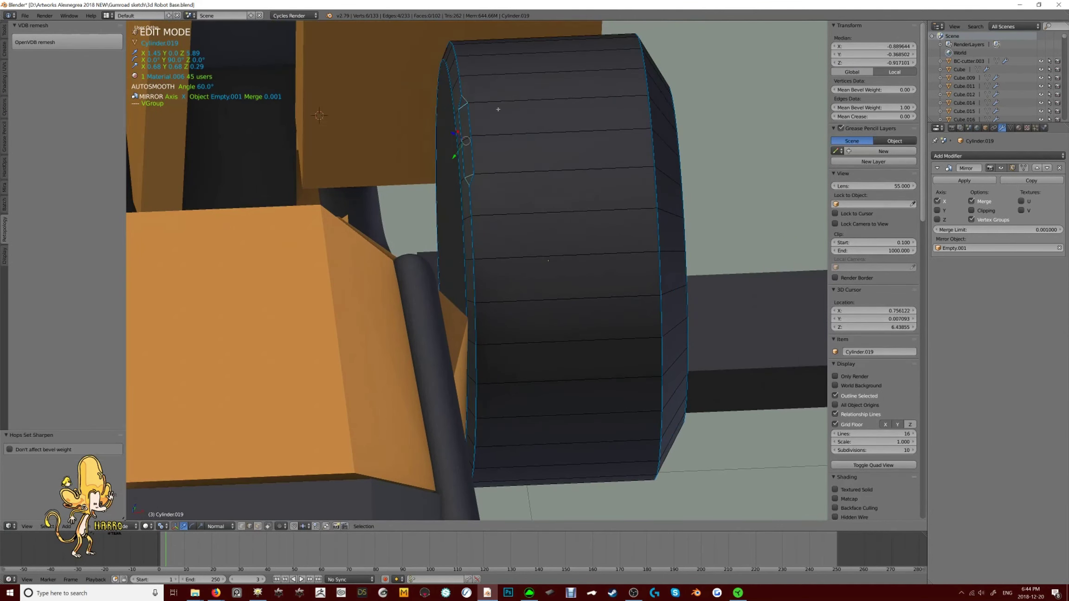
scroll(498, 109, "down", 5)
scroll(558, 228, "up", 5)
key("a")
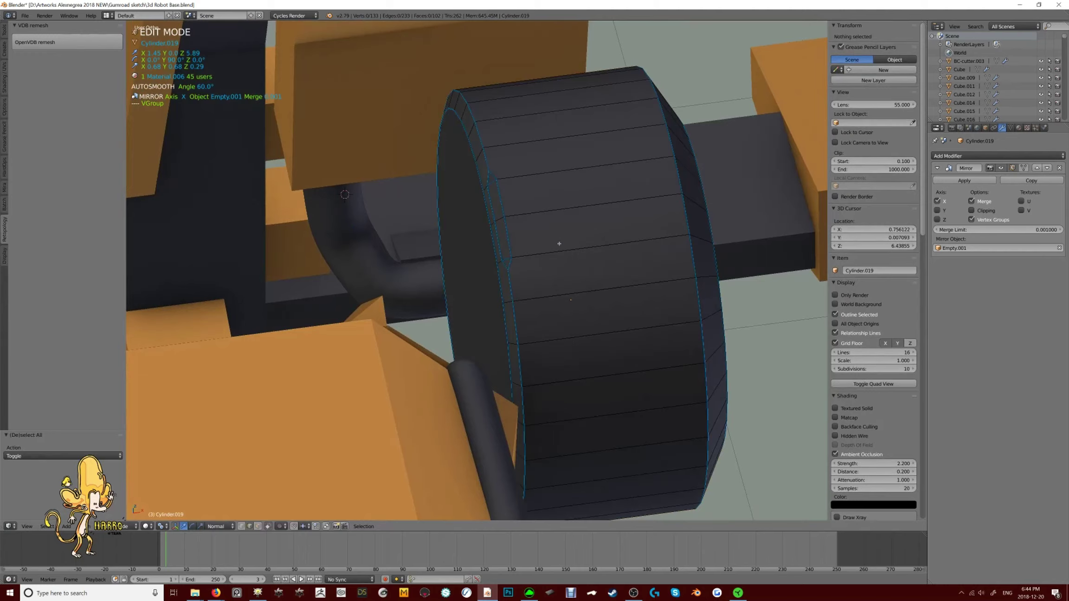
Cut an edge loop around the shoulder drum near its inner rim and bevel it into a narrow band
scroll(559, 244, "down", 5)
middle_click_drag(510, 232, 534, 209)
scroll(531, 206, "up", 5)
key("ctrl+r")
left_click(531, 206)
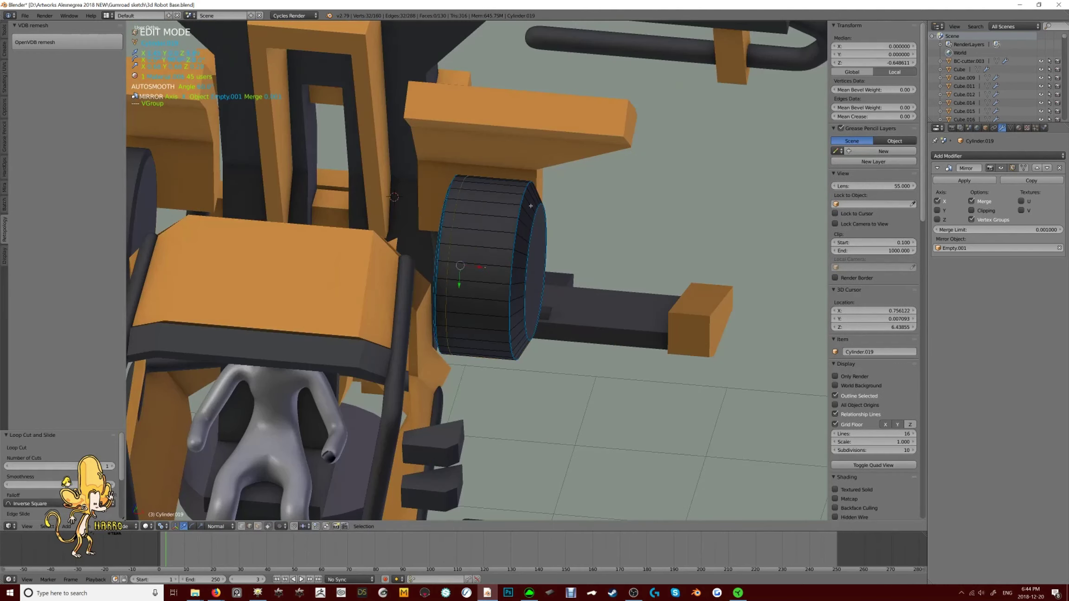
scroll(531, 206, "up", 5)
key("Tab")
key("Tab")
key("ctrl+e")
left_click(517, 278)
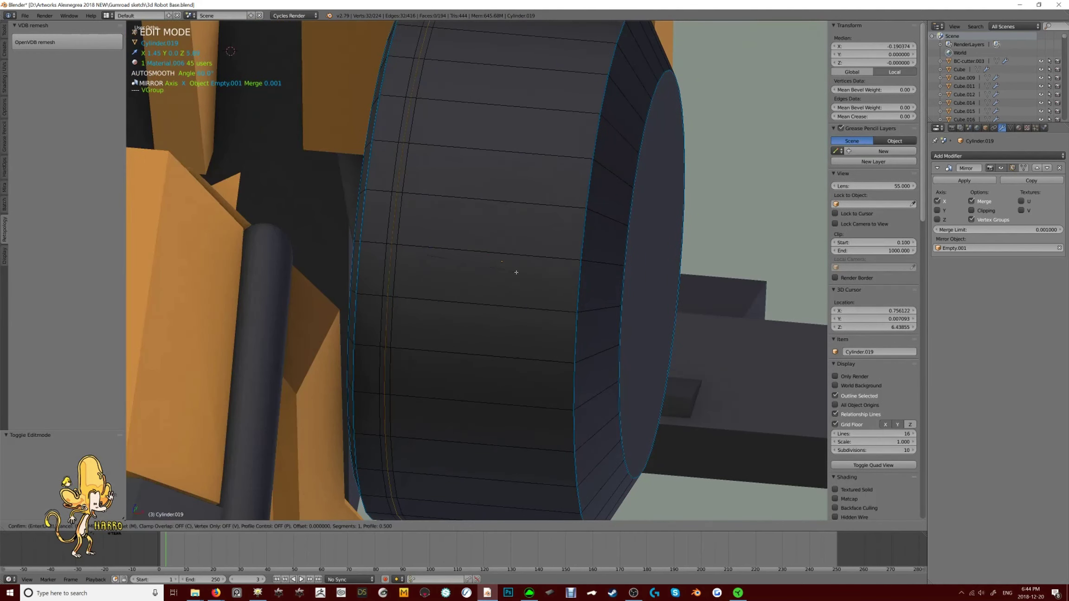
scroll(552, 297, "down", 5)
middle_click_drag(551, 297, 162, 527)
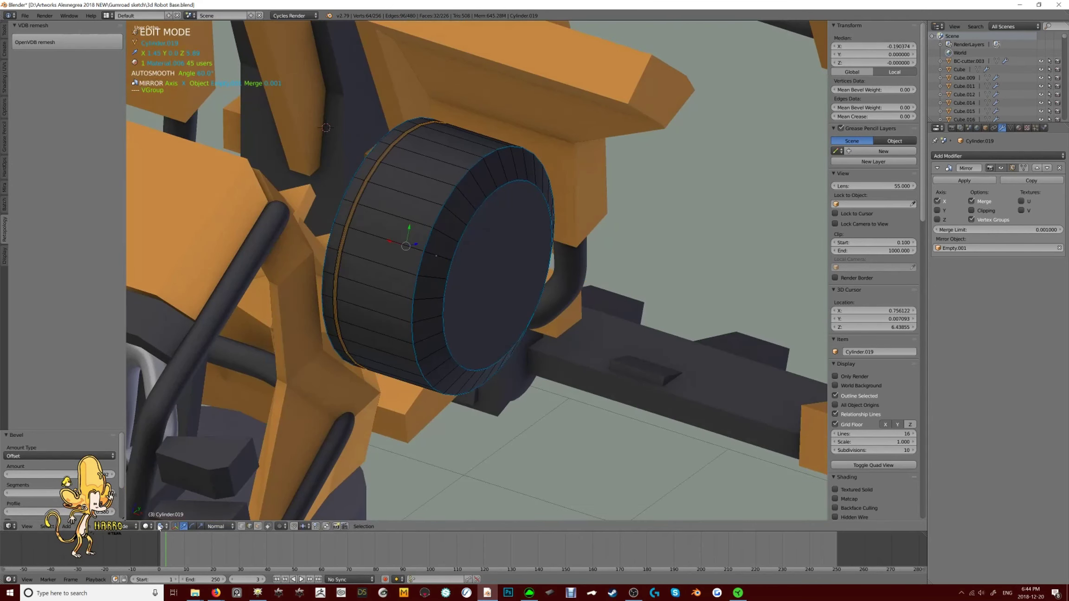
Sink the narrow band into a thin groove around the shoulder drum
scroll(436, 243, "up", 4)
key("Tab")
key("Tab")
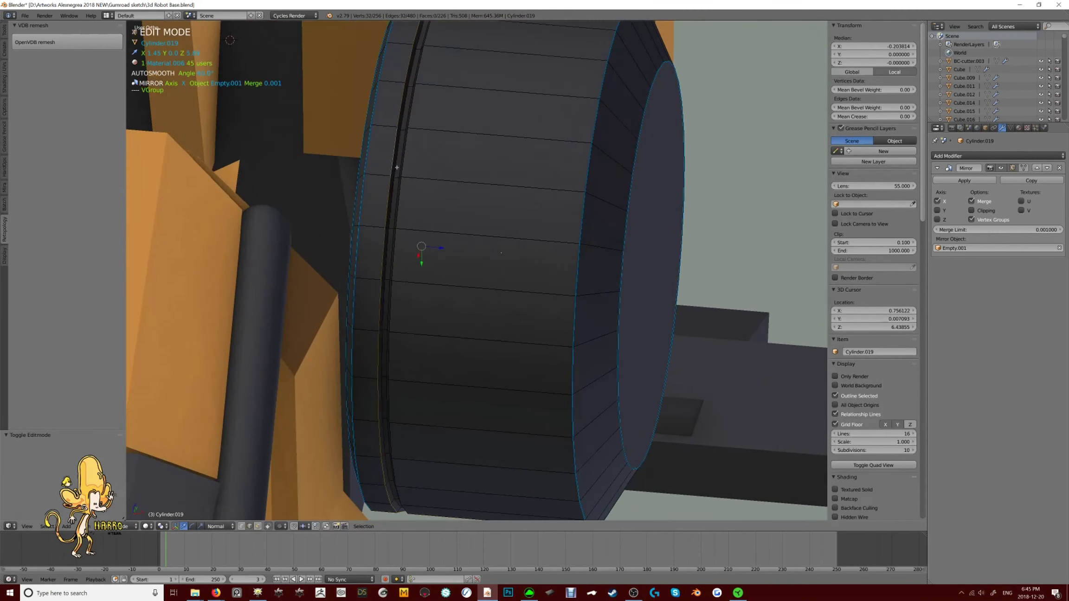
key("Escape")
key("Tab")
Move the thigh parts and the dark hip drums off to a hidden layer
scroll(523, 223, "down", 6)
middle_click_drag(523, 223, 538, 195)
scroll(550, 231, "up", 3)
right_click(550, 231)
key("m")
left_click(627, 241)
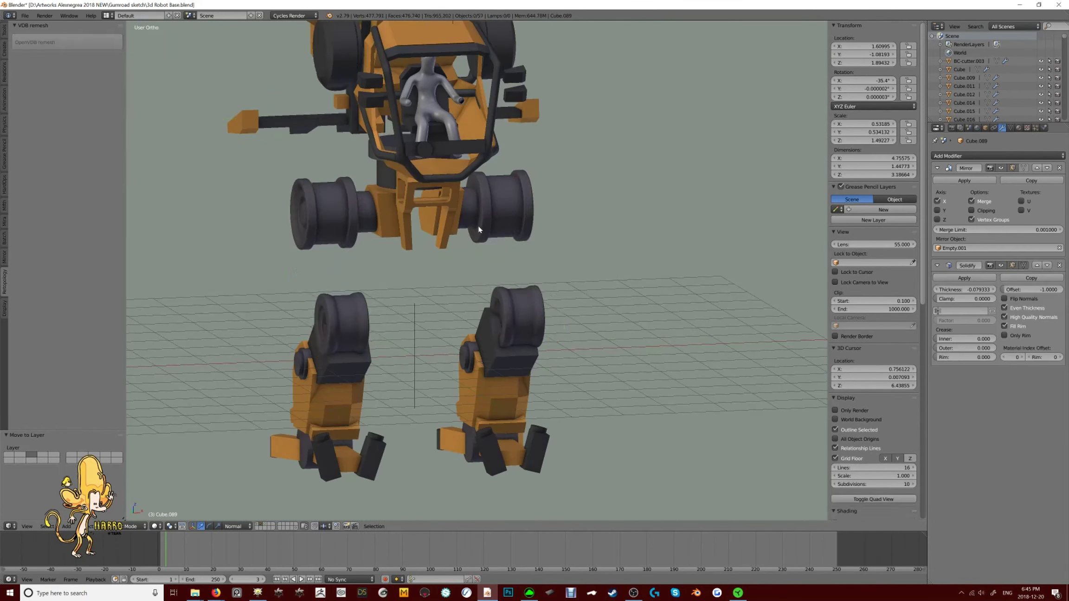
right_click(525, 218)
key("m")
left_click(632, 262)
Sharpen the waist cylinder with HardOps SSharpen at 18° sharpness and a 60° auto smooth angle
middle_click_drag(603, 260, 403, 215)
scroll(403, 215, "up", 4)
right_click(468, 280)
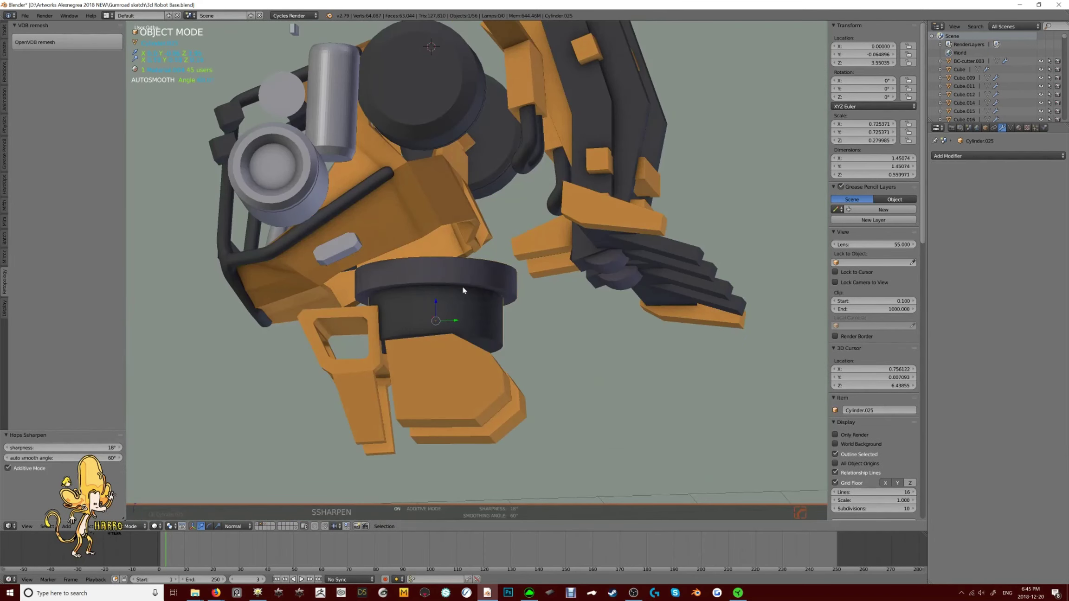
middle_click_drag(463, 290, 487, 283)
Apply the rotation and scale of the grooved shoulder drum
scroll(507, 275, "up", 4)
right_click(520, 273)
key("Tab")
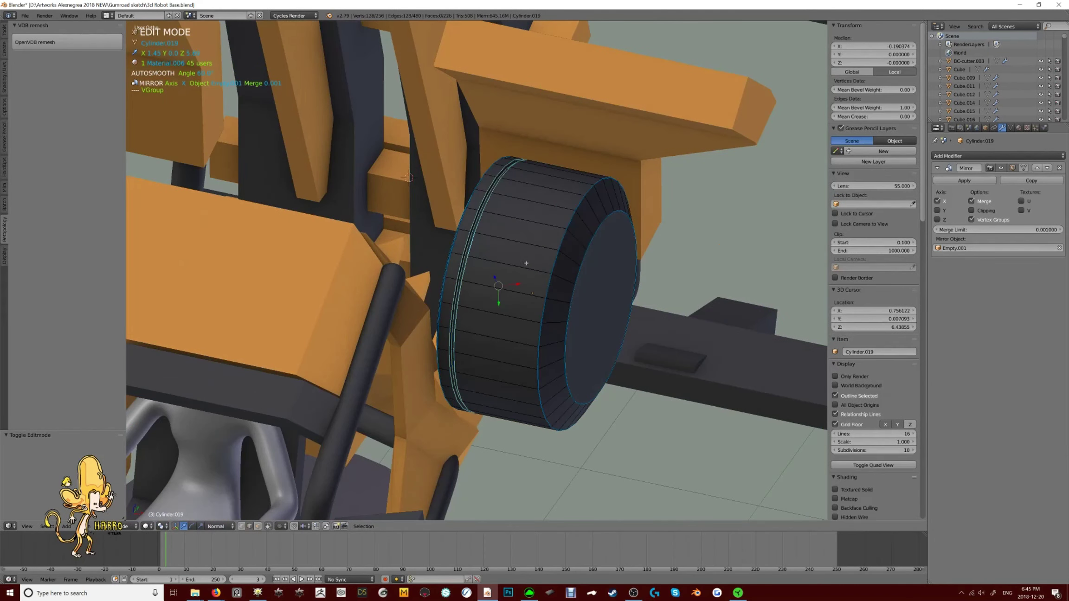
left_click(557, 264)
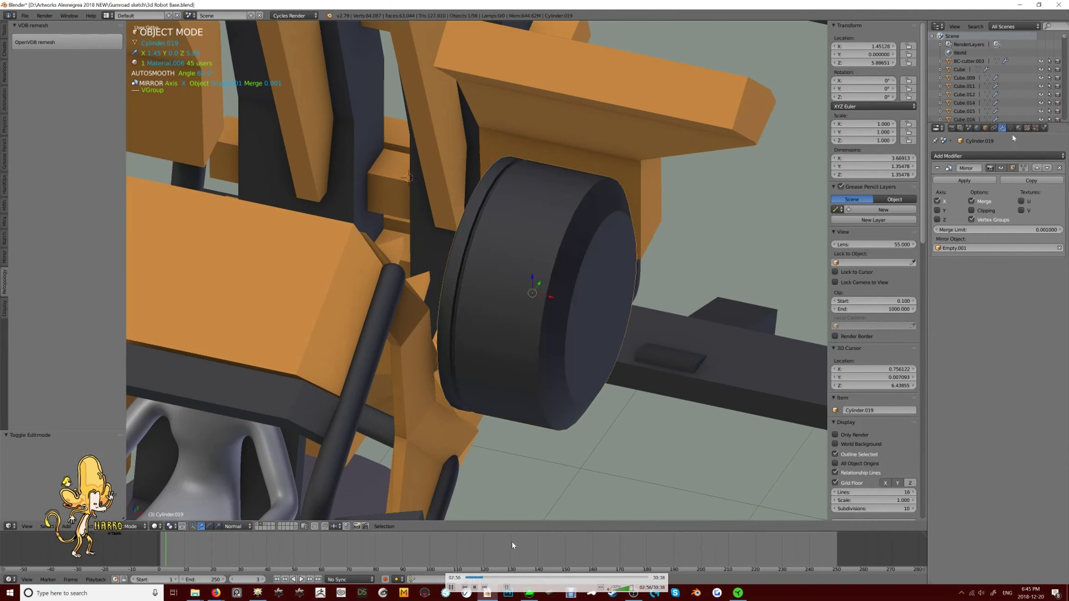
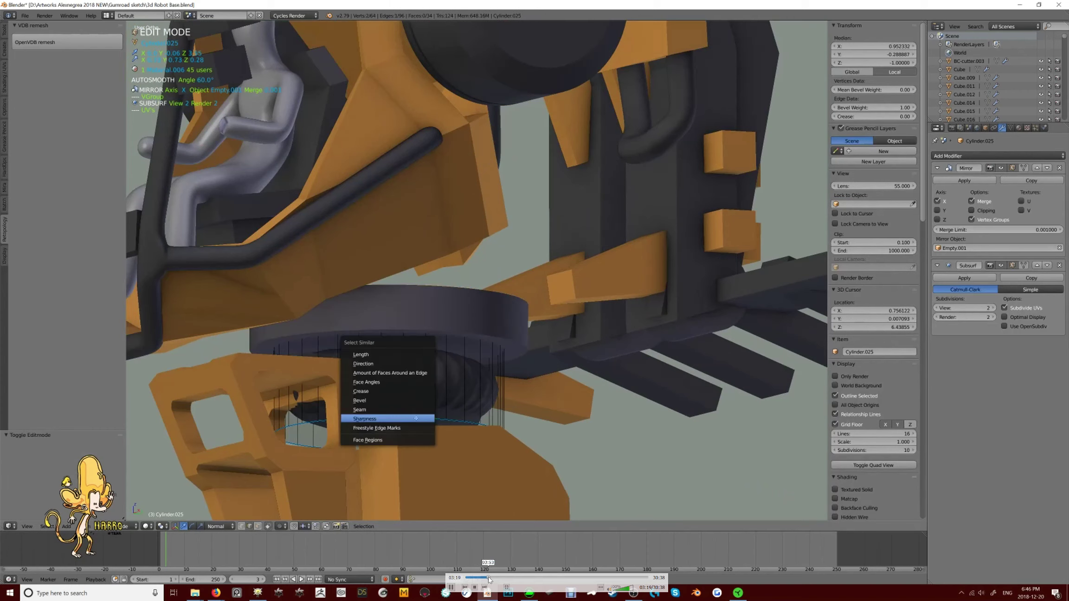
left_click(496, 578)
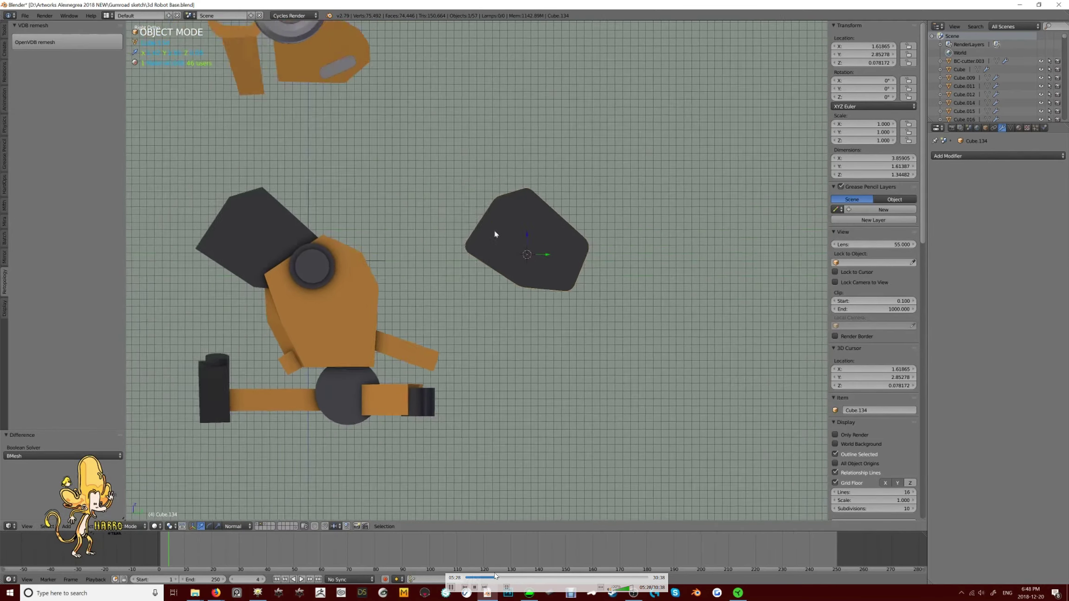
left_click(486, 579)
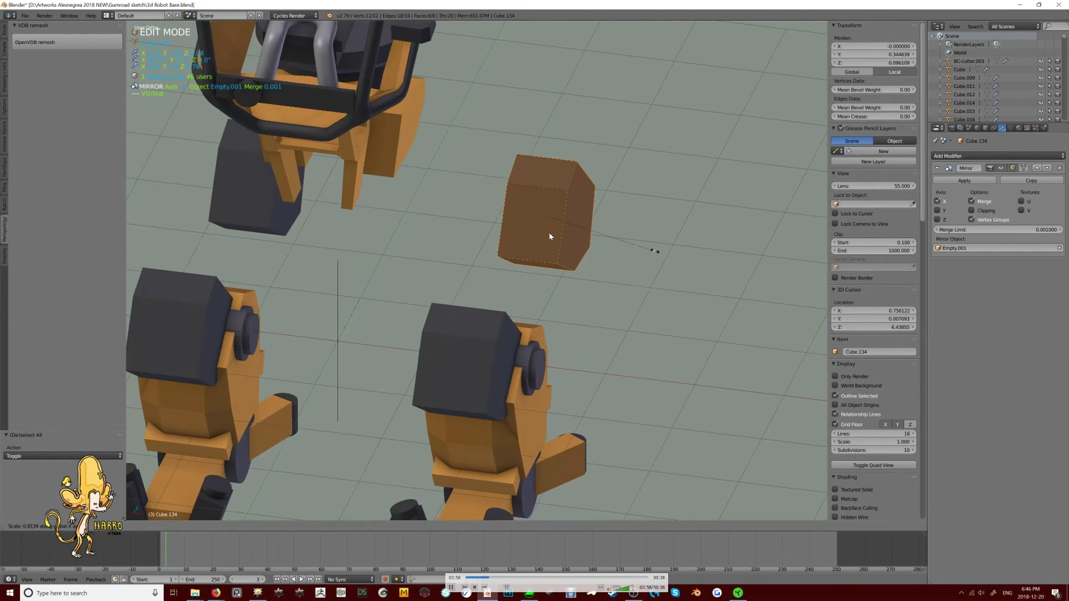
Apply the rotation and scale of the dark block set apart behind the legs and bevel its corner edges round
key("ctrl+Tab")
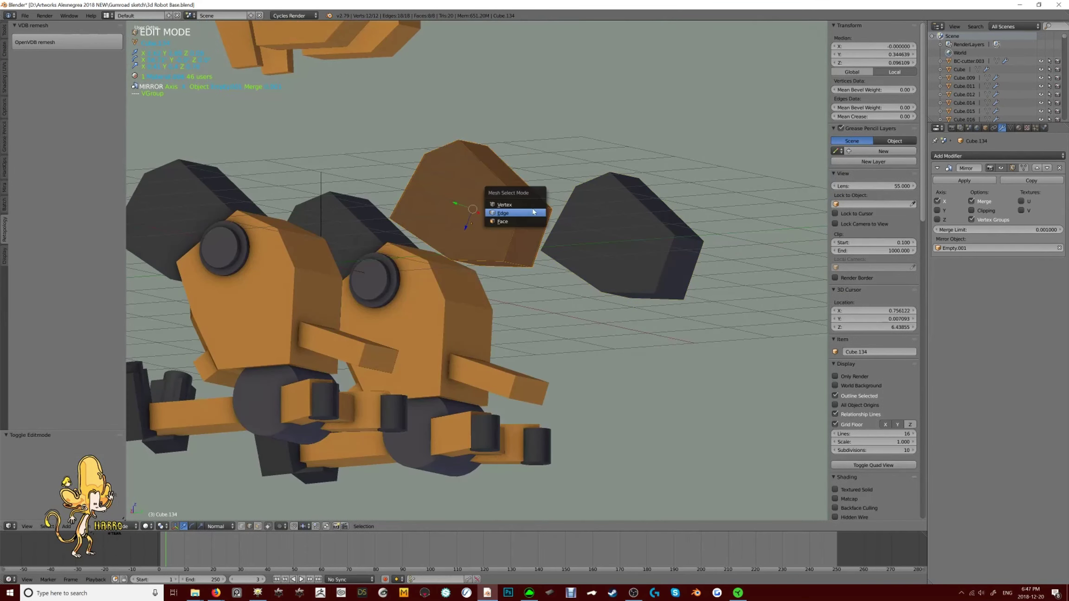
left_click(533, 212)
key("KP_3")
key("ctrl+b")
left_click(655, 279)
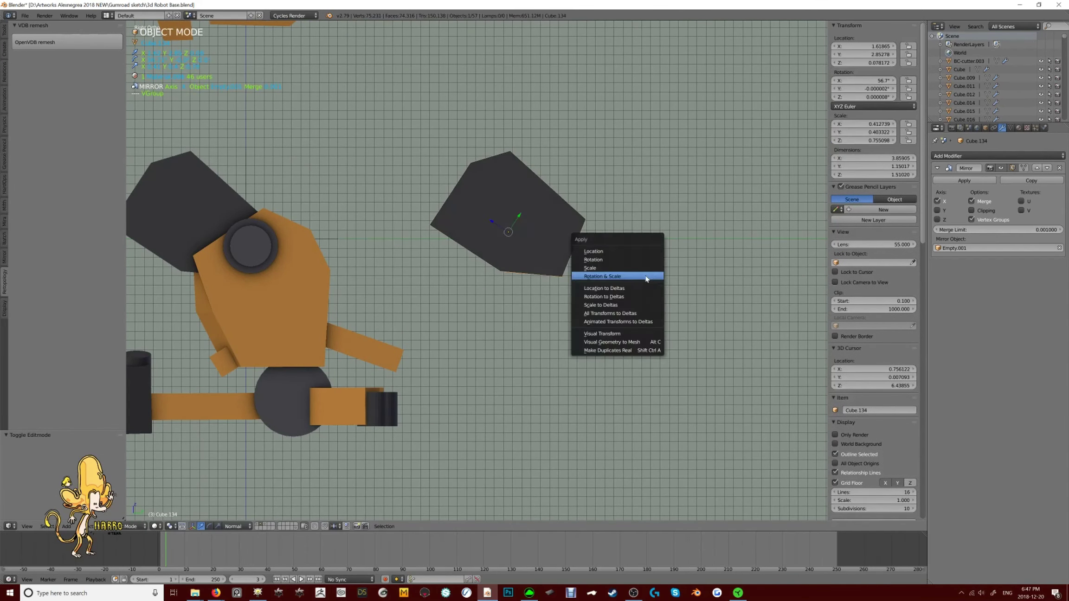
middle_click_drag(655, 279, 513, 232)
left_click(615, 265)
key("Tab")
key("Tab")
key("Tab")
Snap the 3D cursor to the rounded block, add a cube there, shrink it and move it above the block
key("shift+s")
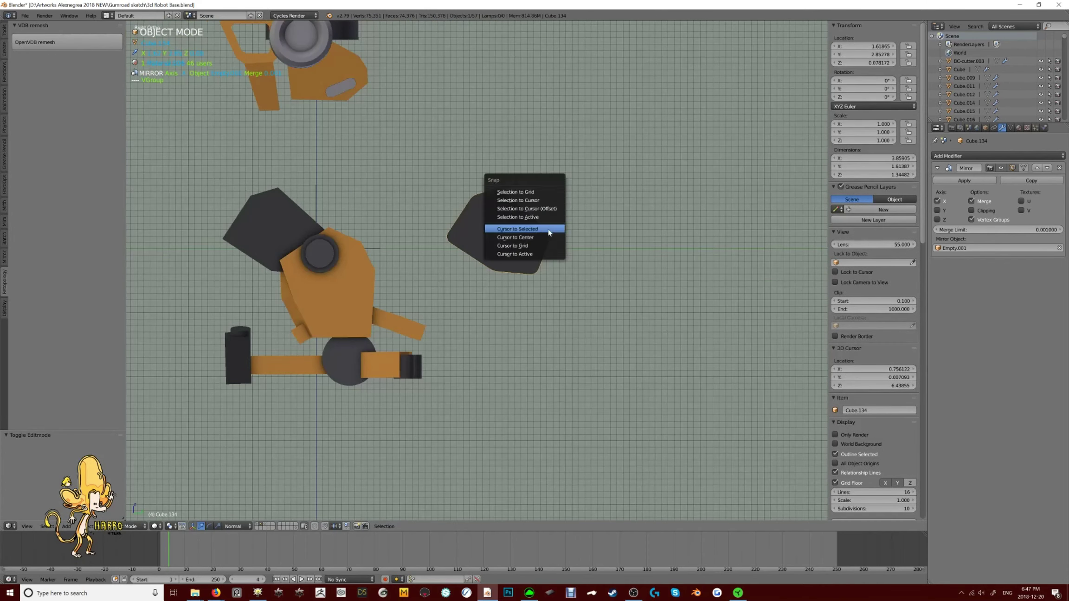
left_click(512, 232)
key("shift+a")
left_click(576, 263)
key("s")
left_click(575, 233)
key("g")
left_click(616, 162)
Narrow the cube along X, tilt it to about -40.8° around X and place it through the rounded dark block
middle_click_drag(616, 162, 580, 283)
key("KP_3")
key("s")
key("x")
left_click(604, 288)
key("r")
key("x")
left_click(648, 296)
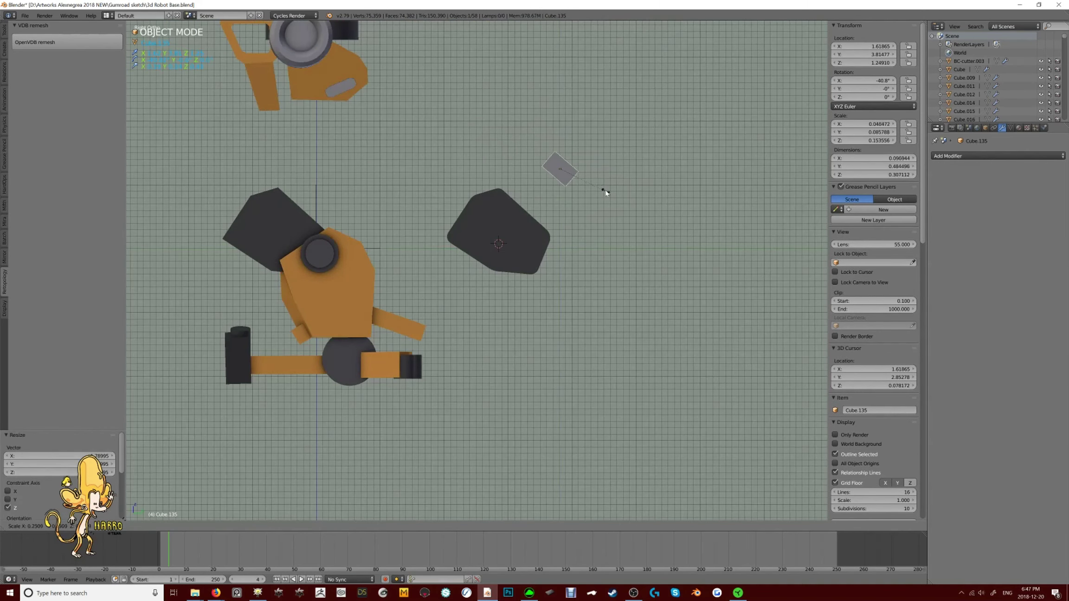
middle_click_drag(700, 80, 553, 255)
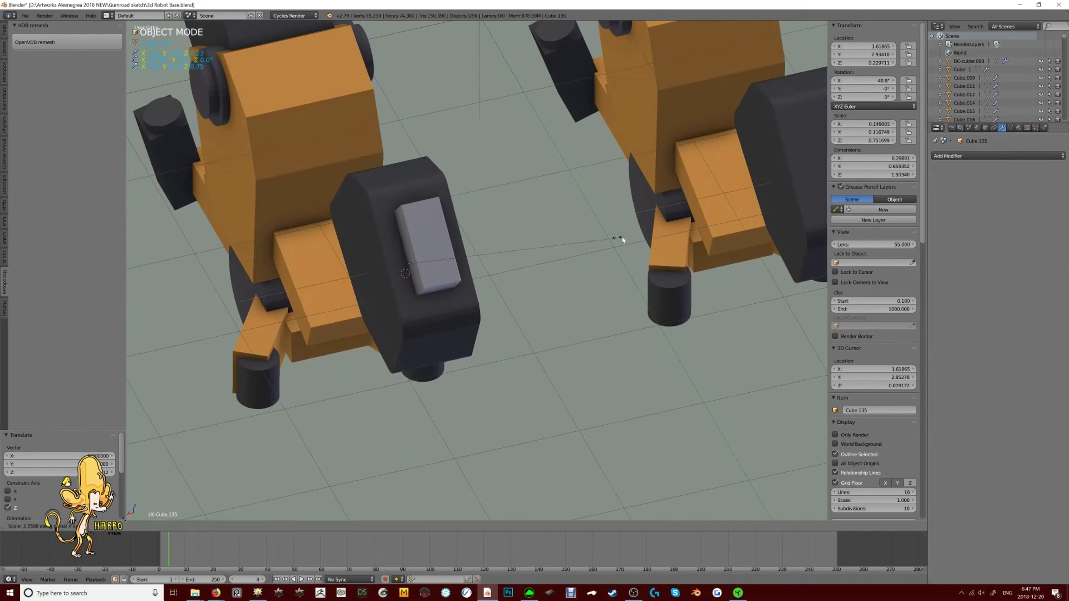
key("shift+s")
key("Escape")
Shift one face of the tilted cube along its normal and bevel its corner edges with 12 segments at about 0.099 offset
key("Tab")
key("KP_3")
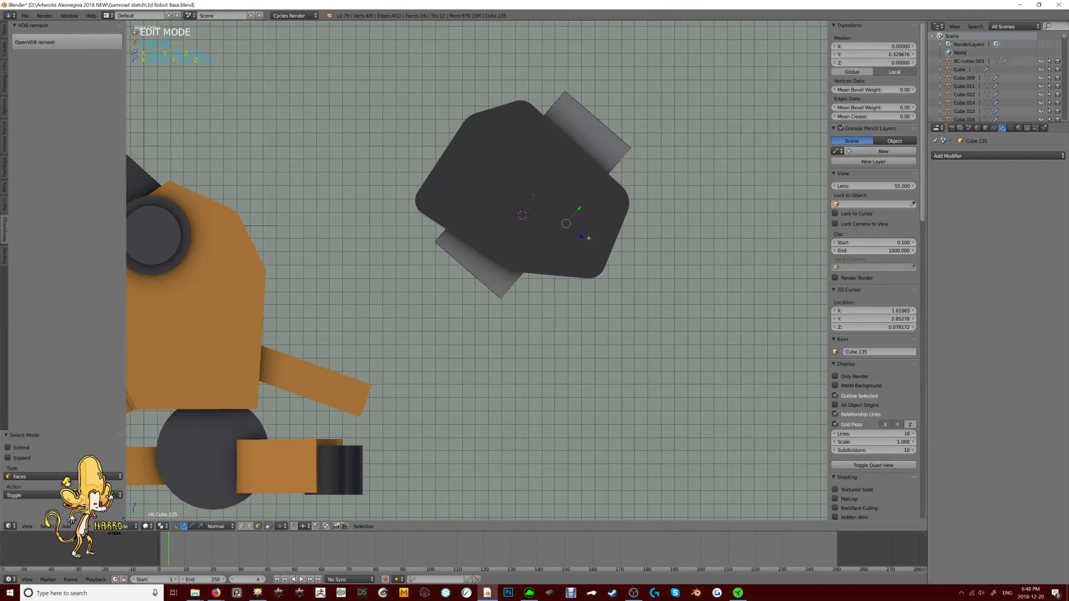
left_click(595, 242)
middle_click_drag(594, 242, 462, 253)
key("ctrl+Tab")
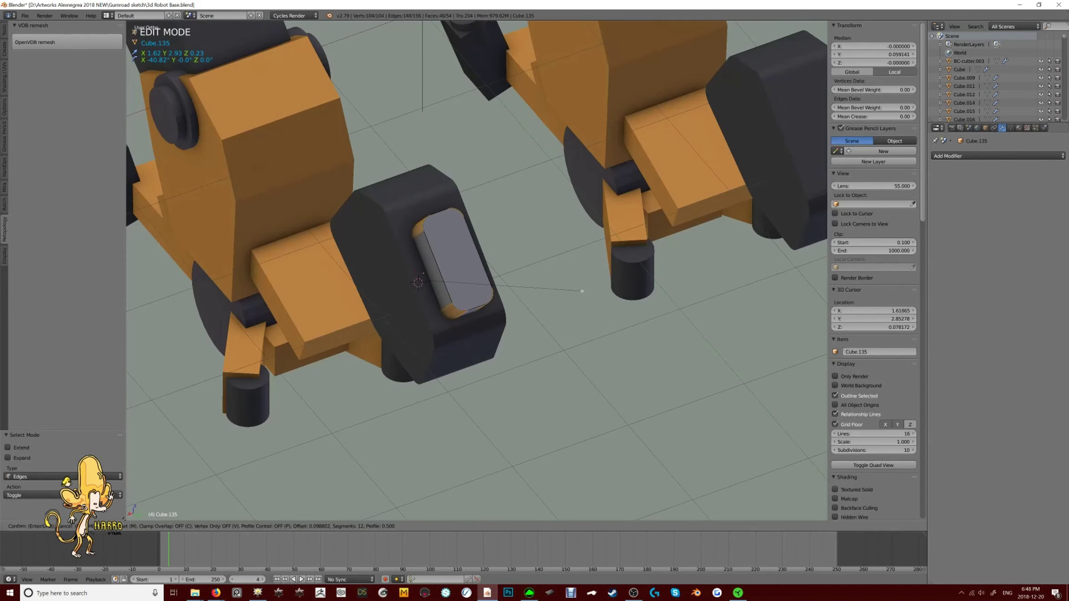
left_click(582, 291)
Subtract the rounded cutter from the dark block with a Boolean difference to open a slot
middle_click_drag(582, 291, 536, 245)
key("KP_7")
key("Tab")
key("ctrl+KP_Subtract")
key("KP_1")
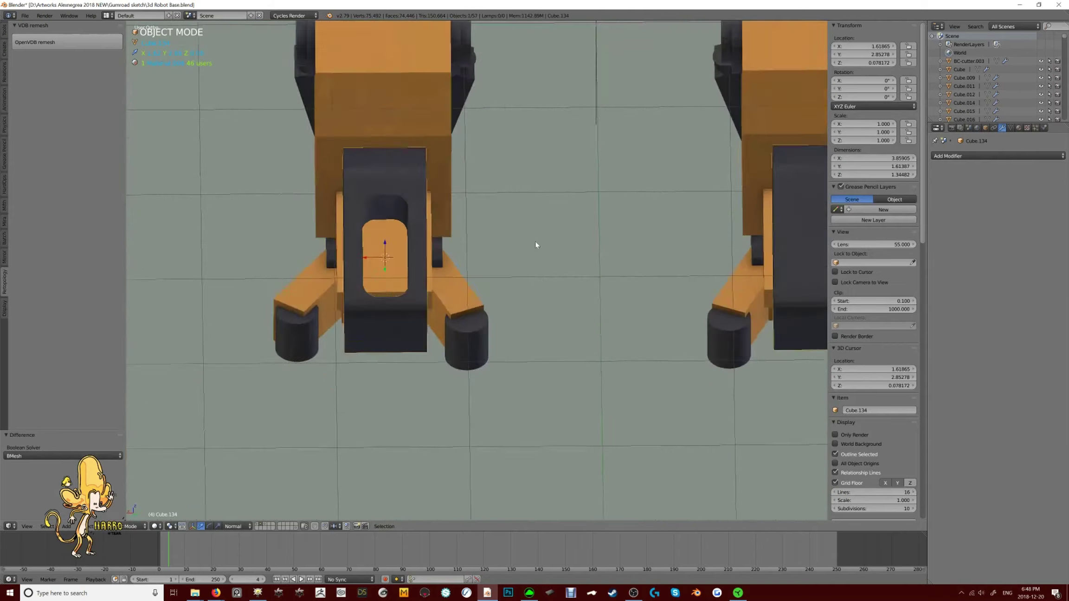
Move the slotted block along Y onto the lower leg in place of the plain block, and delete the plain one
key("KP_3")
key("g")
key("y")
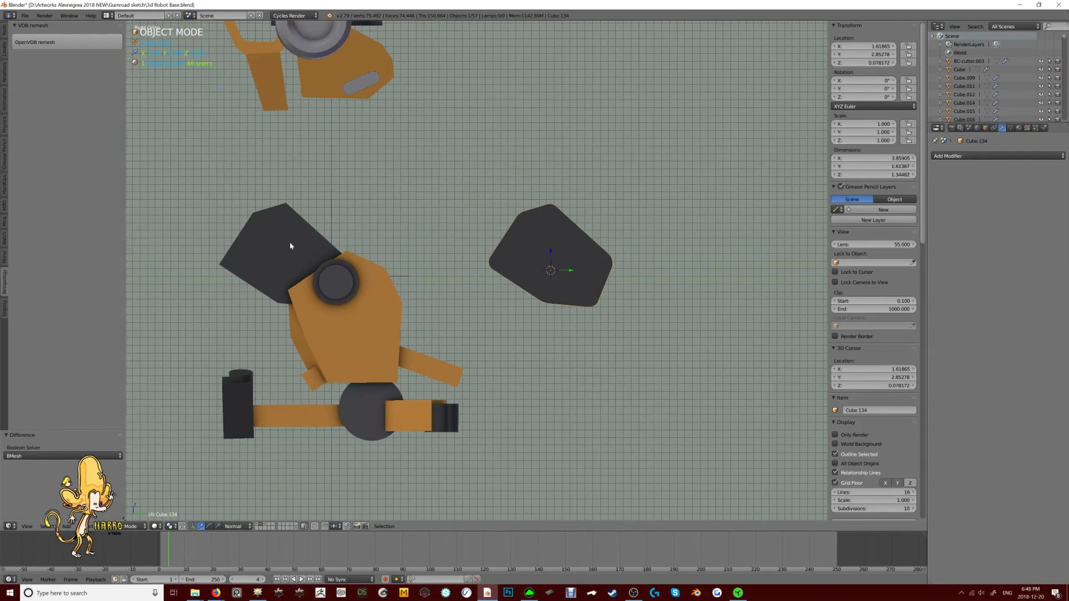
left_click(291, 241)
middle_click_drag(290, 241, 517, 216)
key("KP_3")
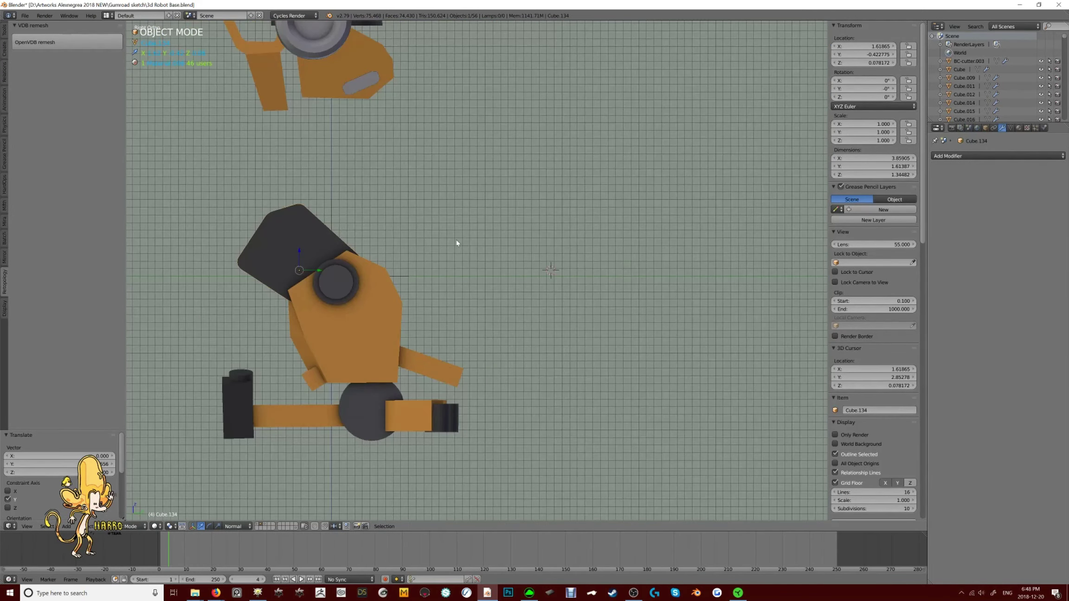
Size the cylinder along X to span the lower end of the separate slotted block and bevel its rim loops
scroll(395, 225, "up", 4)
middle_click_drag(726, 243, 405, 282)
key("s")
key("x")
left_click(450, 287)
scroll(449, 287, "up", 3)
key("Tab")
right_click(410, 308, "alt+shift")
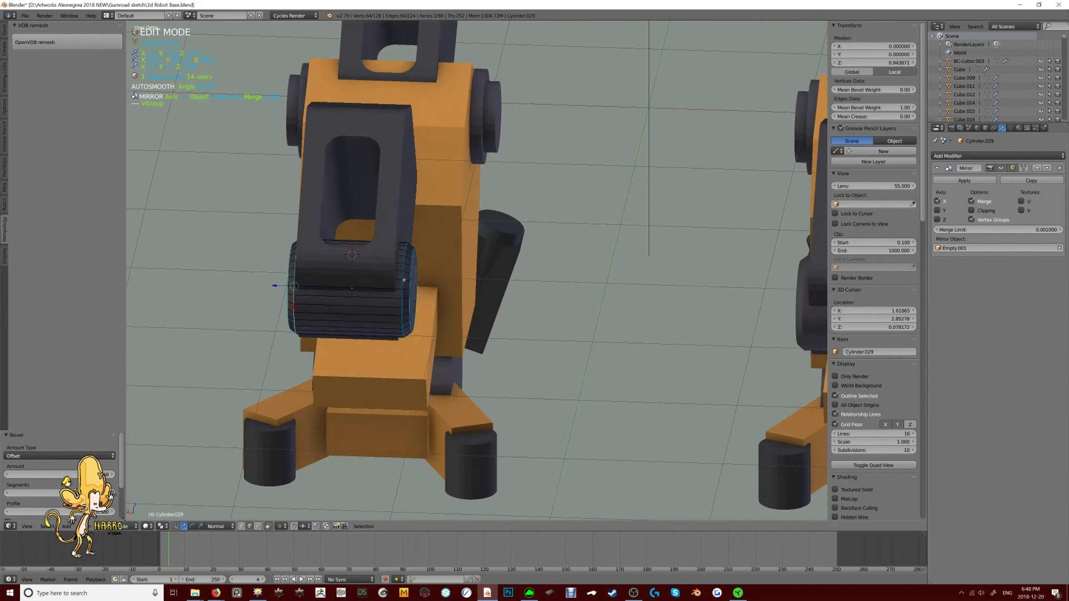
Convert the bevelled cylinder on the slotted block into plain mesh geometry
left_click(998, 156)
key("Tab")
key("alt+c")
middle_click_drag(603, 301, 475, 284)
right_click(523, 323, "shift")
left_click(529, 315)
Select the linked flat faces at the cylinder's end and delete them
key("Tab")
key("ctrl+shift+alt+f")
middle_click_drag(350, 249, 609, 345)
key("x")
key("f")
key("Tab")
Combine the cylinder and the slotted block into one part with a round opening through the cylinder
key("q")
left_click(545, 314)
mouse_move(512, 286)
middle_mouse_down()
mouse_move(586, 238)
mouse_move(608, 328)
middle_mouse_up()
key("KP_3")
key("q")
key("z")
key("z")
key("Tab")
key("i")
key("ctrl+e")
key("Escape")
scroll(609, 327, "up", 3)
key("Tab")
scroll(651, 241, "down", 3)
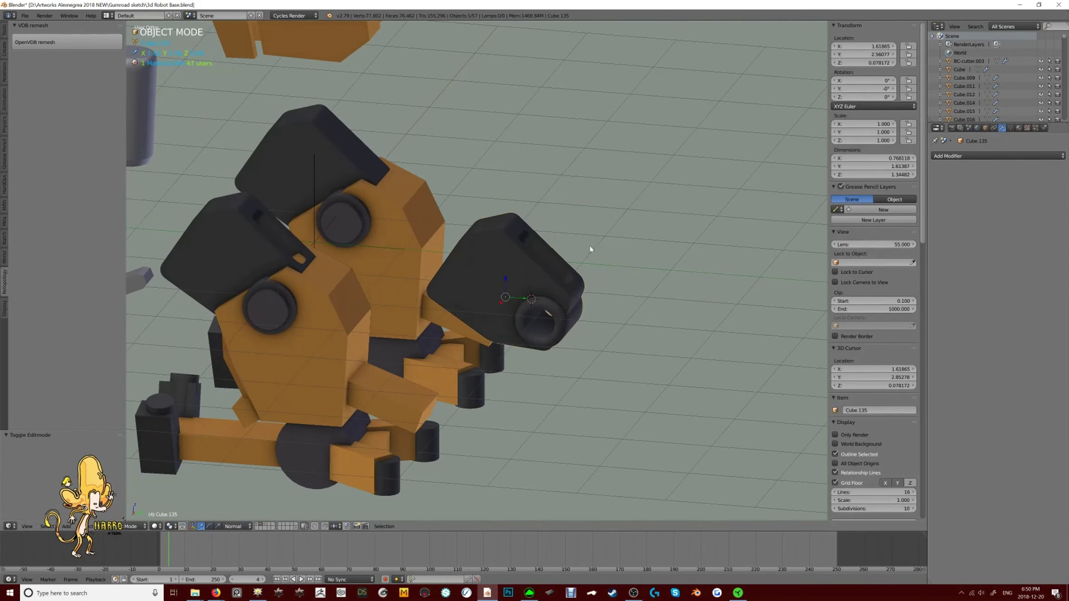
Show the layer containing the robot's upper body together with the legs in side view
middle_click_drag(590, 245, 489, 296)
scroll(478, 303, "up", 4)
key("KP_1")
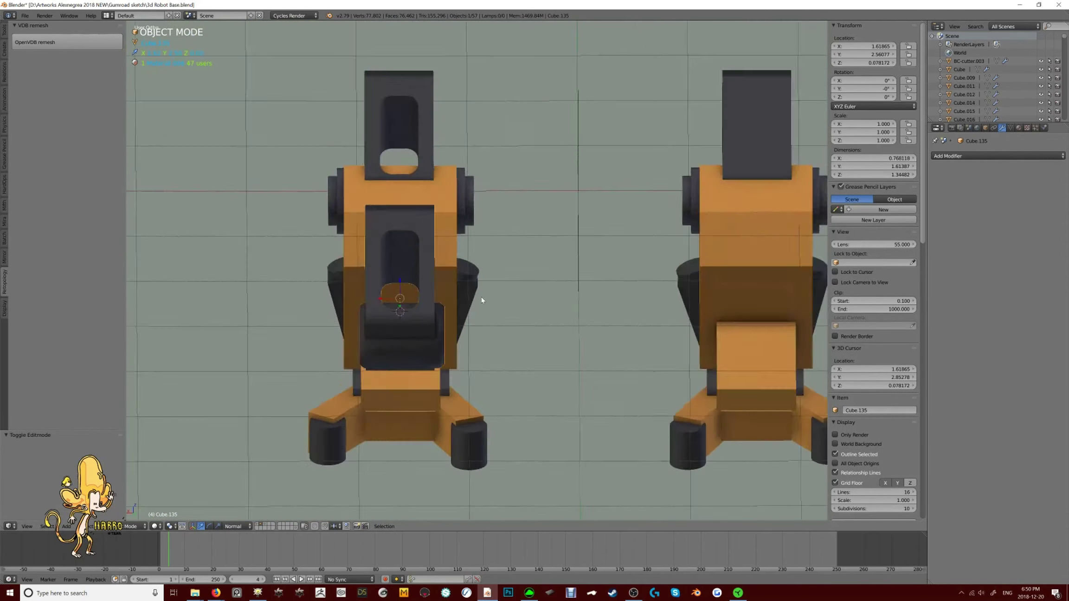
key("KP_3")
left_click(268, 527, "shift")
middle_click_drag(331, 257, 406, 305, "shift")
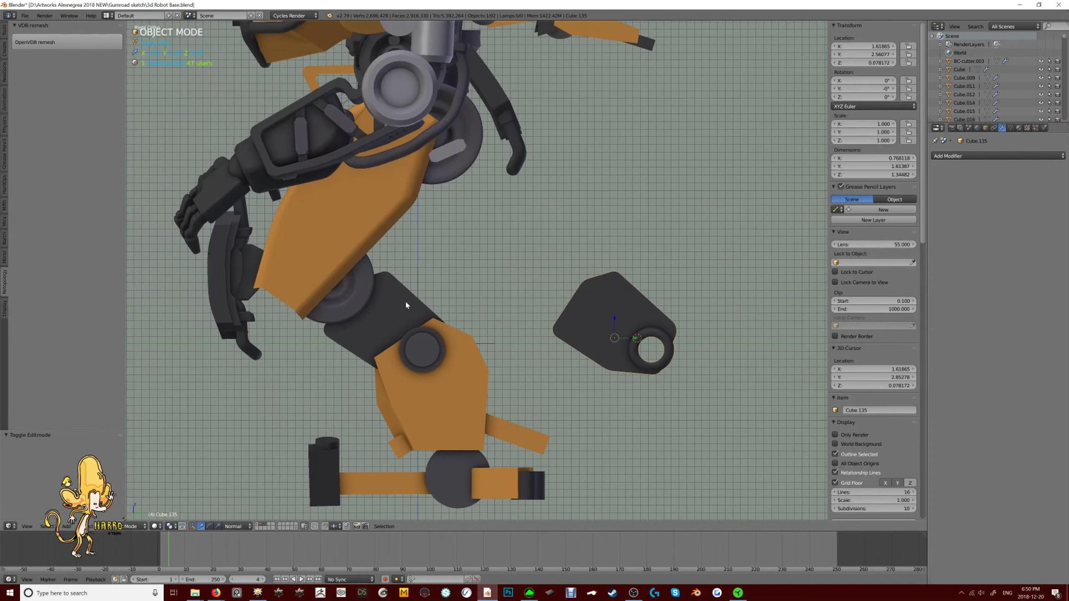
Replace the leg's slotted block with the ring-ended version, moving it along Y to about -0.42
key("g")
key("y")
left_click(477, 335)
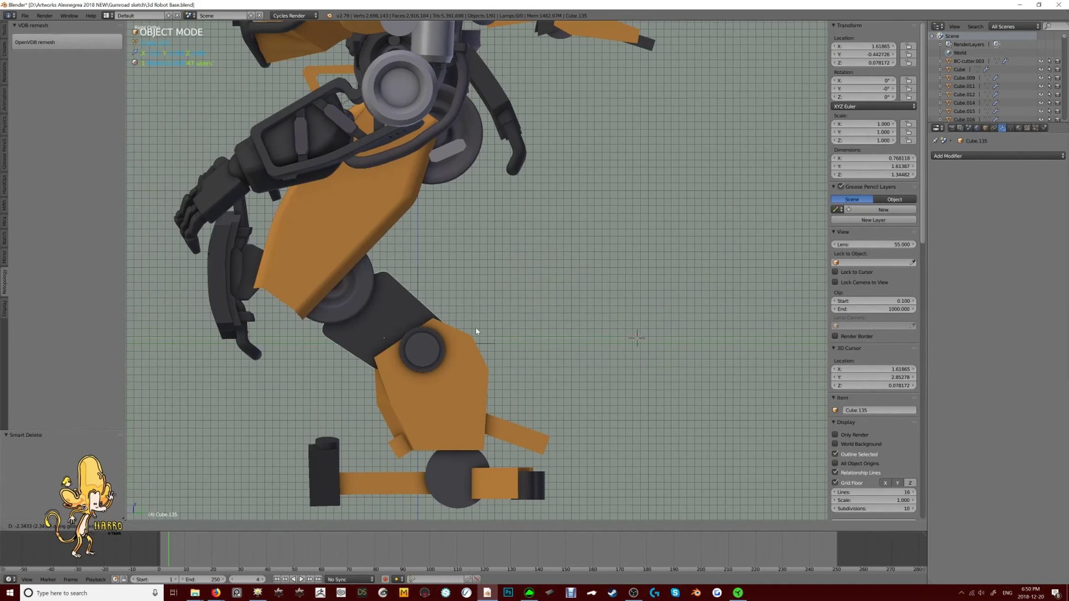
key("z")
scroll(453, 353, "up", 3)
left_click(476, 360)
key("z")
mouse_move(476, 360)
middle_mouse_down()
mouse_move(443, 310)
mouse_move(443, 240)
mouse_move(470, 256)
mouse_move(544, 232)
middle_mouse_up()
Add a cube at the 3D cursor, extrude one end face and reshape its corner edge into a slanted cutter
key("shift+a")
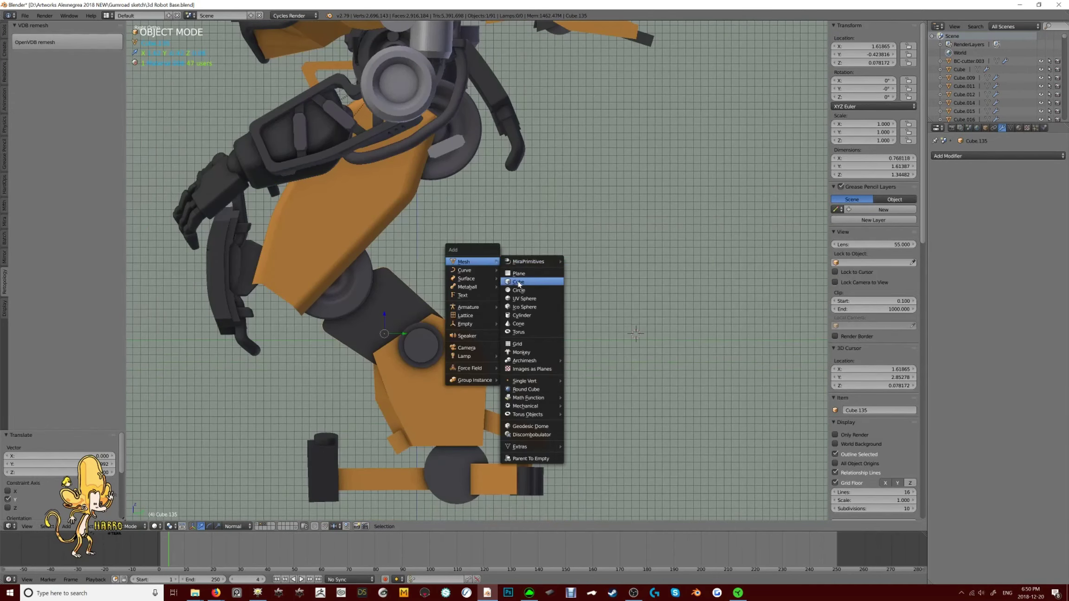
left_click(534, 279)
key("Tab")
middle_click_drag(489, 298, 567, 305)
key("a")
right_click(534, 308)
key("e")
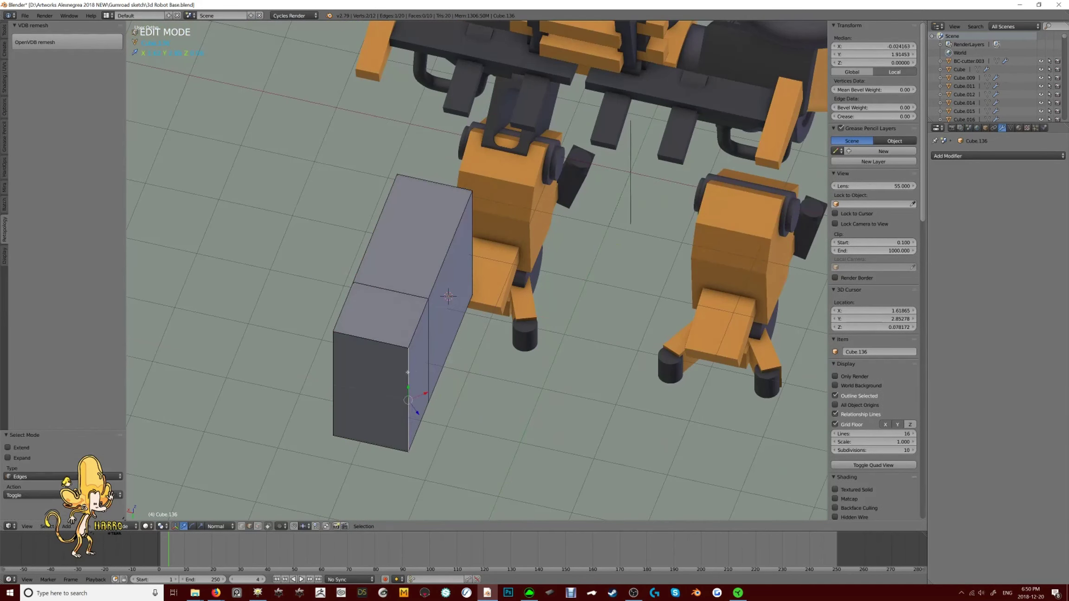
left_click(525, 387)
Turn the slanted cutter by 180° and tilt it around the X axis
middle_click_drag(525, 387, 392, 296)
scroll(392, 296, "up", 4)
key("Tab")
type("r180")
key("Return")
key("r")
key("x")
left_click(499, 306)
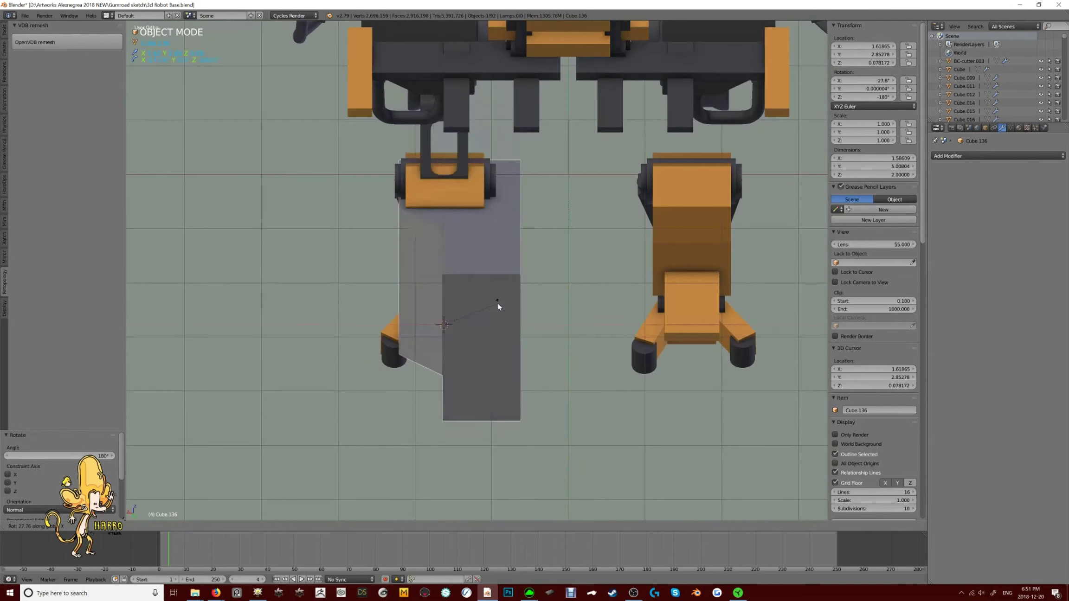
Shrink the cutter to about 0.267 scale and move it against the inner side of the slotted leg block
key("s")
left_click(477, 190)
middle_click_drag(477, 191, 483, 279)
scroll(483, 279, "up", 3)
key("g")
left_click(518, 373)
key("g")
key("z")
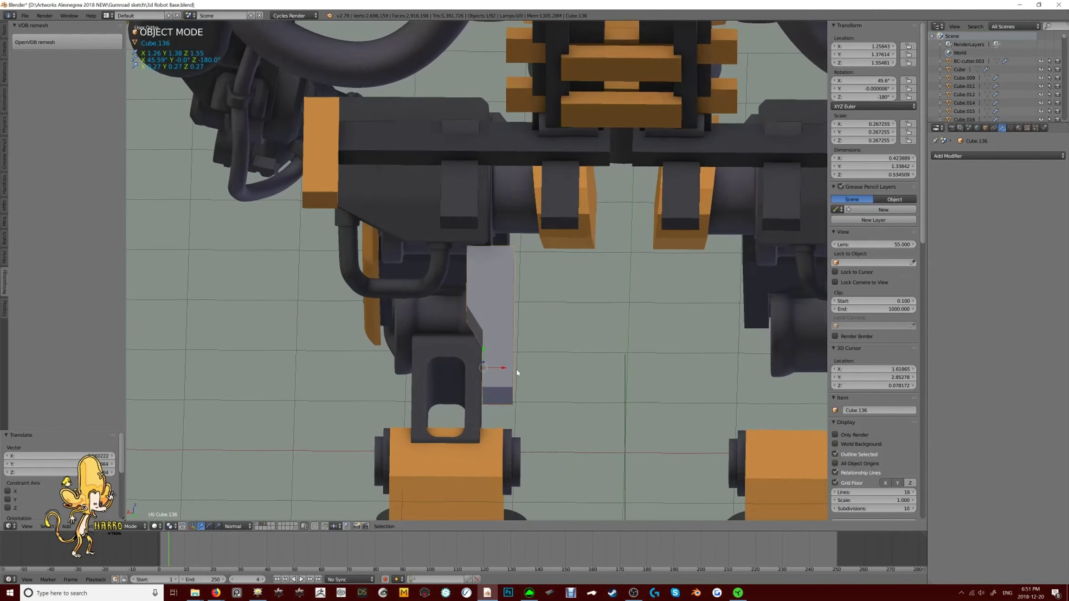
left_click(516, 369)
Stretch the cutter along its local Z to about 0.60 scale and position it through the leg block's side
middle_click_drag(516, 369, 520, 389)
scroll(520, 389, "up", 4)
middle_click_drag(451, 381, 472, 408)
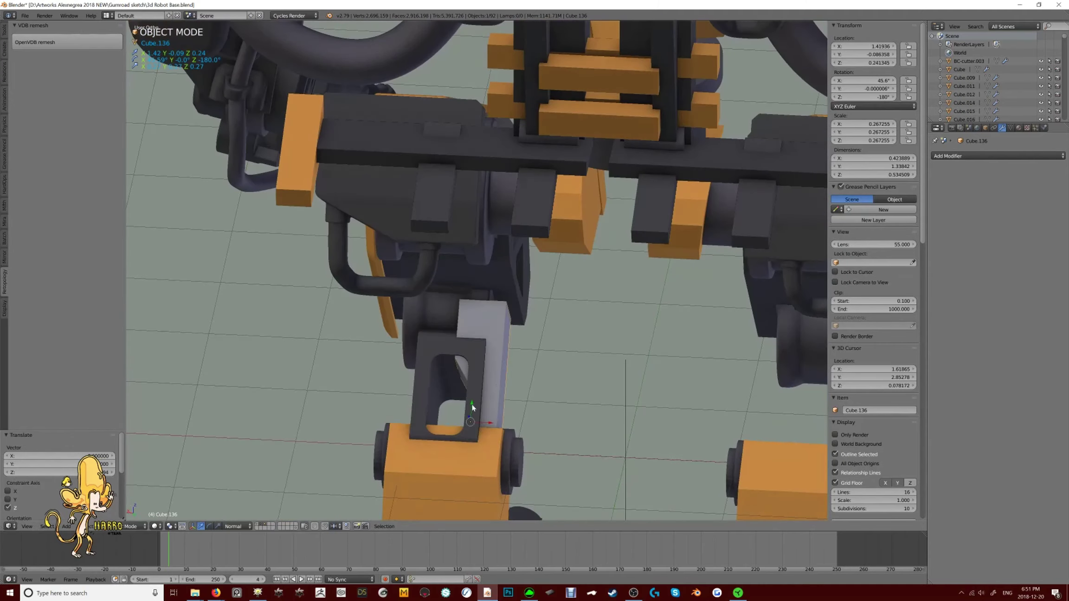
left_click(622, 116)
key("KP_7")
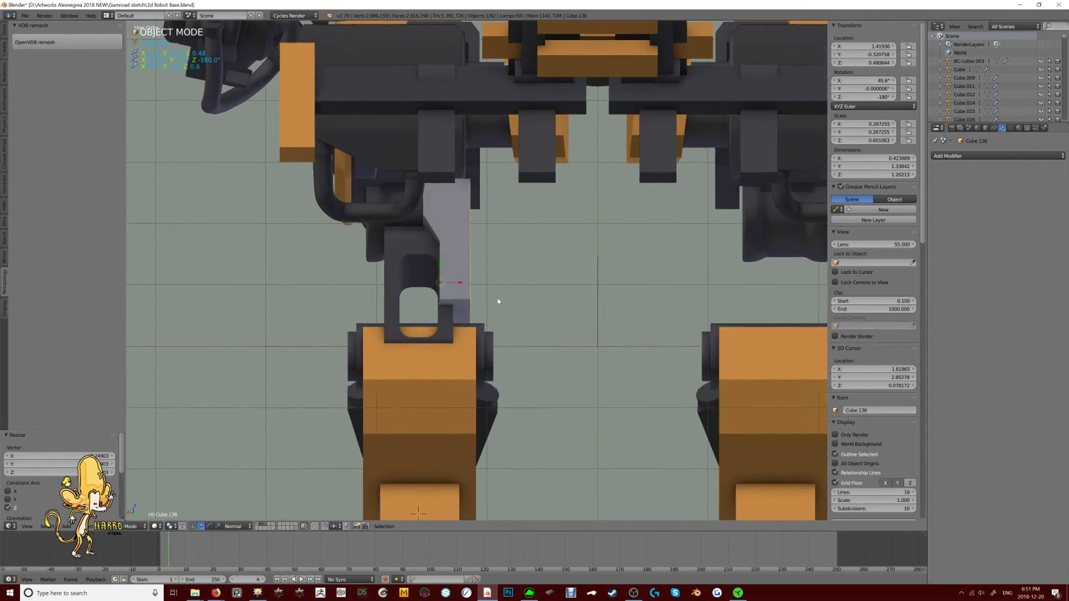
Angle the cutter to about -176° around Z, then move and extrude its mesh elements to fit the block's side
key("r")
key("z")
key("Tab")
key("2")
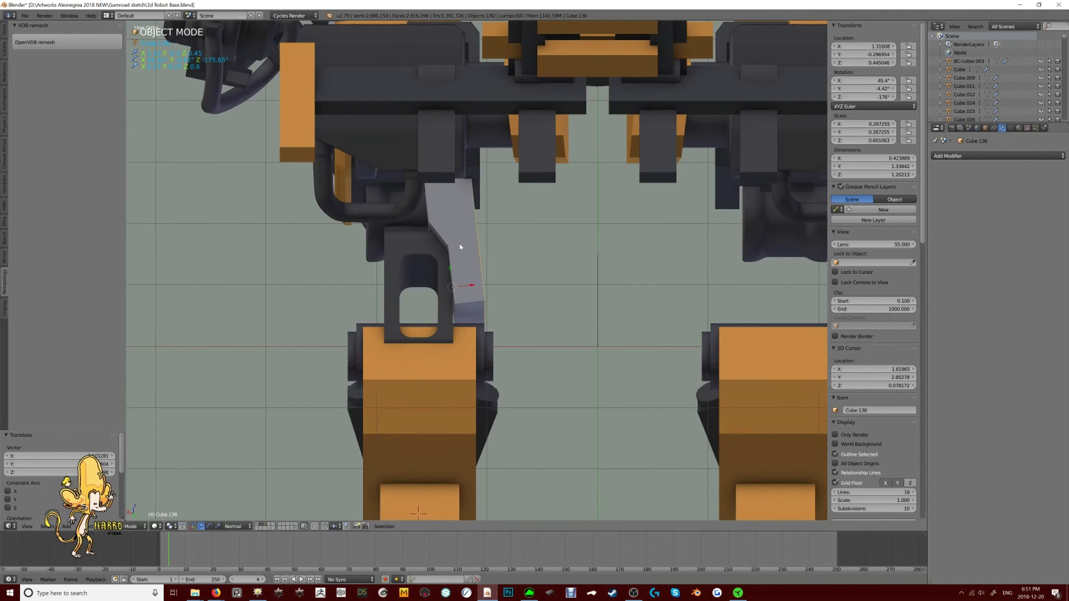
middle_click_drag(459, 244, 437, 246)
left_click(578, 314)
mouse_move(578, 314)
middle_mouse_down()
mouse_move(511, 303)
mouse_move(549, 367)
mouse_move(515, 398)
mouse_move(418, 279)
mouse_move(549, 286)
mouse_move(578, 330)
mouse_move(511, 316)
mouse_move(443, 323)
mouse_move(482, 294)
mouse_move(408, 272)
mouse_move(558, 310)
middle_mouse_up()
key("g")
key("z")
left_click(537, 312)
key("e")
left_click(511, 303)
Cut the angled shape out of the slotted leg block with a Boolean difference
key("Tab")
right_click(413, 268)
right_click(606, 304)
key("Tab")
key("ctrl+Tab")
key("ctrl+z")
key("KP_3")
Place the 3D cursor on the side of the leg block, add a small cube there and insert an edge loop
left_click(425, 264)
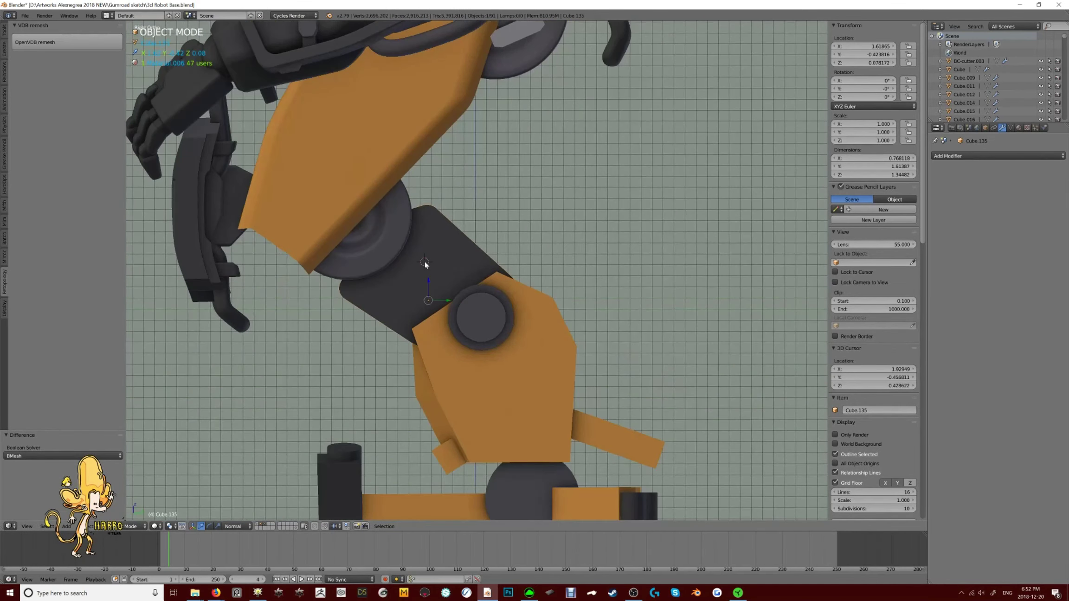
key("shift+a")
left_click(534, 278)
key("s")
left_click(528, 252)
key("Tab")
middle_click_drag(529, 252, 352, 266)
key("ctrl+r")
left_click(351, 266)
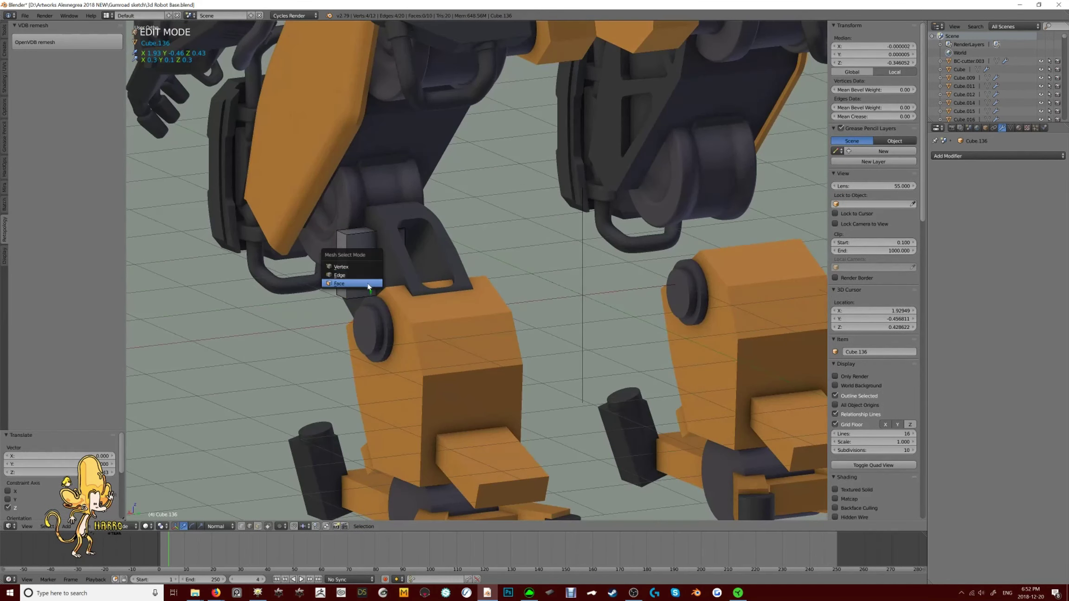
Rotate the small clip around X and position it on the leg block beside the upper drum's rim
key("Tab")
key("KP_3")
key("r")
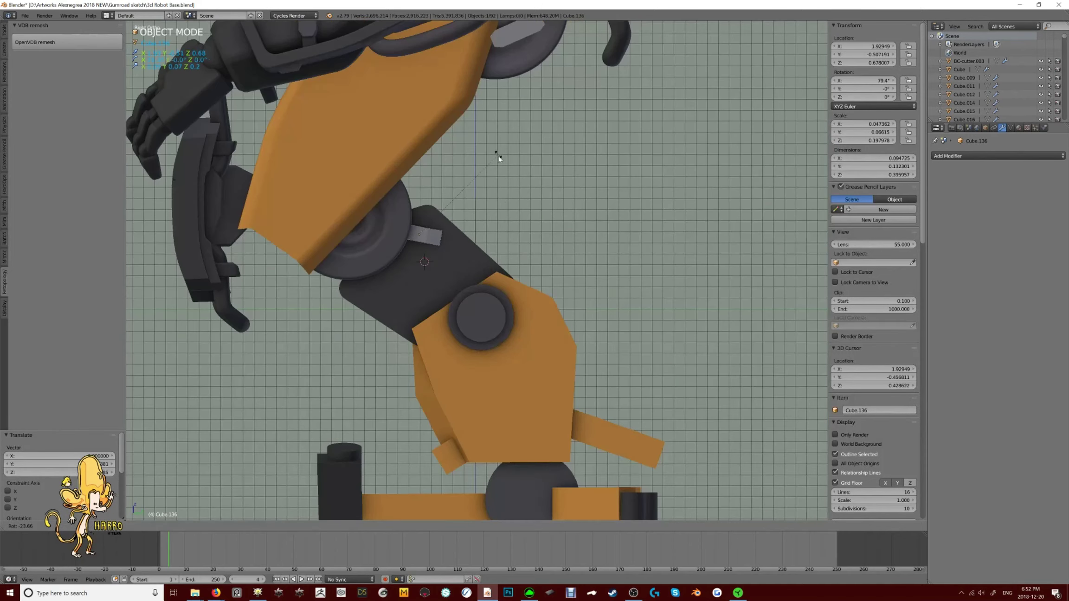
middle_click_drag(477, 320, 567, 242)
Duplicate the small clips and place a mirrored copy on the opposite side of the leg block at X about 1.38
key("shift+d")
left_click(470, 210)
left_click(557, 222)
scroll(574, 235, "down", 3)
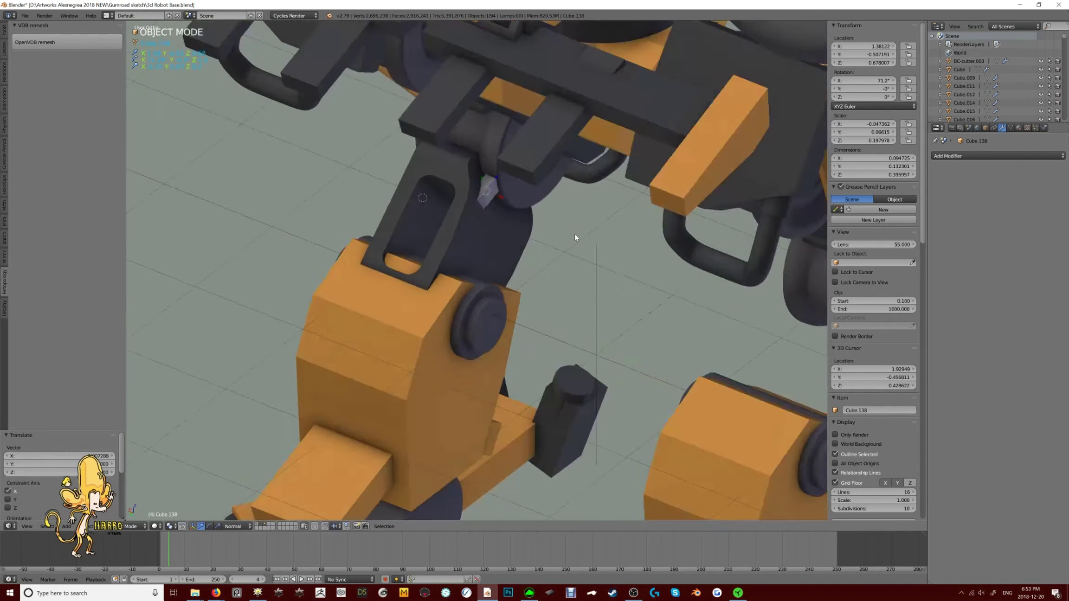
Duplicate the inner clip lower along the upper drum's rim and rotate the clips to follow its curve
key("KP_1")
key("KP_3")
scroll(562, 214, "up", 5)
key("shift+d")
left_click(642, 320)
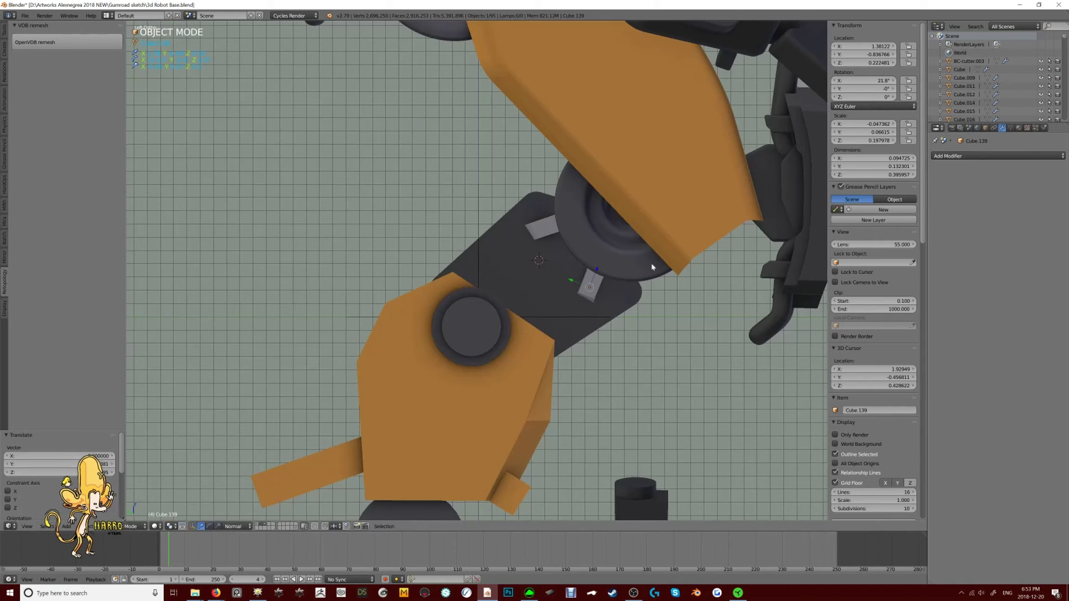
key("r")
left_click(610, 234)
middle_click_drag(610, 234, 350, 226)
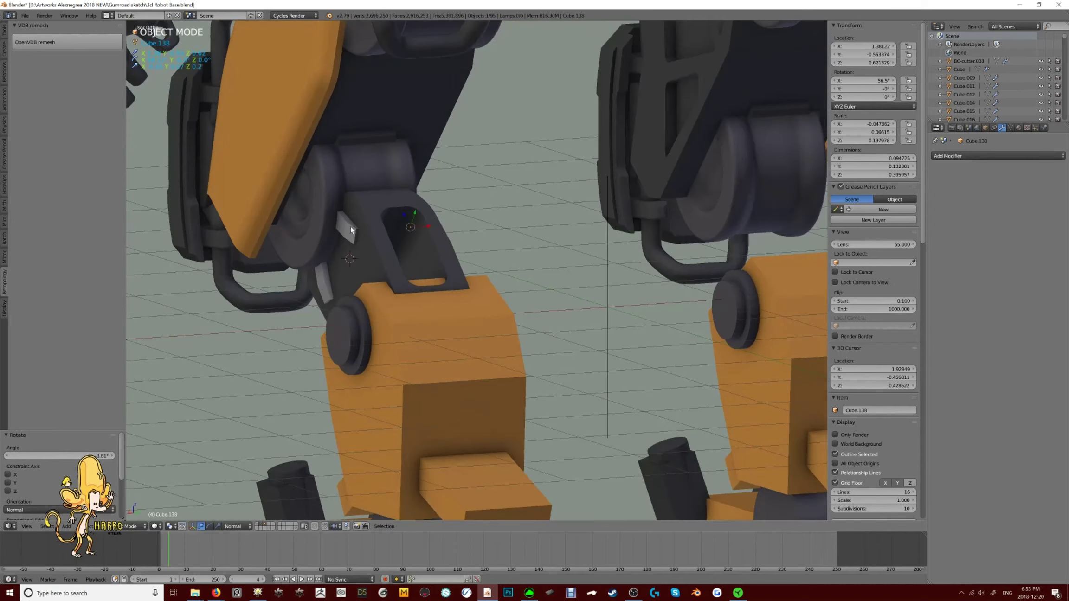
Join the small clips beside the upper drum's rim into one object
left_click(459, 254)
scroll(458, 254, "down", 3)
mouse_move(386, 246)
middle_mouse_down()
mouse_move(544, 257)
mouse_move(365, 247)
middle_mouse_up()
scroll(403, 244, "up", 4)
right_click(544, 257)
right_click(543, 256, "shift")
scroll(402, 279, "down", 3)
middle_click_drag(401, 280, 513, 201)
scroll(513, 201, "down", 4)
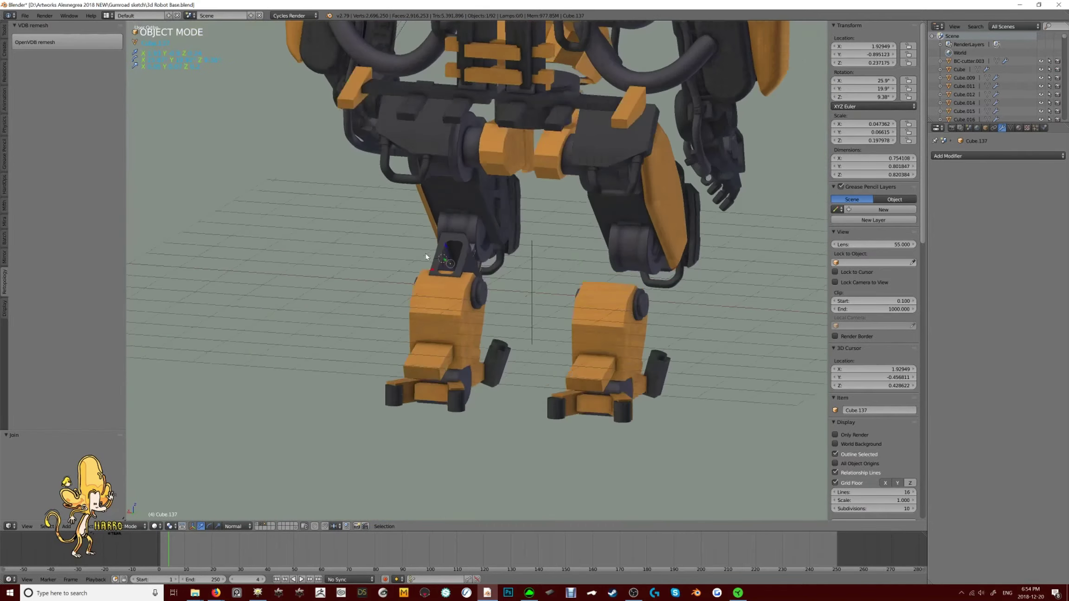
Merge the joined clips into the dark leg block with a Bool Tool union and clear the selection
middle_click_drag(425, 253, 403, 313)
scroll(402, 313, "up", 4)
left_click(457, 336)
middle_click_drag(457, 336, 424, 323)
scroll(377, 321, "up", 3)
scroll(389, 396, "down", 3)
scroll(423, 323, "up", 4)
key("Tab")
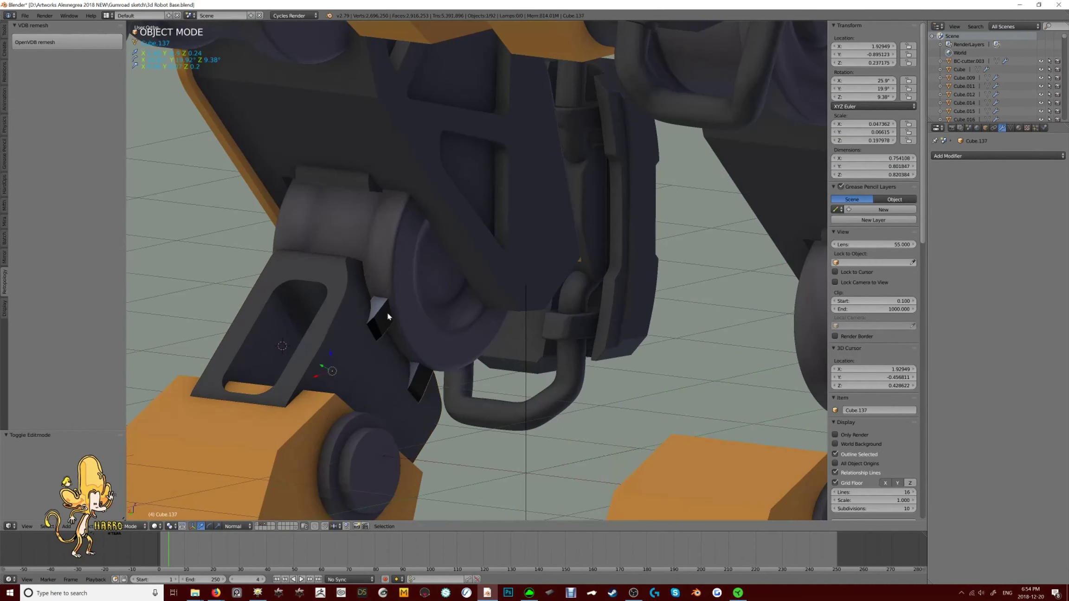
key("ctrl+KP_Add")
key("Tab")
scroll(412, 375, "down", 3)
middle_click_drag(412, 375, 559, 295)
key("shift+ctrl+b")
left_click(406, 303)
key("a")
Add a cube scaled to about 0.15 at the 3D cursor on the leg block's lower rear corner, rotated about 34° around X
scroll(406, 302, "down", 3)
key("KP_3")
scroll(413, 314, "up", 3)
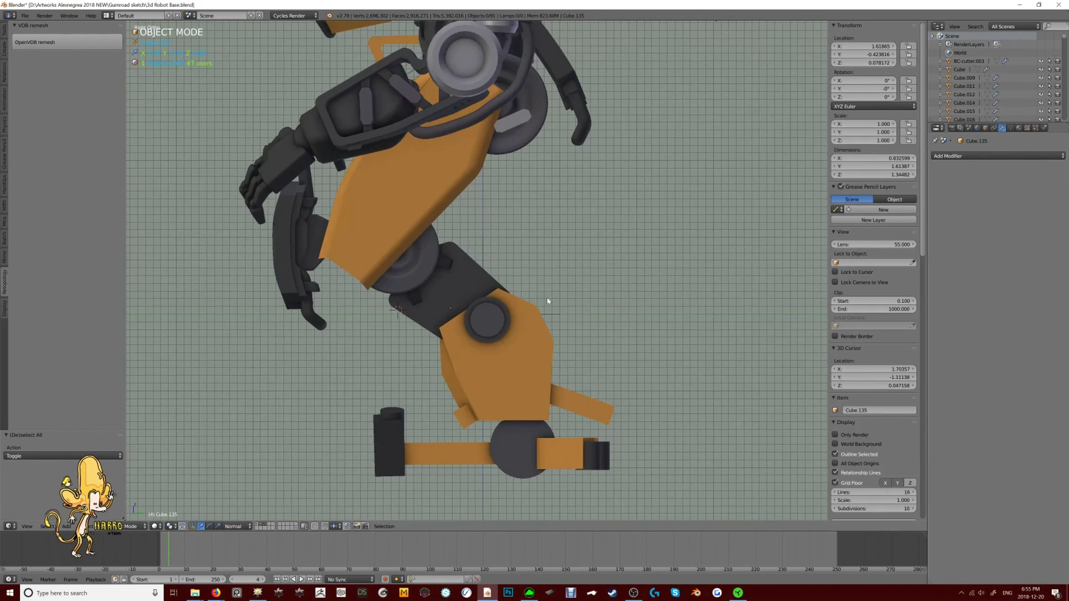
left_click(559, 296)
key("r")
key("KP_3")
scroll(423, 276, "up", 3)
middle_click_drag(424, 273, 358, 238)
key("KP_3")
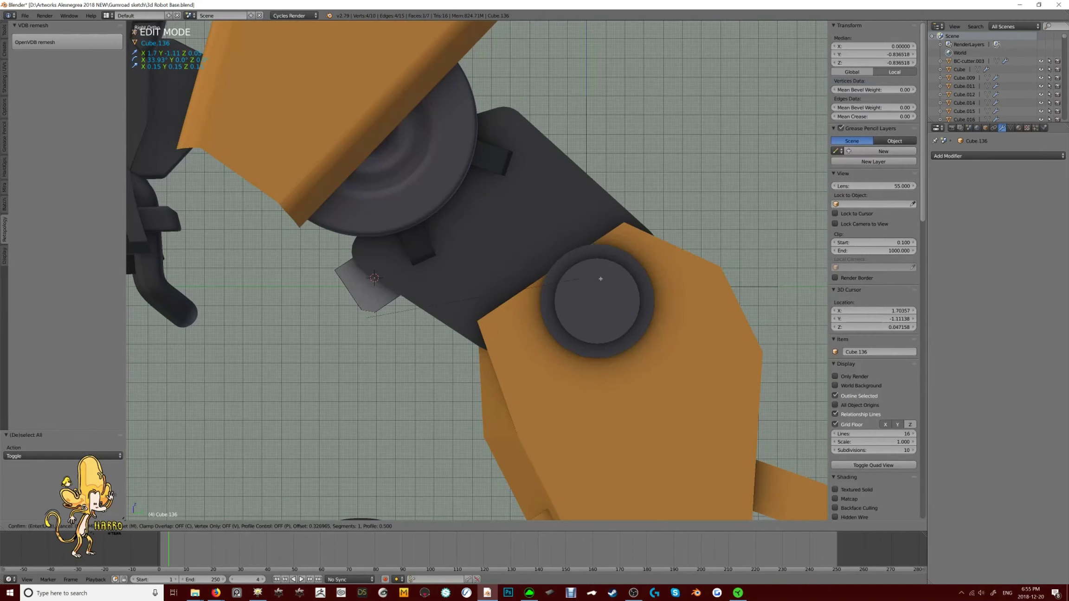
Bevel the small cube's edges and extend its outer end into a wedge-shaped tab under the drum
key("g")
left_click(477, 274)
middle_click_drag(477, 275, 391, 265)
key("Tab")
key("KP_3")
key("ctrl+b")
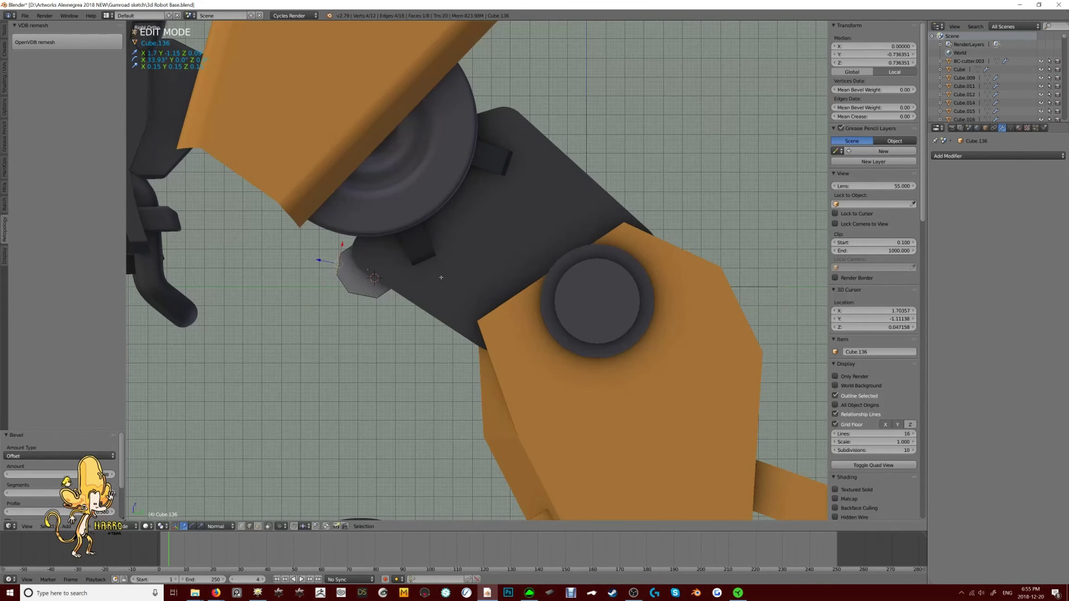
middle_click_drag(466, 276, 457, 269)
key("KP_3")
key("ctrl+r")
left_click(449, 266)
right_click(448, 267)
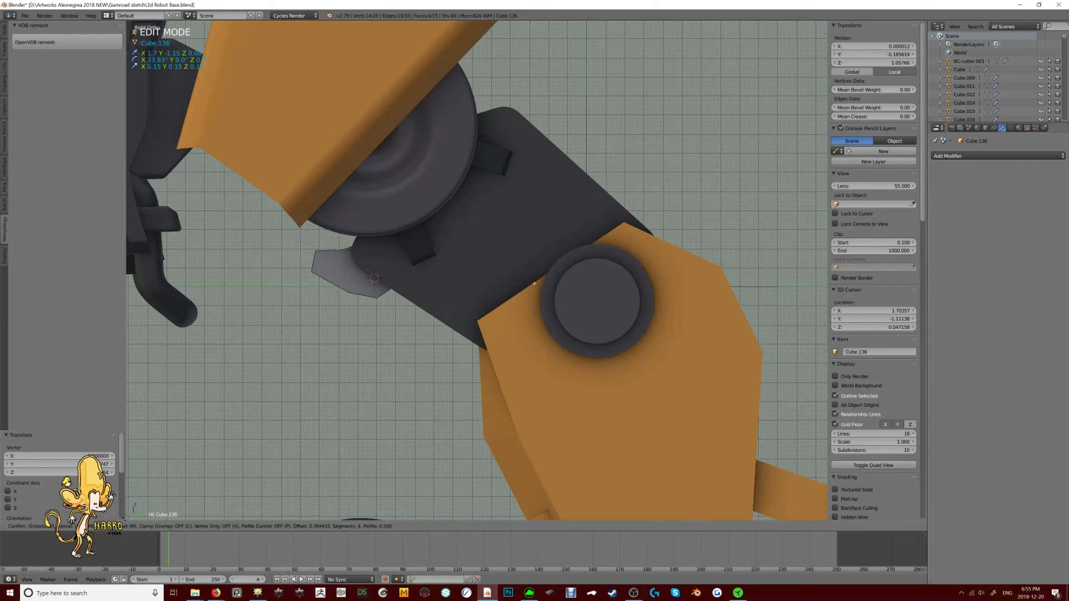
Narrow the tab to an X scale of about 0.094 and rotate and reshape it to follow the drum's rim
key("Tab")
key("s")
key("x")
left_click(534, 283)
middle_click_drag(535, 283, 572, 245)
key("KP_3")
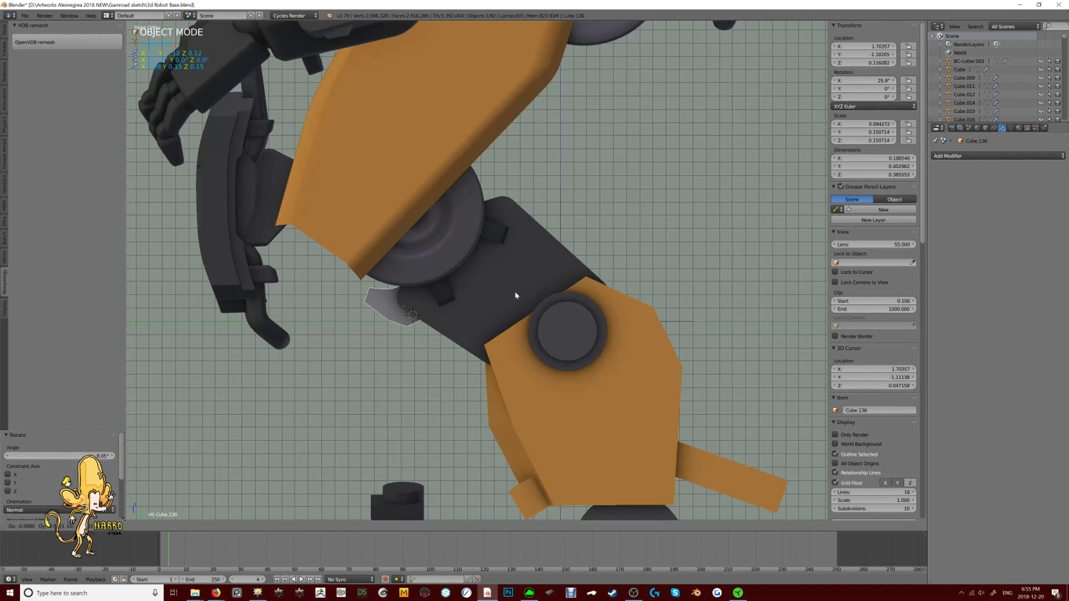
key("Tab")
scroll(524, 292, "up", 3)
key("s")
key("z")
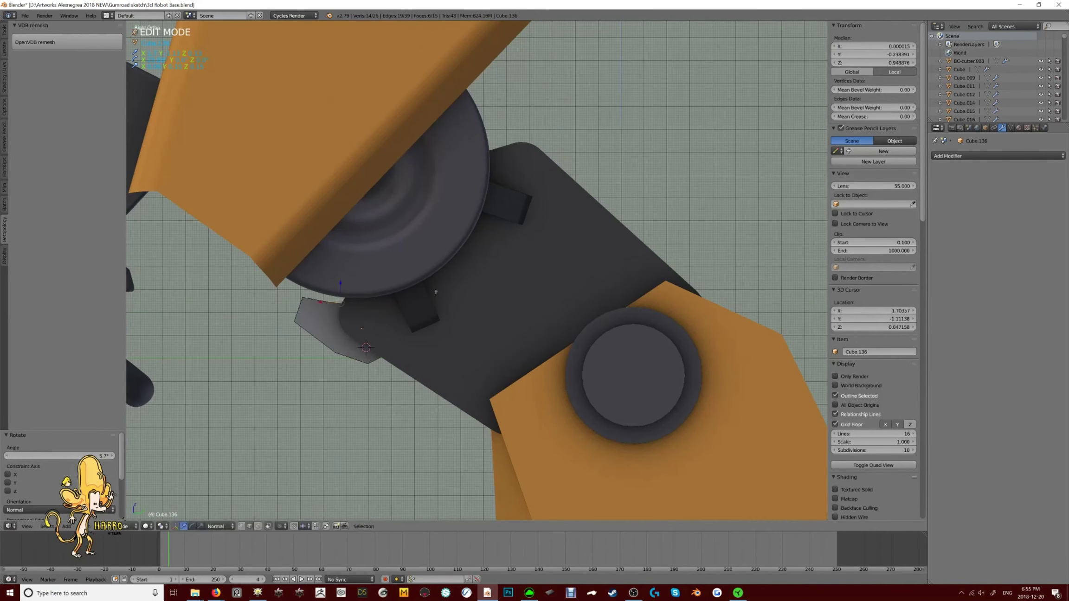
key("Tab")
Split the knee drum off from the combined hip and knee drum mesh as its own object
scroll(436, 292, "down", 3)
middle_click_drag(442, 279, 496, 251)
key("KP_3")
right_click(552, 331)
key("r")
left_click(552, 331)
key("Tab")
key("KP_3")
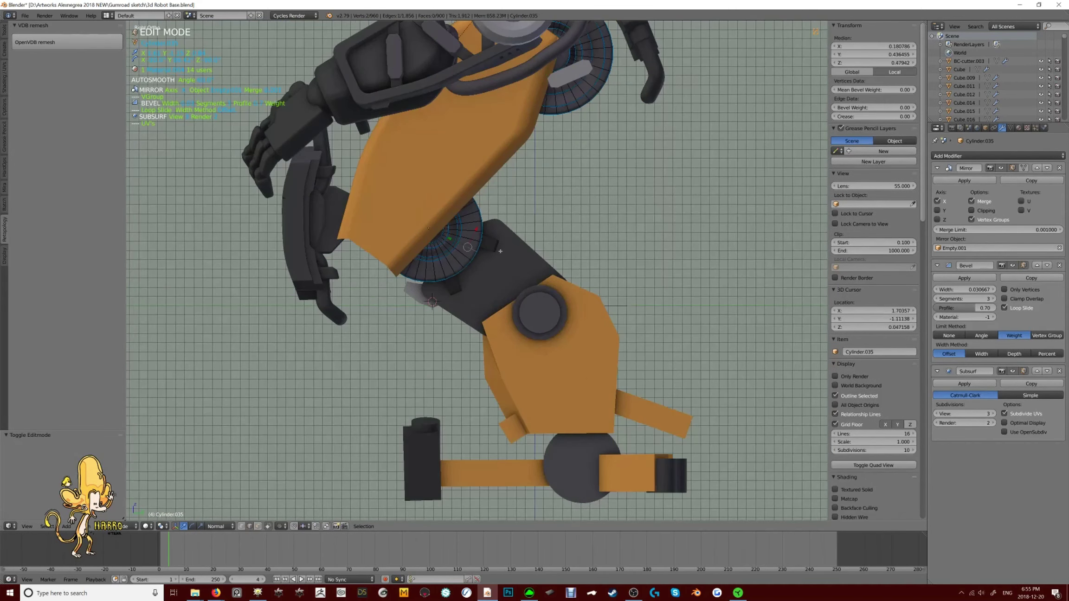
key("Tab")
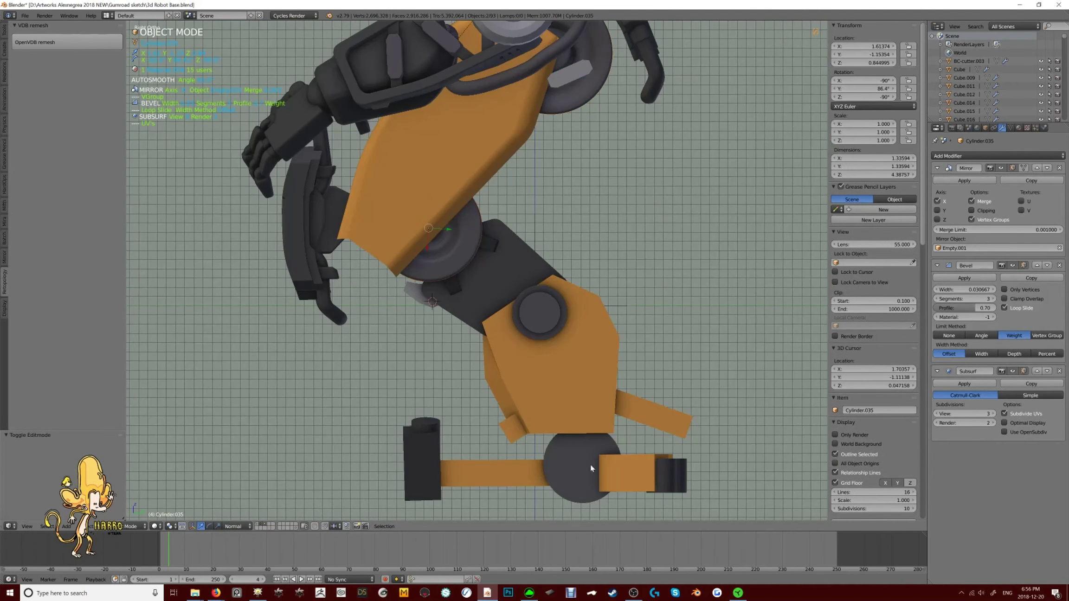
Test the knee drum's rotation and merge the small tab into the leg block
right_click(552, 320)
key("r")
middle_click_drag(498, 264, 533, 279)
right_click(519, 269)
key("a")
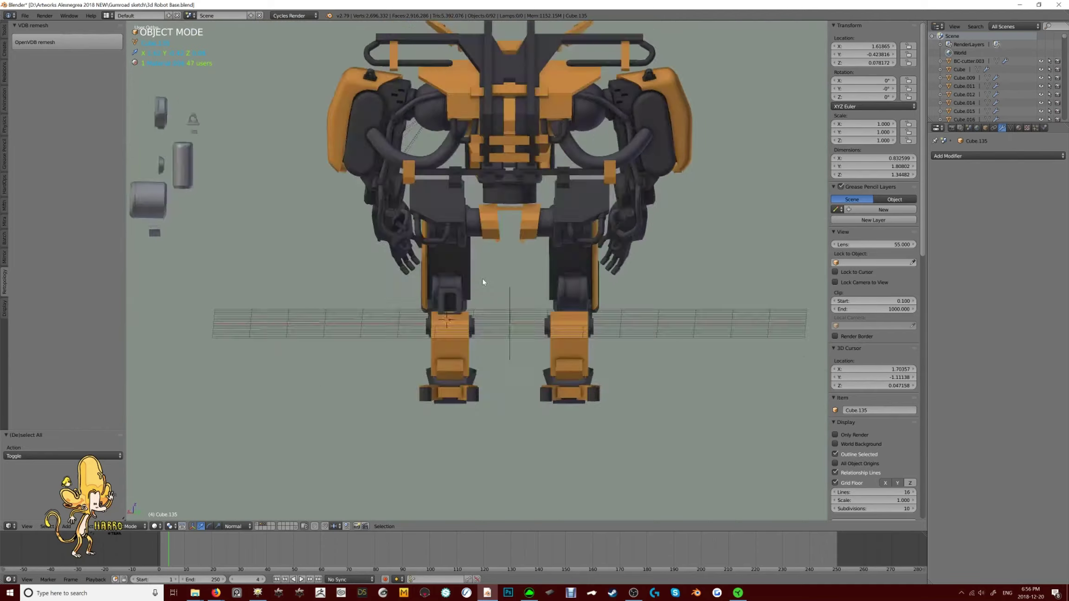
Add a Mirror modifier on X to the leg block with Empty.001 as the mirror object
scroll(510, 279, "up", 5)
right_click(459, 320)
left_click(997, 156)
left_click(905, 251)
left_click(994, 248)
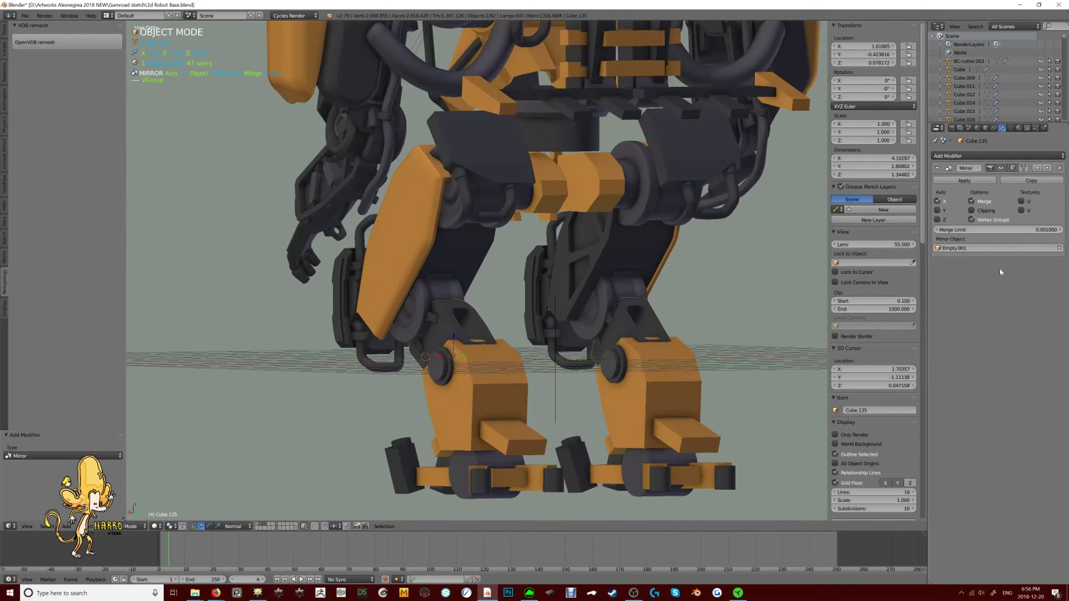
key("a")
Swing the leg block about 50° upward around the knee drum to show the clearance needed in the thigh
scroll(549, 339, "down", 3)
middle_click_drag(549, 339, 598, 306)
key("KP_3")
scroll(523, 366, "up", 5)
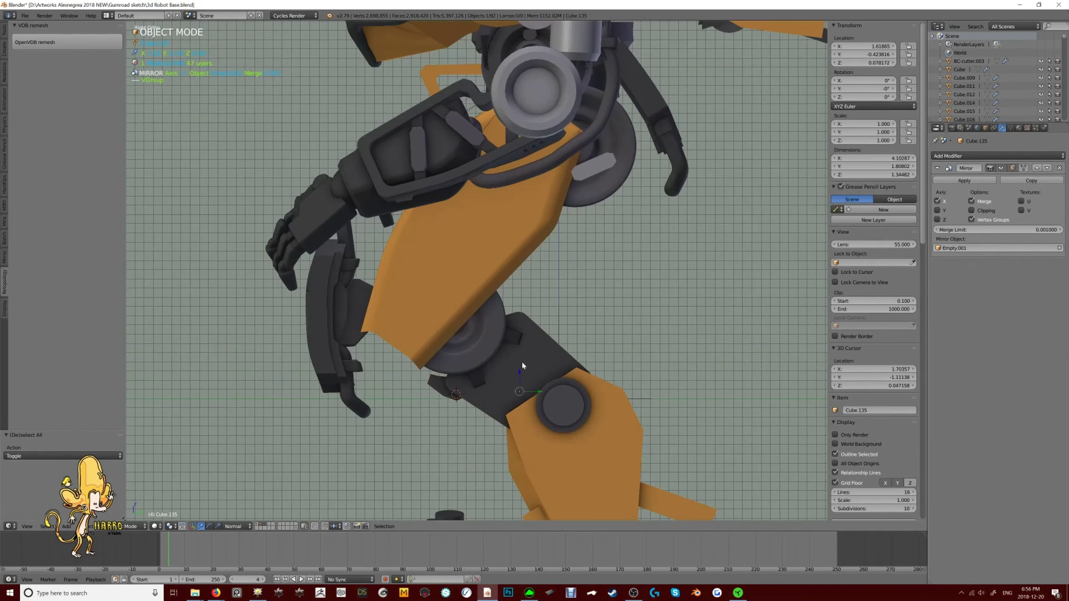
right_click(491, 344)
left_click(596, 181)
middle_click_drag(596, 181, 624, 294)
key("KP_3")
scroll(625, 294, "up", 2)
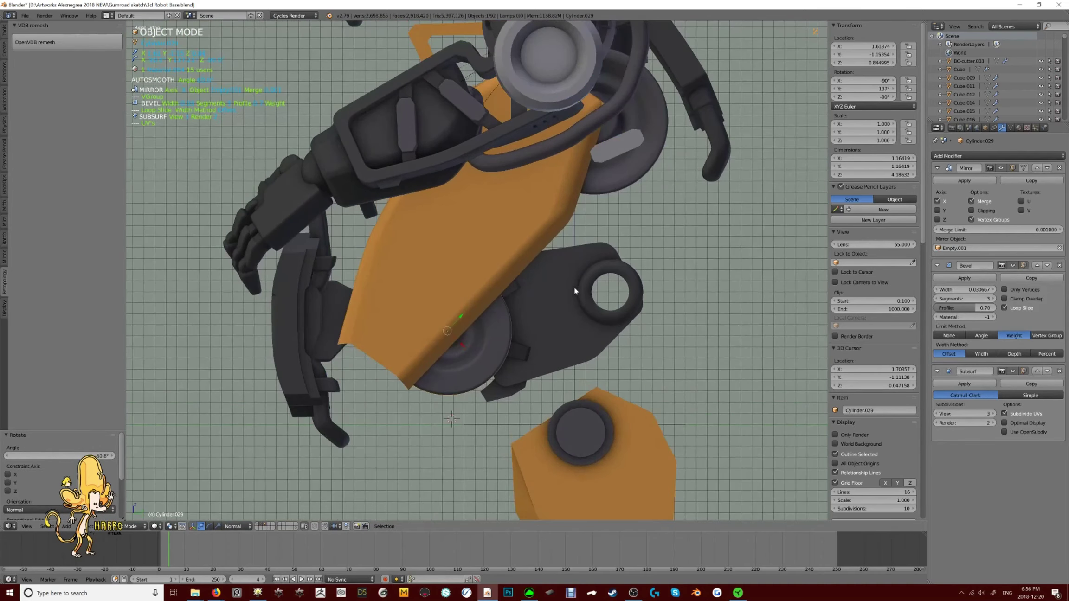
Draw a polygonal BoxCutter shape around the swung leg block and restore the leg's original rotation
key("z")
key("a")
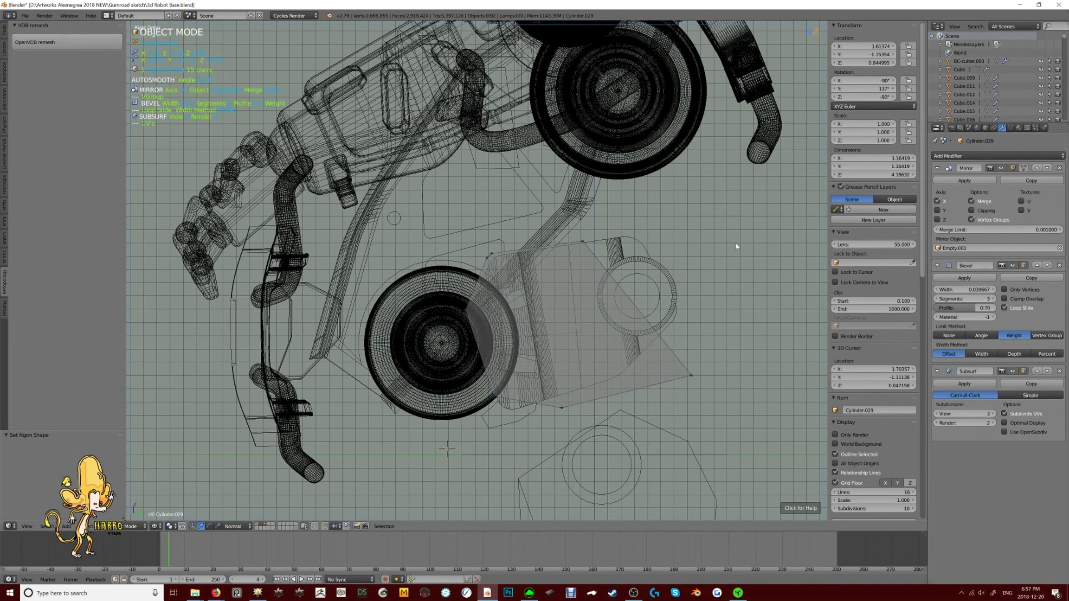
key("space")
left_click(645, 313)
key("ctrl+KP_1")
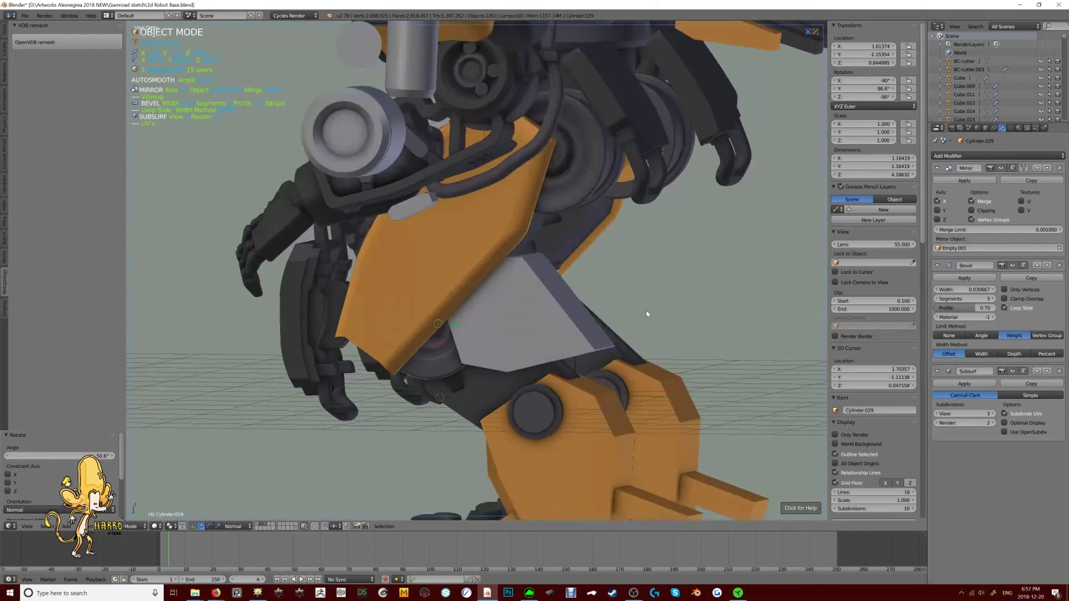
Resize the cutter along X and centre it over the leg at X about 1.62
key("s")
key("x")
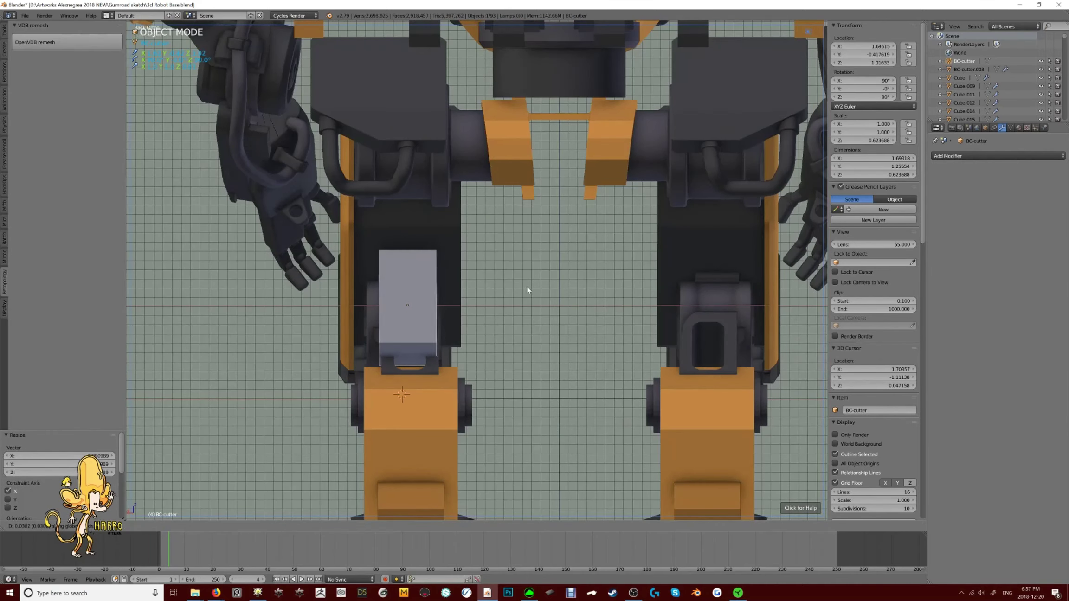
middle_click_drag(531, 298, 487, 266)
left_click(520, 288)
left_click(402, 234)
key("KP_1")
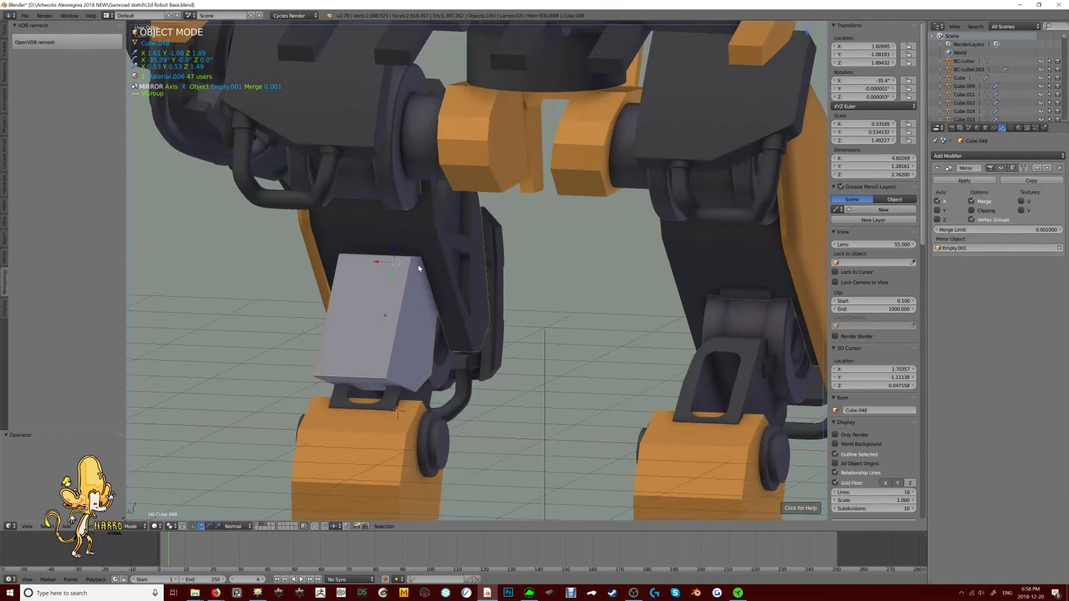
Bevel the cutter's side edges and clean up the bevel with the MACHIN3 tool at width 0.029 and tension 0.70
scroll(344, 279, "up", 5)
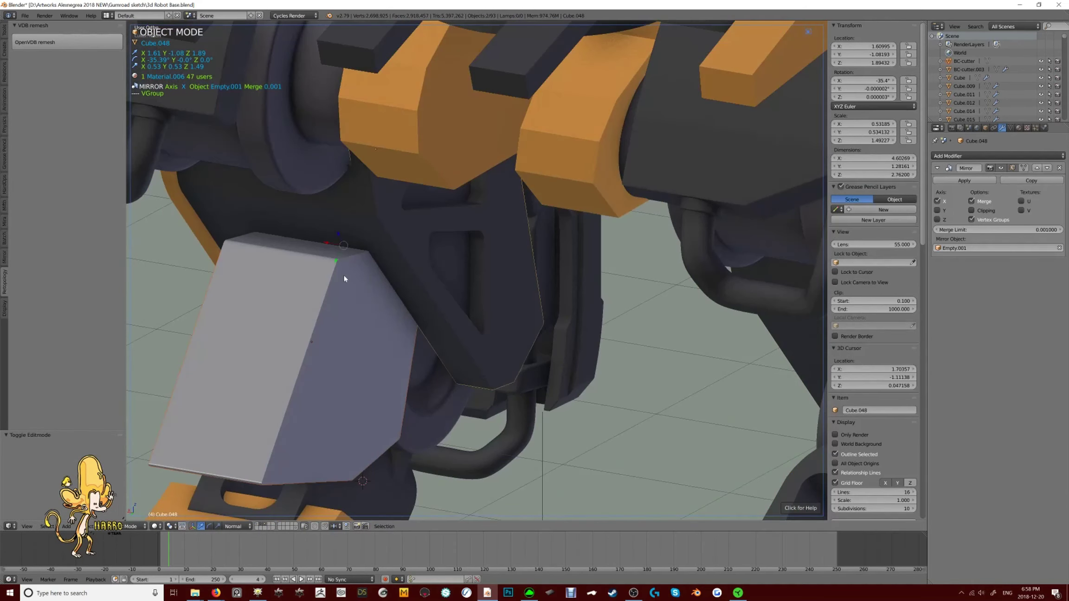
right_click(344, 278)
key("Tab")
key("ctrl+b")
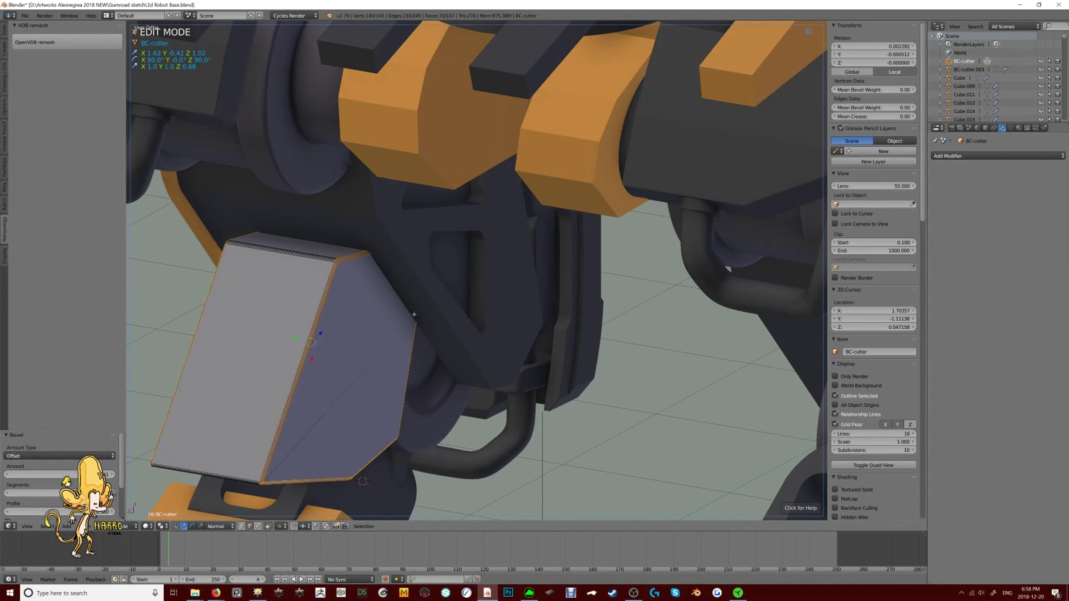
scroll(414, 314, "up", 4)
middle_click_drag(414, 314, 394, 195)
right_click(395, 186)
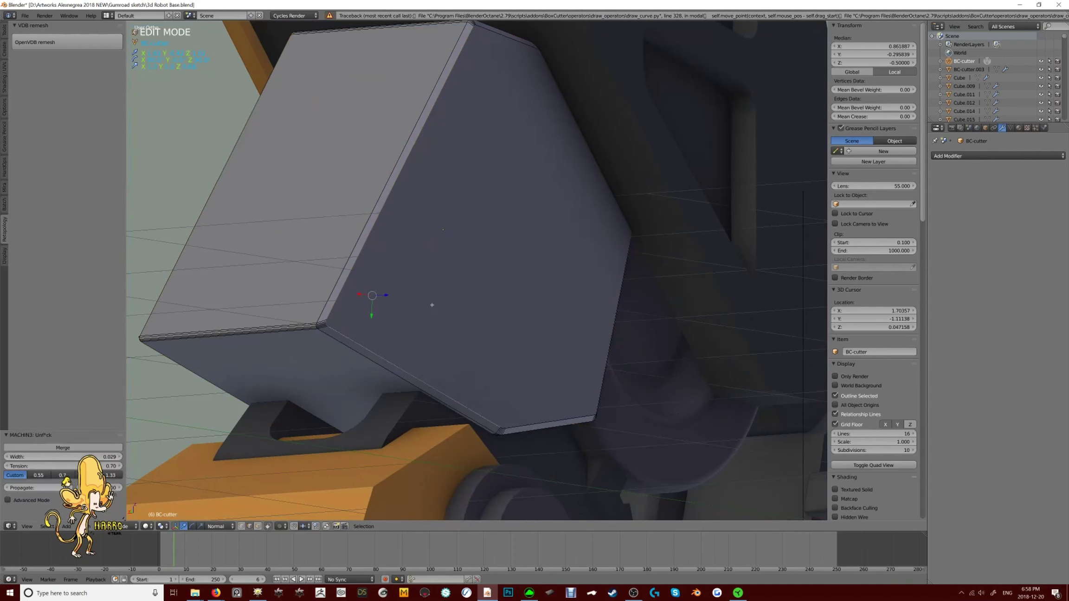
right_click(379, 229)
right_click(404, 158)
middle_click_drag(404, 157, 505, 419)
key("Tab")
Subtract the cutter from the dark thigh block with the Bool Tool Difference operation
scroll(605, 270, "down", 4)
middle_click_drag(604, 270, 557, 223)
scroll(540, 202, "up", 4)
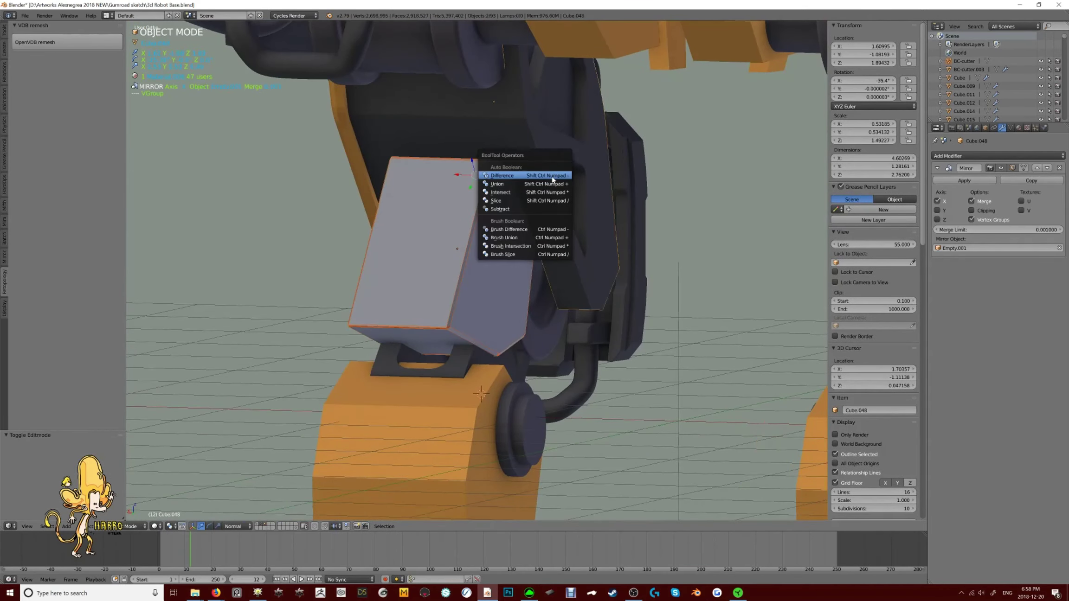
left_click(553, 176)
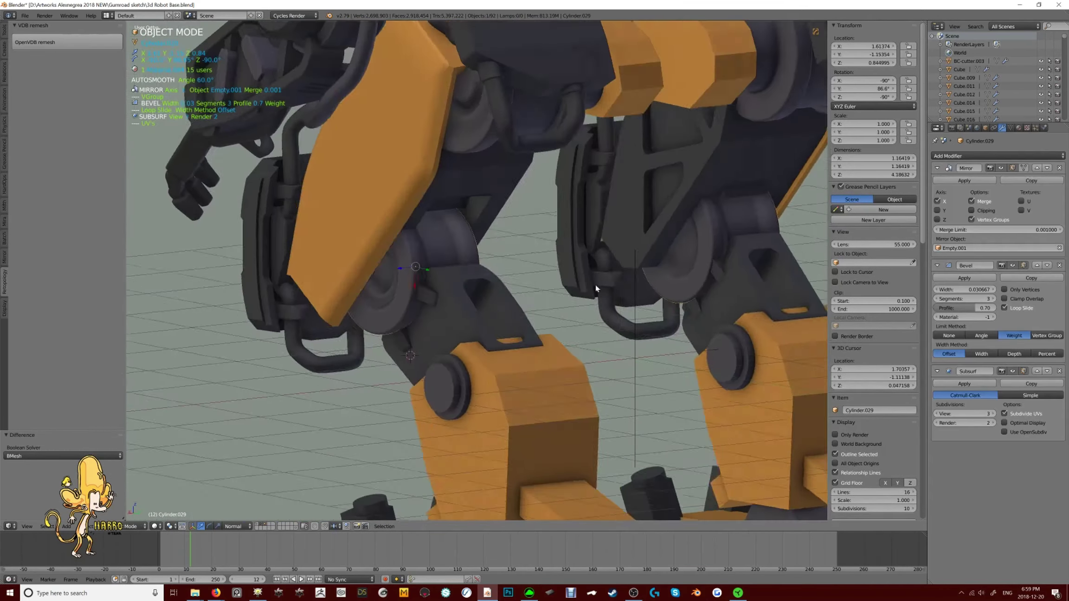
Place a copy of the eyelet lug on the leg block's side at X about 1.93, rotated to 90°, 40.2°, 90°
scroll(595, 285, "down", 2)
middle_click_drag(556, 214, 546, 274)
scroll(518, 285, "down", 3)
key("shift+ctrl+Tab")
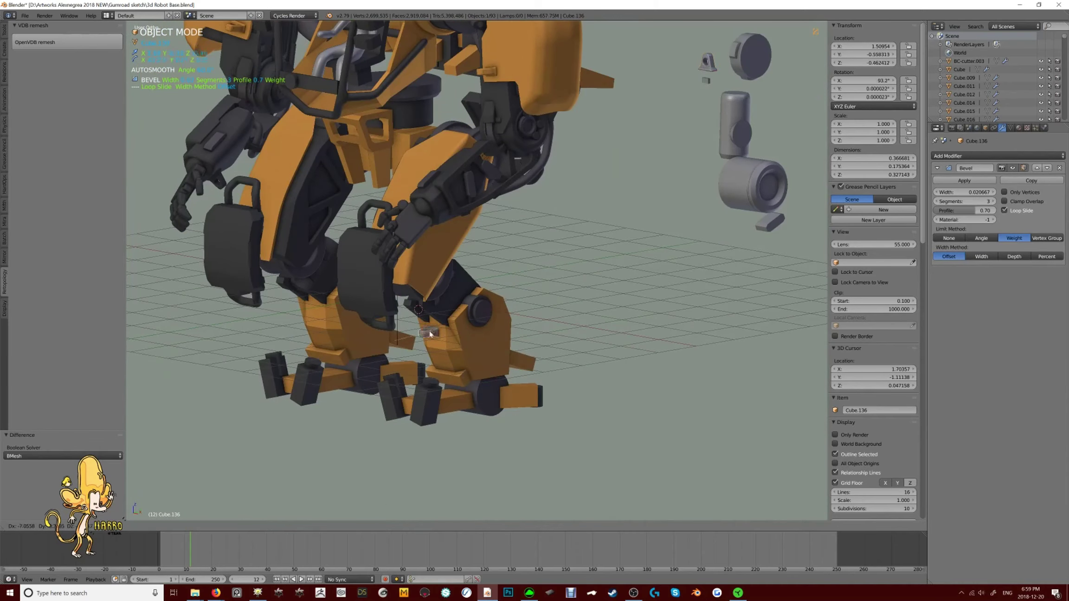
left_click(430, 334)
key("KP_3")
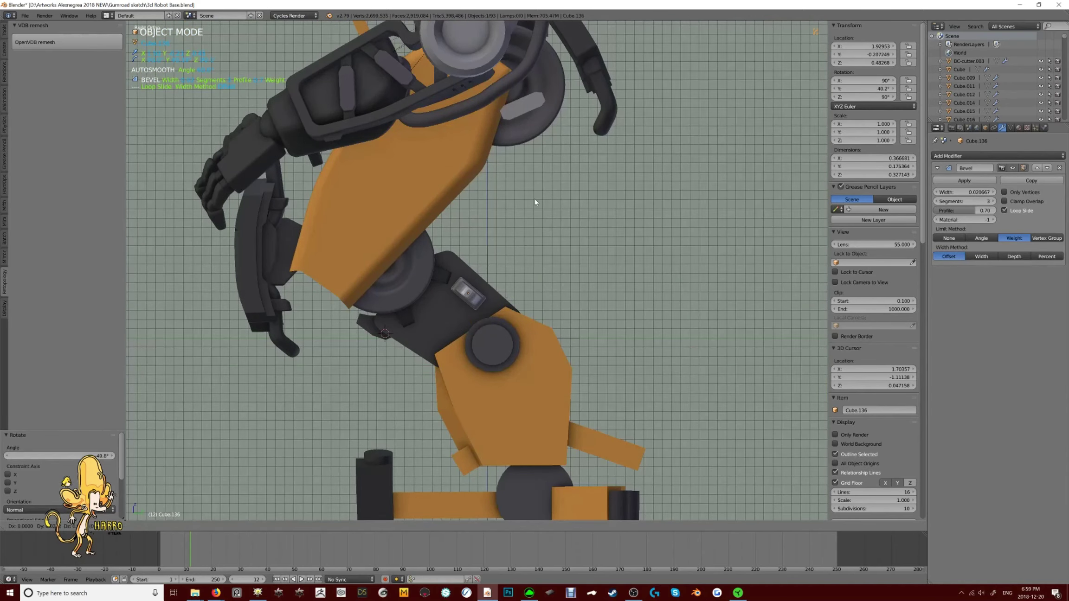
Duplicate the eyelet lug to the opposite side of the leg block at X about 1.31 and align its rotation
key("KP_1")
key("shift+d")
key("Escape")
key("z")
key("ctrl+KP_3")
key("r")
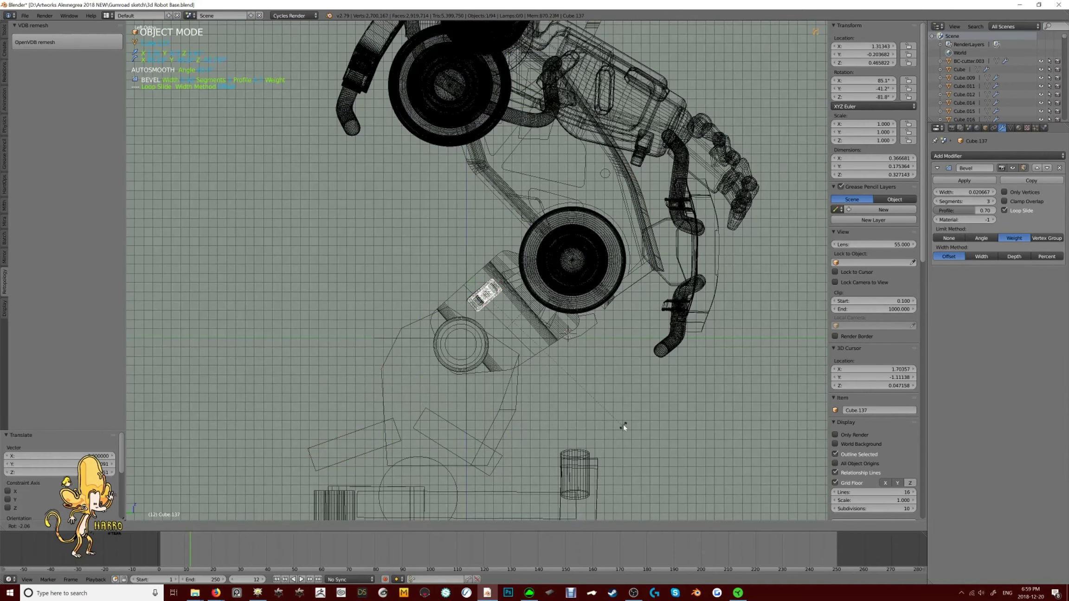
left_click(620, 432)
Convert both eyelet lugs to mesh and merge them into the leg block
key("z")
middle_click_drag(620, 432, 599, 241)
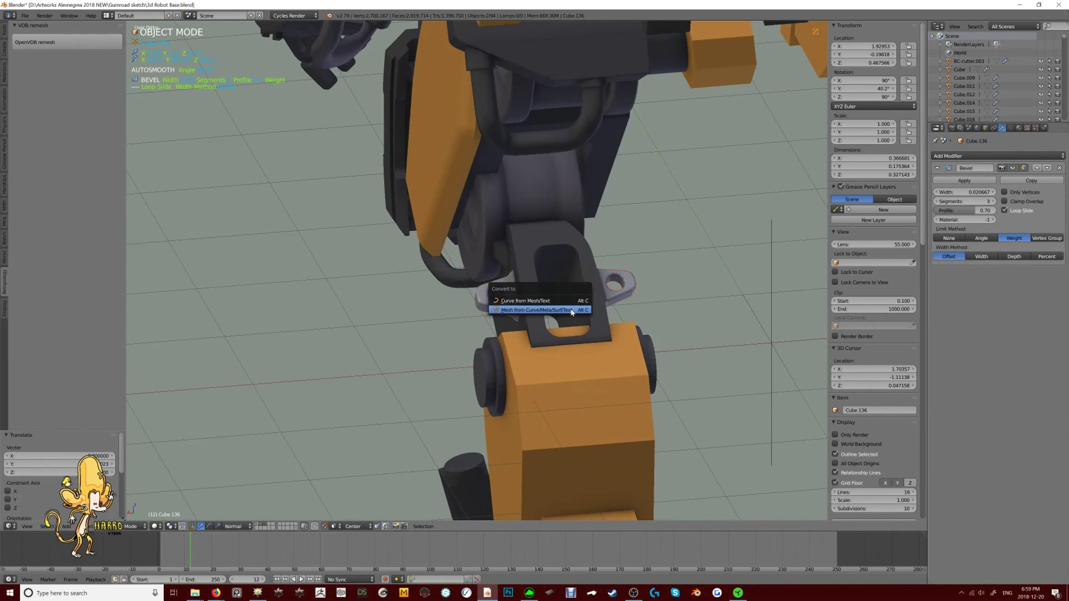
key("a")
Swing the leg block around the knee drum to check its clearance and restore the original rotation
scroll(655, 304, "down", 4)
middle_click_drag(655, 303, 558, 306)
scroll(558, 306, "up", 2)
key("KP_1")
key("KP_3")
scroll(436, 285, "up", 3)
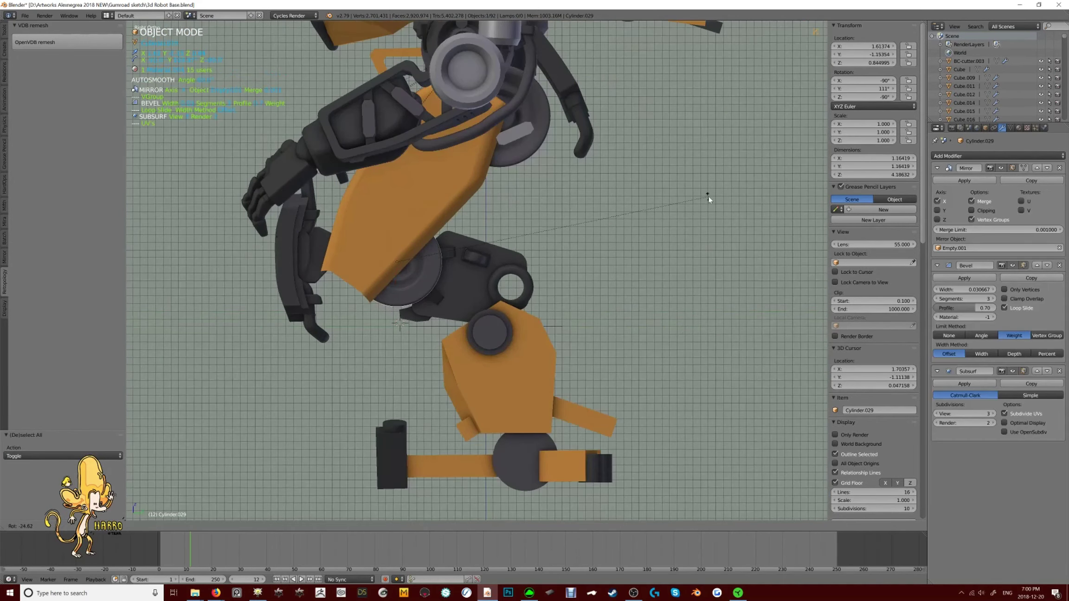
left_click(640, 297)
middle_click_drag(640, 297, 603, 310)
scroll(603, 309, "down", 5)
middle_click_drag(642, 256, 446, 306)
scroll(447, 306, "up", 5)
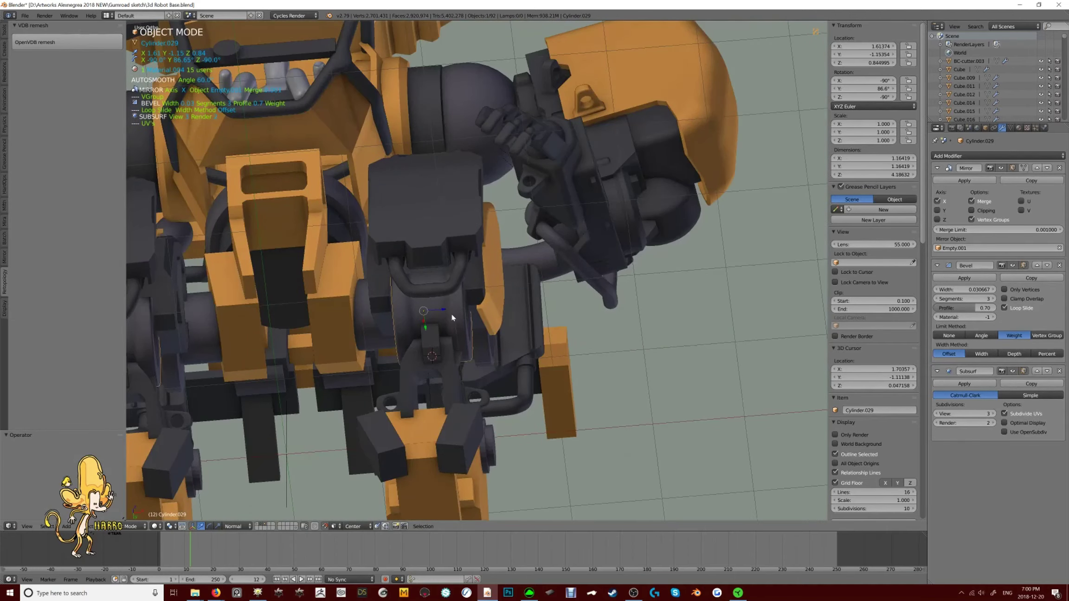
Select the edge loops around the knee drum's middle grooves and set their crease and bevel weight to 1
right_click(448, 327)
key("Tab")
key("Tab")
right_click(436, 318)
scroll(436, 318, "up", 3)
key("Tab")
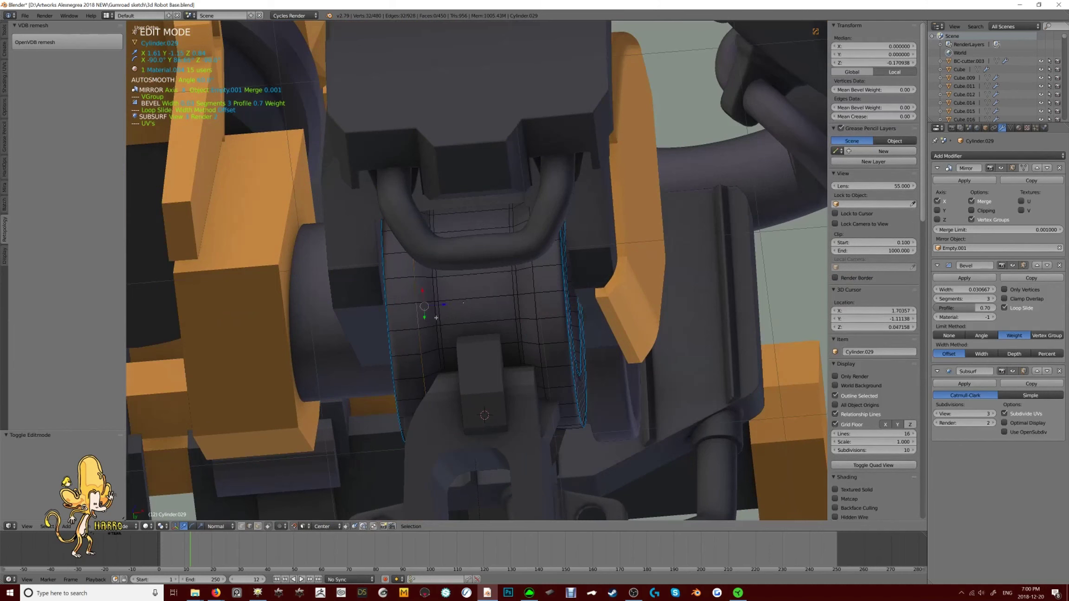
left_click(575, 316)
scroll(544, 354, "down", 3)
middle_click_drag(544, 353, 600, 324)
scroll(599, 324, "up", 4)
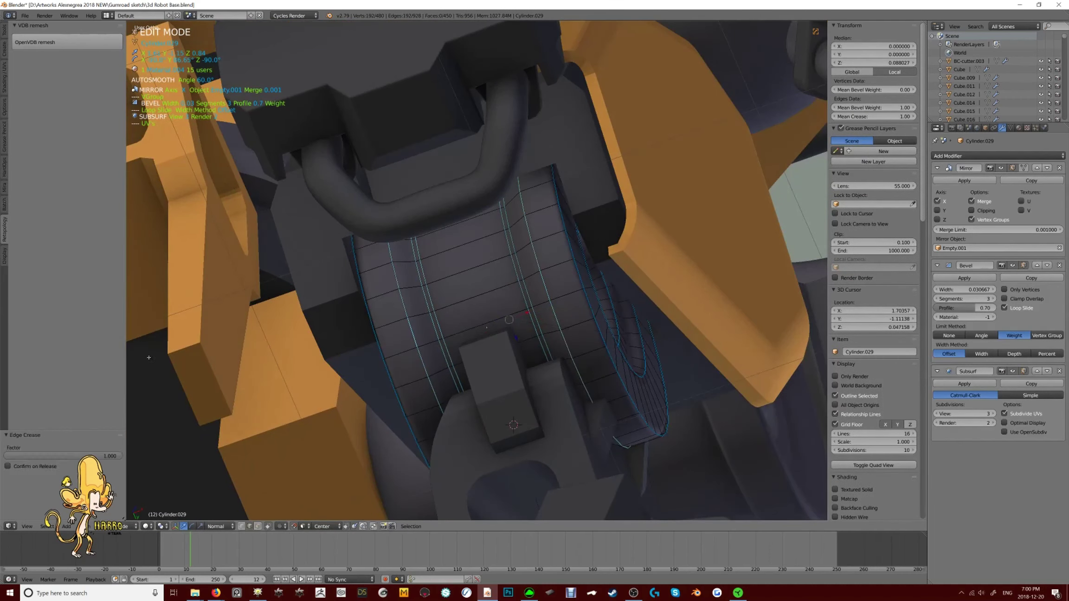
Finish editing the knee drum and examine the surrounding leg parts from several angles
key("Tab")
key("a")
scroll(306, 350, "down", 5)
middle_click_drag(306, 350, 562, 256)
scroll(532, 317, "up", 4)
scroll(532, 316, "down", 5)
scroll(495, 286, "up", 5)
scroll(565, 324, "up", 3)
Add a small cube about 0.23 wide beside the inner hip drum and shift it along X
left_click(608, 344)
key("g")
left_click(444, 289)
scroll(444, 289, "up", 4)
key("shift+ctrl+Tab")
left_click(412, 291)
key("s")
scroll(562, 255, "up", 4)
key("g")
key("x")
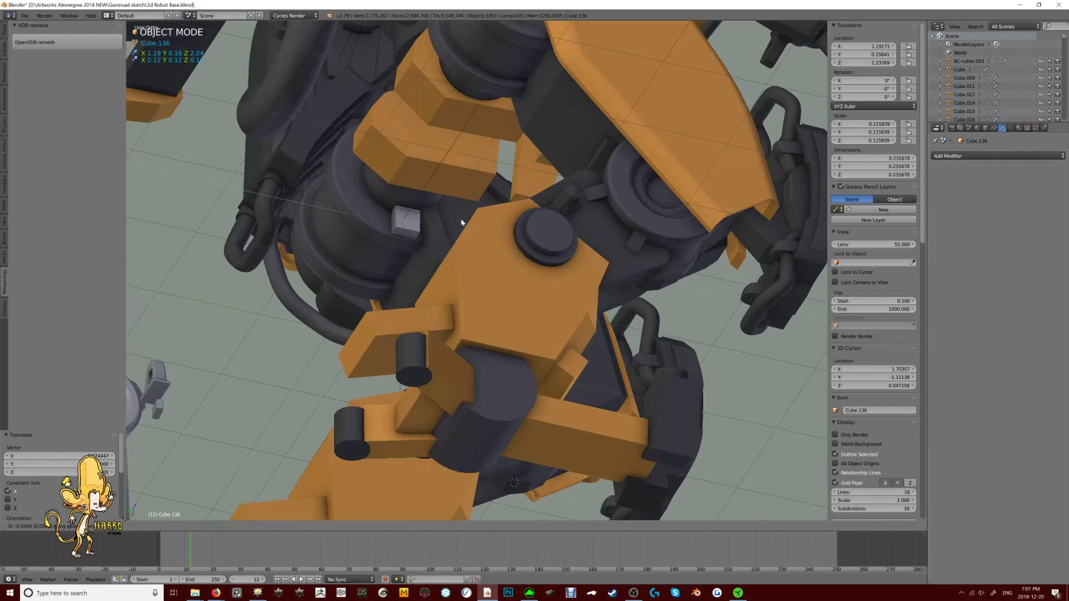
Reshape the cube into a flat block about 0.23 × 0.41 × 0.14 and move it to X about 1.24
middle_click_drag(462, 223, 413, 299)
key("Tab")
key("ctrl+Tab")
left_click(353, 232)
key("a")
scroll(434, 204, "up", 2)
key("Tab")
scroll(435, 203, "down", 5)
scroll(414, 299, "up", 5)
key("g")
key("x")
left_click(501, 294)
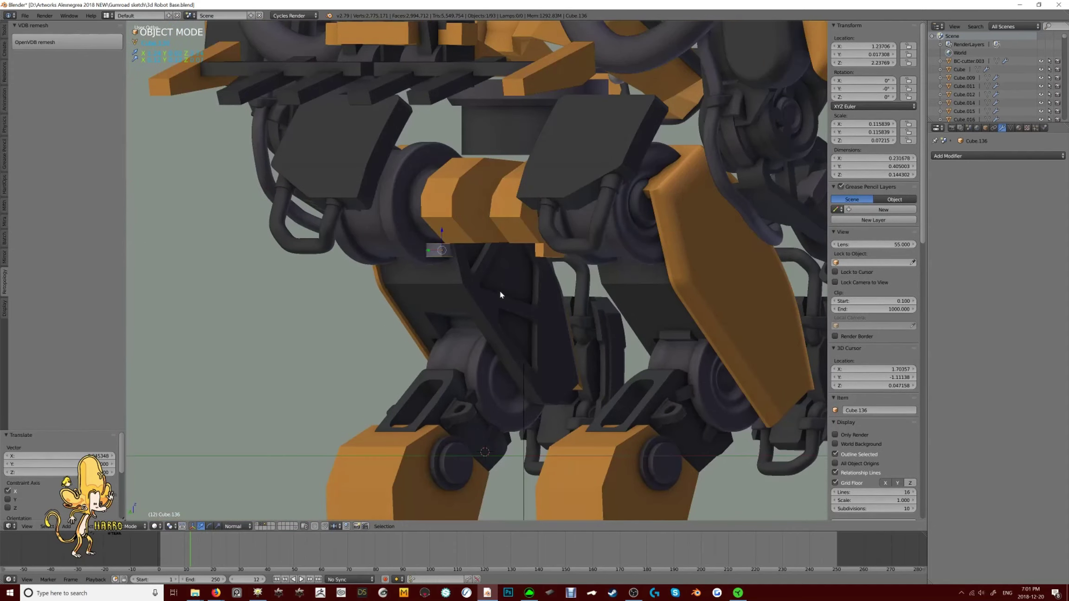
Duplicate the flat block upward along Z to about 3.09 and tilt it about 30.5° around X
key("shift+d")
key("z")
left_click(500, 295)
scroll(500, 294, "down", 4)
scroll(511, 249, "up", 3)
key("r")
key("x")
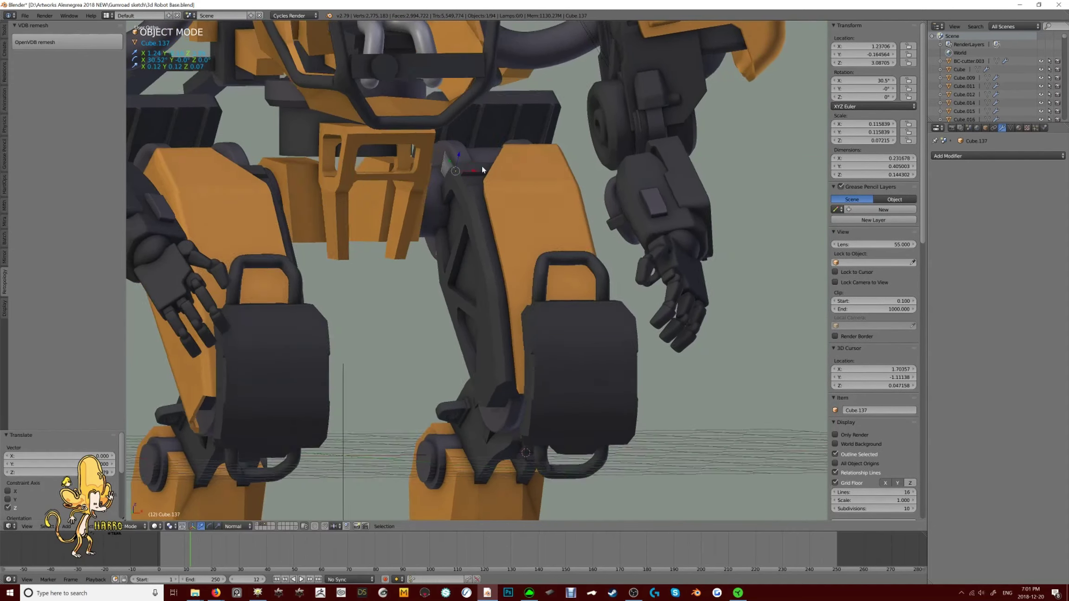
Isolate the leg parts and fit the upper block against the hip drum at Y about -0.23, Z about 3.03, tilted 44.3° around X
scroll(483, 170, "down", 4)
key("KP_Divide")
key("a")
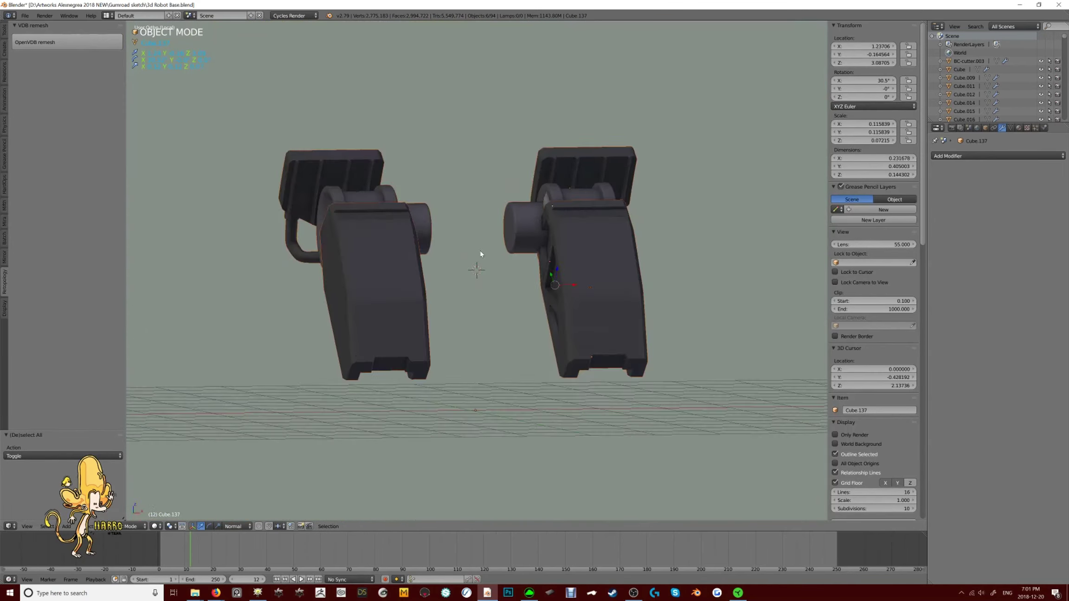
middle_click_drag(482, 257, 510, 223)
scroll(510, 223, "up", 4)
right_click(470, 156)
key("g")
key("y")
key("g")
key("z")
left_click(650, 150)
middle_click_drag(650, 151, 448, 166)
scroll(340, 279, "up", 5)
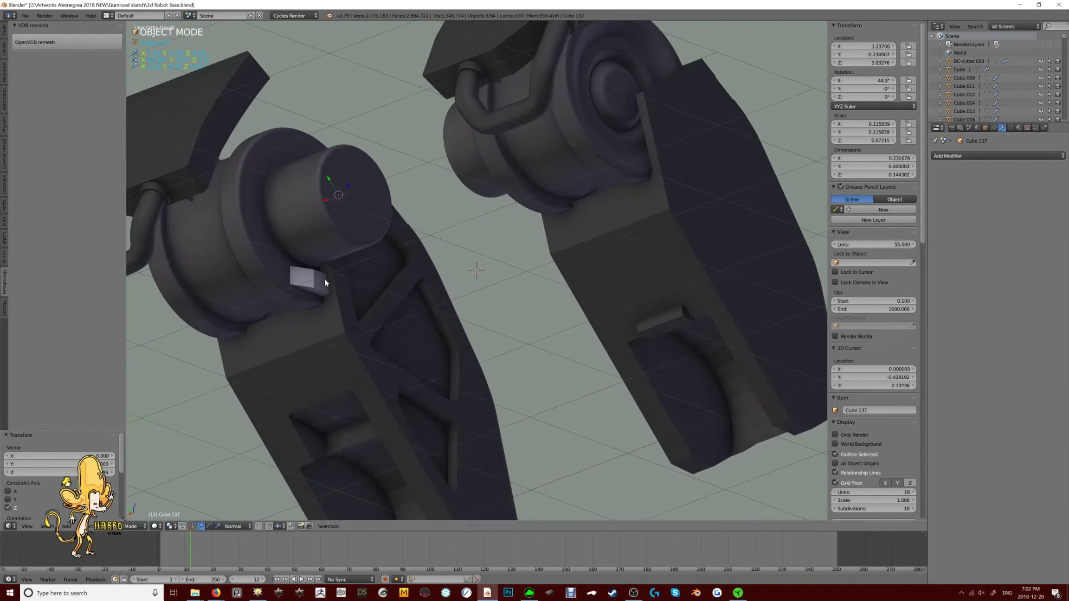
Merge the blocks into the dark thigh frame and delete the opposite leg's copy of the frame
scroll(438, 285, "down", 3)
middle_click_drag(437, 285, 552, 325)
left_click(445, 282)
key("Tab")
key("l")
key("x")
middle_click_drag(373, 305, 418, 278)
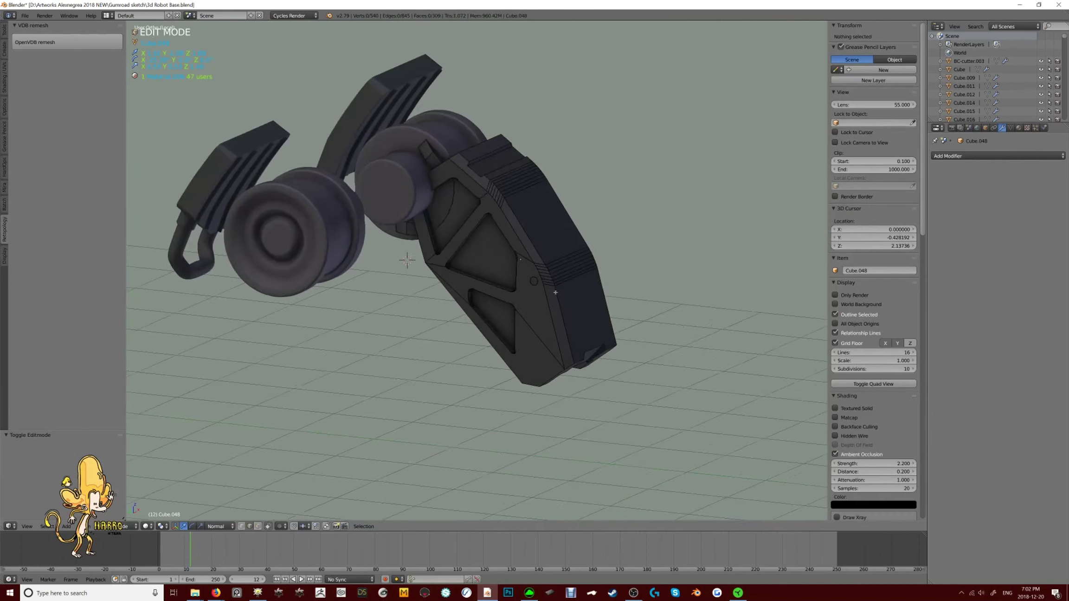
Add a Mirror modifier with a mirror object to the thigh frame and return to the full robot
key("Tab")
left_click(942, 156)
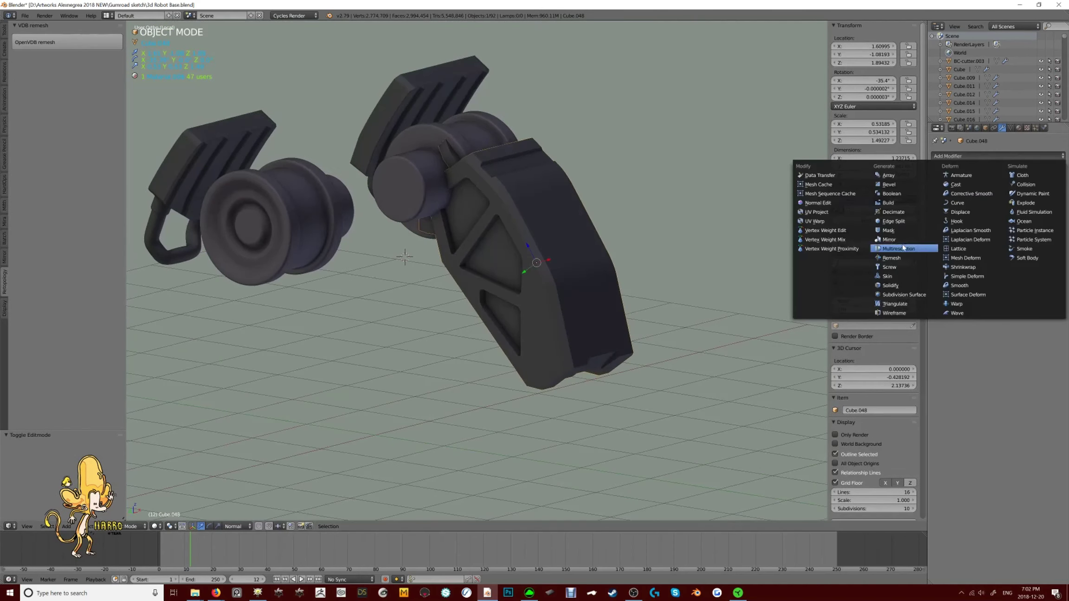
left_click(905, 249)
left_click(965, 248)
left_click(946, 268)
middle_click_drag(501, 260, 537, 251)
key("a")
key("KP_Divide")
Isolate the orange thigh plate, knife-cut its side flange and delete the lower part of the flange
middle_click_drag(441, 244, 508, 211)
scroll(372, 242, "up", 4)
right_click(383, 230)
key("KP_Divide")
key("Tab")
key("Escape")
key("KP_Divide")
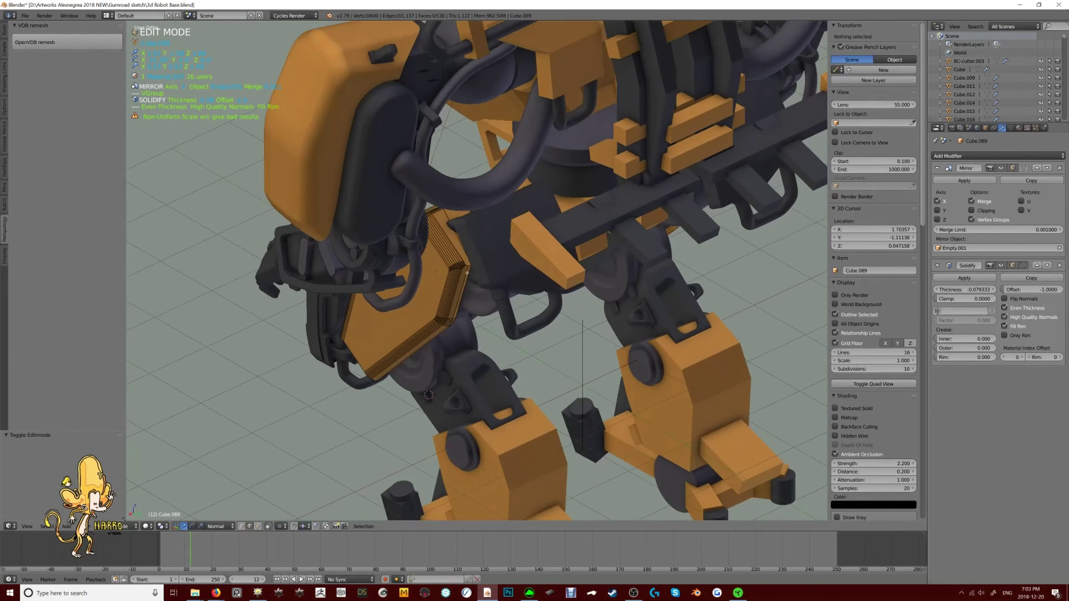
key("KP_Divide")
key("k")
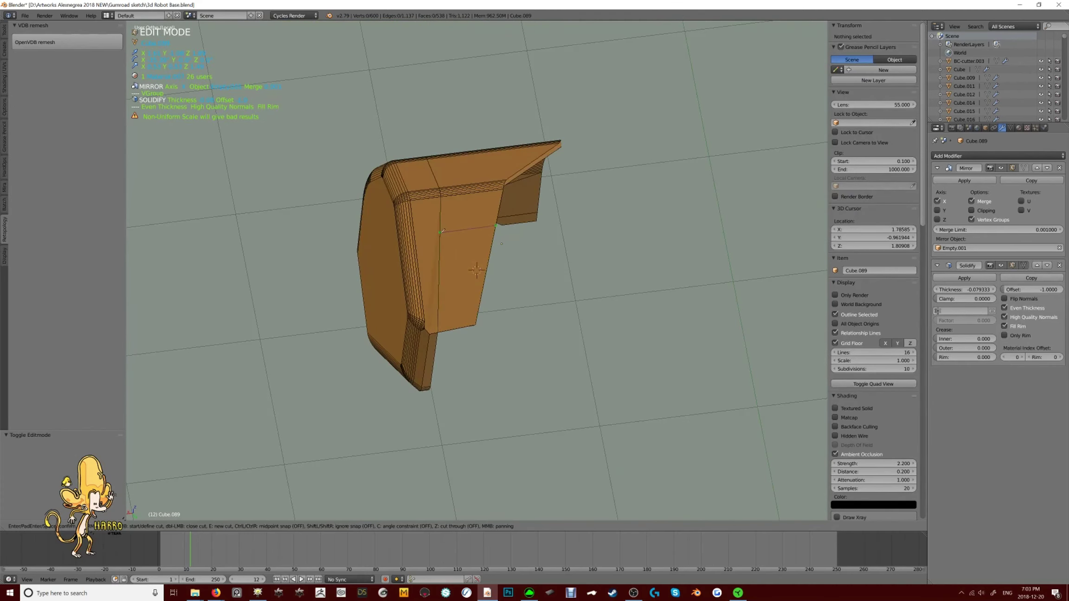
key("x")
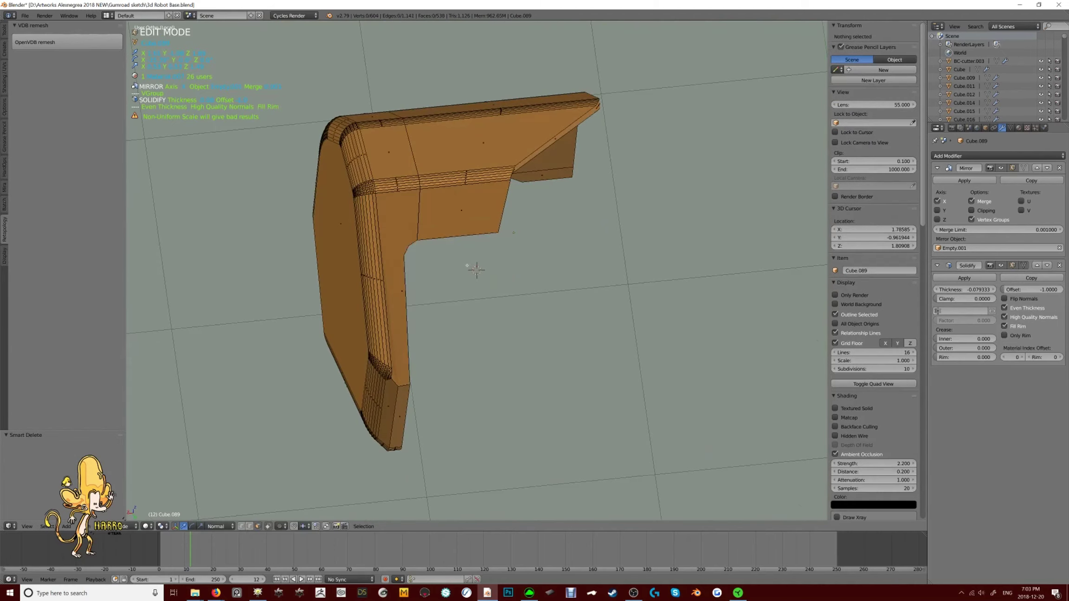
Knife-cut the thigh plate's upper flange beside the dark hip block and delete the part beyond the cut
key("KP_Divide")
key("KP_Divide")
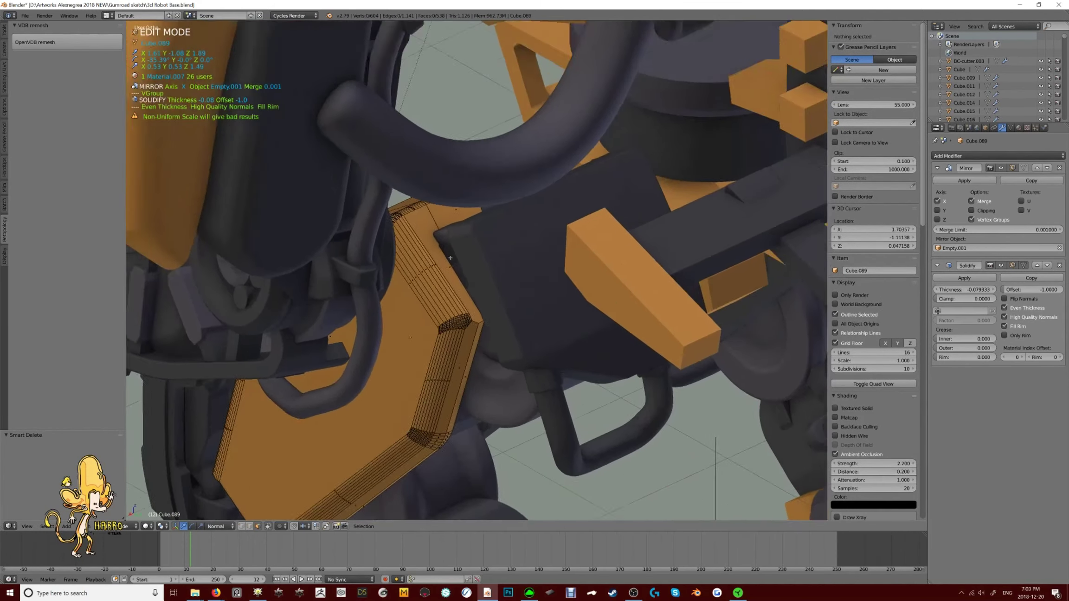
key("k")
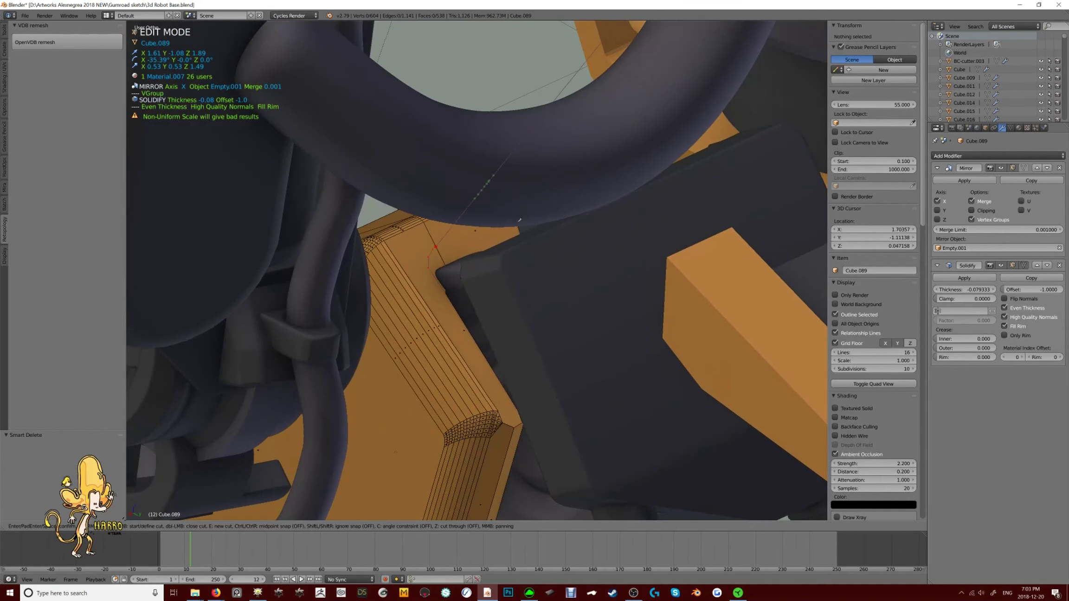
key("Return")
key("KP_Divide")
key("x")
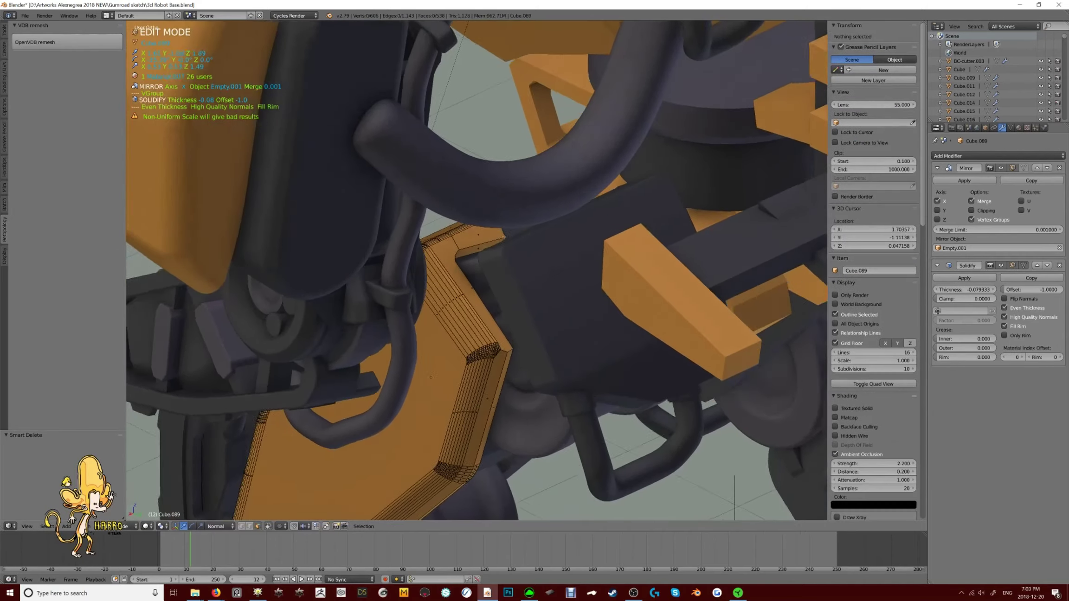
key("1")
key("Tab")
Examine the trimmed thigh plate in isolation and on the full robot, including from the side
scroll(514, 235, "down", 5)
middle_click_drag(514, 236, 501, 310)
key("KP_Divide")
middle_click_drag(636, 226, 525, 240)
key("KP_Divide")
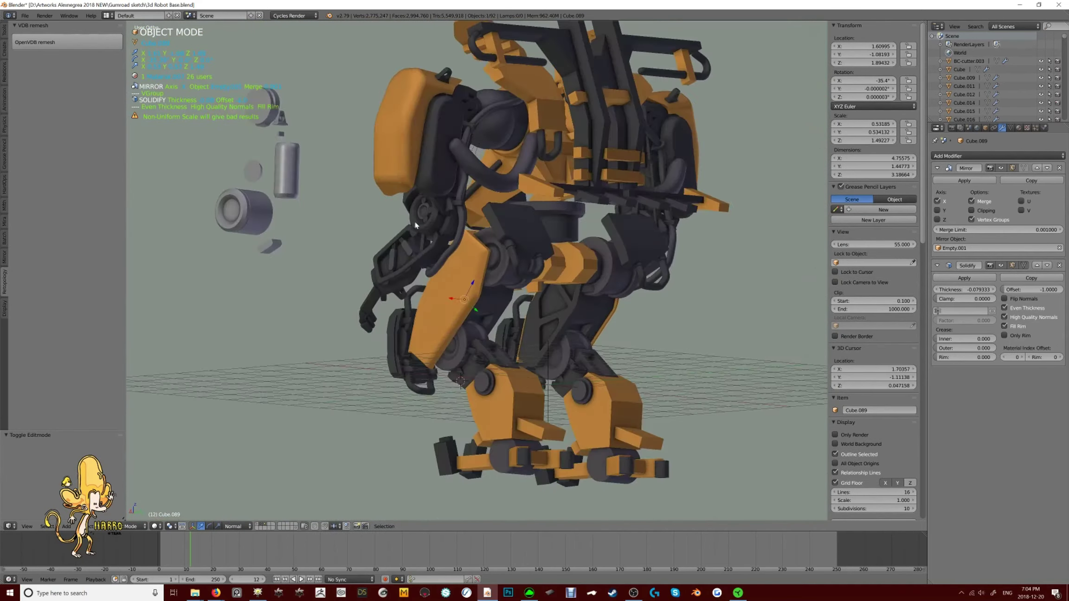
key("KP_3")
scroll(415, 220, "up", 5)
key("a")
scroll(534, 253, "up", 2)
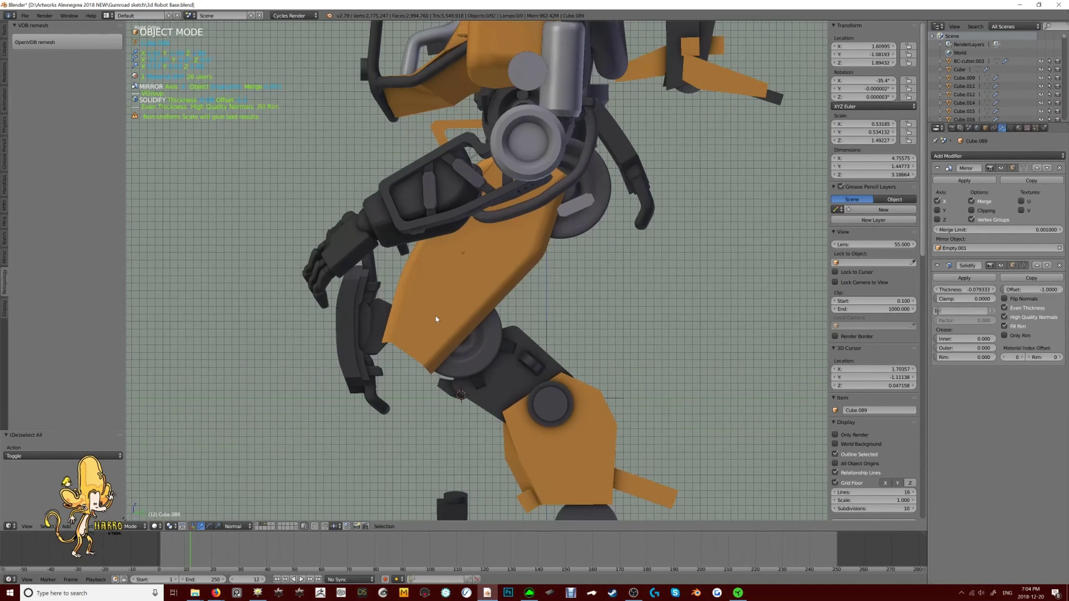
Knife-cut across the lower end of the thigh plate in side view and delete the strip below the cut
middle_click_drag(436, 320, 371, 334)
scroll(371, 334, "up", 4)
key("Tab")
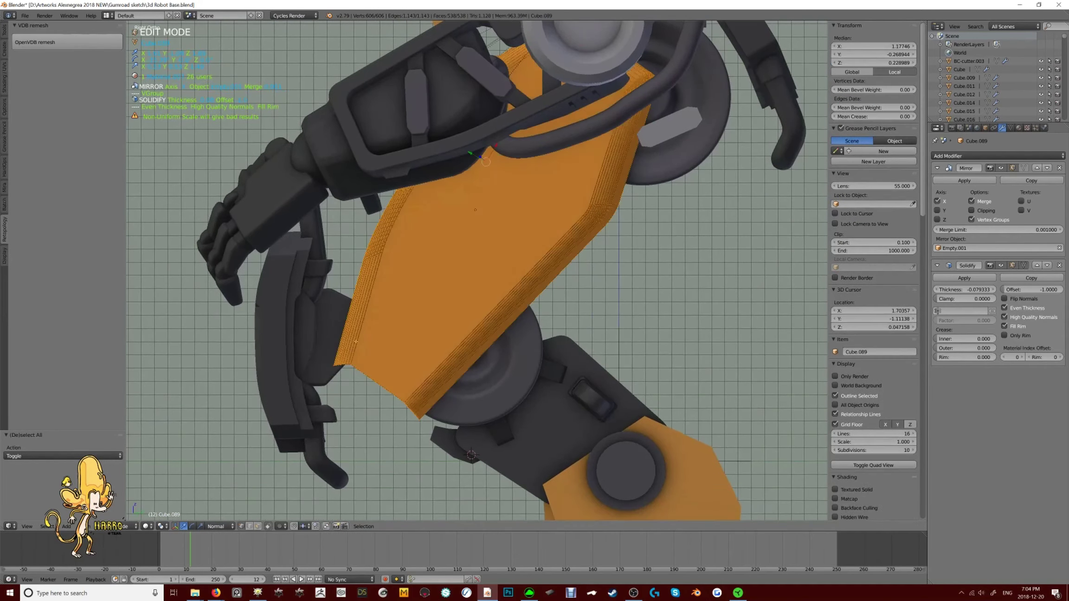
key("z")
key("k")
left_click_drag(356, 341, 428, 414)
key("x")
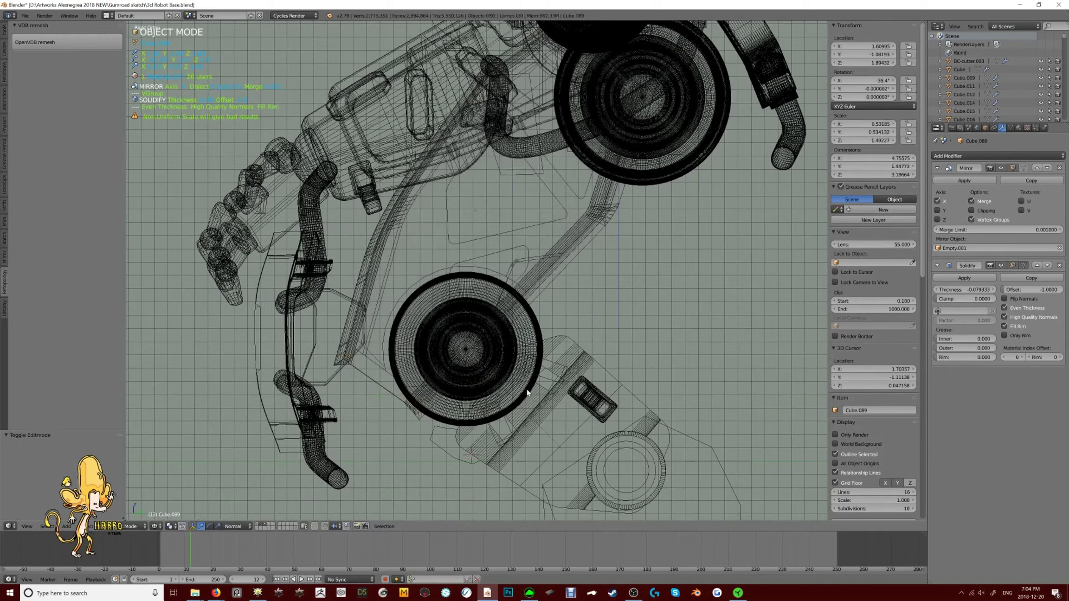
key("z")
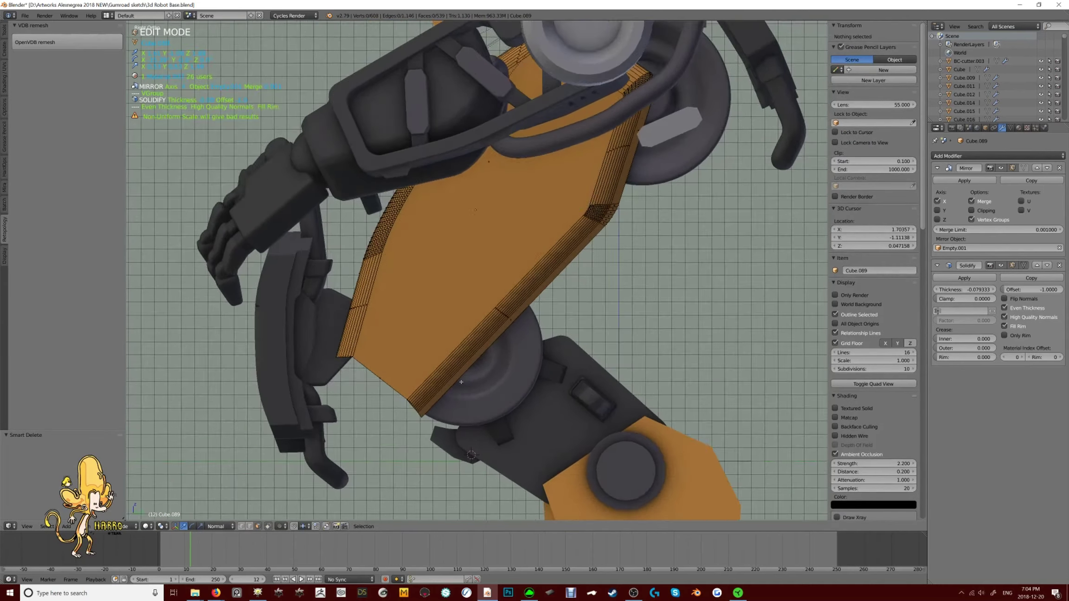
key("Tab")
Save the file and apply an OpenVDB remesh to the thigh plate
middle_click_drag(461, 381, 544, 247)
key("KP_3")
key("KP_3")
right_click(524, 252)
key("ctrl+s")
left_click(69, 42)
middle_click_drag(486, 275, 418, 357)
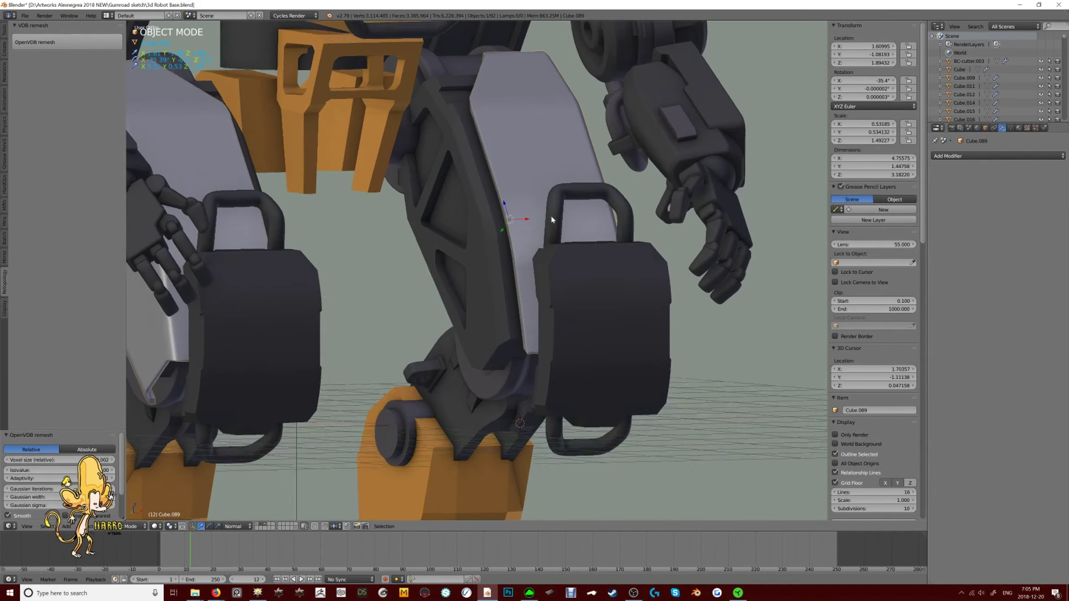
Cut off the lower end of the remeshed thigh plate in side view with a Box Cutter n-gon
key("KP_3")
key("z")
key("z")
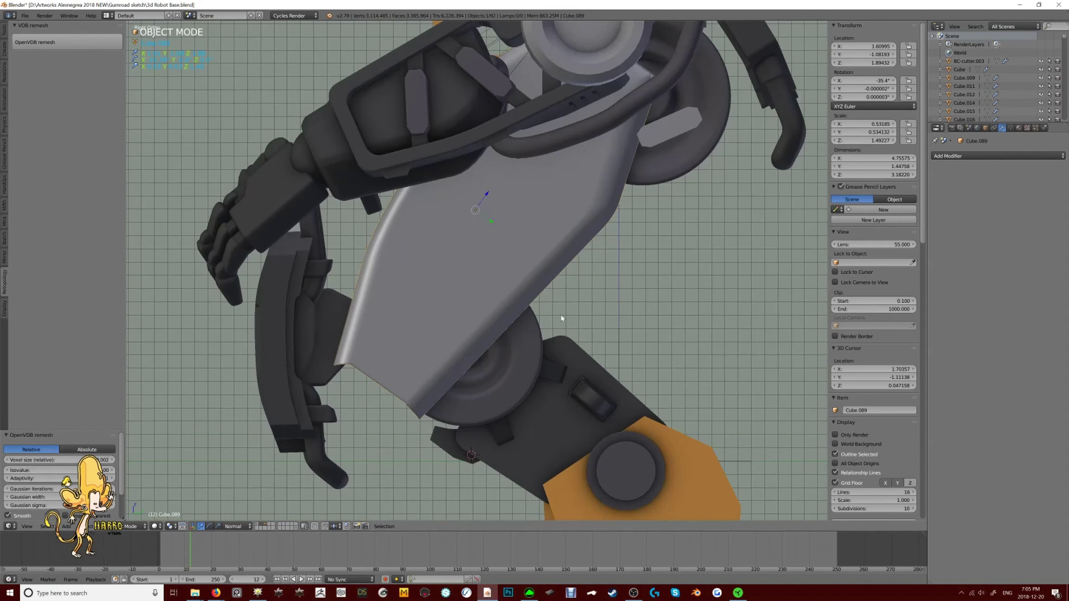
left_click(550, 380)
key("z")
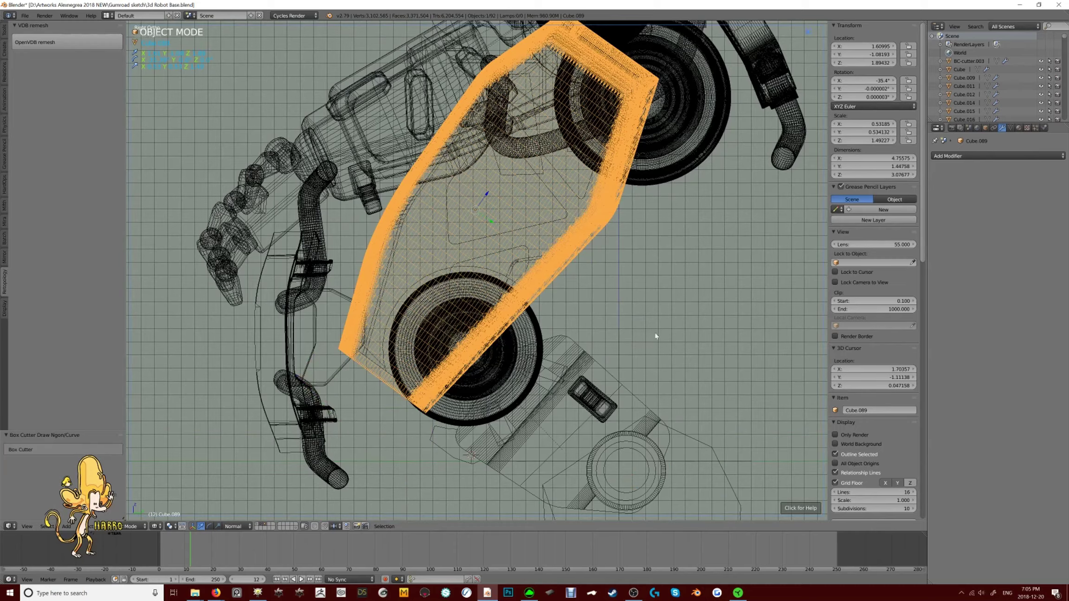
key("z")
mouse_move(656, 336)
middle_mouse_down()
mouse_move(520, 274)
mouse_move(599, 294)
mouse_move(568, 341)
mouse_move(505, 338)
mouse_move(534, 313)
mouse_move(423, 302)
mouse_move(522, 273)
middle_mouse_up()
Try to cut a small four-sided opening into the thigh plate's upper rear corner with a Box Cutter n-gon
key("z")
key("z")
key("KP_Divide")
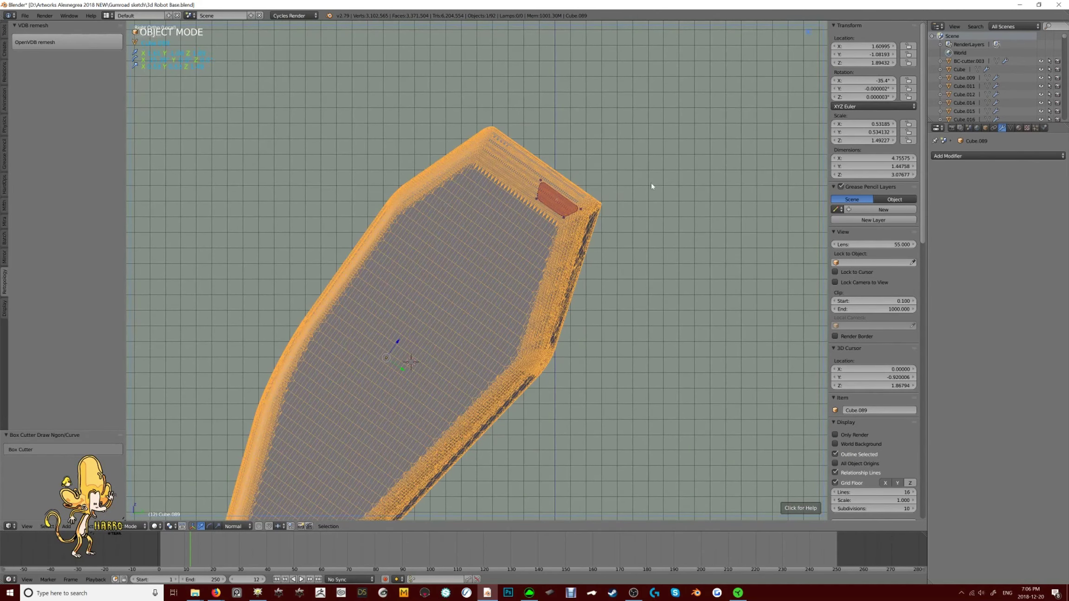
key("KP_Divide")
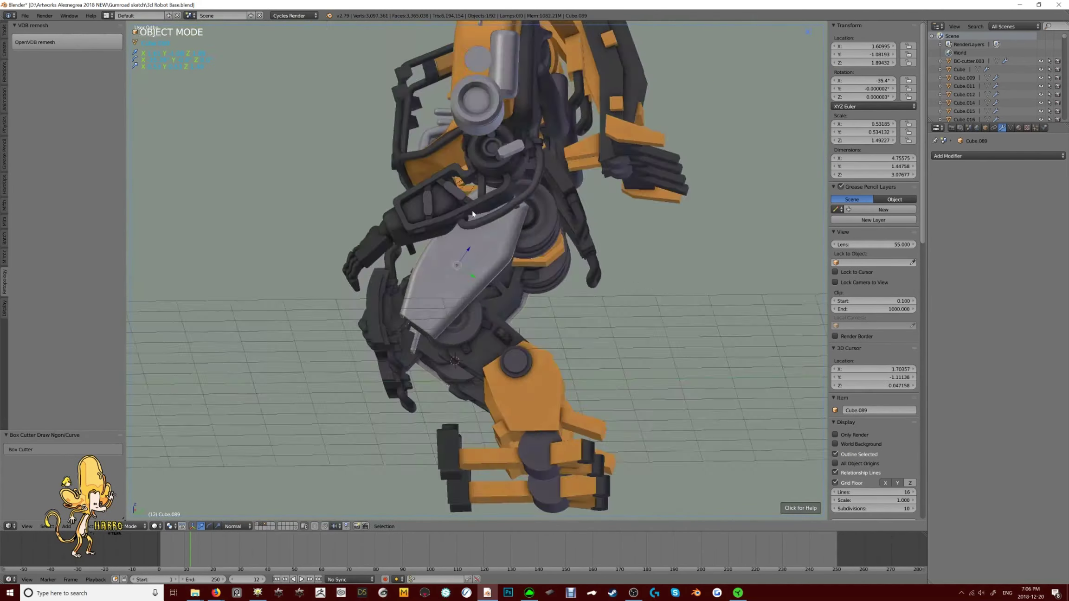
middle_click_drag(493, 216, 503, 240)
scroll(484, 238, "up", 4)
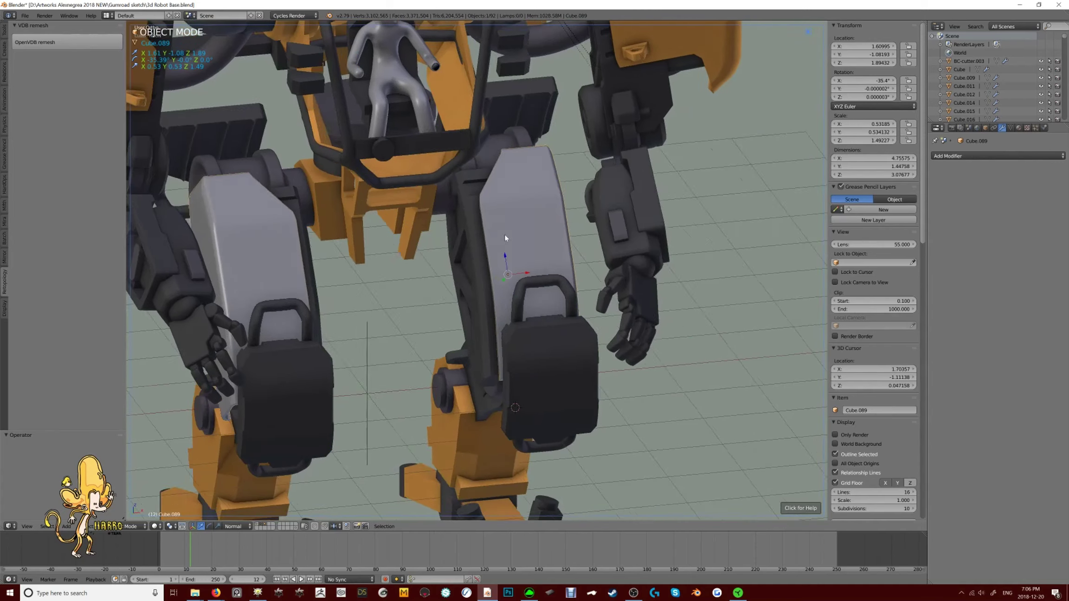
Give the remeshed thigh plate the same orange material as the shoulder armour
left_click(663, 48)
key("a")
scroll(511, 242, "down", 5)
middle_click_drag(511, 242, 501, 243)
Add a cube on the front of the thigh plate, aligned to its surface, and scale it to about 0.53
scroll(493, 246, "up", 5)
left_click(491, 240)
key("shift+a")
left_click(515, 278)
scroll(511, 279, "up", 2)
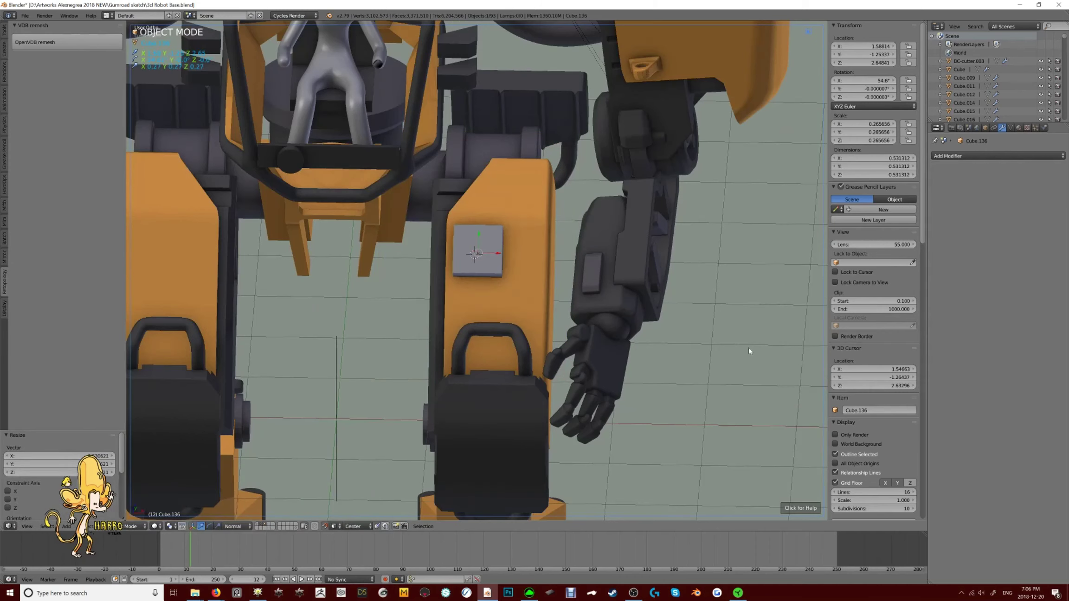
Shrink the cube into a slim bar about 0.38 × 0.15 × 0.15 and modify its edges in the mesh
left_click(675, 304)
scroll(604, 260, "down", 2)
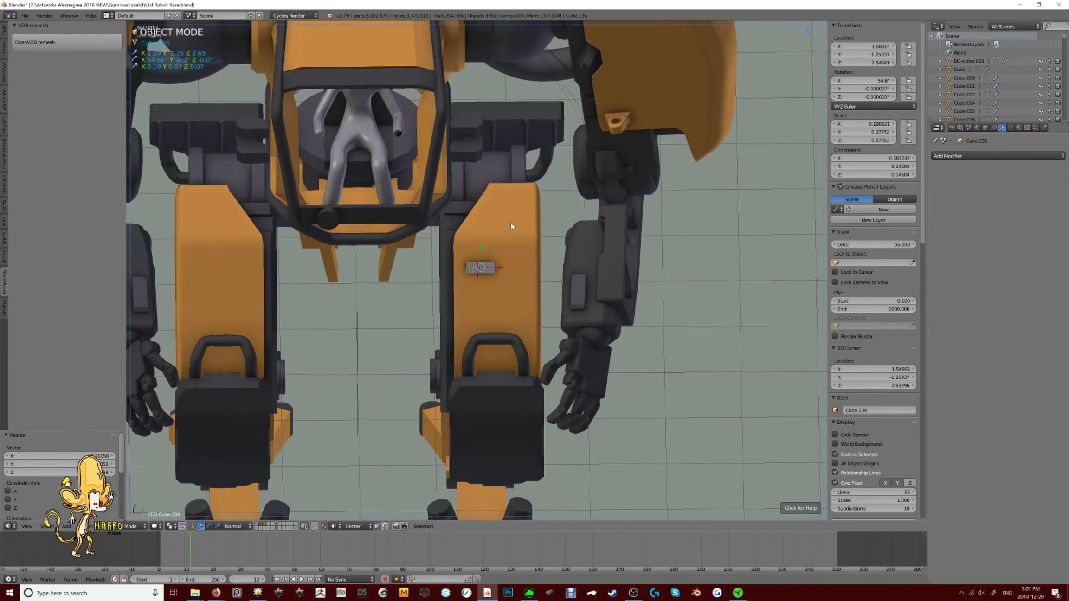
scroll(555, 223, "up", 4)
key("Tab")
key("ctrl+Tab")
middle_click_drag(545, 263, 568, 232)
key("Return")
key("Tab")
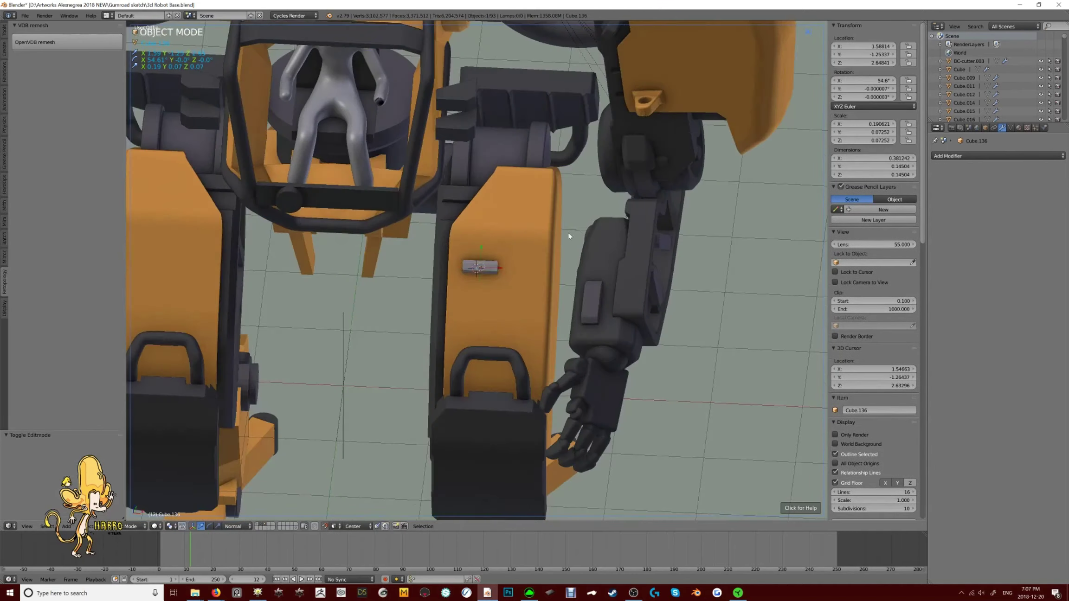
Rotate the bar diagonally on the plate around its local Z axis and scale it down to about 0.27 long
scroll(515, 253, "up", 3)
scroll(626, 325, "down", 2)
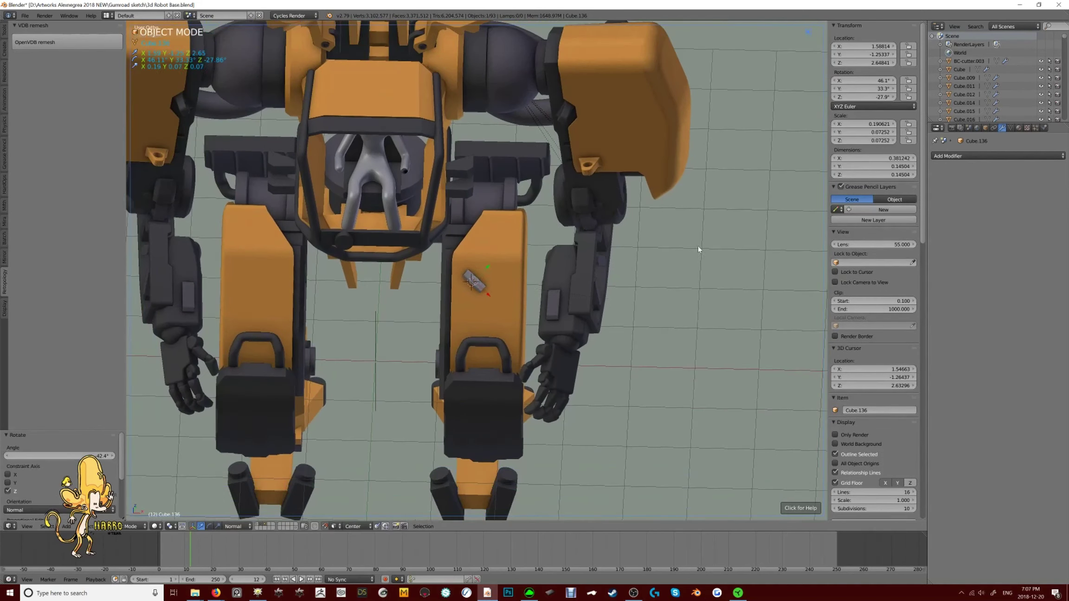
key("s")
left_click(669, 265)
scroll(645, 280, "down", 2)
scroll(650, 255, "up", 4)
scroll(652, 246, "up", 2)
Place three duplicates of the bar across the front of the thigh plate
key("s")
left_click(496, 200)
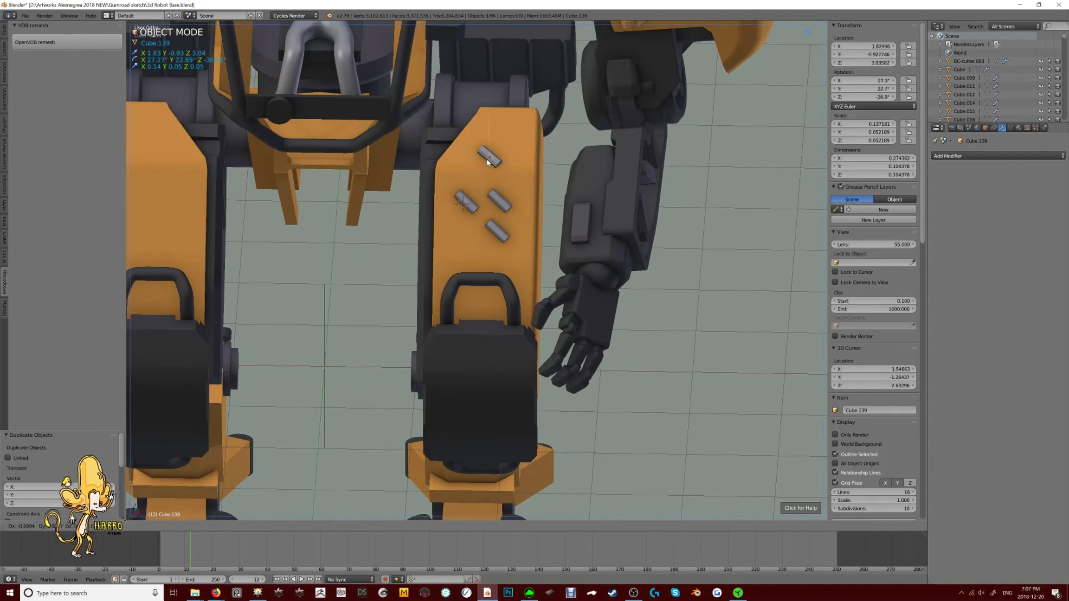
left_click(504, 144)
Place two duplicates of the bar on the plate's outer face, rotated to 111° around Y, the second at Y about -0.67, Z about 1.77
middle_click_drag(504, 145, 474, 195)
key("KP_3")
scroll(481, 292, "up", 2)
key("r")
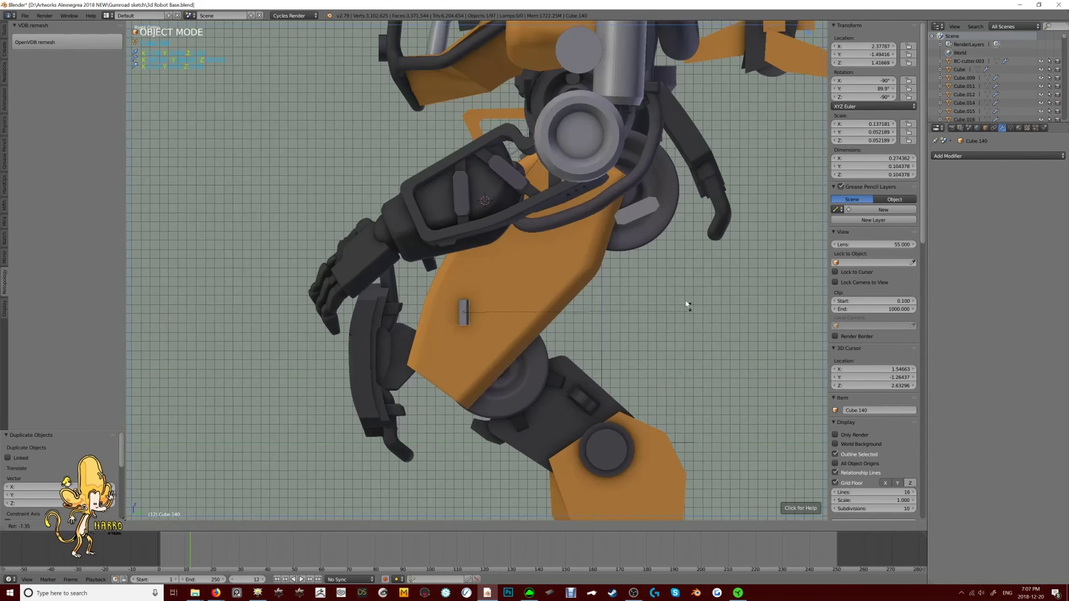
left_click(716, 273)
key("shift+d")
left_click(613, 298)
scroll(613, 298, "down", 3)
middle_click_drag(613, 298, 491, 235)
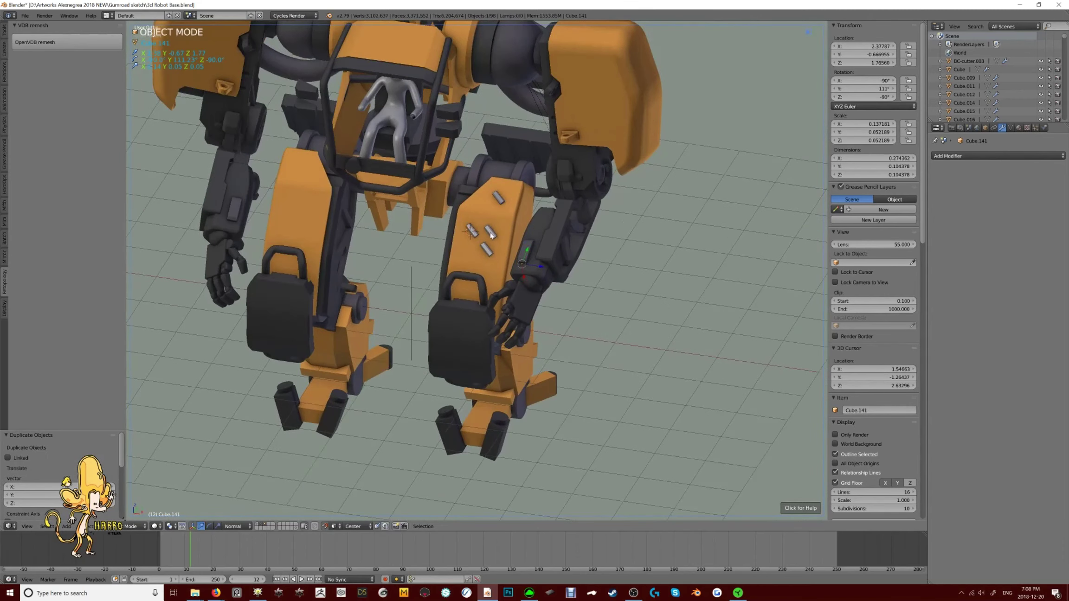
Reposition a bar on the front of the thigh plate along its local X axis
left_click(492, 253)
scroll(493, 253, "up", 2)
key("a")
scroll(707, 298, "down", 3)
middle_click_drag(707, 299, 523, 195)
scroll(470, 223, "up", 2)
left_click(676, 282)
scroll(676, 281, "down", 3)
scroll(665, 291, "up", 3)
scroll(523, 196, "up", 2)
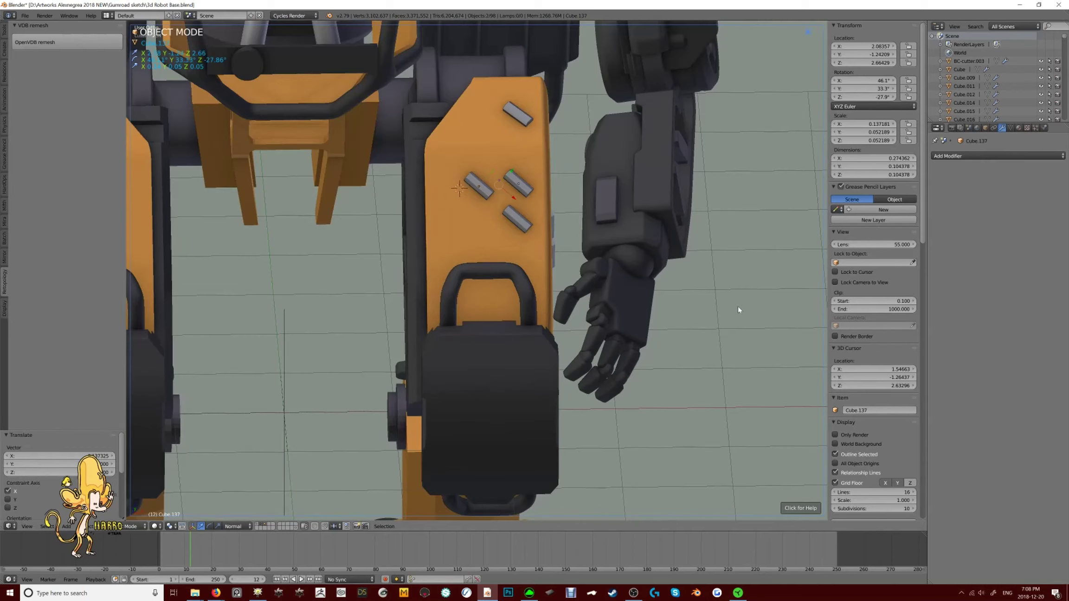
Select all the small bars on the thigh plate and join them into one object
middle_click_drag(739, 310, 710, 216)
scroll(586, 249, "up", 3)
left_click(586, 249, "shift")
middle_click_drag(735, 253, 672, 145)
scroll(565, 269, "down", 3)
left_click(480, 316, "shift")
key("ctrl+j")
left_click(665, 148)
scroll(573, 287, "down", 5)
middle_click_drag(572, 286, 694, 326)
scroll(690, 356, "up", 4)
key("a")
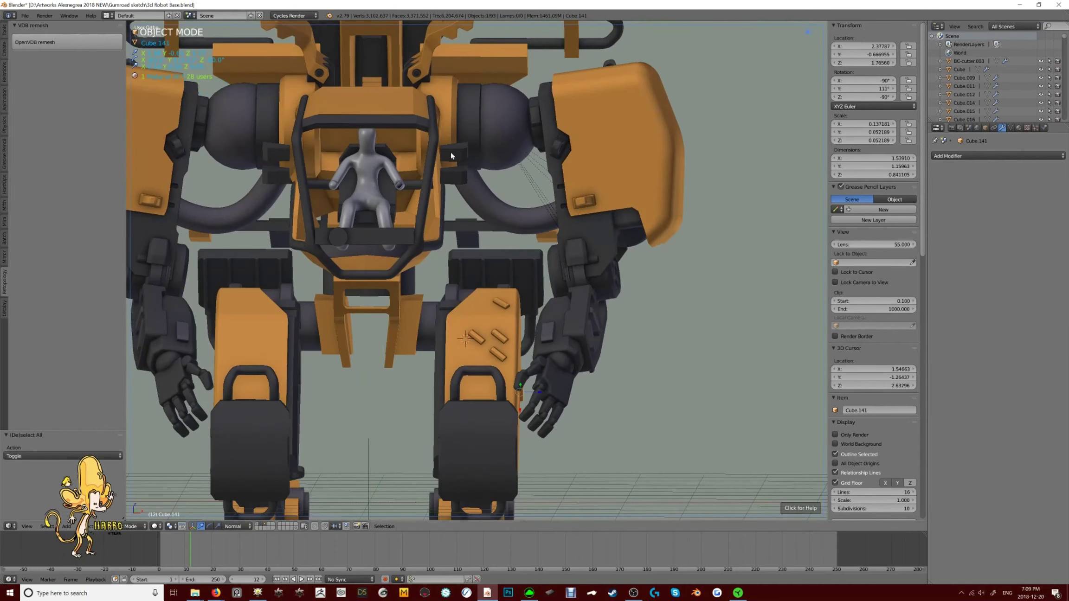
Mirror the joined bars onto the other leg by linking the modifiers of an already mirrored part
left_click(451, 155)
scroll(451, 155, "down", 5)
middle_click_drag(557, 279, 602, 279)
key("a")
scroll(620, 270, "down", 3)
scroll(448, 244, "up", 6)
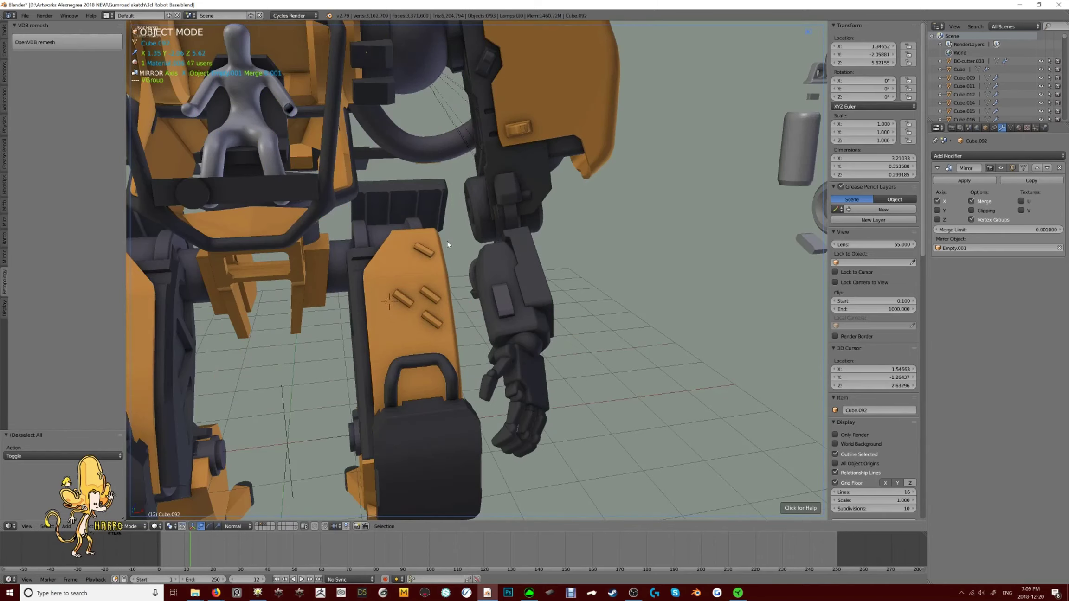
Duplicate one bar within the joined bars' mesh and move the copy clear of the robot
right_click(428, 255)
key("Tab")
key("l")
key("KP_1")
scroll(511, 278, "down", 3)
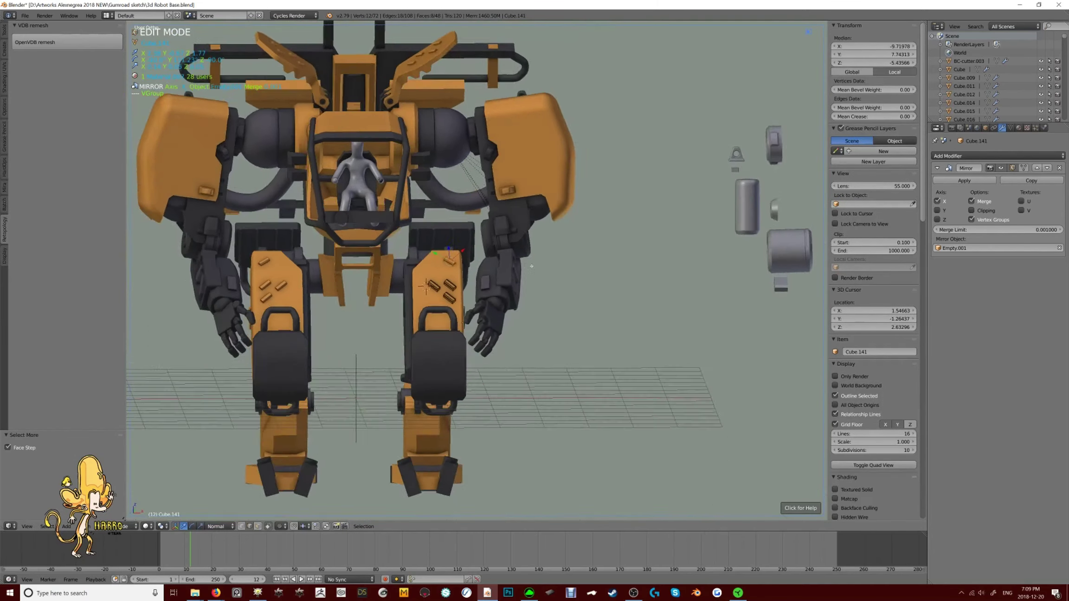
key("shift+d")
left_click(677, 294)
Rotate the copied bar level in the front and side views and shift it to a free spot
key("KP_Decimal")
key("r")
key("r")
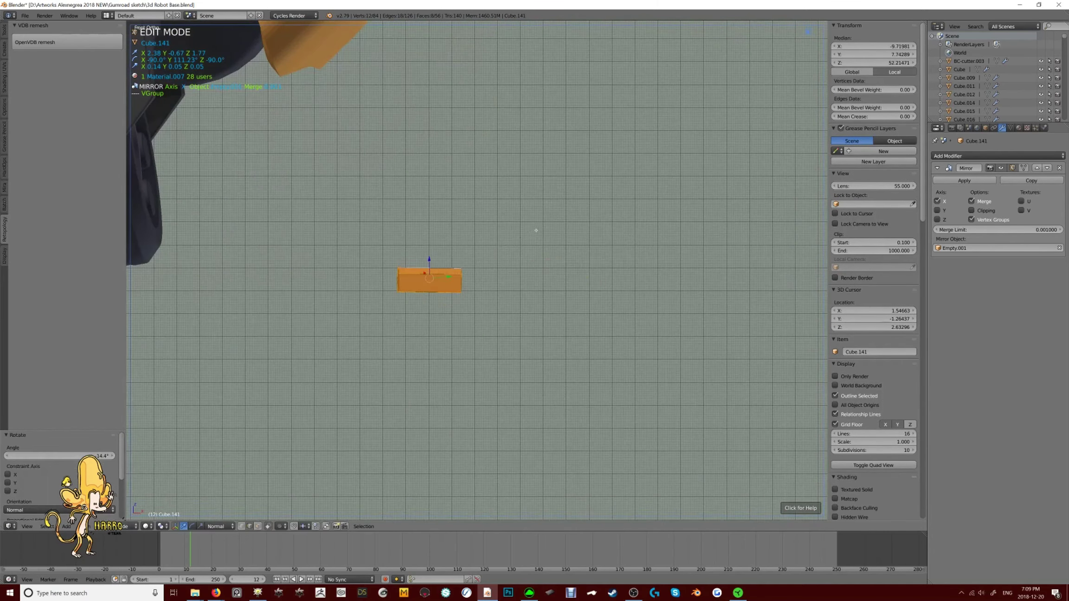
key("KP_Decimal")
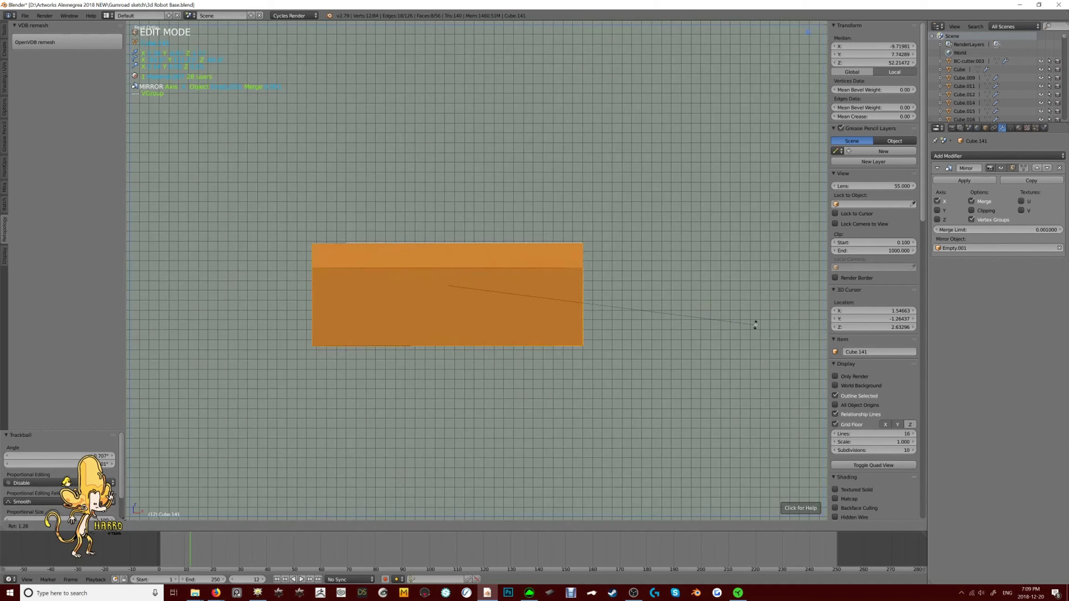
key("KP_3")
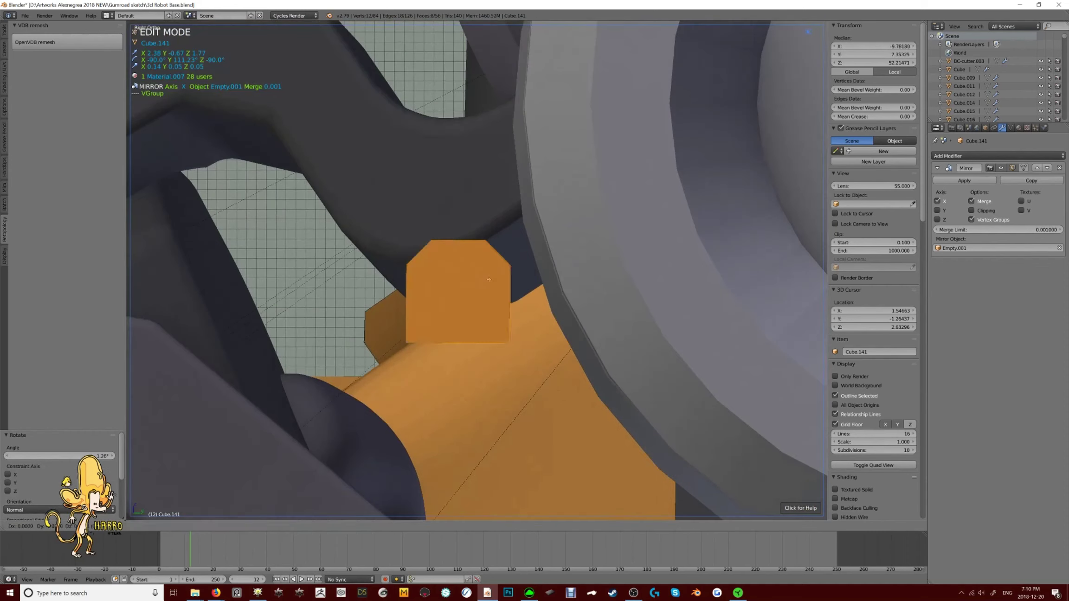
key("g")
left_click(418, 259)
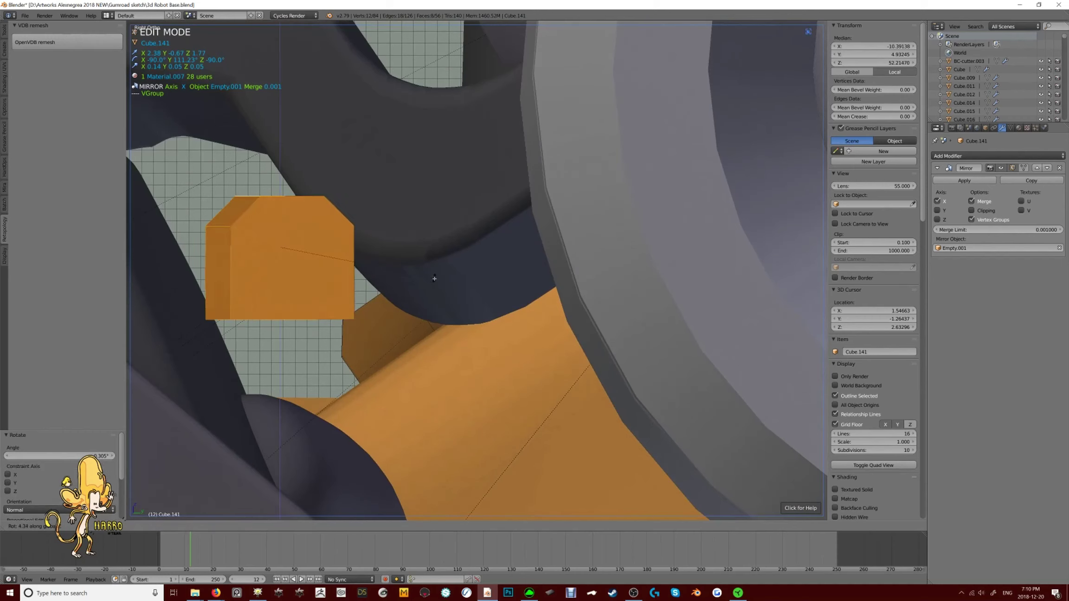
Separate the copied bar into its own object, set its origin to the surface centre of mass, and apply rotation and scale
key("Tab")
scroll(353, 301, "down", 8)
middle_click_drag(353, 301, 417, 279)
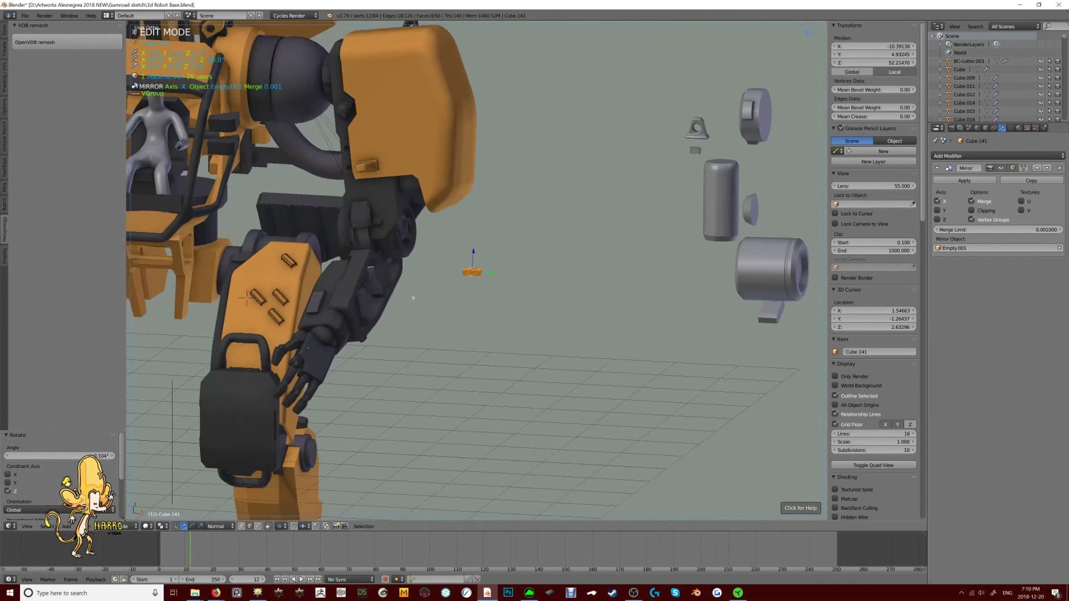
scroll(464, 279, "up", 3)
key("shift+ctrl+alt+c")
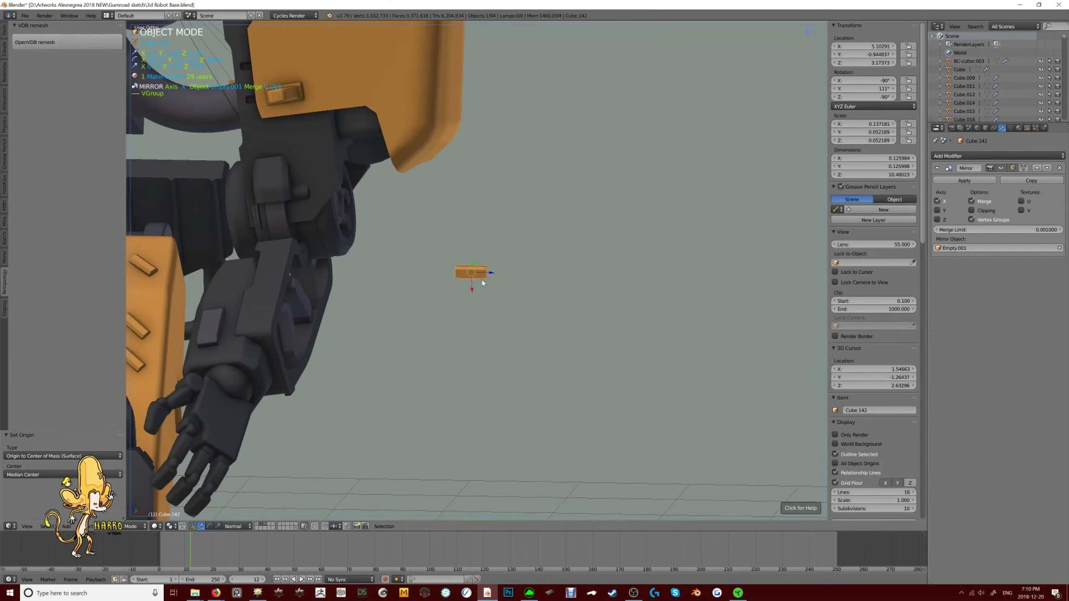
key("ctrl+a")
left_click(483, 266)
Place the separated bar on the front face of the orange shoulder armour
middle_click_drag(483, 265, 544, 317)
scroll(464, 275, "down", 5)
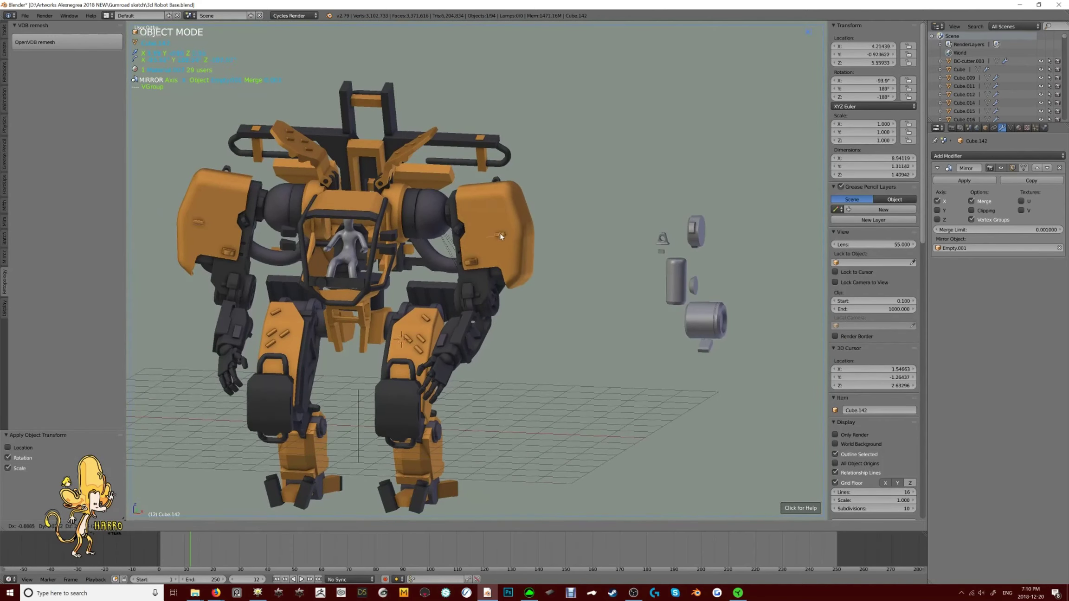
left_click(501, 237)
scroll(501, 237, "up", 3)
mouse_move(502, 237)
middle_mouse_down()
mouse_move(521, 256)
mouse_move(522, 239)
middle_mouse_up()
scroll(522, 239, "down", 5)
Place duplicates of the bar in a staggered pattern across the dark plate behind the hip
middle_click_drag(528, 201, 461, 301)
scroll(441, 234, "up", 4)
key("shift+d")
left_click(458, 254)
key("shift+d")
left_click(458, 254)
scroll(460, 301, "down", 3)
key("shift+d")
left_click(516, 264)
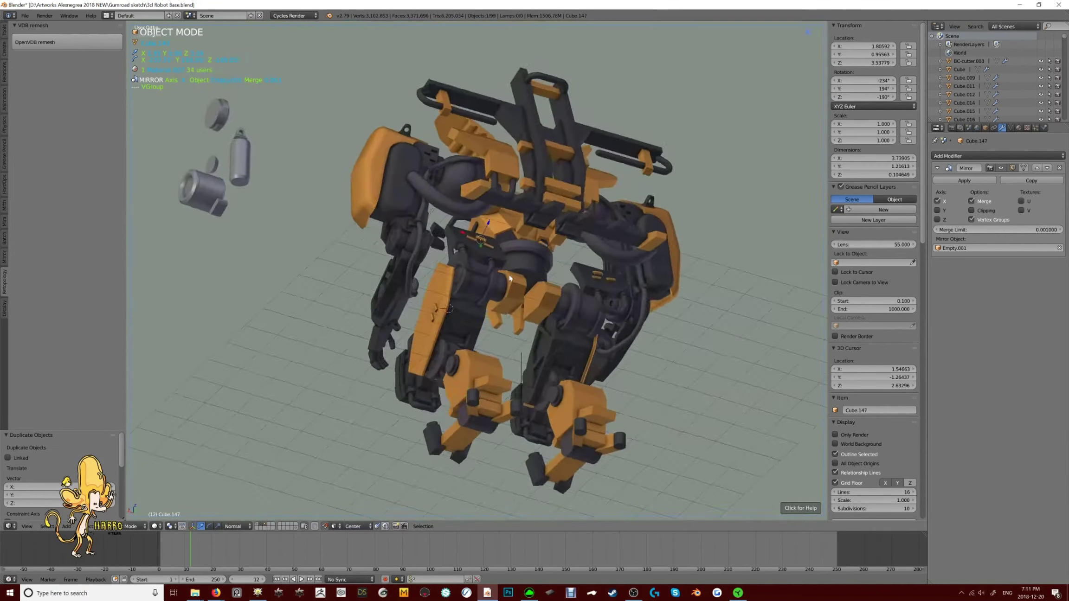
middle_click_drag(516, 265, 446, 269)
key("shift+d")
left_click(436, 270)
scroll(436, 271, "up", 2)
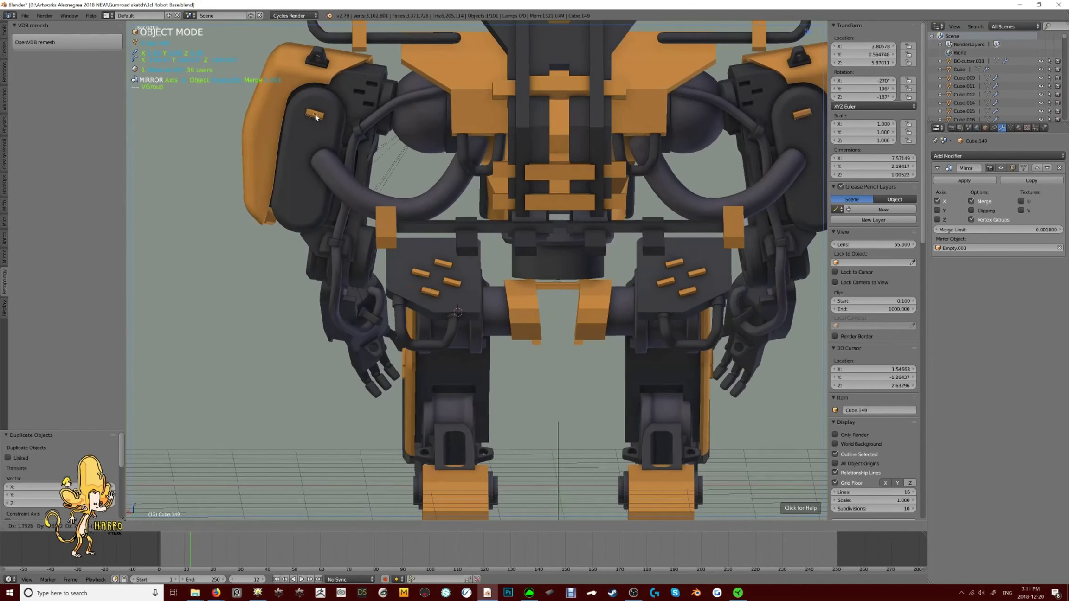
Place duplicates of the bar on the rear of the dark shoulder housing and on the orange collar beside the shoulder joint
left_click(485, 122)
scroll(484, 122, "down", 4)
middle_click_drag(484, 122, 671, 225)
scroll(464, 232, "up", 4)
key("shift+d")
left_click(462, 249)
key("shift+d")
left_click(463, 246)
middle_click_drag(553, 133, 476, 51)
scroll(519, 242, "up", 4)
key("a")
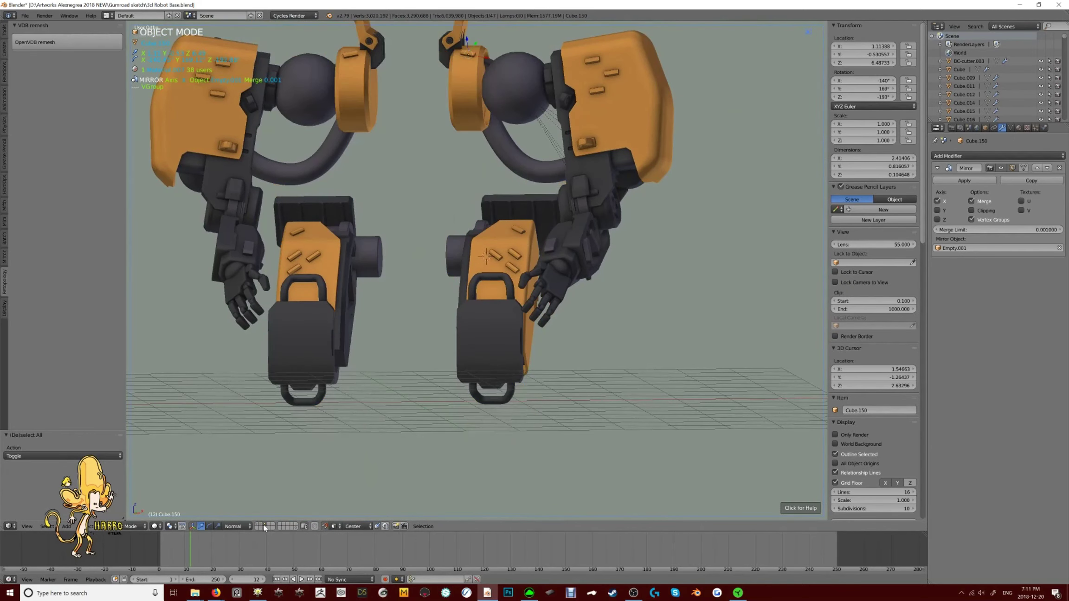
Show the hidden torso layer and place a diagonally rotated duplicate of the bar on the dark knee guard
left_click(264, 527, "shift")
key("shift+d")
key("KP_1")
key("r")
left_click(490, 338)
Try a diagonal row of duplicated bars across the knee guard
key("shift+d")
left_click(498, 339)
key("x")
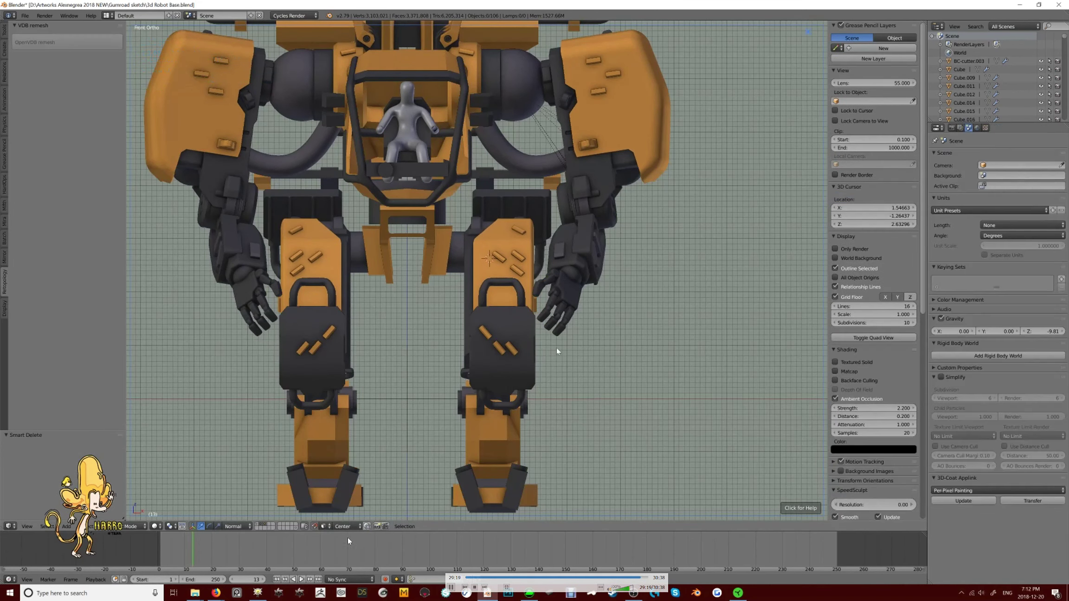
key("ctrl+z")
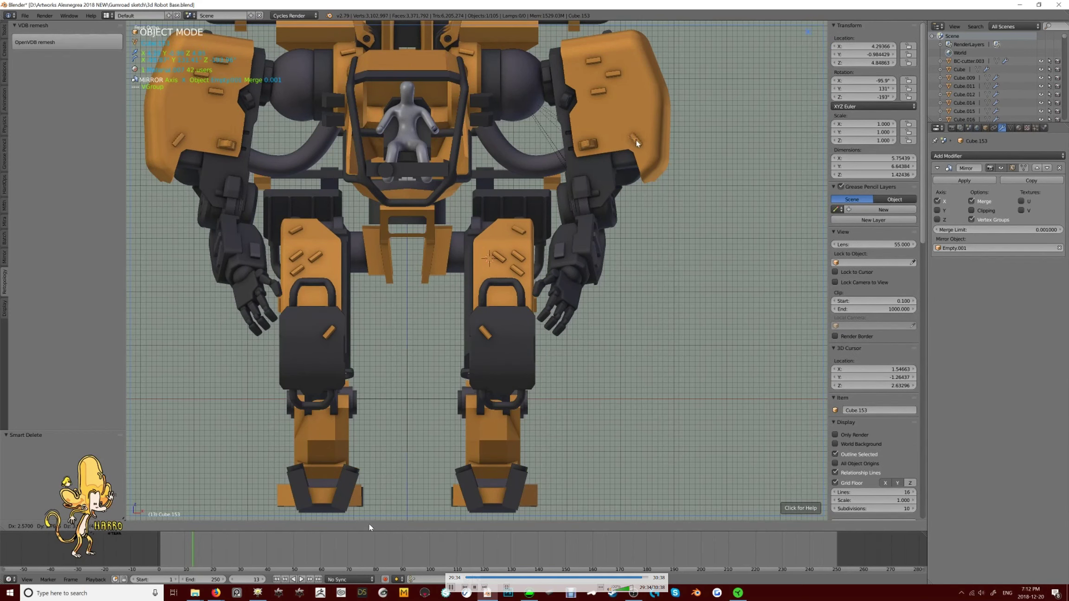
Place a duplicate bar near the shoulder armour's lower outer corner and rotate it around its Z axis to follow the shape
left_click(634, 140)
key("r")
key("z")
left_click(640, 143)
middle_click_drag(640, 143, 659, 129)
key("KP_1")
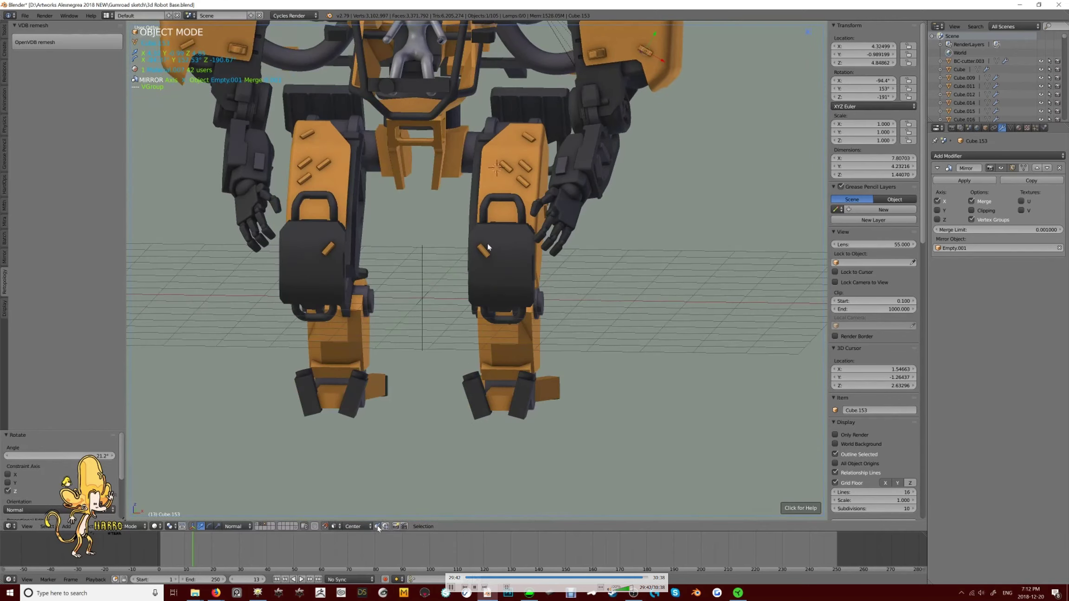
Duplicate a bar onto the knee guard's lower inner corner and rotate it 90° around its local Z axis
key("shift+d")
left_click(495, 280)
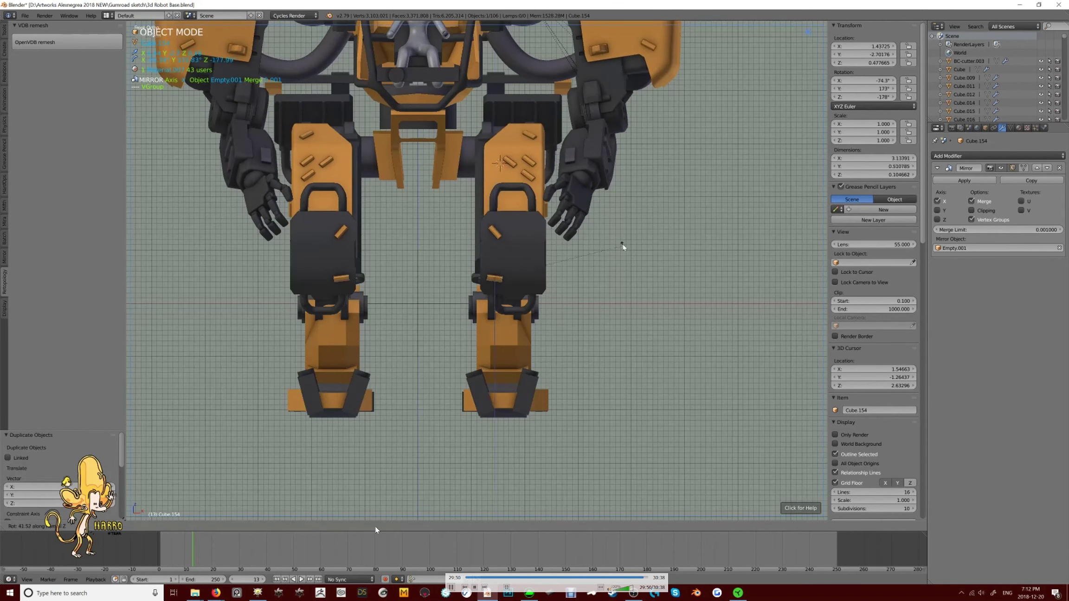
key("r")
key("z")
key("z")
key("9")
key("0")
key("Return")
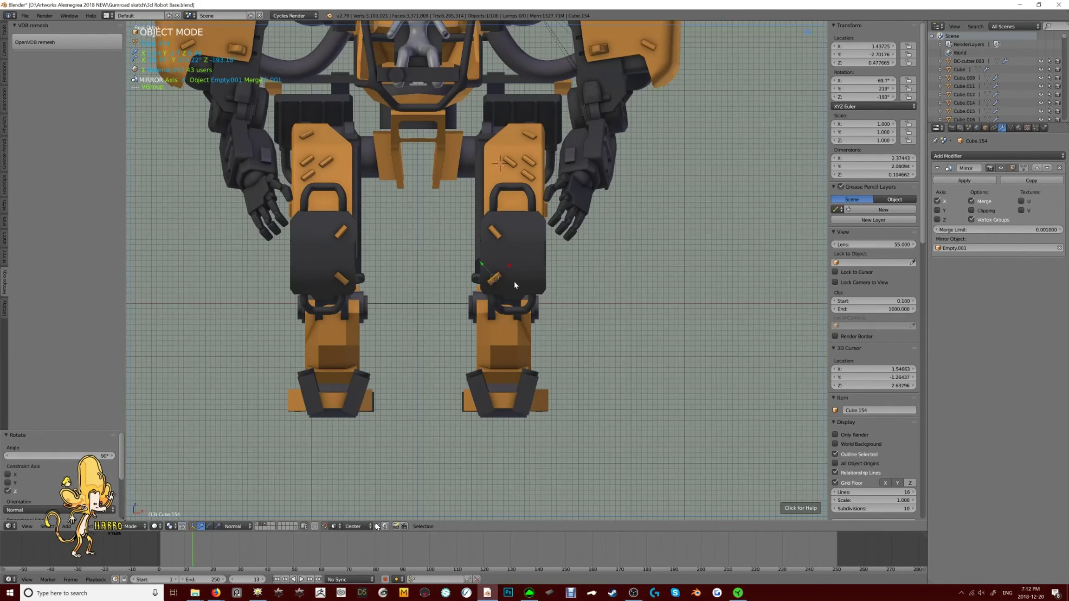
Place angled duplicates of the bar on the knee guard's two outer corners
left_click(533, 279)
key("g")
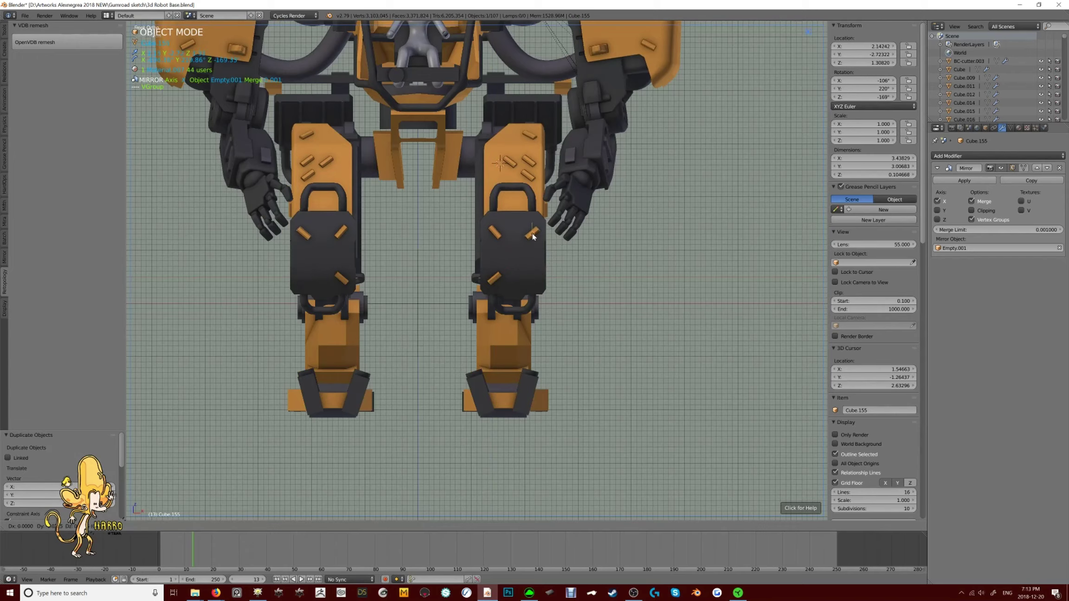
left_click(497, 238)
left_click(534, 284)
middle_click_drag(535, 284, 585, 331)
scroll(592, 303, "down", 5)
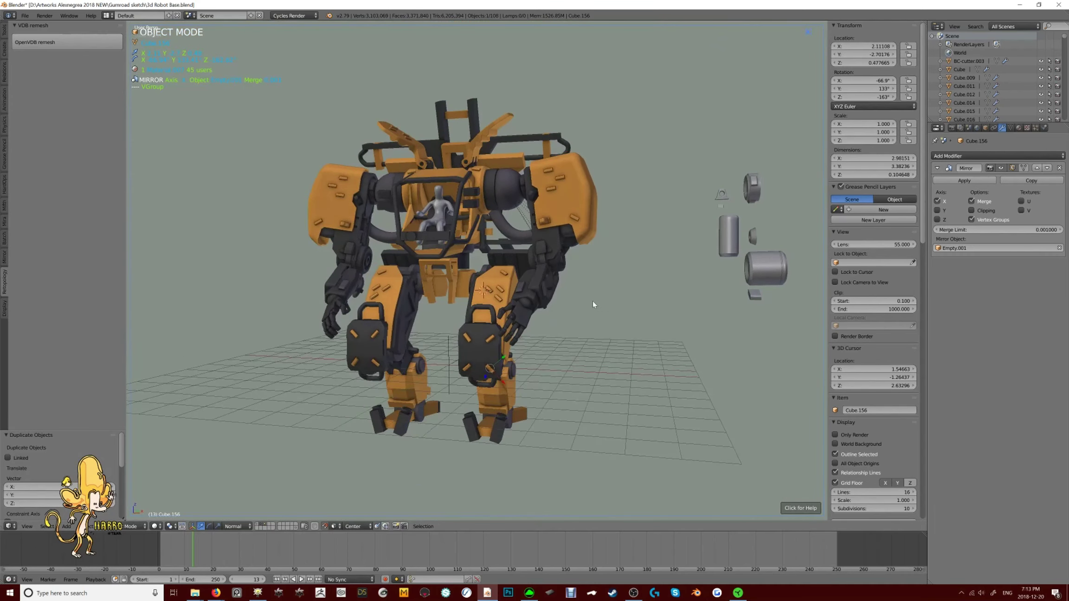
Bring up the yellow mech reference image and isolate the knee guard and thigh plate in local view
scroll(599, 315, "up", 1)
left_click(615, 332)
key("alt+Tab")
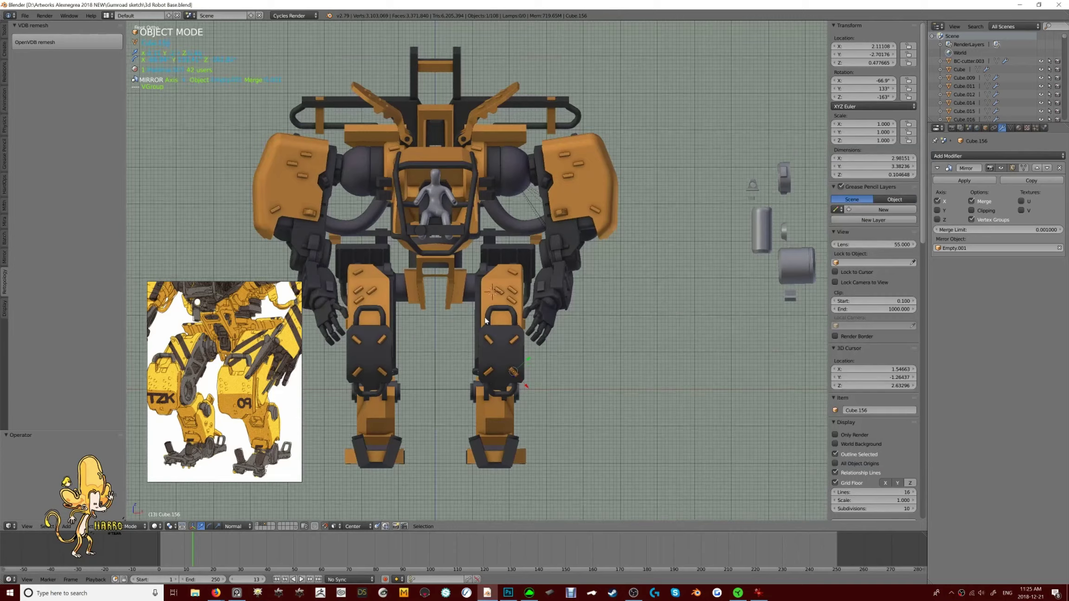
scroll(478, 269, "up", 3)
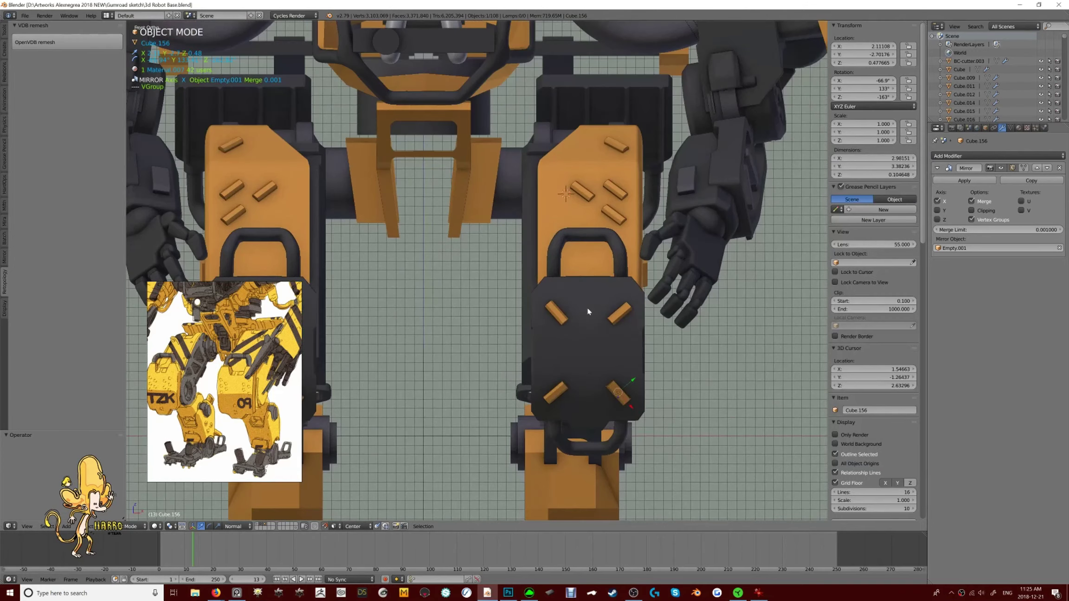
key("KP_Divide")
key("KP_3")
key("a")
middle_click_drag(469, 282, 471, 258)
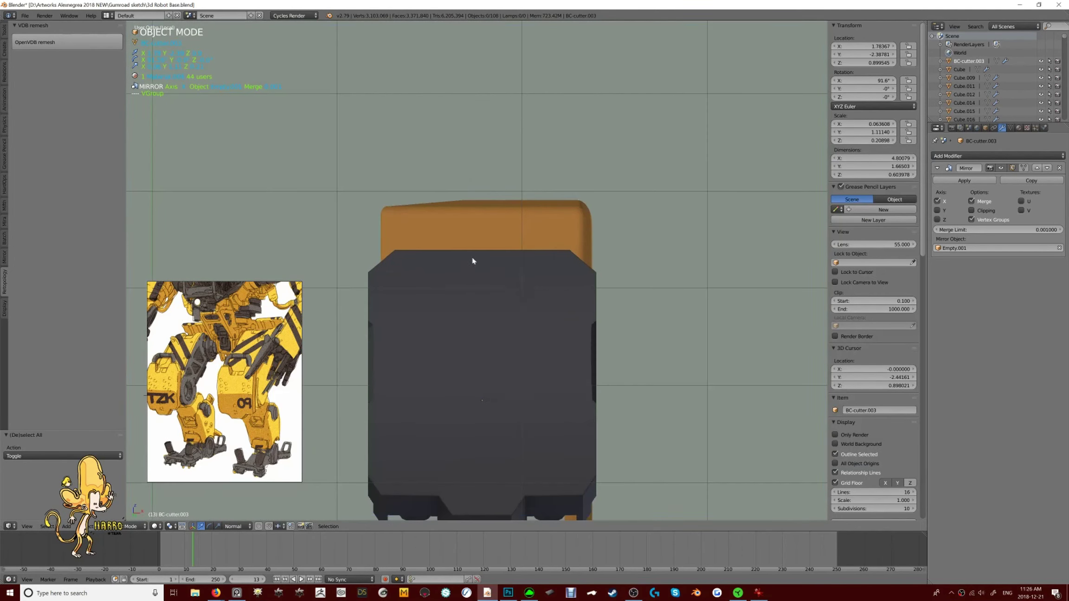
Draw an N-gon cutter with a bevelled corner, about 0.33 wide, over one half of the knee guard's upper edge
key("q")
left_click(483, 312)
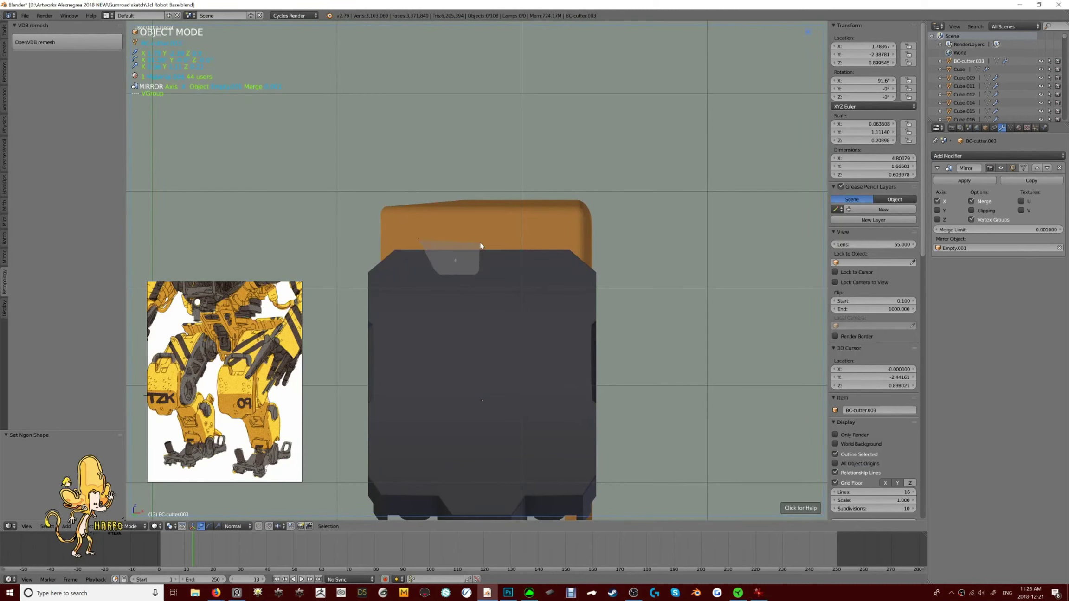
middle_click_drag(648, 207, 629, 191)
key("KP_1")
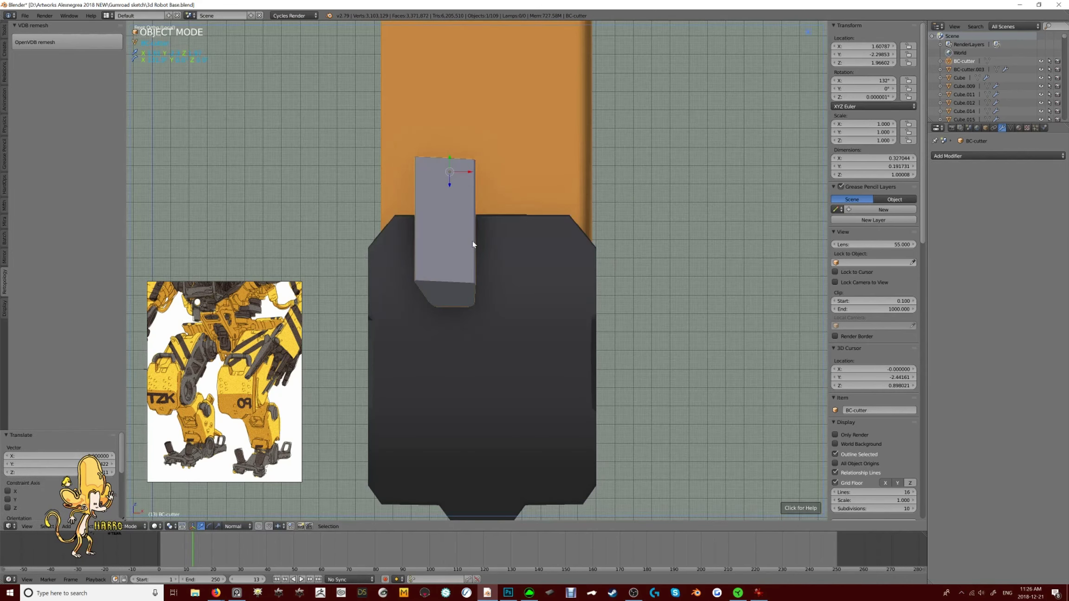
Snap the 3D cursor to the knee guard's centre and set the cutter's origin to the cursor
right_click(501, 269)
key("shift+s")
left_click(506, 307)
right_click(459, 260)
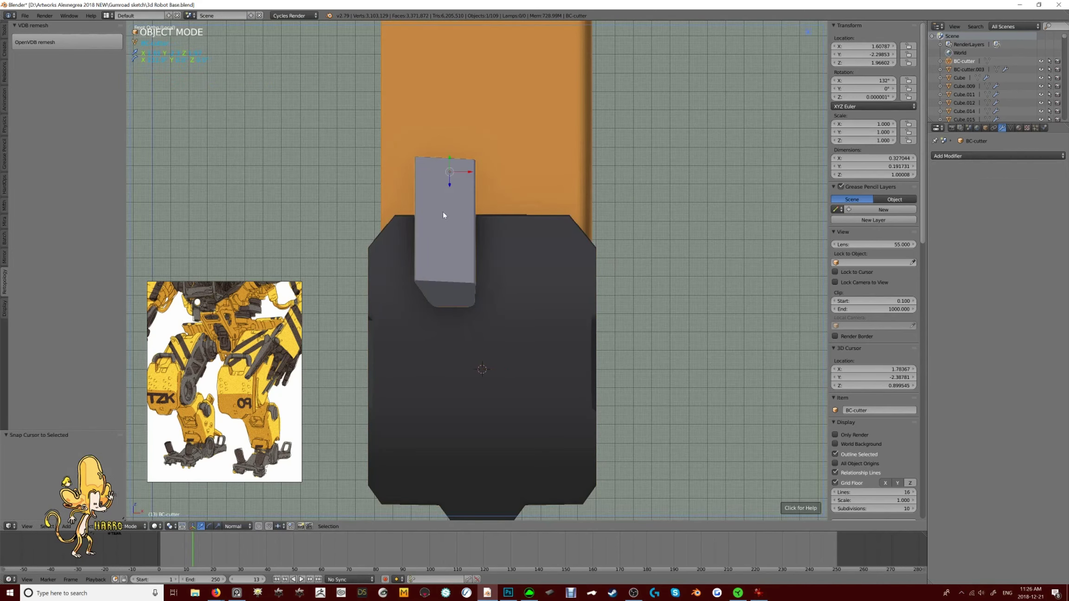
key("ctrl+shift+alt+c")
left_click(460, 252)
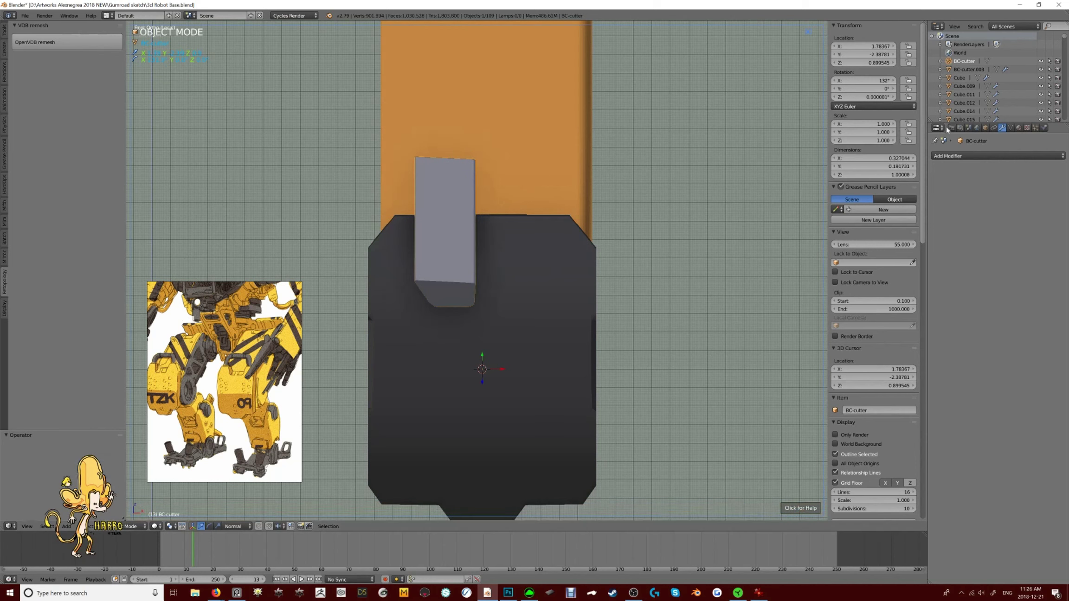
Add a Mirror modifier to the cutter and convert the result to a mesh to get a symmetrical pair
left_click(975, 156)
left_click(900, 255)
key("alt+c")
left_click(483, 289)
scroll(551, 275, "down", 2)
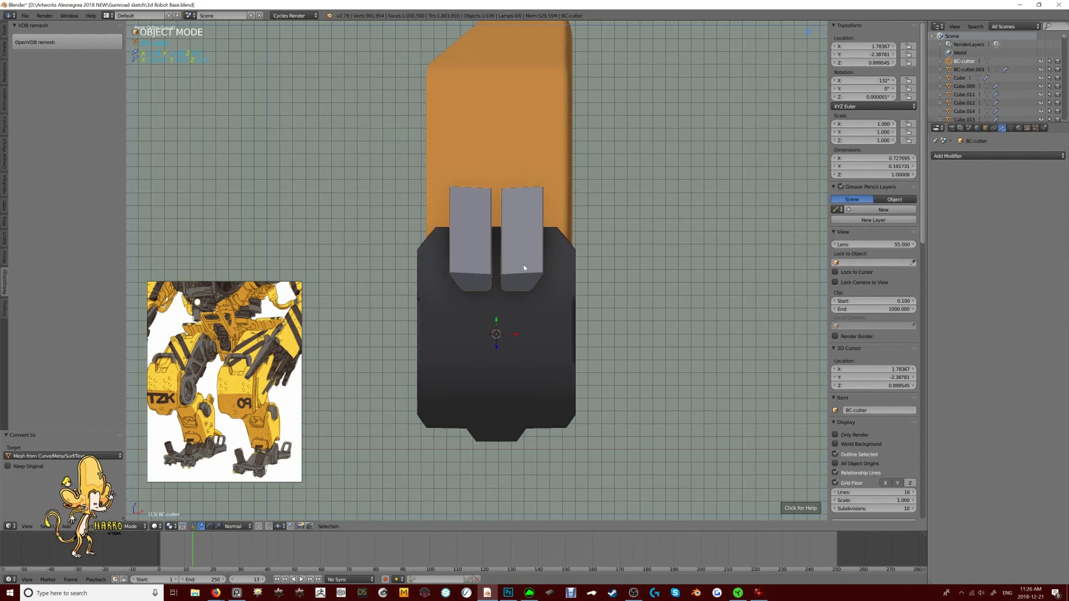
Link the knee guard's modifiers to the cutter pair so it is mirrored to the other leg
right_click(524, 268)
right_click(524, 272)
right_click(544, 339, "shift")
key("ctrl+l")
left_click(516, 393)
scroll(525, 395, "down", 2)
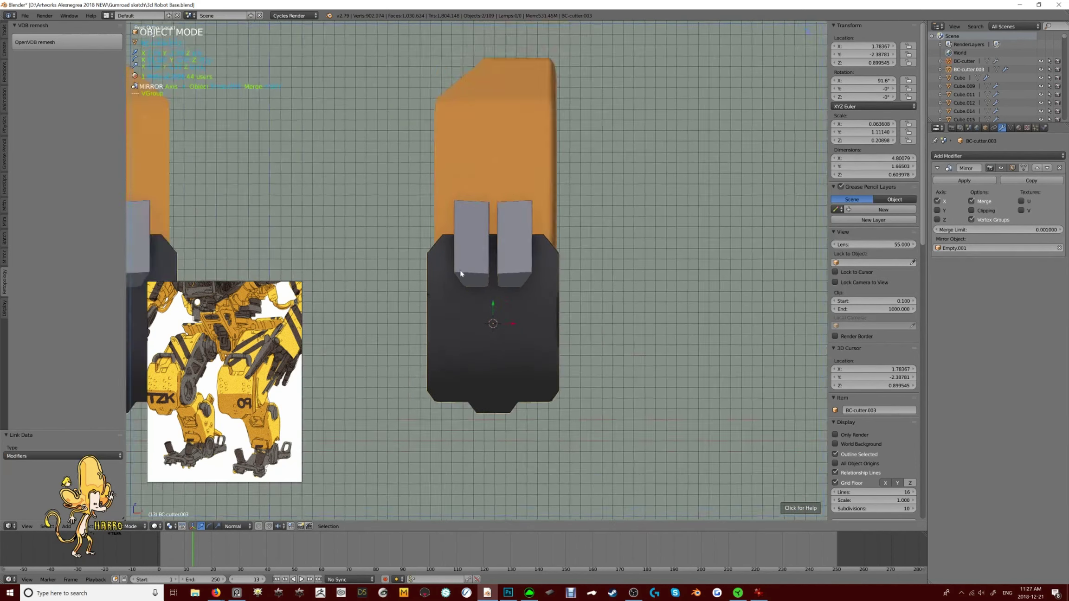
Cut the pair of notches into the knee guard's upper edge with a Brush Difference boolean and leave local view
middle_click_drag(526, 371, 526, 245)
right_click(546, 357, "shift")
key("shift+ctrl+b")
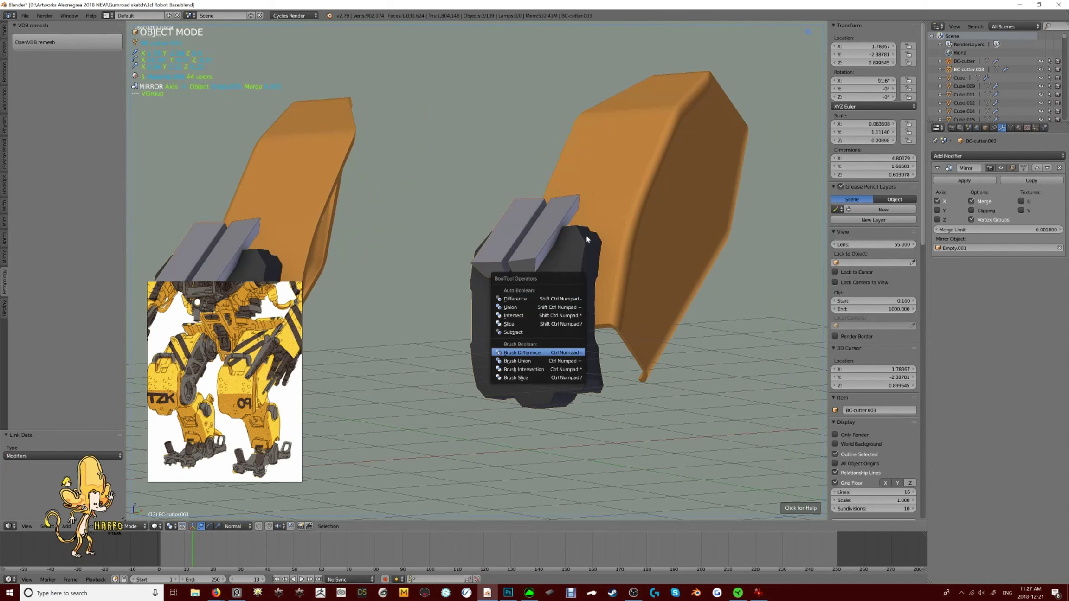
key("Return")
key("KP_3")
scroll(598, 182, "up", 3)
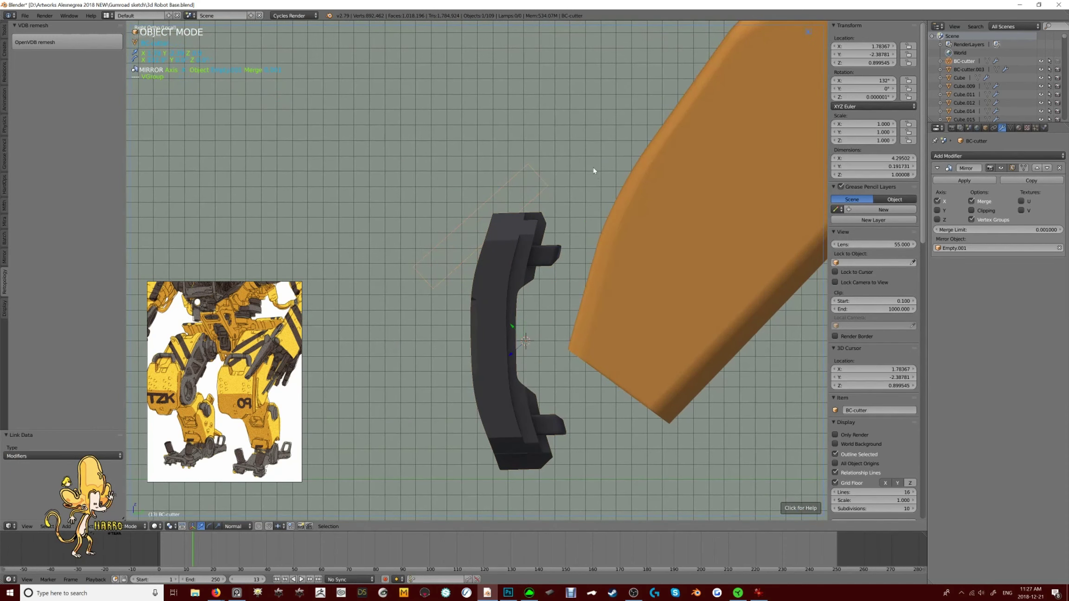
middle_click_drag(490, 252, 564, 280)
key("KP_Divide")
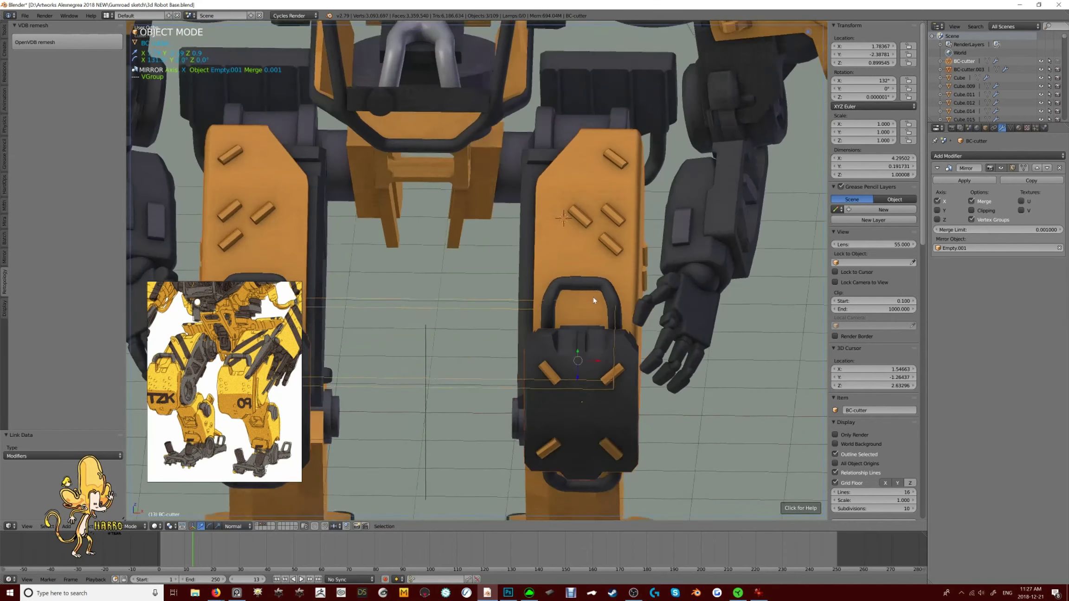
Move the blocky lower-leg part and the two yellow bars above the ankle to another layer
key("KP_3")
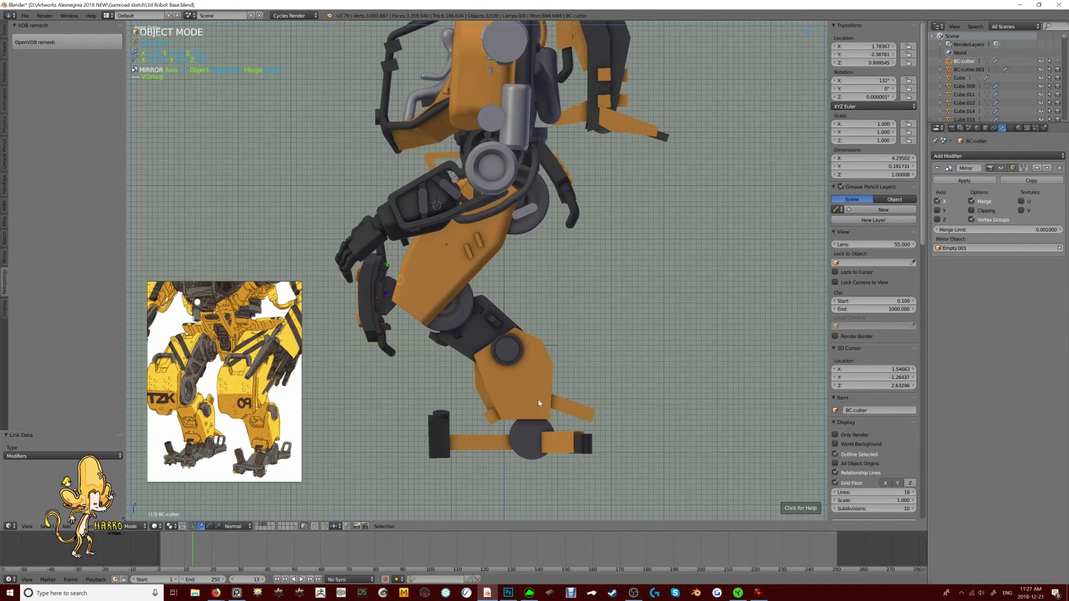
left_click(657, 397)
right_click(611, 402)
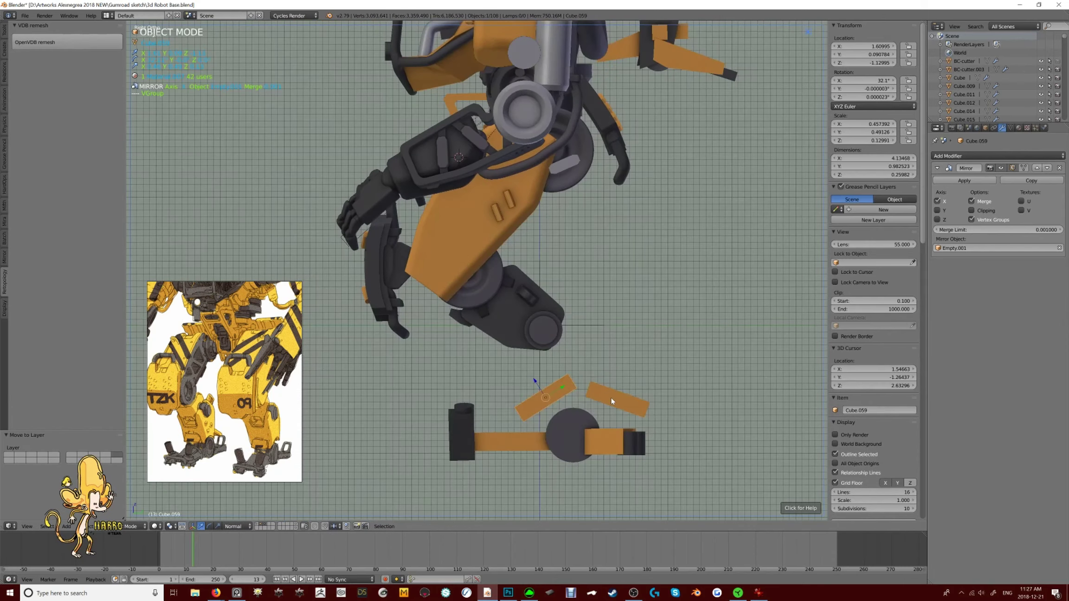
key("Delete")
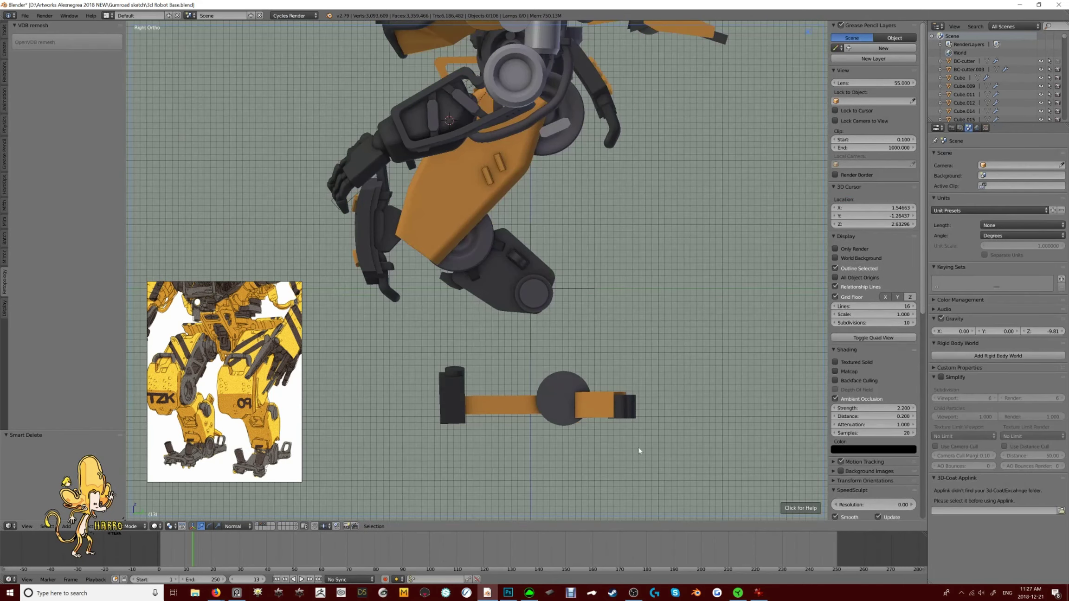
key("ctrl+z")
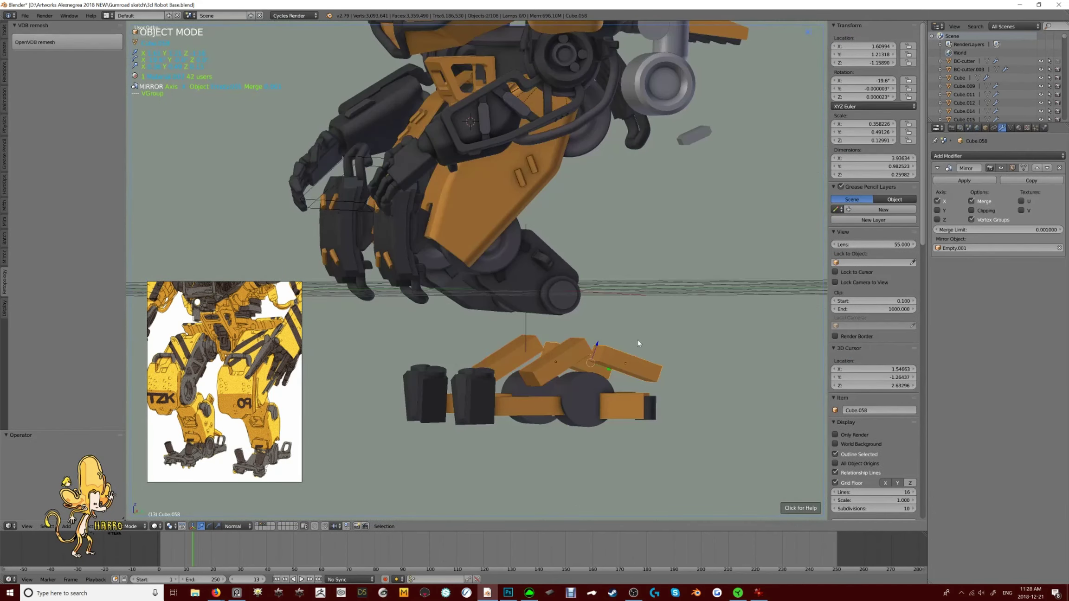
key("m")
left_click(673, 355)
Snap the 3D cursor to the ankle disc's centre and add a cylinder with 100 vertices there
right_click(573, 378)
key("shift+s")
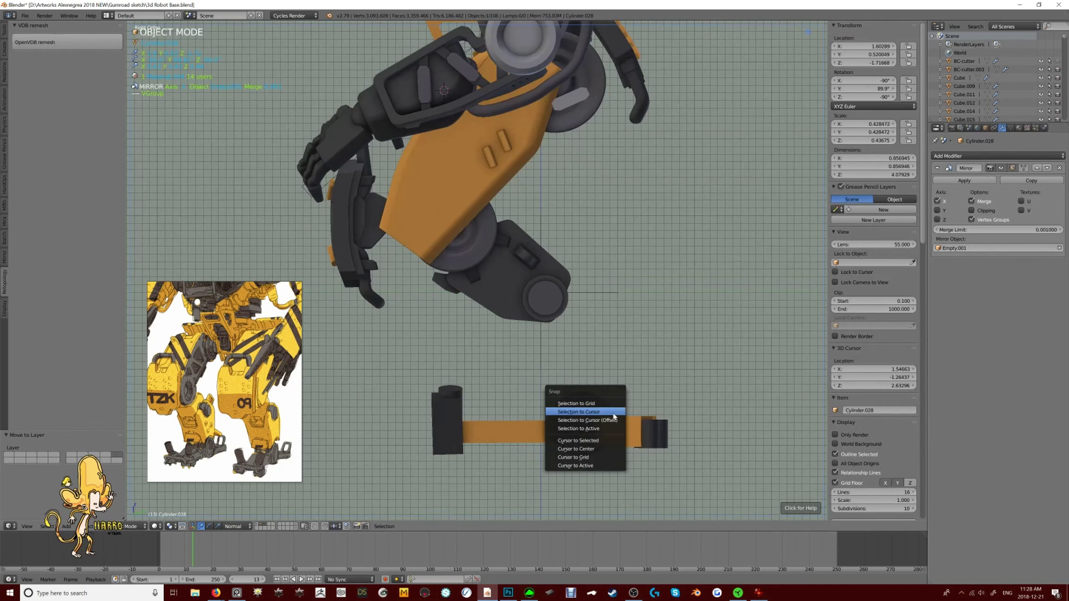
left_click(576, 440)
scroll(575, 441, "up", 2)
key("shift+a")
mouse_move(552, 368)
left_click(604, 422)
left_click_drag(76, 457, 82, 457)
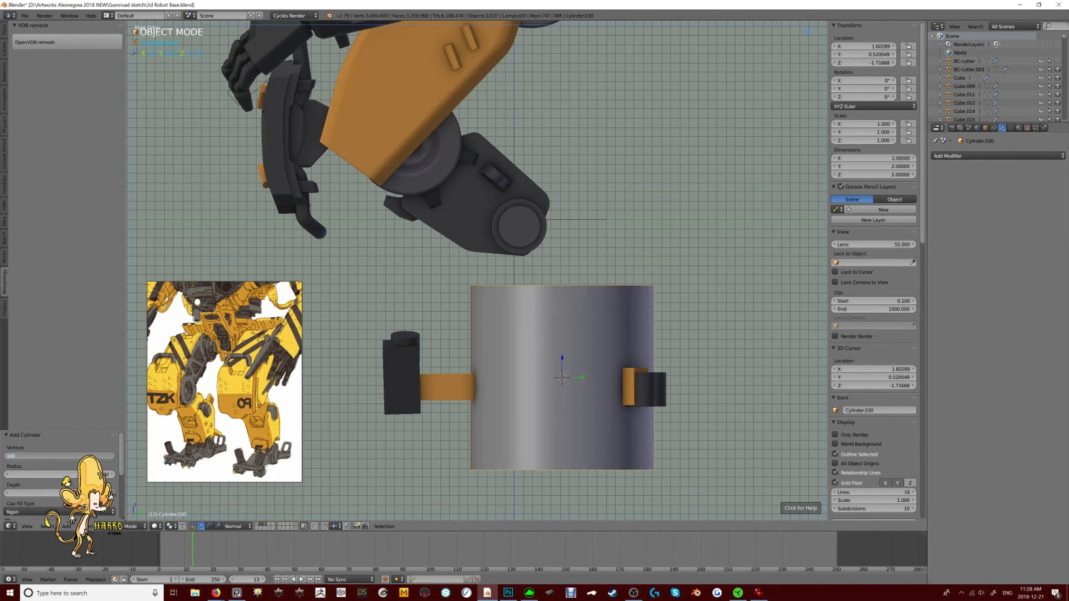
Rotate the new cylinder 90° to lie sideways and scale it to about 0.43, matching the ankle disc's diameter
key("KP_1")
key("r")
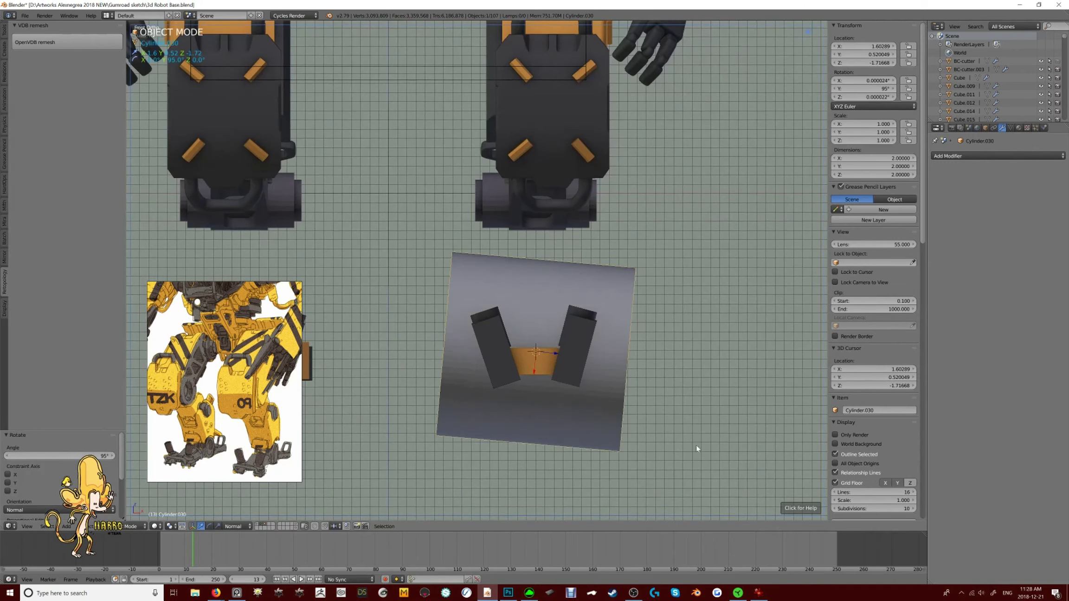
left_click(695, 444)
key("s")
left_click(649, 371)
middle_click_drag(650, 372, 611, 319)
Move the old mirrored ankle disc to another layer, leaving the new cylinder in its place
right_click(510, 297)
key("m")
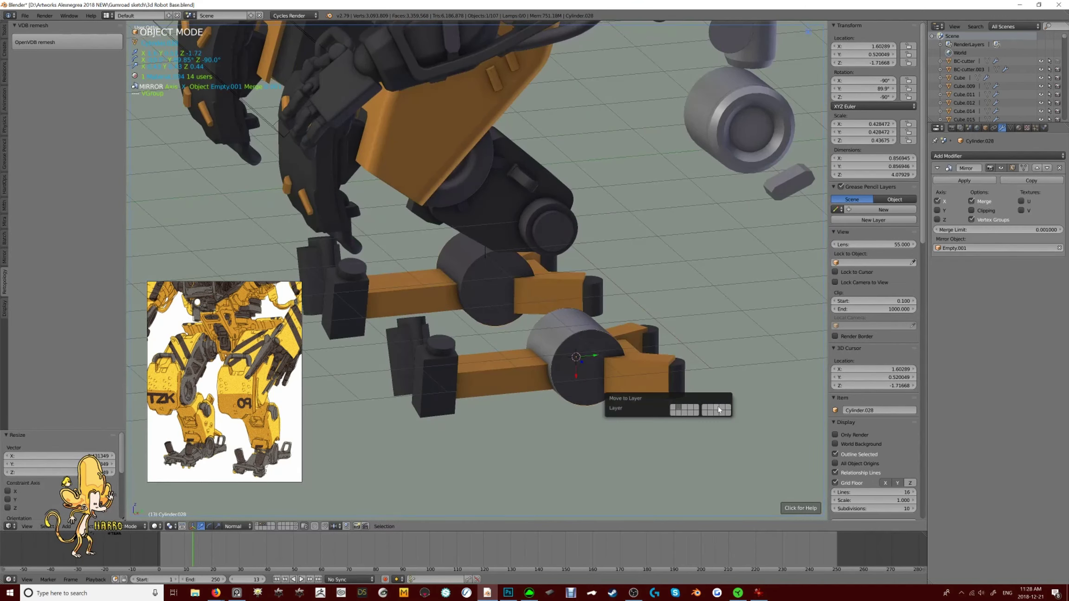
left_click(617, 407)
key("KP_3")
Duplicate the ankle cylinder, resize the copy into a narrower, longer inner axle, and raise both slightly above the foot bars
key("ctrl+z")
key("ctrl+z")
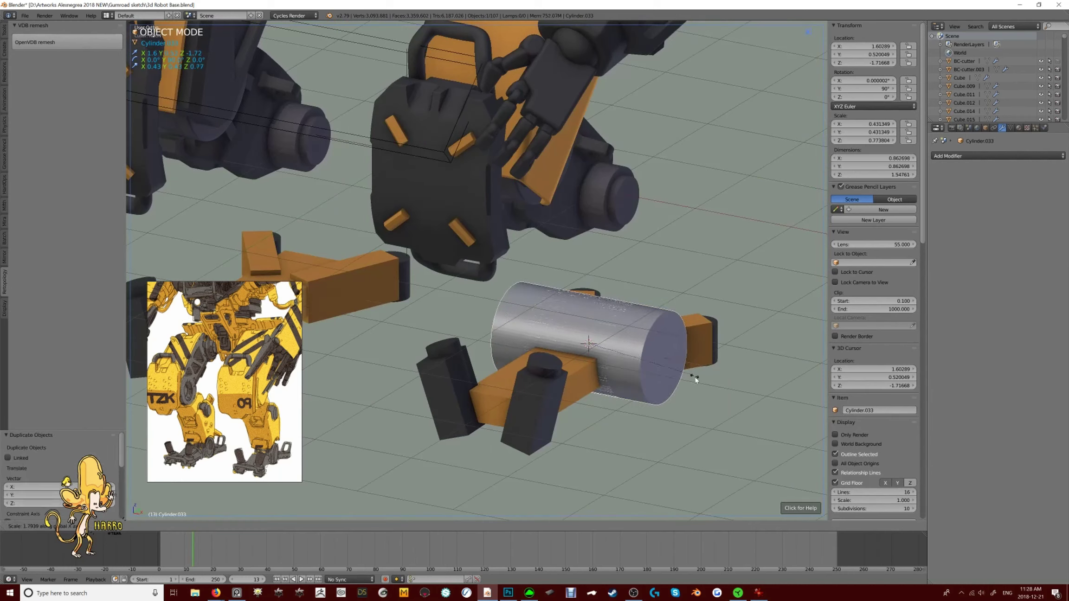
key("ctrl+shift+z")
key("ctrl+shift+z")
key("ctrl+z")
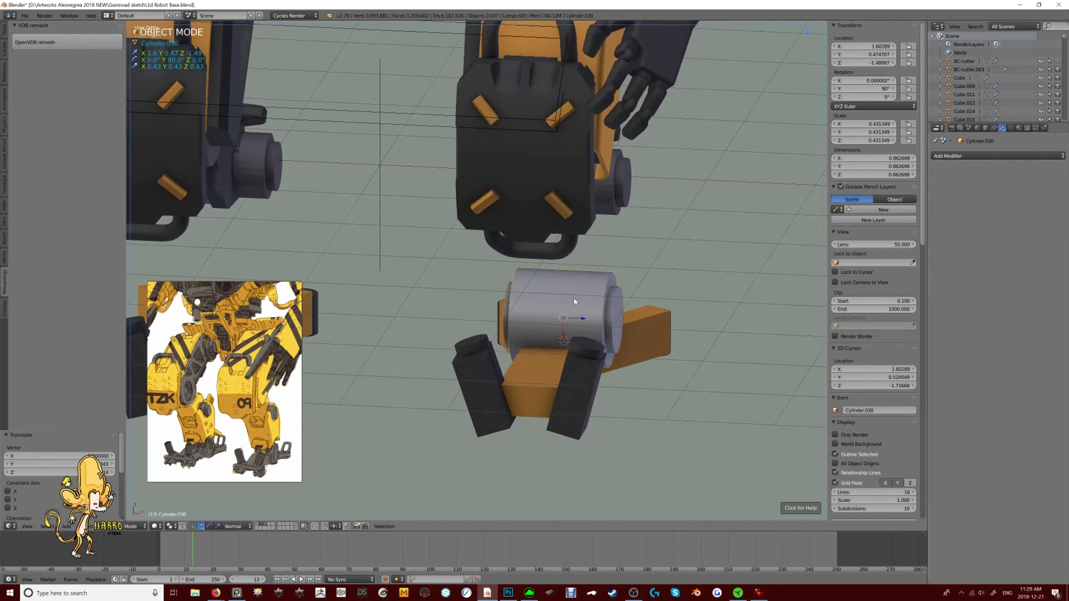
key("ctrl+z")
Bevel the end rims of the ankle cylinders
middle_click_drag(675, 303, 650, 371)
key("Tab")
key("ctrl+Tab")
left_click(572, 349)
key("ctrl+b")
key("Escape")
scroll(753, 421, "down", 5)
middle_click_drag(719, 371, 687, 347)
key("ctrl+z")
Inset the outer ankle cylinder's end faces around the axle and adjust their depth with Shrink/Fatten
scroll(687, 302, "up", 3)
key("ctrl+Tab")
left_click(538, 304)
key("i")
left_click(730, 344)
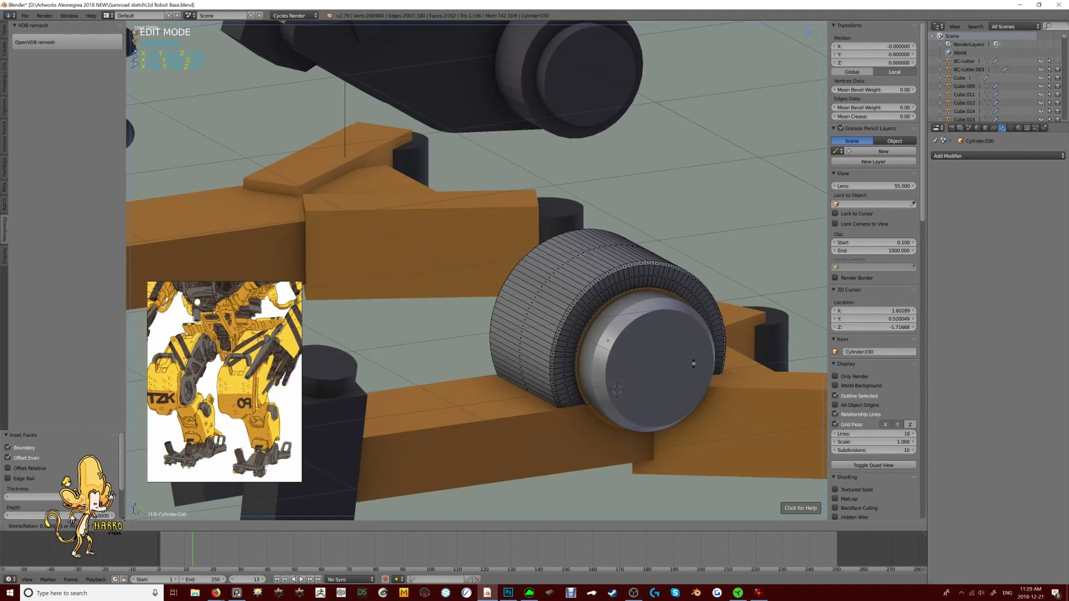
key("Tab")
Move the yellow front and rear foot bars to another layer, keeping the ankle cylinders and dark toe blocks
scroll(654, 307, "down", 3)
middle_click_drag(653, 307, 580, 334)
key("KP_3")
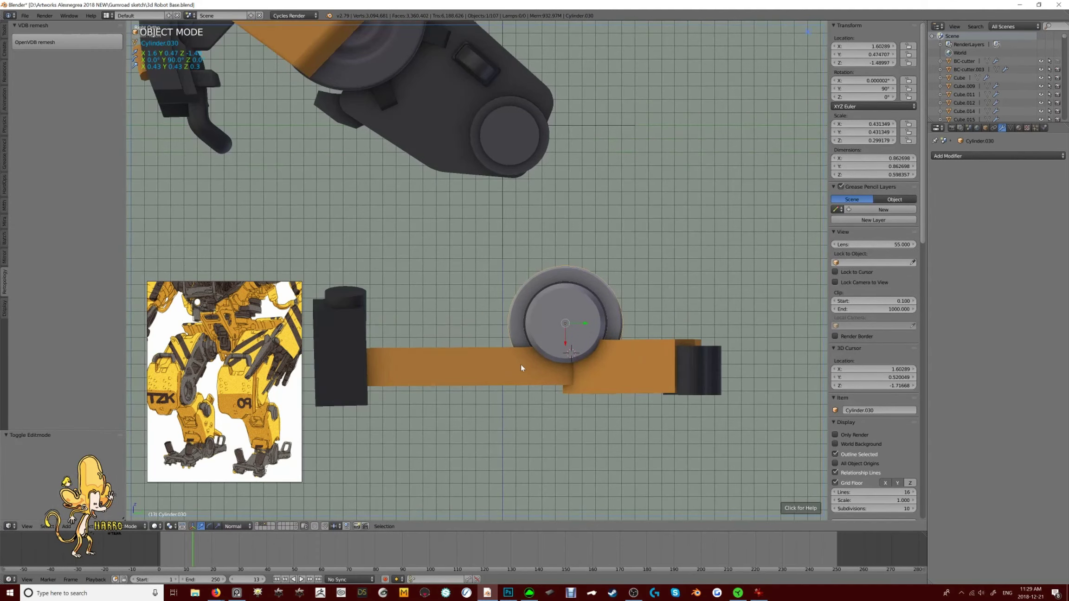
right_click(520, 364)
middle_click_drag(640, 375, 580, 338)
right_click(654, 362, "shift")
key("m")
left_click(659, 360)
key("KP_3")
key("KP_3")
Snap the 3D cursor to the centre of the inner ankle axle and deselect everything
right_click(558, 336)
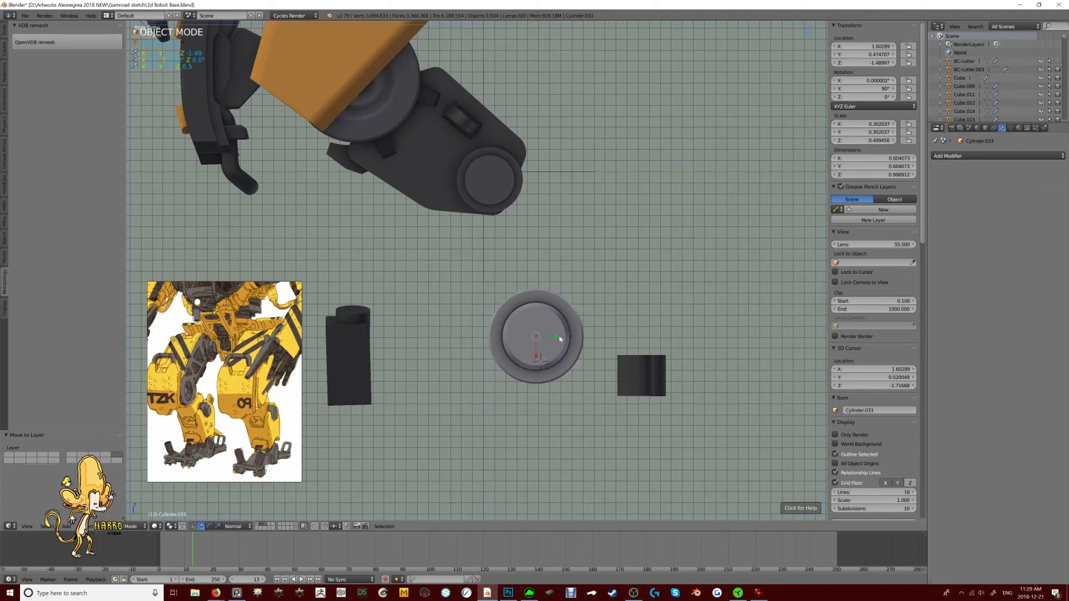
key("shift+s")
left_click(551, 339)
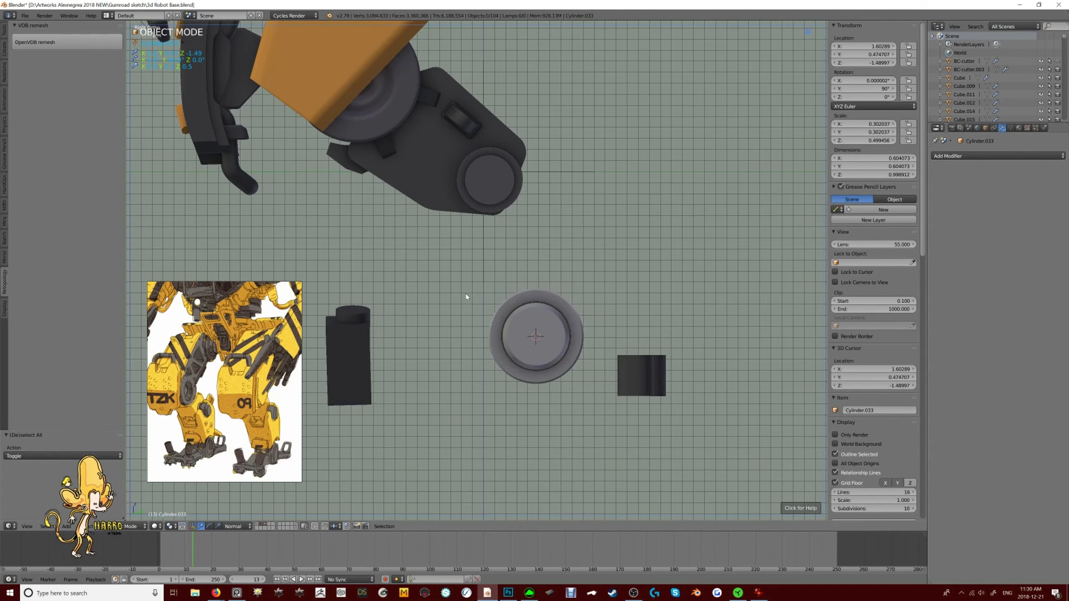
middle_click_drag(458, 276, 482, 269)
key("KP_3")
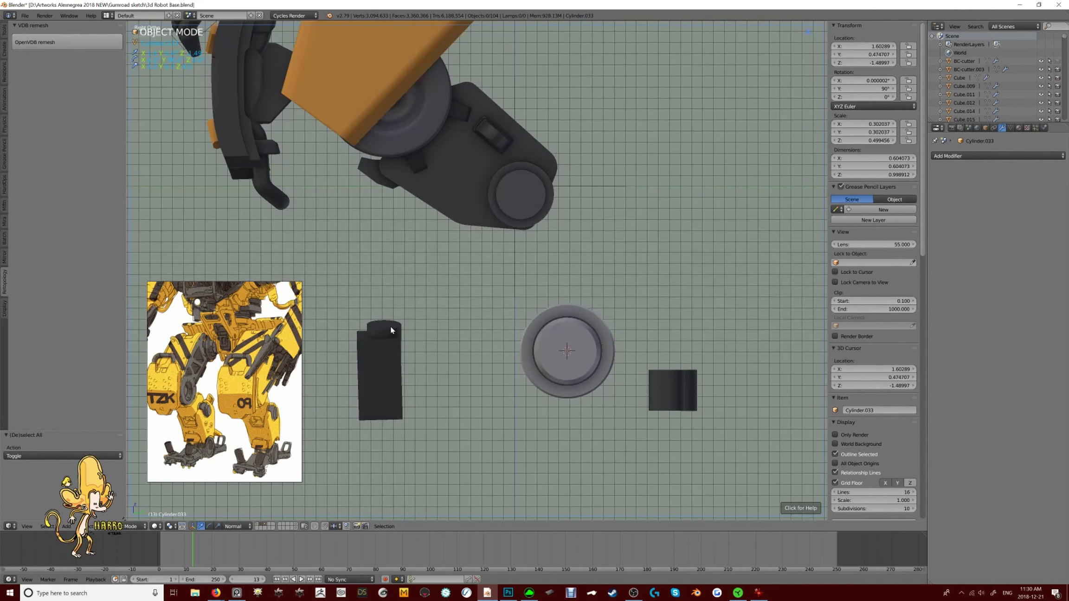
Add a single-vertex mesh at the cursor and extrude it into the foot's side outline between ankle disc and toe block
key("shift+a")
left_click(516, 494)
key("ctrl+Tab")
left_click(541, 341)
left_click(467, 393)
left_click(24, 15)
left_click(47, 111)
left_click(302, 31)
left_click(29, 31)
left_click(78, 65)
left_click(75, 93)
left_click(442, 352)
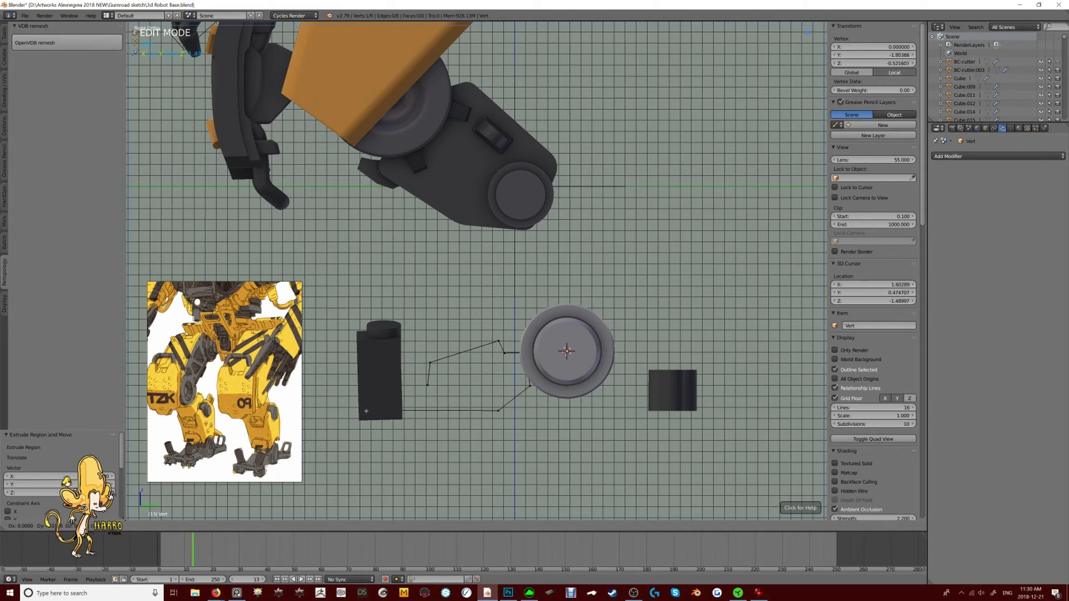
Switch to wireframe shading and reposition the foot outline's front vertices over the toe block
key("z")
scroll(394, 386, "up", 2)
key("g")
left_click(393, 437)
scroll(437, 310, "down", 2)
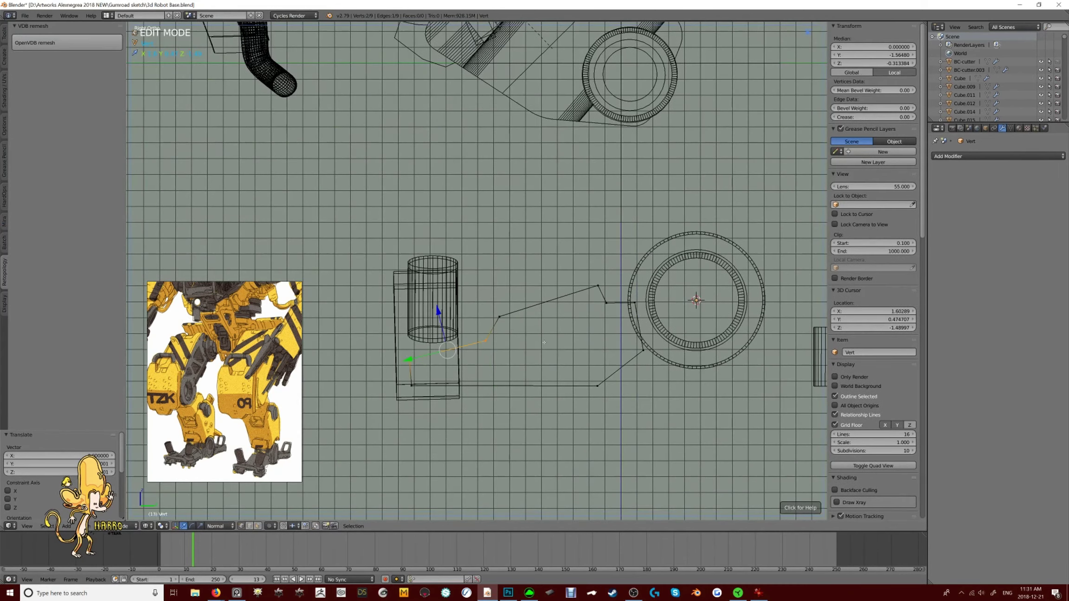
middle_click_drag(437, 310, 464, 259, "shift")
Duplicate a vertex to the ankle disc's upper front edge and extrude it into a separate guard outline
key("shift+d")
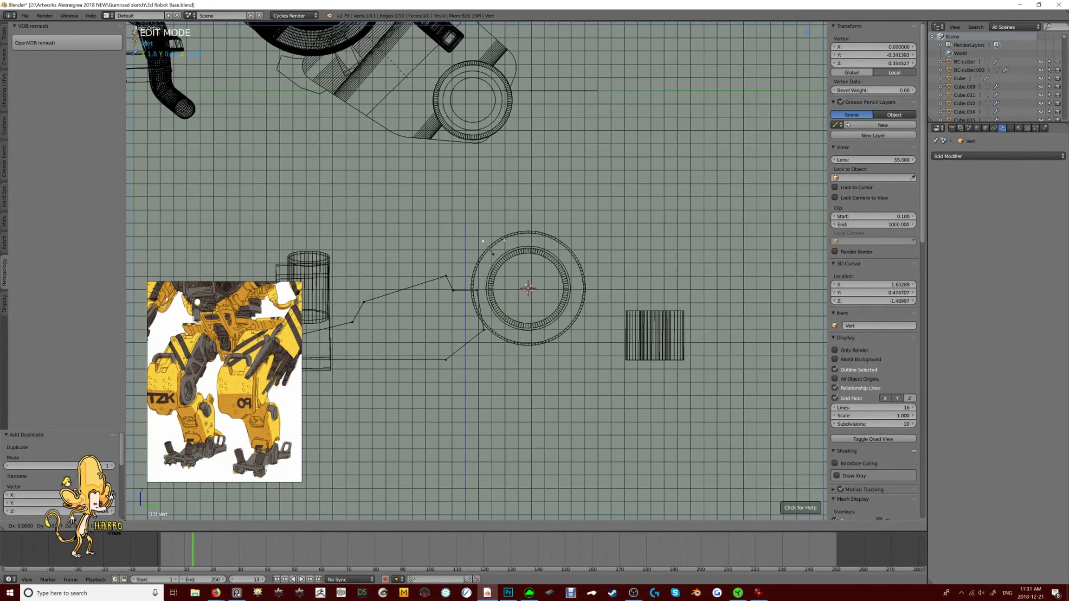
left_click(504, 241)
key("e")
left_click(492, 241)
scroll(492, 241, "up", 1)
key("e")
left_click(487, 238)
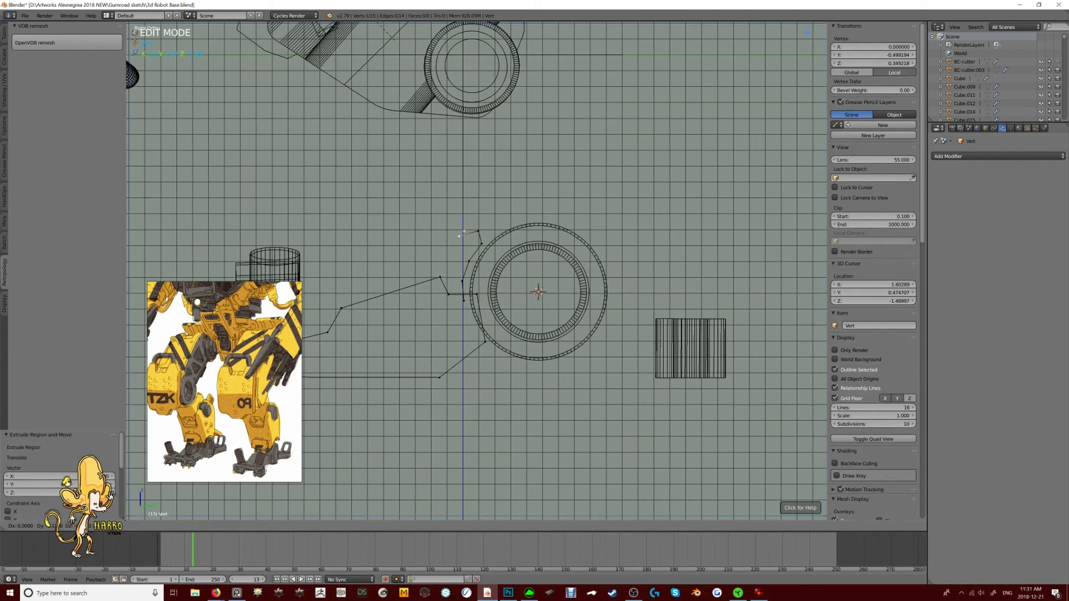
left_click(400, 303)
Close the guard outline down to the foot's upper edge and adjust its vertices
scroll(400, 302, "down", 1)
middle_click_drag(443, 317, 459, 301, "shift")
scroll(420, 347, "up", 1)
middle_click_drag(420, 348, 471, 364, "shift")
key("g")
left_click(515, 368)
scroll(515, 367, "down", 1)
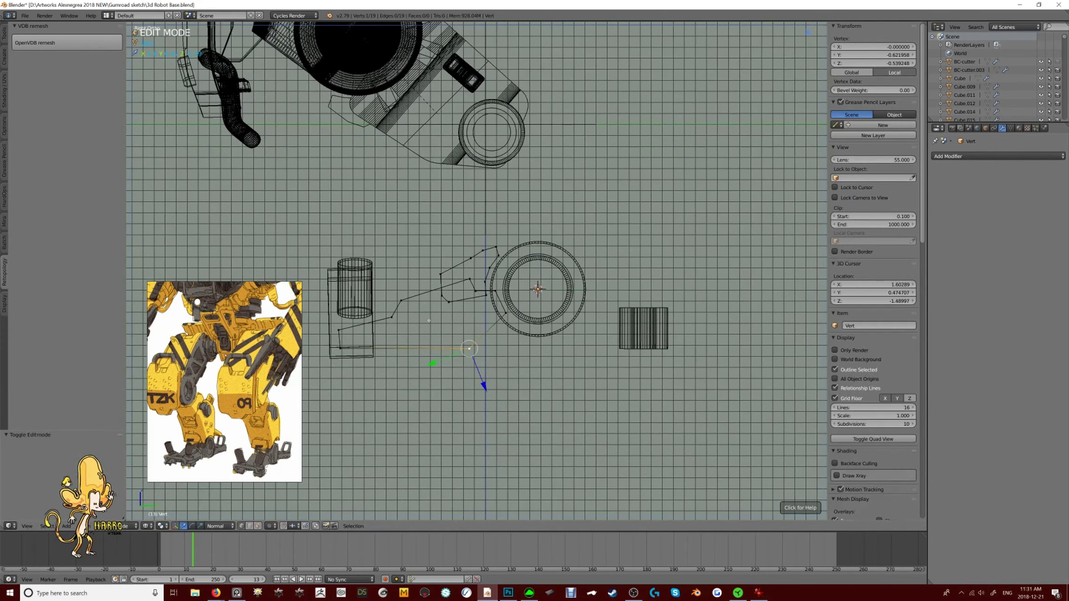
Add a 32-vertex circle, scale it down inside the front foot outline, and duplicate it behind the ankle disc
key("shift+d")
scroll(411, 336, "up", 1)
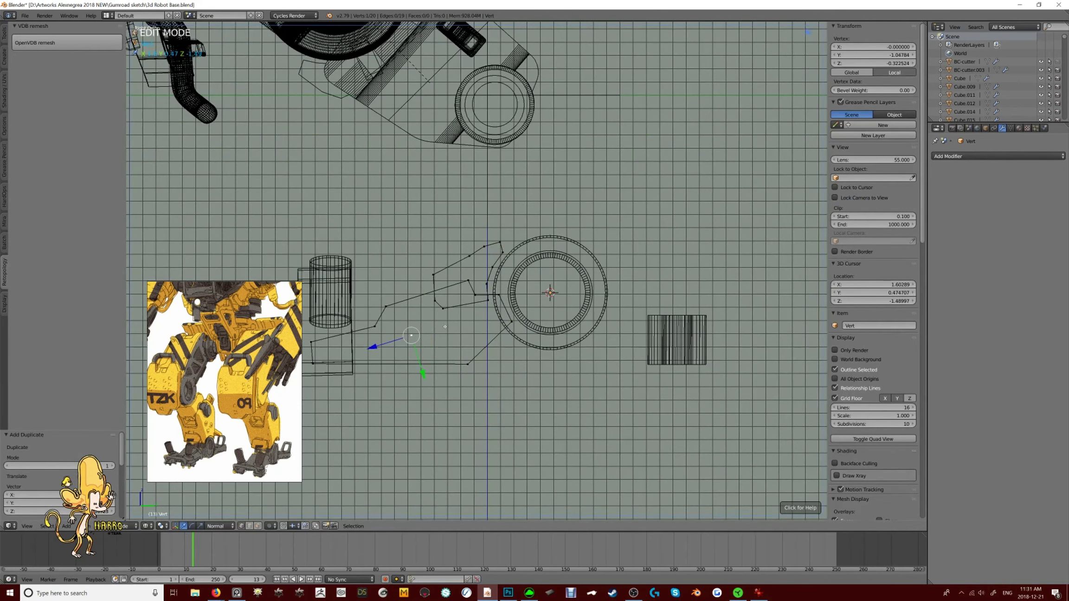
key("shift+a")
left_click(426, 361)
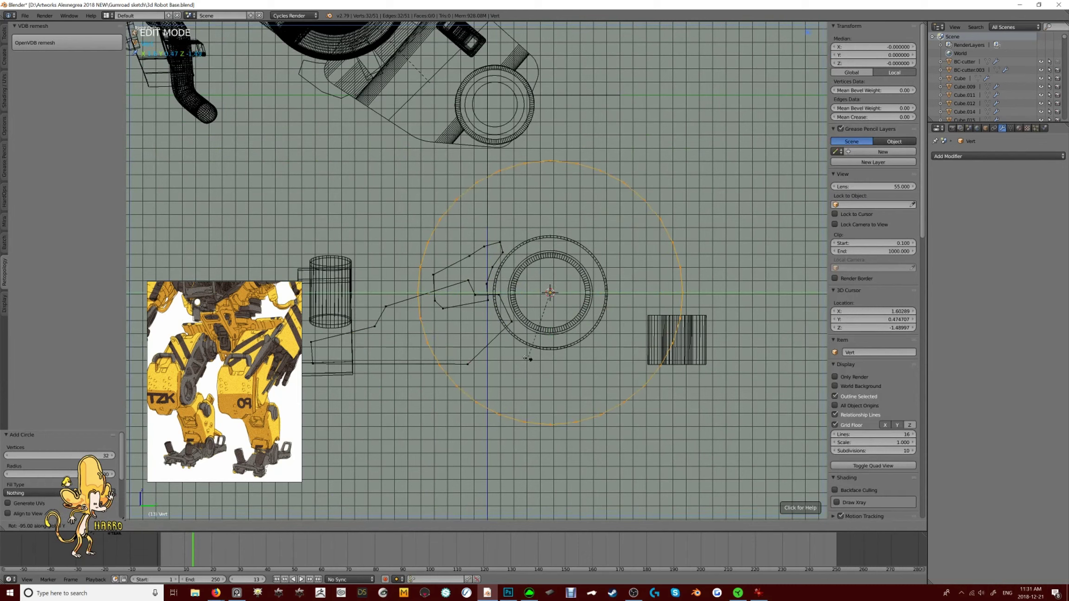
key("g")
left_click(413, 391)
key("s")
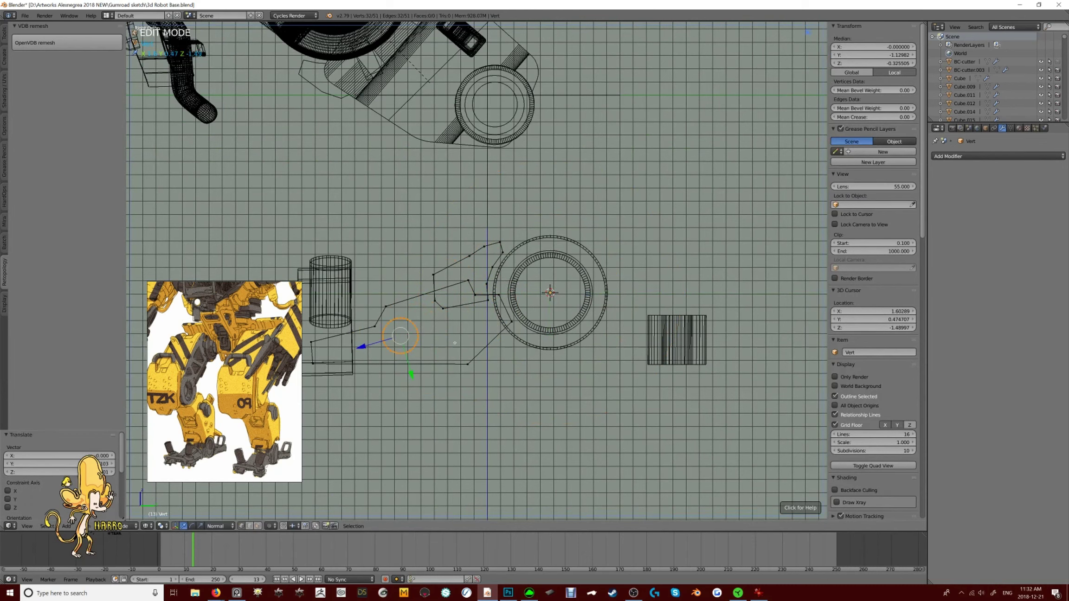
scroll(580, 278, "up", 1)
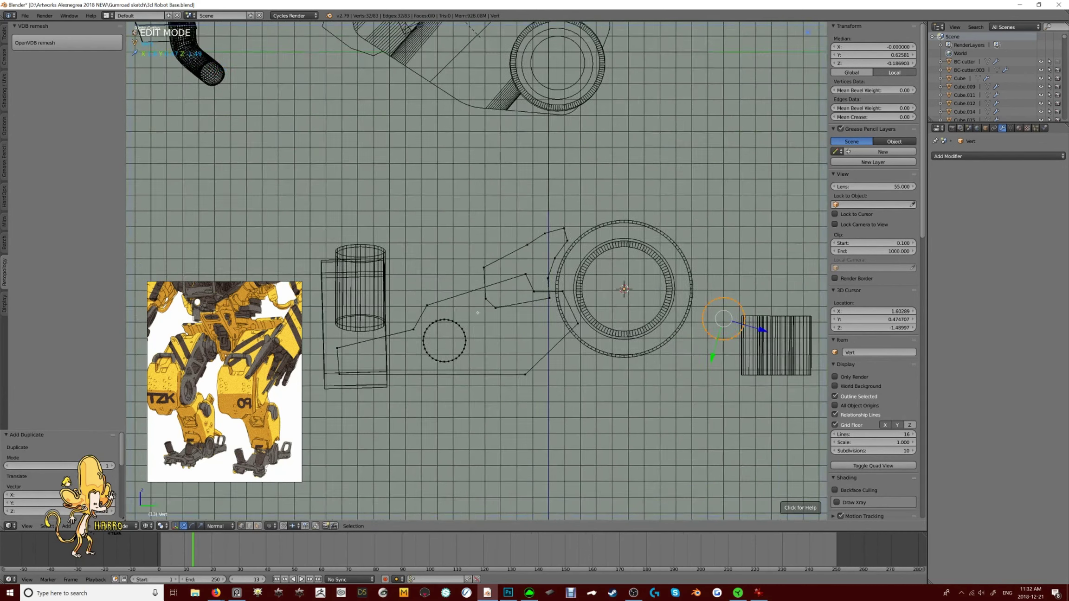
Reshape the guard outline's front corners and bevel its back vertices into a curve following the ankle disc
right_click(488, 268)
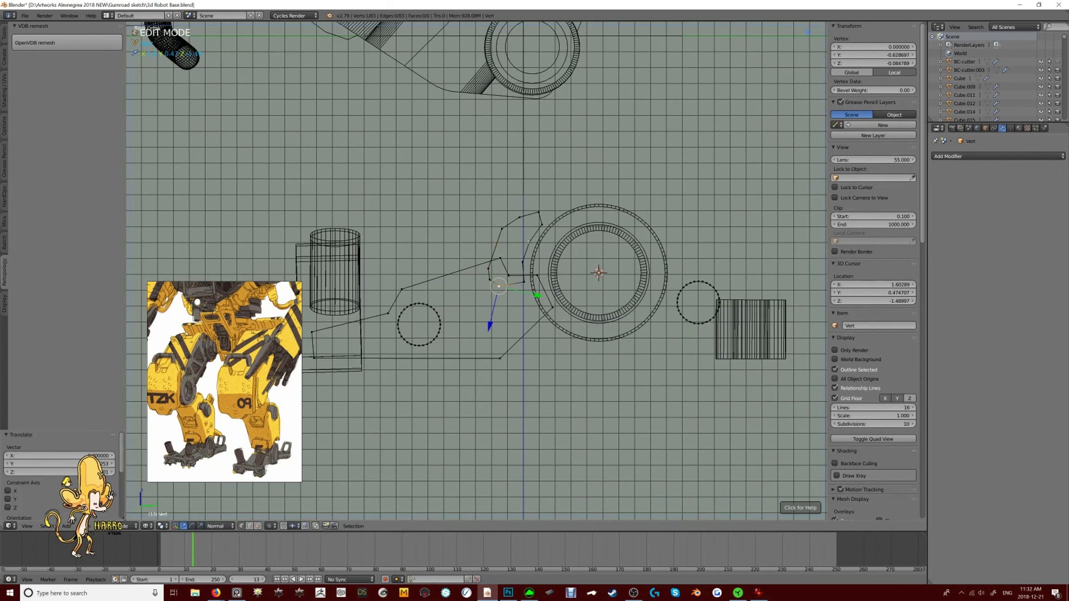
key("ctrl+shift+b")
left_click(599, 273)
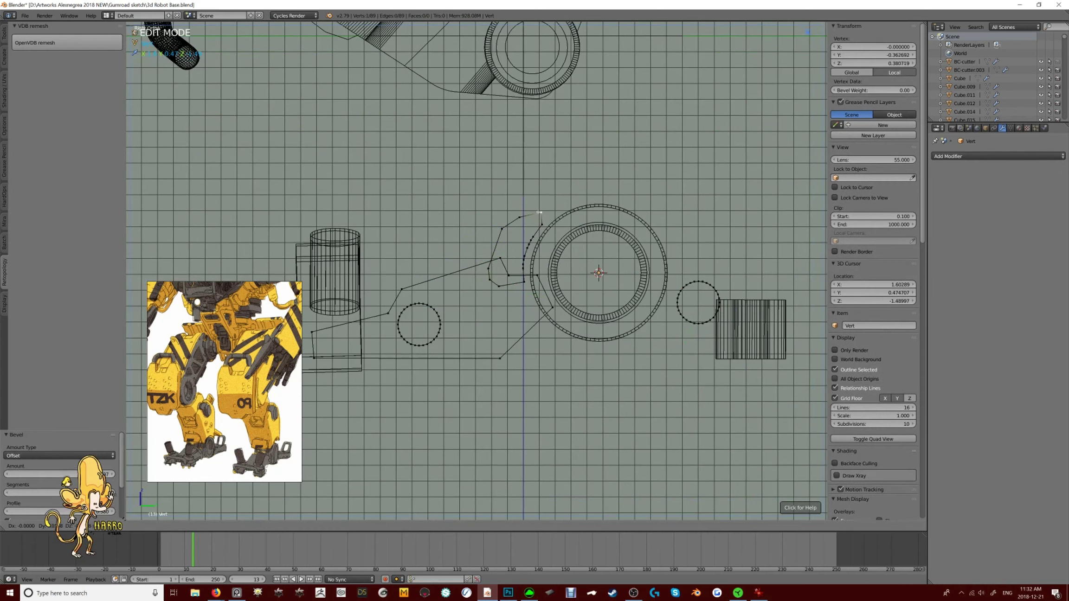
Dissolve surplus vertices on the guard outline and space the curved back edge's vertices evenly with LoopTools
scroll(598, 273, "up", 3)
right_click(551, 178)
middle_click_drag(586, 200, 564, 191, "shift")
right_click(537, 280, "ctrl")
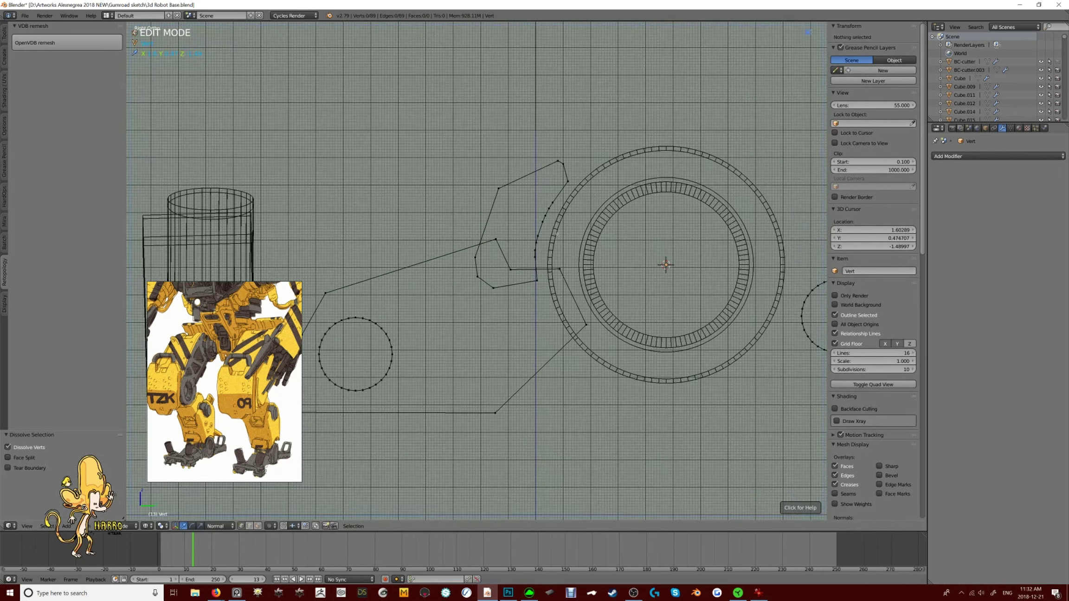
scroll(60, 271, "down", 10)
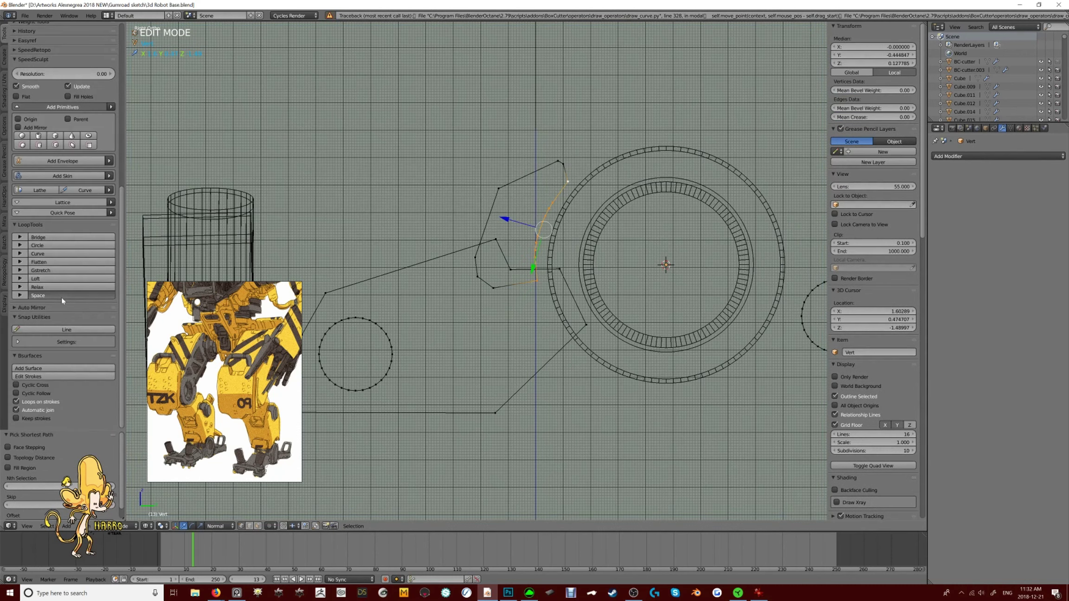
Extrude vertices between the foot outline's underside and upper edge to divide off the toe section
scroll(591, 199, "down", 3)
key("e")
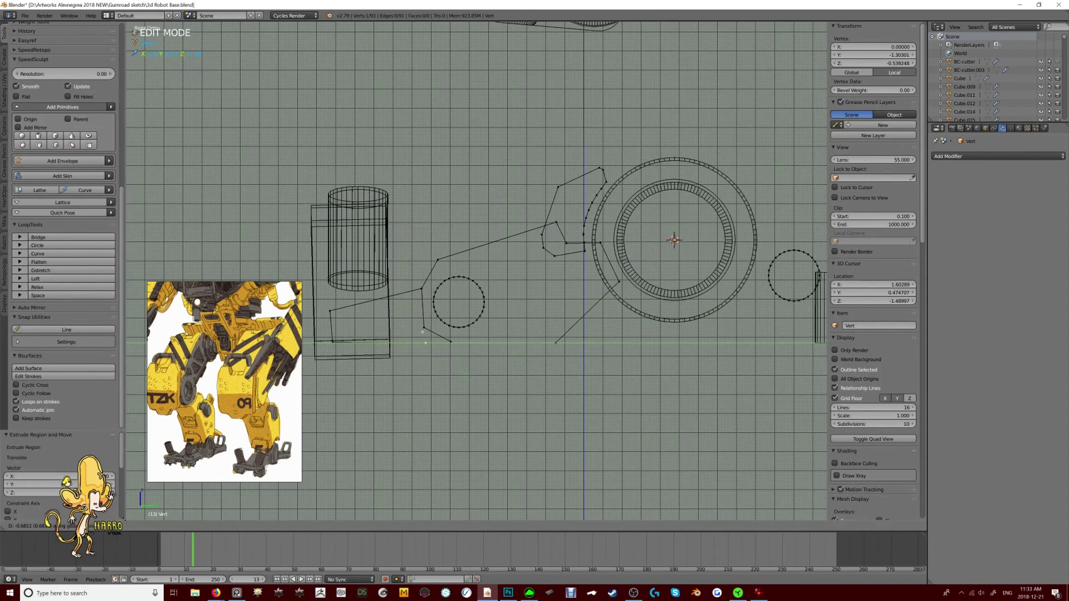